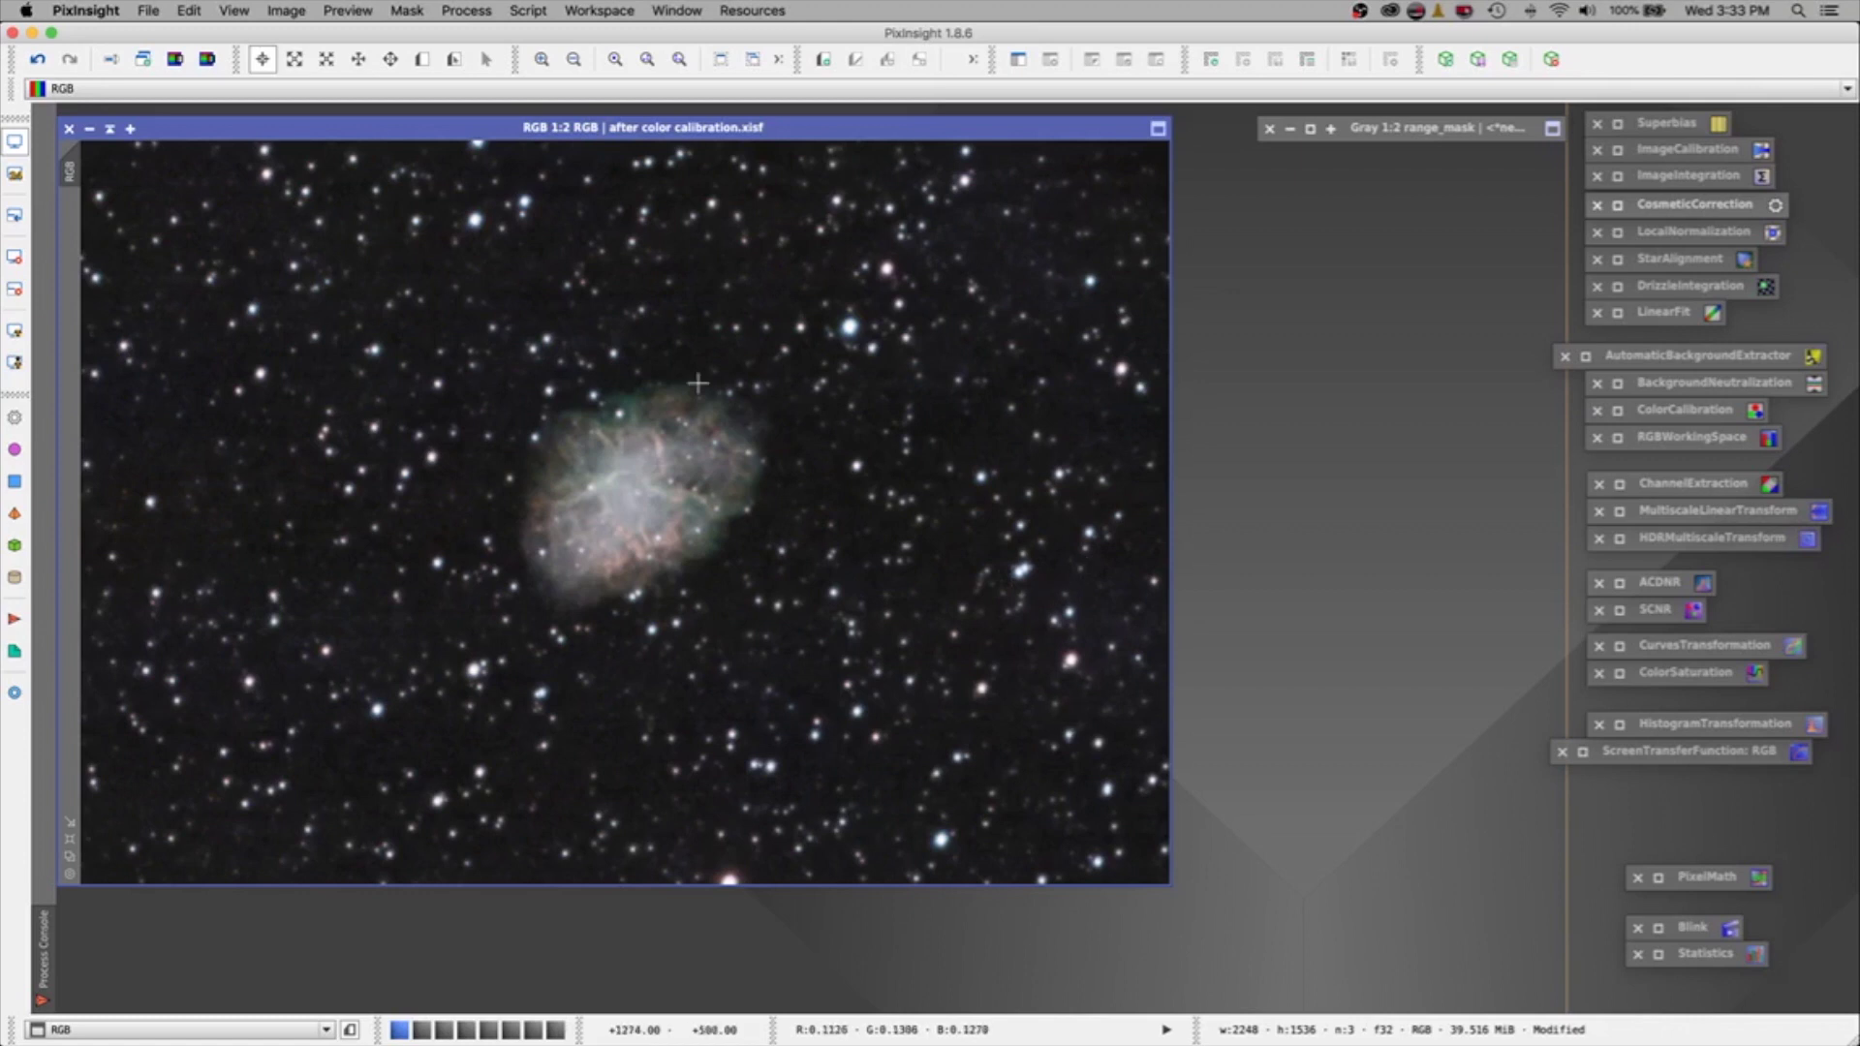
# Duplicate the RGB image and enlarge the RGB_clone window to cover the original.
pyautogui.moveTo(73, 167)
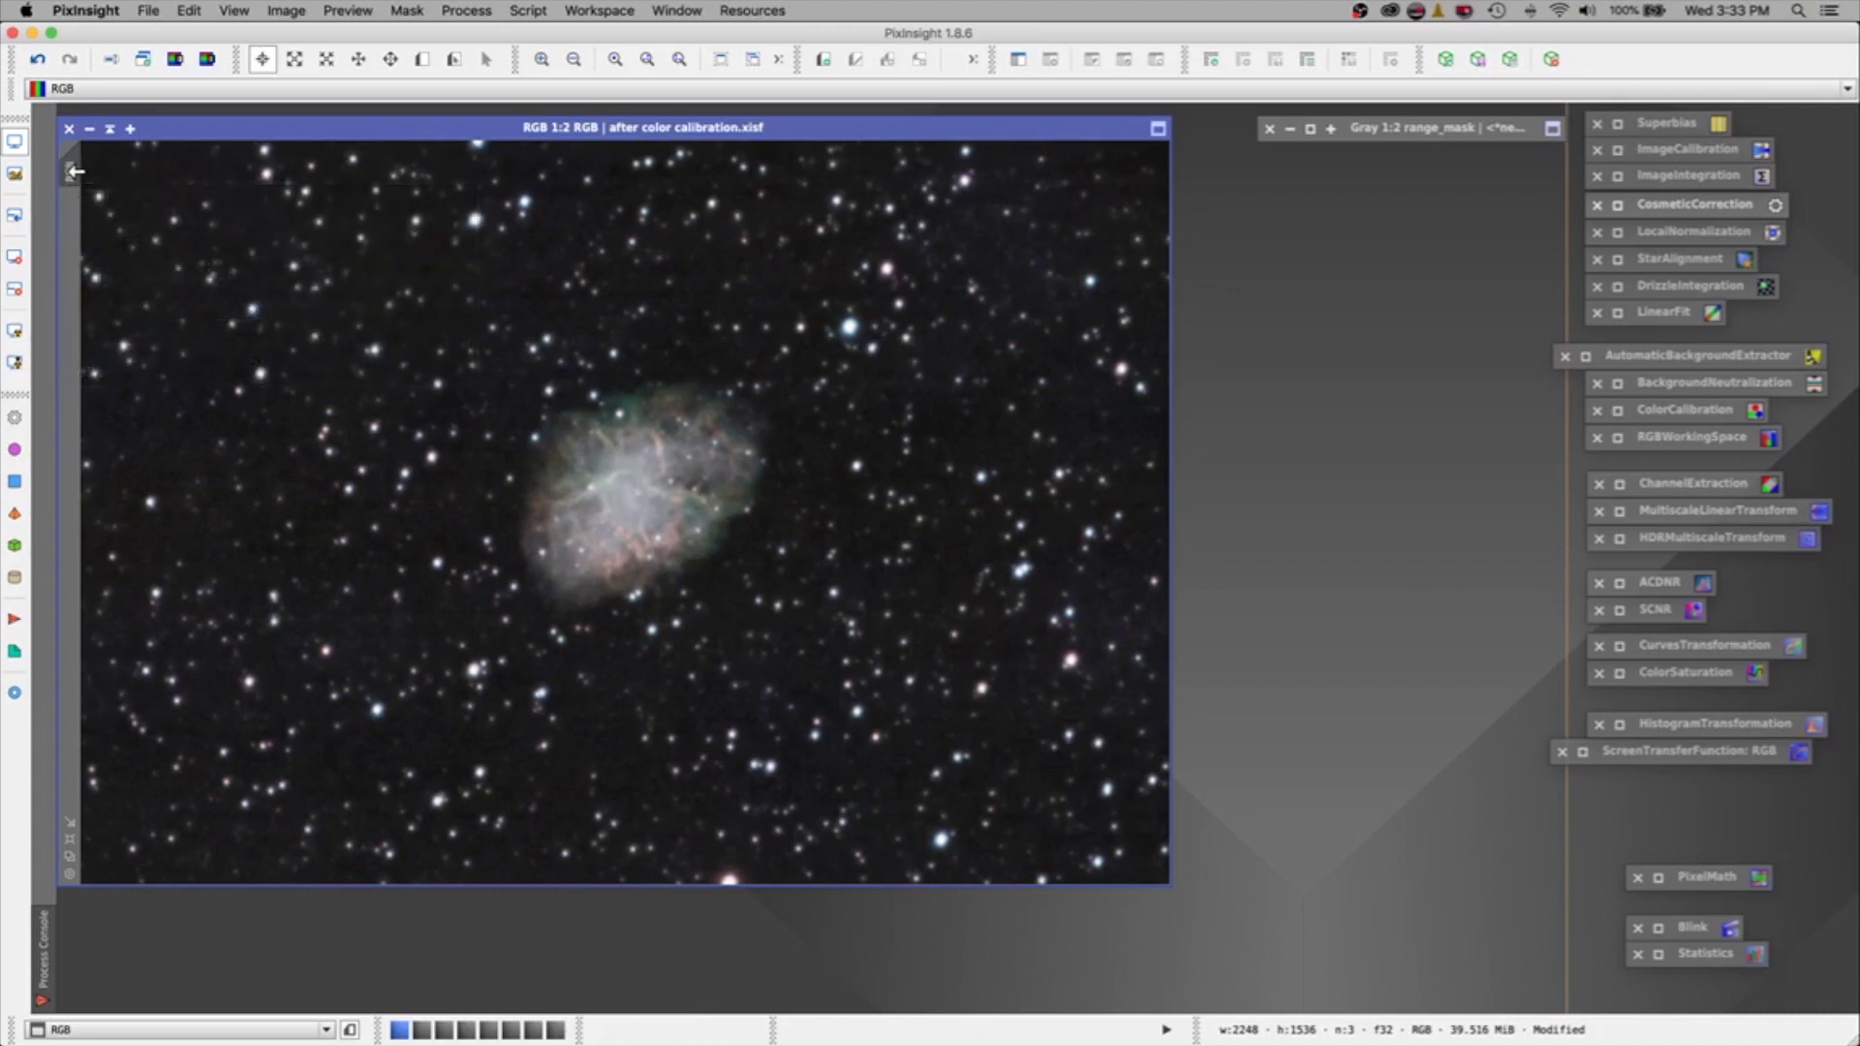
pyautogui.moveTo(73, 171); pyautogui.dragTo(570, 392)
pyautogui.moveTo(861, 373); pyautogui.dragTo(404, 181)
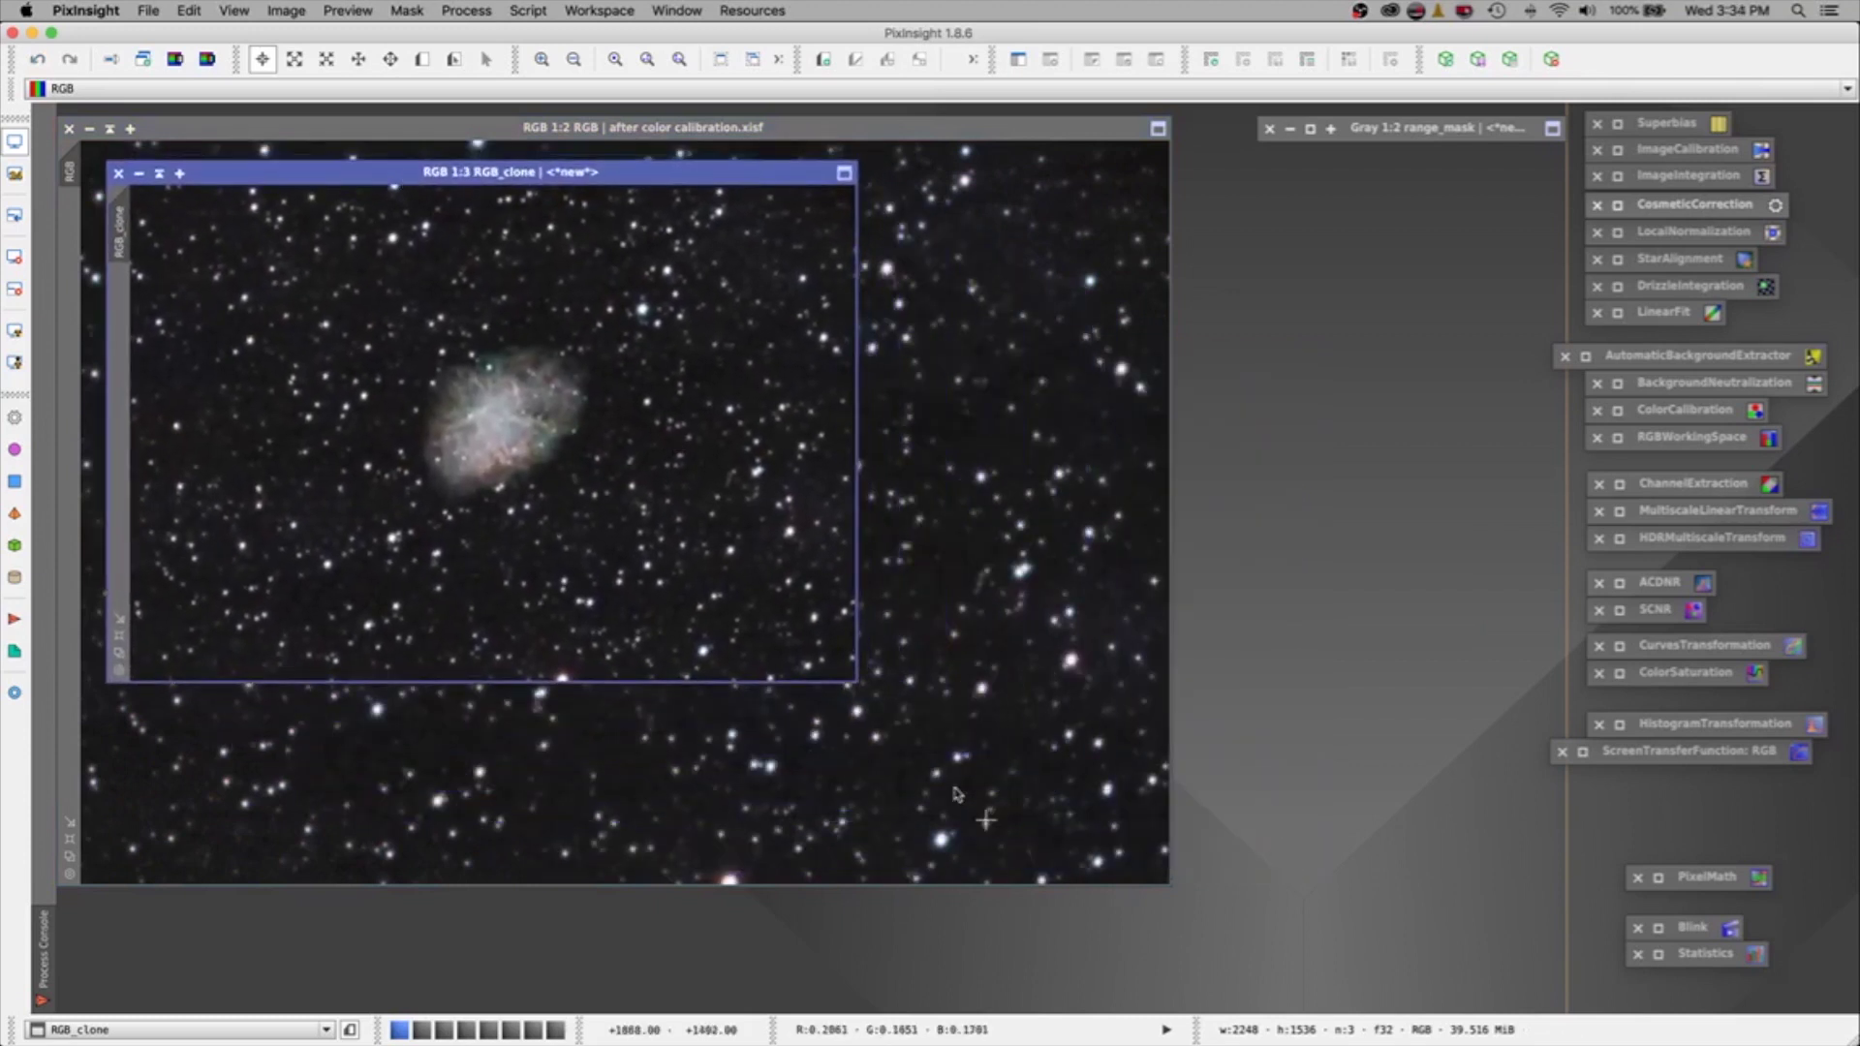
pyautogui.moveTo(853, 681); pyautogui.dragTo(1148, 896)
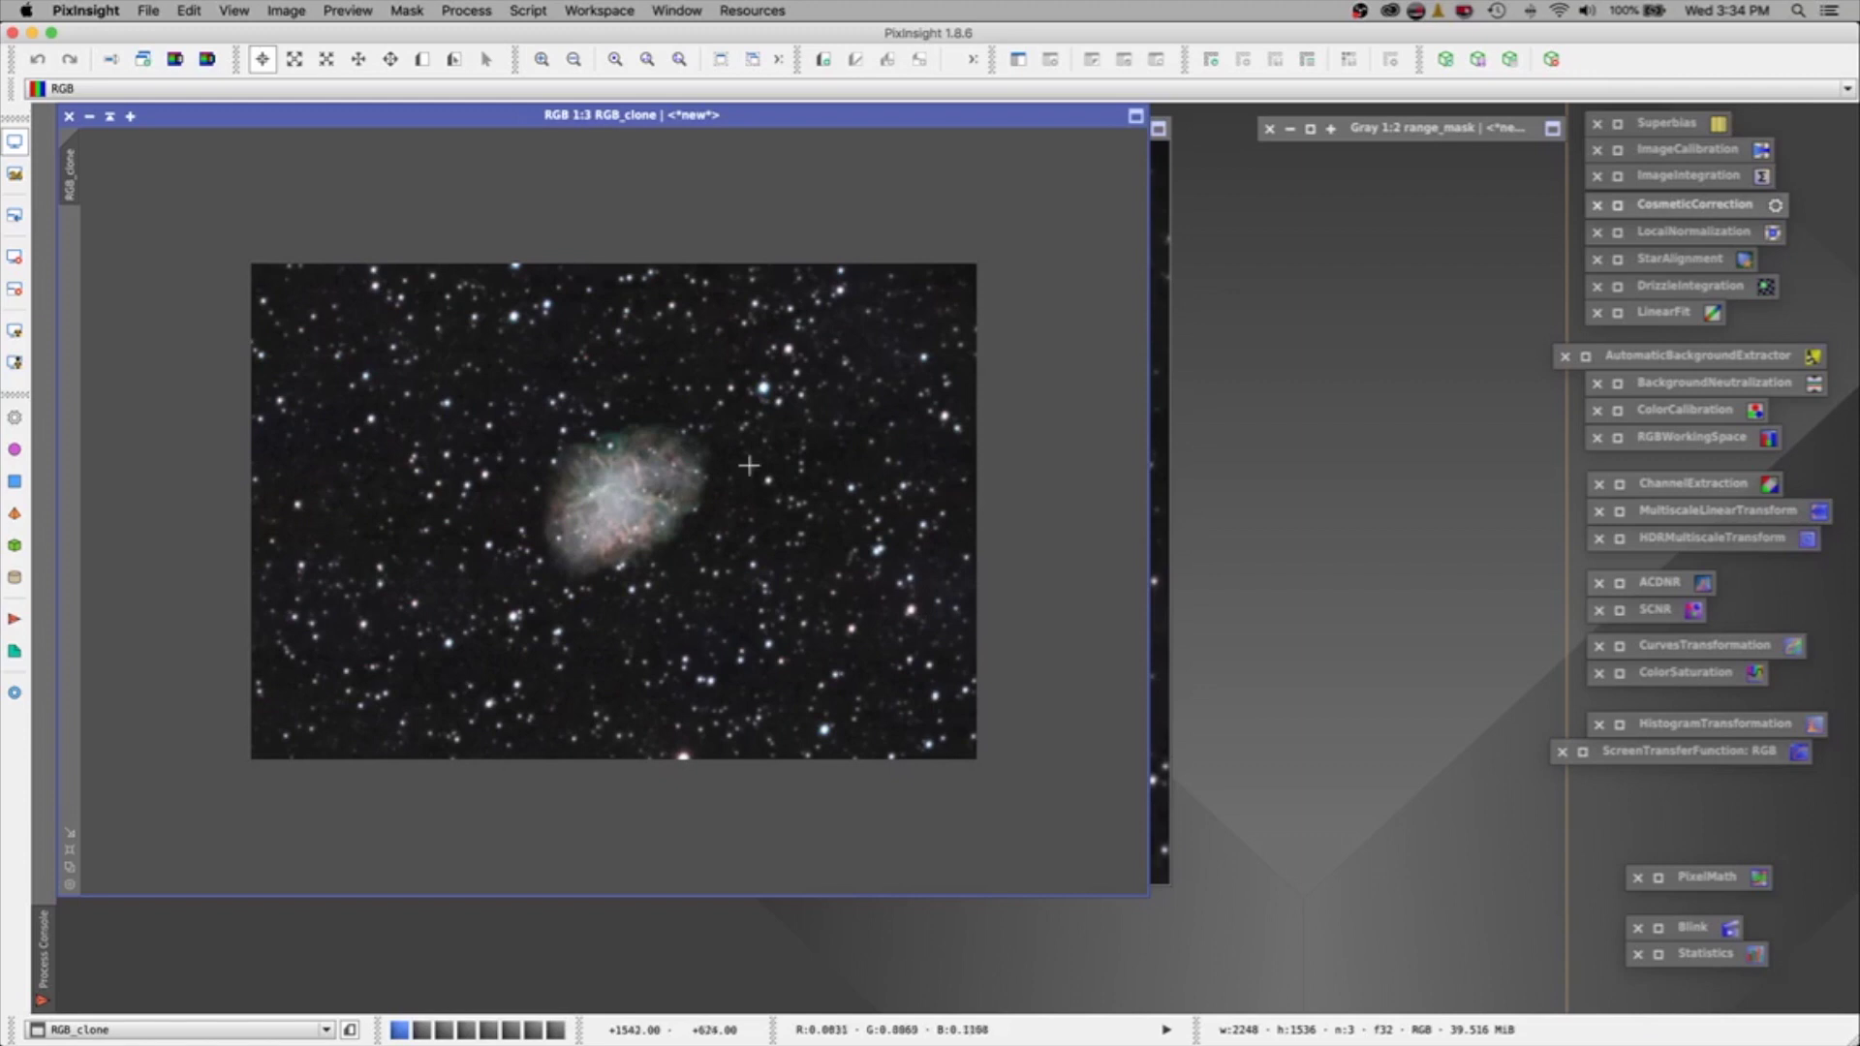
# Apply HDRMultiscaleTransform to RGB_clone with 3 layers and 2 iterations.
pyautogui.click(1624, 544)
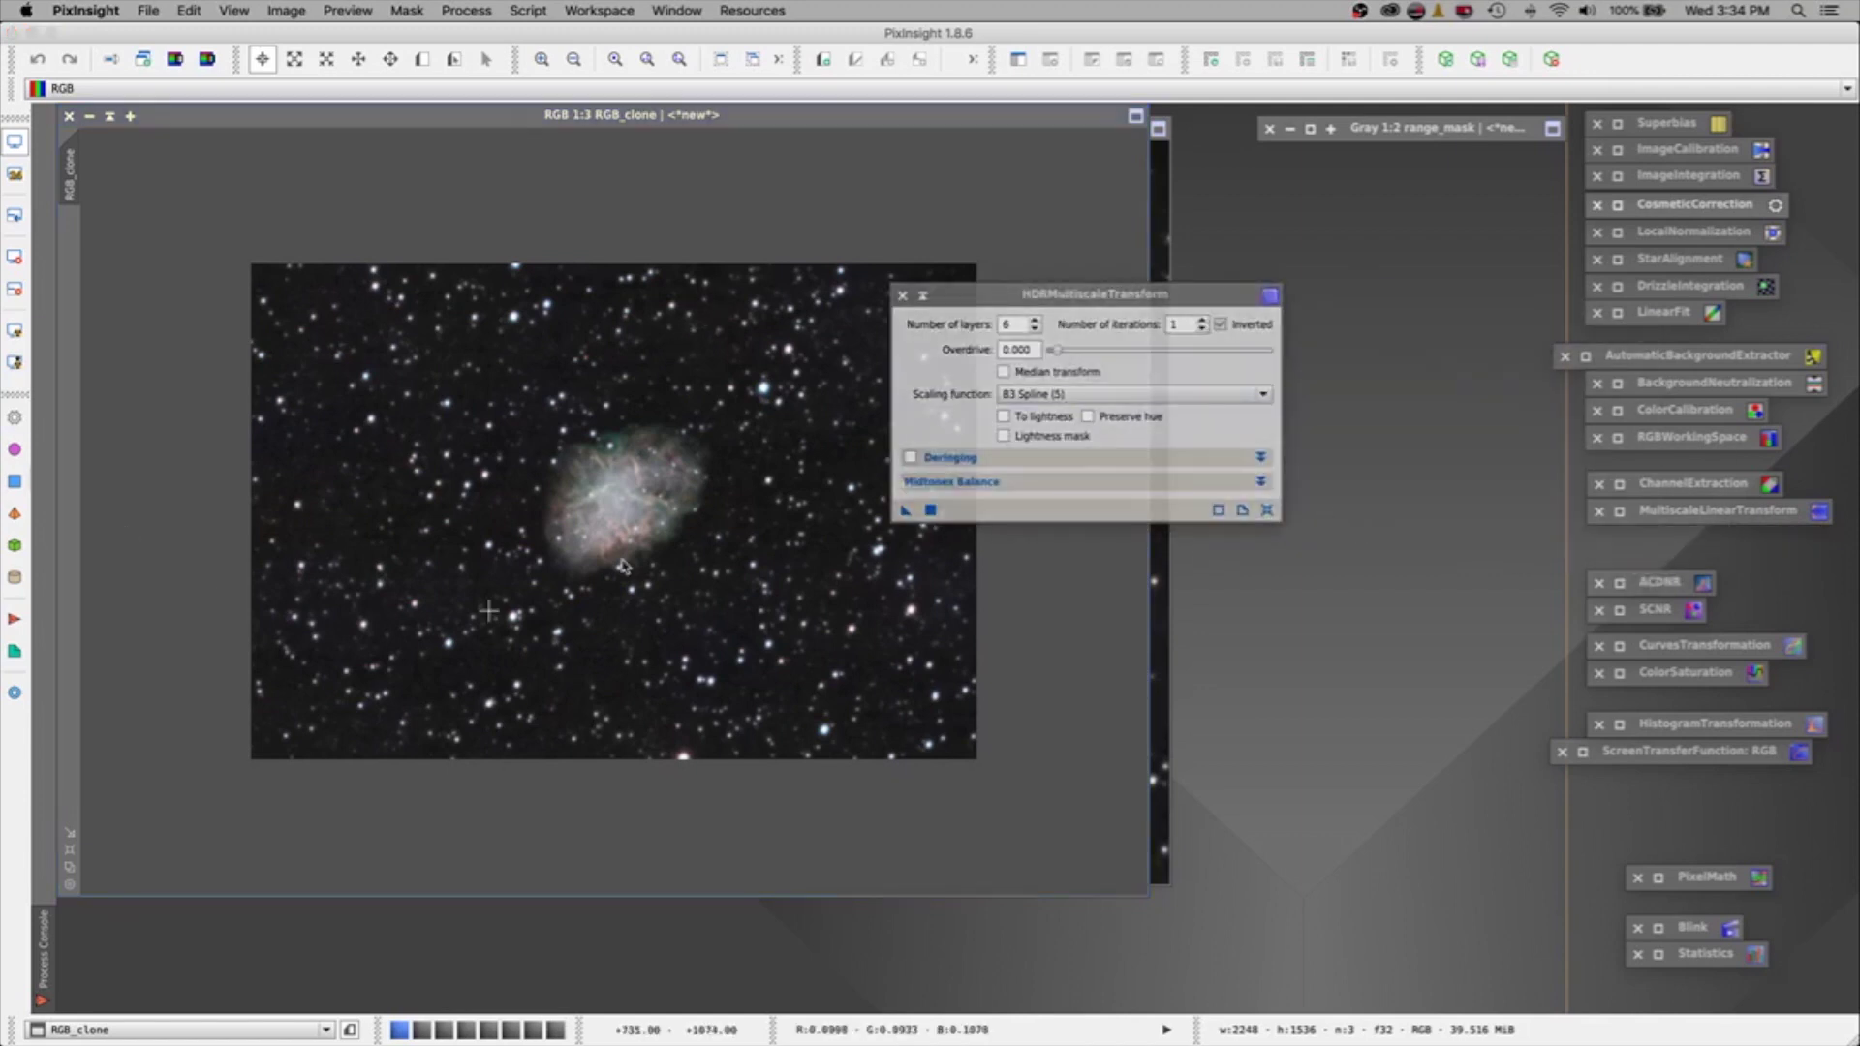
pyautogui.moveTo(970, 294); pyautogui.dragTo(1127, 271)
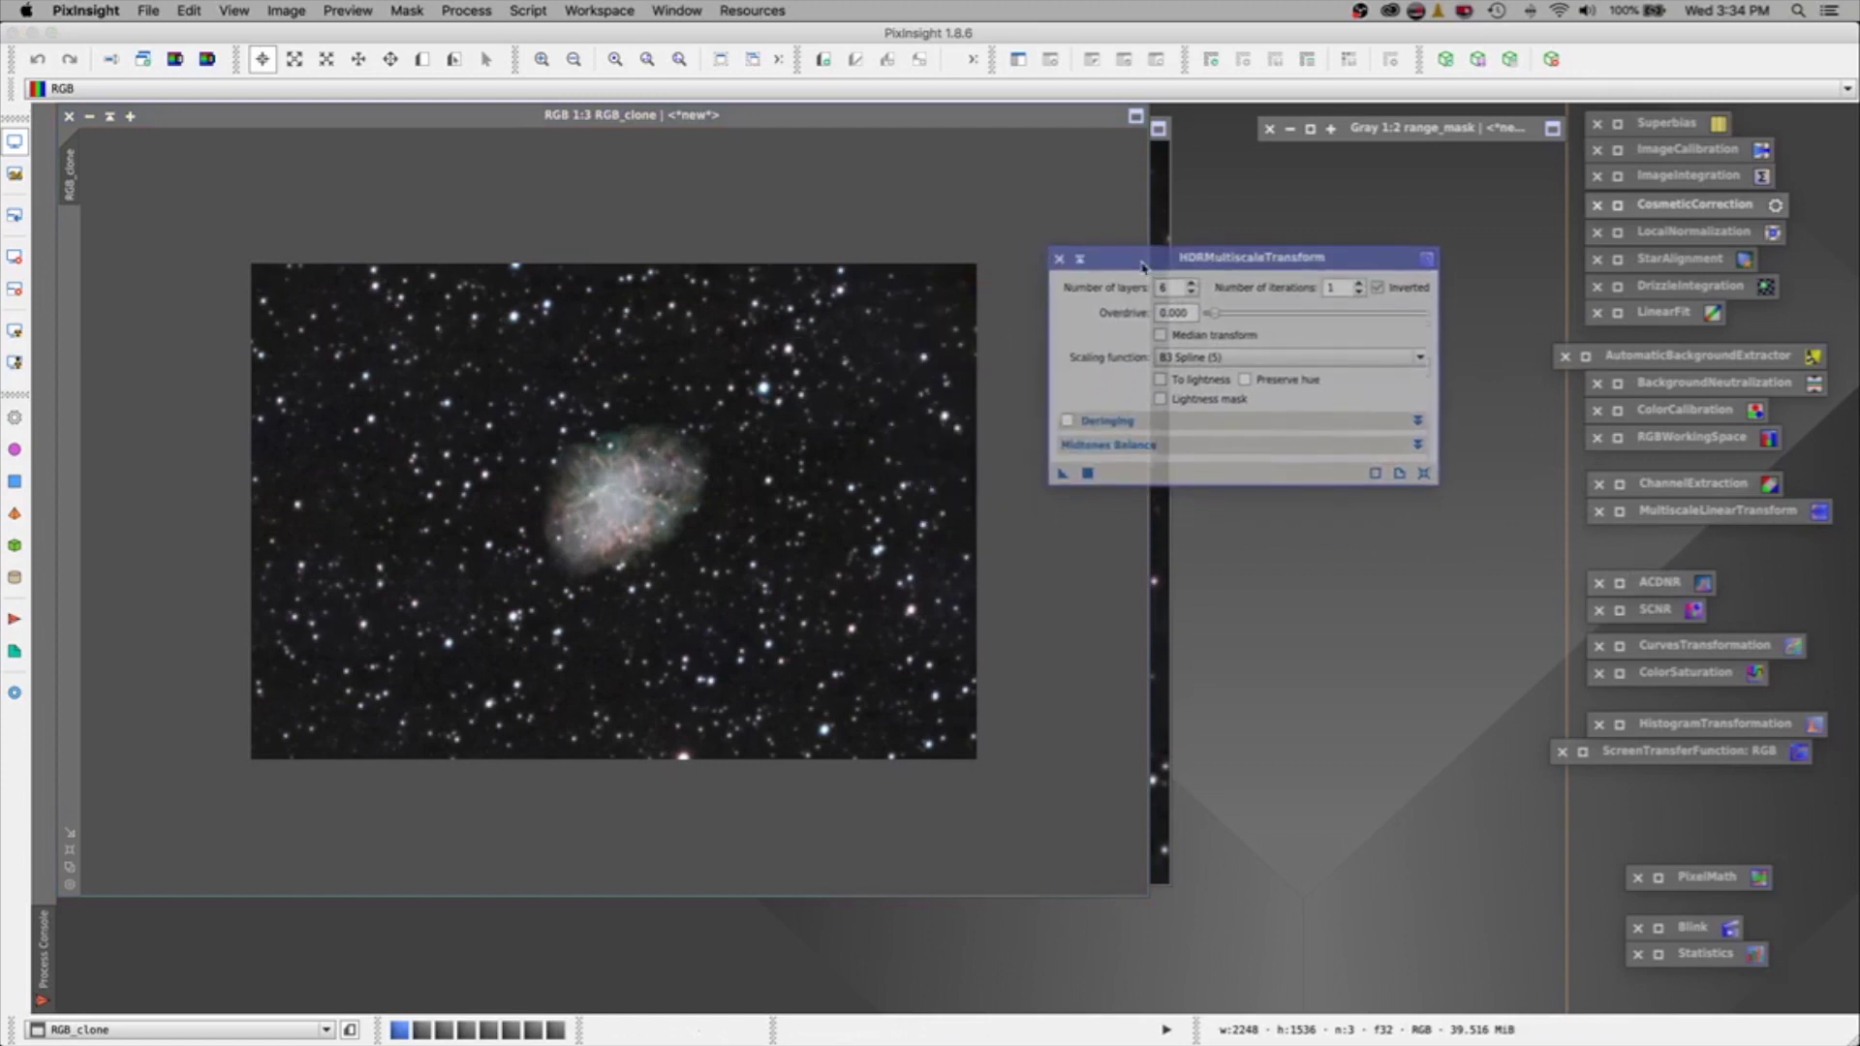
pyautogui.click(1191, 294)
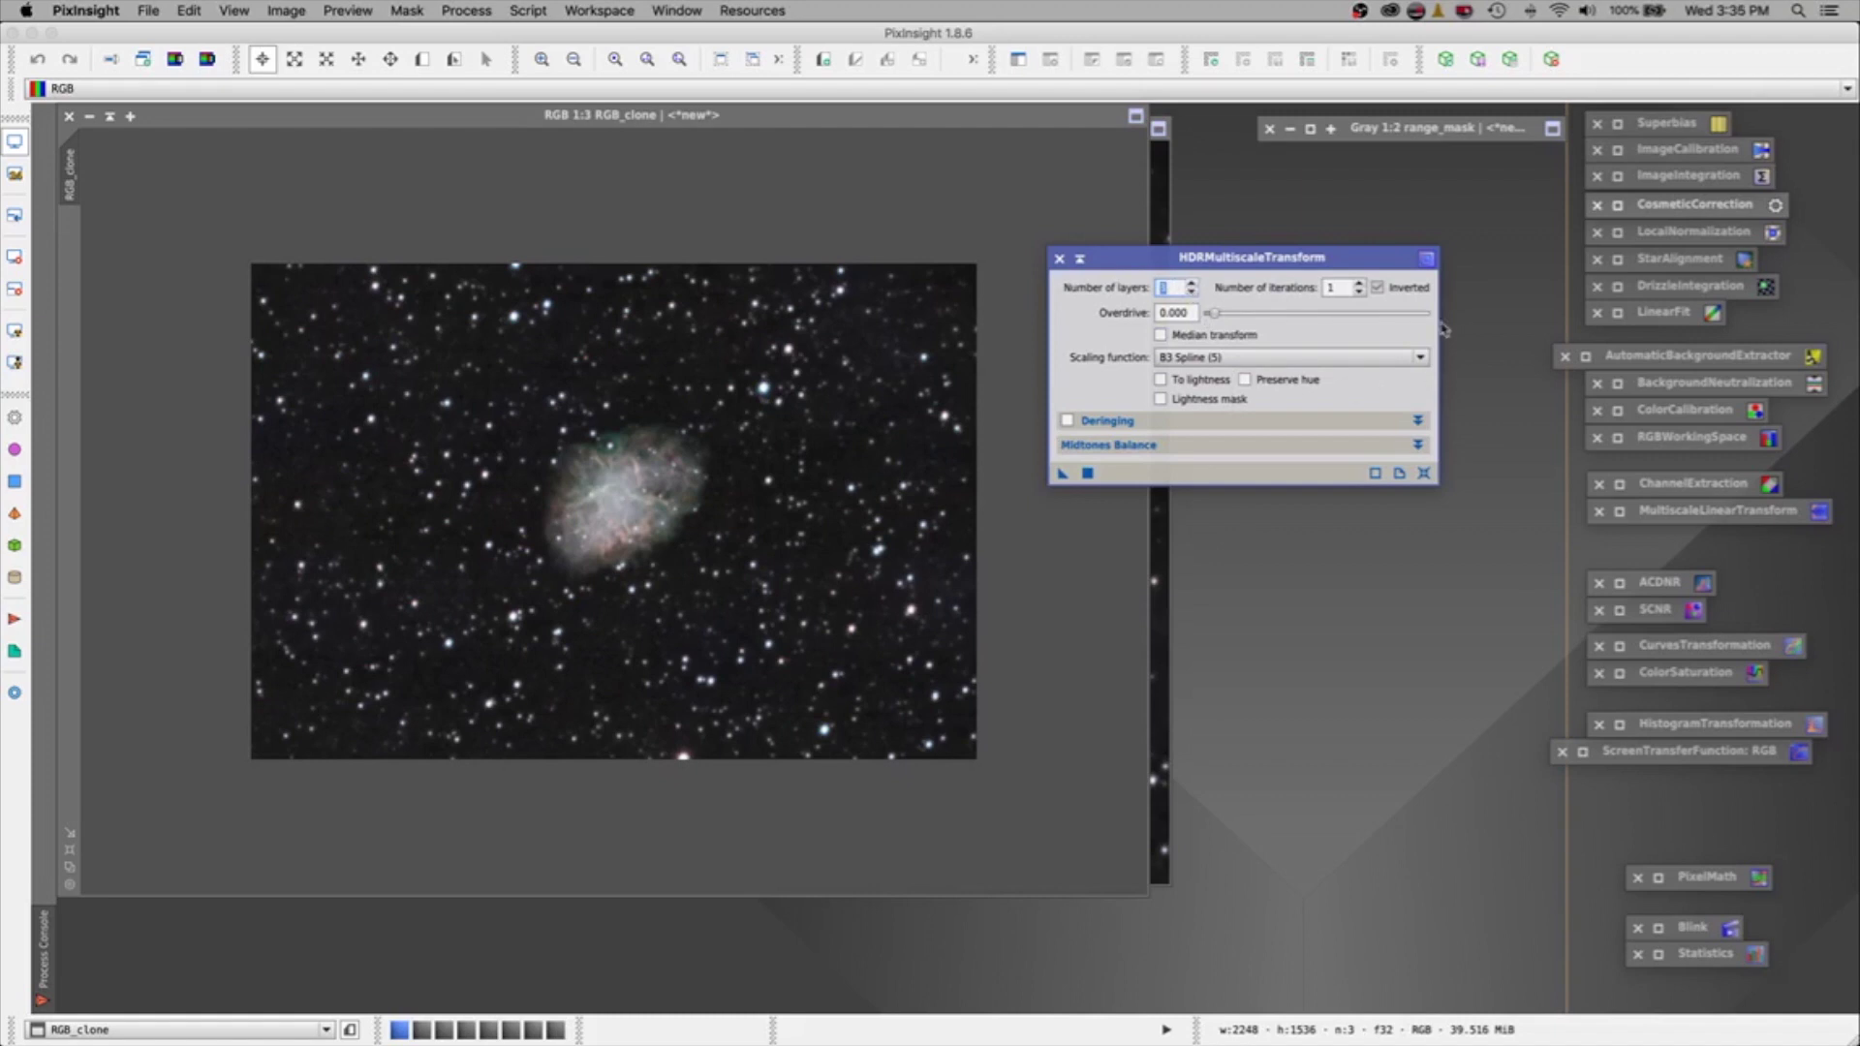
pyautogui.click(1361, 287)
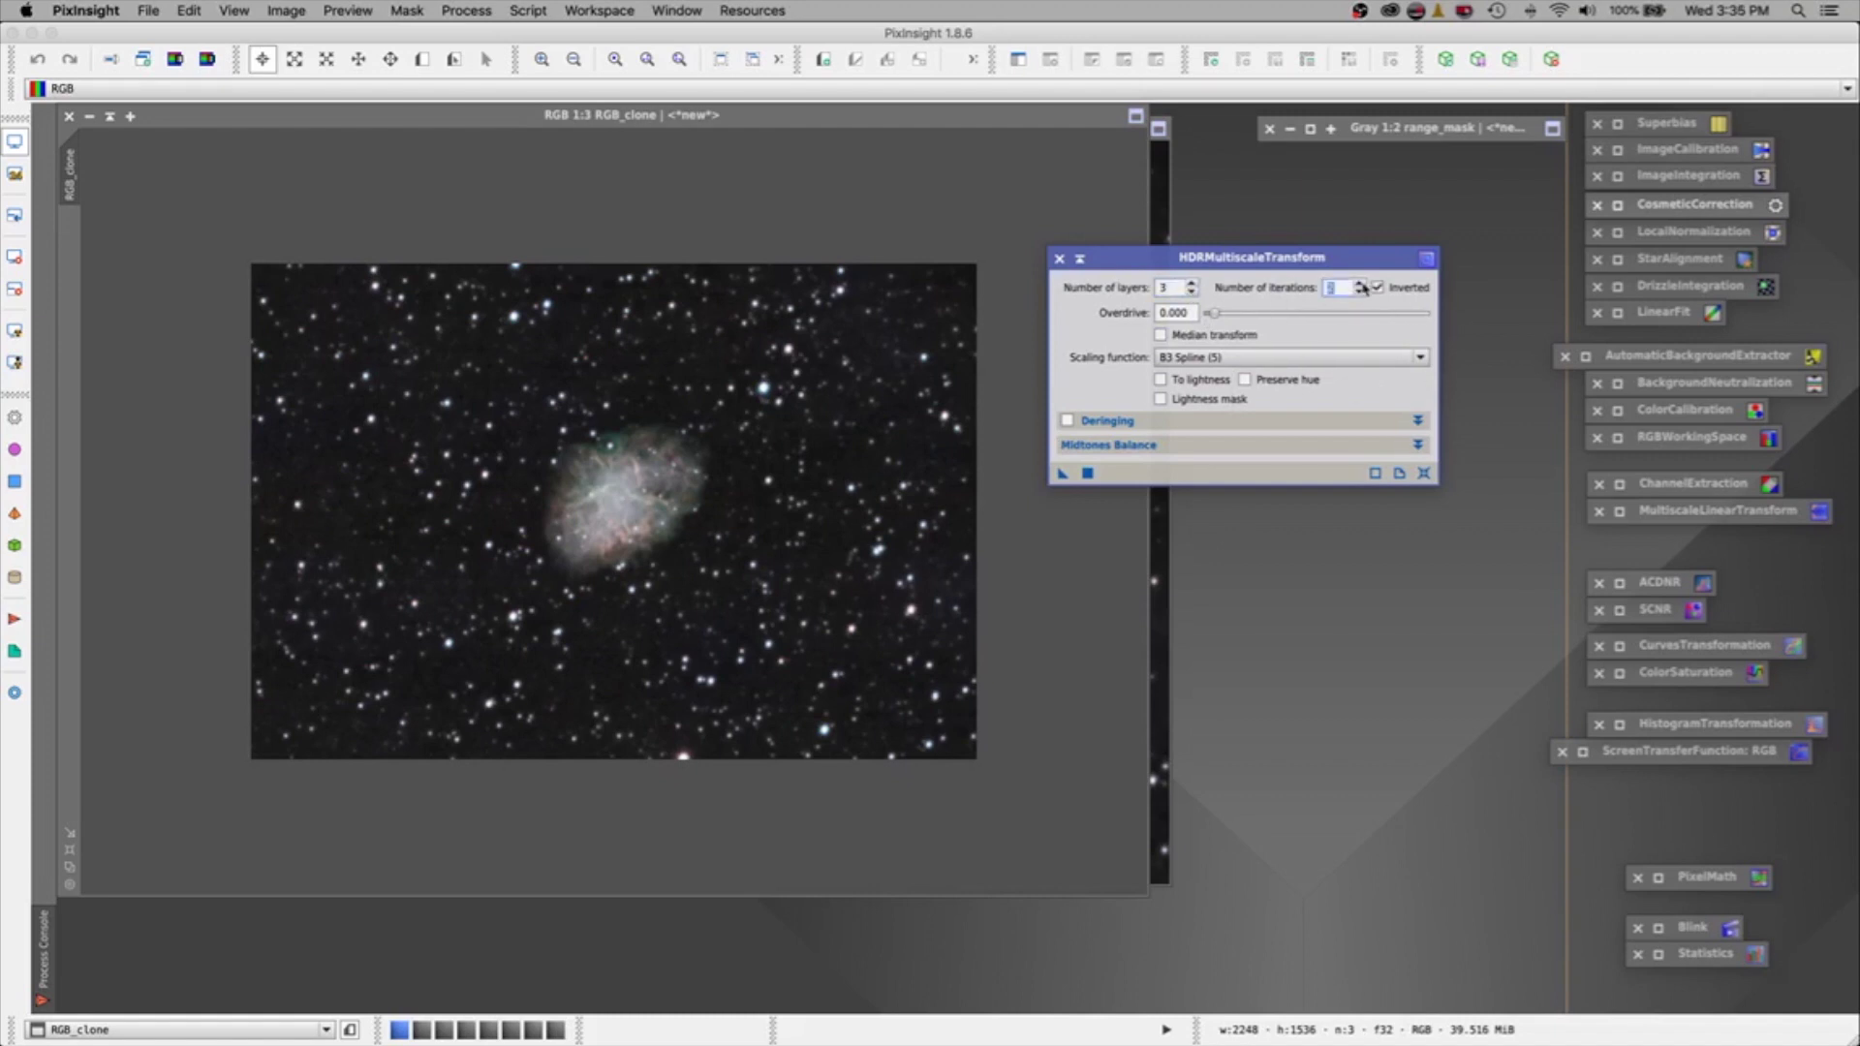
pyautogui.click(1088, 474)
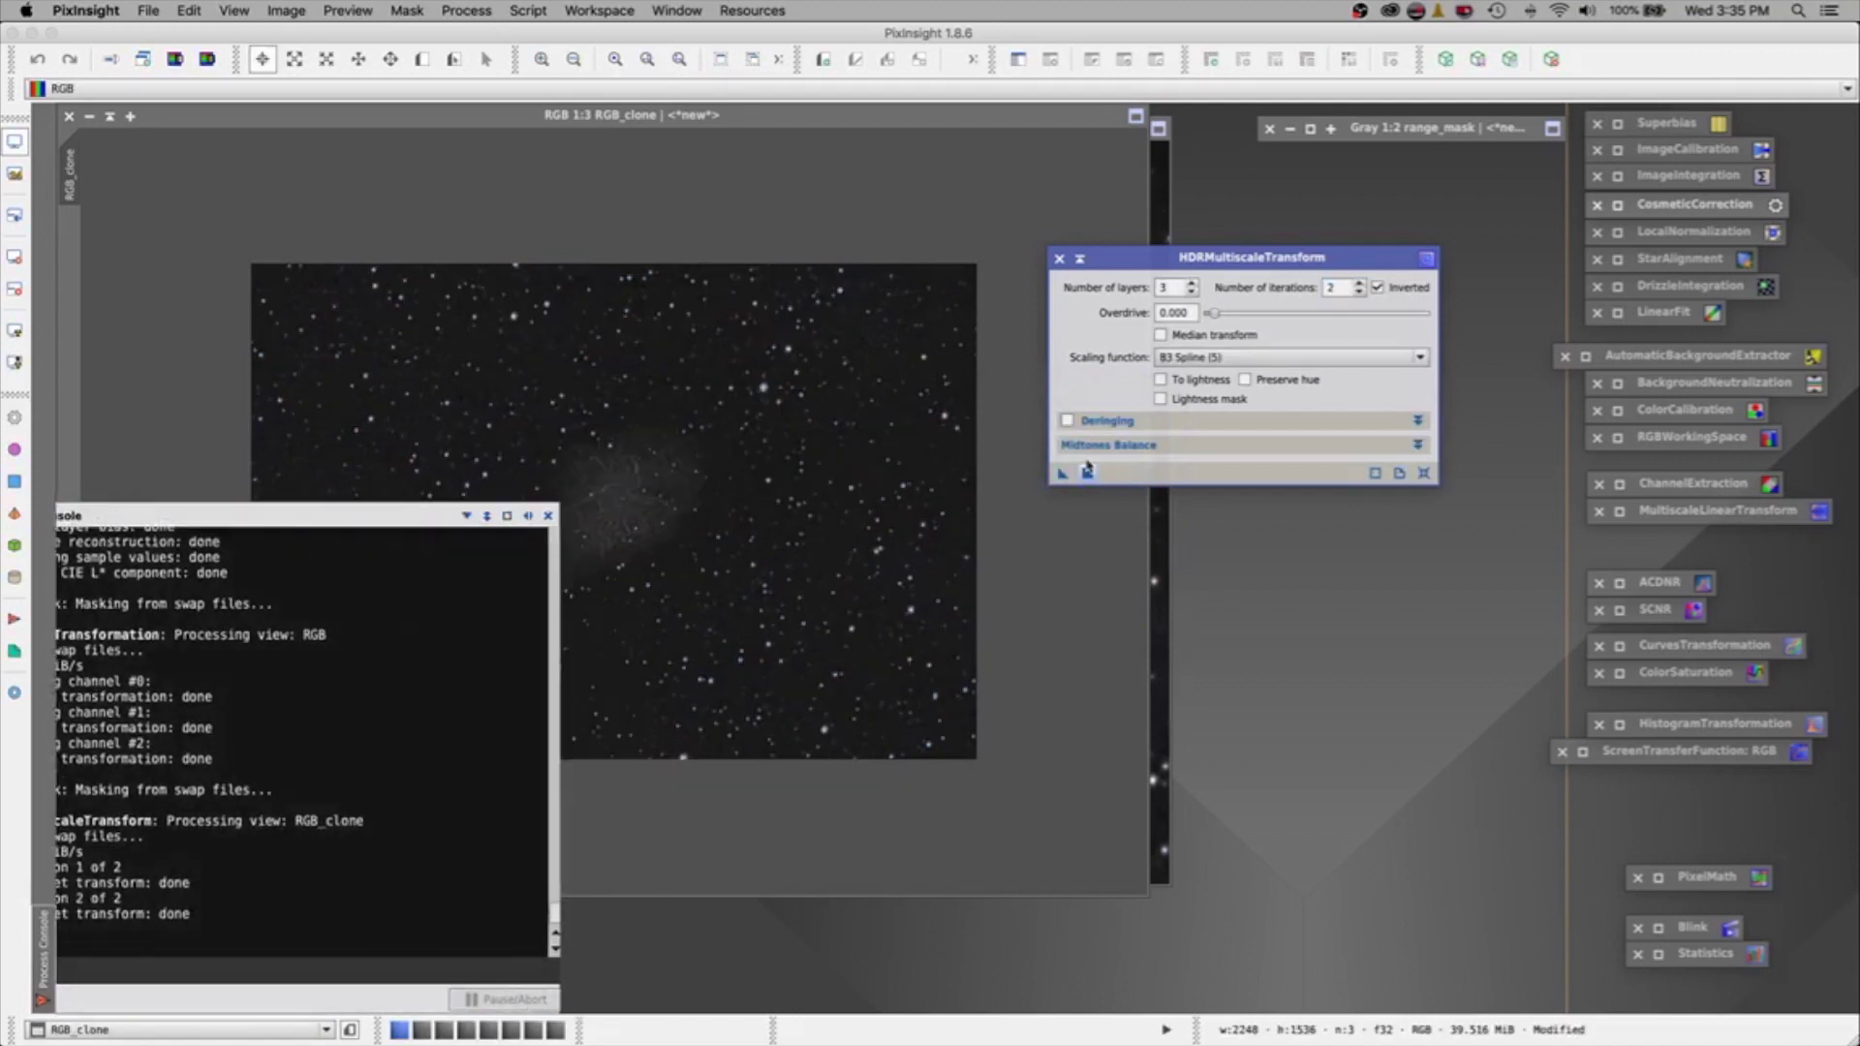
pyautogui.moveTo(1062, 473); pyautogui.dragTo(1705, 537)
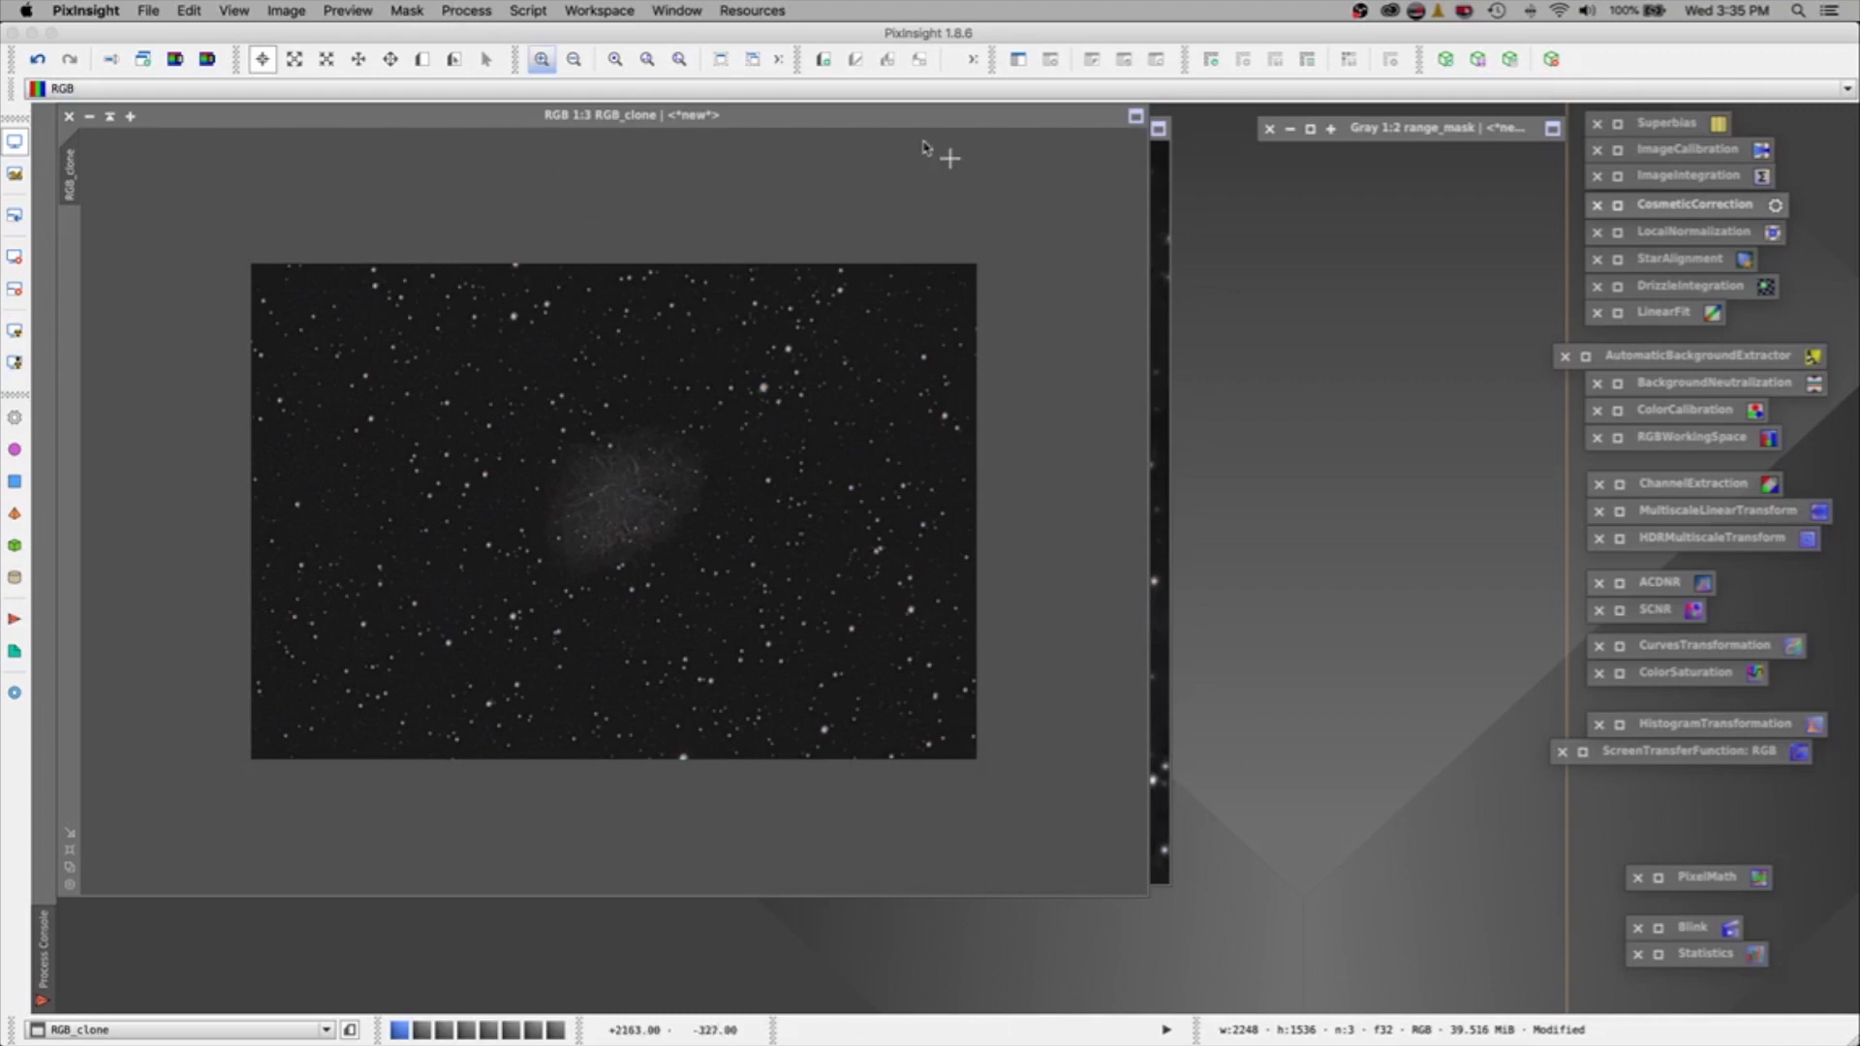
# Generate a star mask from RGB_clone with StarMask's default settings, noise threshold 0.1 and scale 5, and close the process.
pyautogui.click(447, 13)
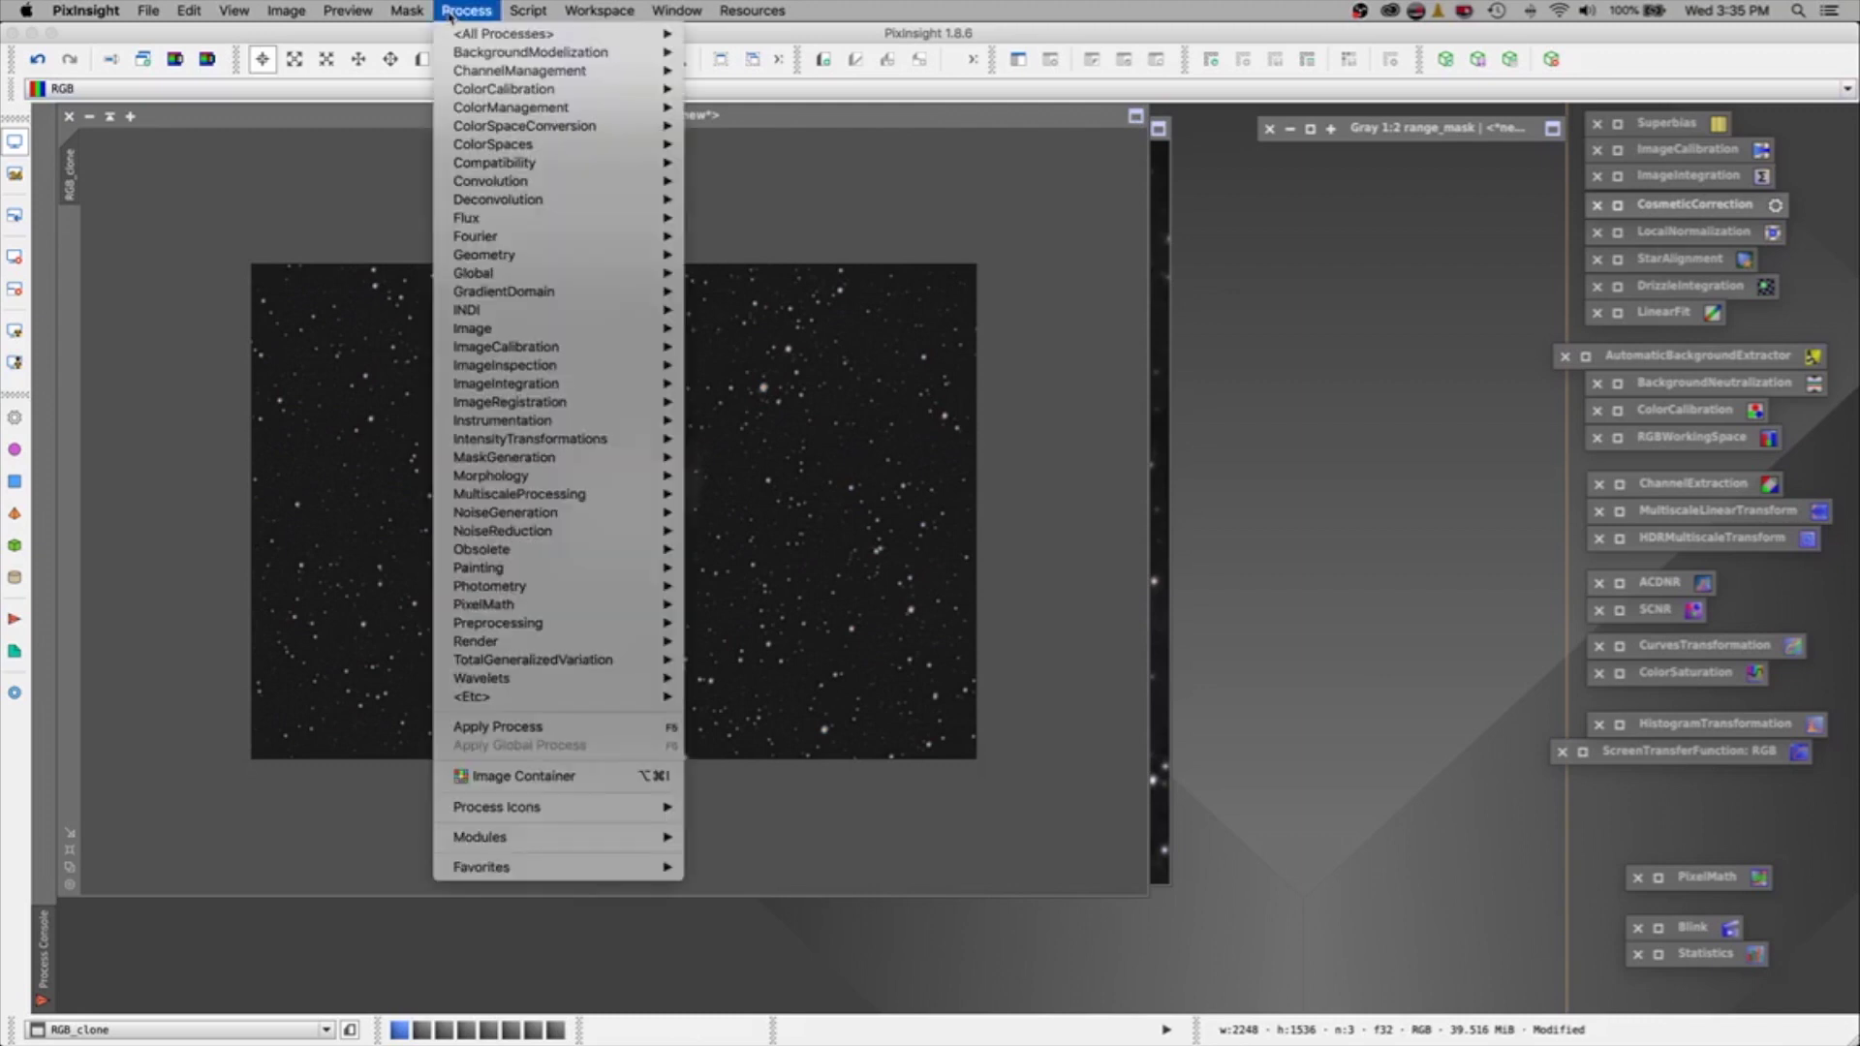
pyautogui.moveTo(612, 464)
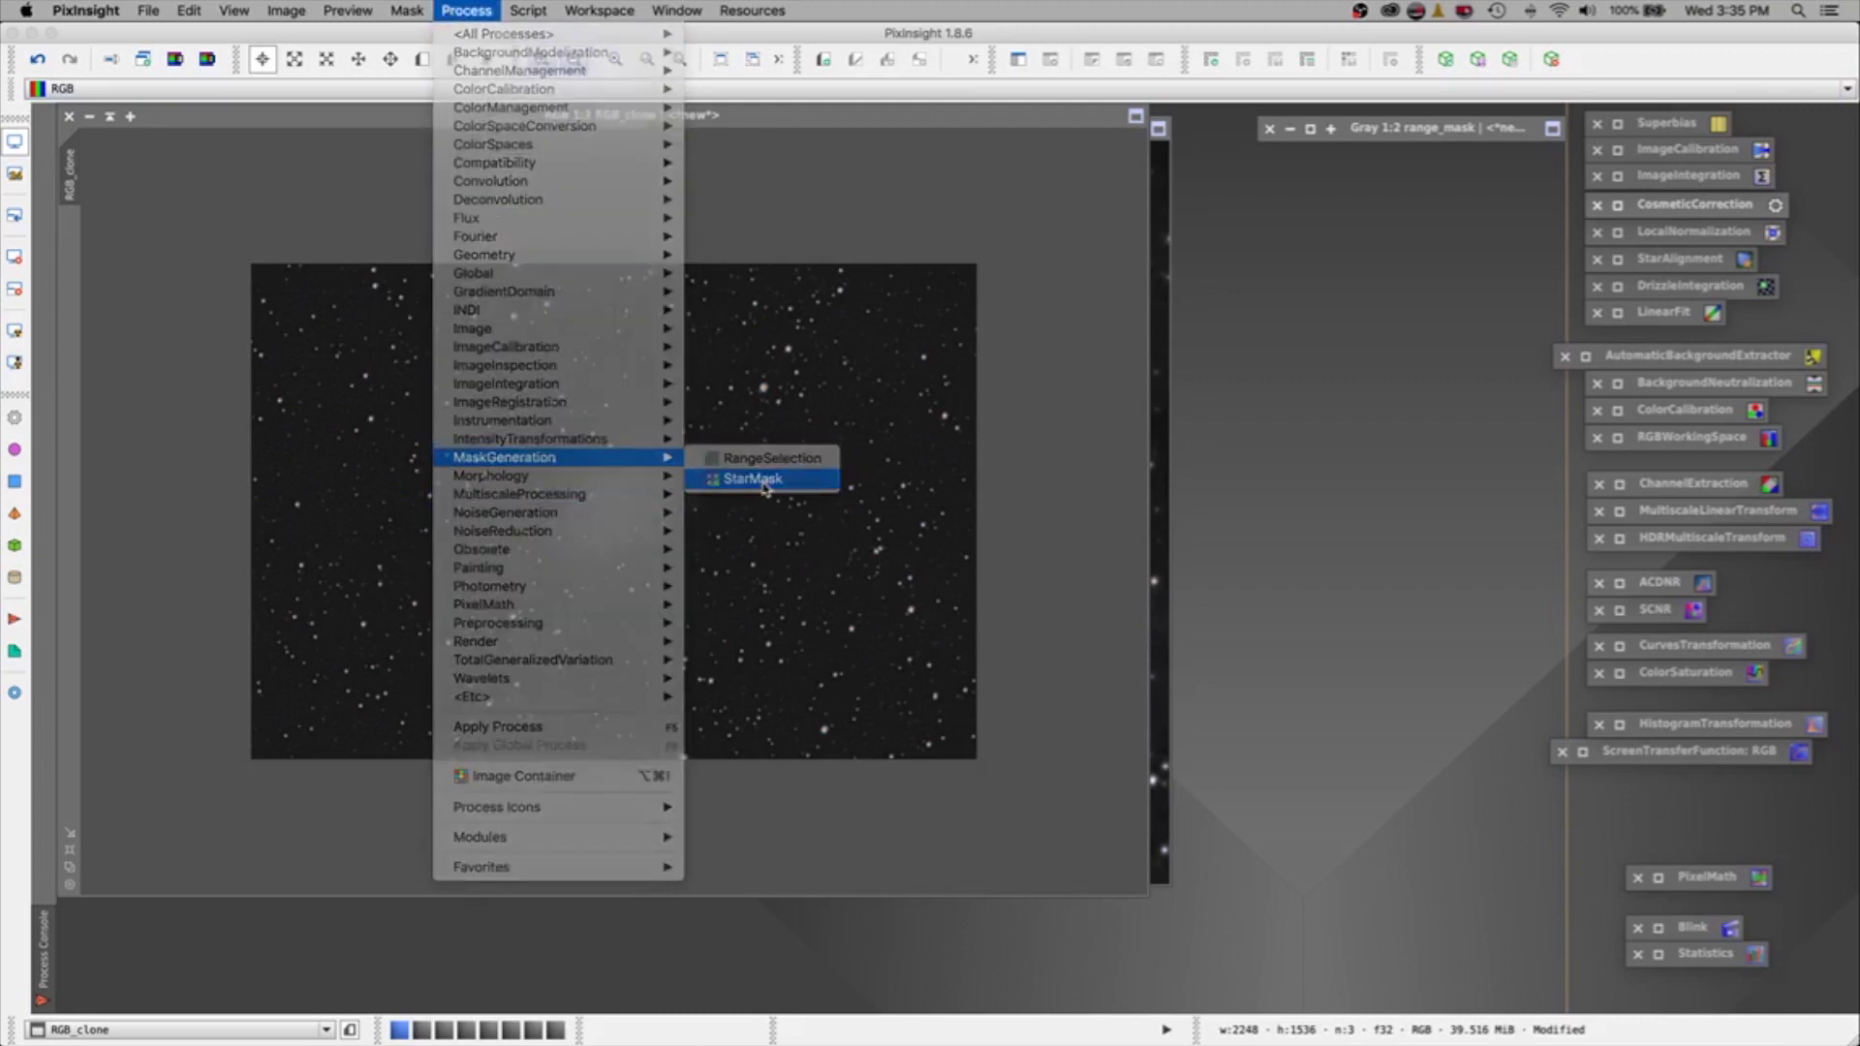
pyautogui.click(766, 490)
pyautogui.moveTo(1285, 340); pyautogui.dragTo(1160, 183)
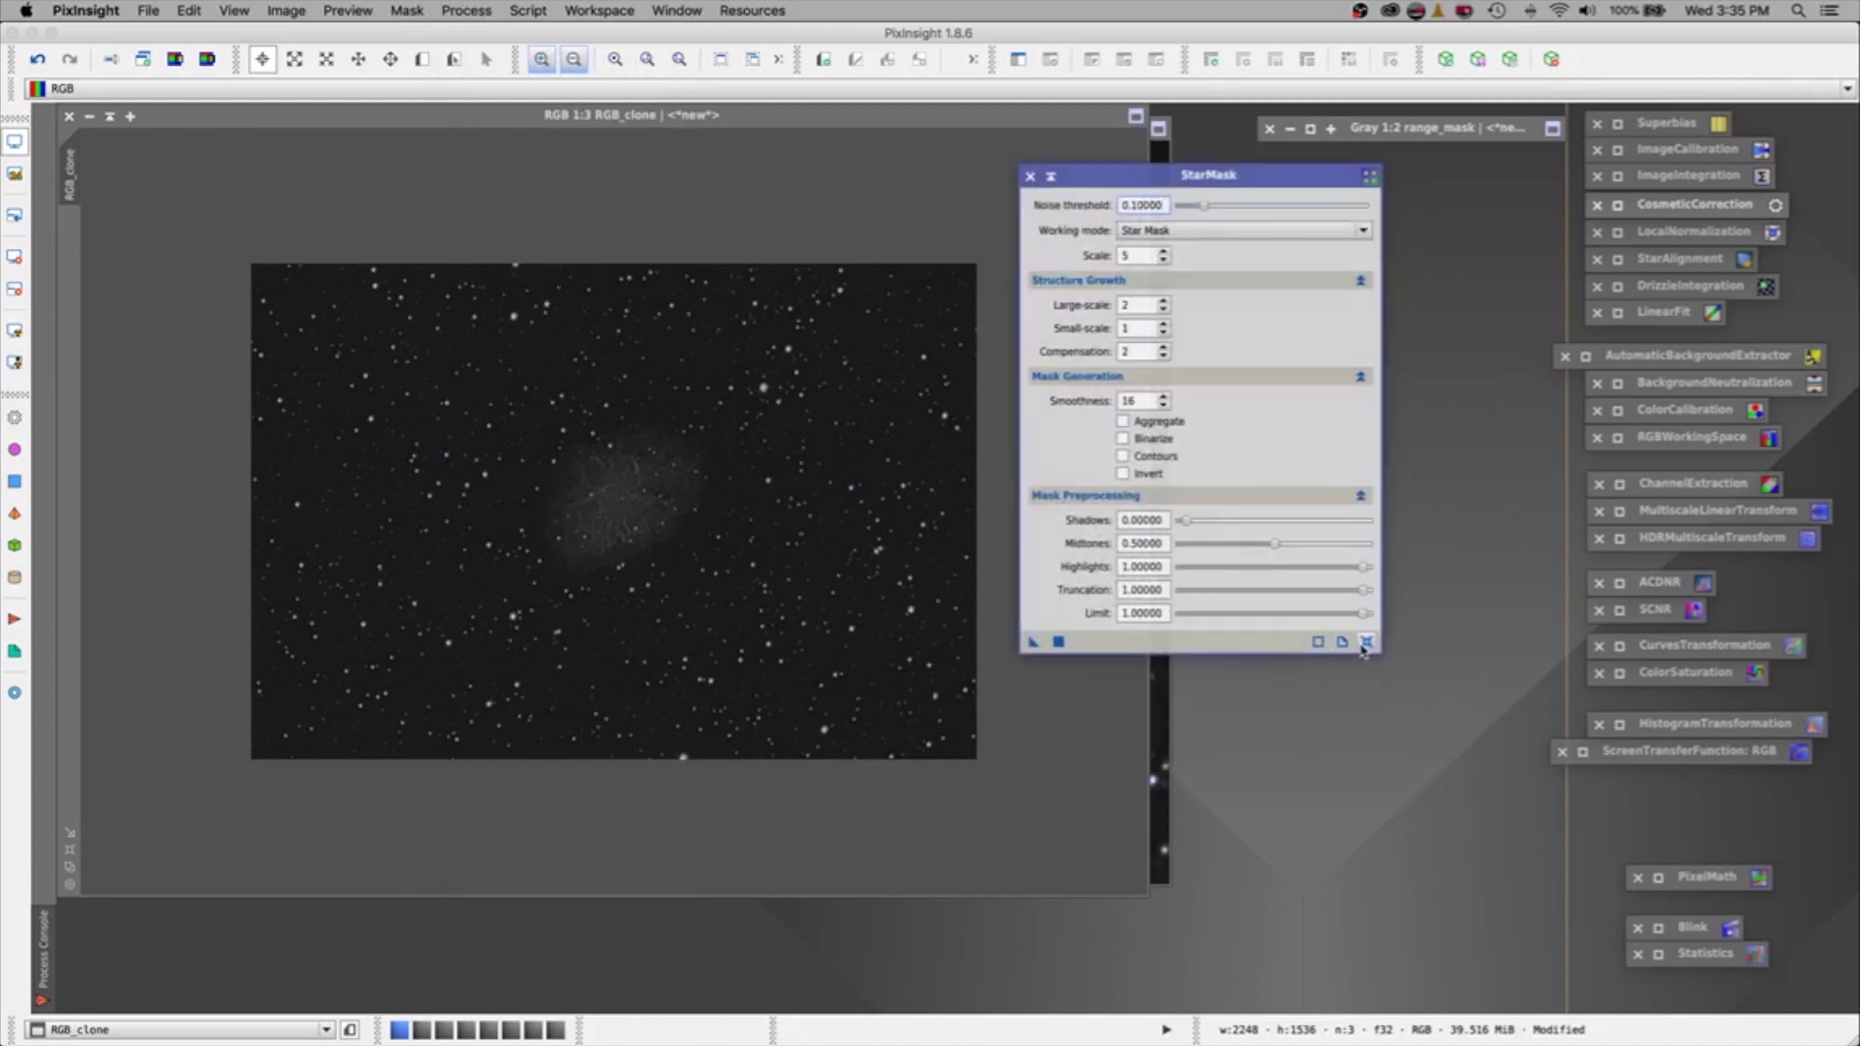
pyautogui.click(1058, 642)
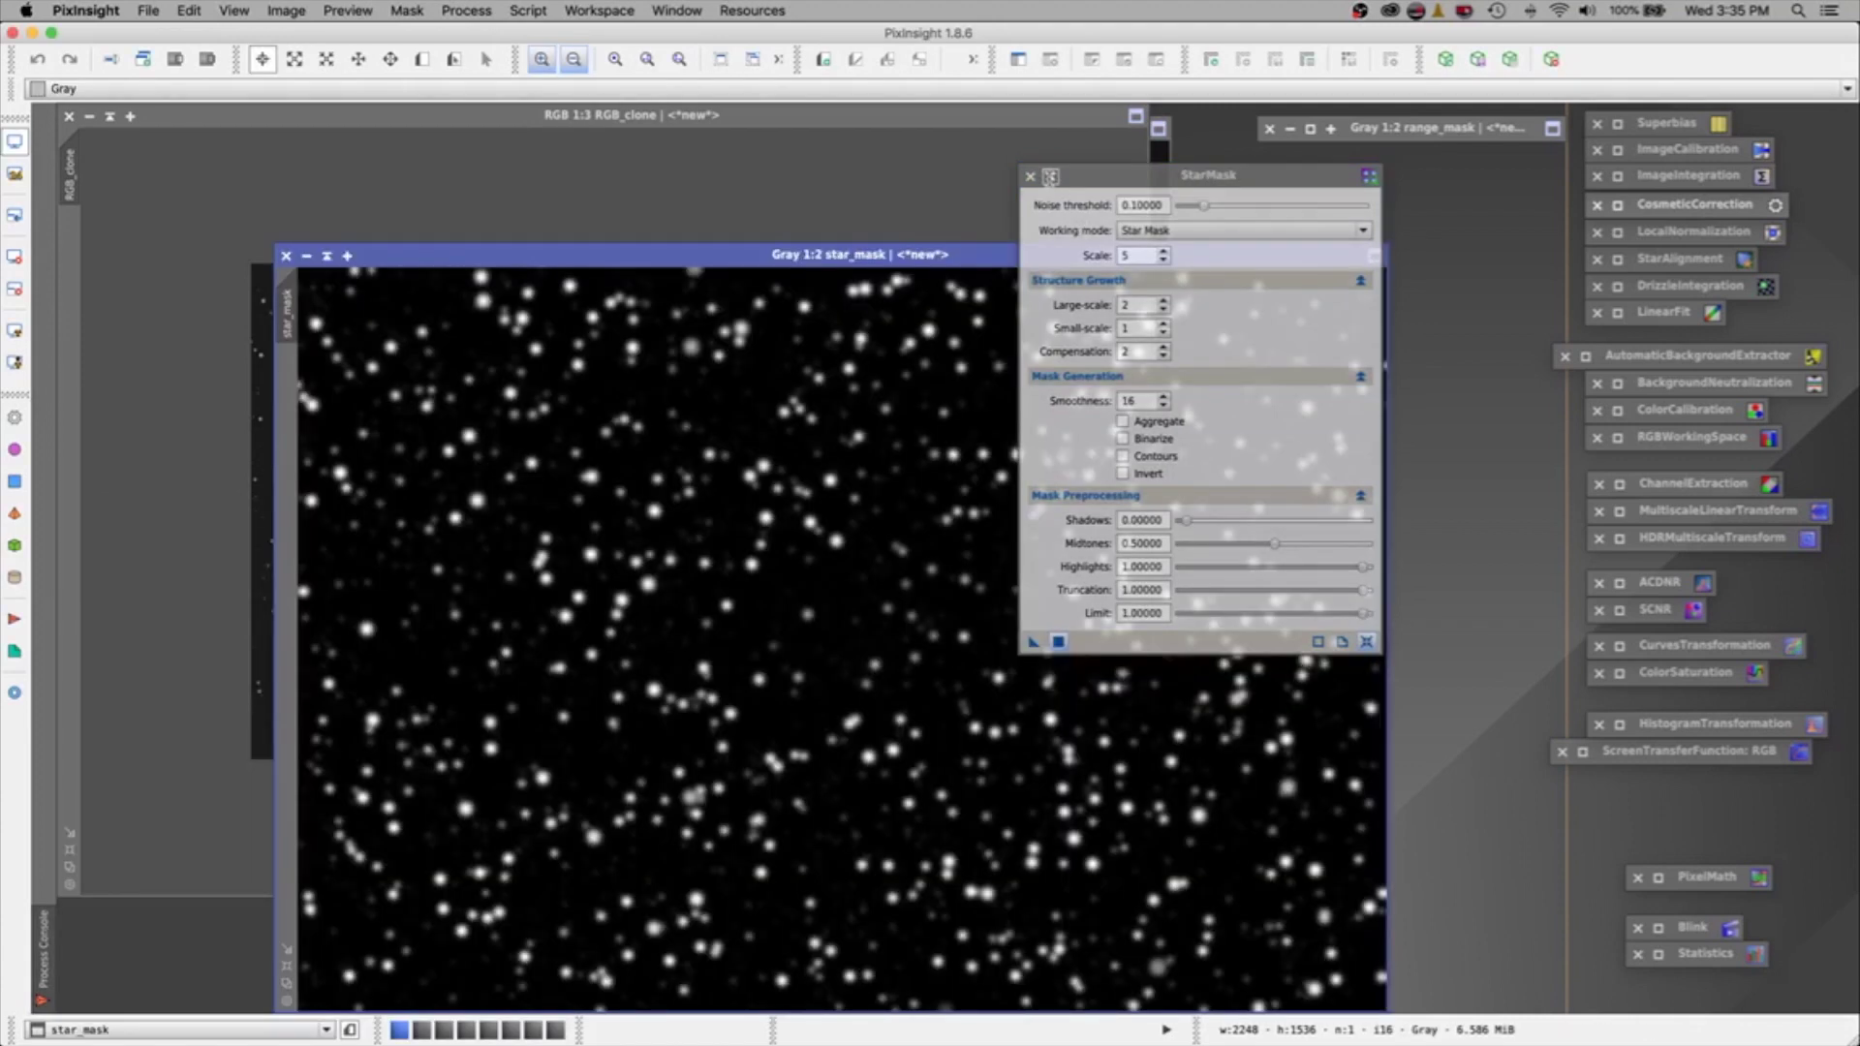
pyautogui.click(1050, 177)
pyautogui.moveTo(905, 251); pyautogui.dragTo(716, 114)
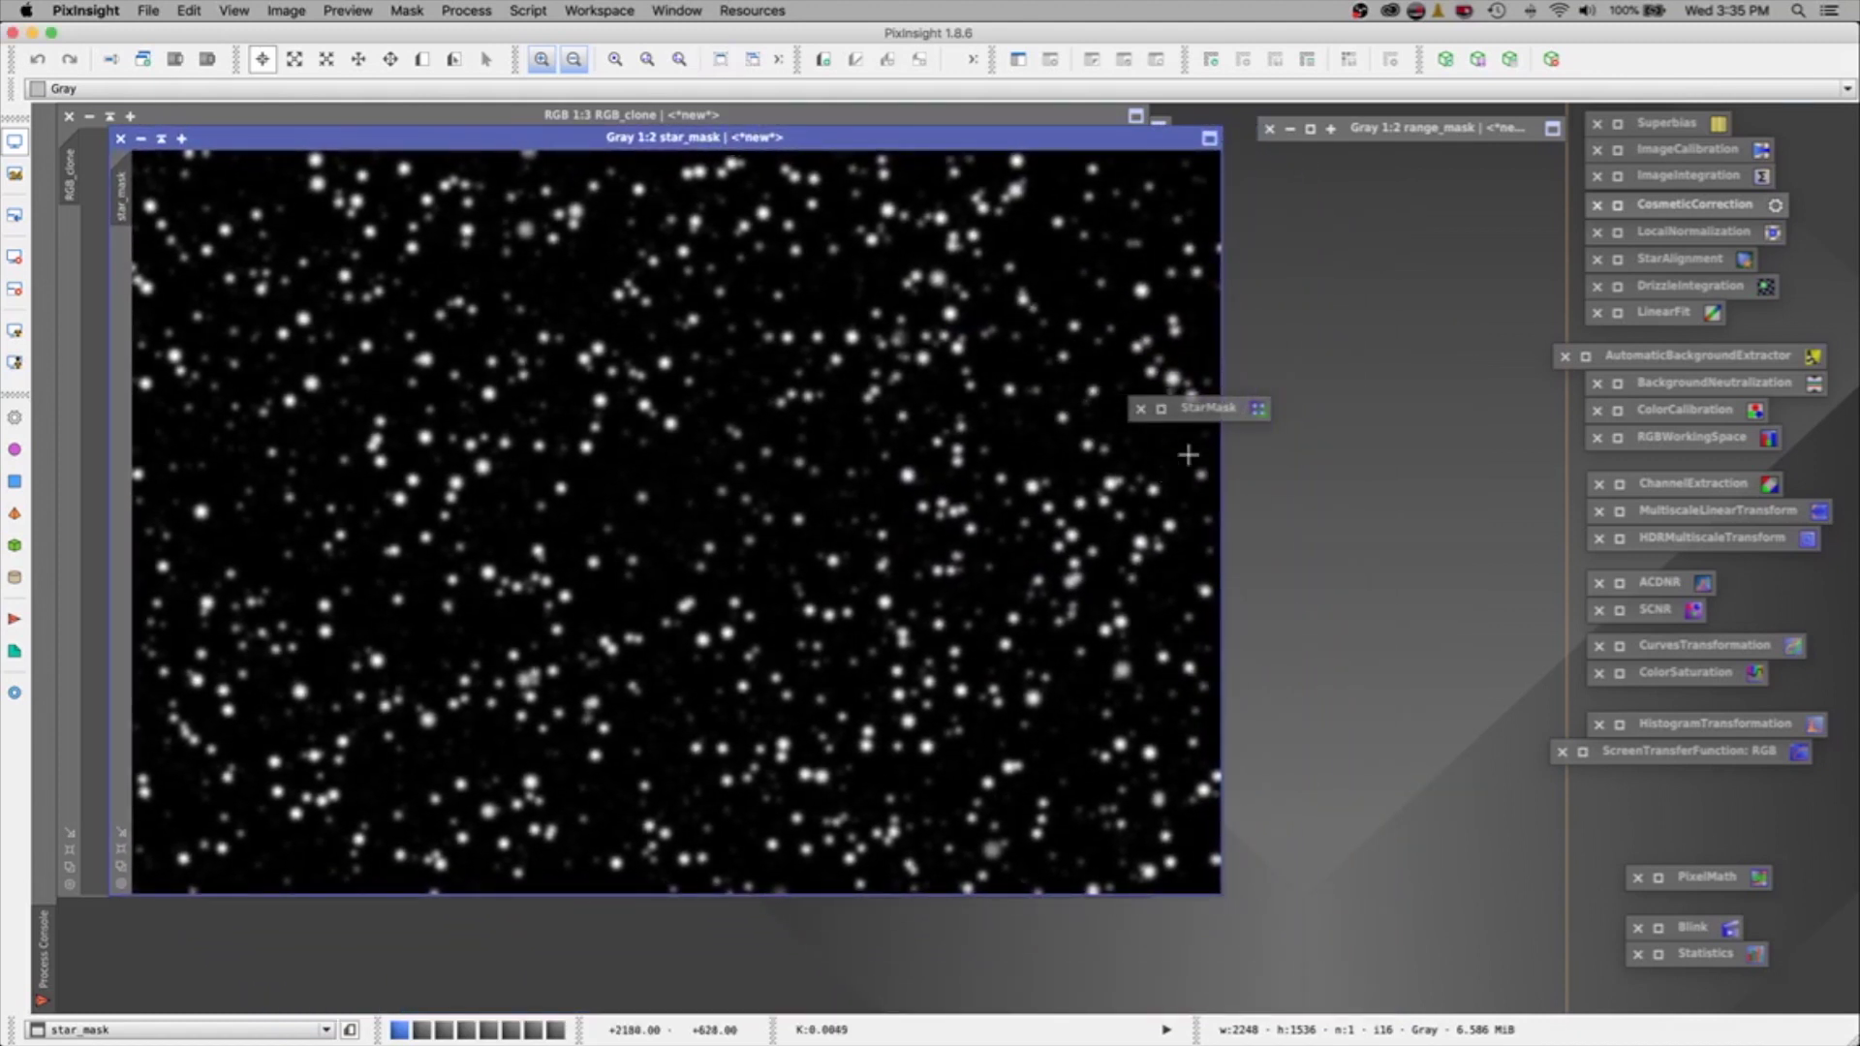
pyautogui.click(1153, 411)
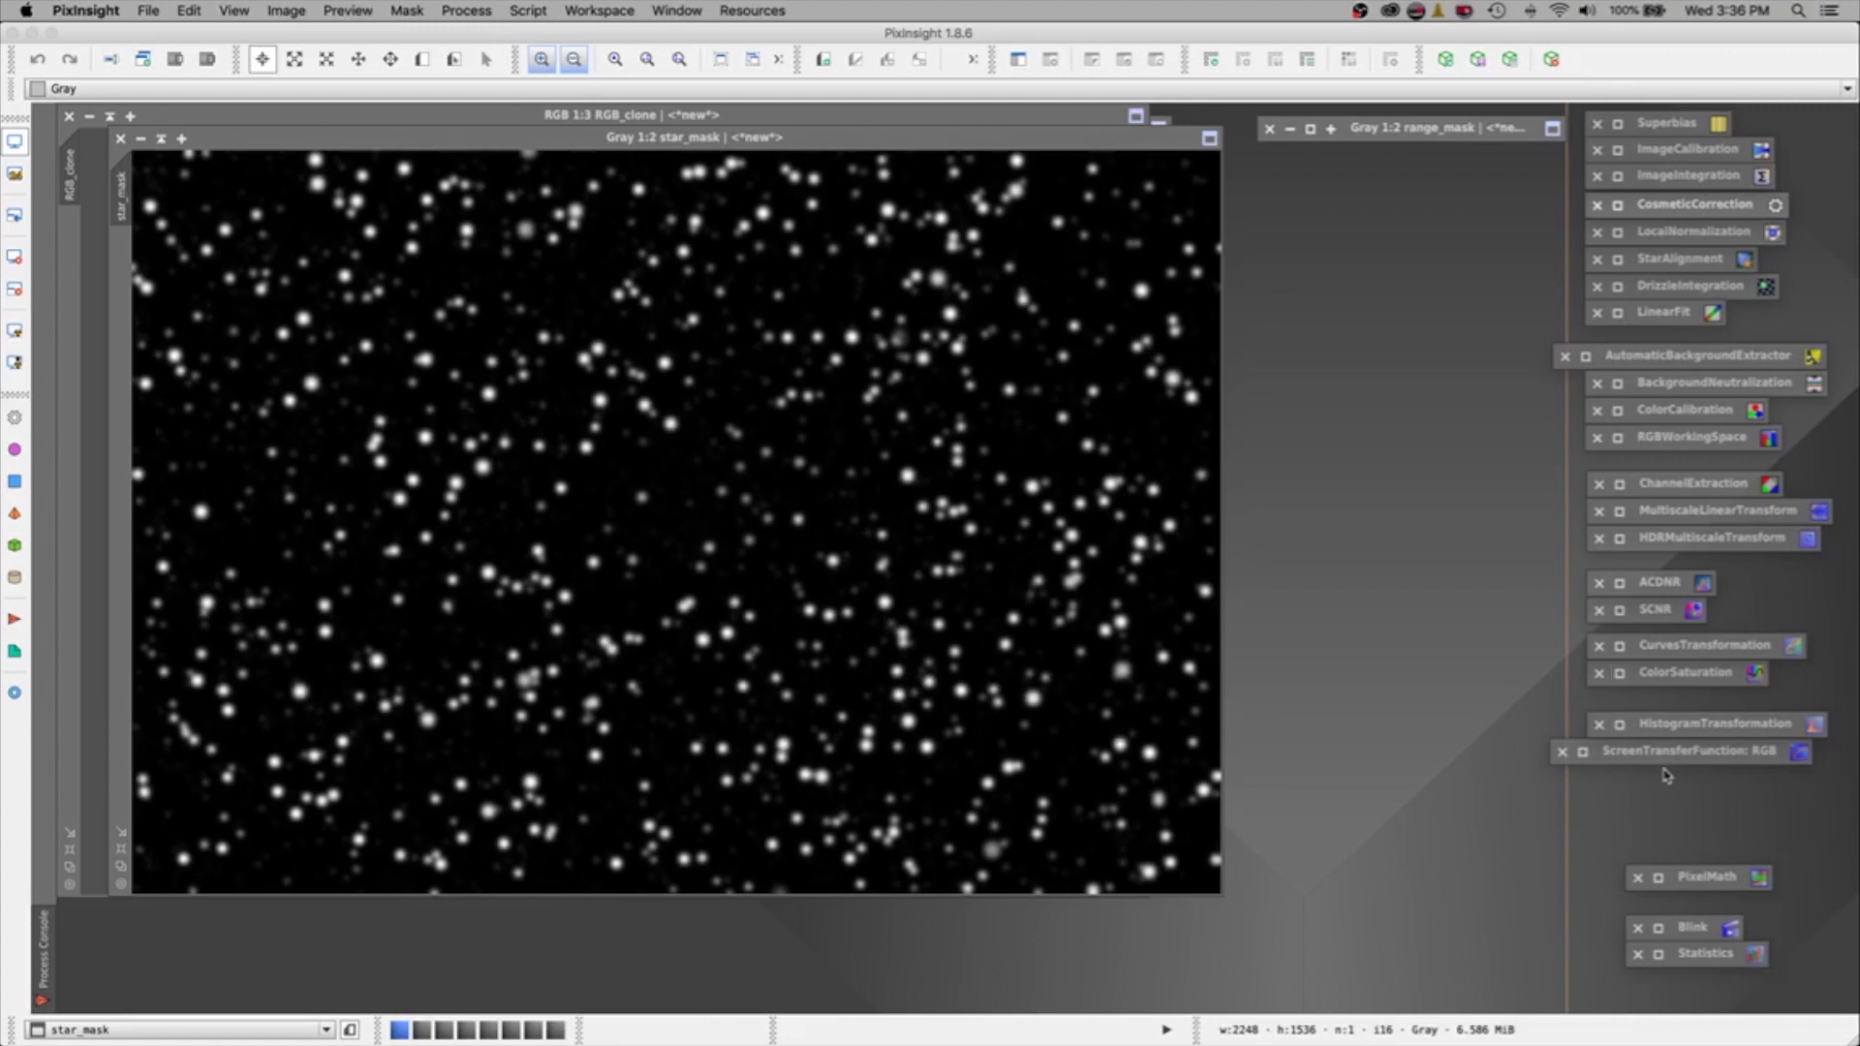
# Reset HistogramTransformation, load star_mask into it and start a real-time preview.
pyautogui.click(1621, 725)
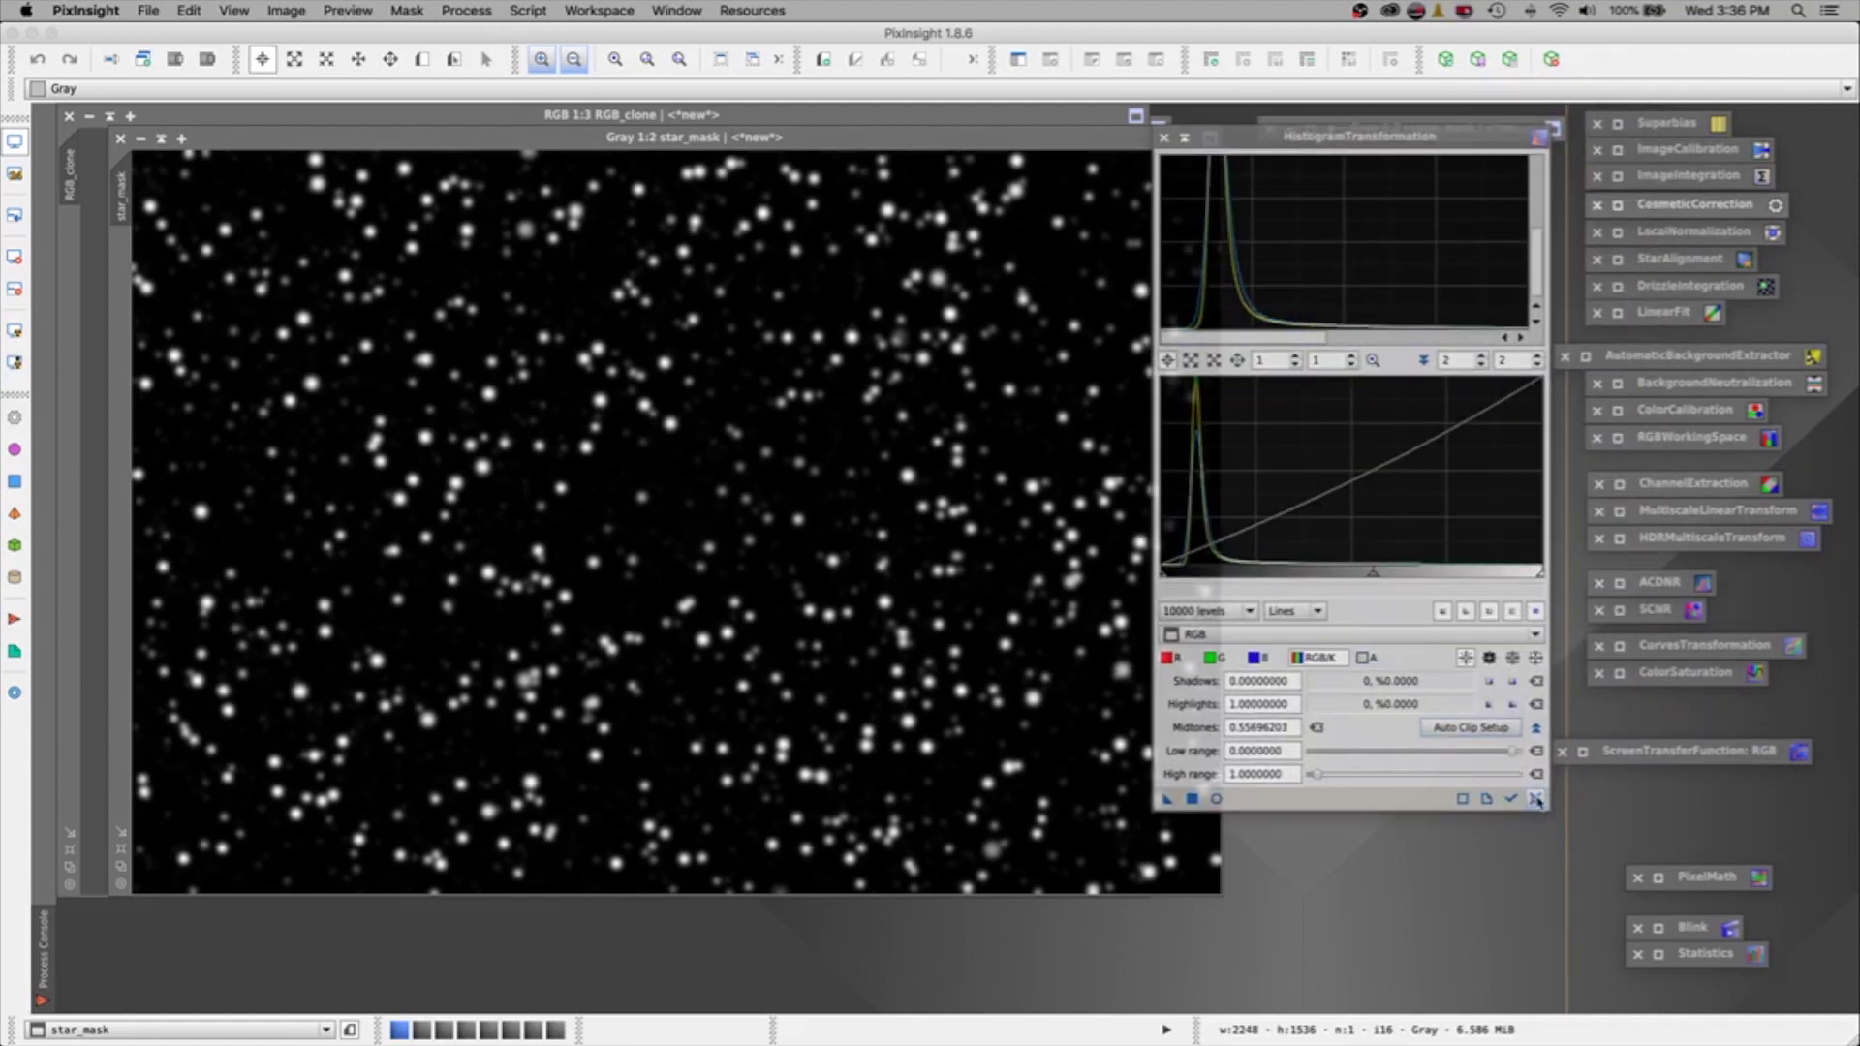
pyautogui.click(1206, 636)
pyautogui.click(1223, 738)
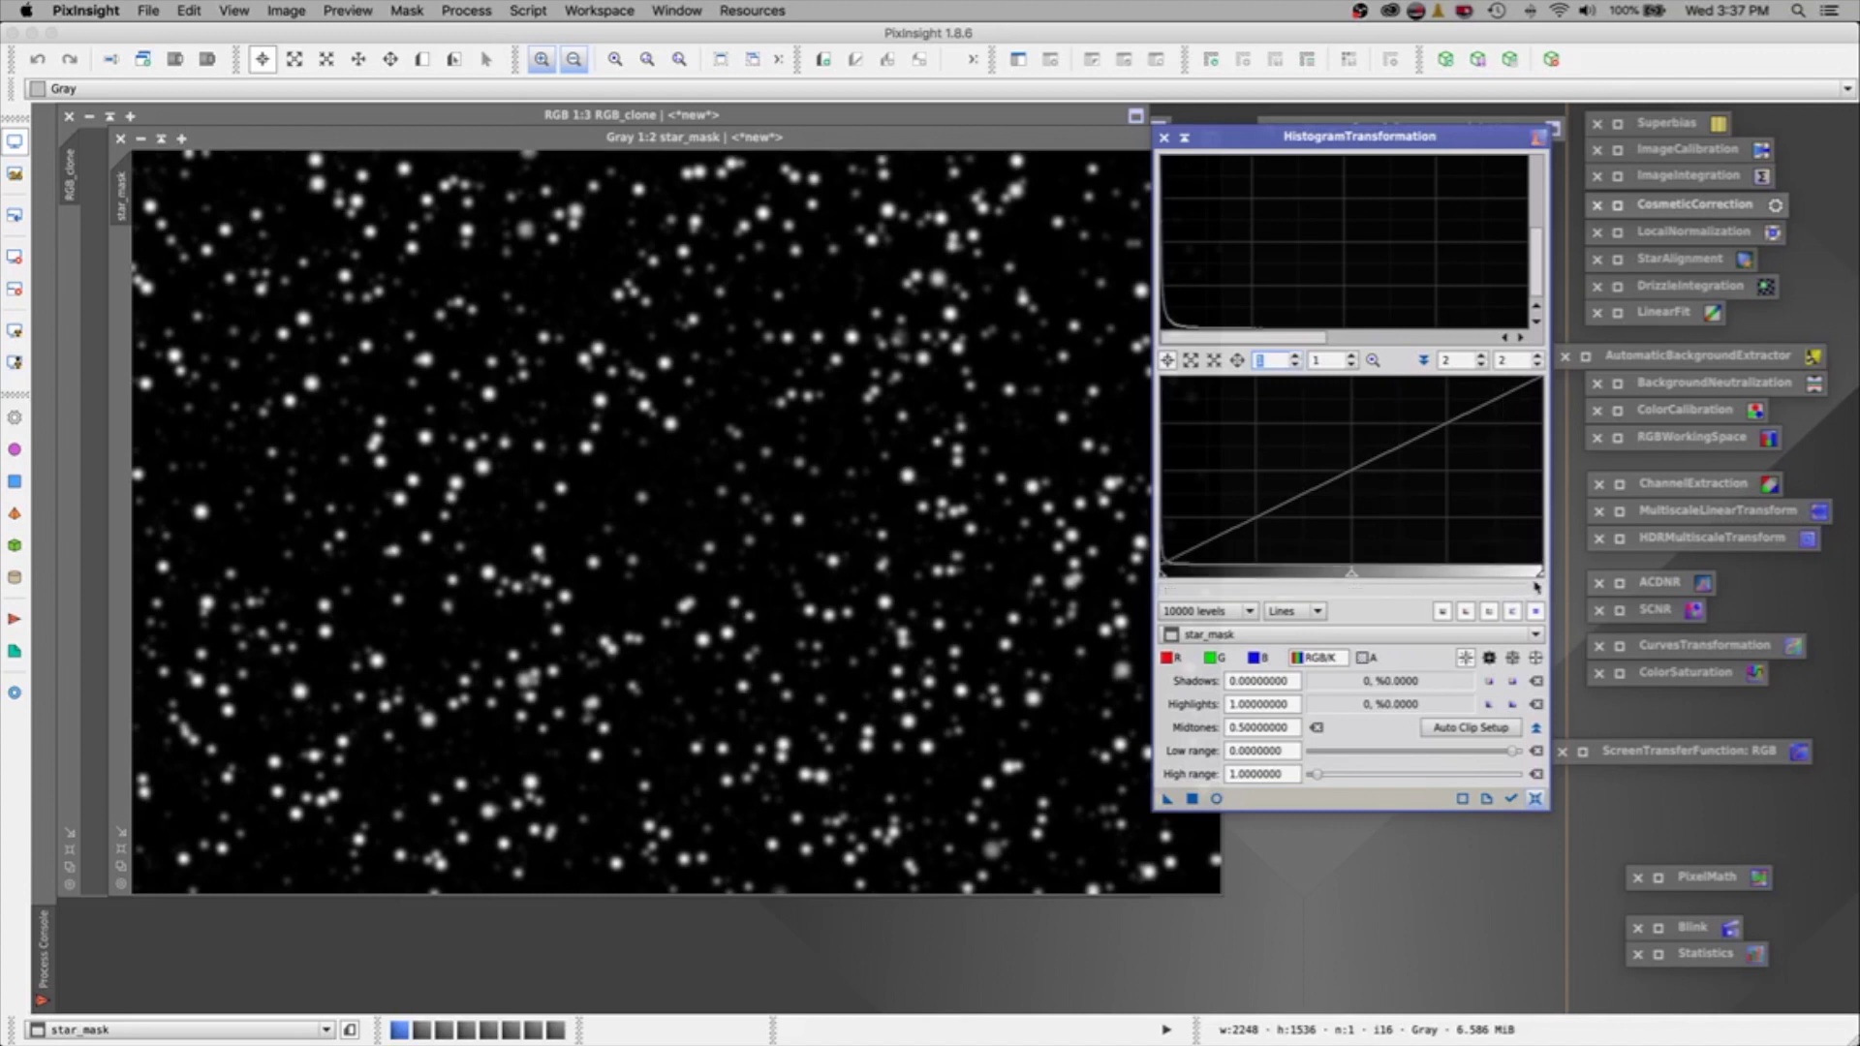
pyautogui.moveTo(1350, 581); pyautogui.dragTo(1339, 581)
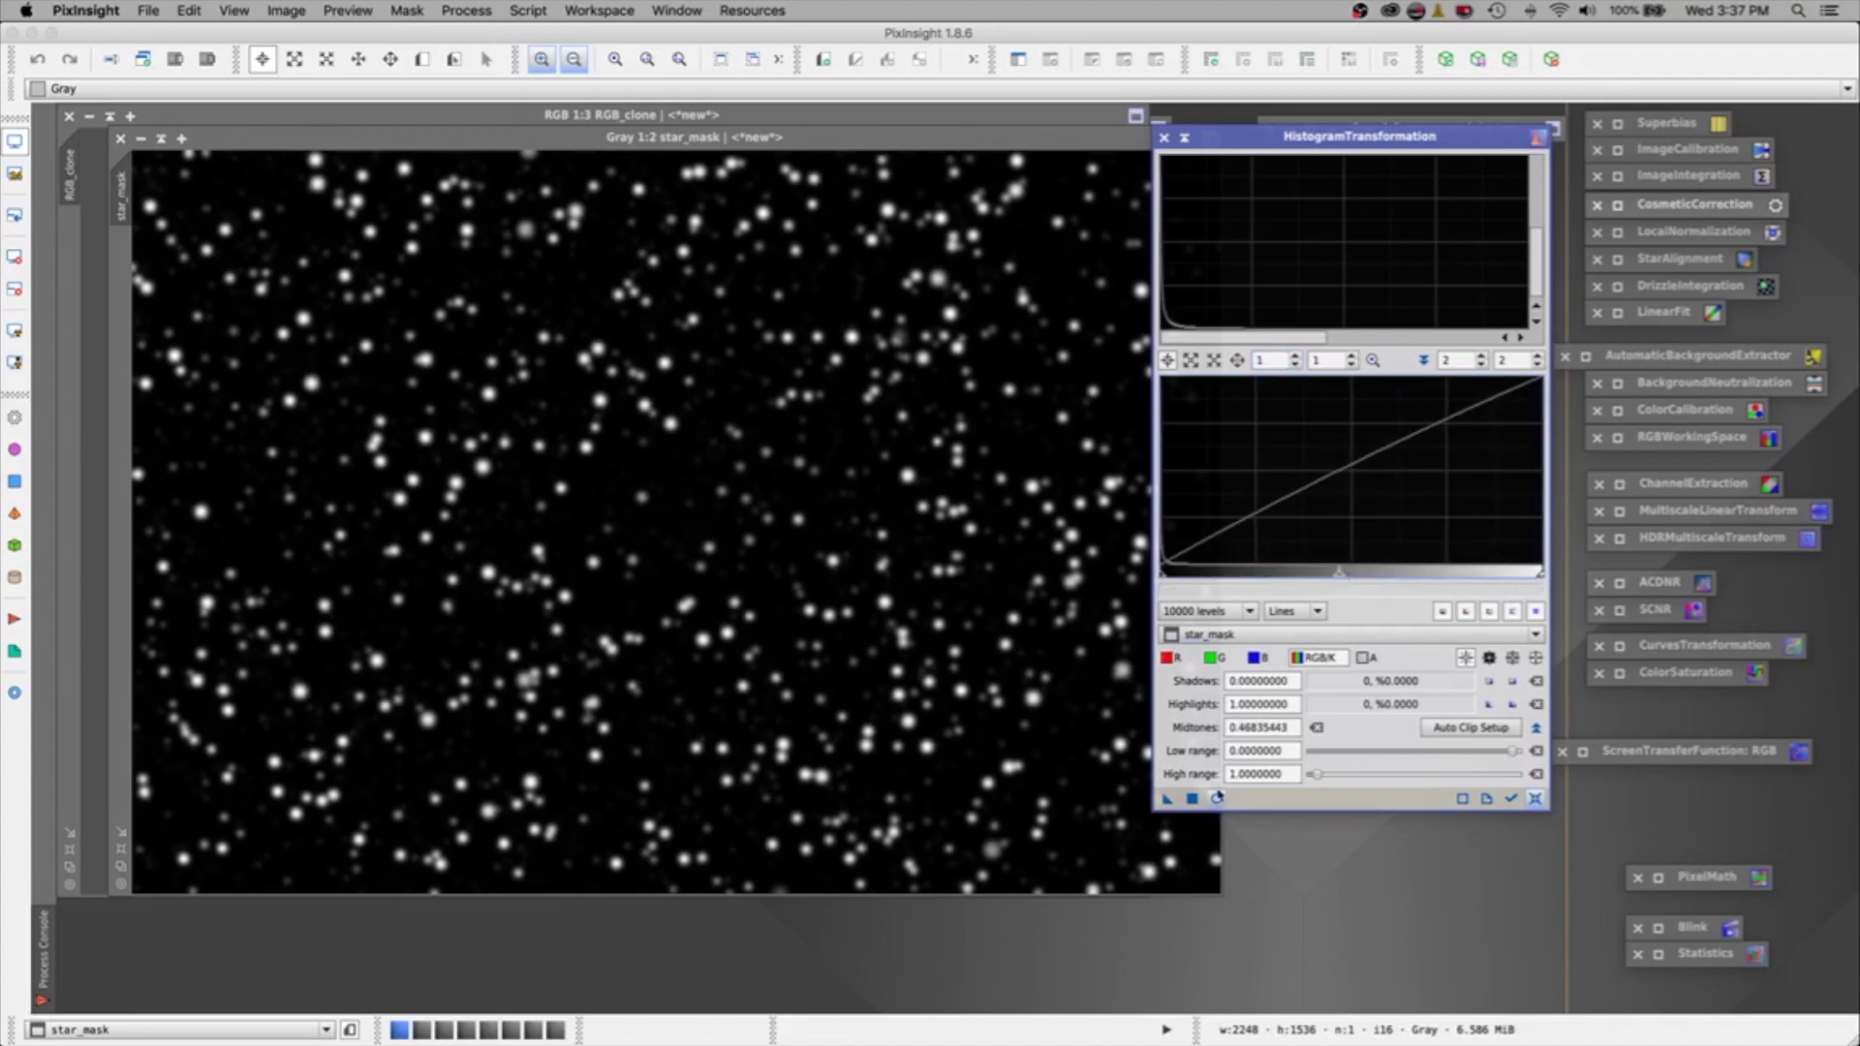
pyautogui.click(1216, 799)
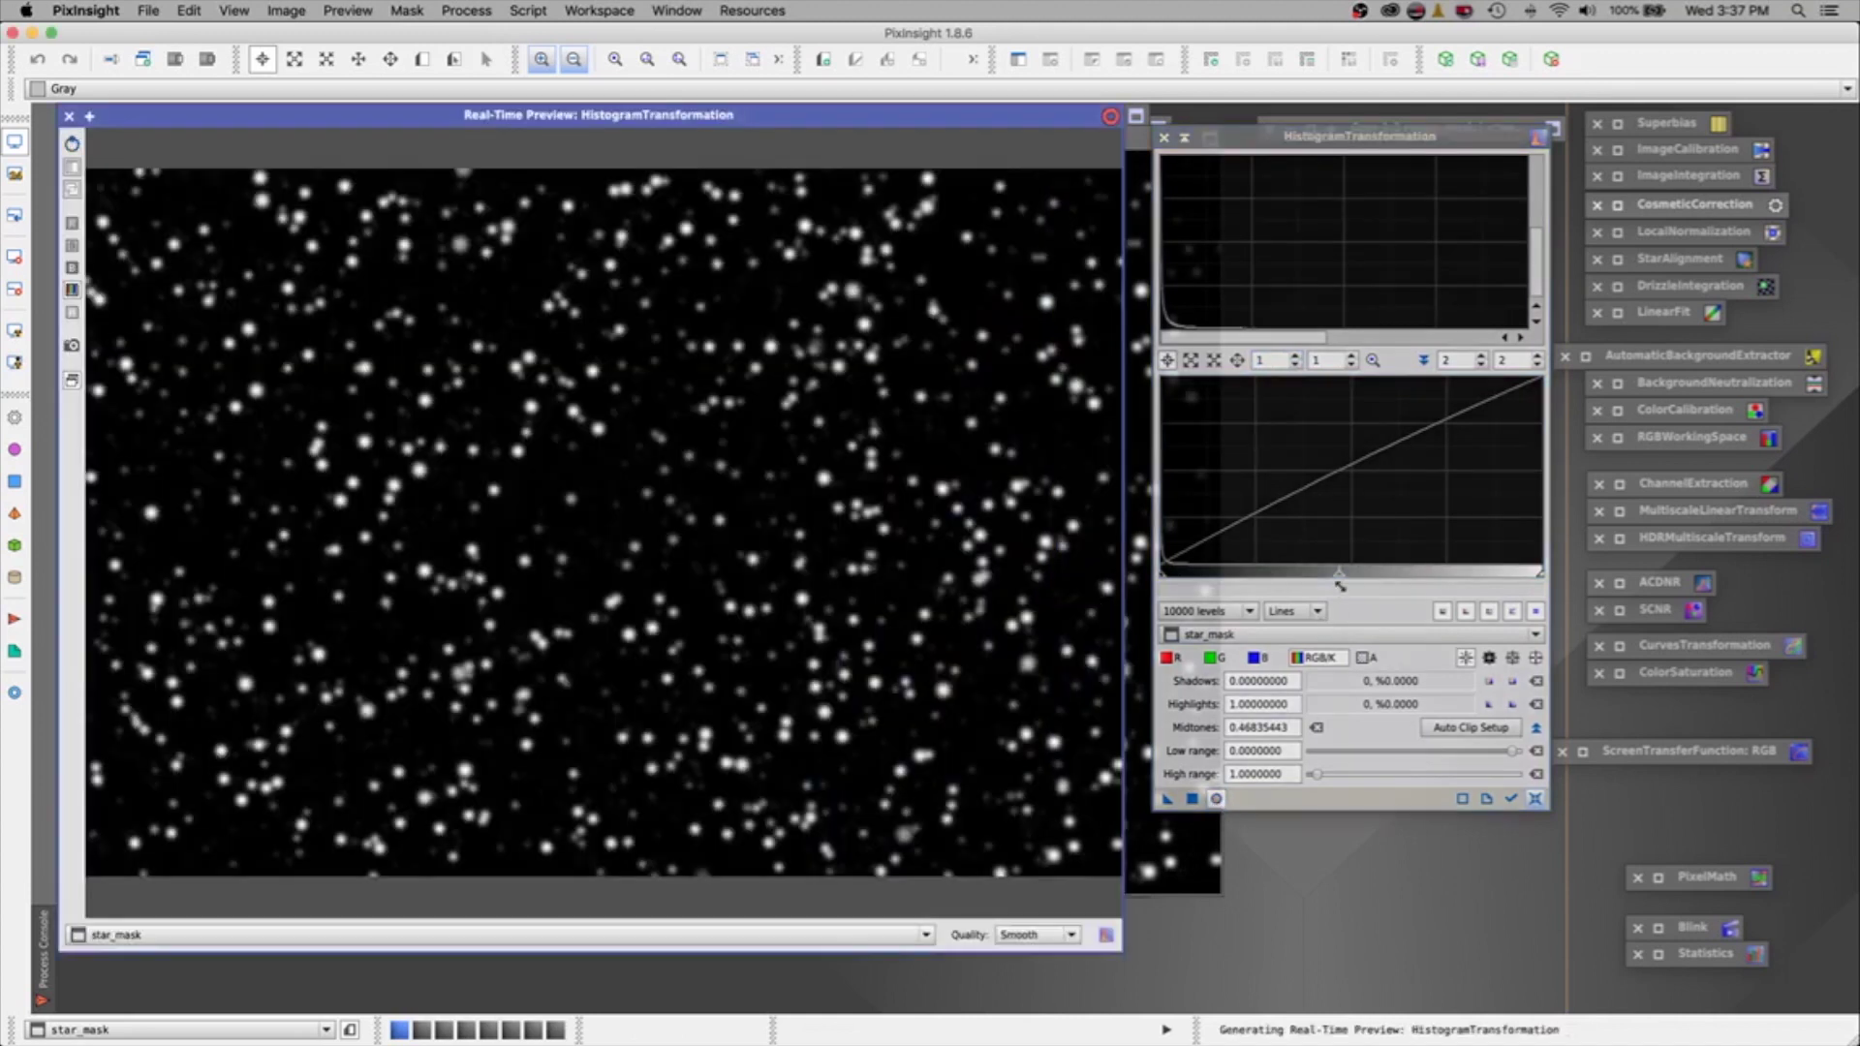
# Brighten star_mask by applying a midtones value of about 0.172, and close the histogram process and its preview.
pyautogui.moveTo(1339, 580); pyautogui.dragTo(1180, 579)
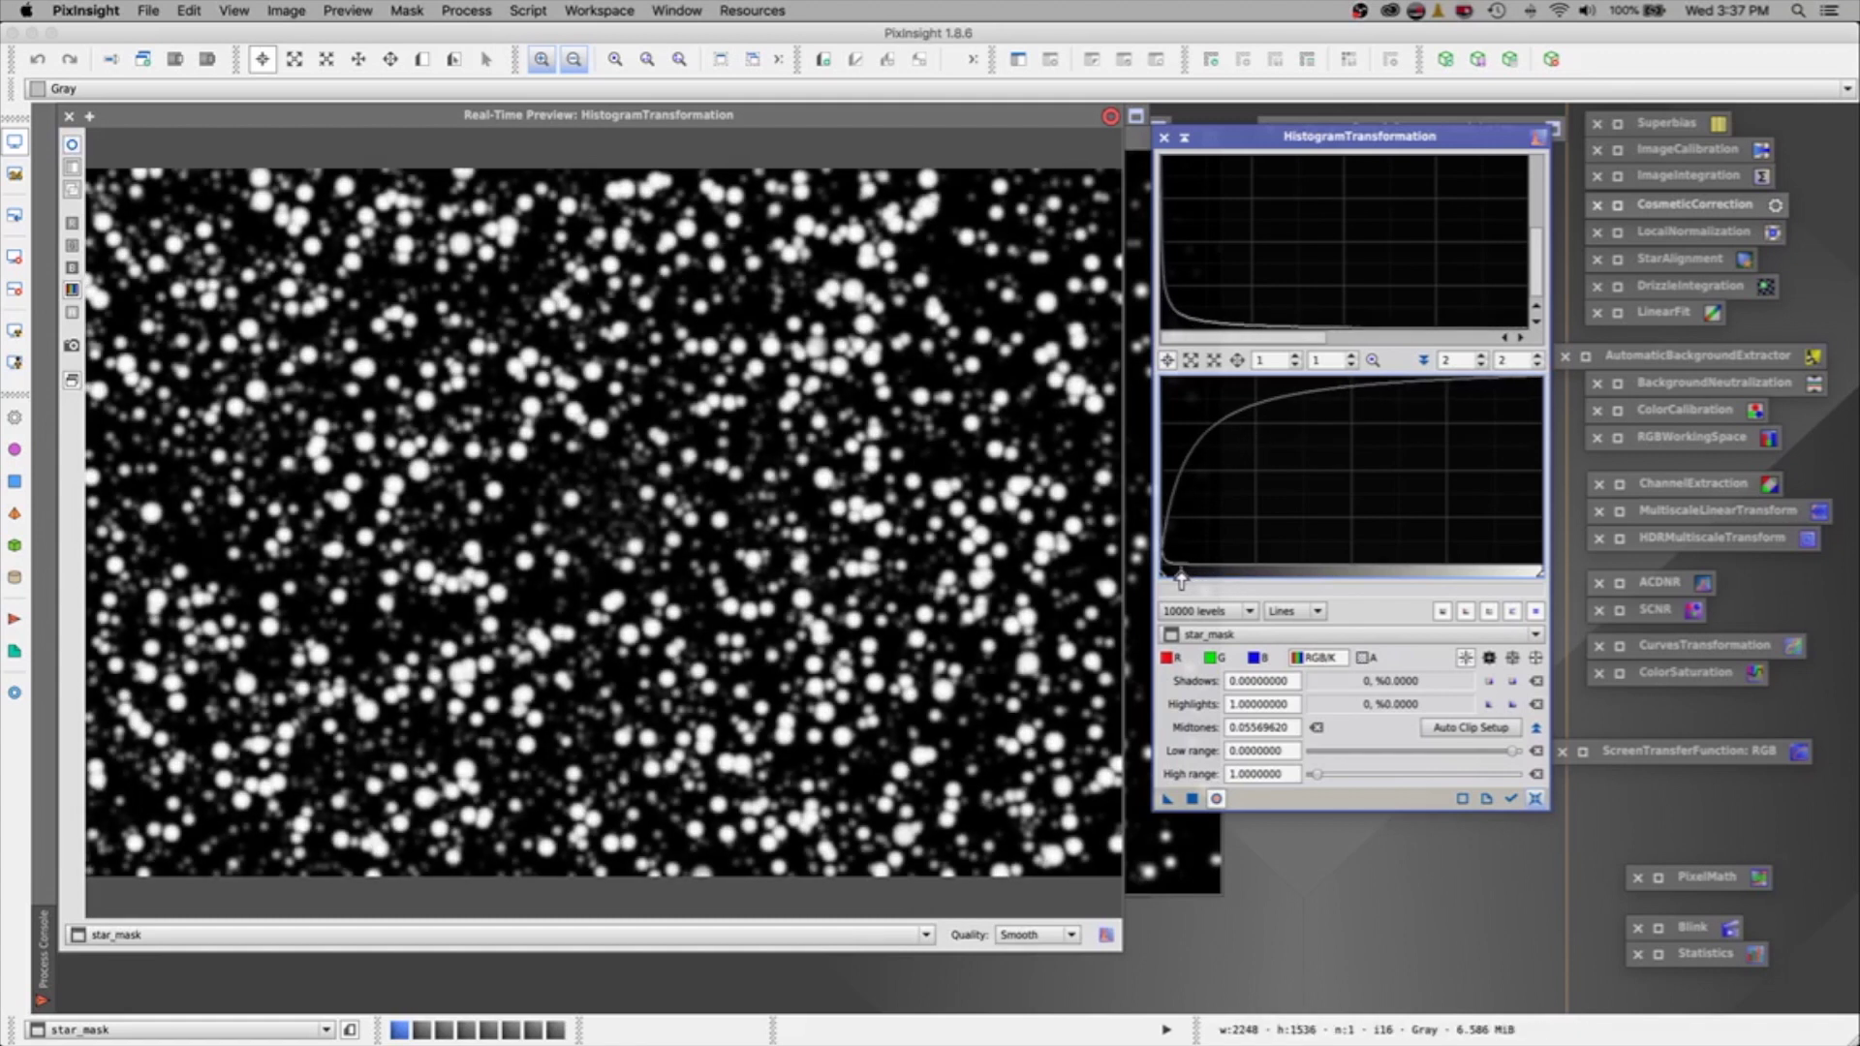
pyautogui.moveTo(1180, 579); pyautogui.dragTo(1287, 575)
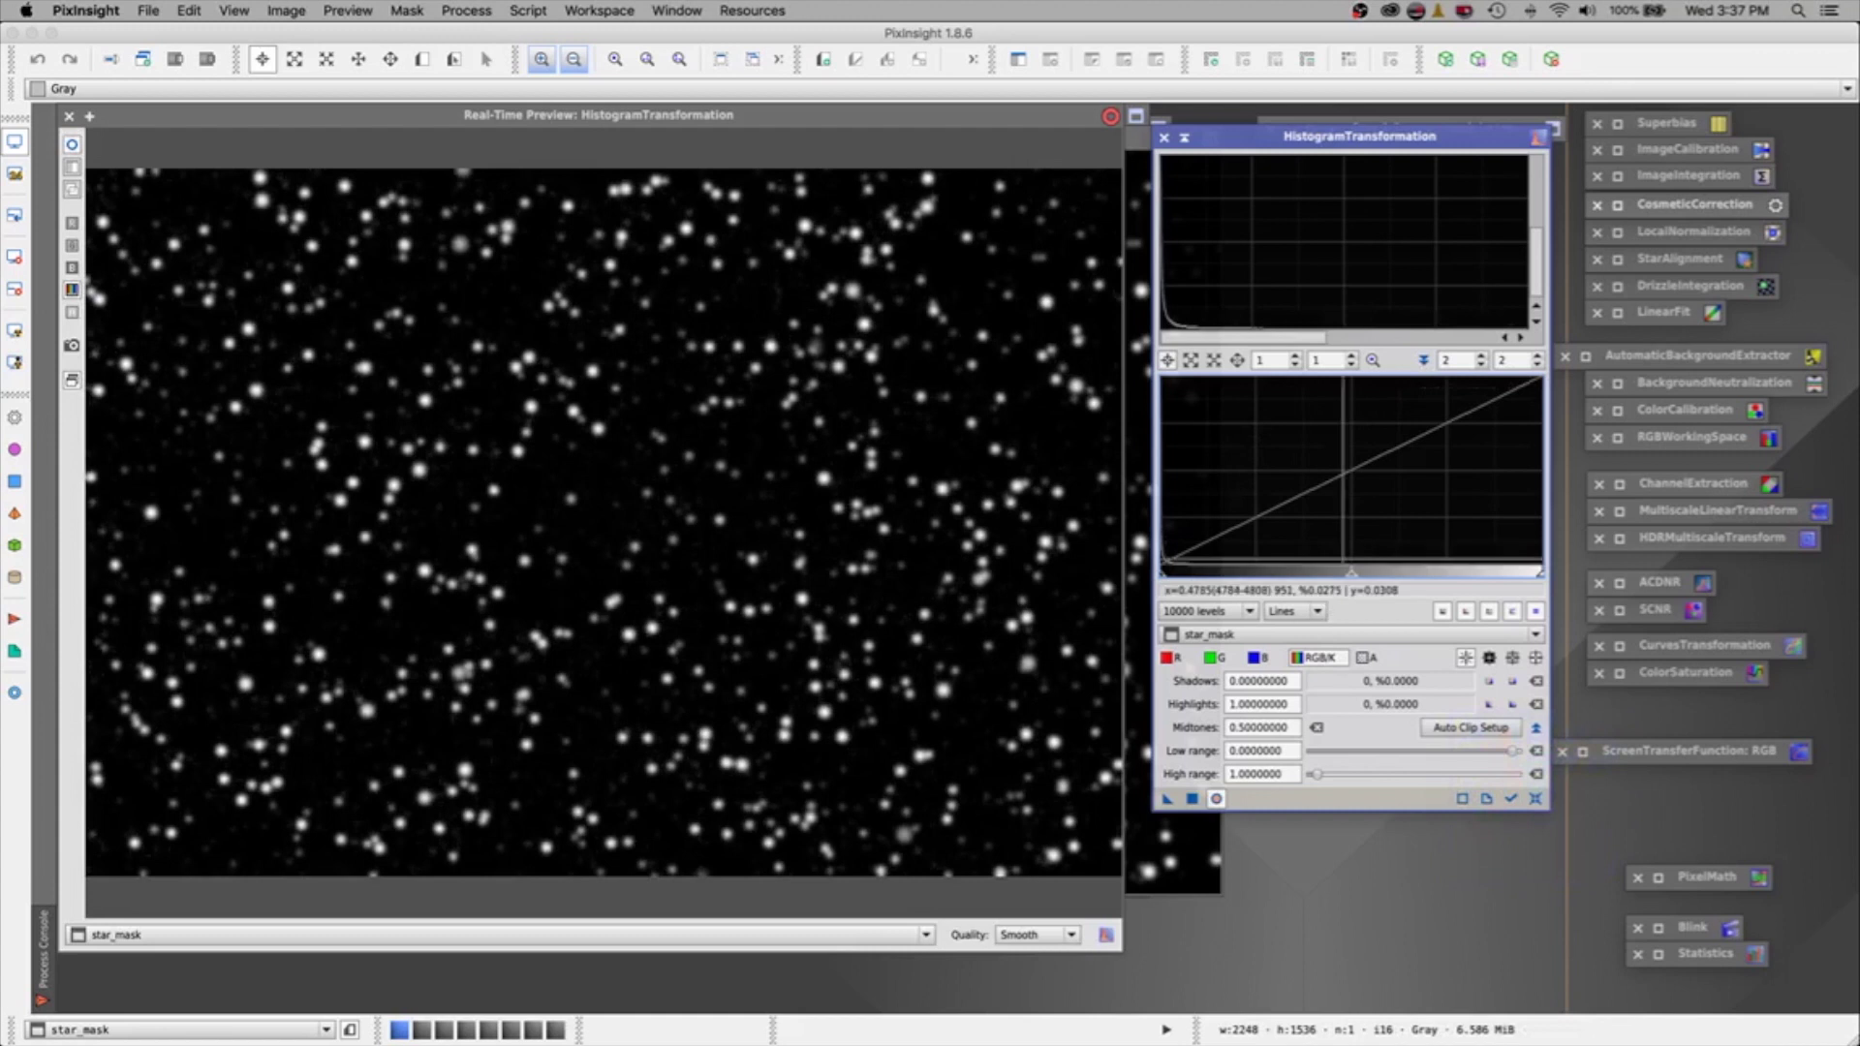
pyautogui.moveTo(1287, 579); pyautogui.dragTo(1225, 579)
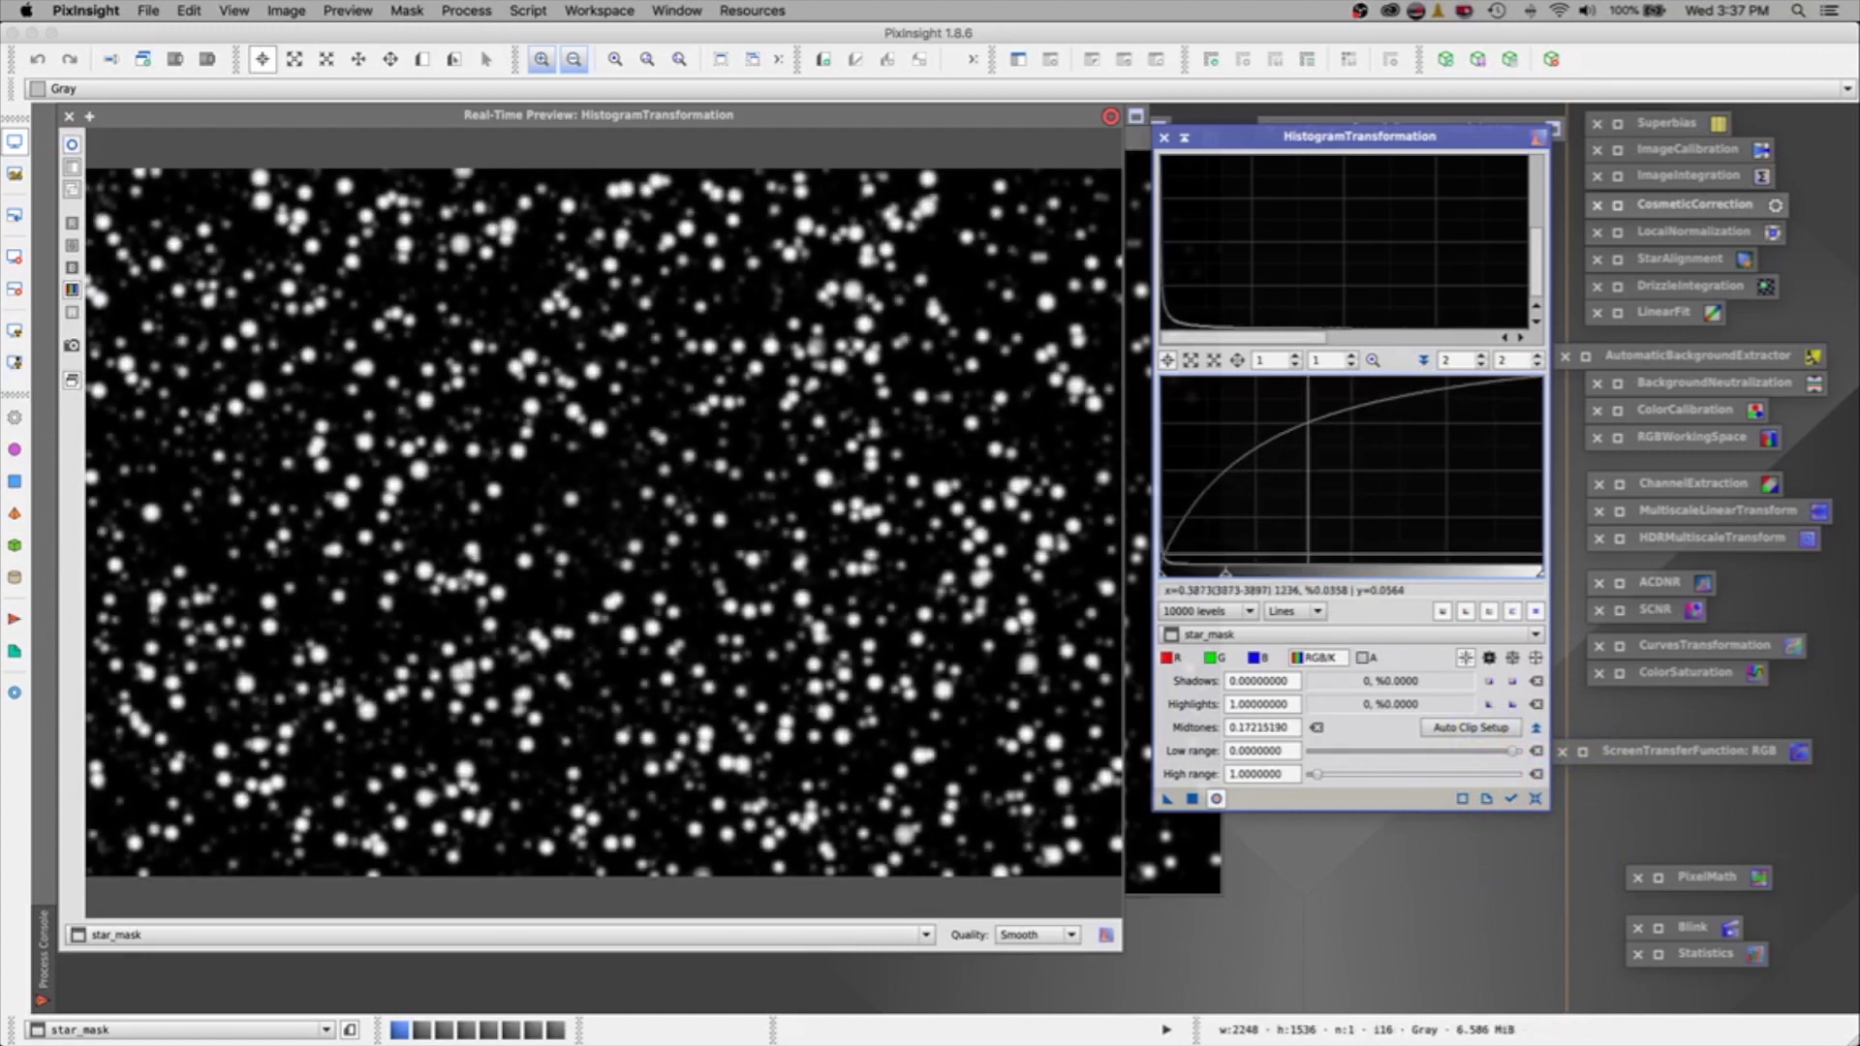
pyautogui.click(1193, 799)
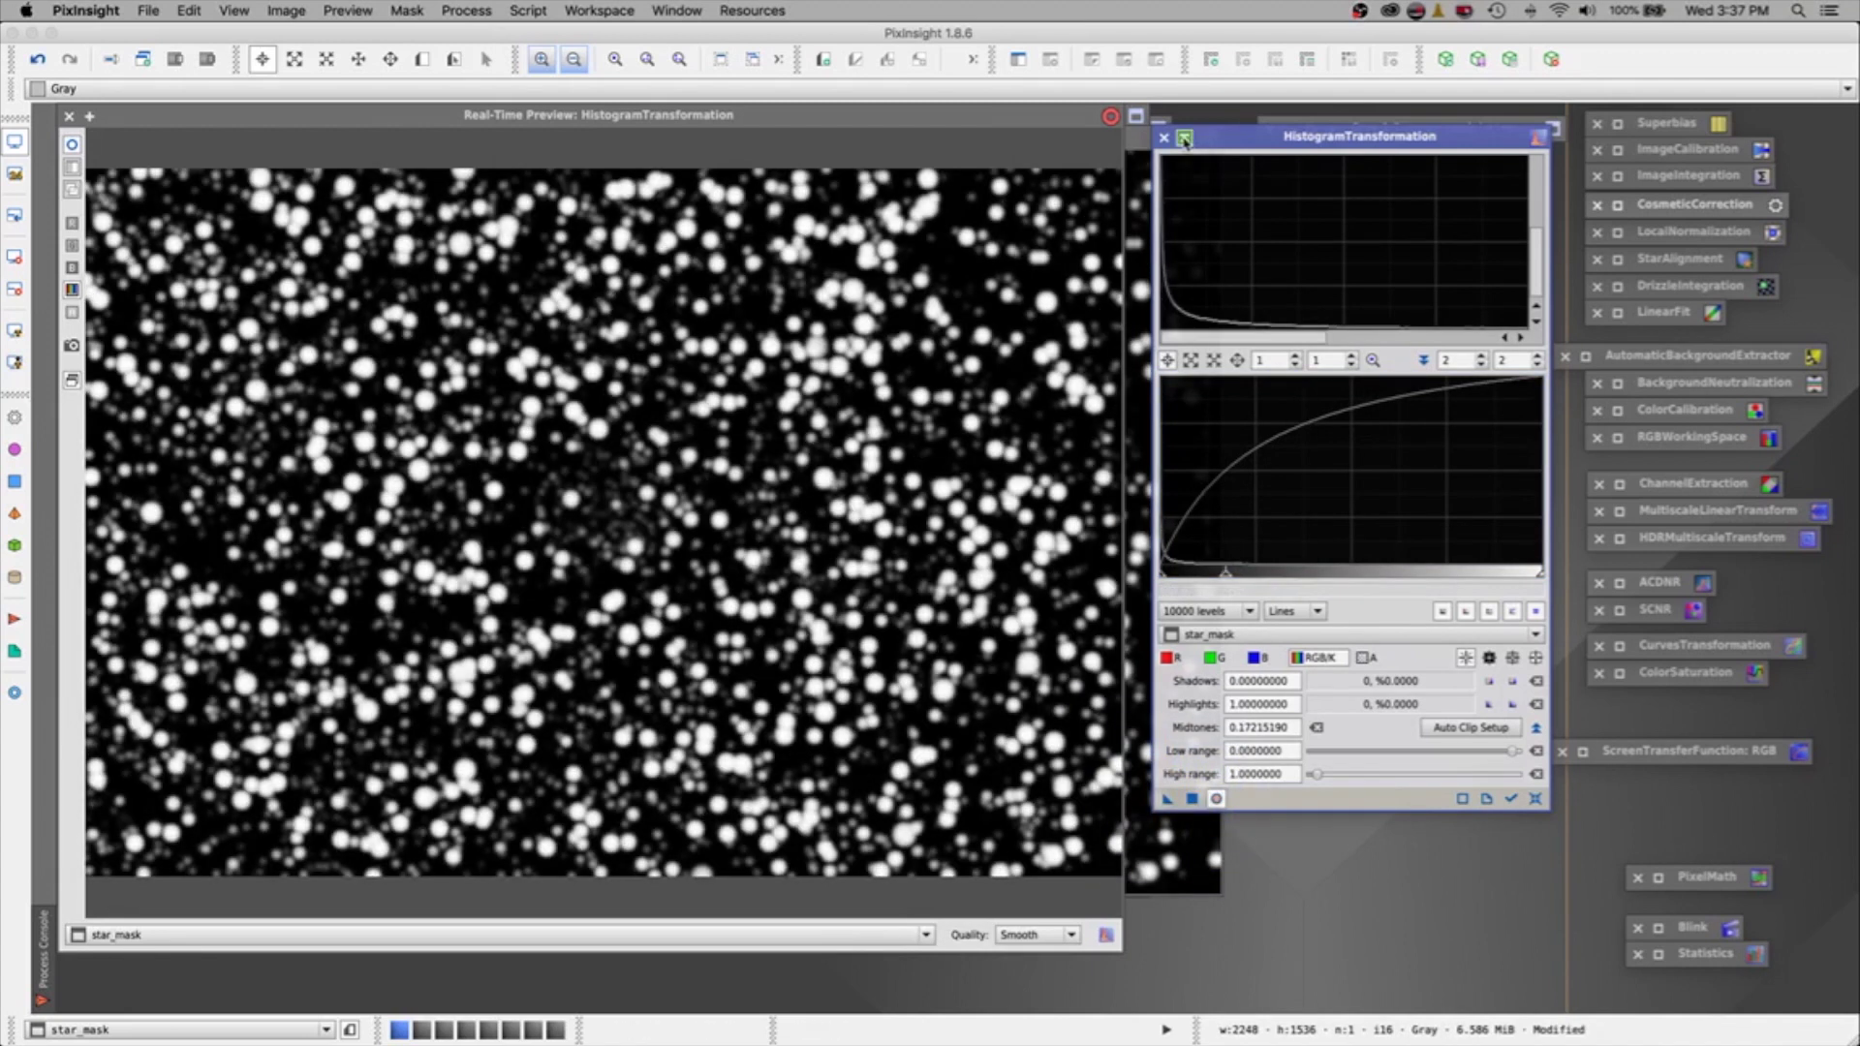
pyautogui.click(1170, 142)
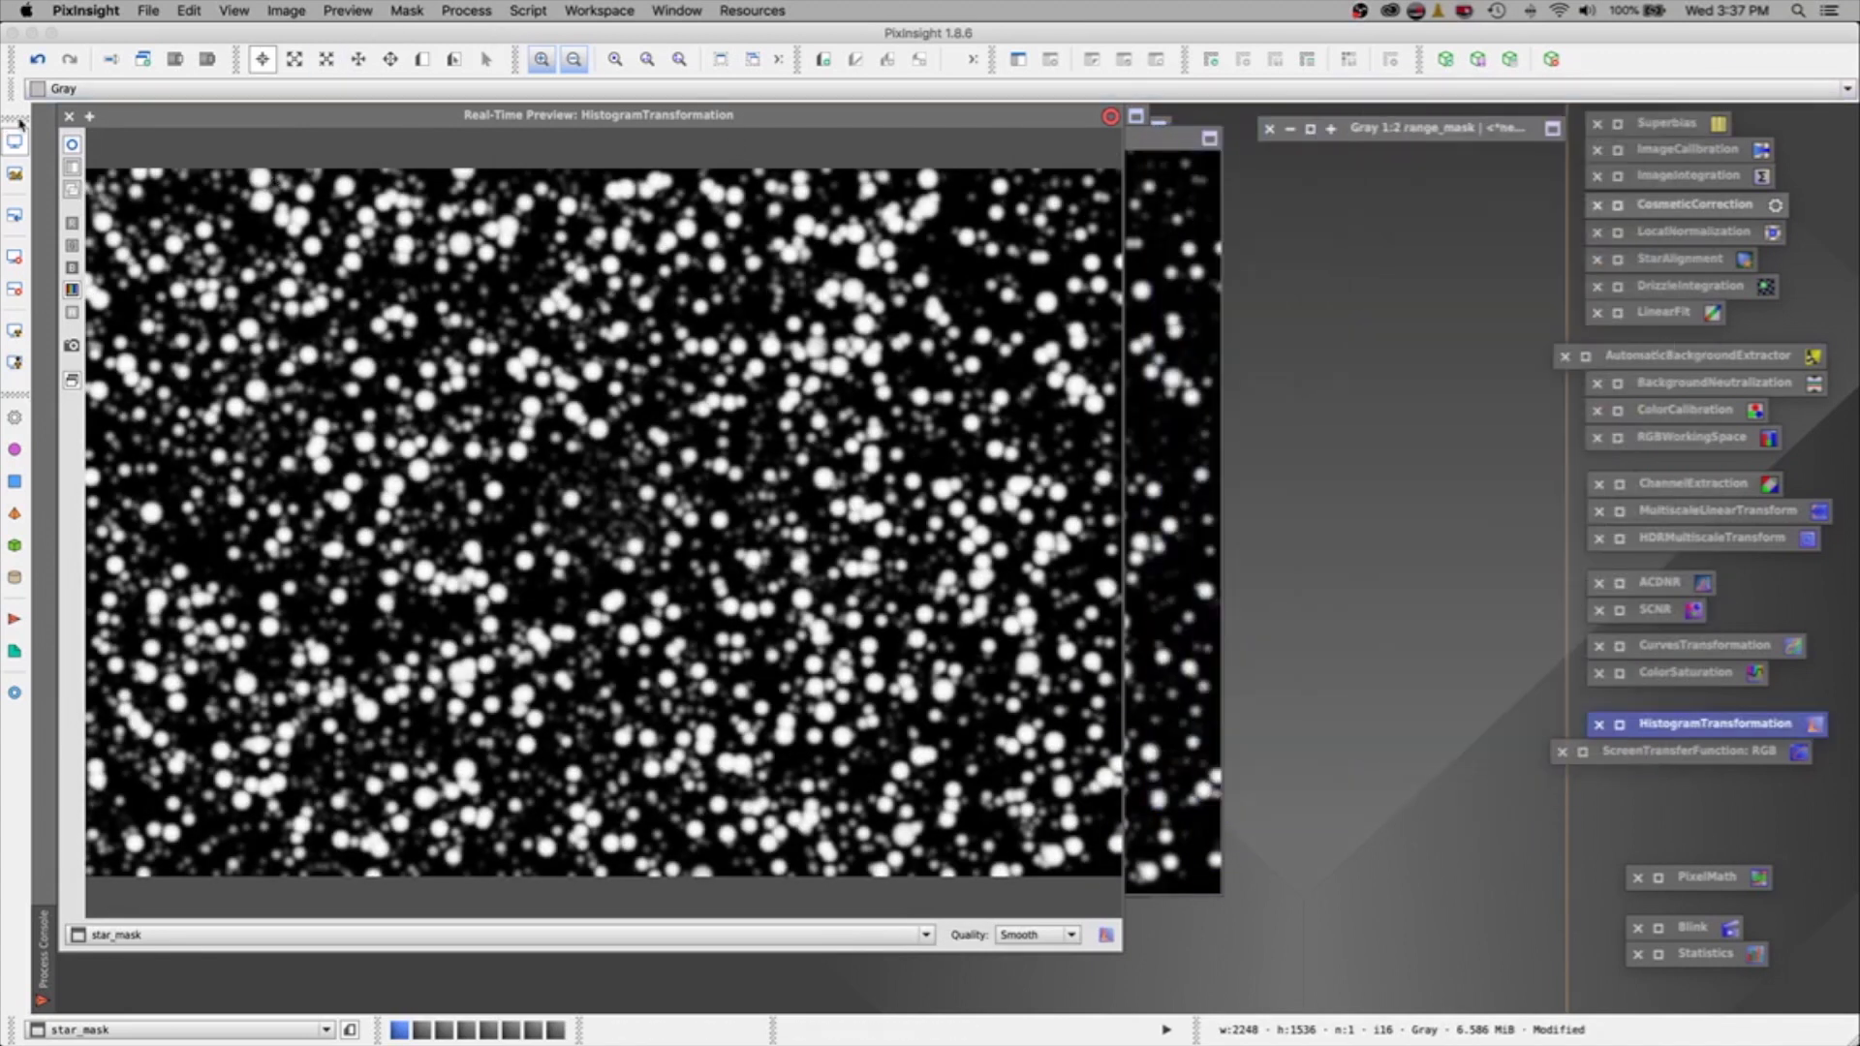
pyautogui.click(69, 116)
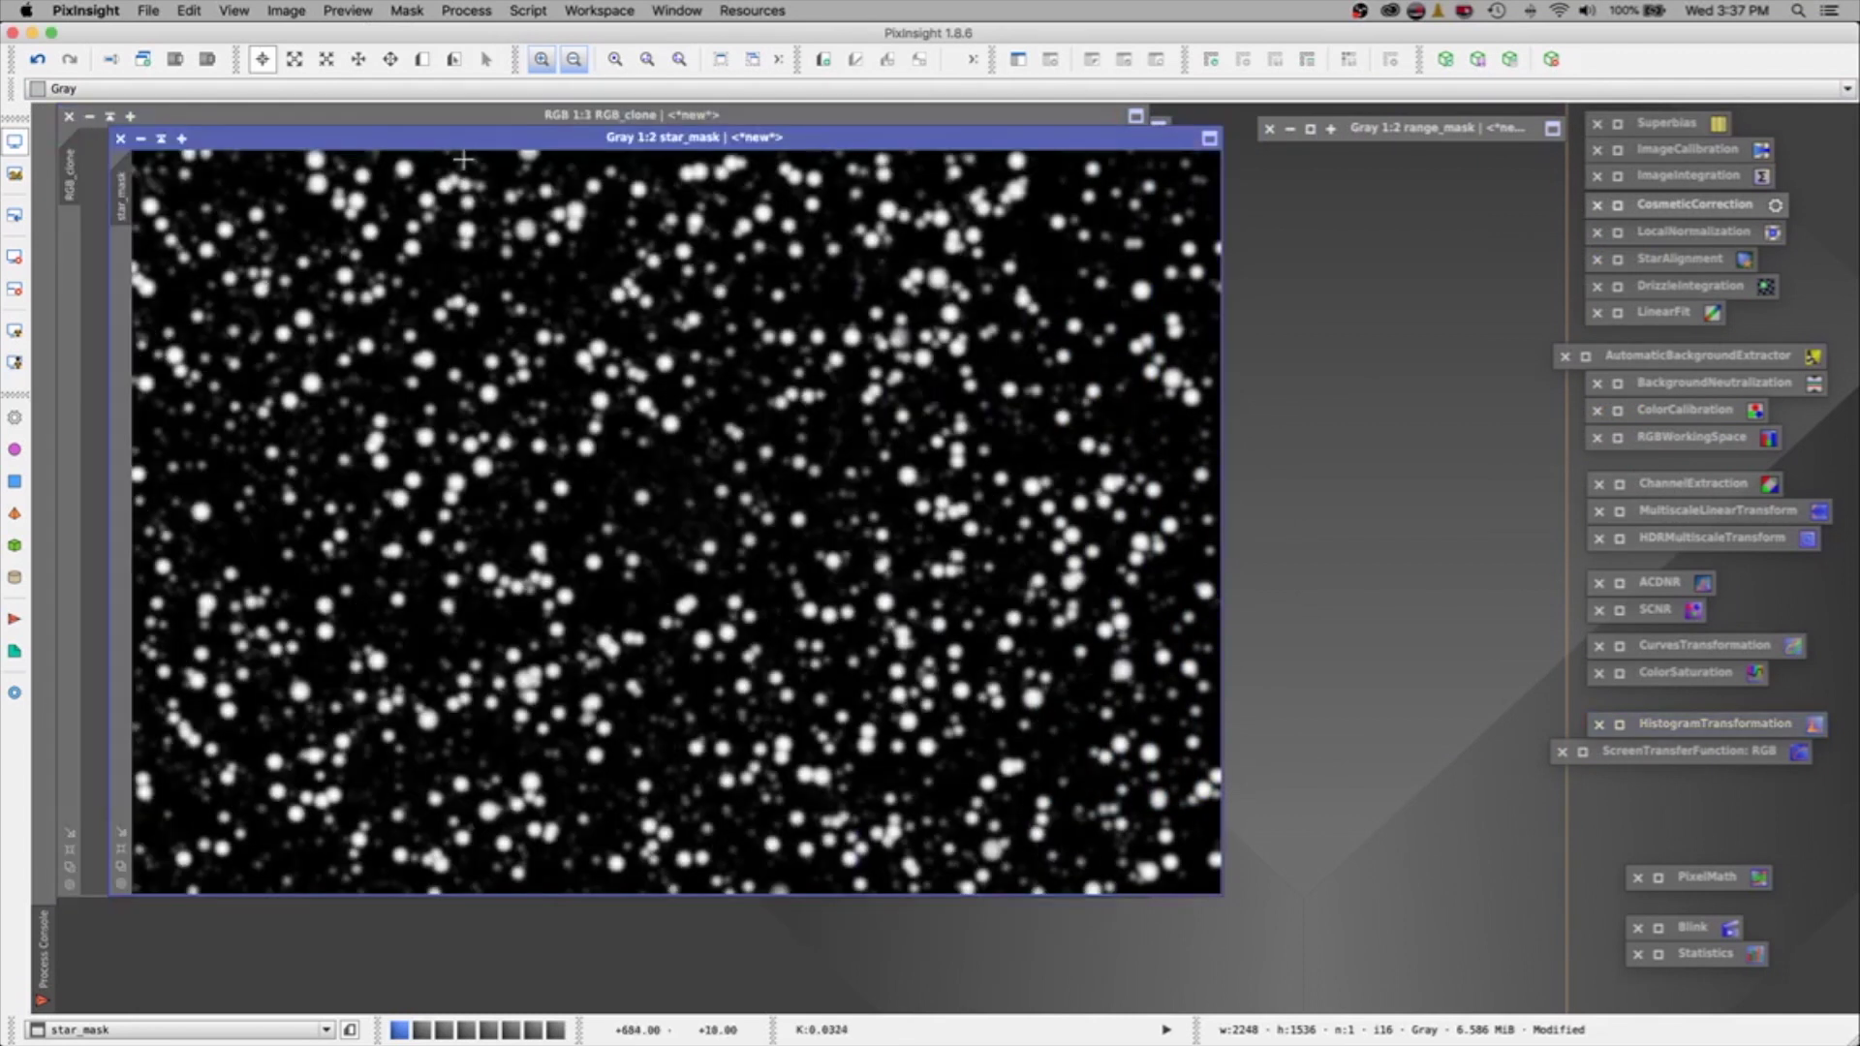
# Collapse the star_mask window and park it directly below the collapsed range_mask window.
pyautogui.moveTo(647, 147); pyautogui.dragTo(617, 179)
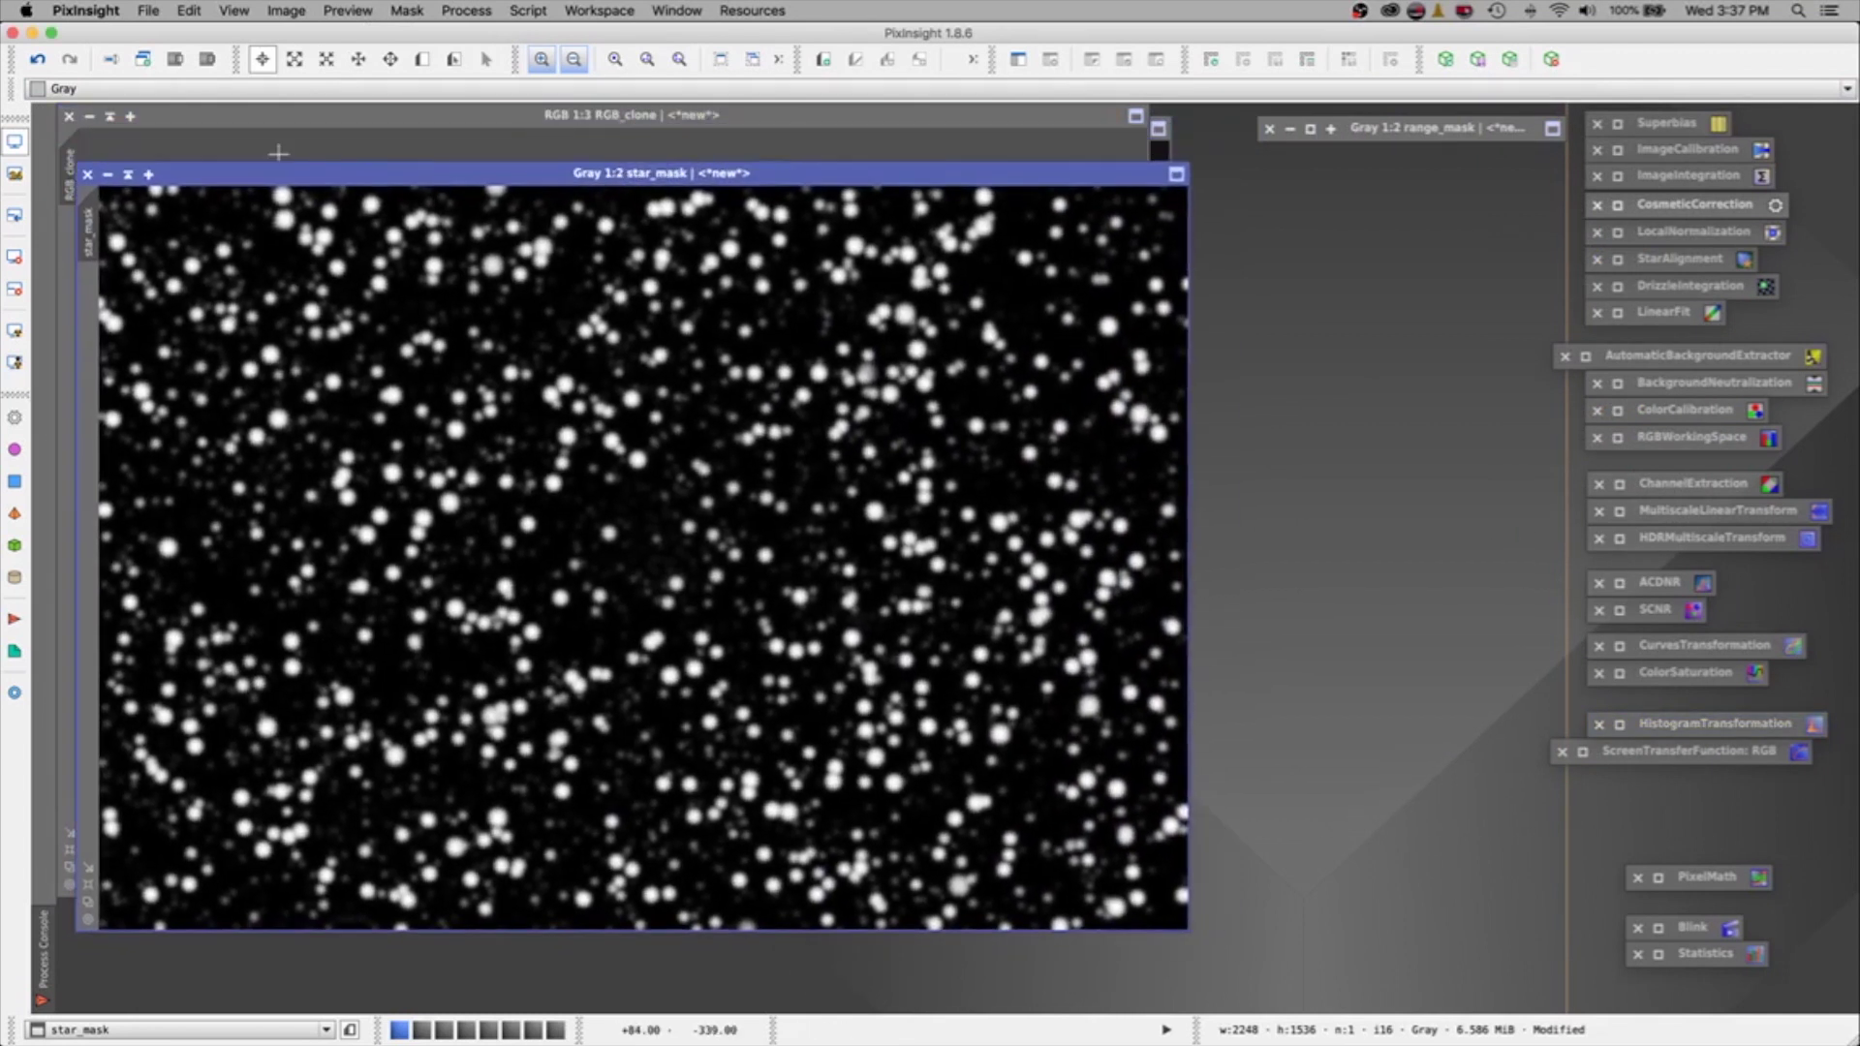
pyautogui.click(128, 174)
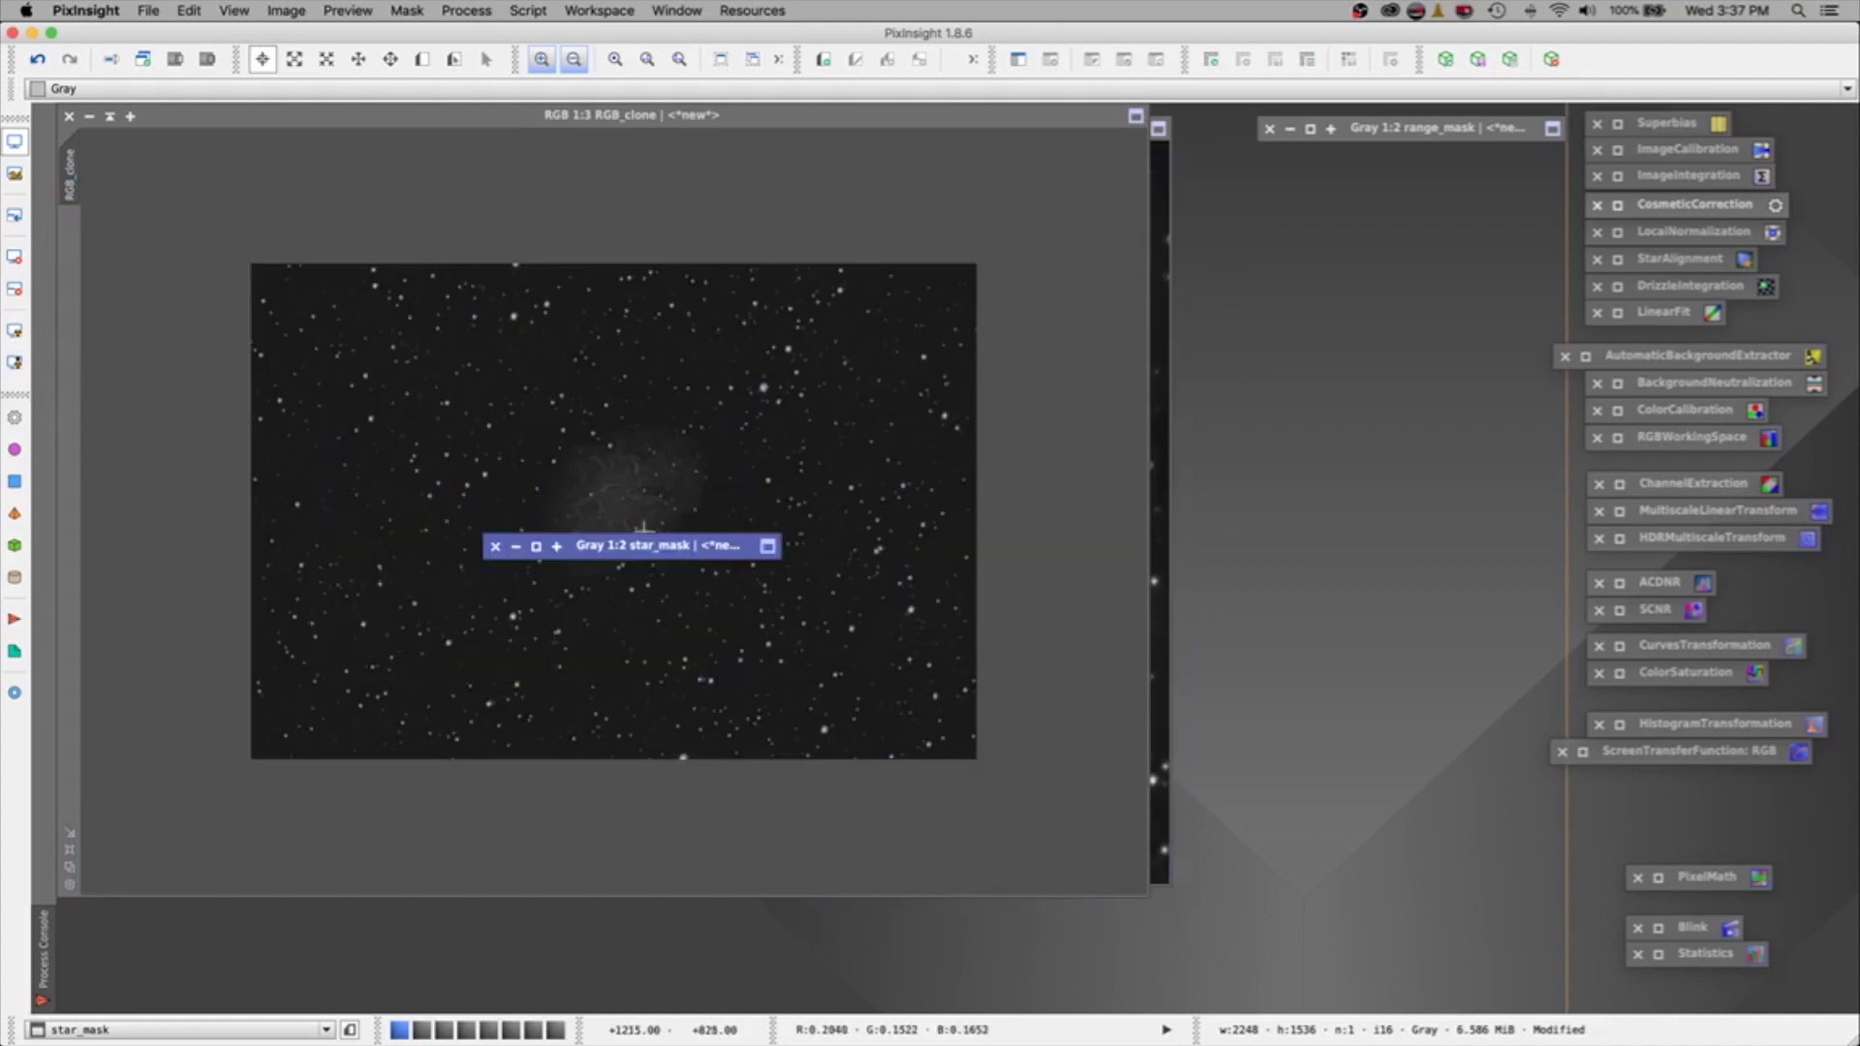
pyautogui.moveTo(620, 544); pyautogui.dragTo(1386, 152)
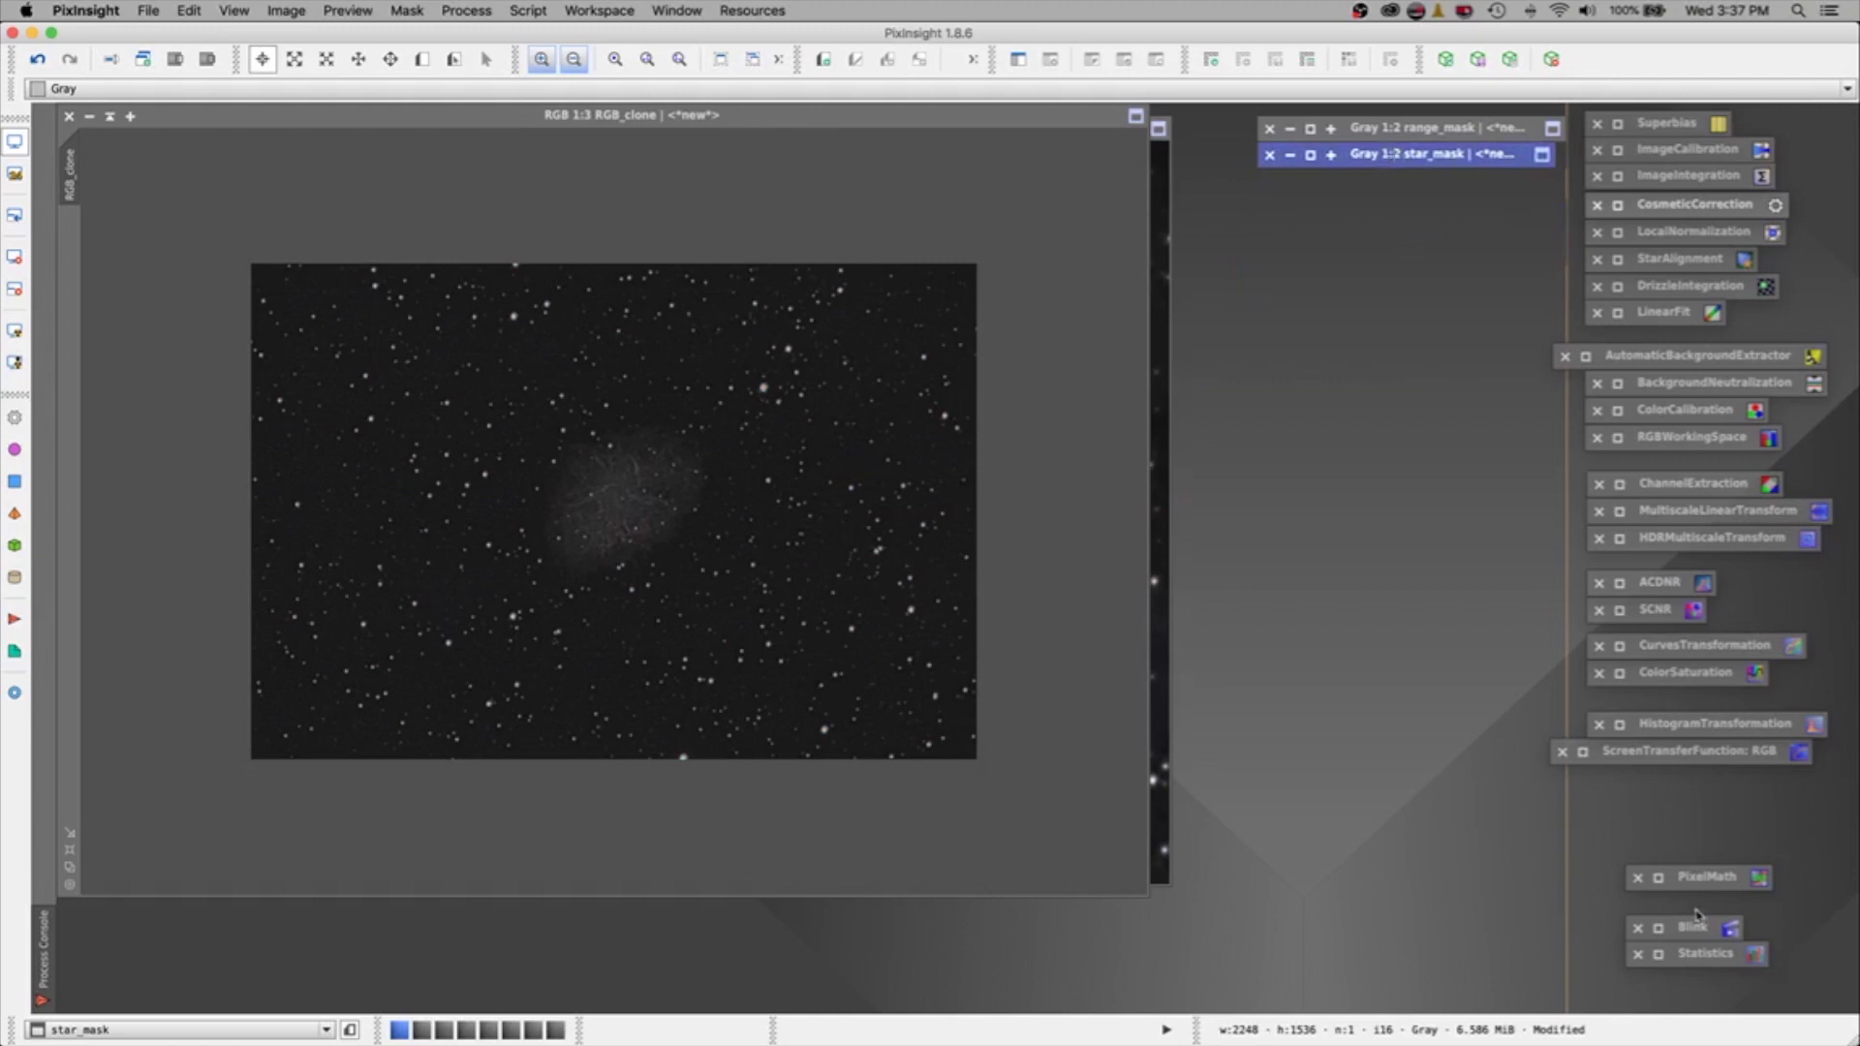
# Open PixelMath and build the RGB/K expression range_mask-star_mask in the Expression Editor.
pyautogui.doubleClick(1639, 875)
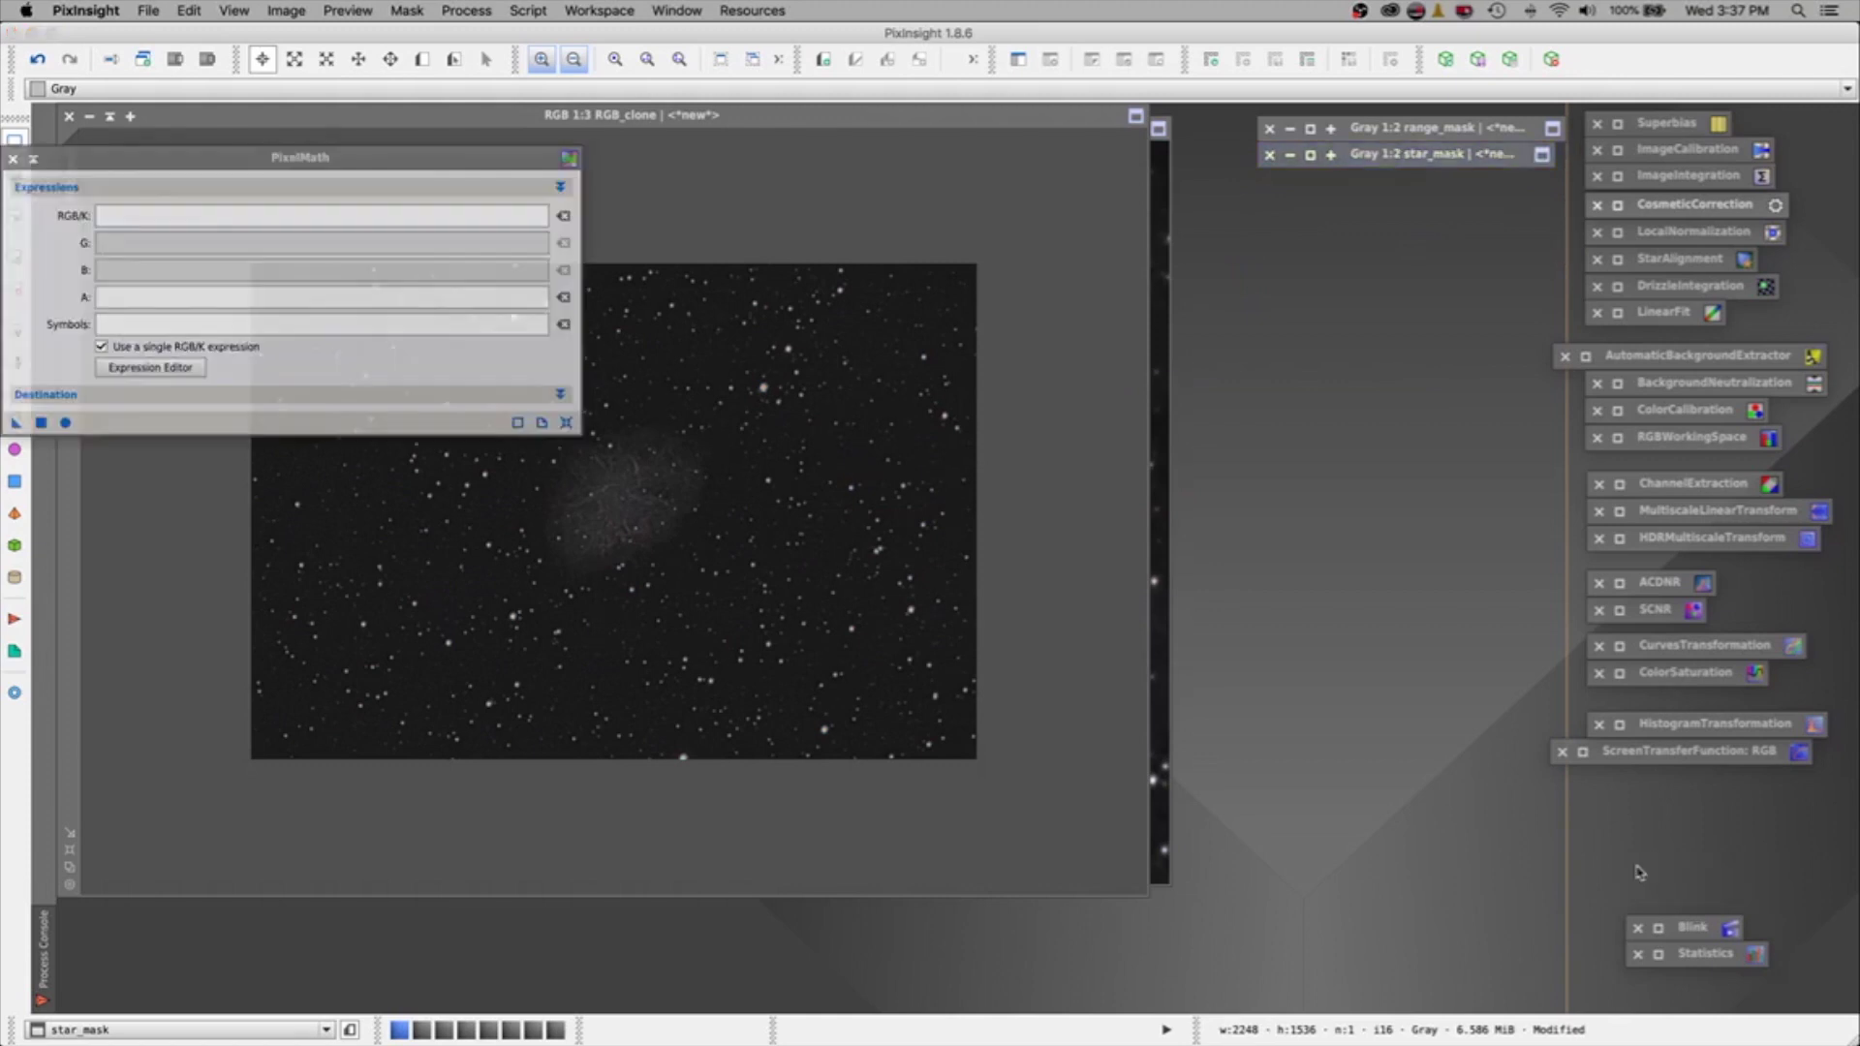
pyautogui.click(384, 163)
pyautogui.moveTo(384, 163); pyautogui.dragTo(736, 180)
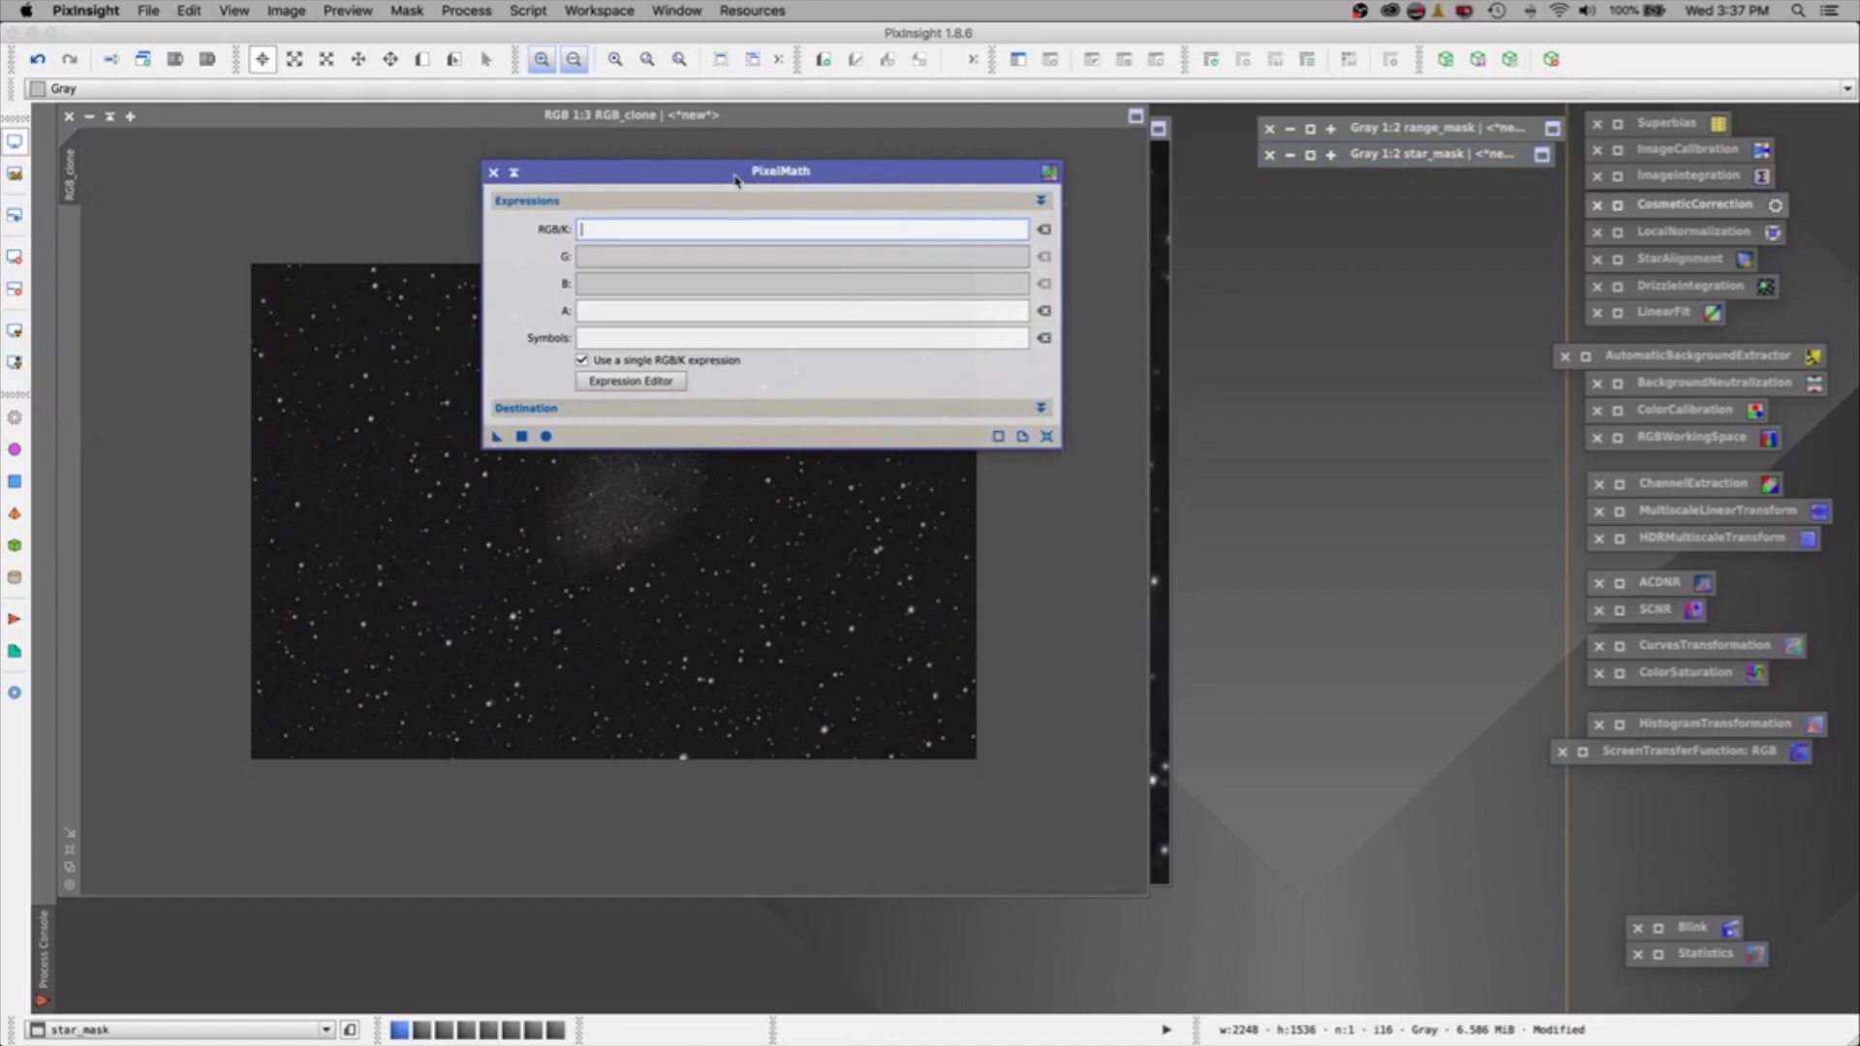
pyautogui.click(601, 383)
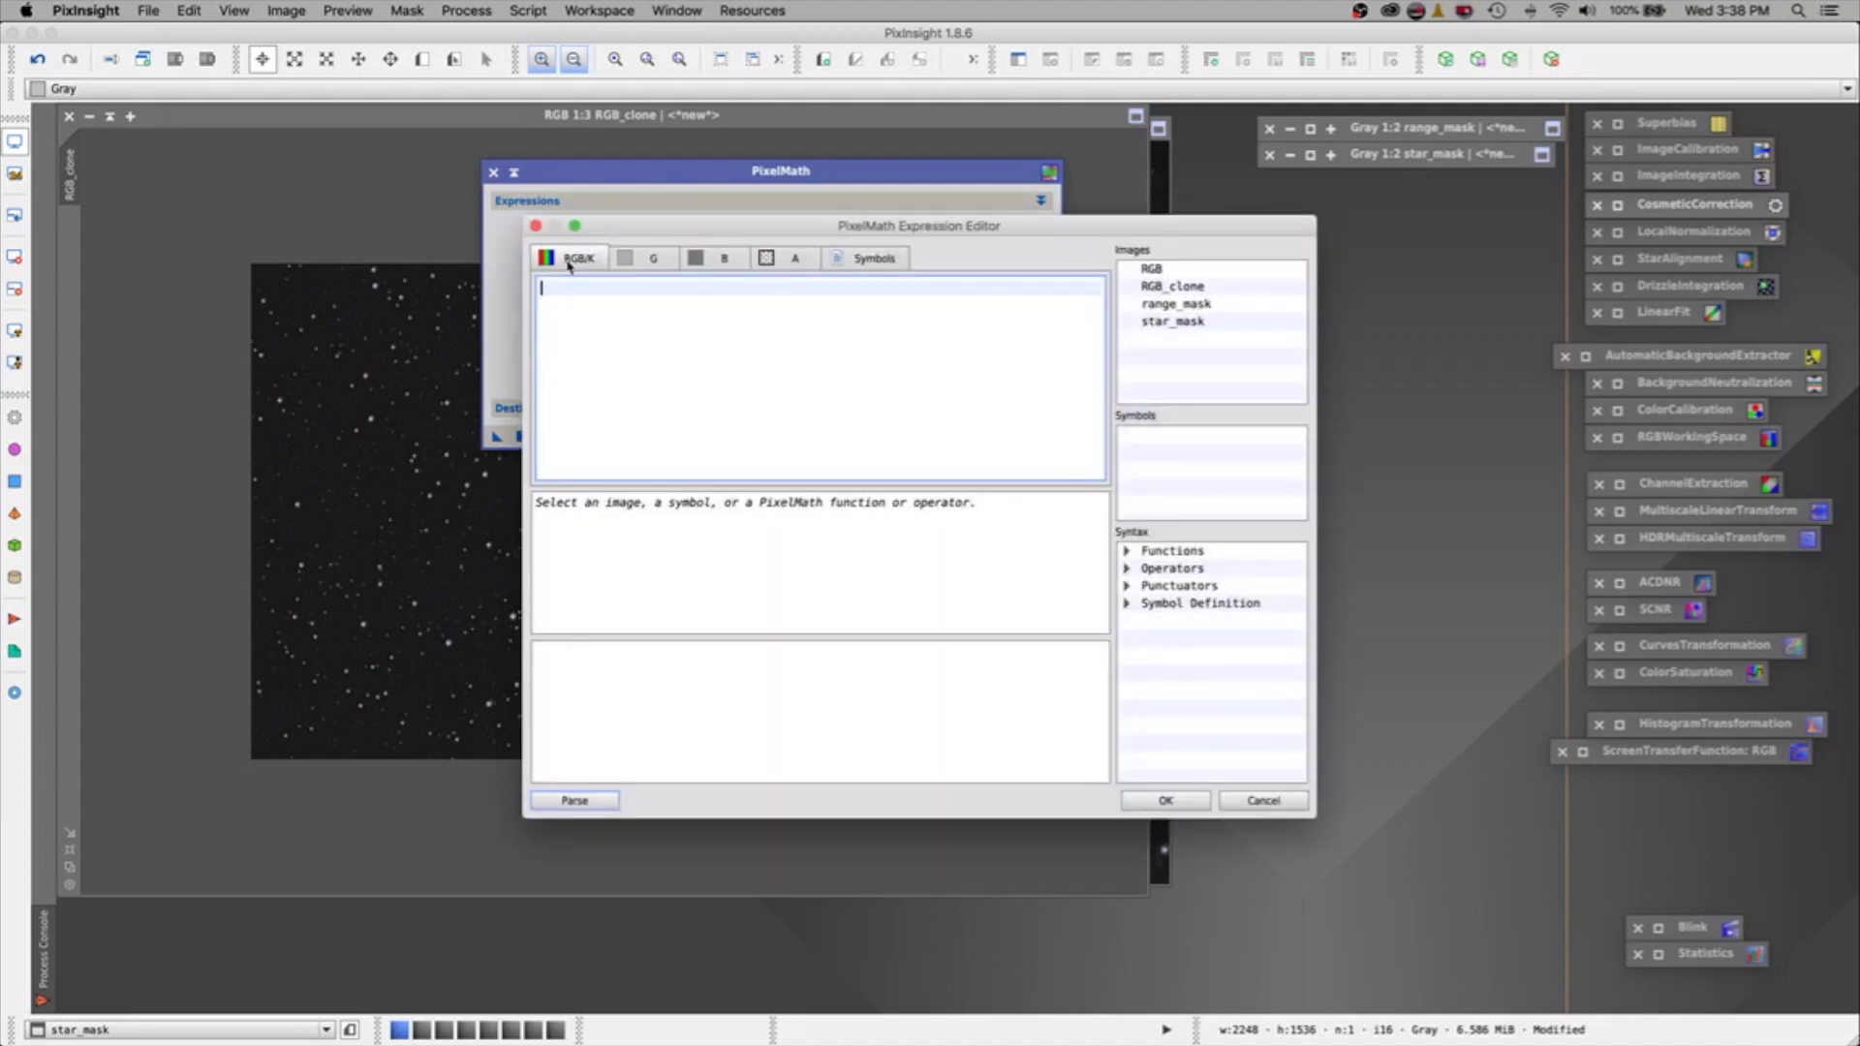
pyautogui.doubleClick(1194, 304)
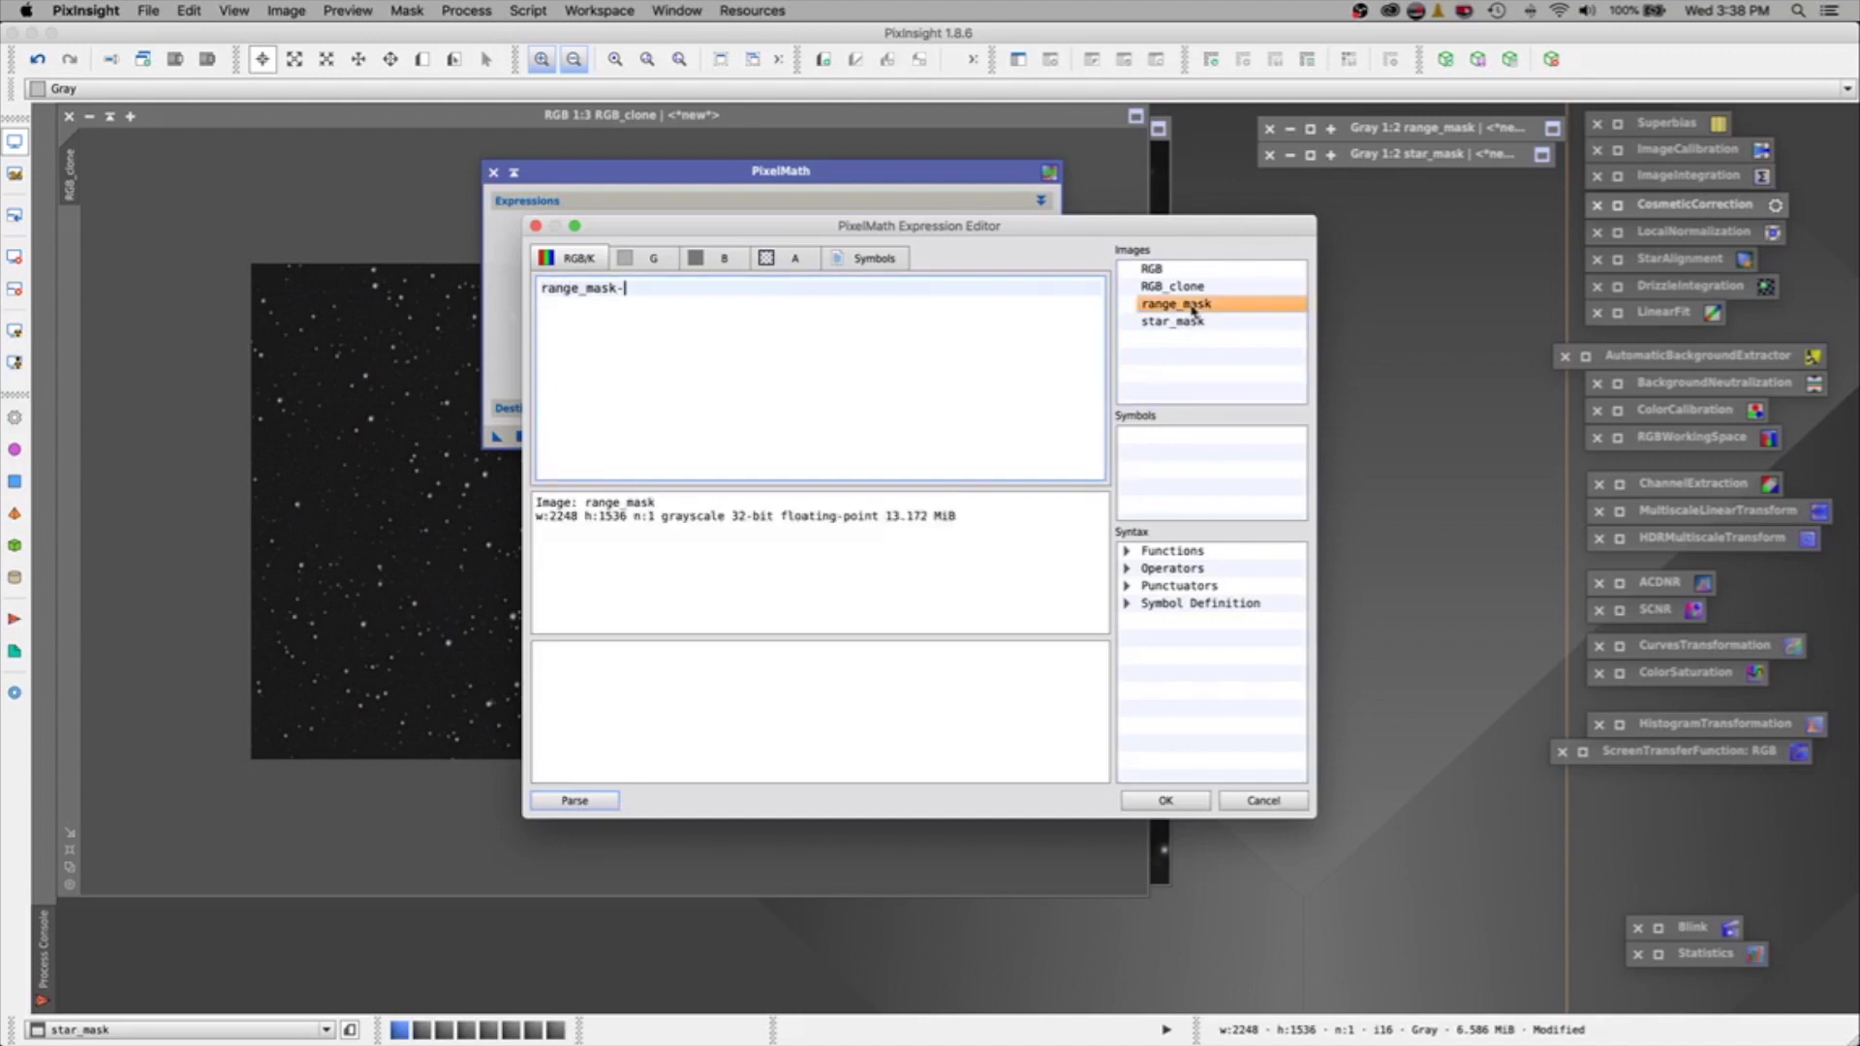
pyautogui.doubleClick(1181, 324)
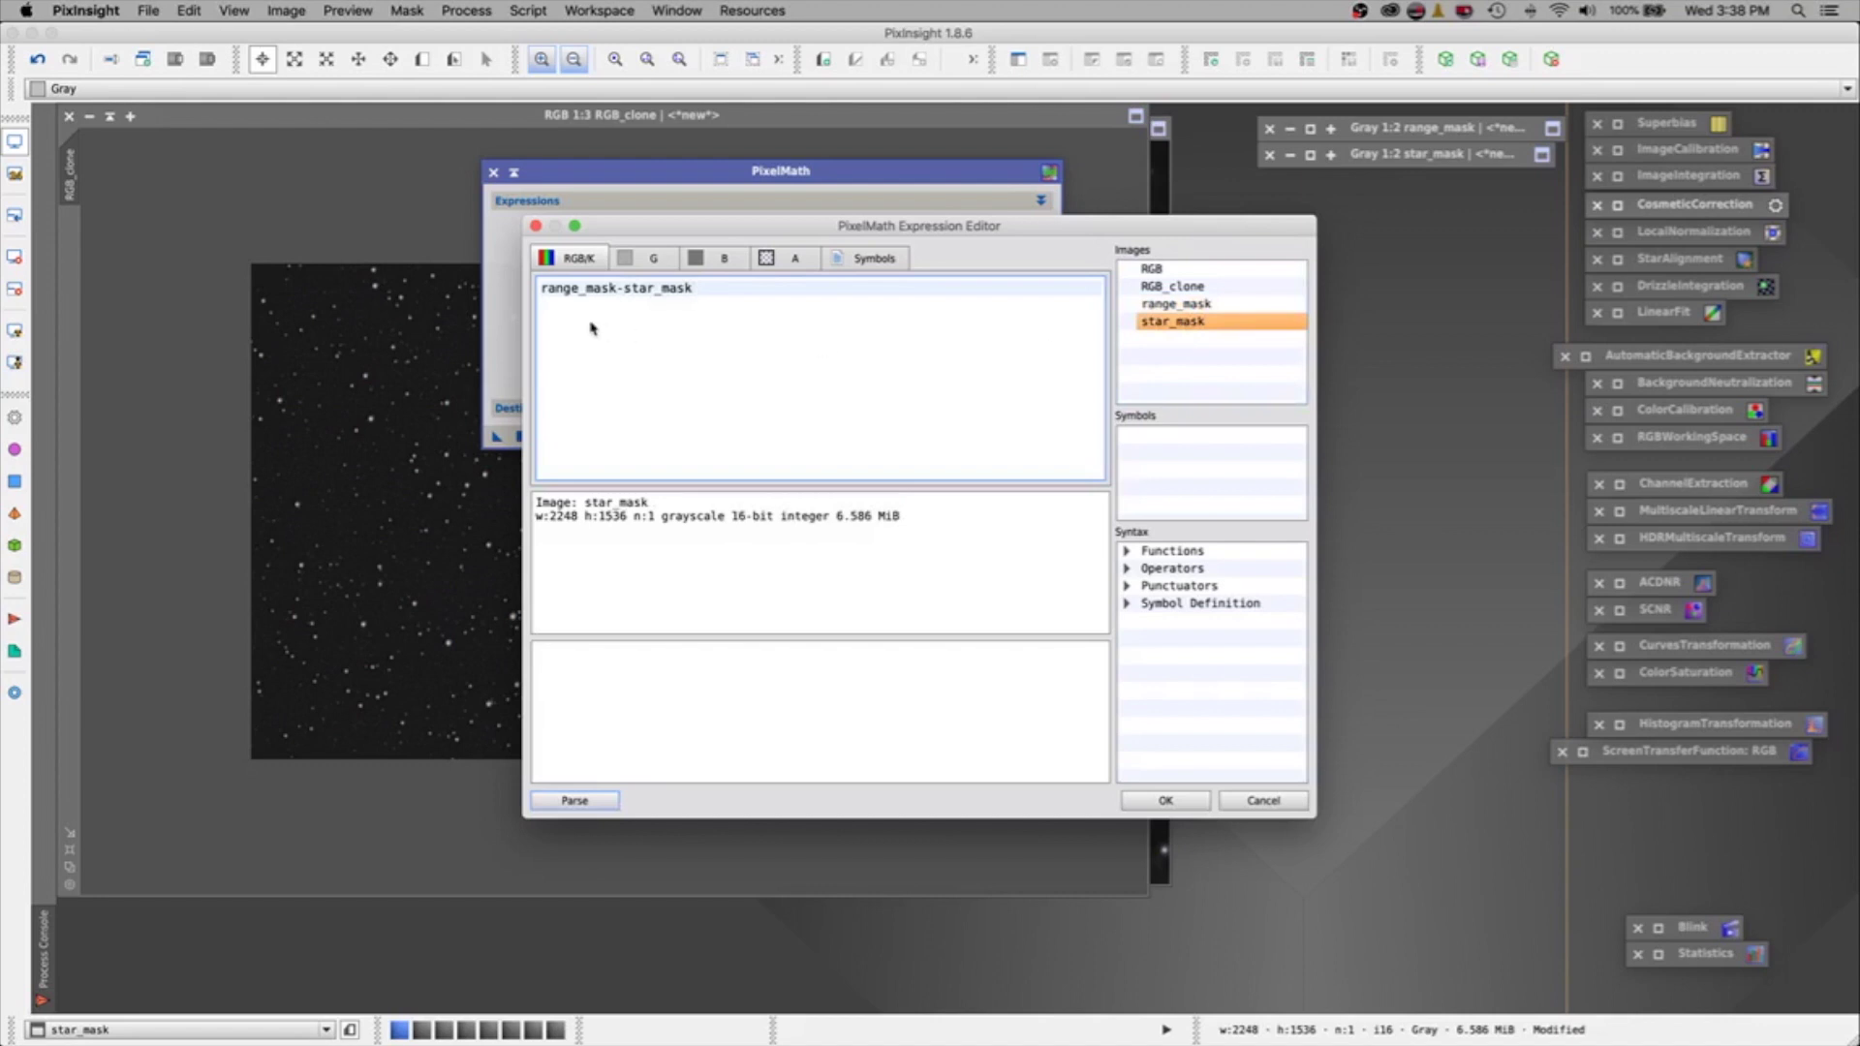
pyautogui.click(1171, 799)
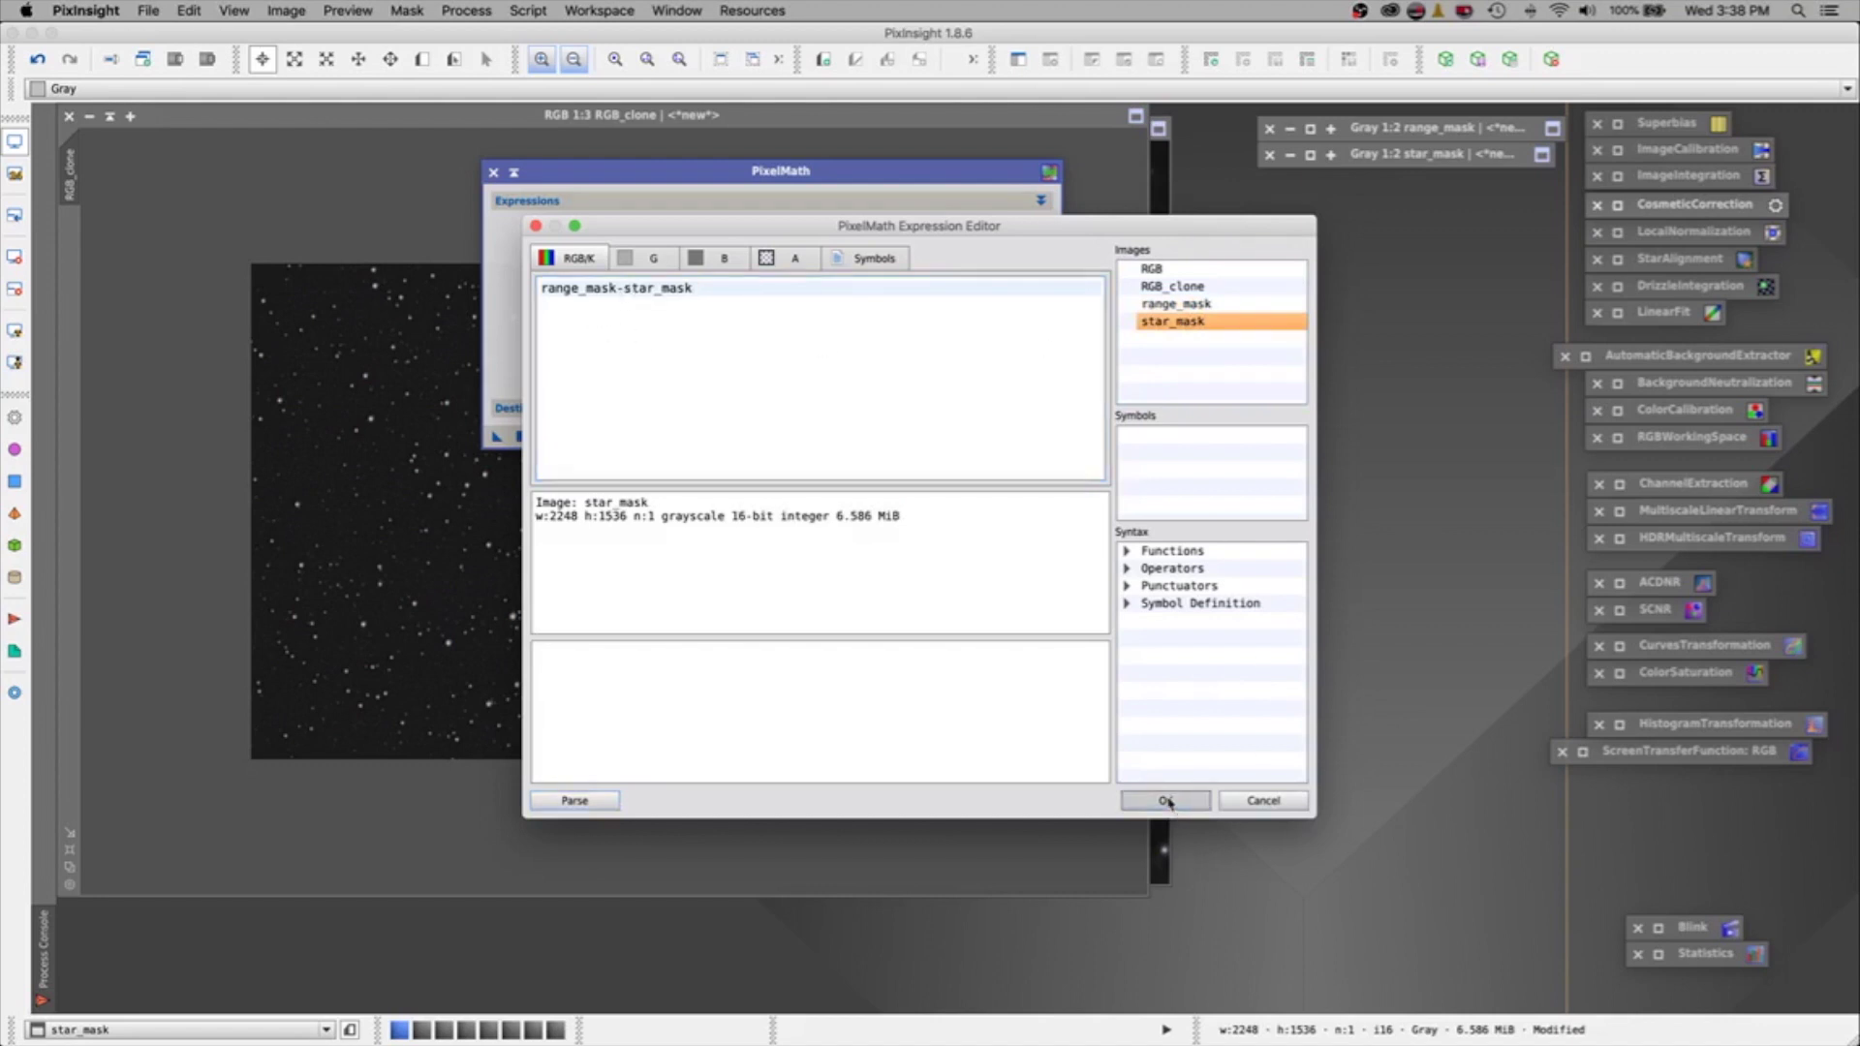
# Set PixelMath to create a new image in the Grayscale color space, execute it globally and collapse the process.
pyautogui.click(618, 409)
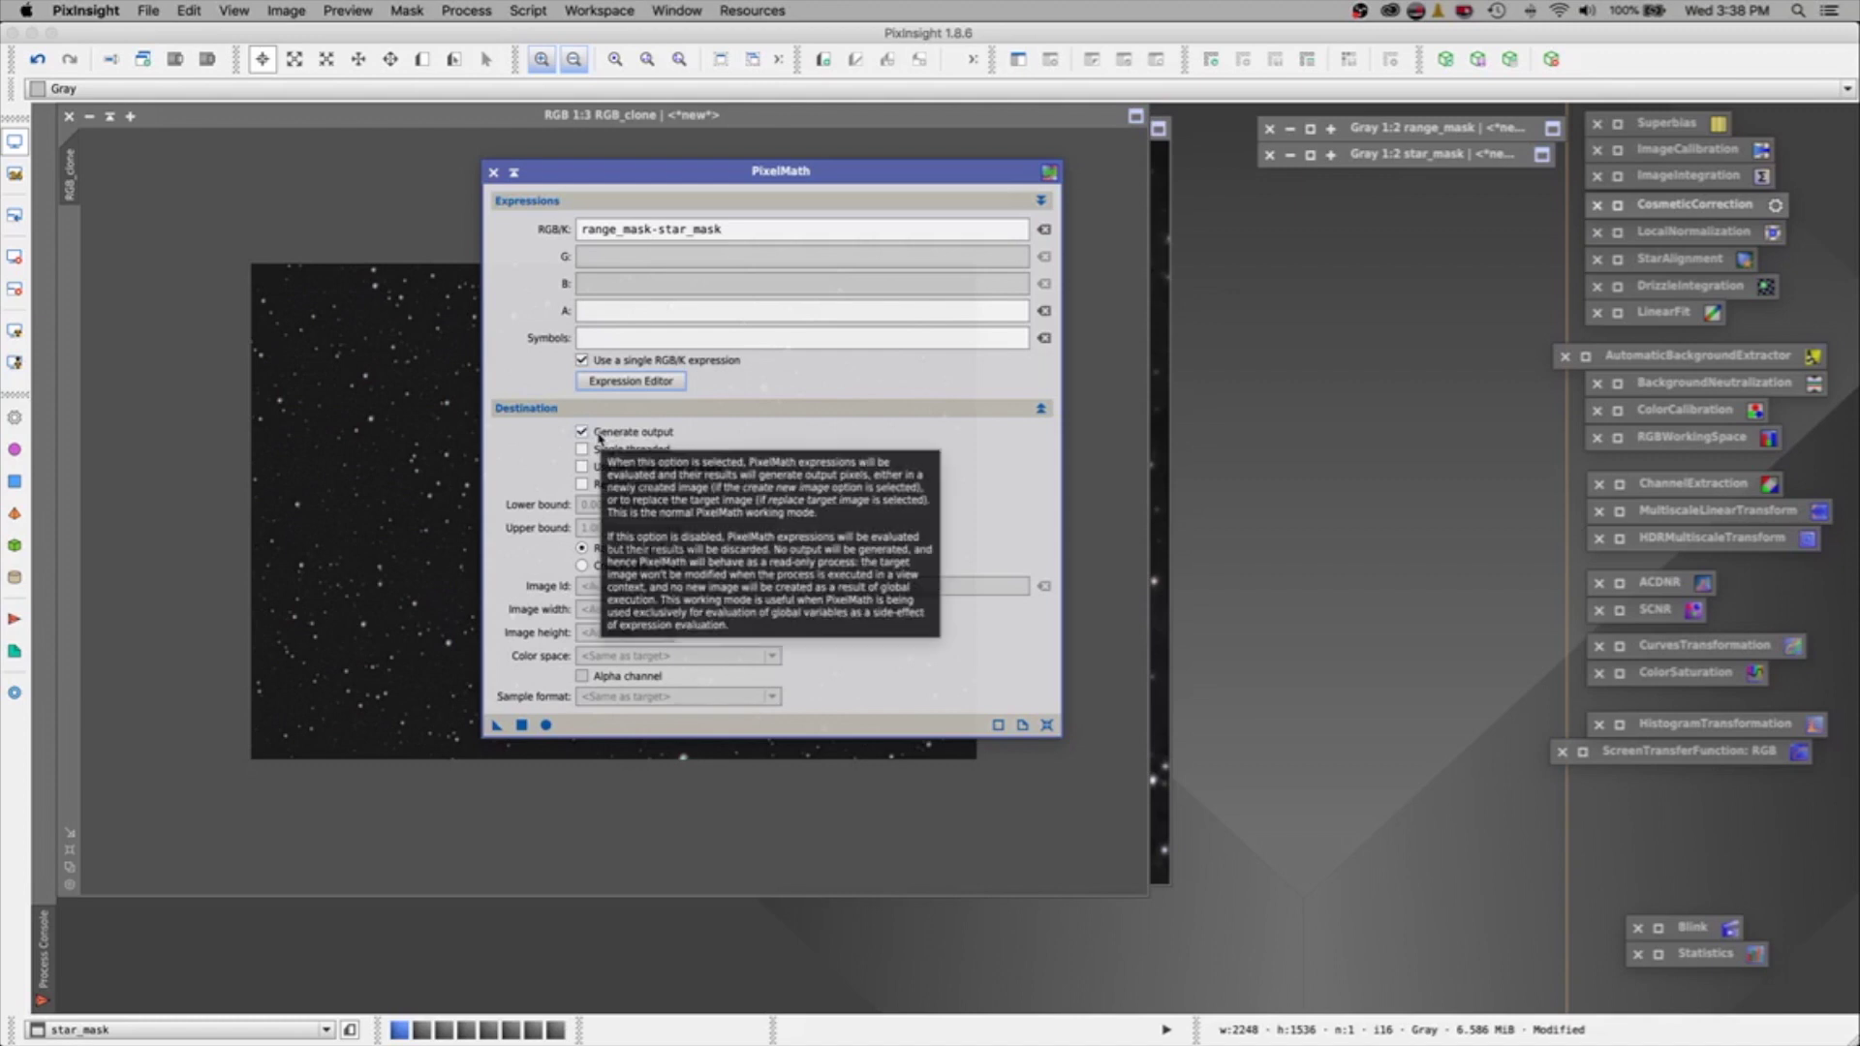
pyautogui.click(582, 566)
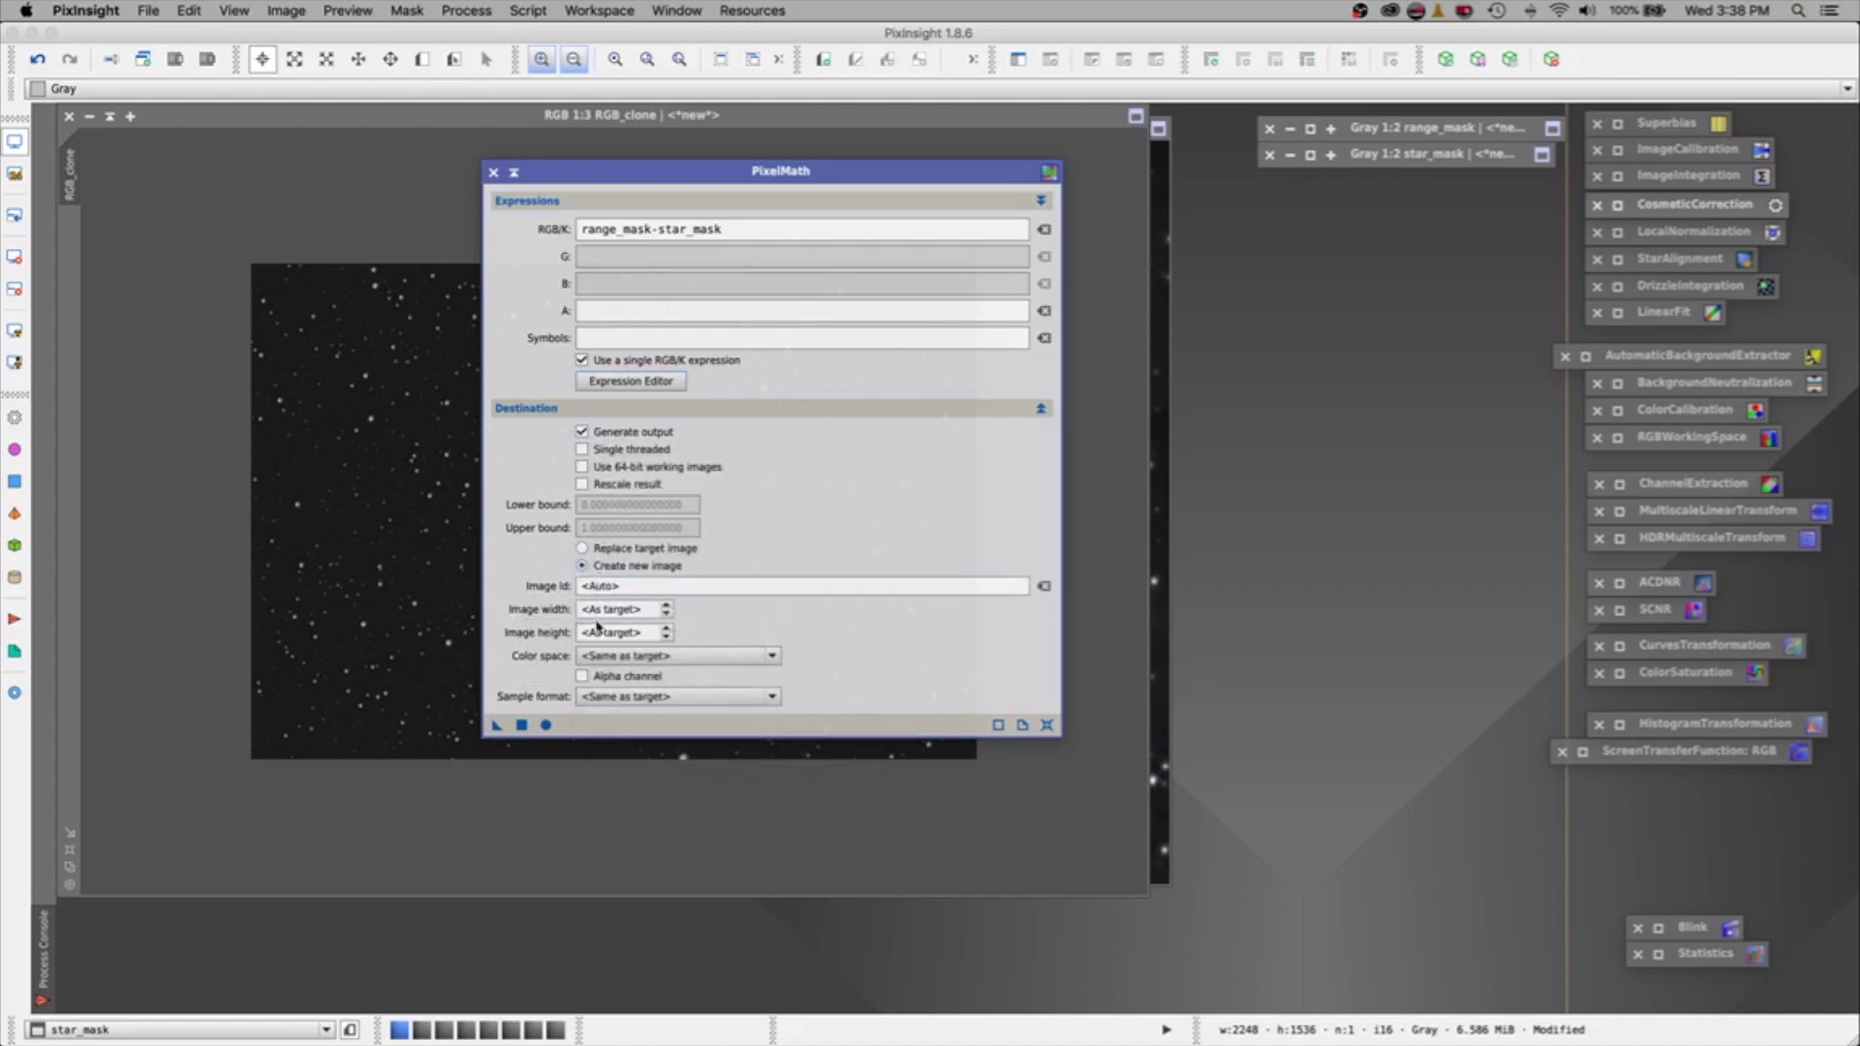
pyautogui.click(625, 657)
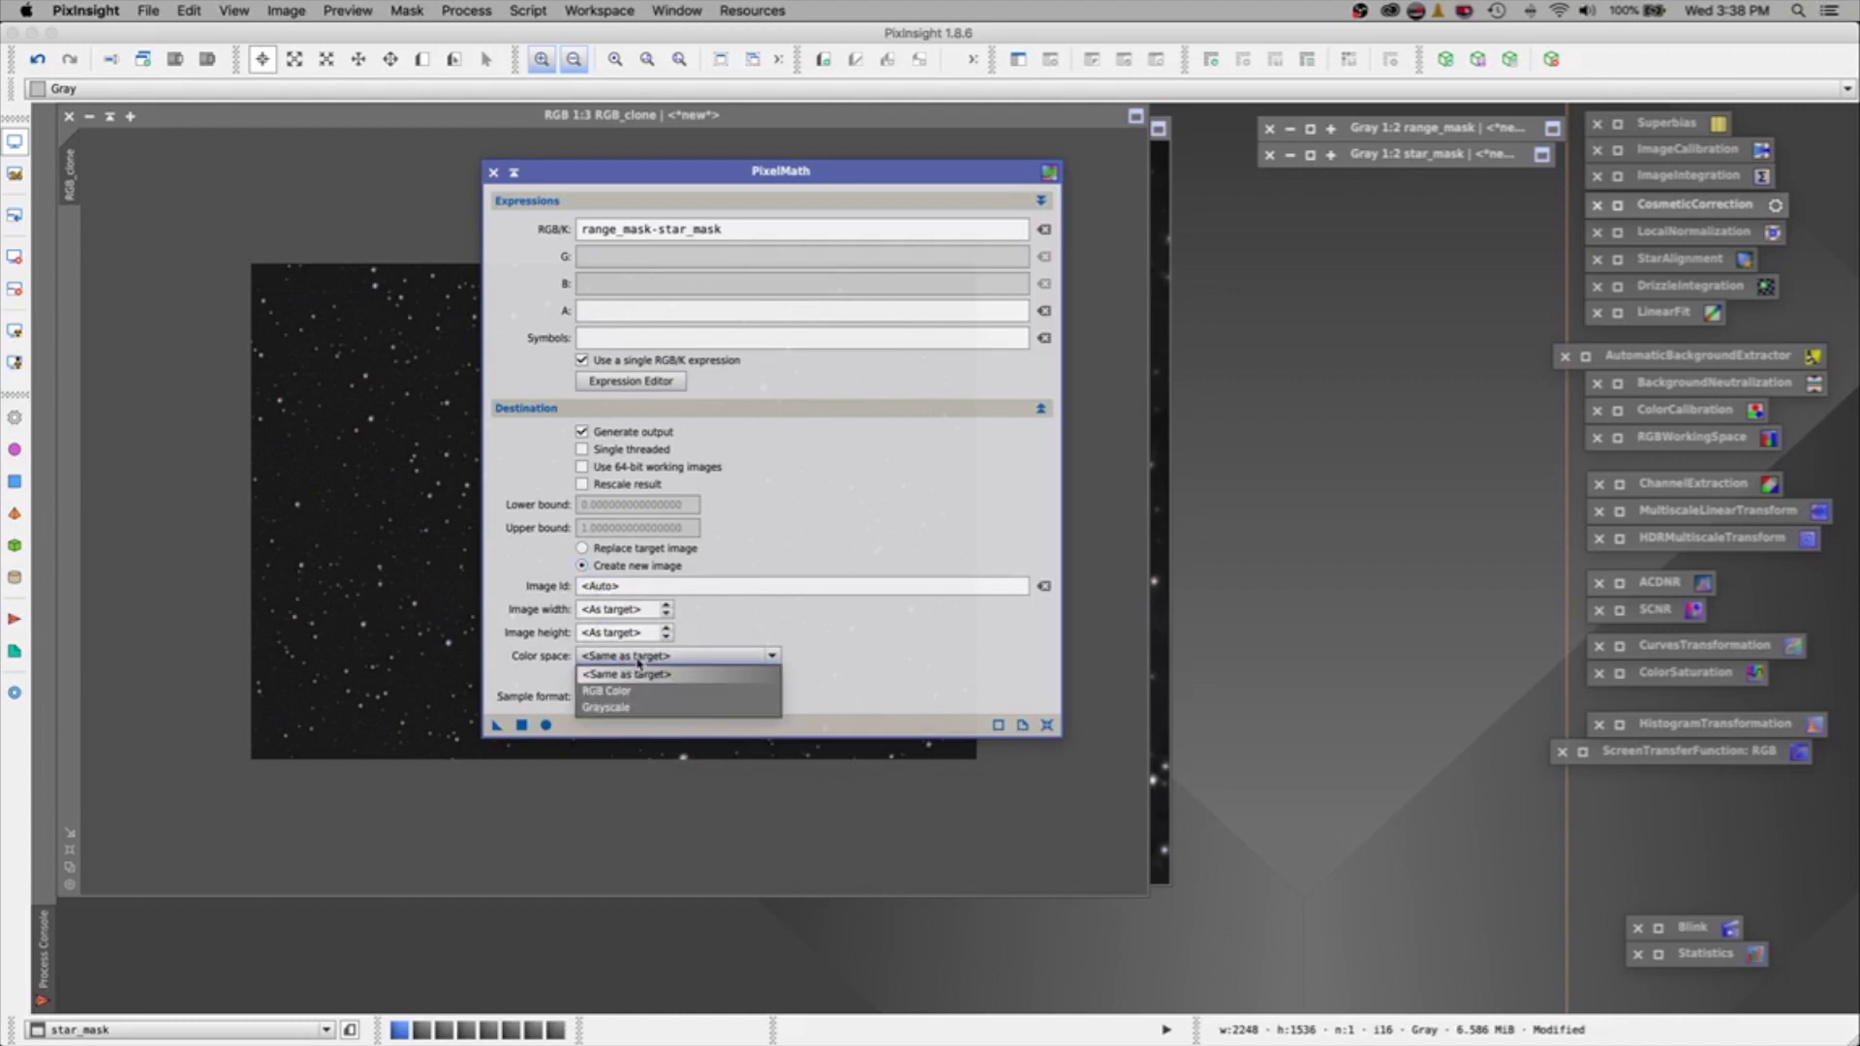
pyautogui.click(624, 708)
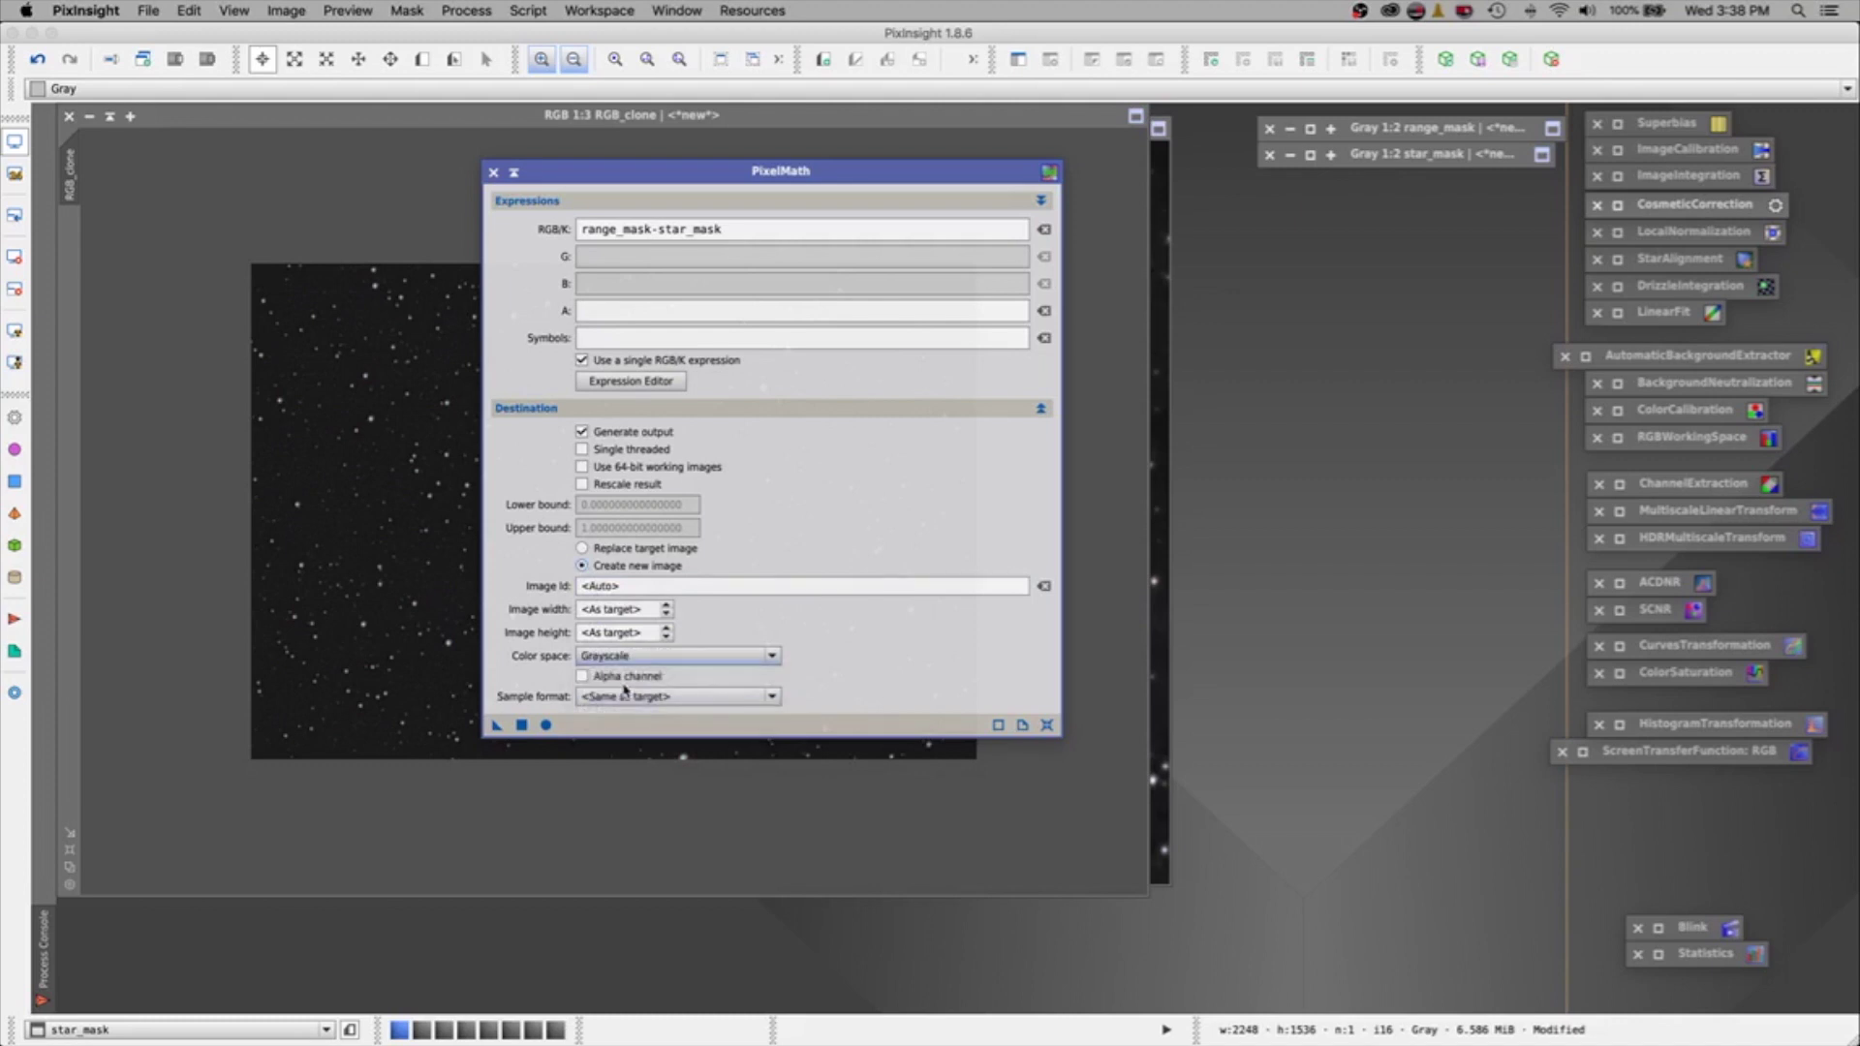
pyautogui.click(523, 725)
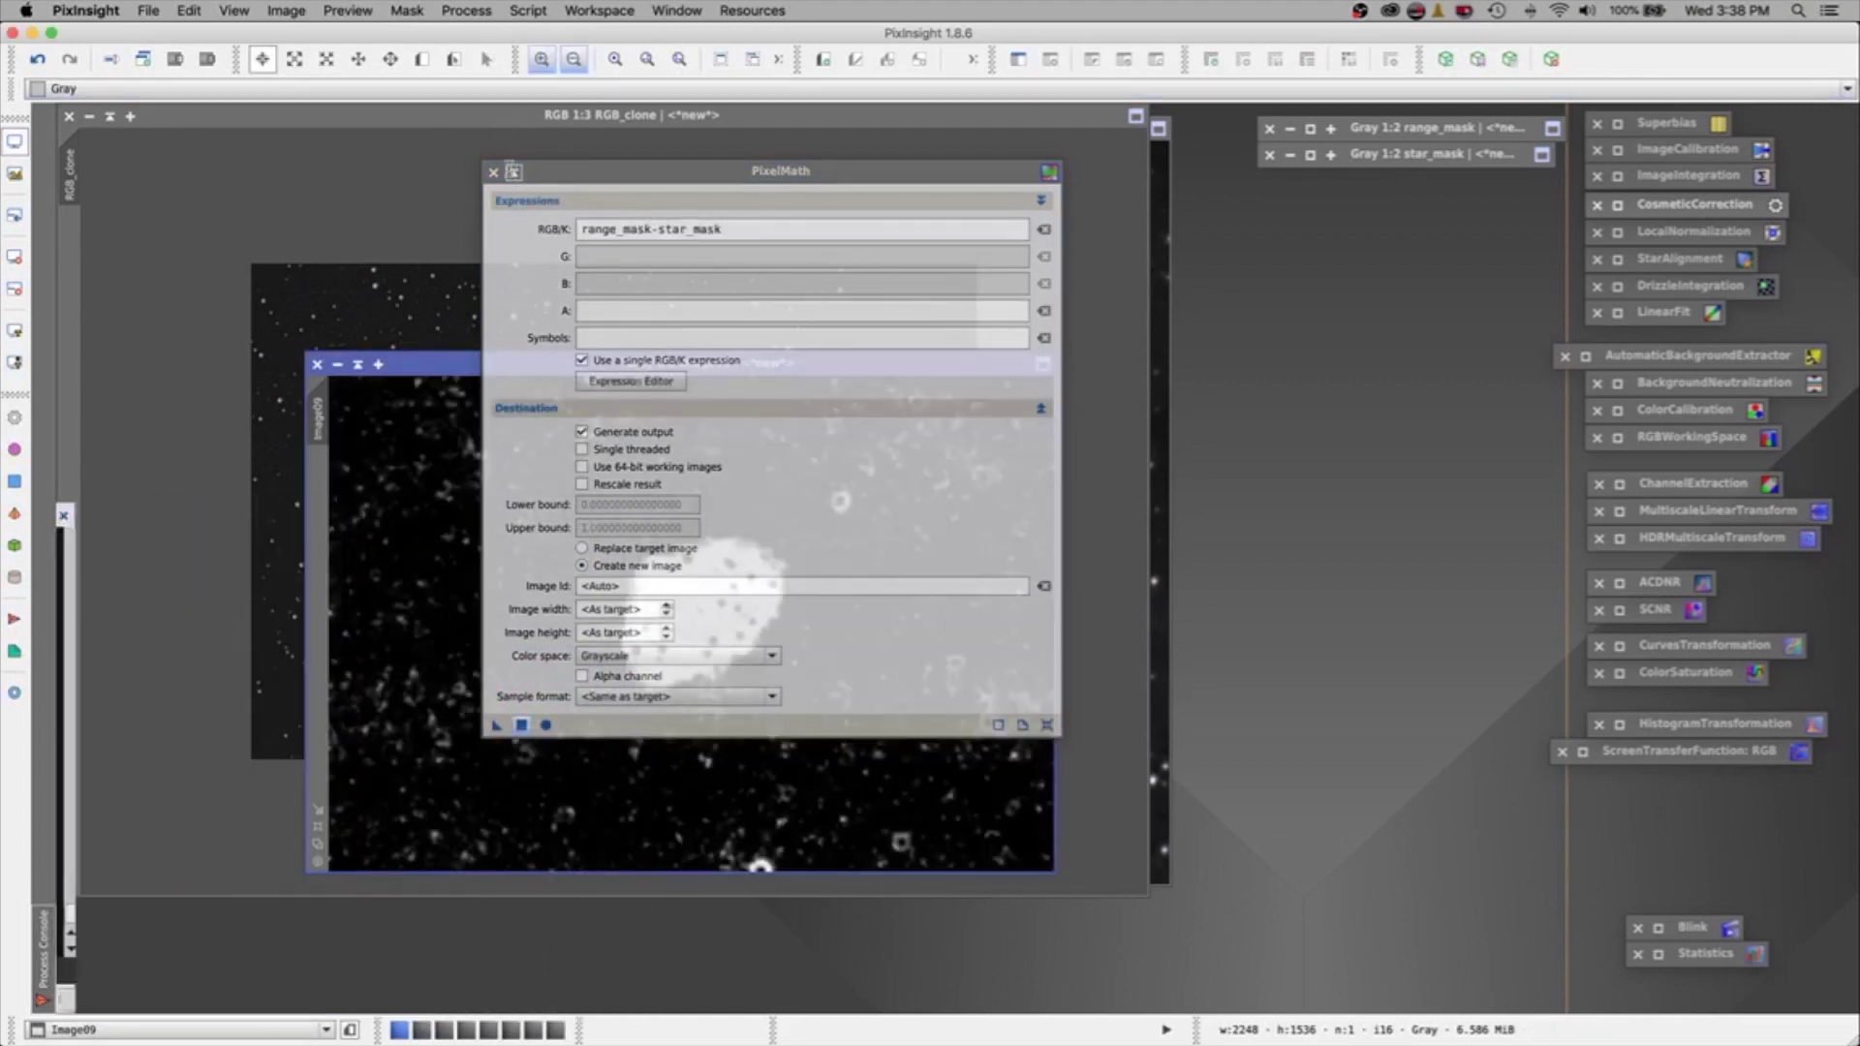
pyautogui.click(518, 173)
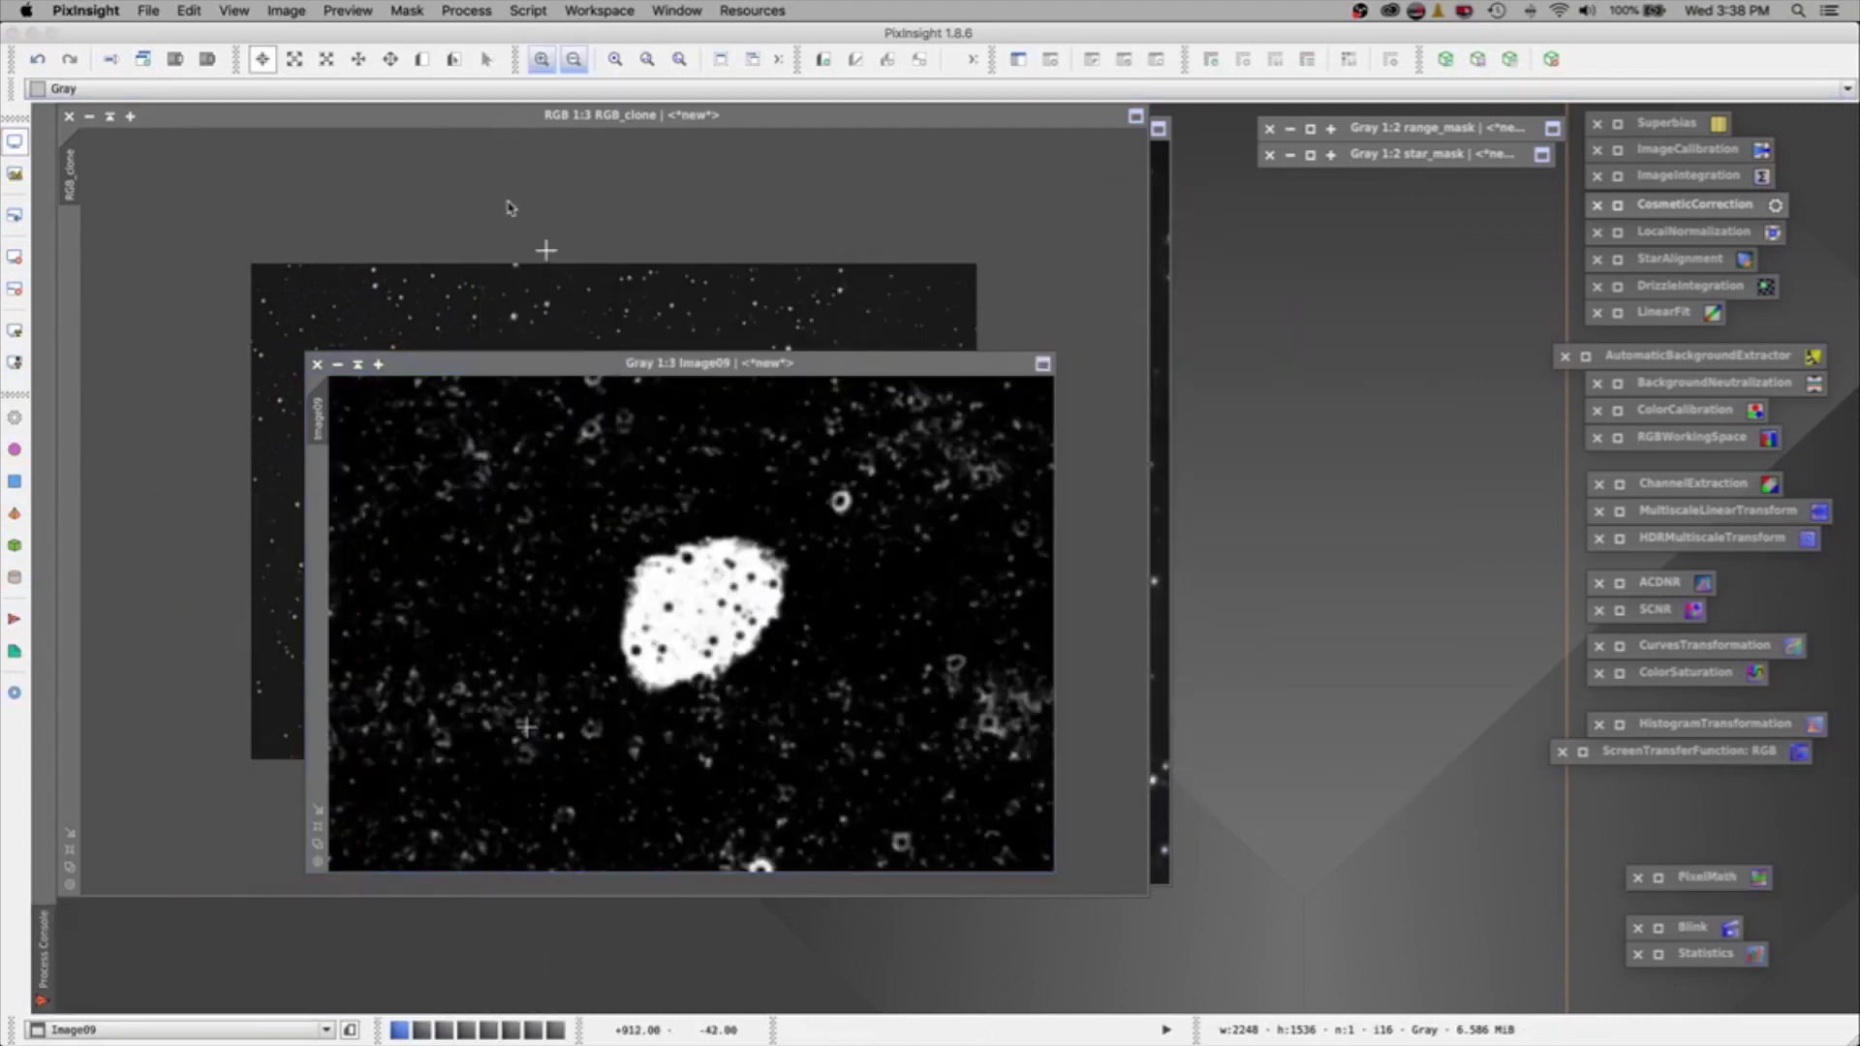
# Close RGB_clone without saving it and move the new combined mask window higher over the RGB image.
pyautogui.click(498, 132)
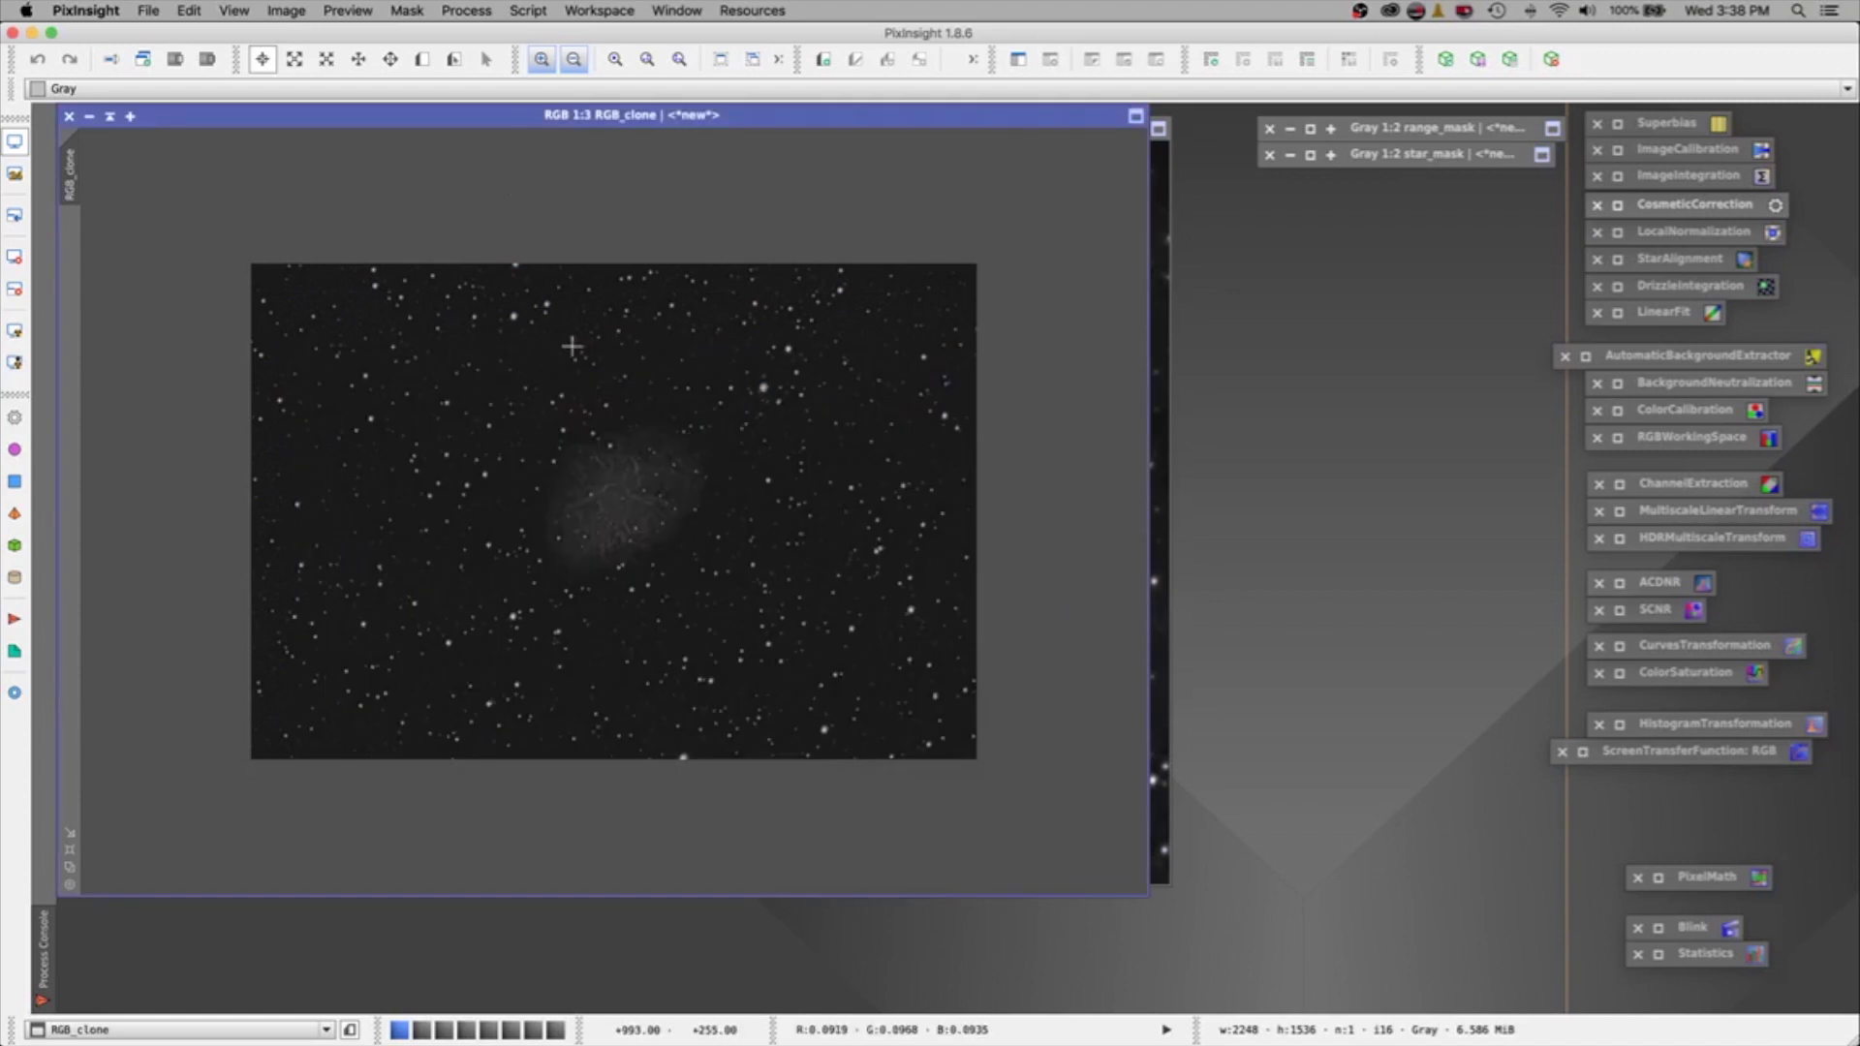
pyautogui.click(67, 117)
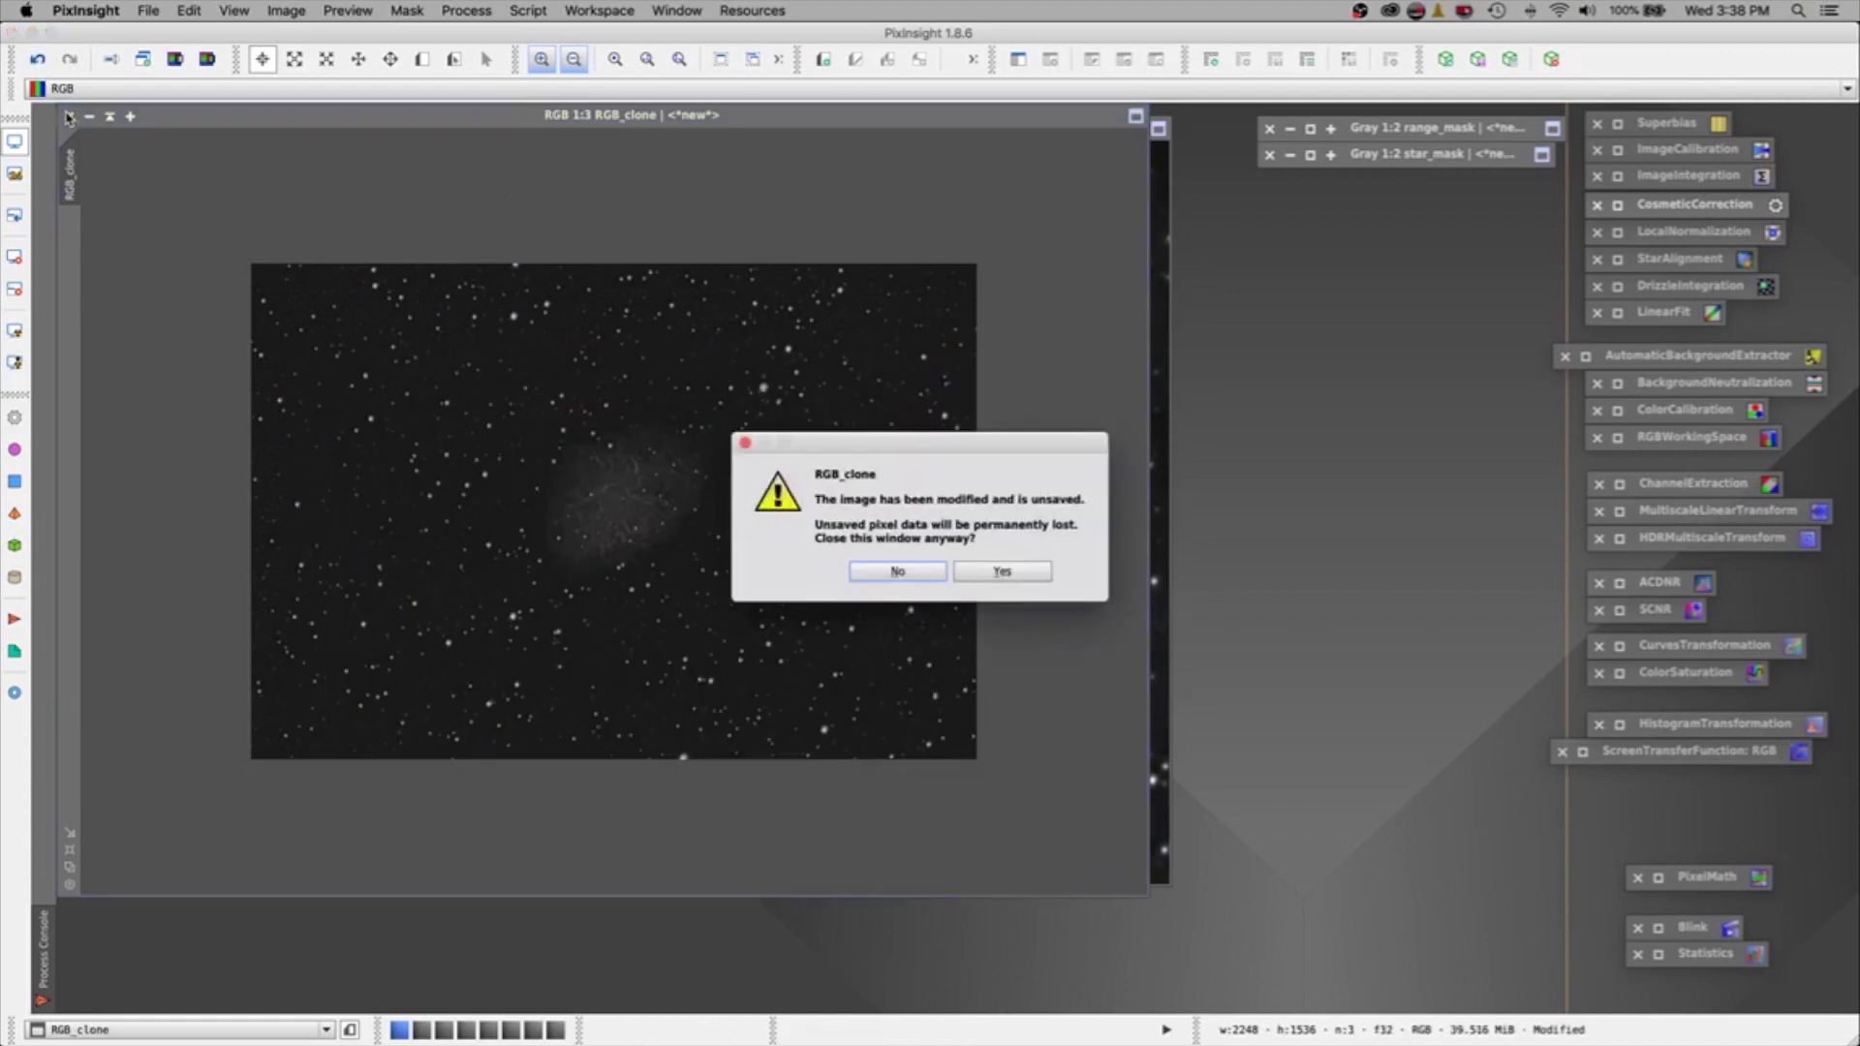
pyautogui.click(1002, 571)
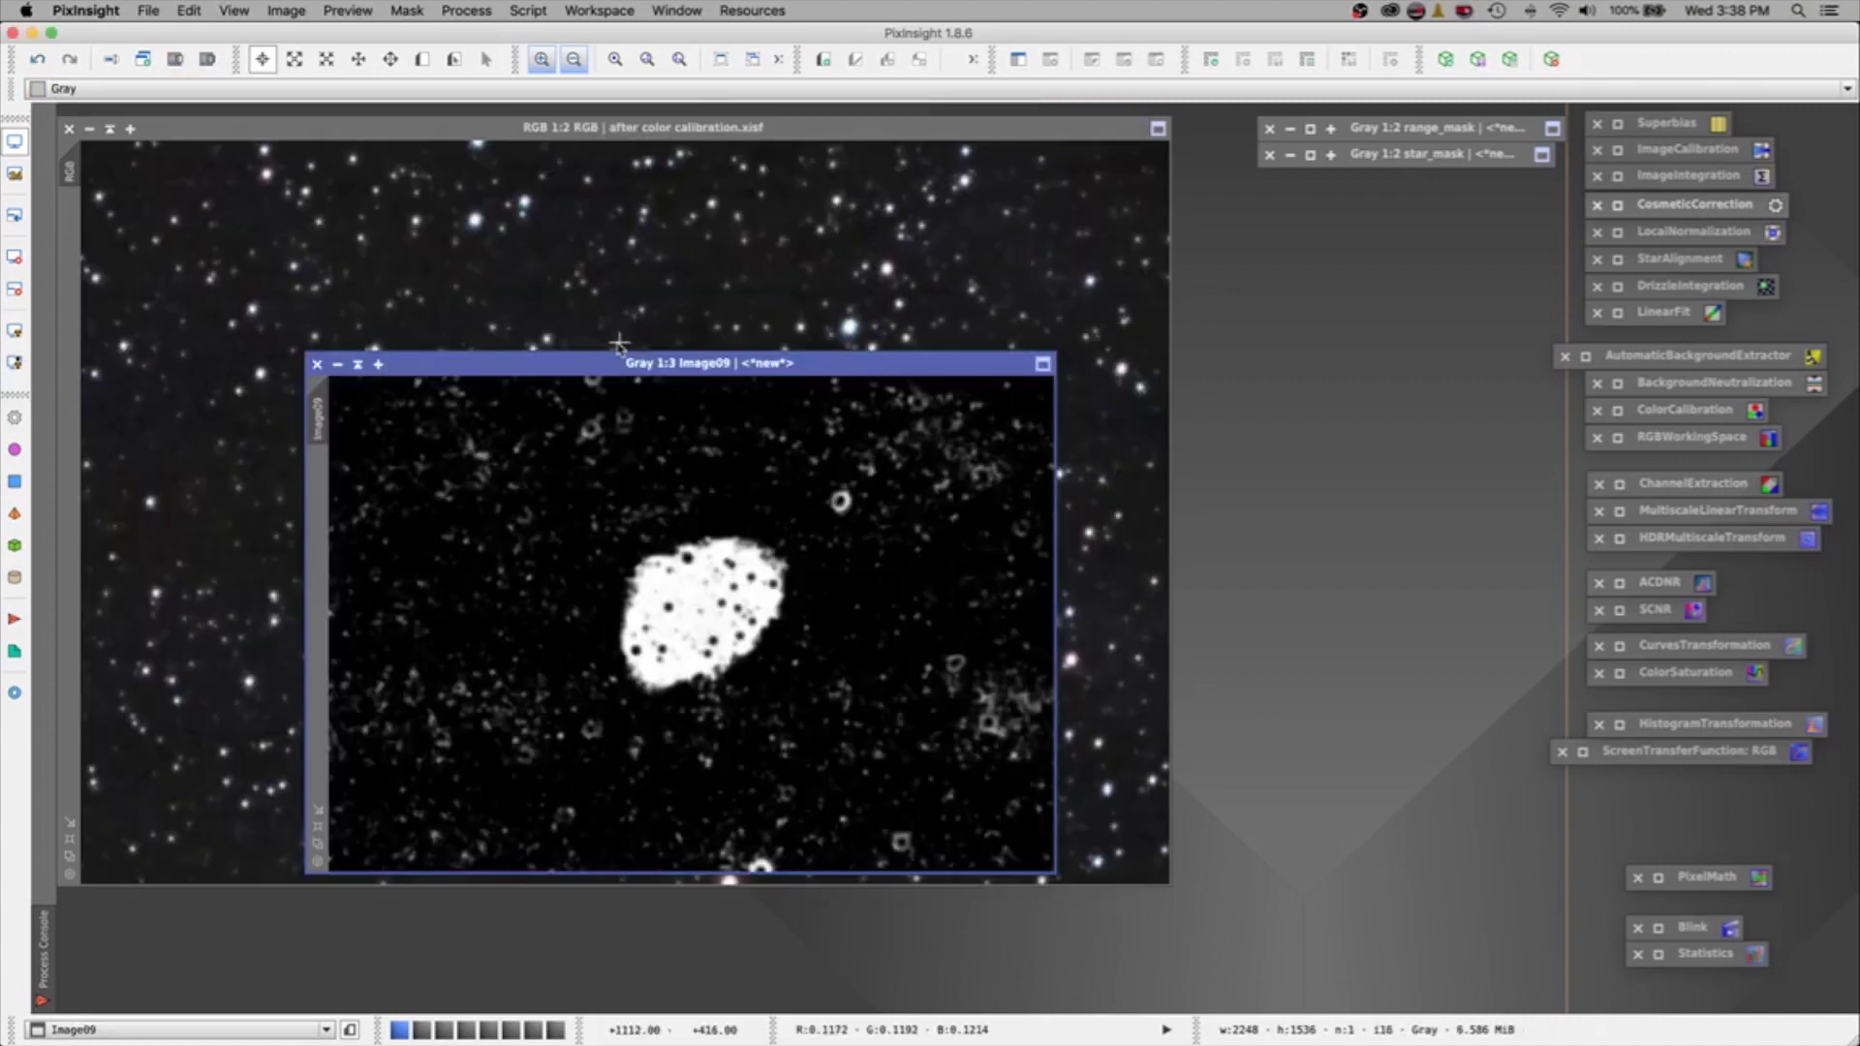
pyautogui.moveTo(524, 358); pyautogui.dragTo(499, 215)
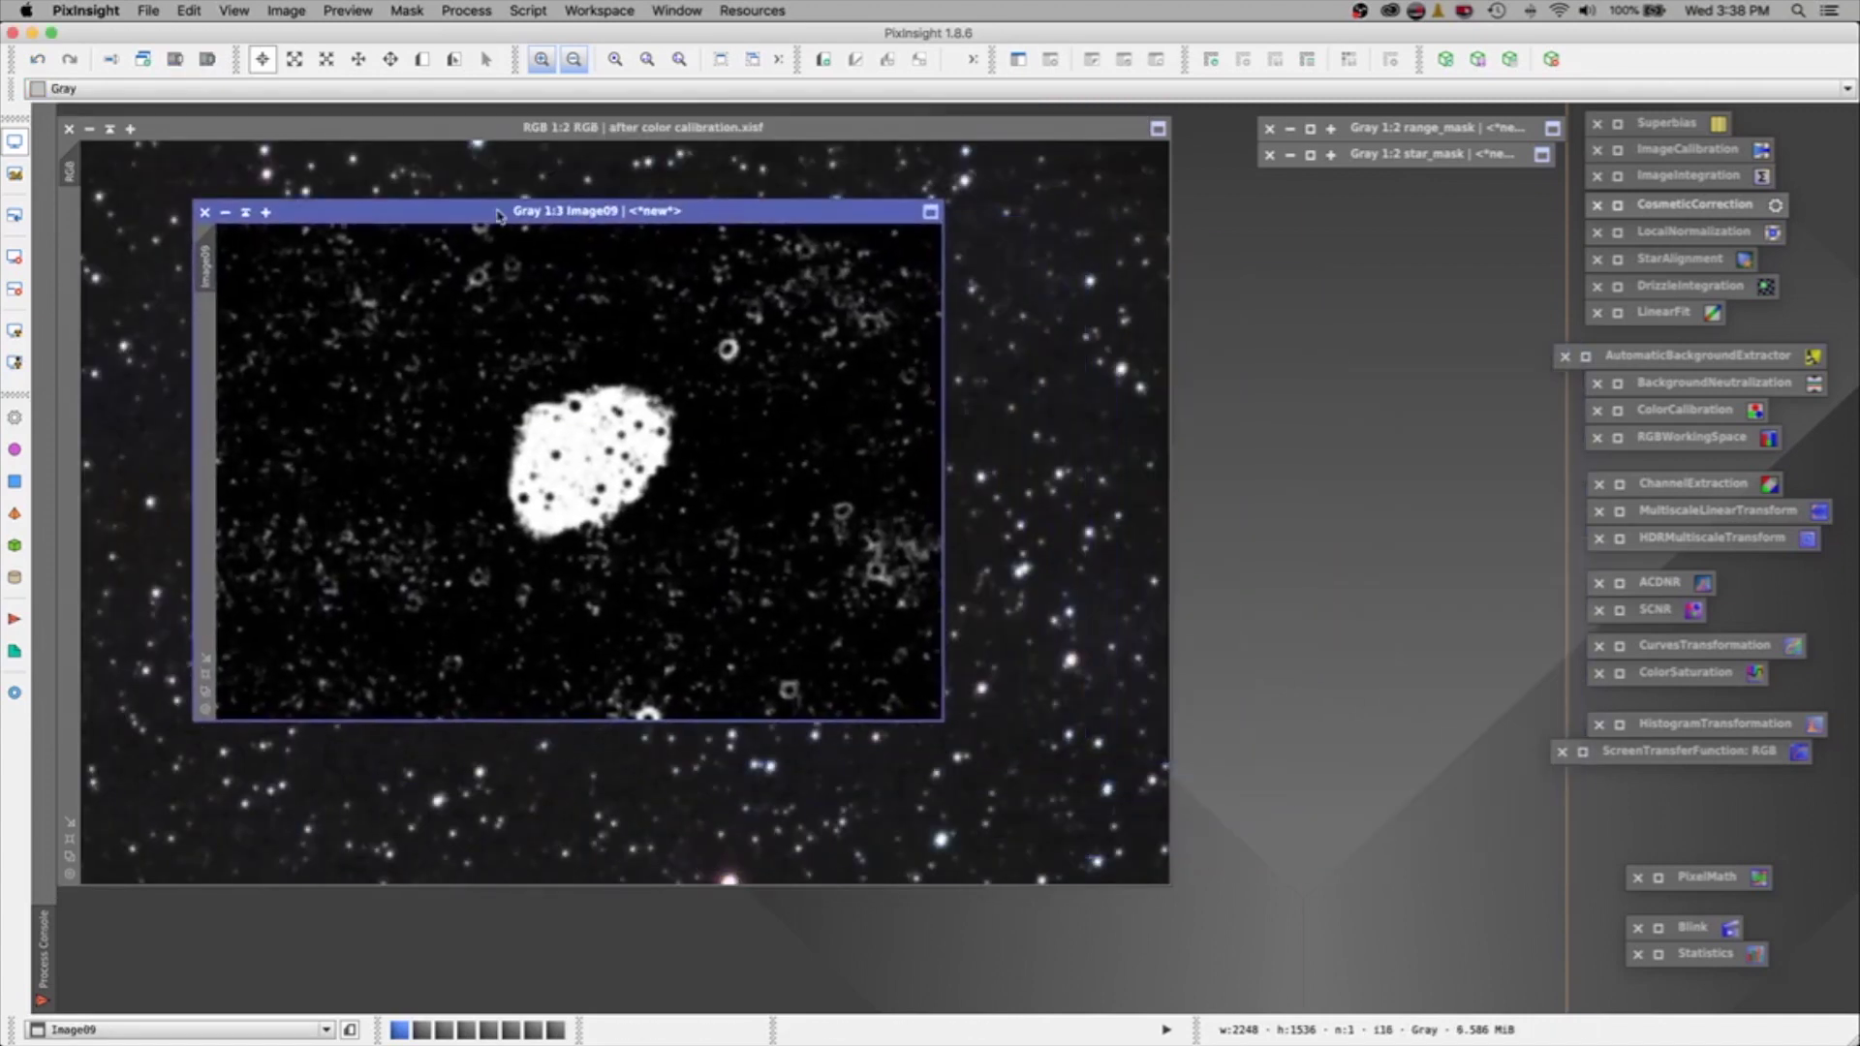
# Examine the star holes inside the nebula and the leftover specks around it in the combined mask.
pyautogui.click(720, 59)
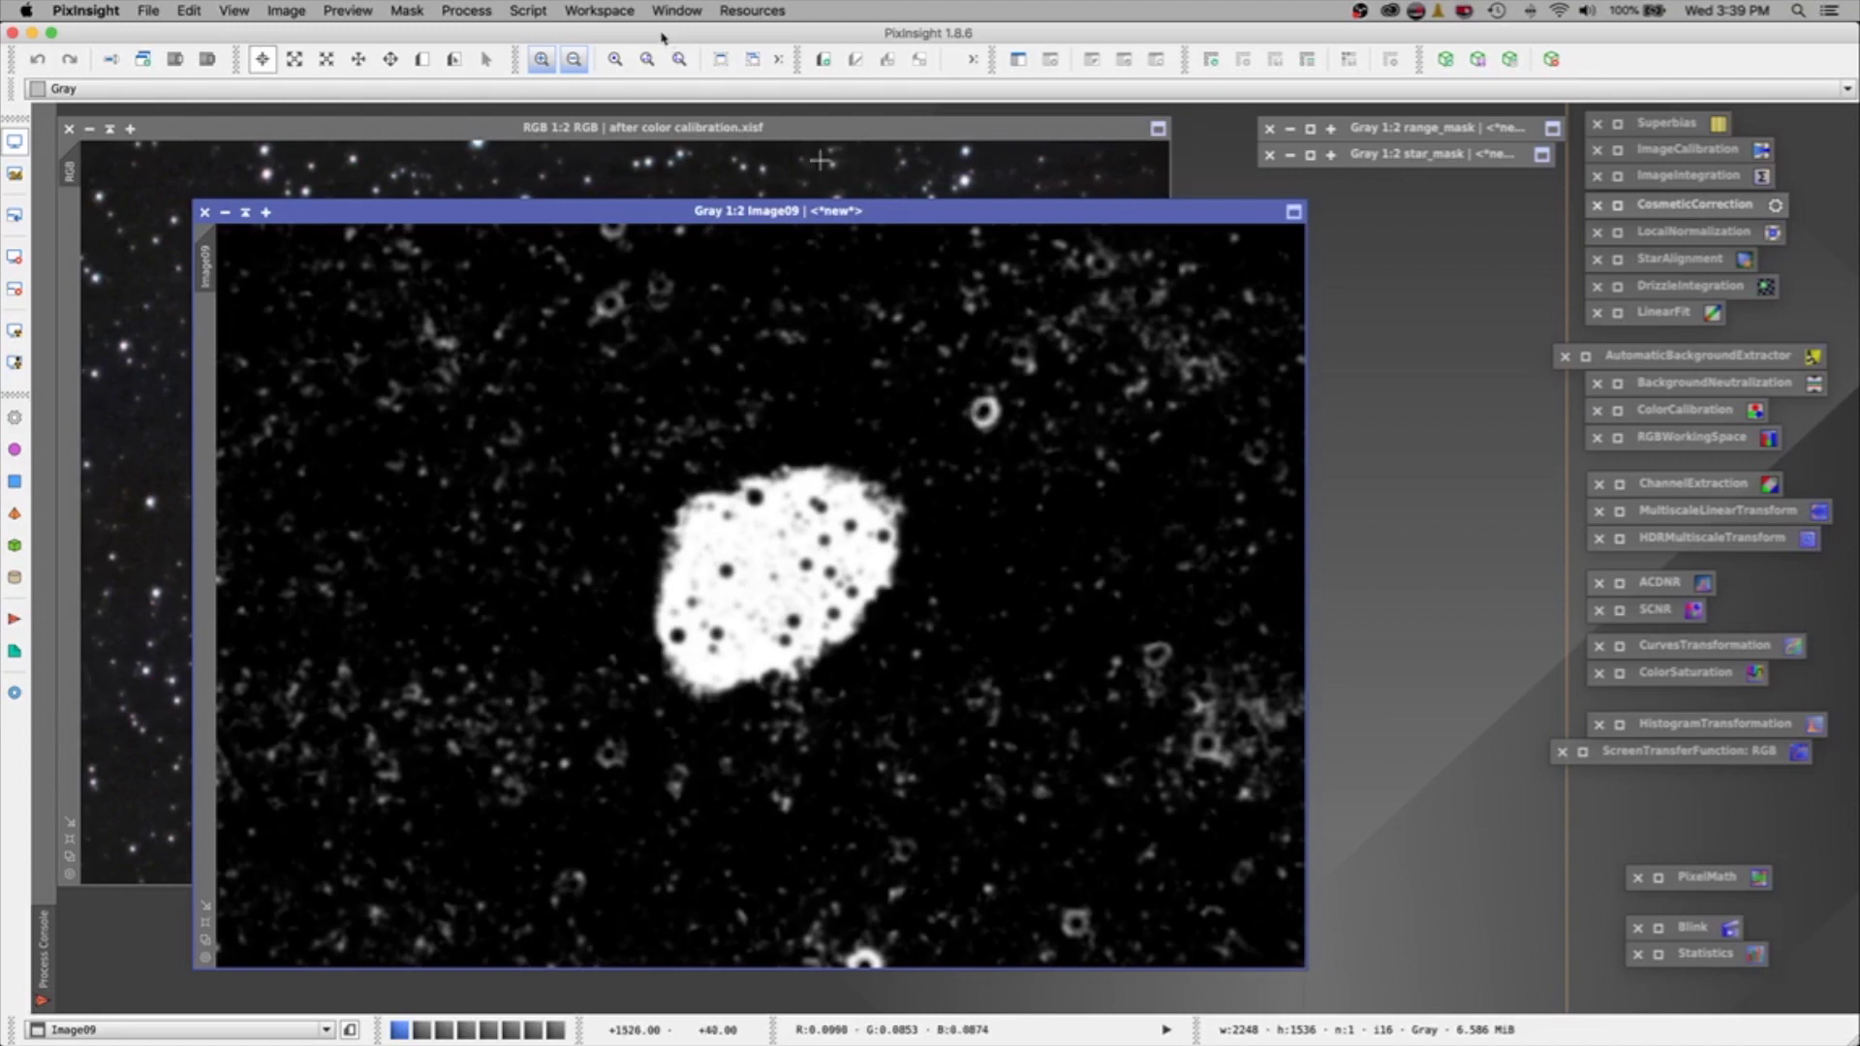
pyautogui.click(541, 60)
pyautogui.click(541, 60)
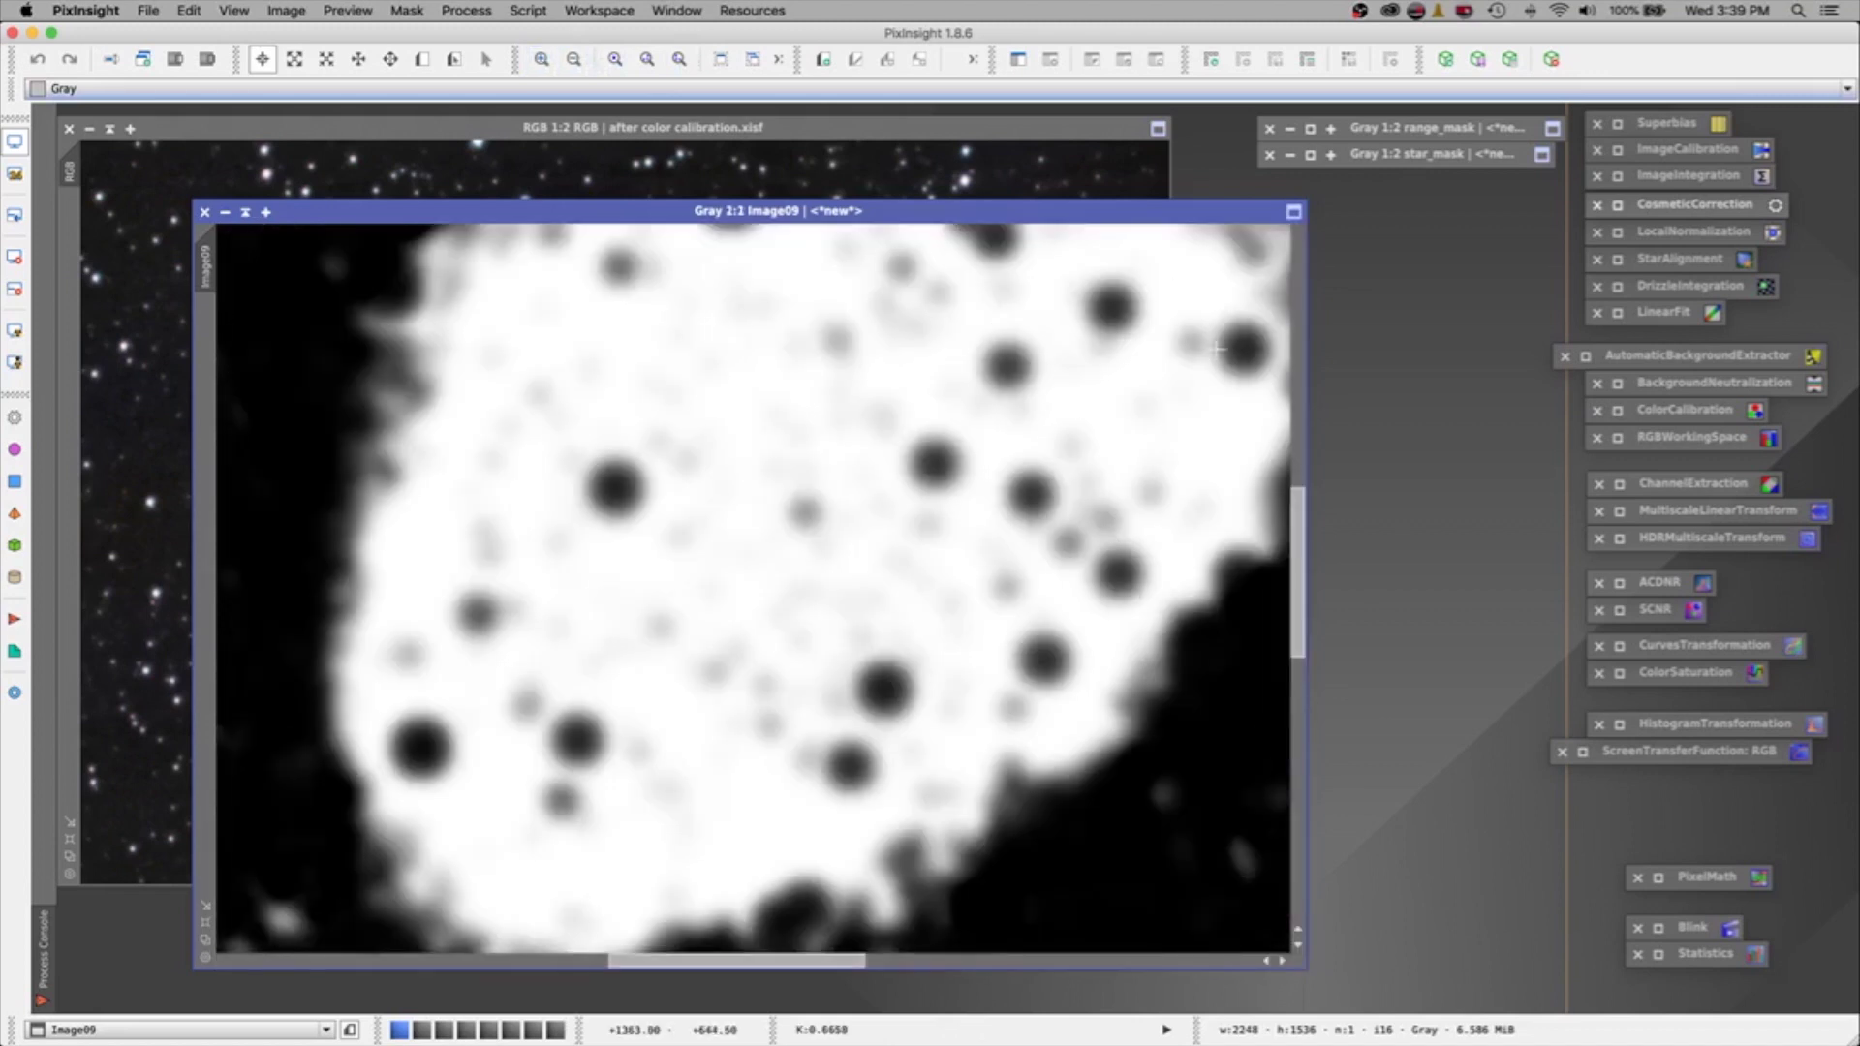
pyautogui.click(246, 213)
pyautogui.click(658, 584)
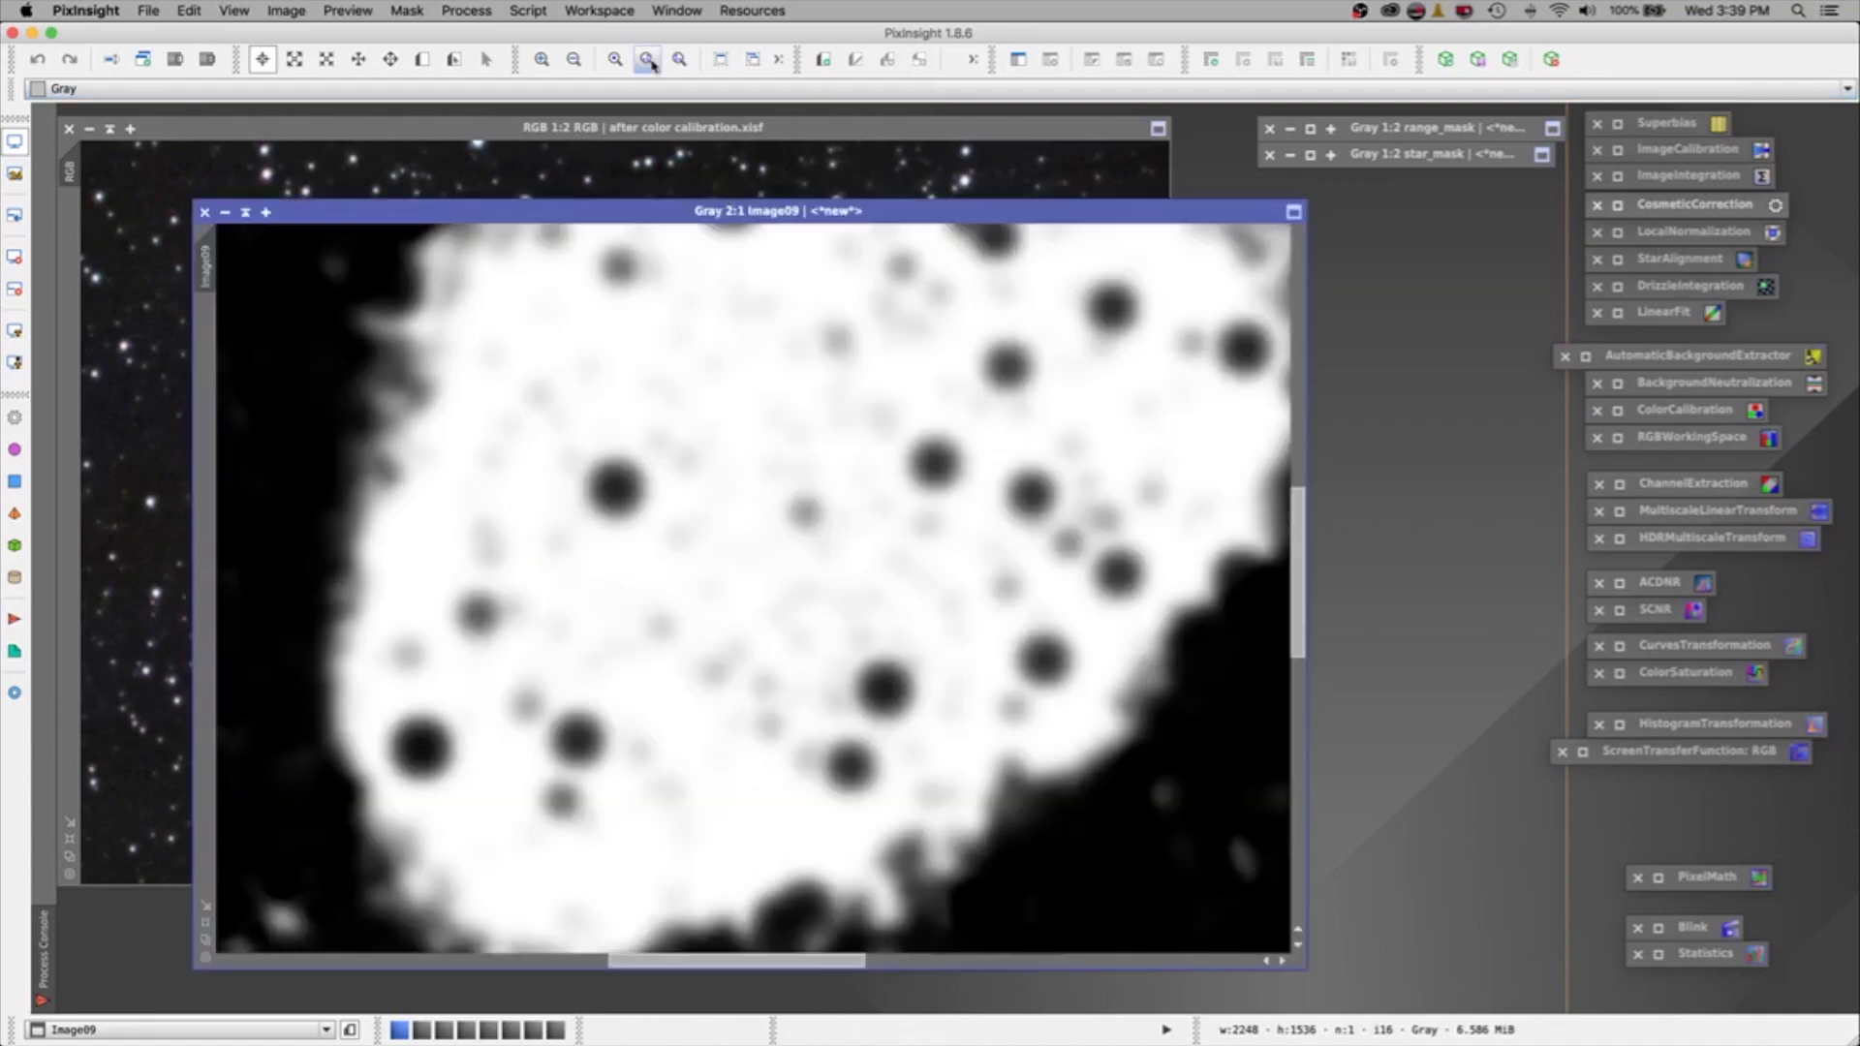
pyautogui.click(574, 60)
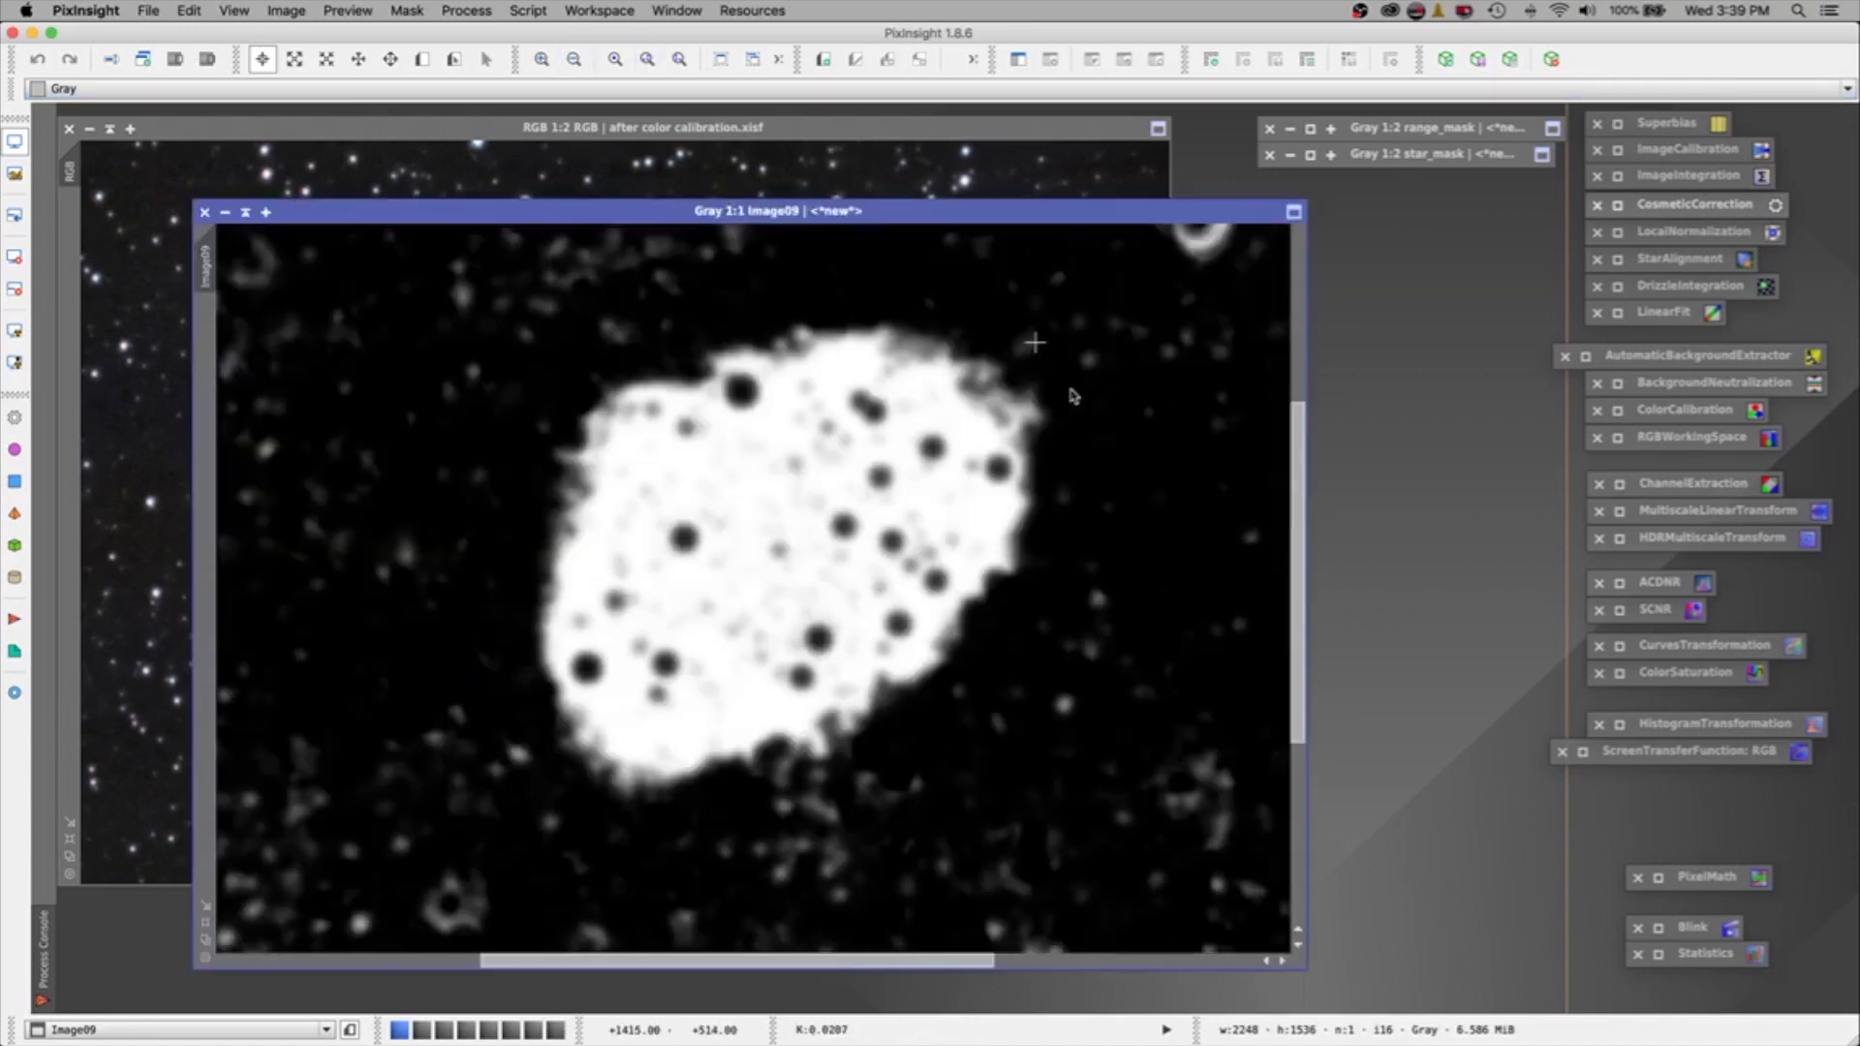
pyautogui.scroll(5, 1018, 388)
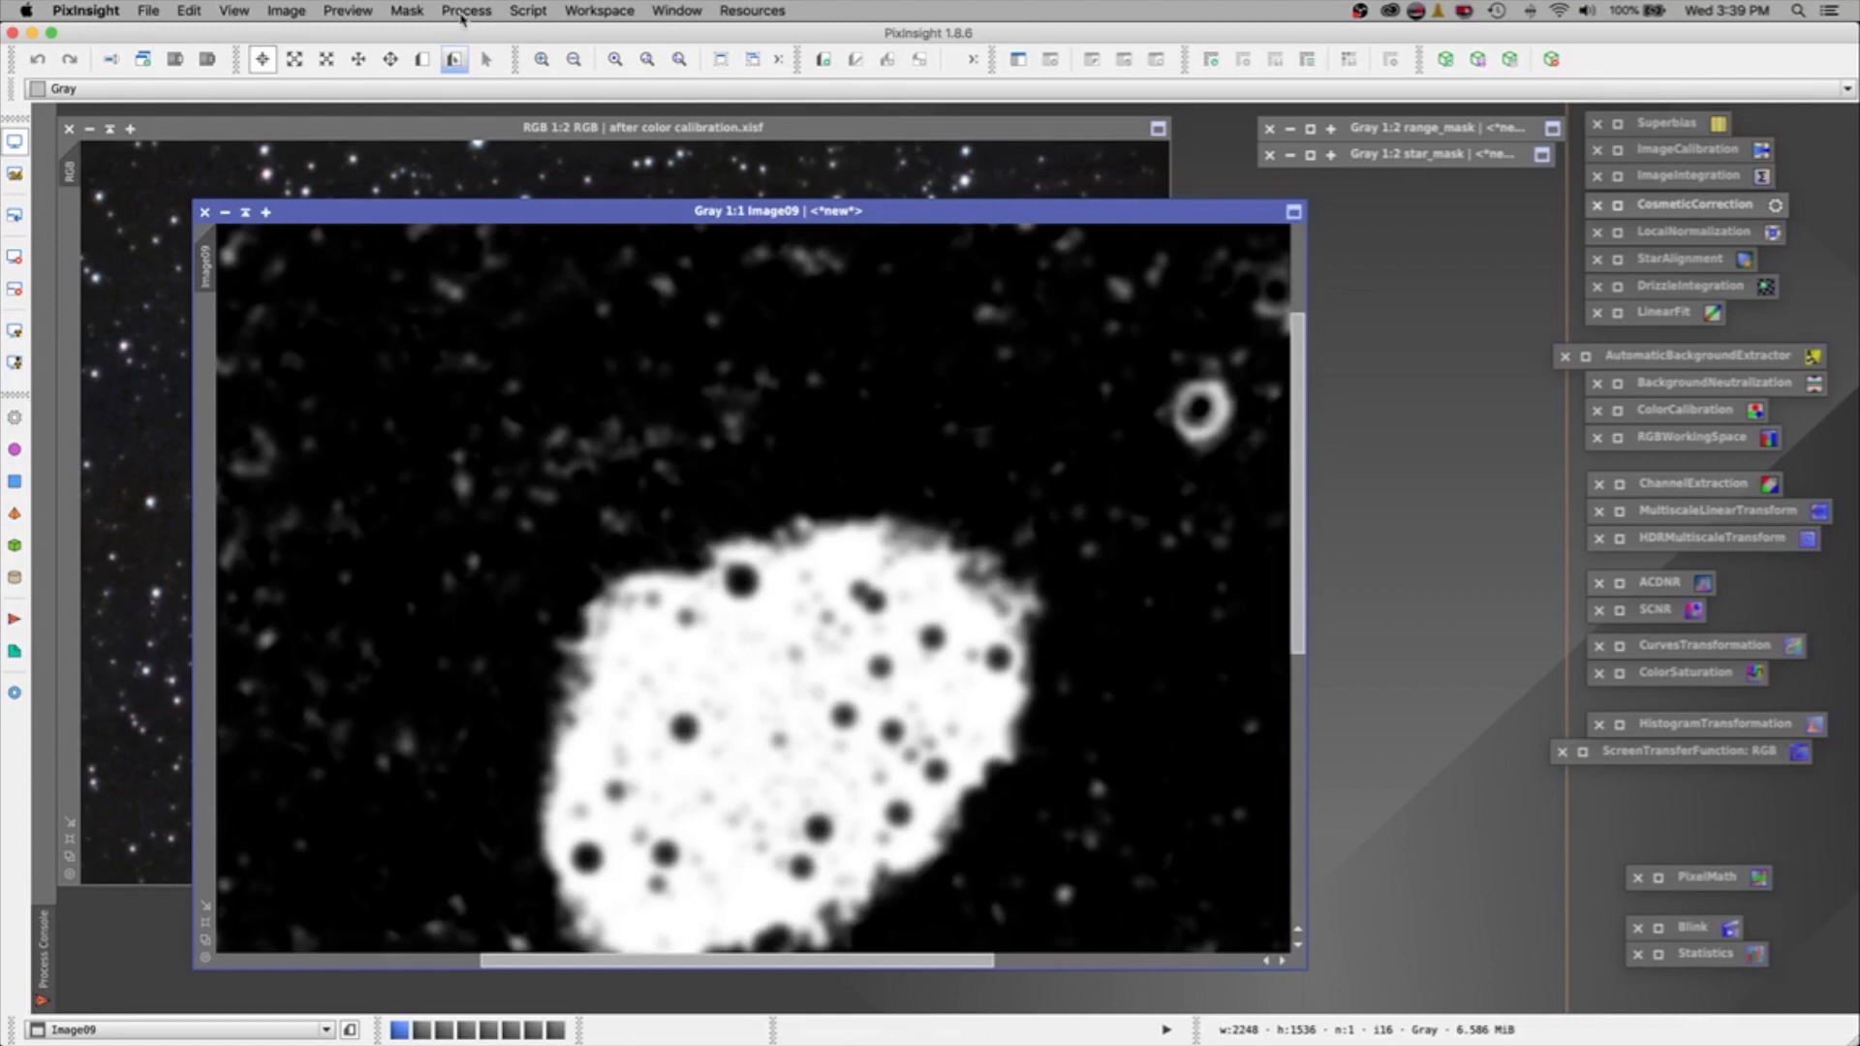
# Open the CloneStamp process and start a session on the combined mask.
pyautogui.click(464, 12)
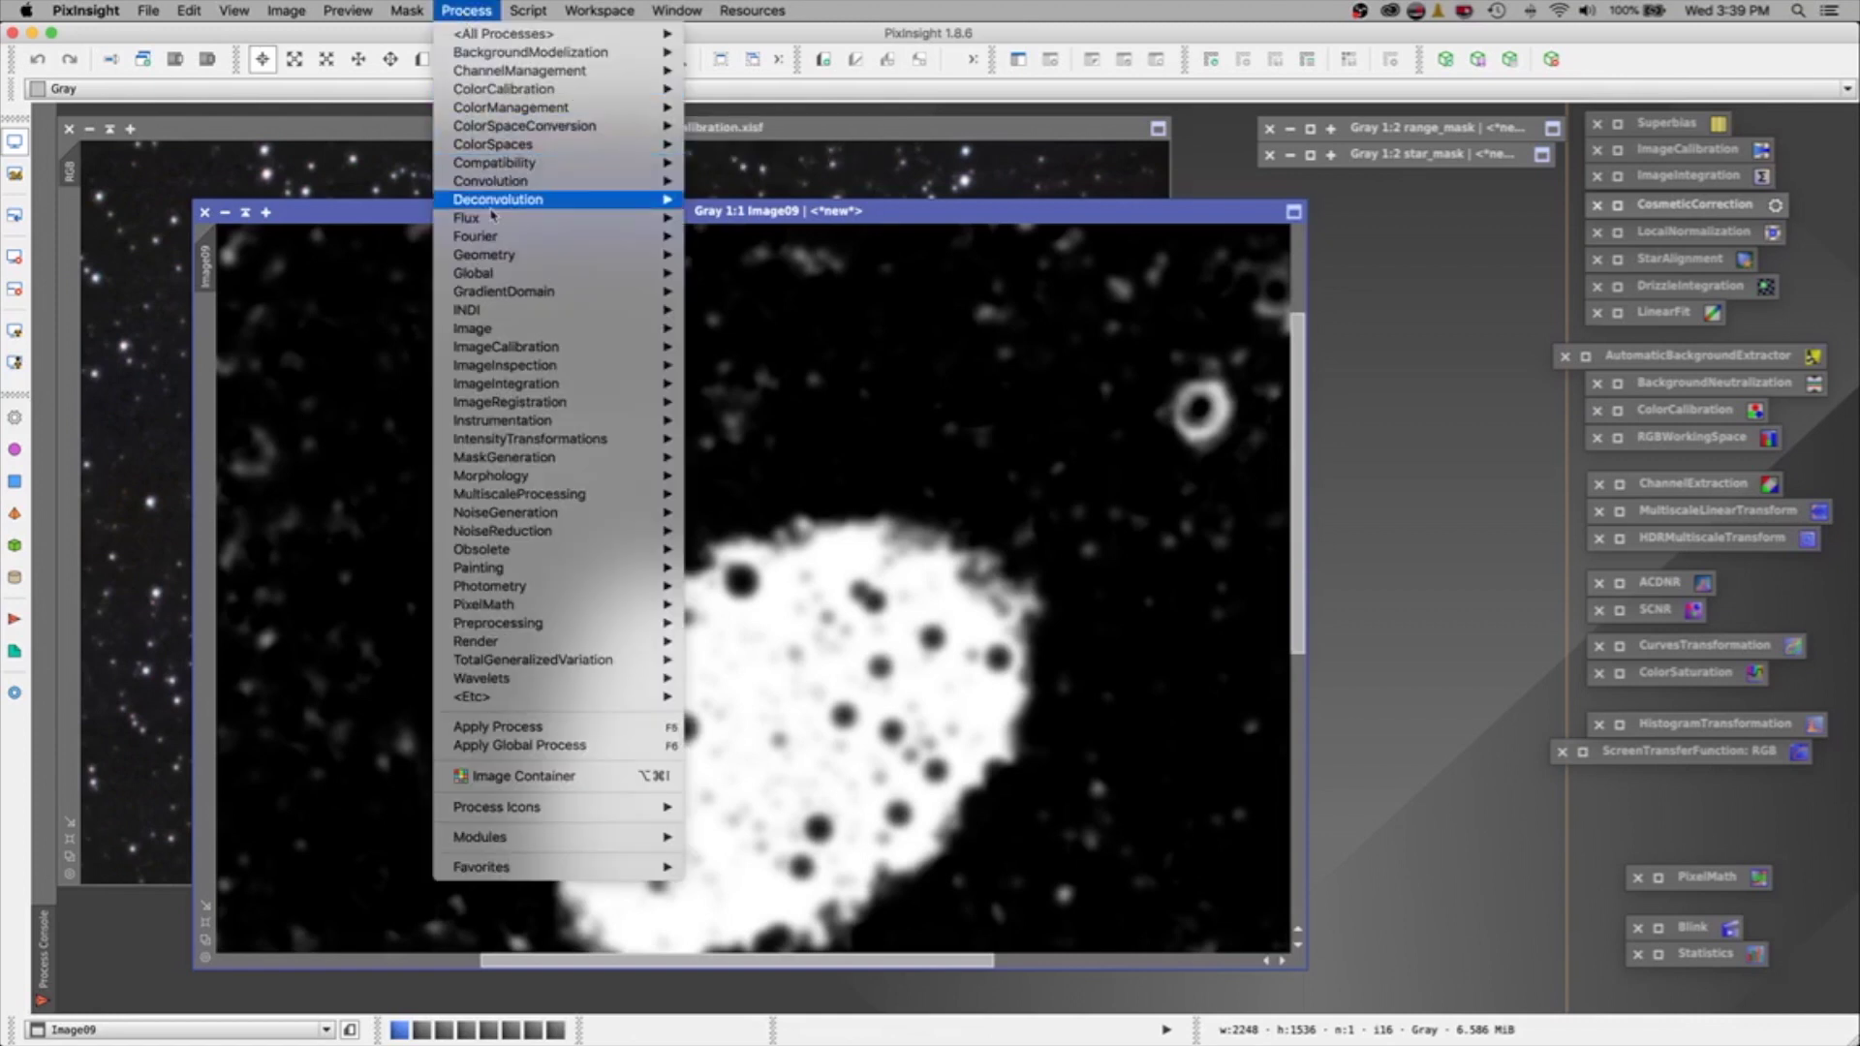
pyautogui.moveTo(497, 329)
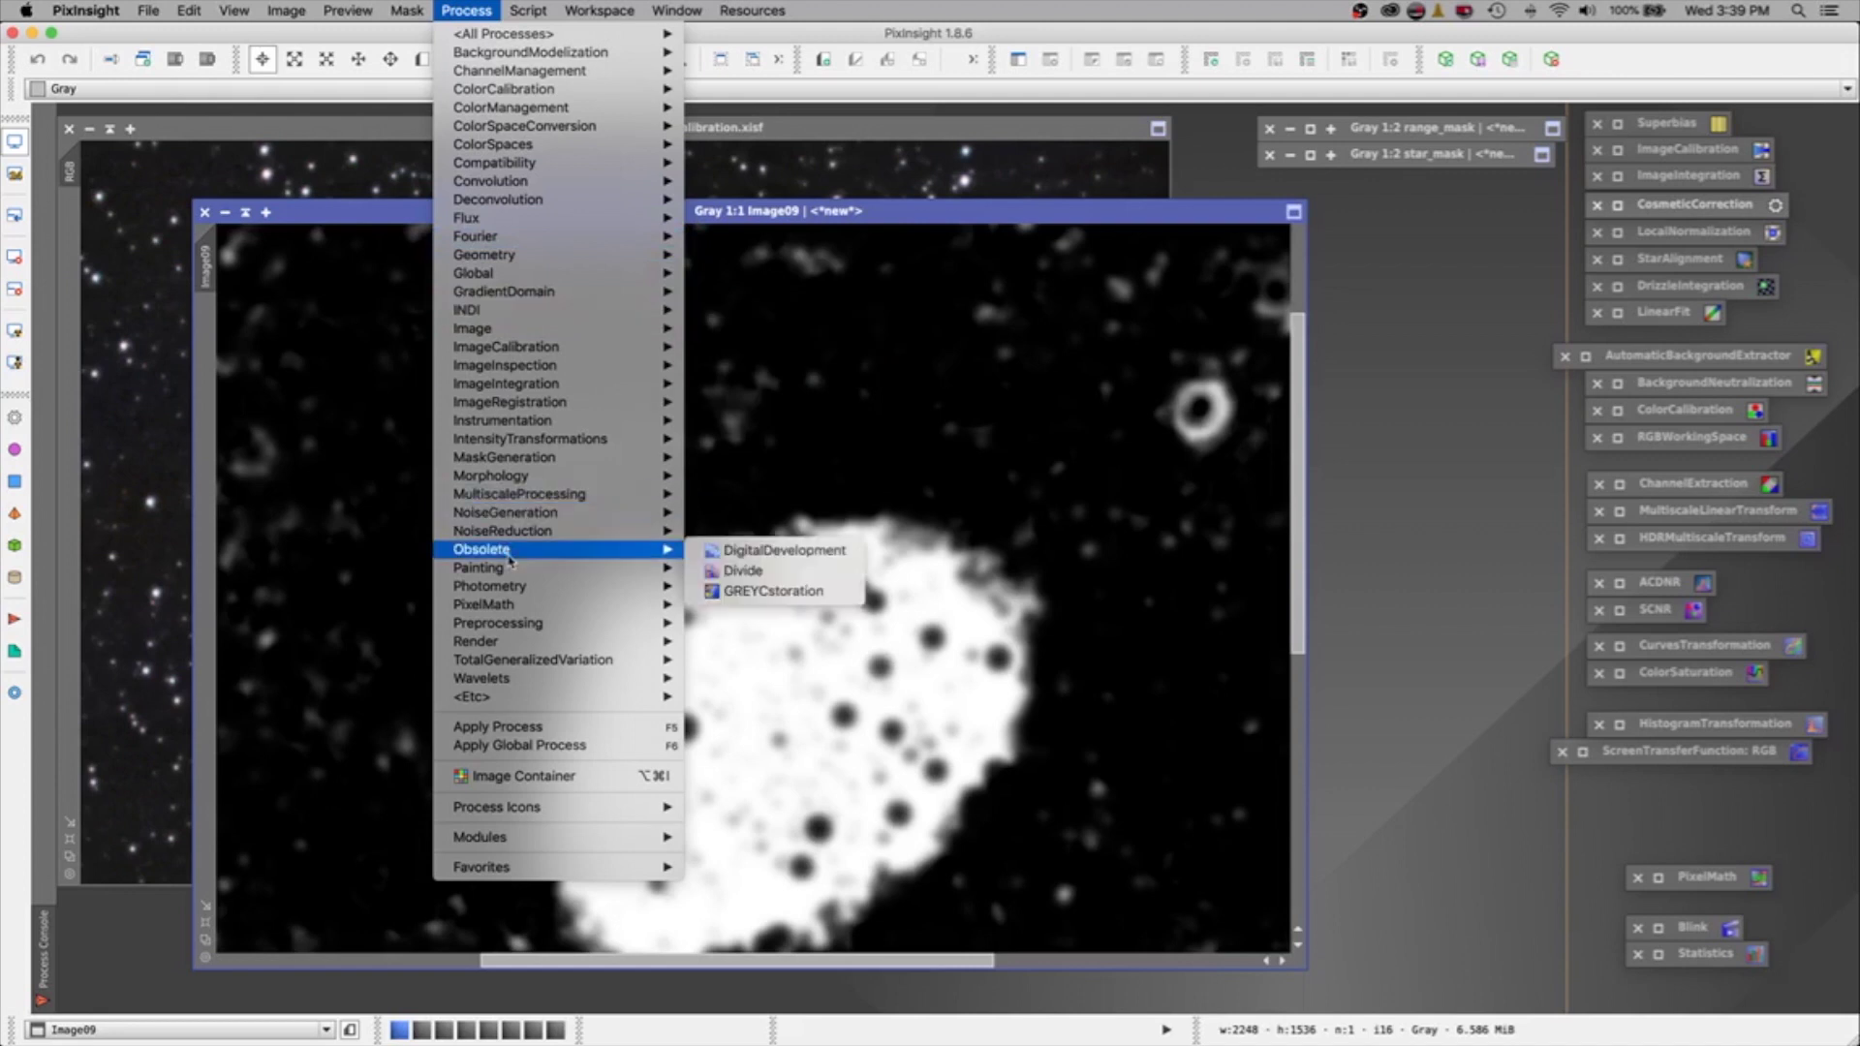
pyautogui.moveTo(509, 569)
pyautogui.click(752, 590)
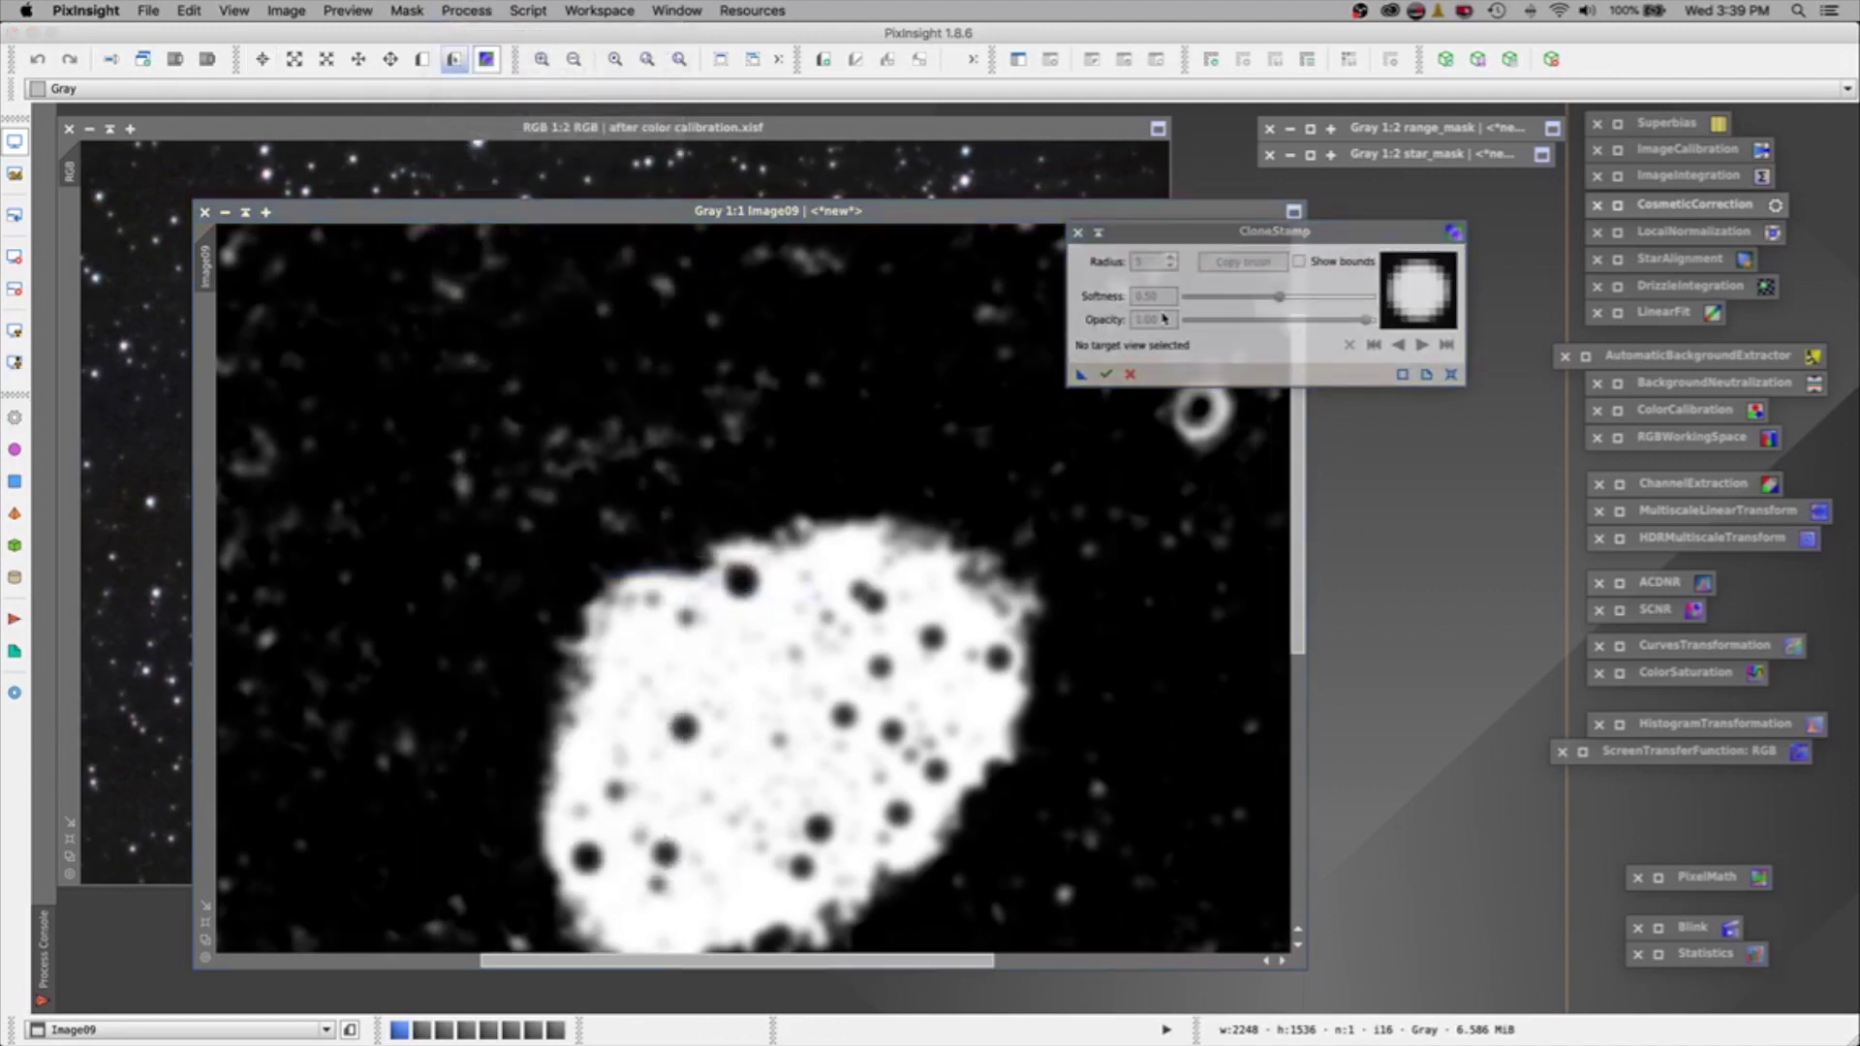
pyautogui.click(1446, 384)
pyautogui.click(877, 434)
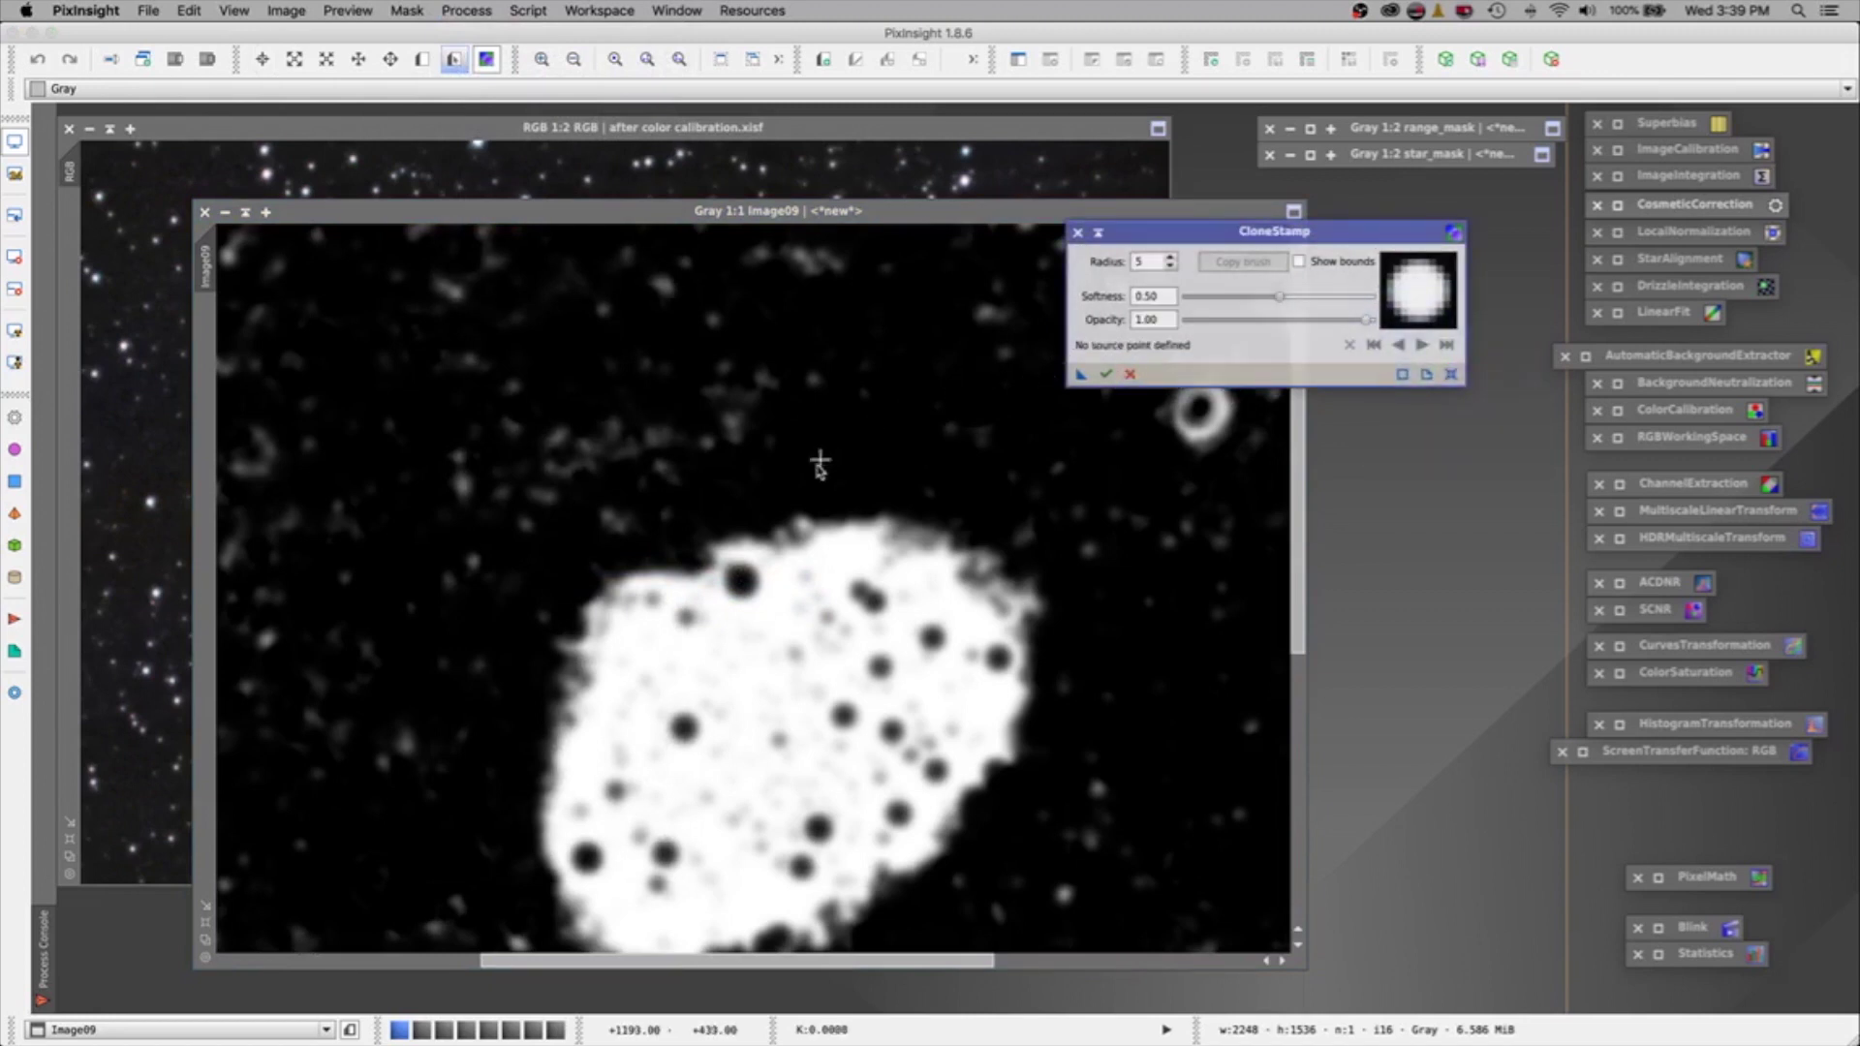
pyautogui.click(869, 438)
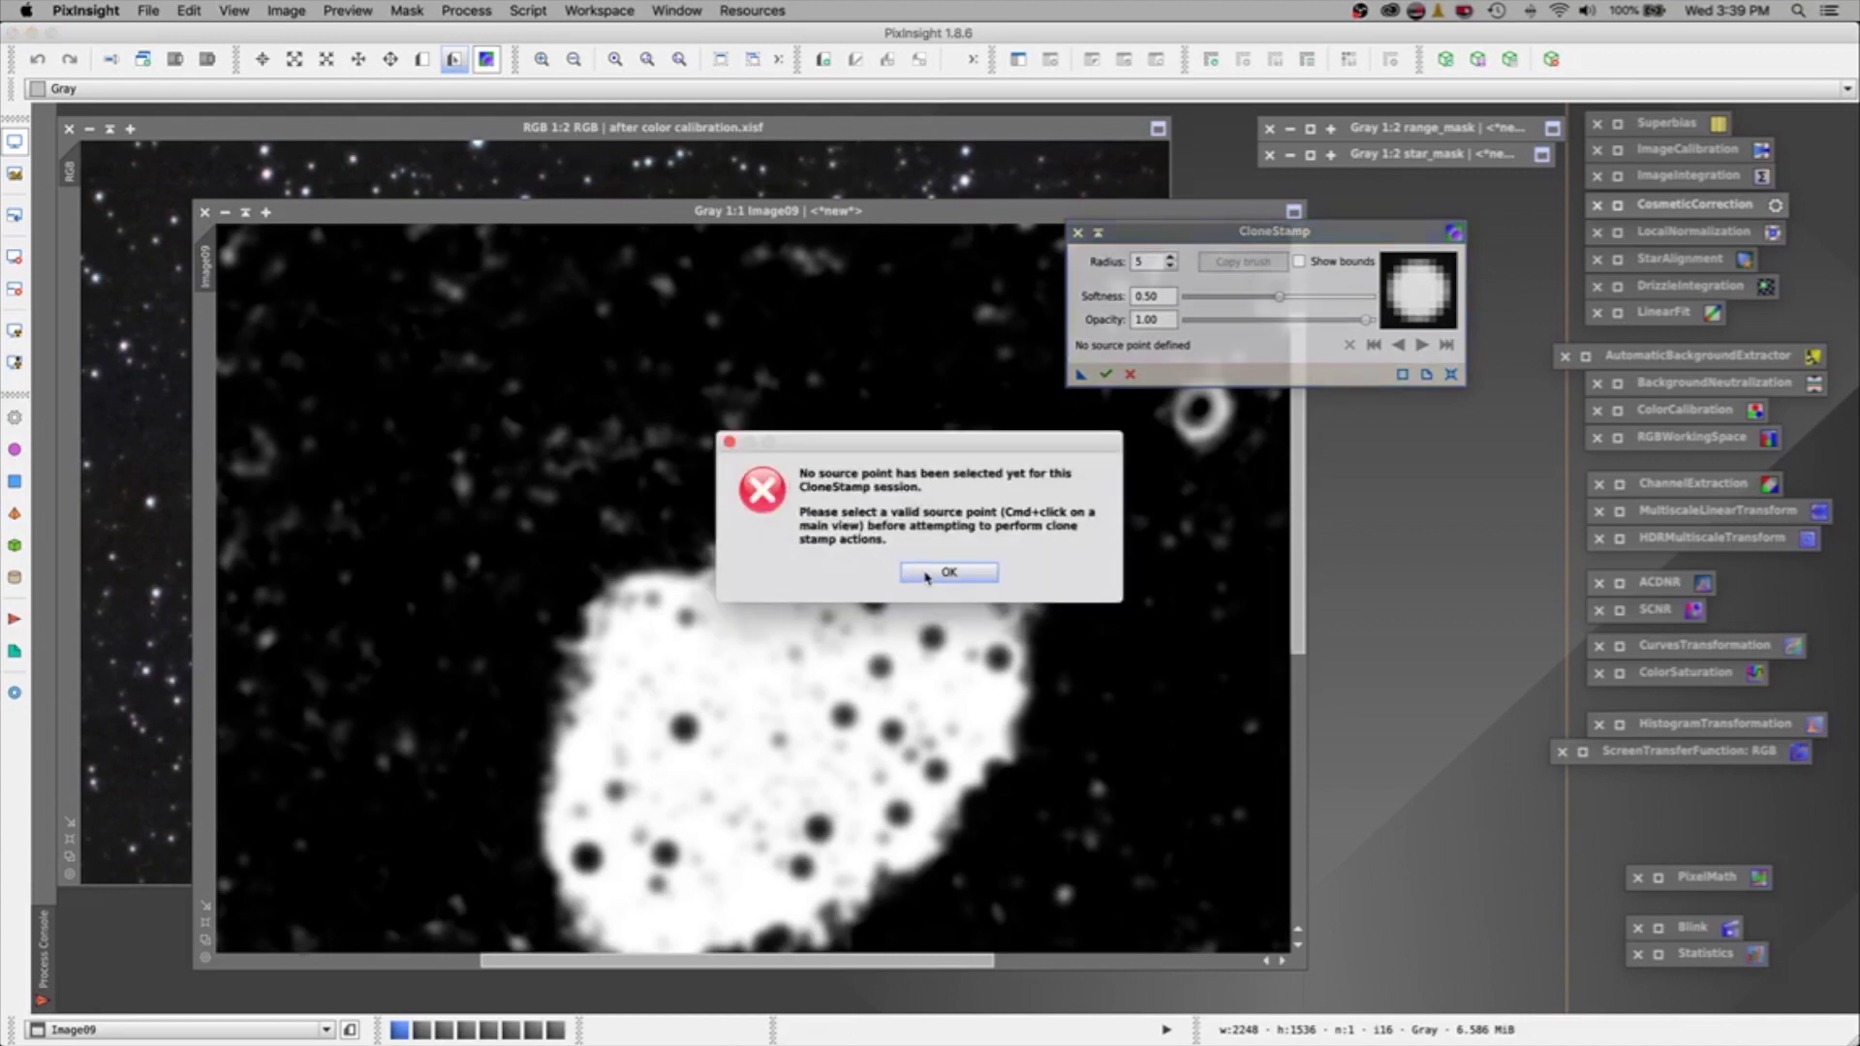
pyautogui.click(947, 572)
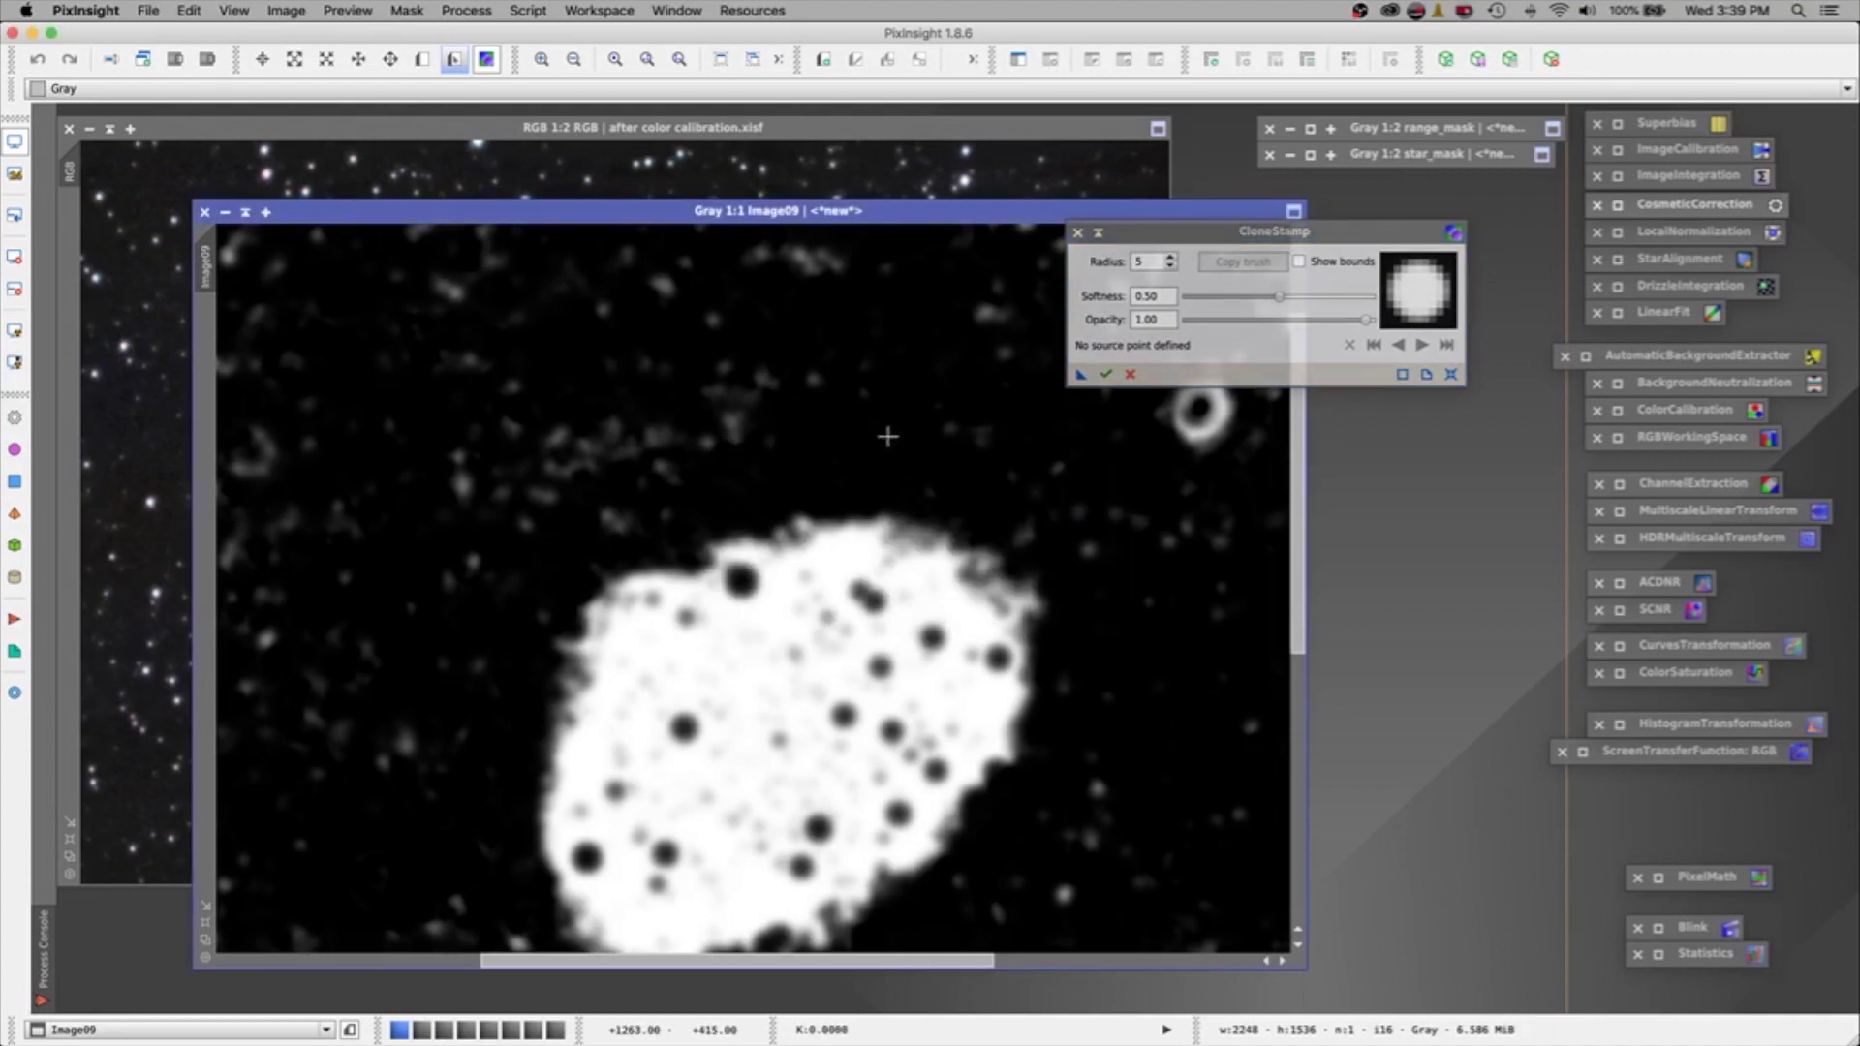
# Take a clone source from the black background above the nebula and stamp out nearby specks with radius 5, and again with radius 50.
pyautogui.keyDown('ctrl'); pyautogui.click(886, 428); pyautogui.keyUp('ctrl')
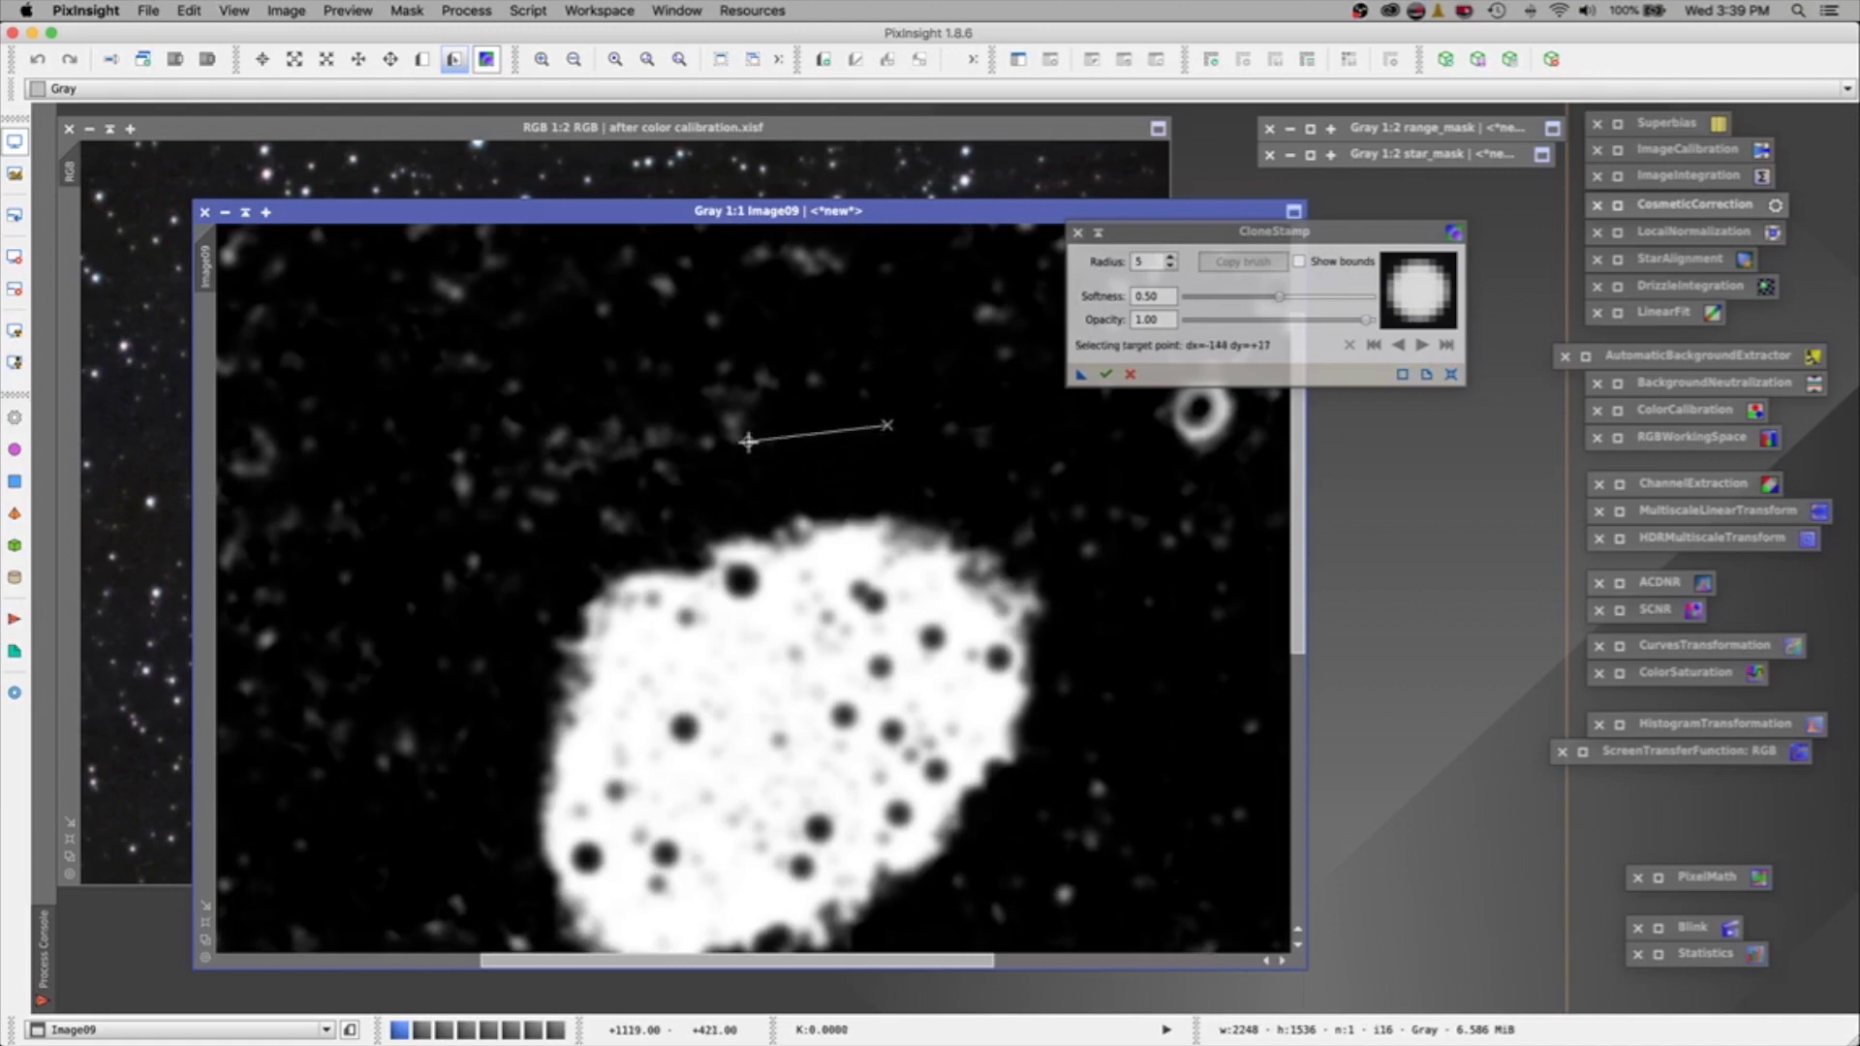
pyautogui.click(730, 437)
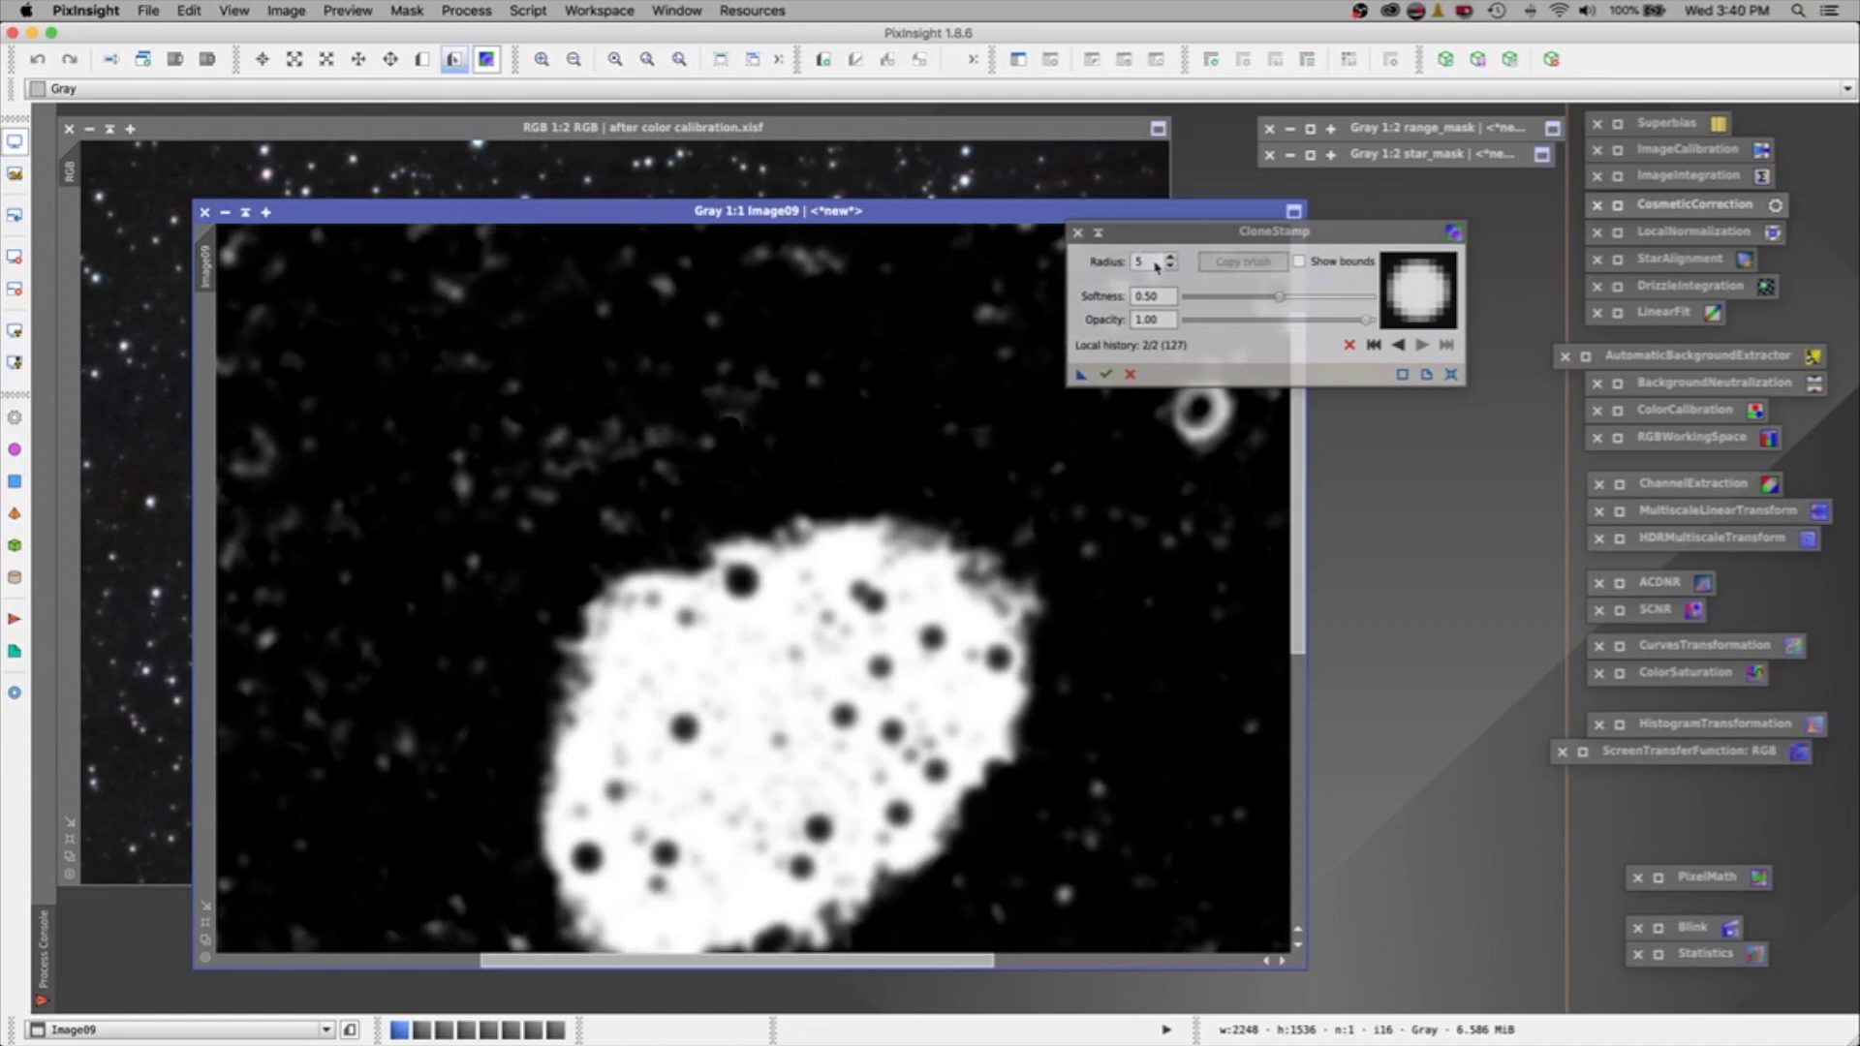
pyautogui.doubleClick(1153, 262)
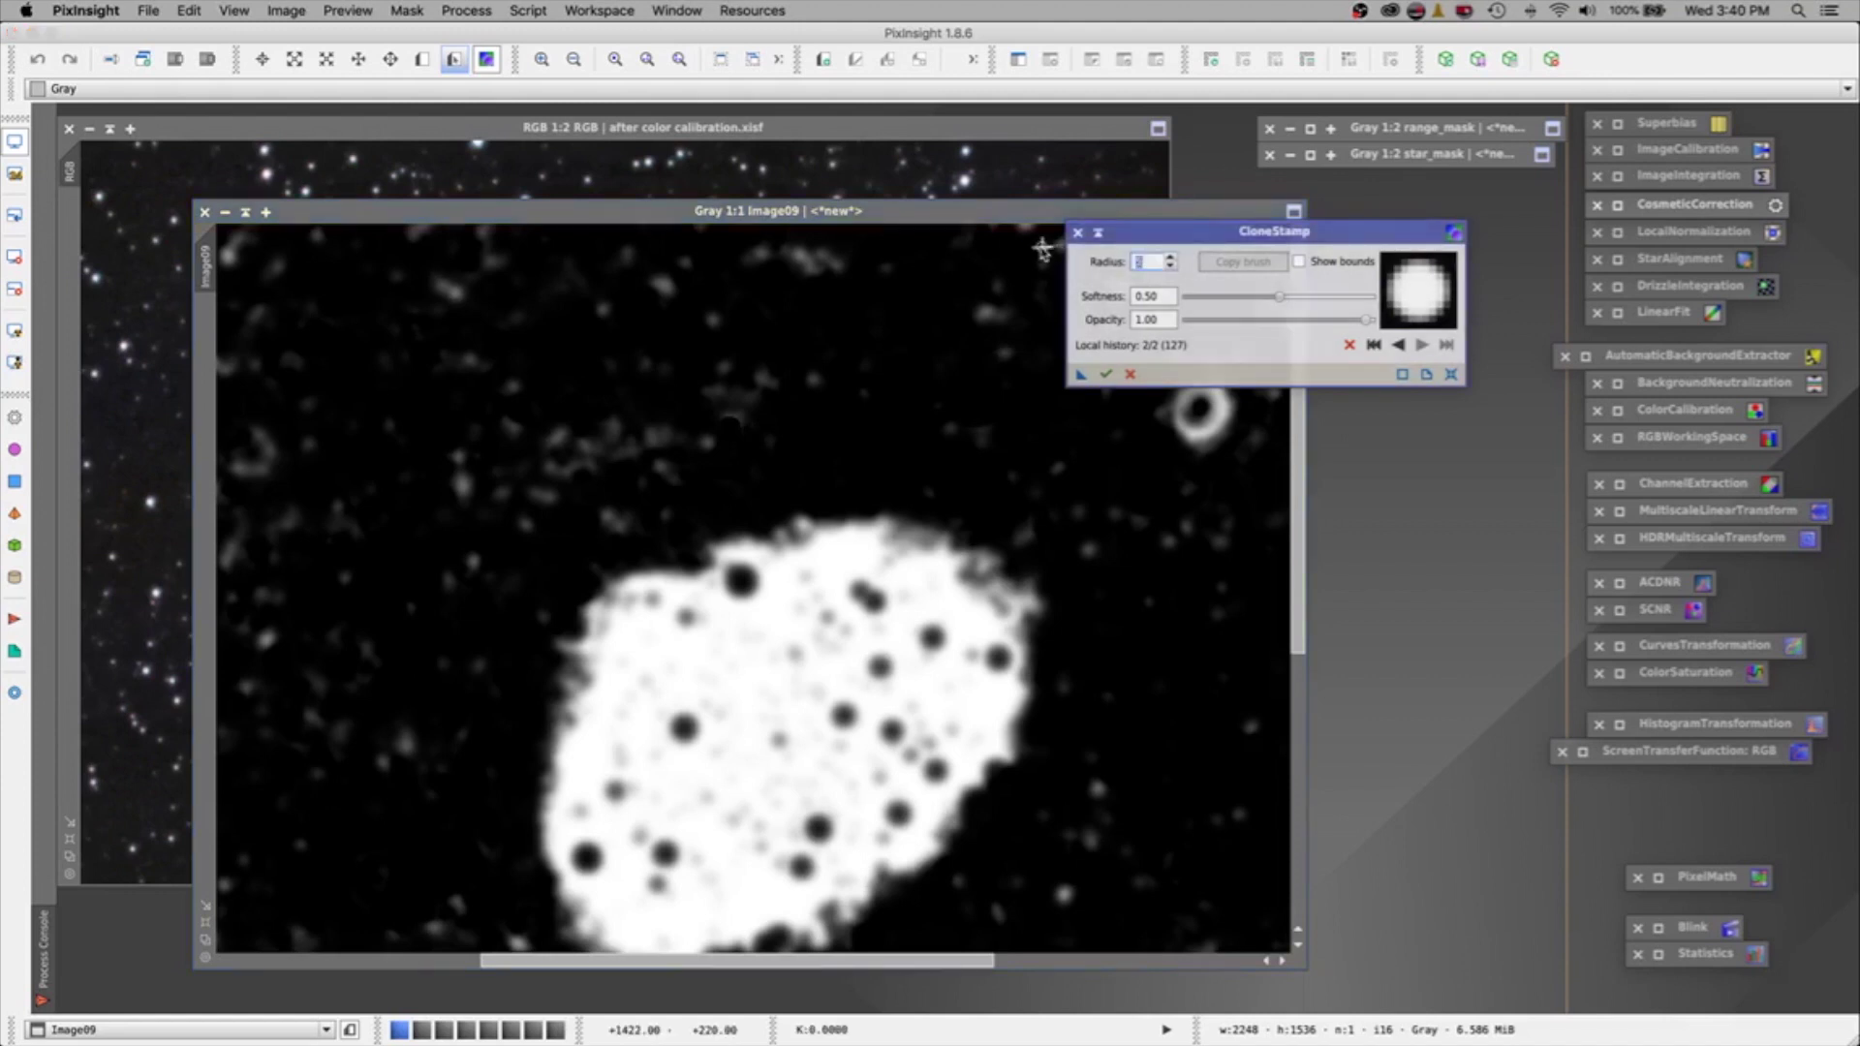
pyautogui.write('0')
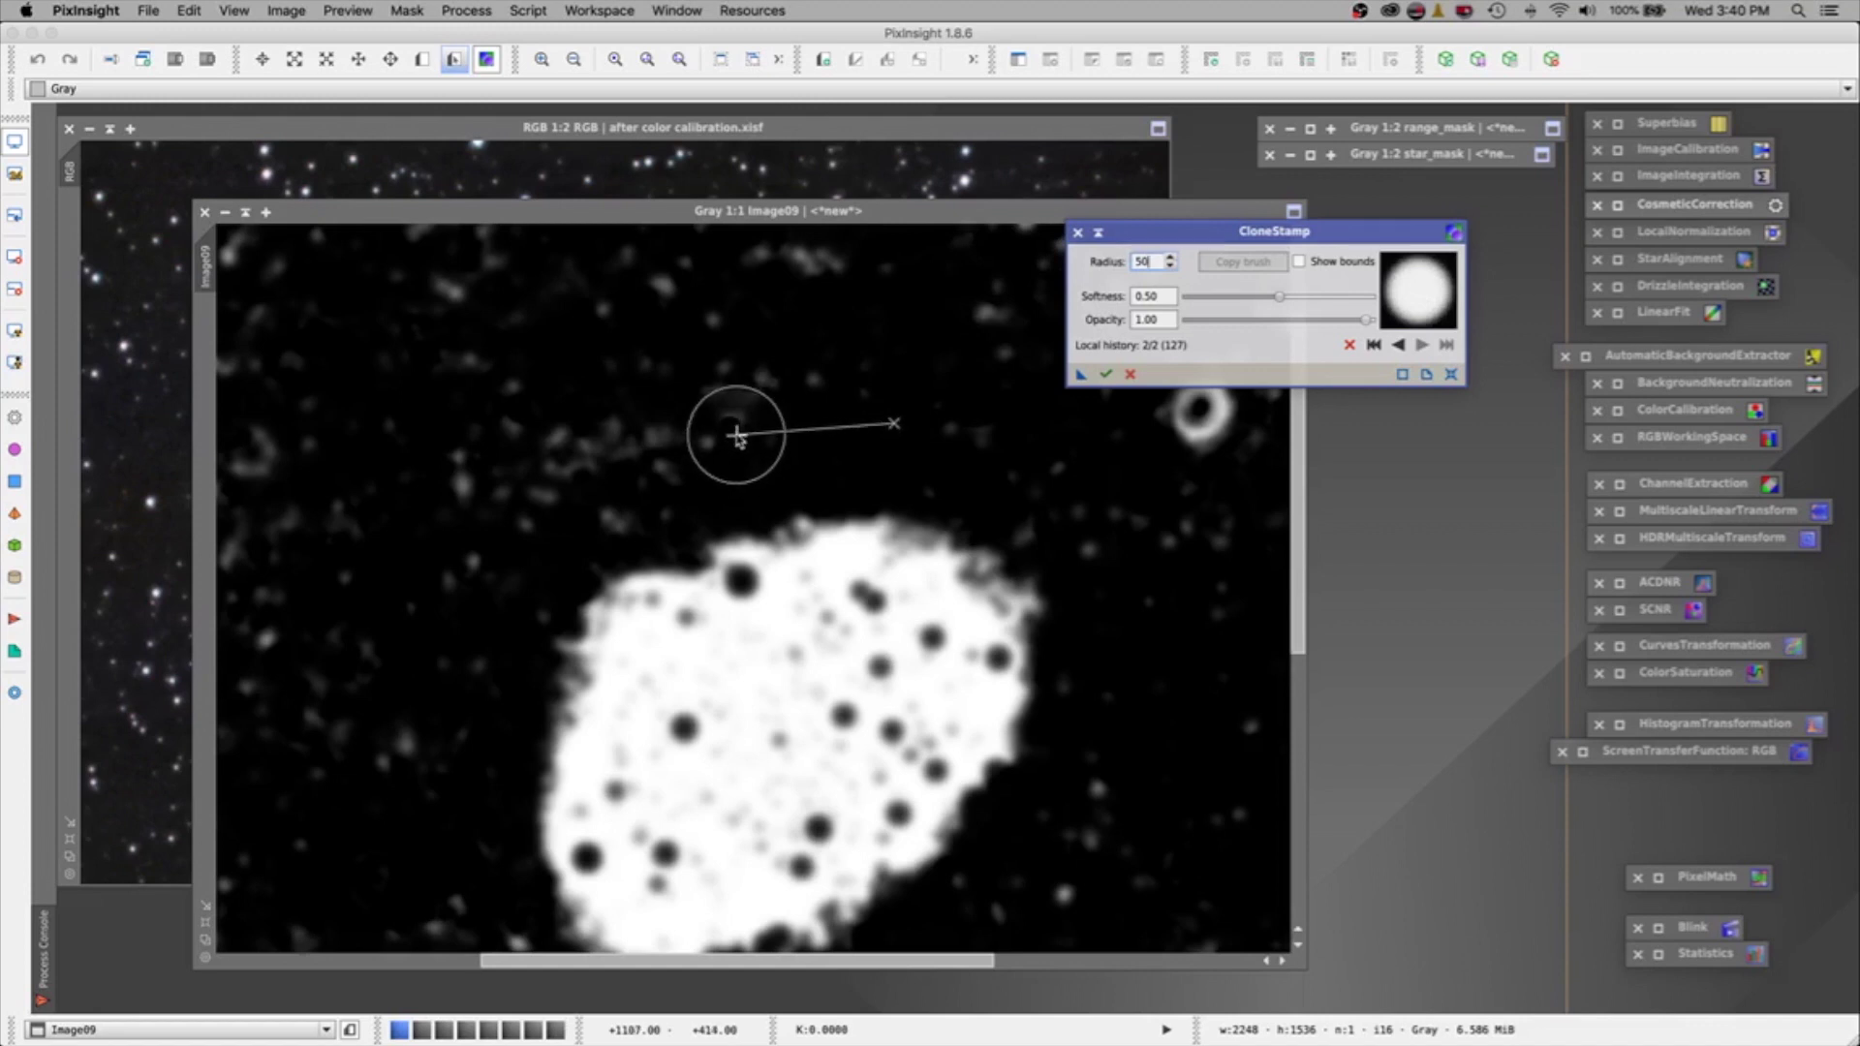
pyautogui.click(737, 438)
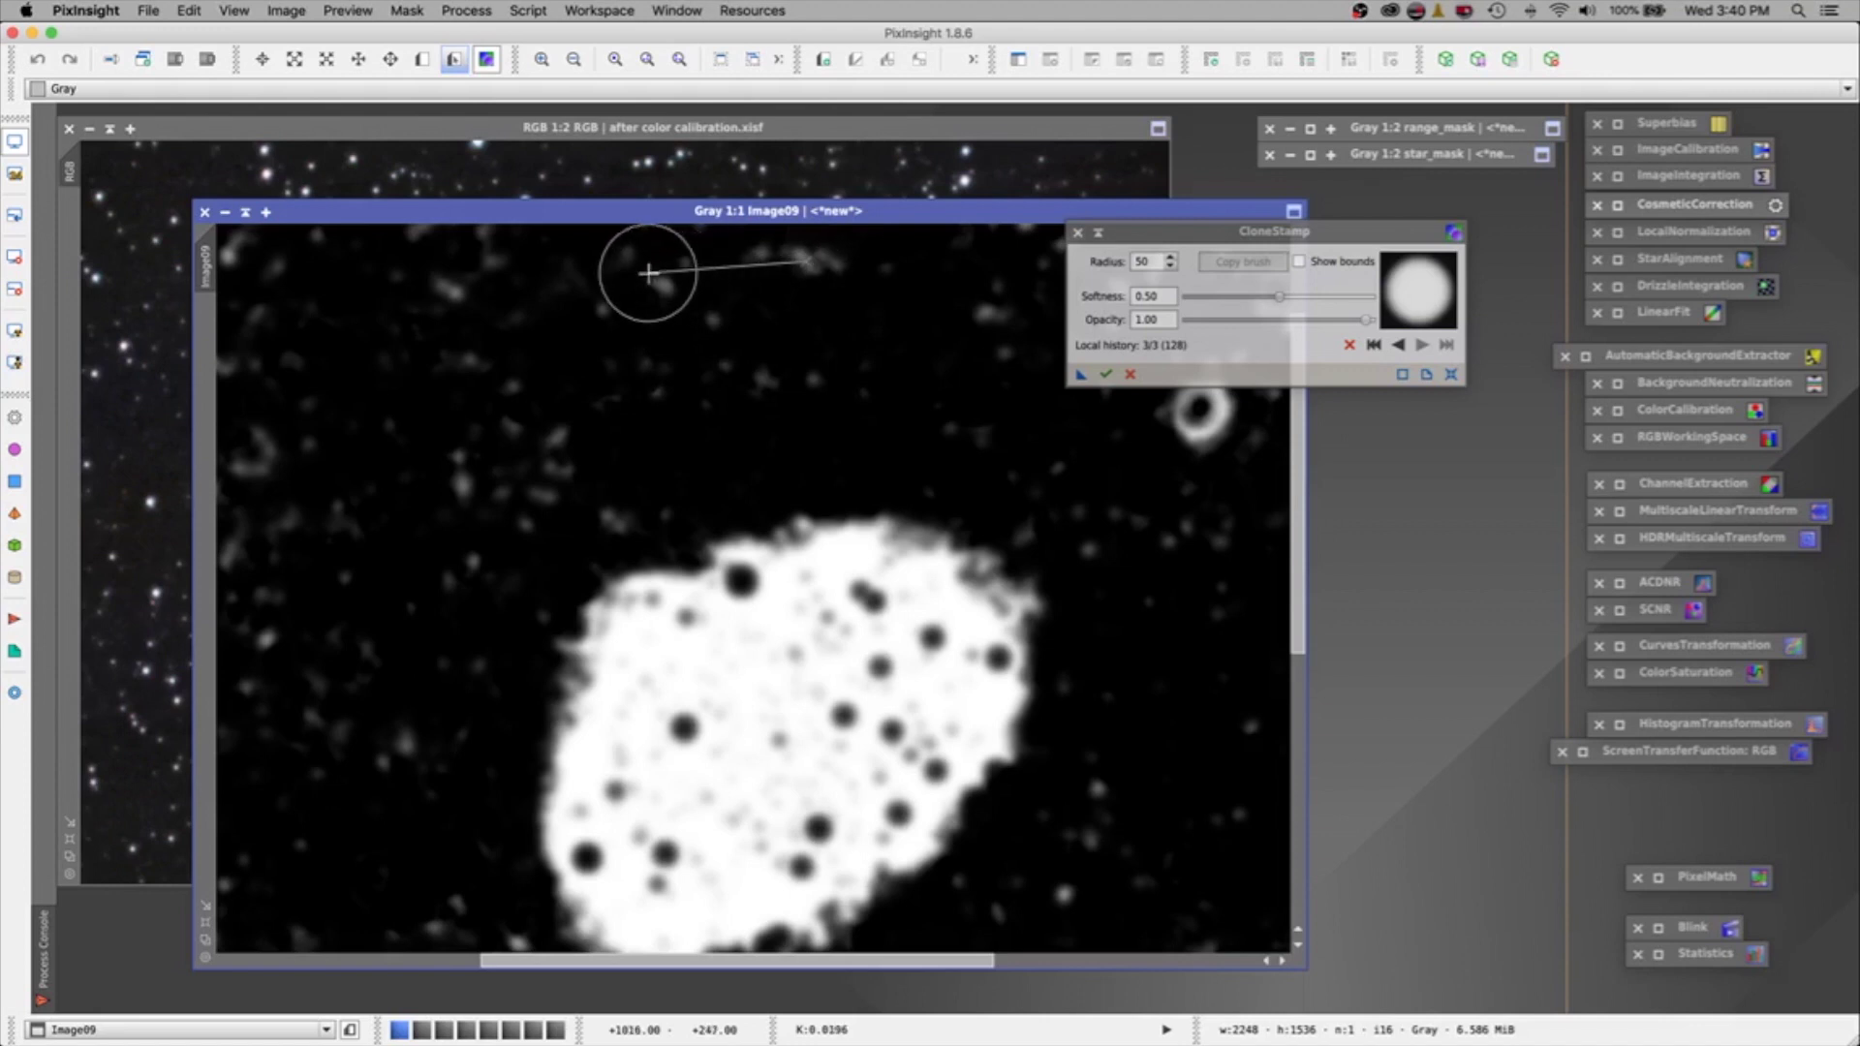
# Stamp over more specks around the nebula, then cancel the active CloneStamp session and discard its strokes.
pyautogui.moveTo(649, 273)
pyautogui.mouseDown()
pyautogui.moveTo(622, 337)
pyautogui.moveTo(646, 359)
pyautogui.moveTo(688, 349)
pyautogui.moveTo(622, 318)
pyautogui.moveTo(558, 323)
pyautogui.moveTo(527, 374)
pyautogui.mouseUp()
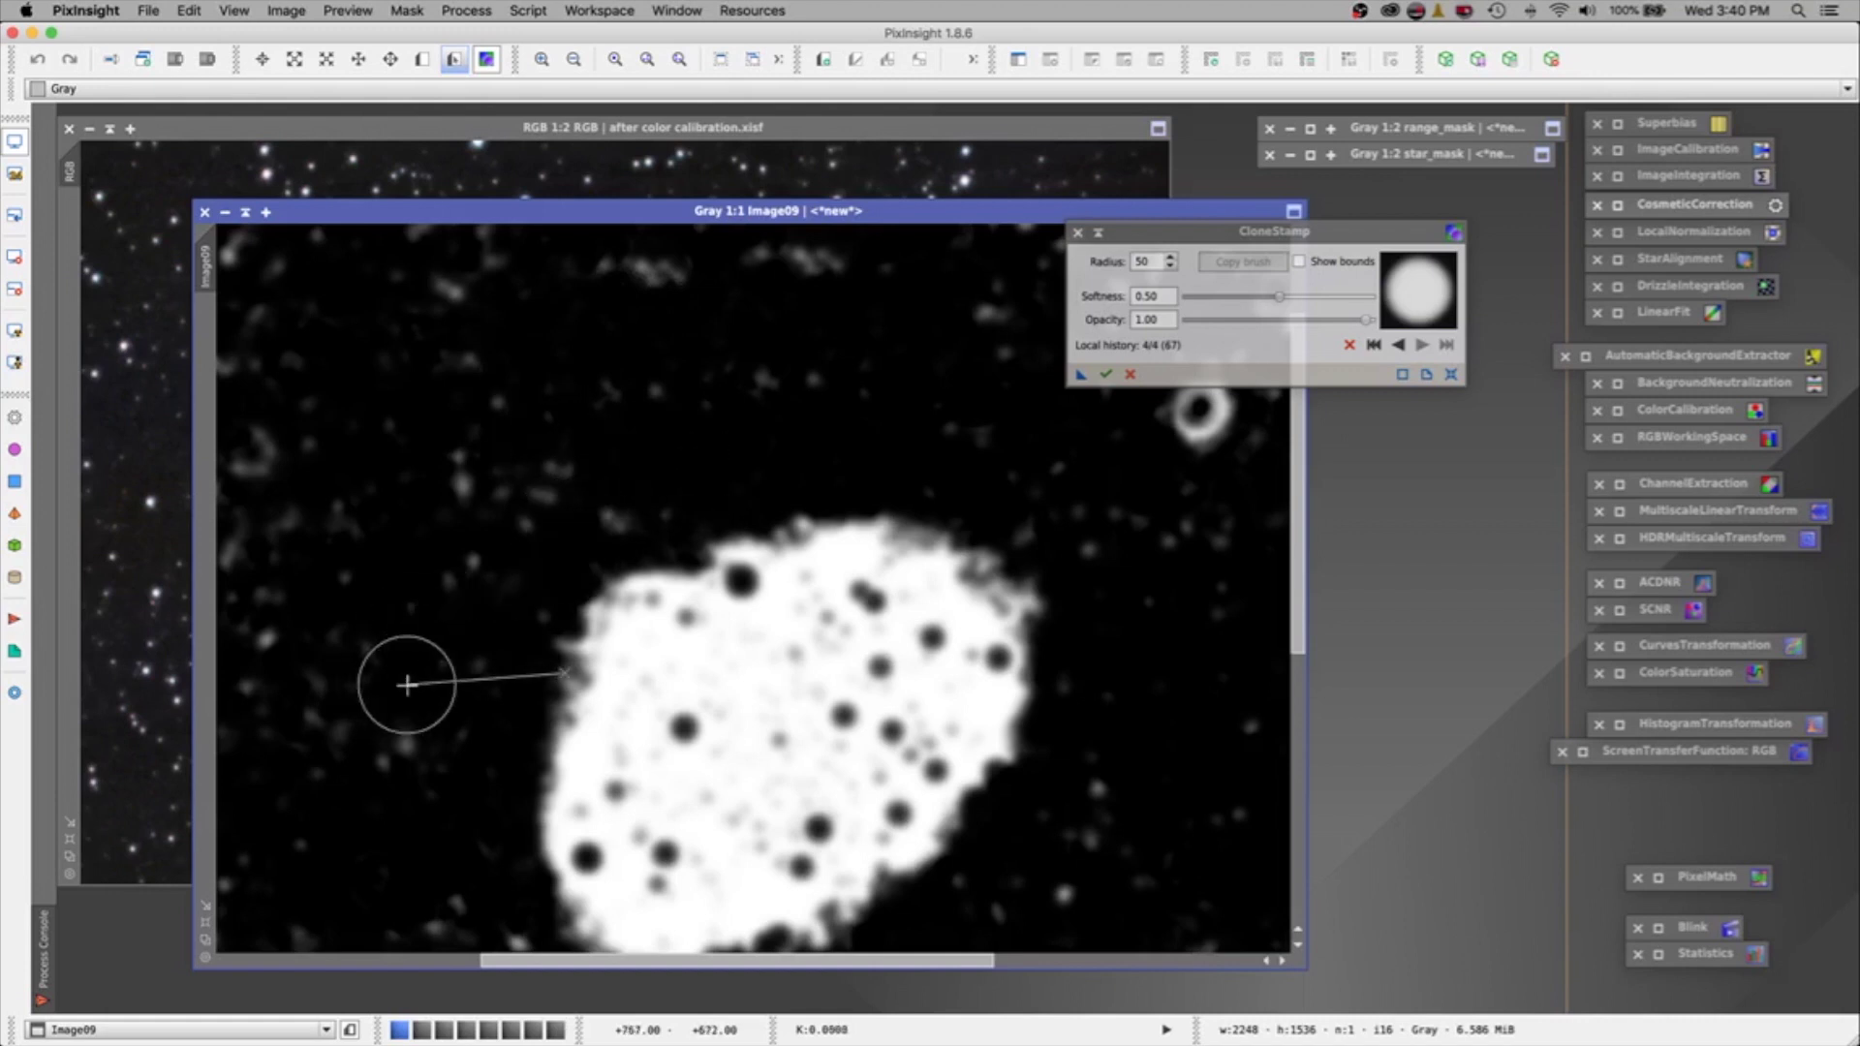
pyautogui.moveTo(453, 700)
pyautogui.mouseDown()
pyautogui.moveTo(432, 644)
pyautogui.moveTo(467, 593)
pyautogui.mouseUp()
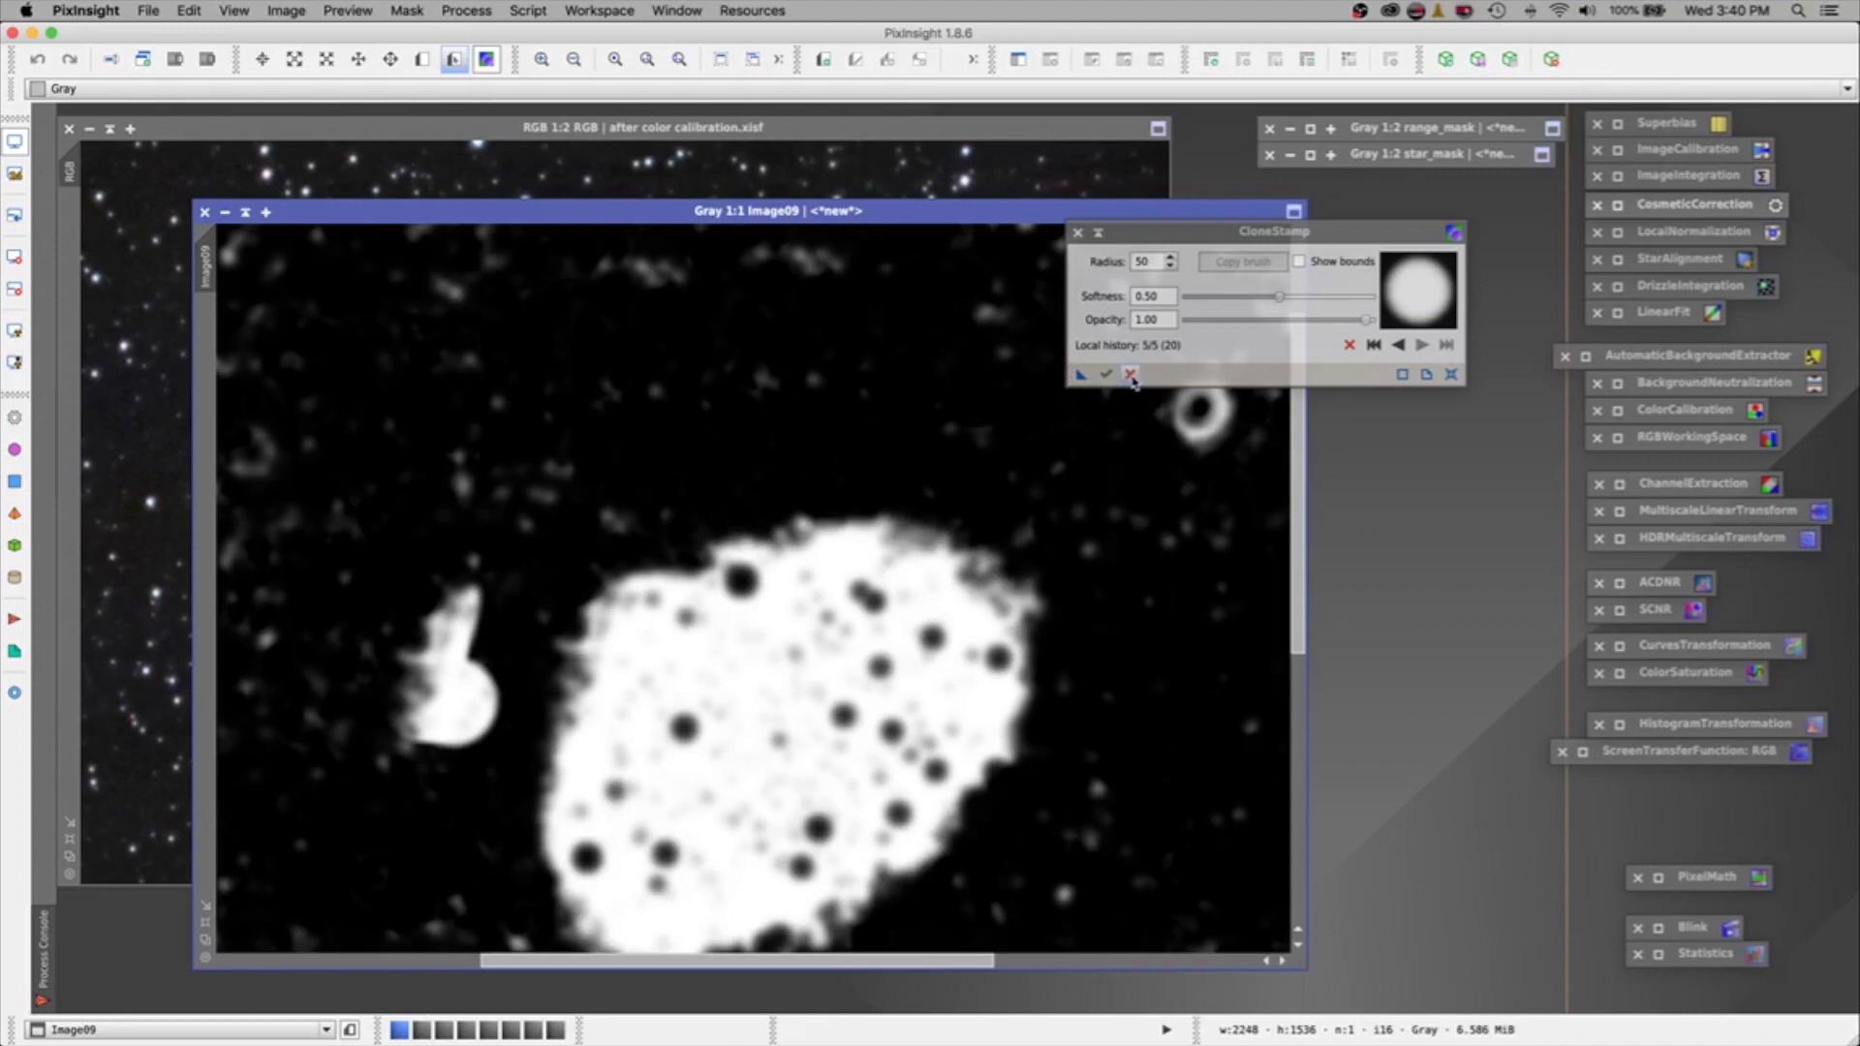
pyautogui.click(1130, 375)
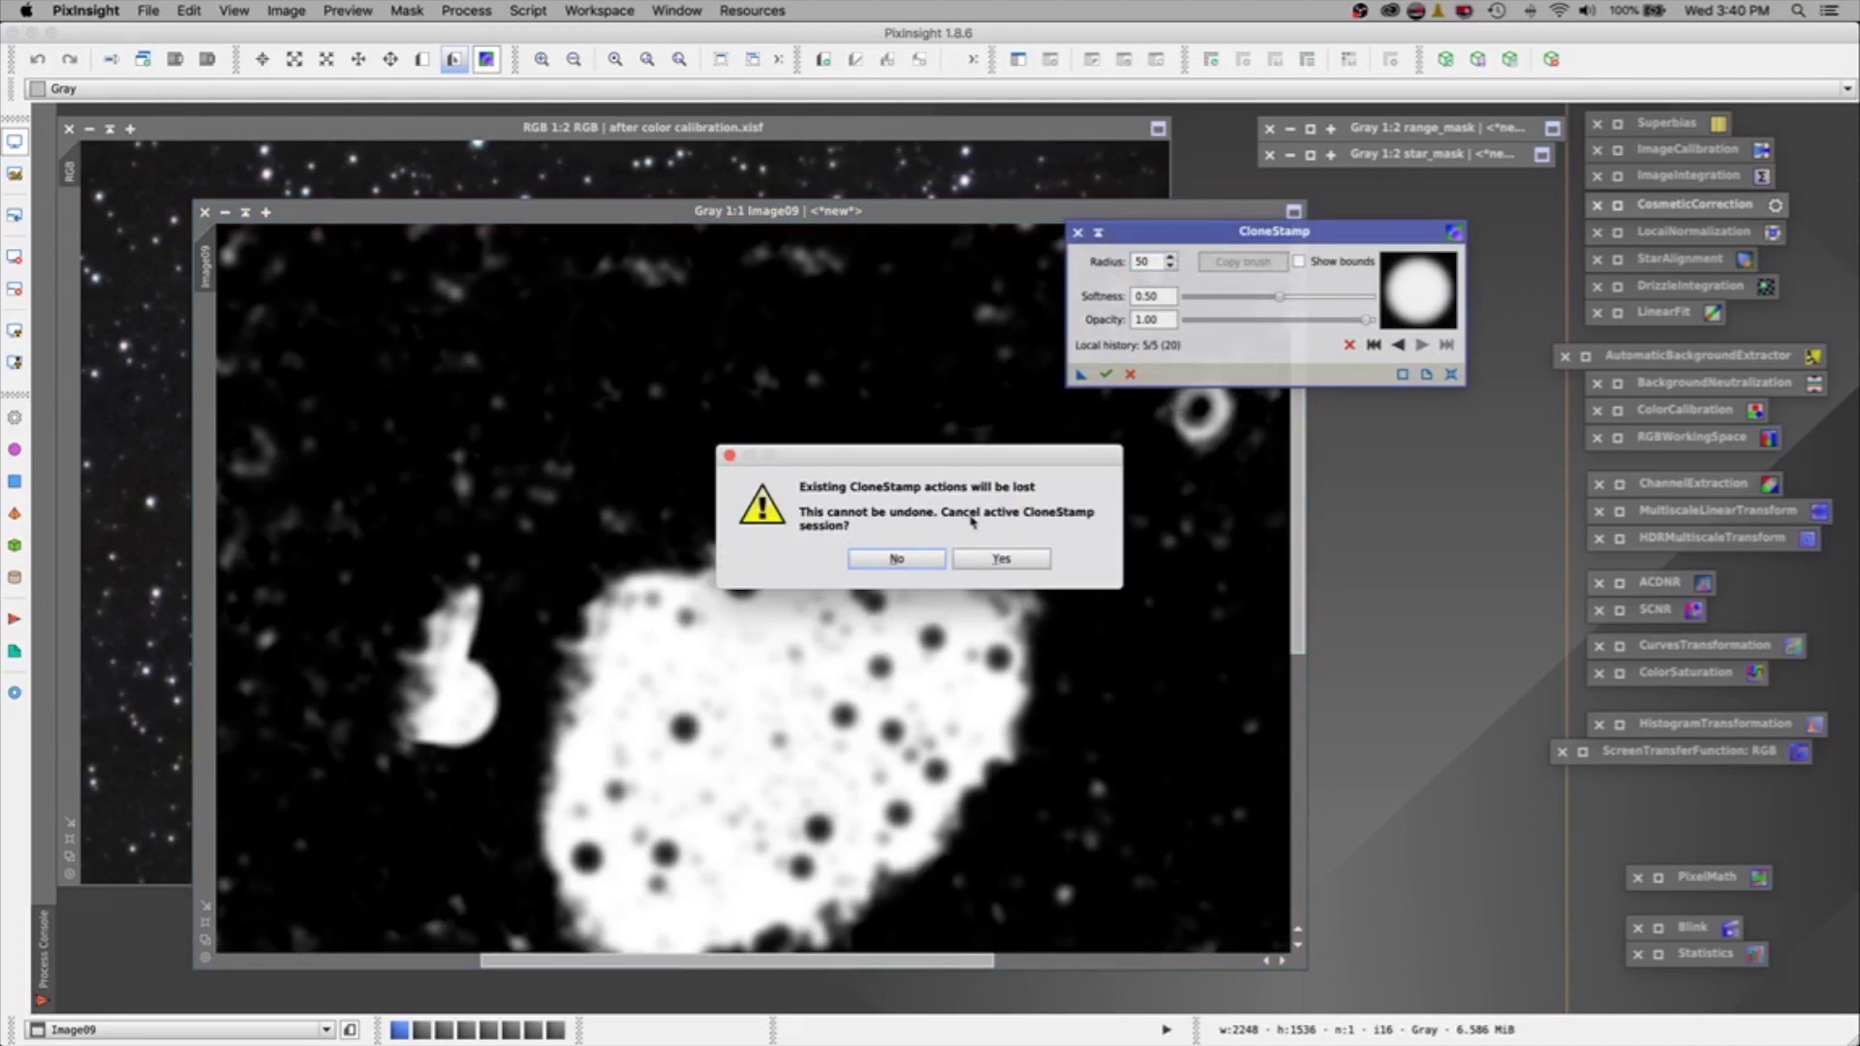
pyautogui.click(1001, 559)
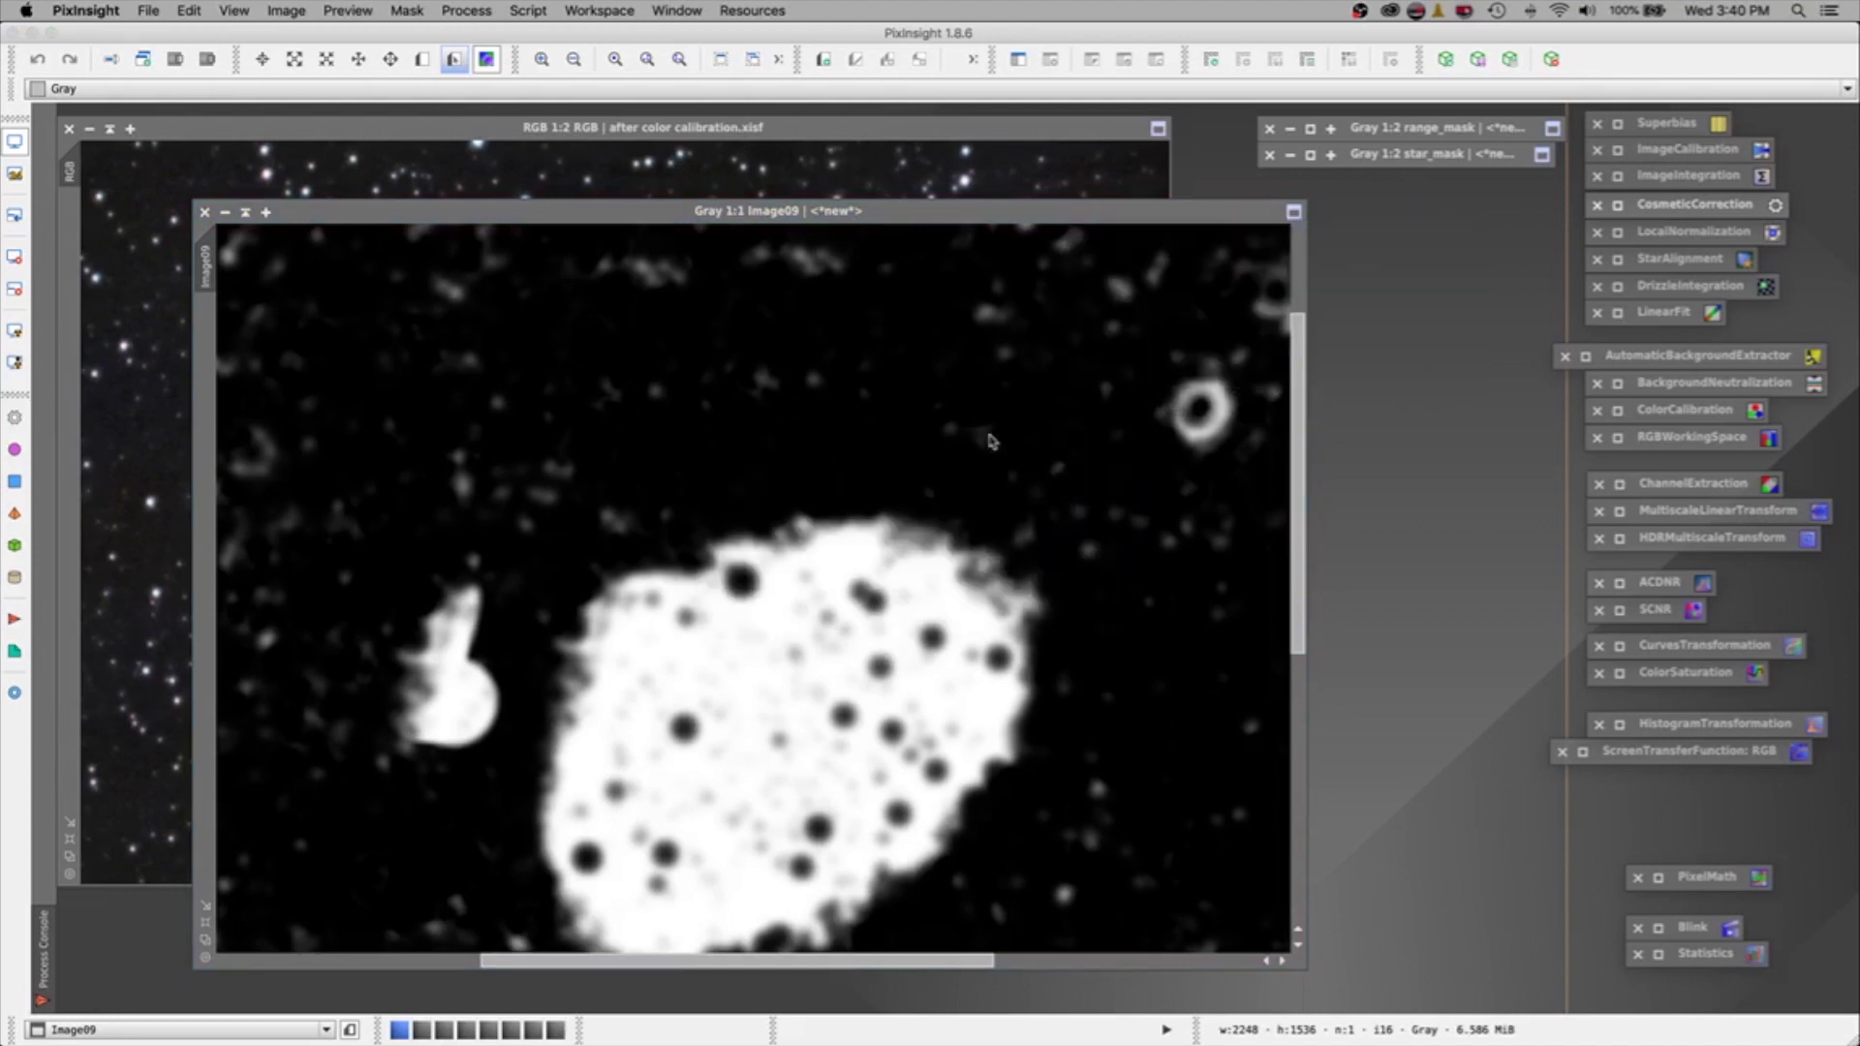
pyautogui.click(1707, 876)
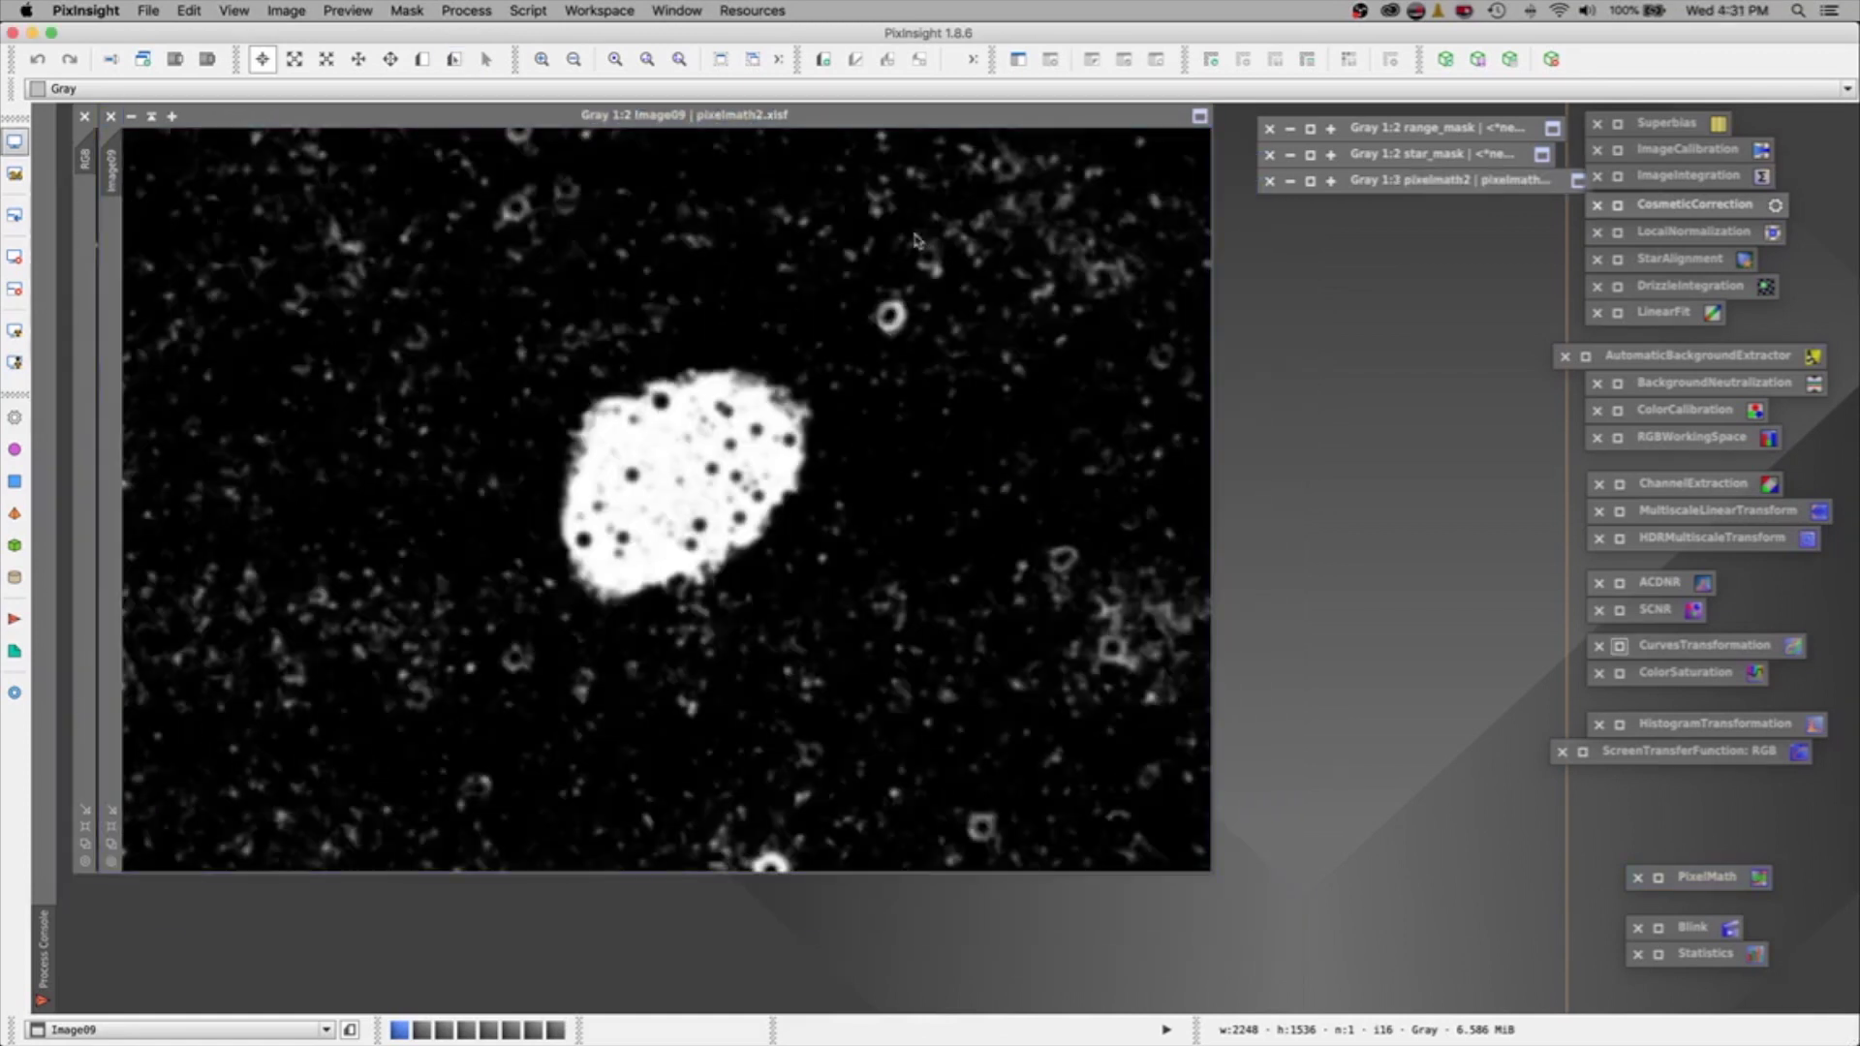
# Save the combined mask in the Edit folder as the TIFF file pixelmath3.tif with 16-bit unsigned integer samples and no compression.
pyautogui.click(915, 240)
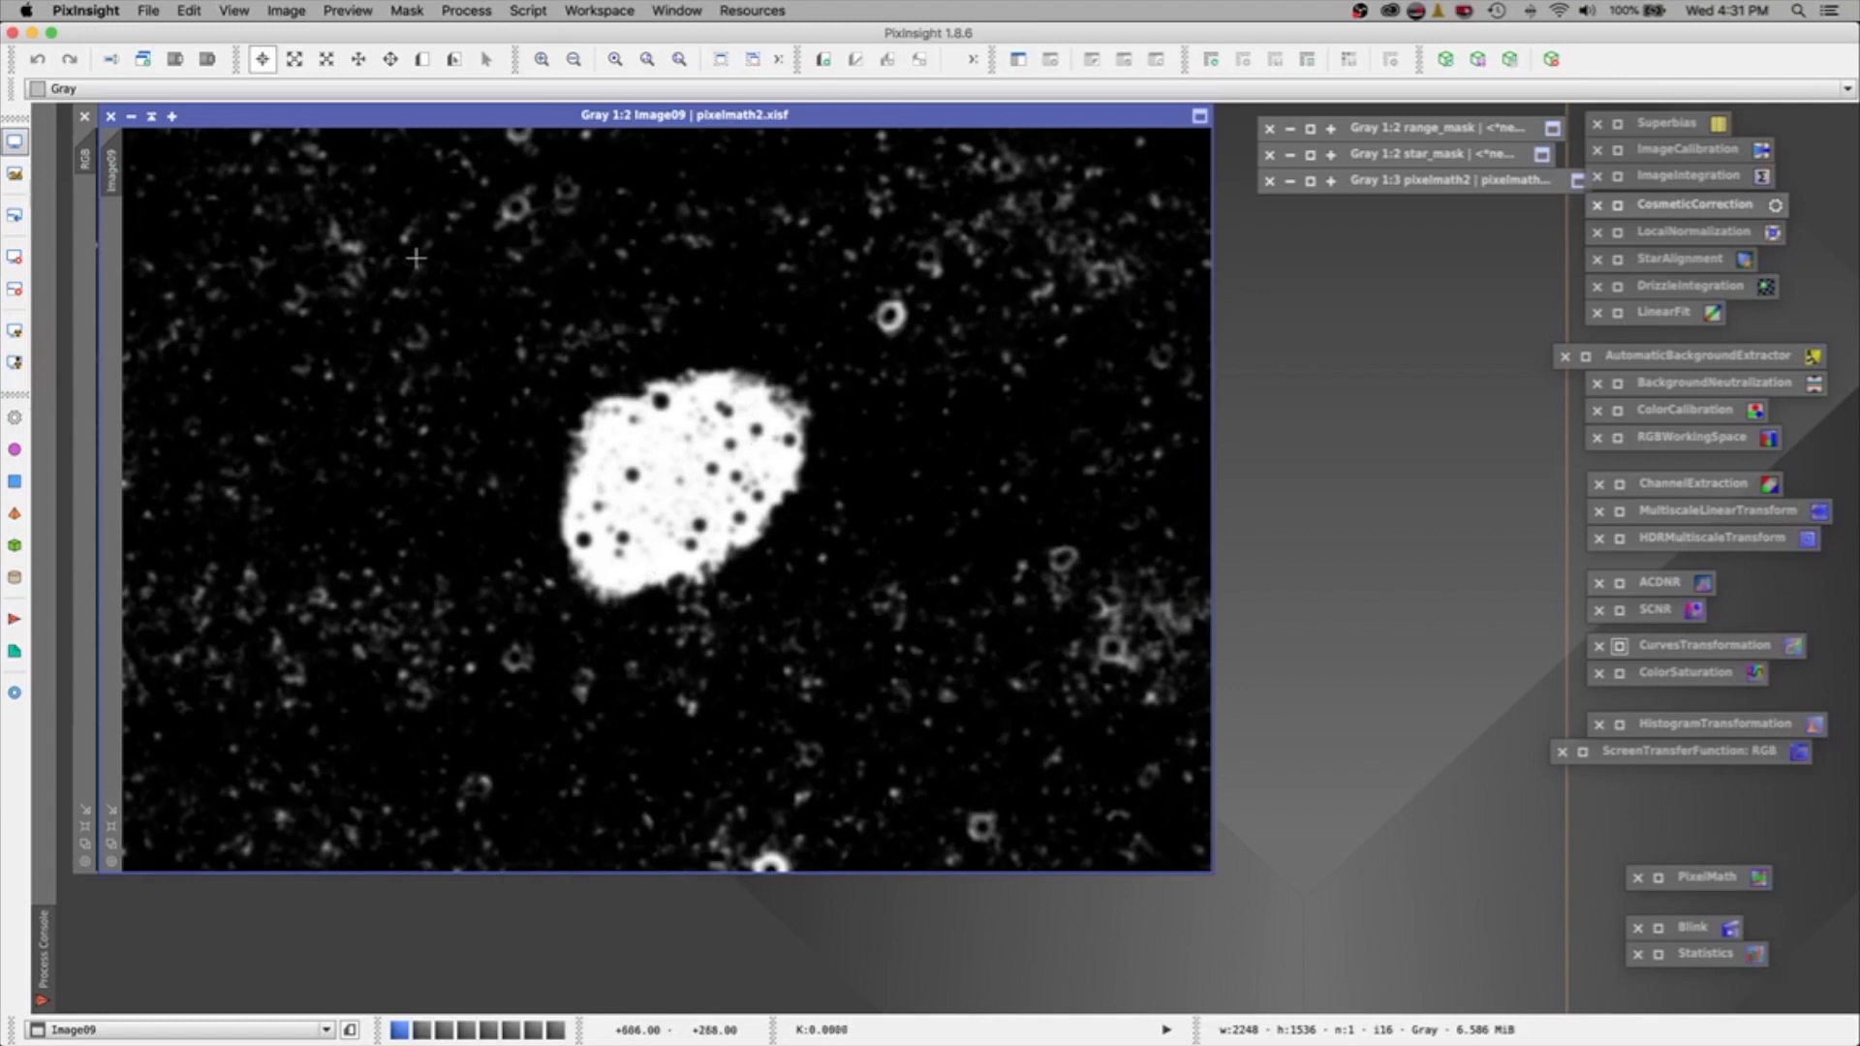
pyautogui.click(148, 12)
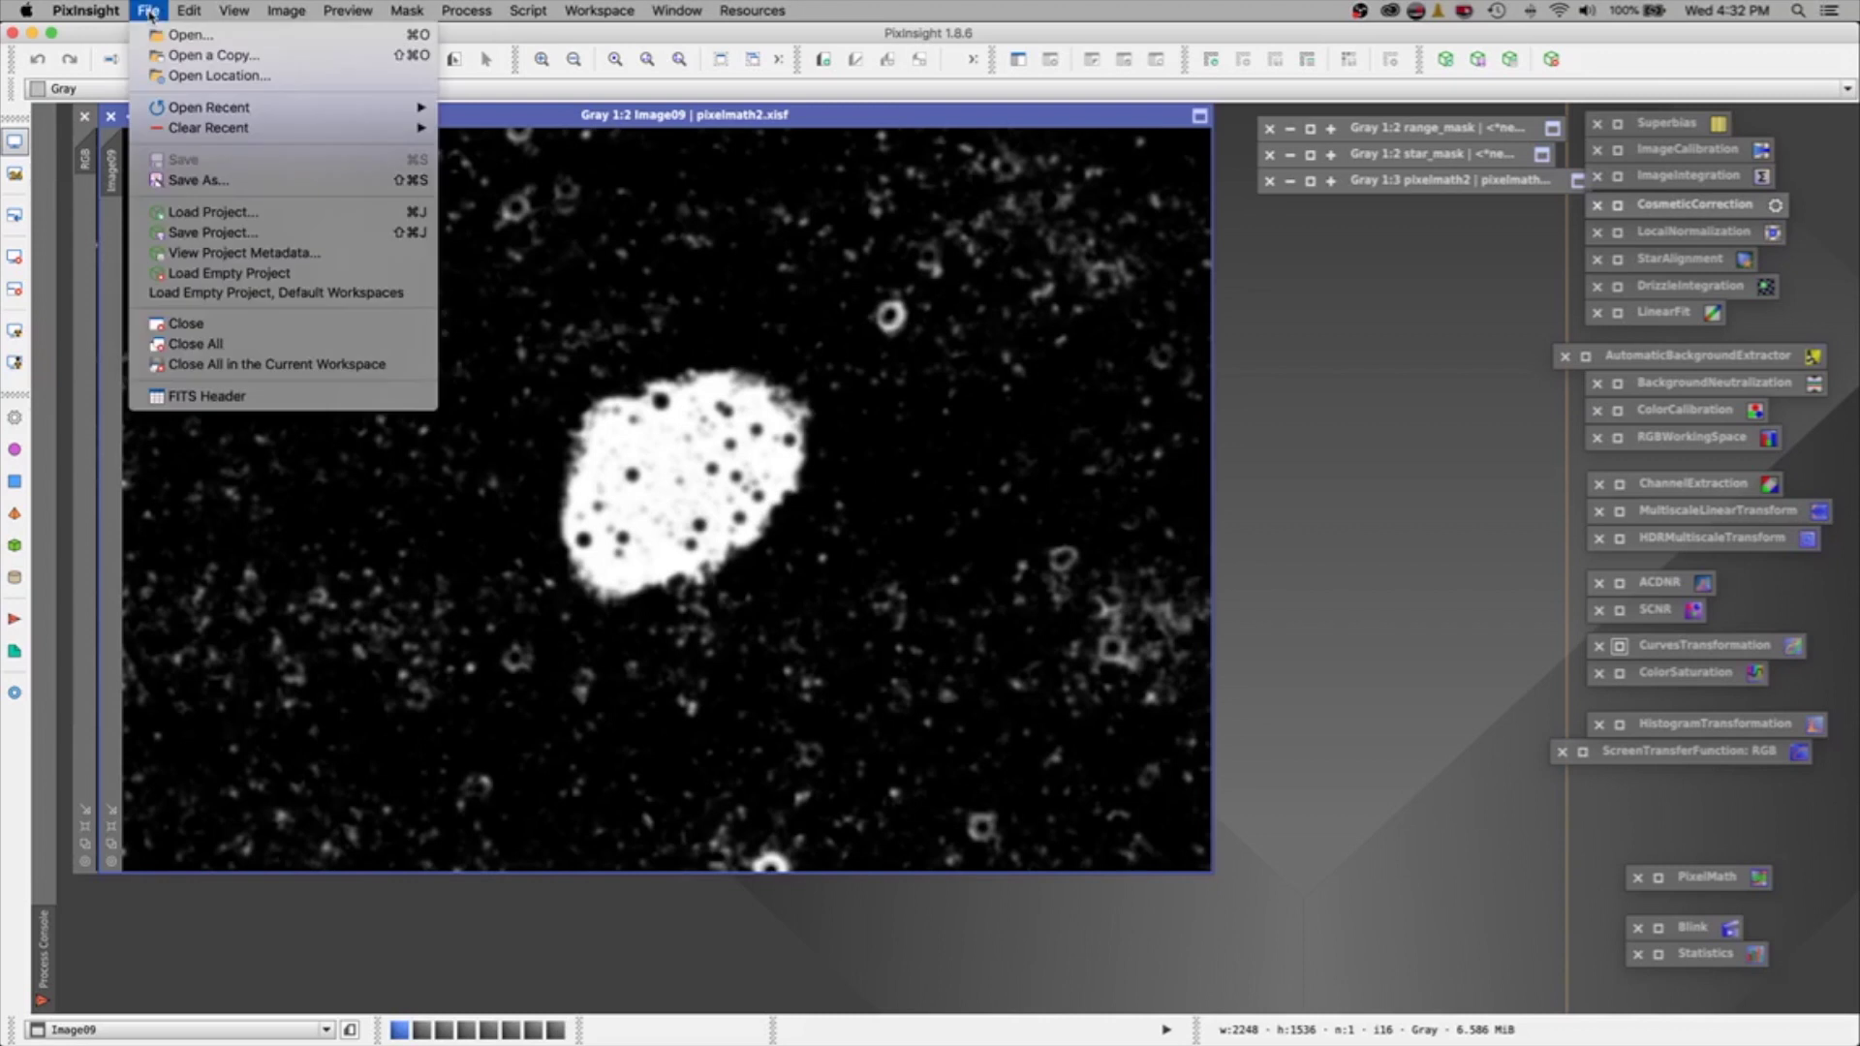
pyautogui.click(219, 182)
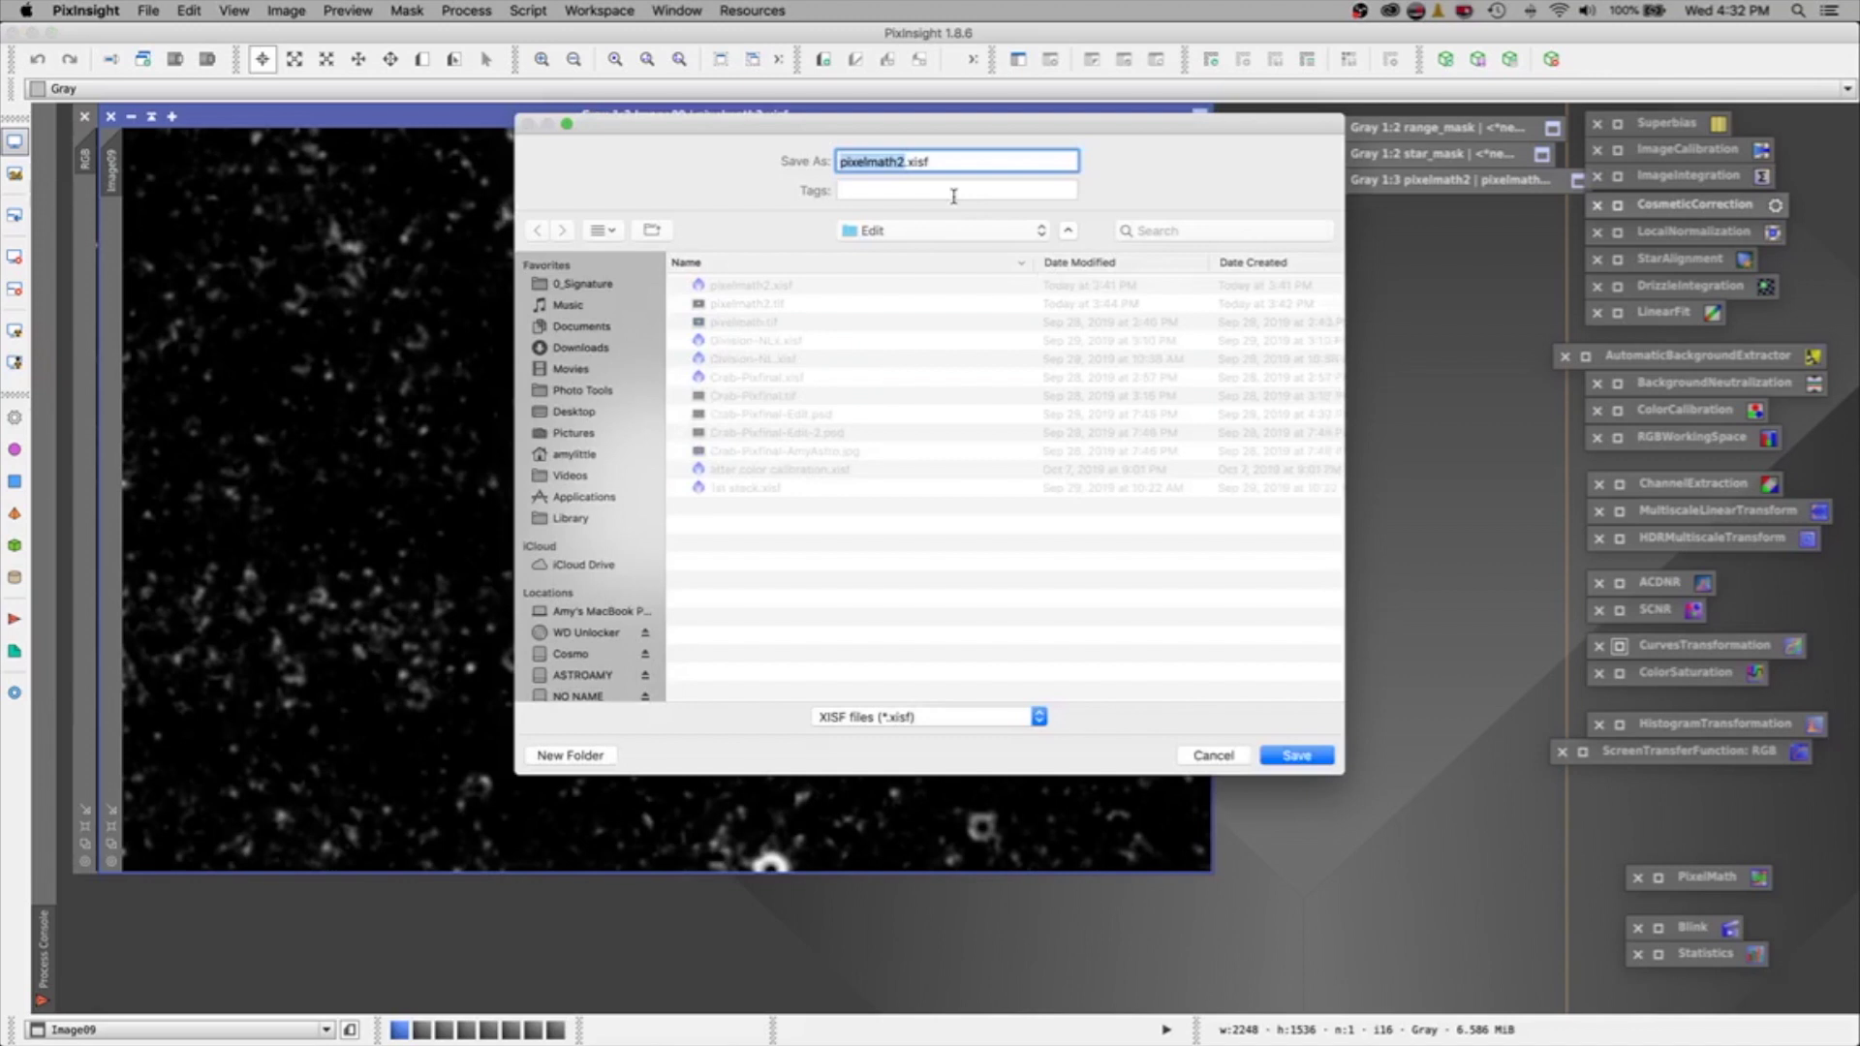
pyautogui.click(912, 719)
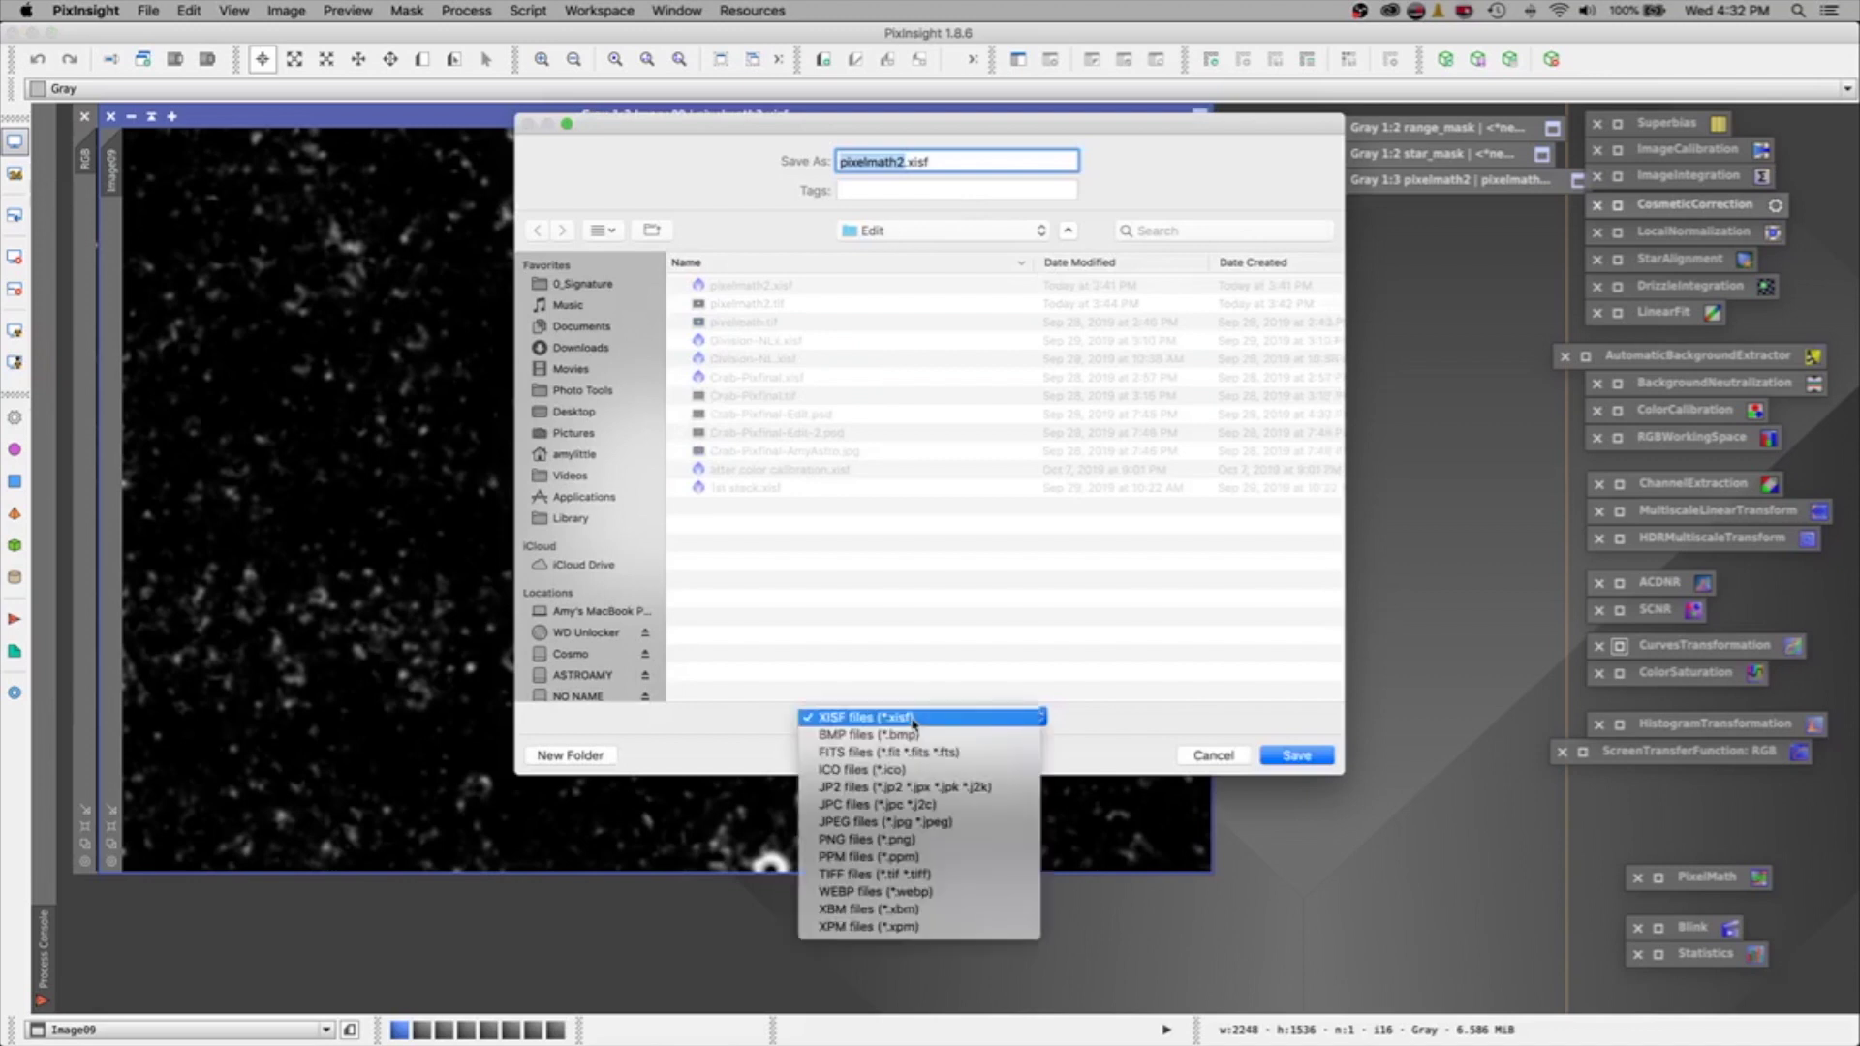
pyautogui.click(886, 872)
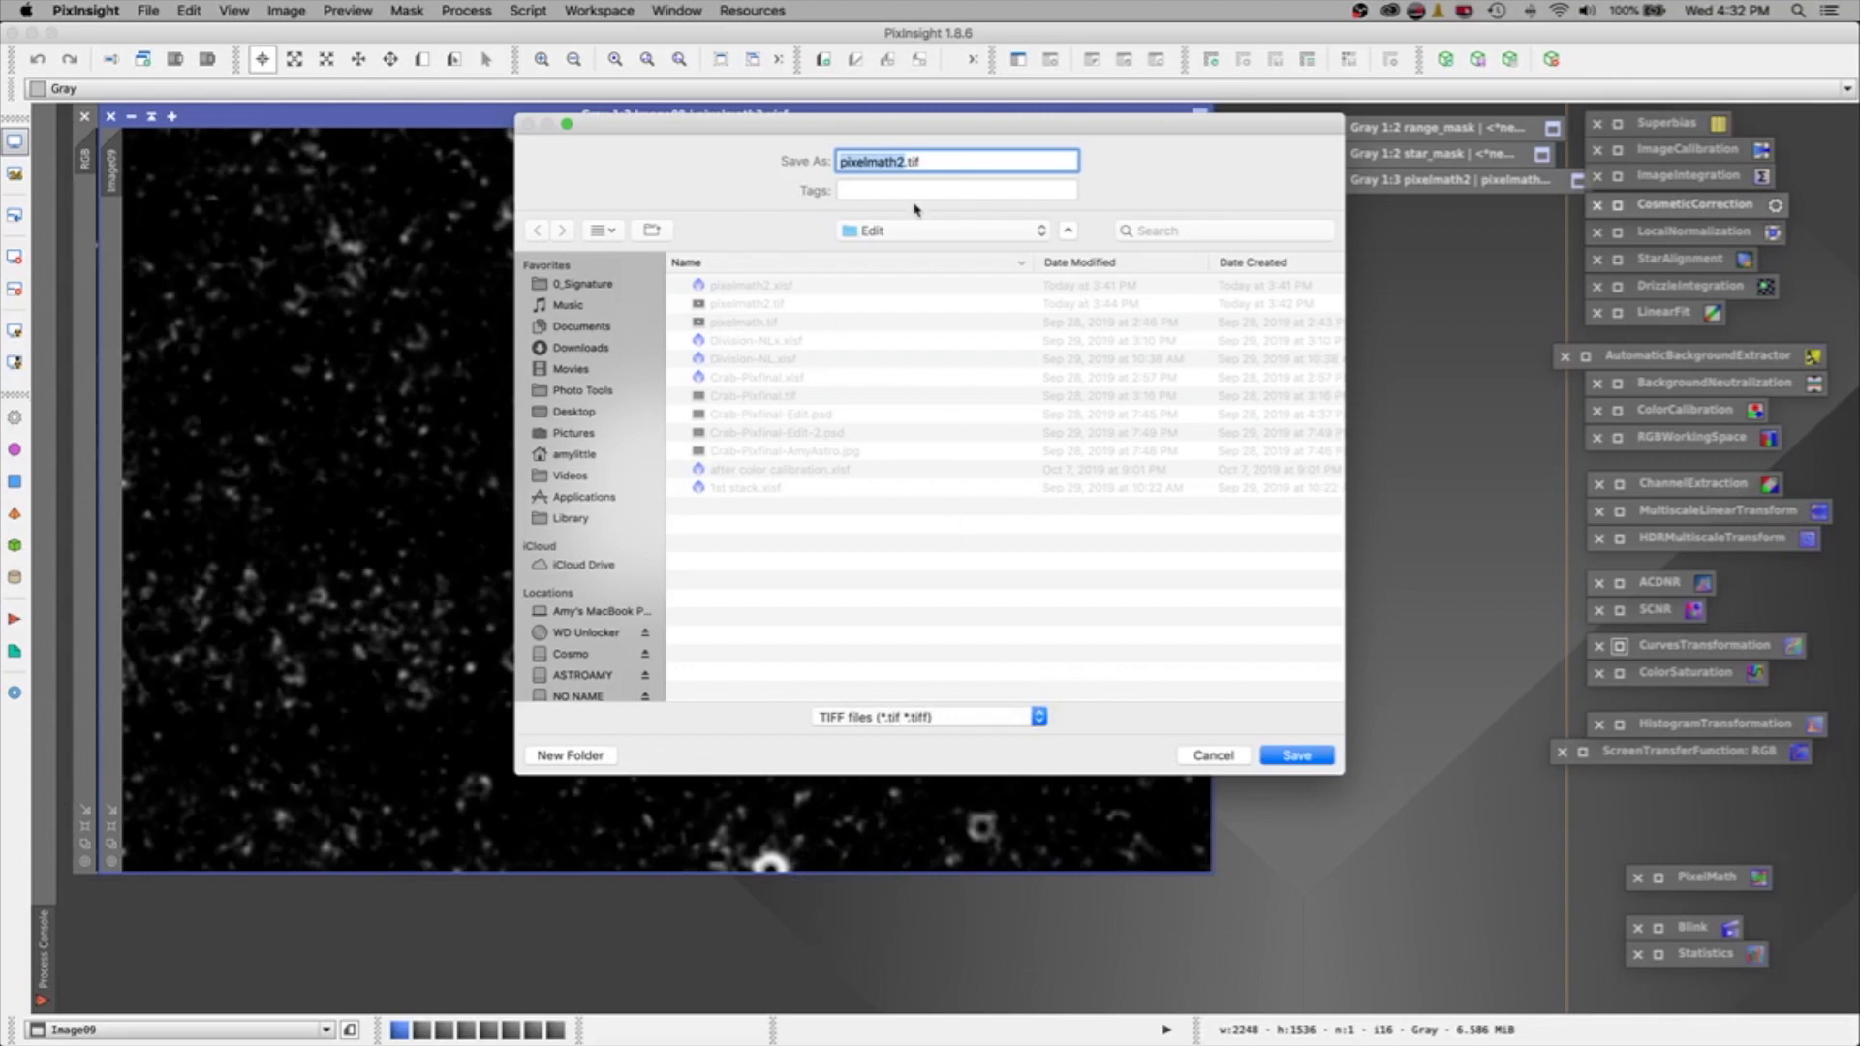
pyautogui.click(900, 161)
pyautogui.click(1299, 764)
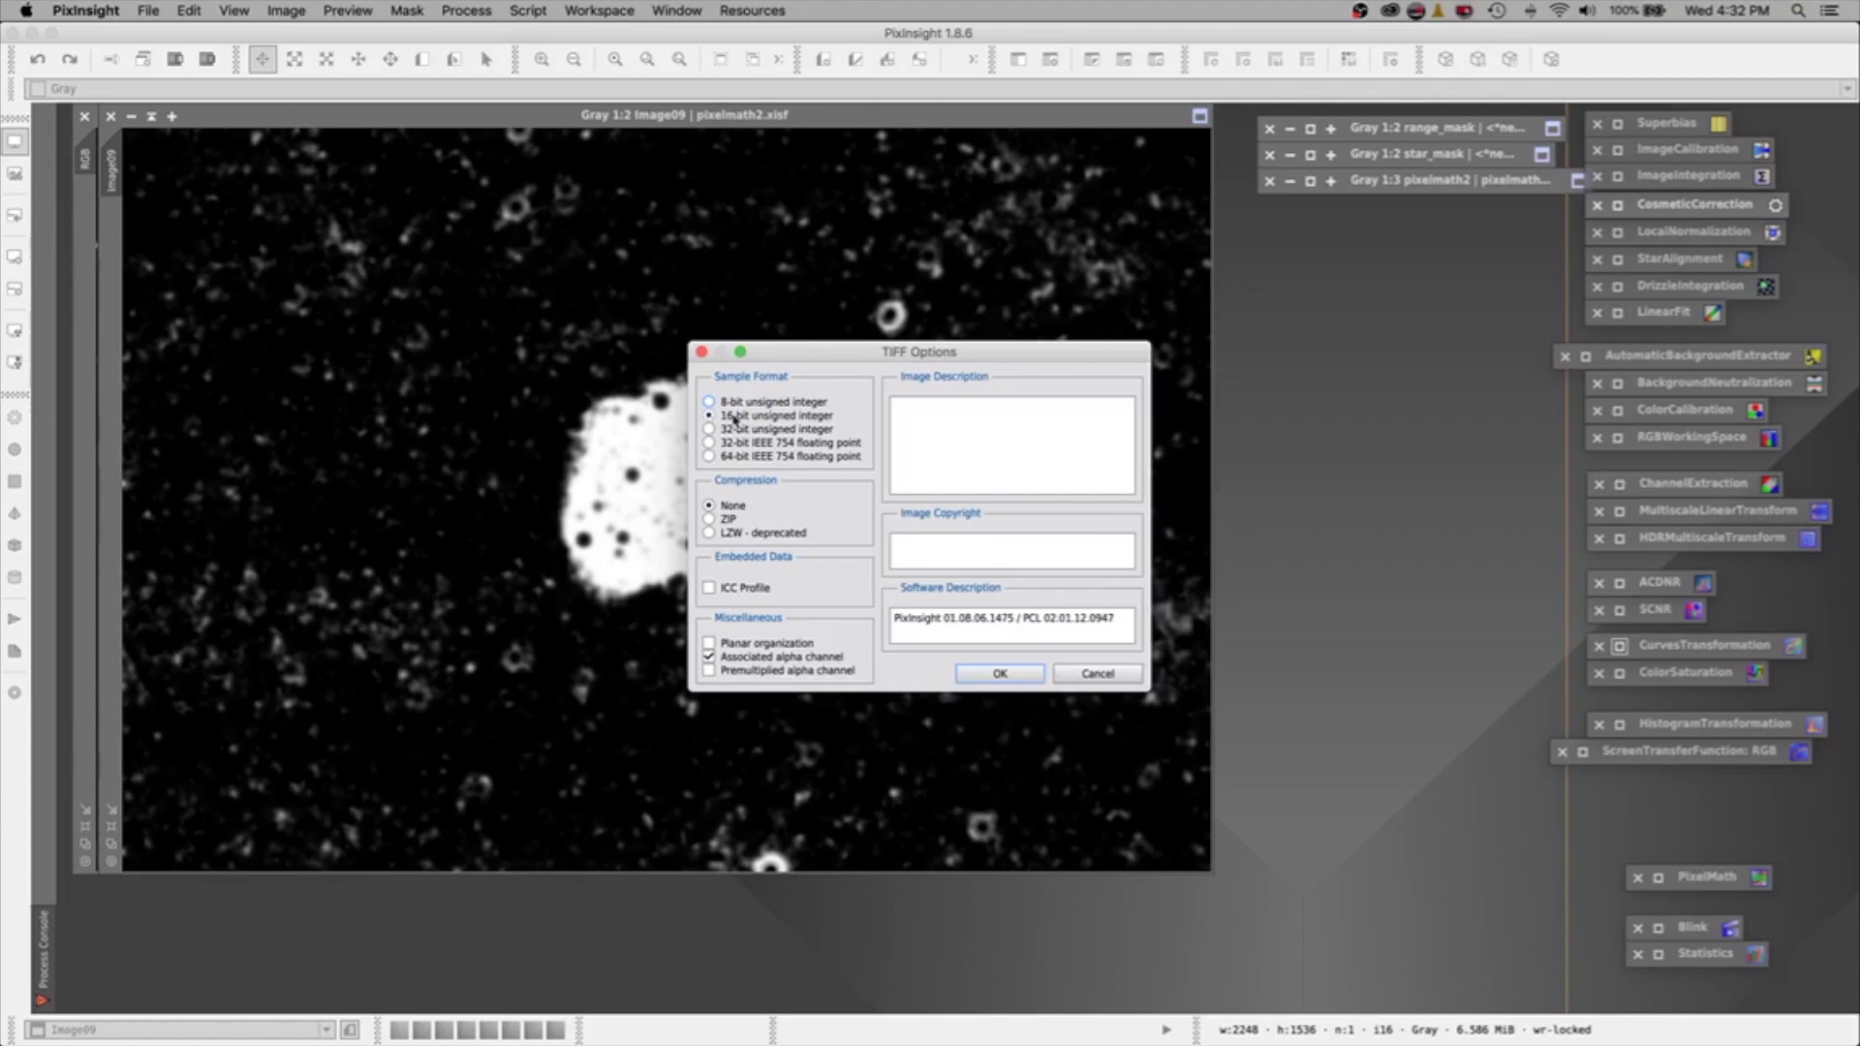
pyautogui.click(989, 672)
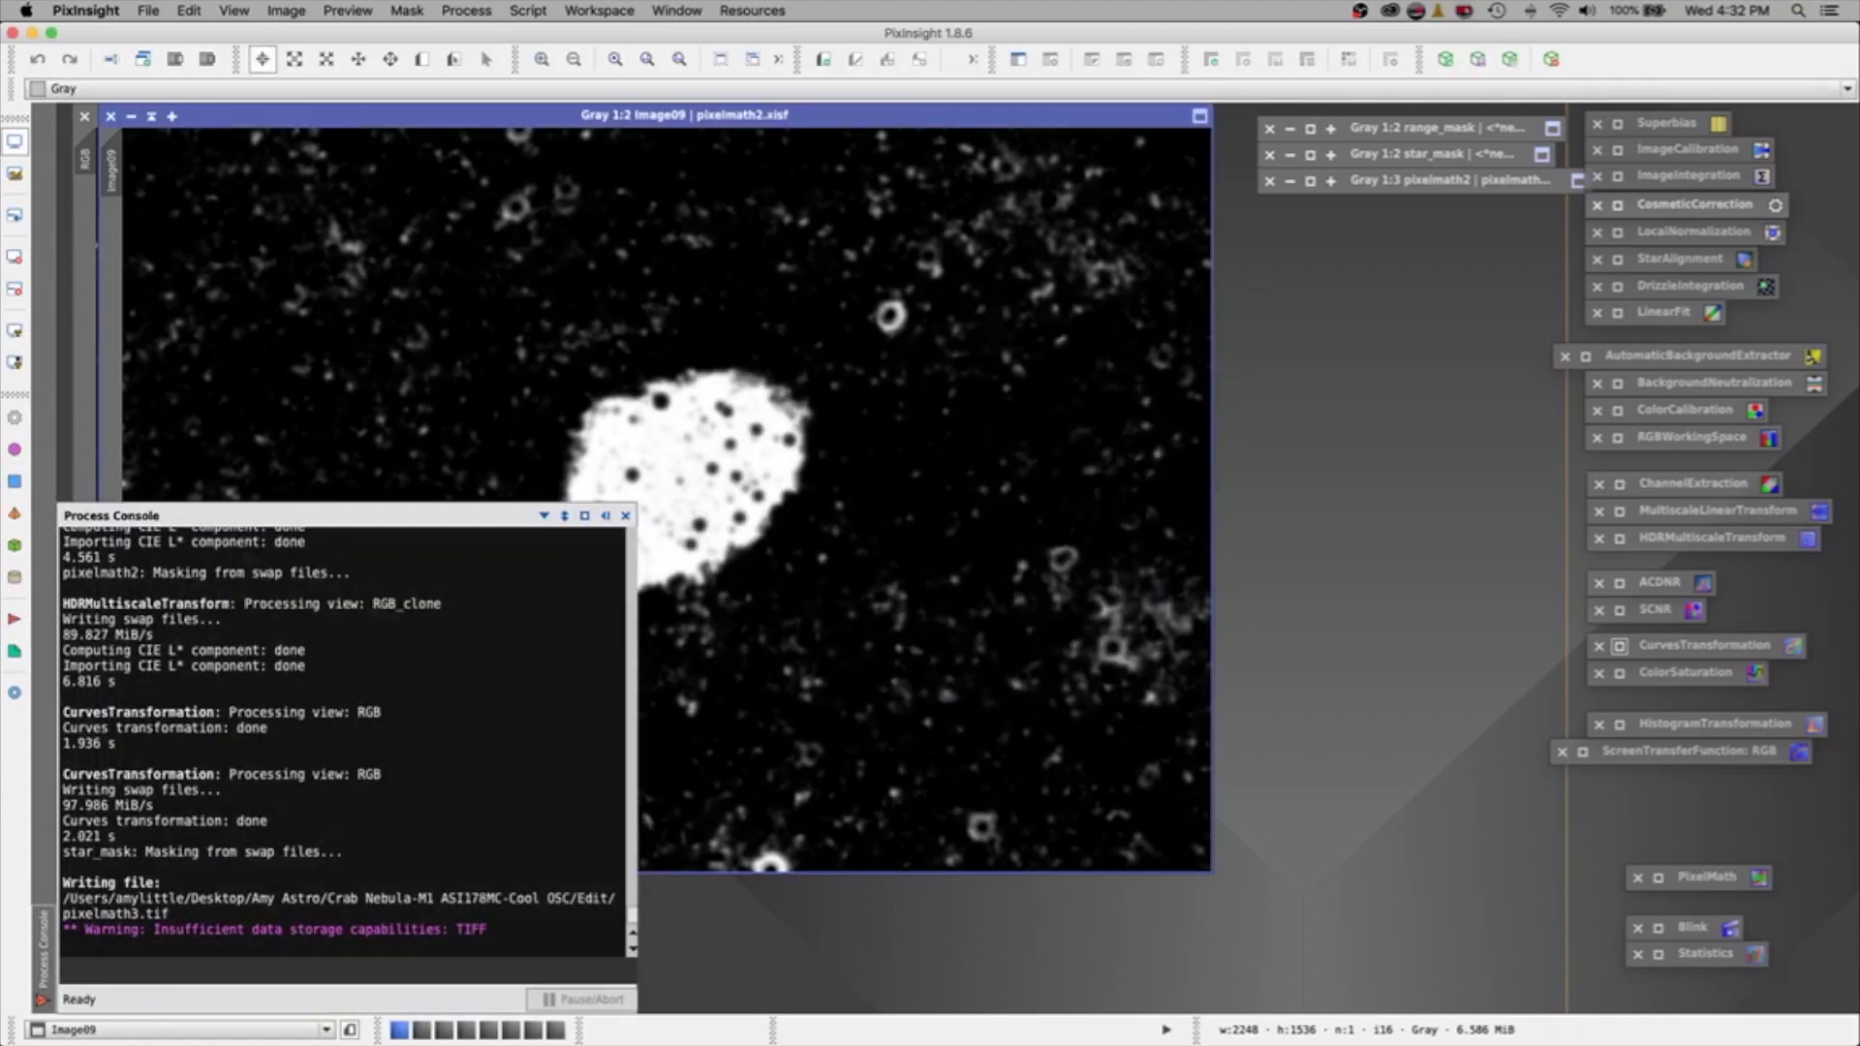
# Switch to Photoshop and open pixelmath3.tif, leaving its missing grayscale profile as is.
pyautogui.click(1057, 1037)
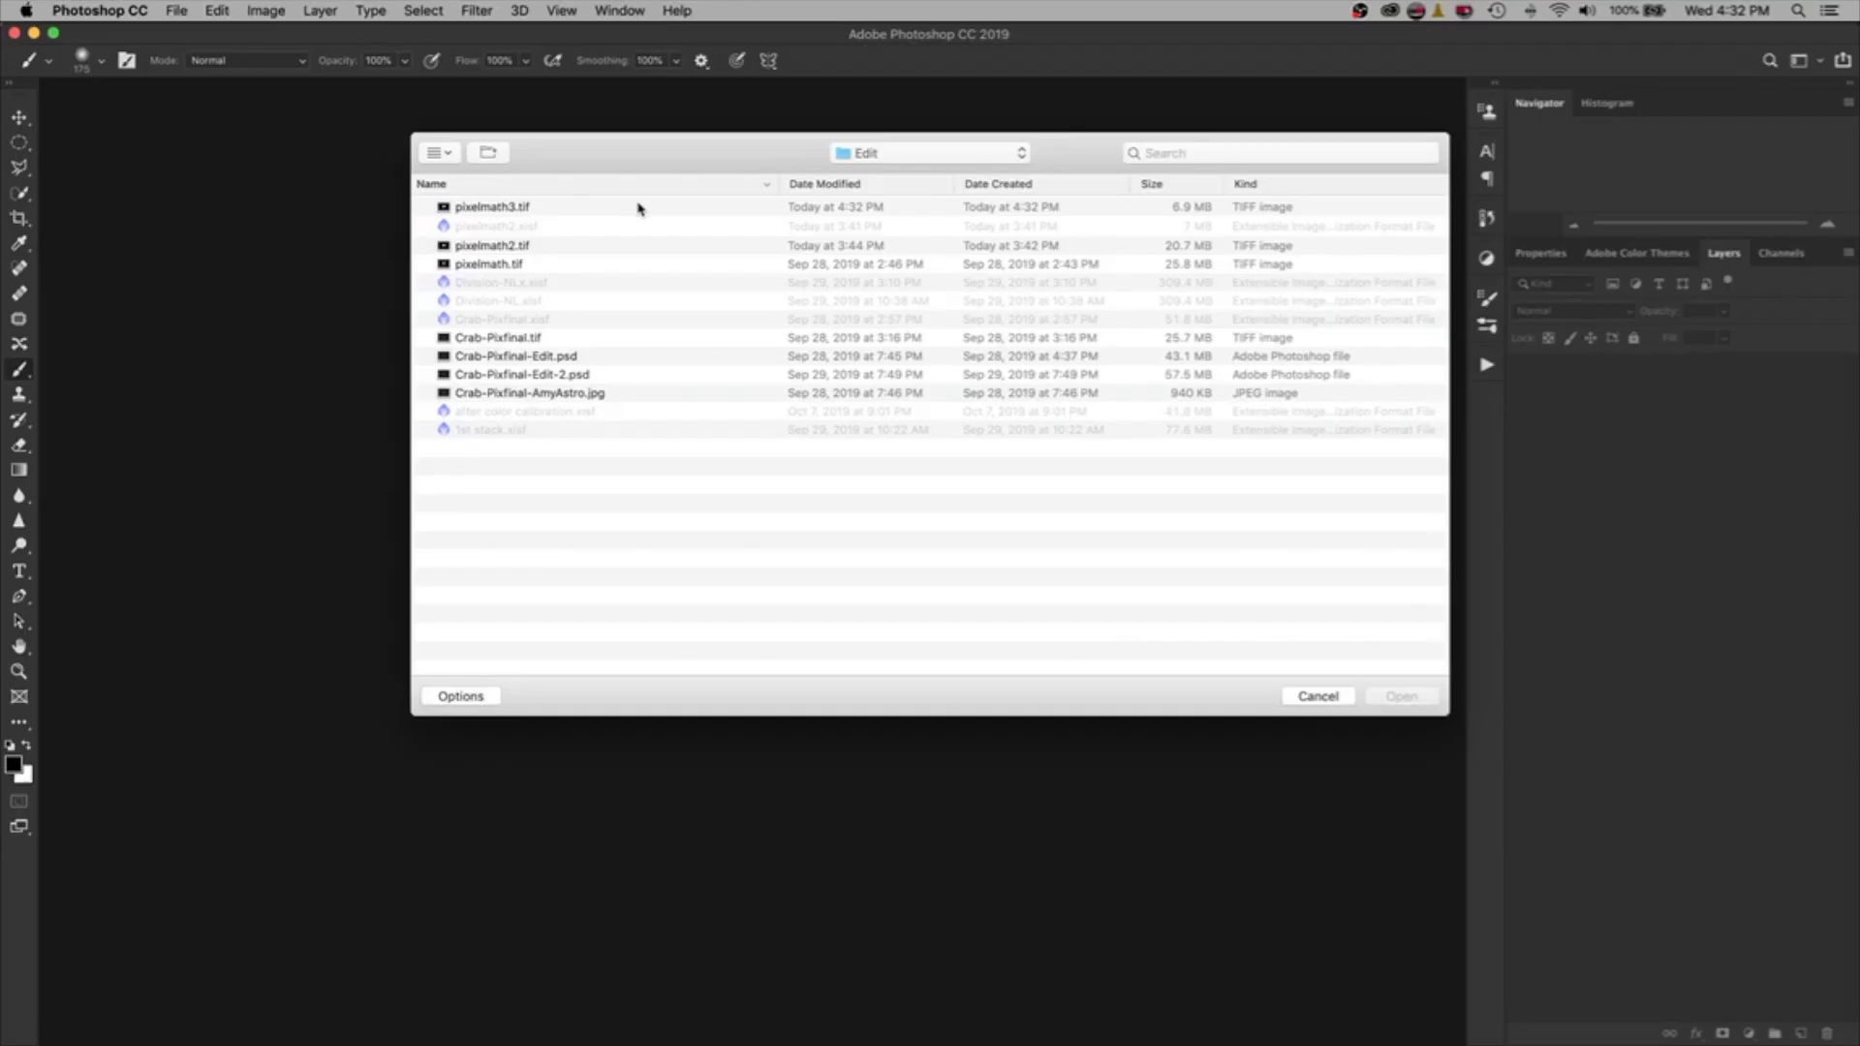
pyautogui.press('Escape')
pyautogui.click(176, 10)
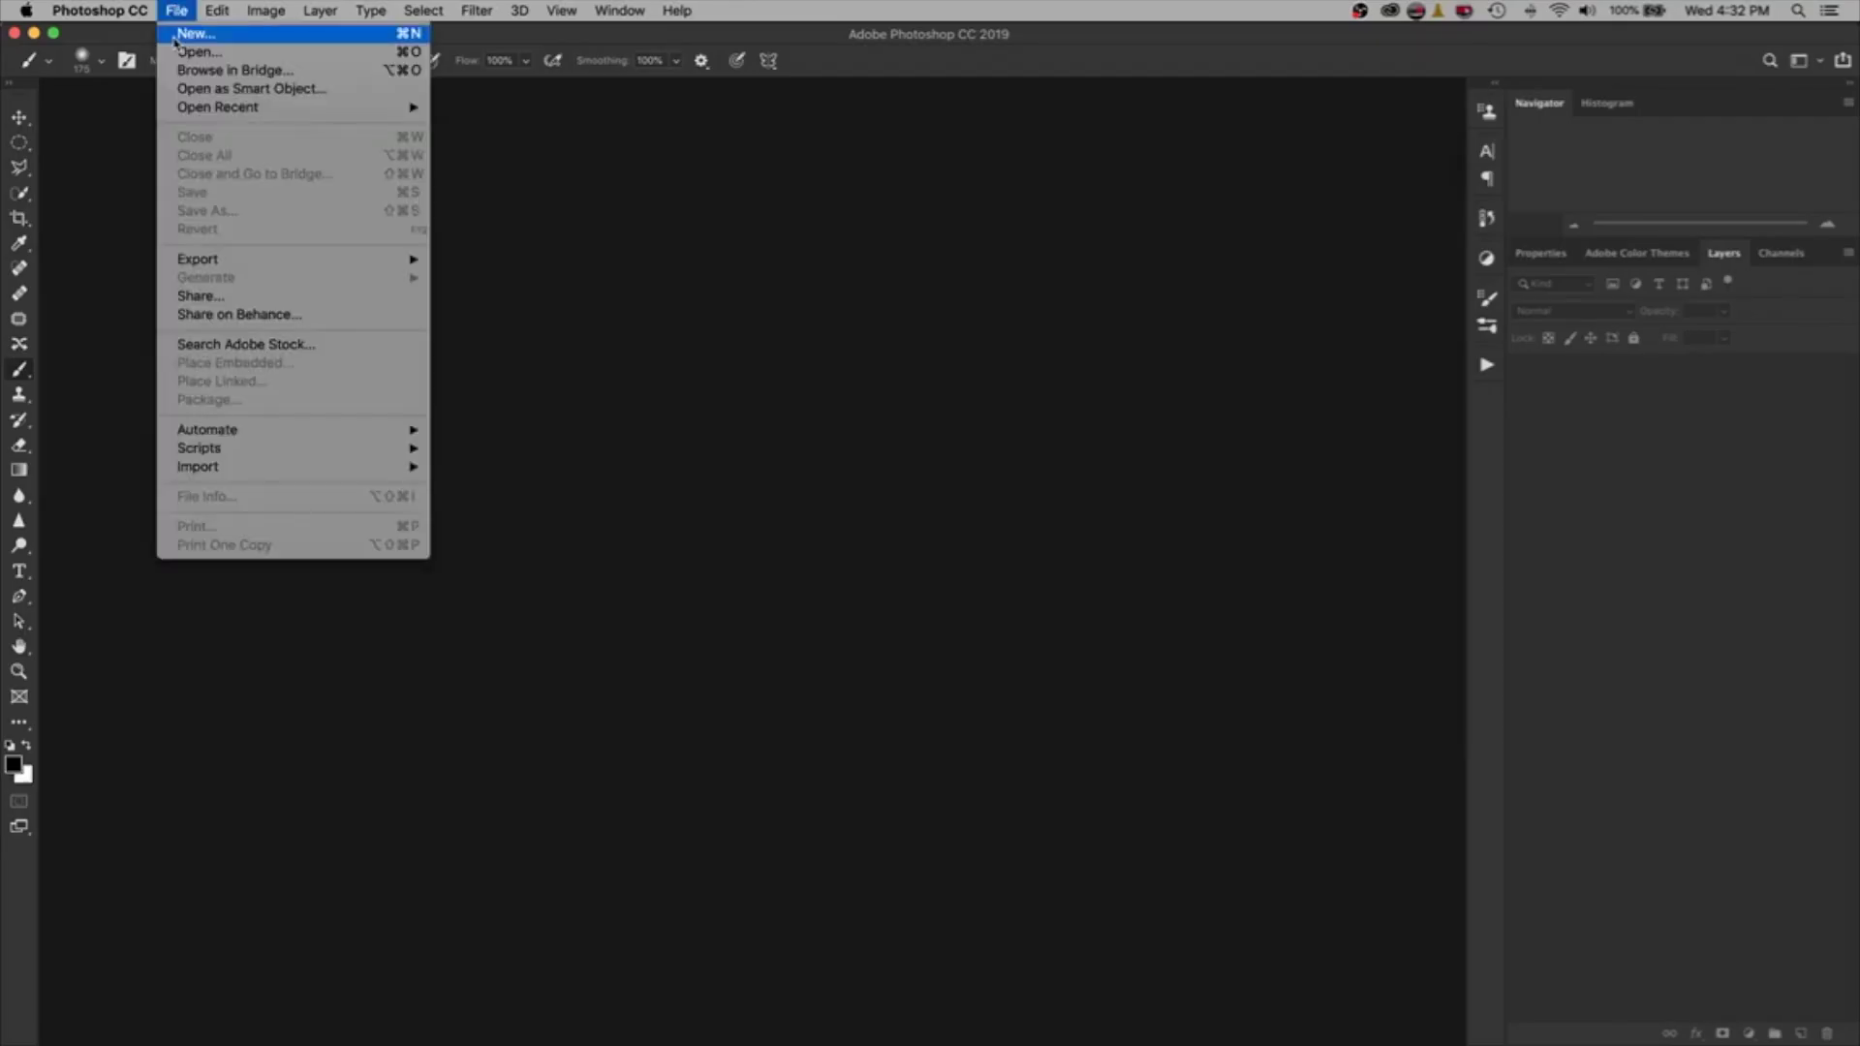
pyautogui.click(177, 52)
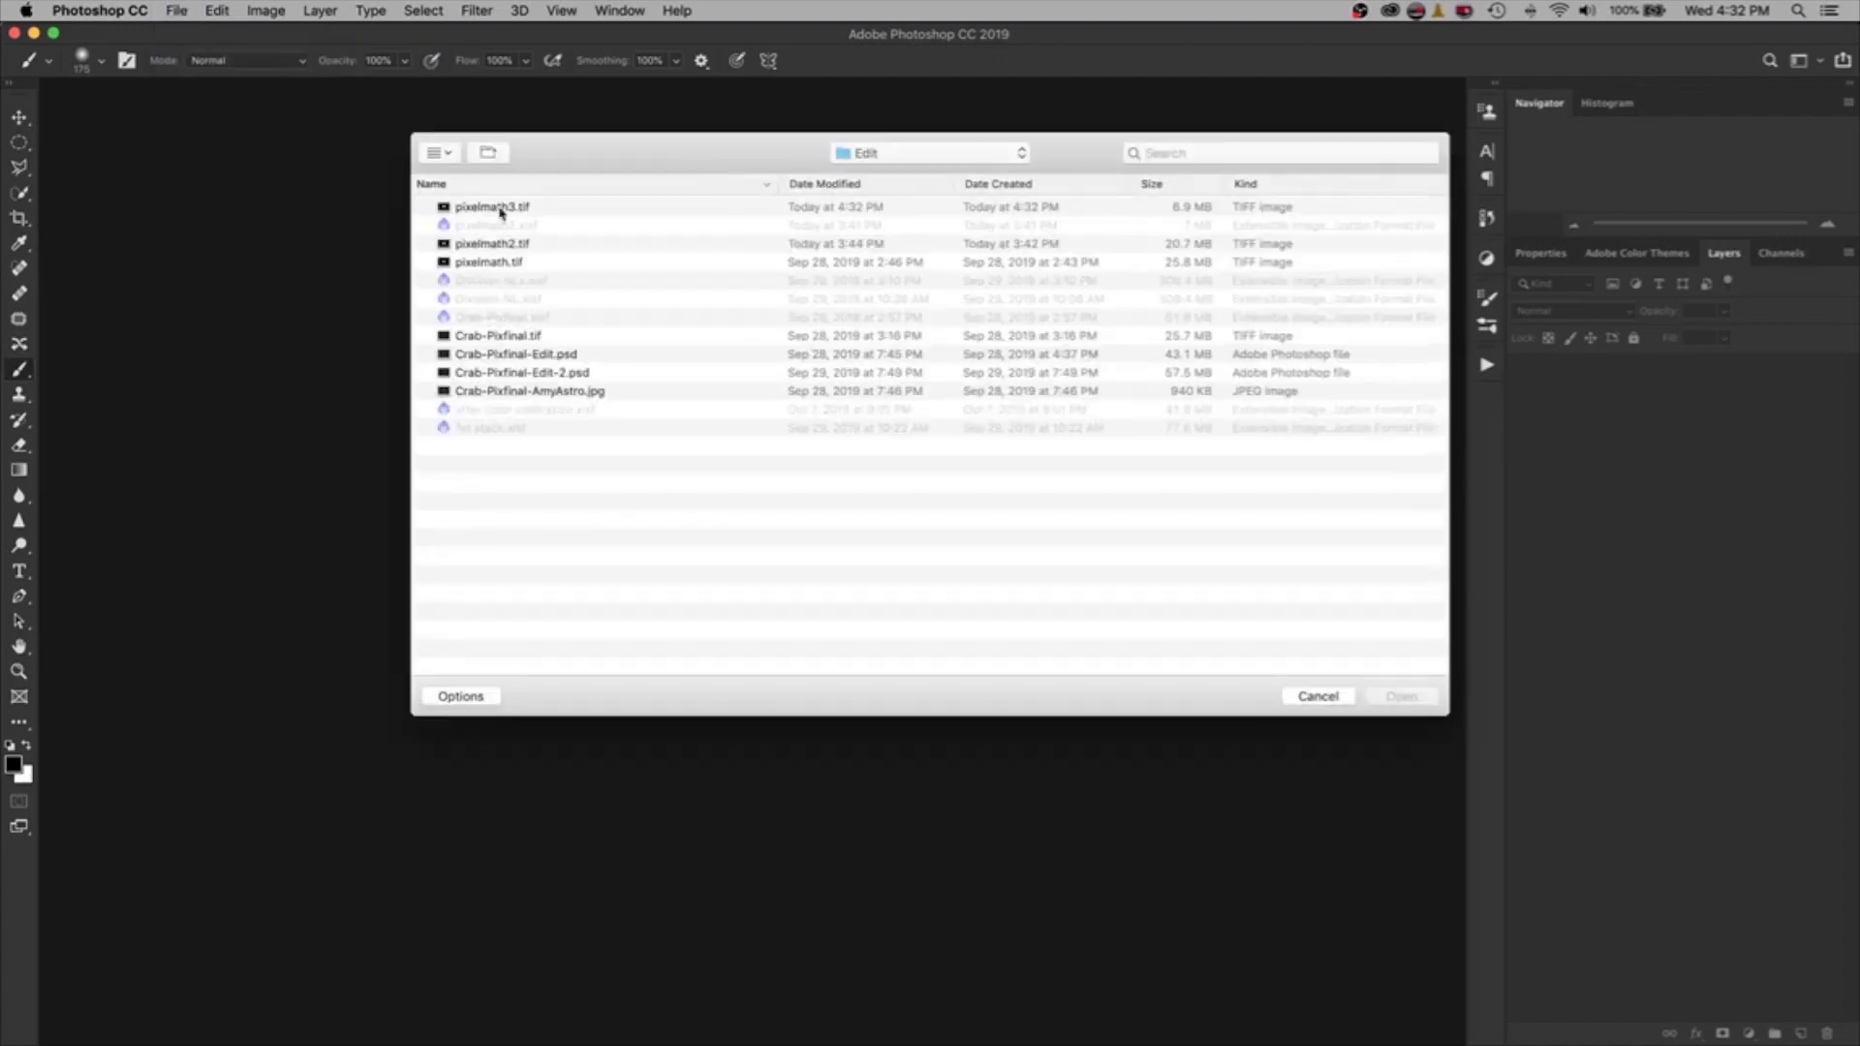
pyautogui.click(499, 207)
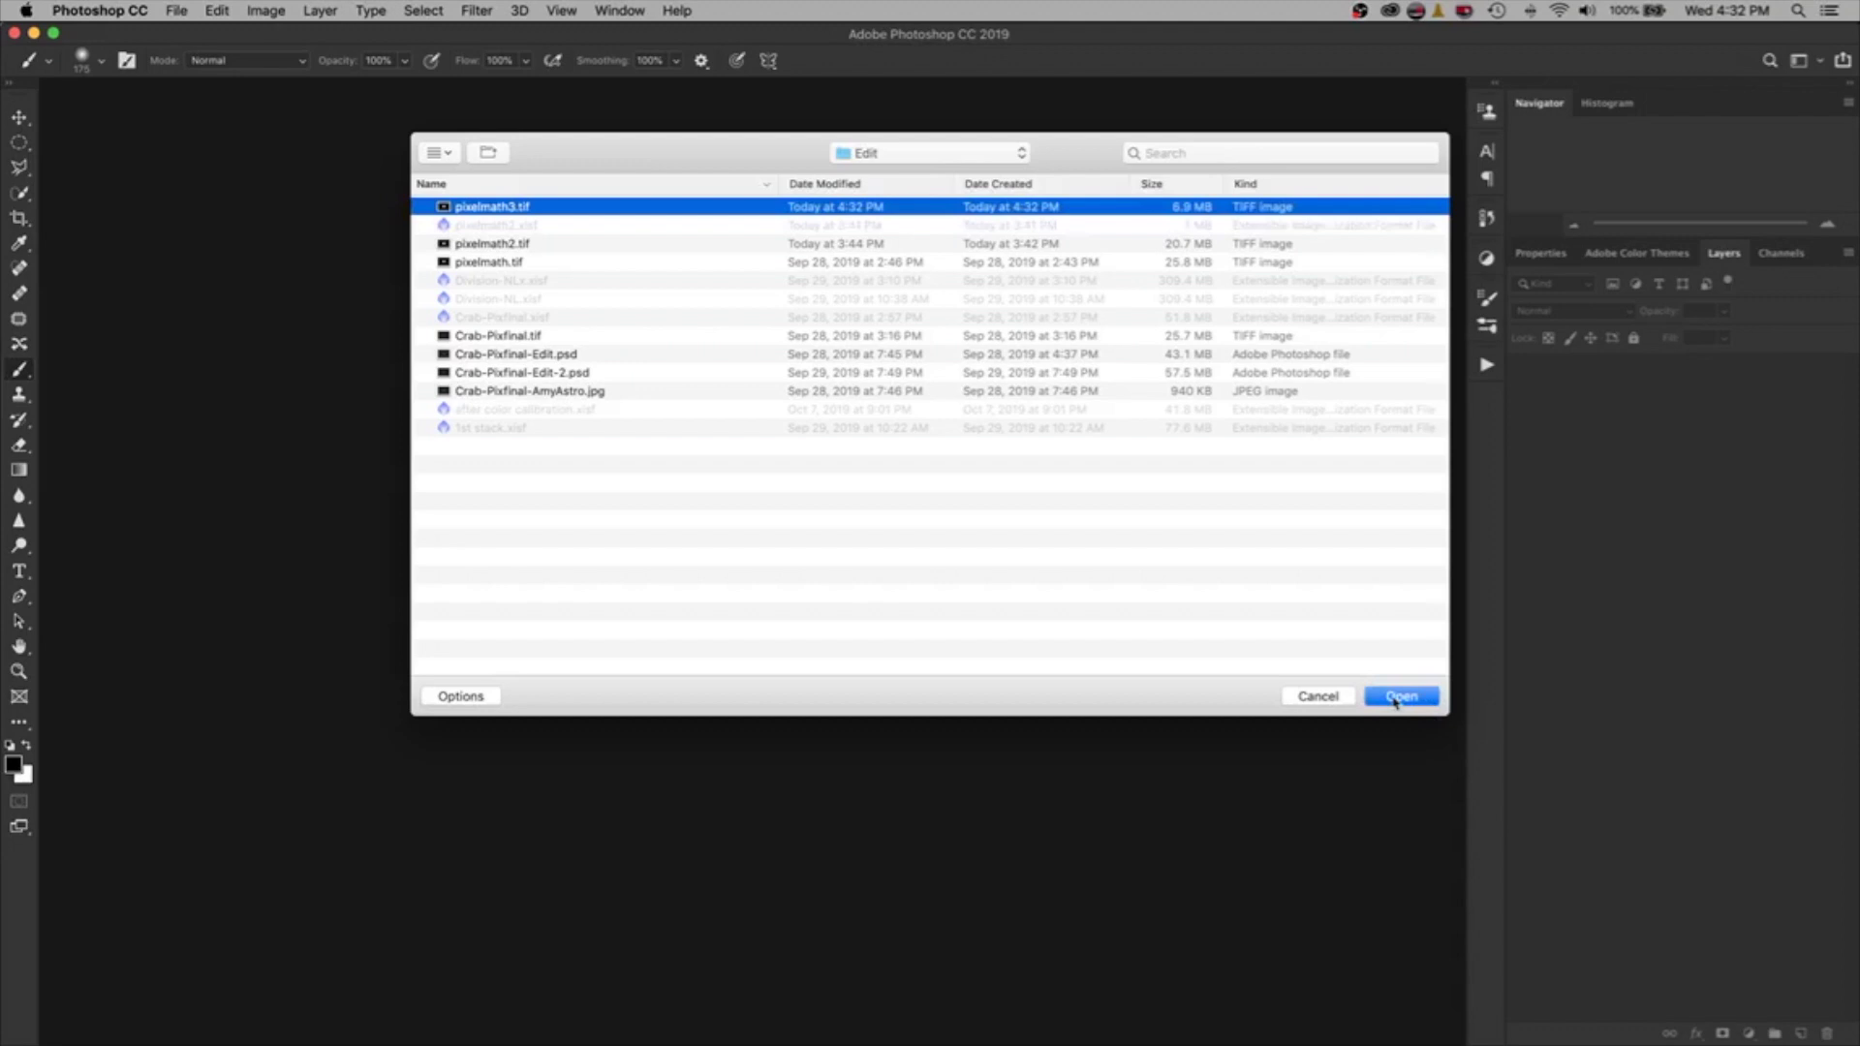
pyautogui.click(1398, 697)
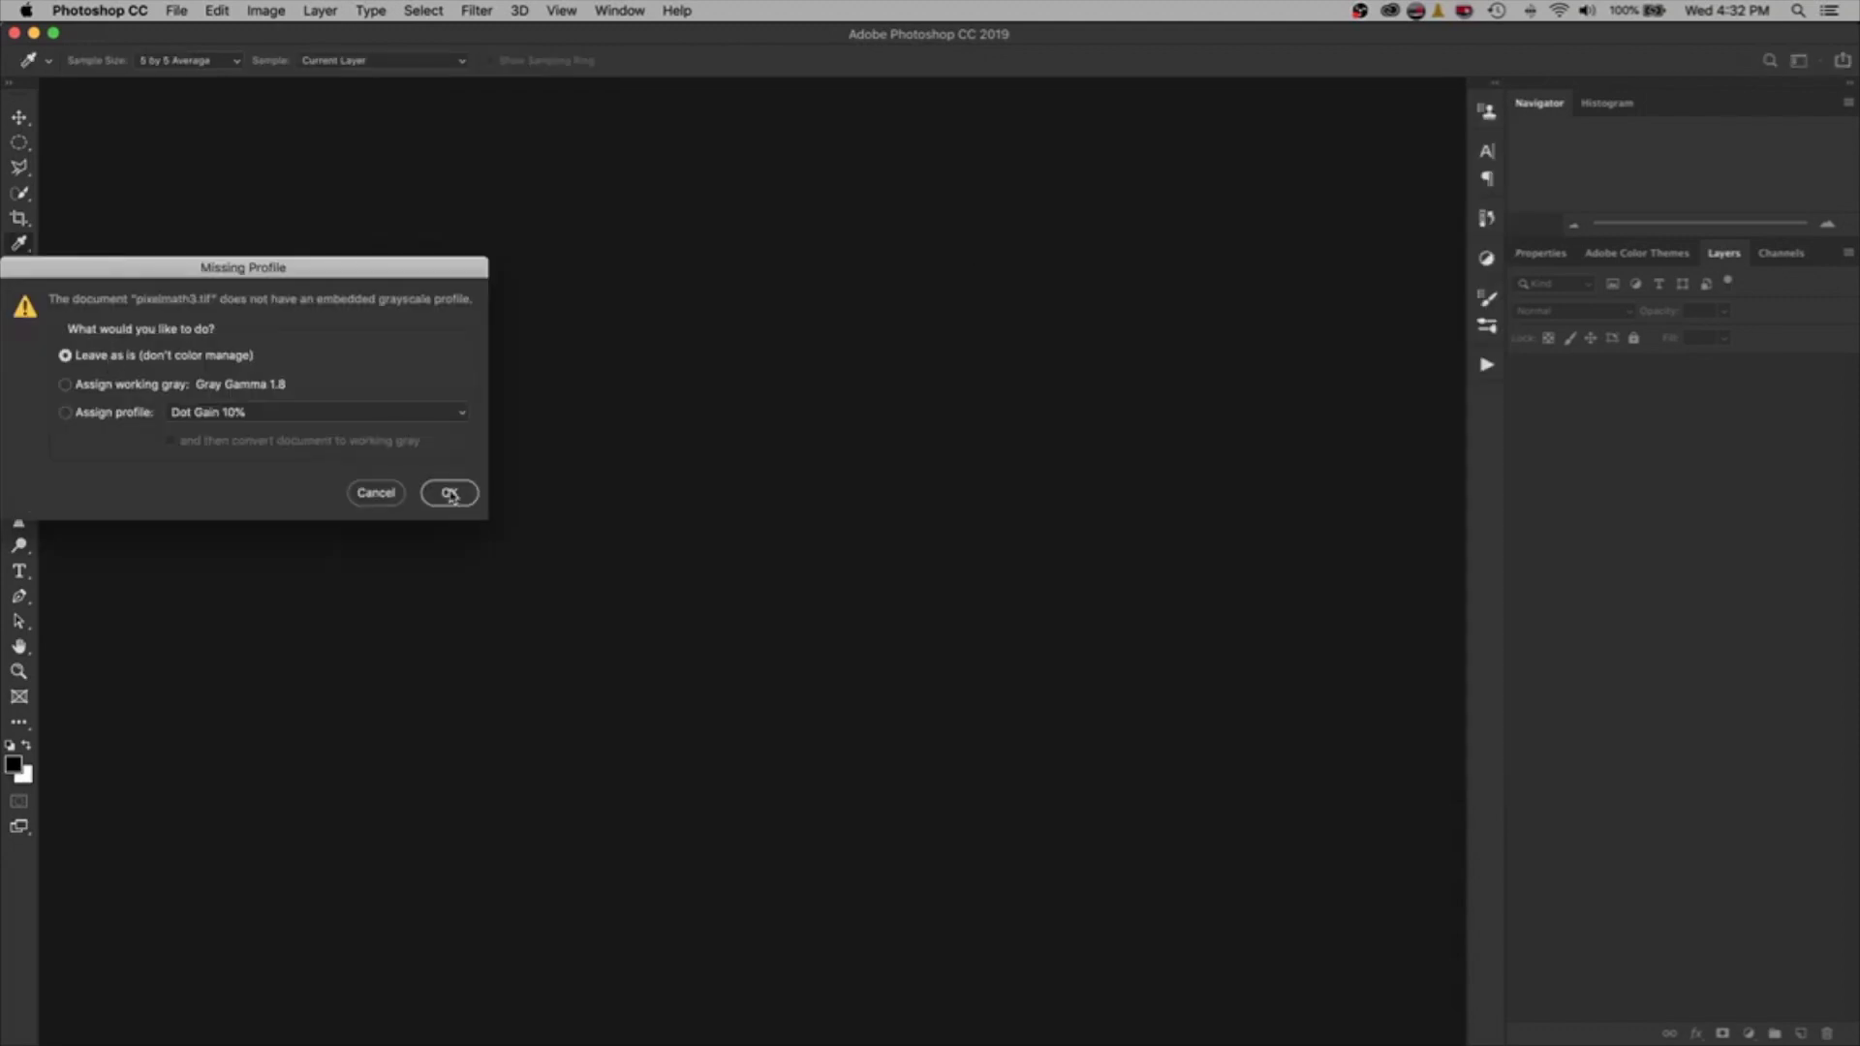
pyautogui.click(451, 493)
# Unlock the Background layer of pixelmath3.tif and accept the default layer style options.
pyautogui.press('b')
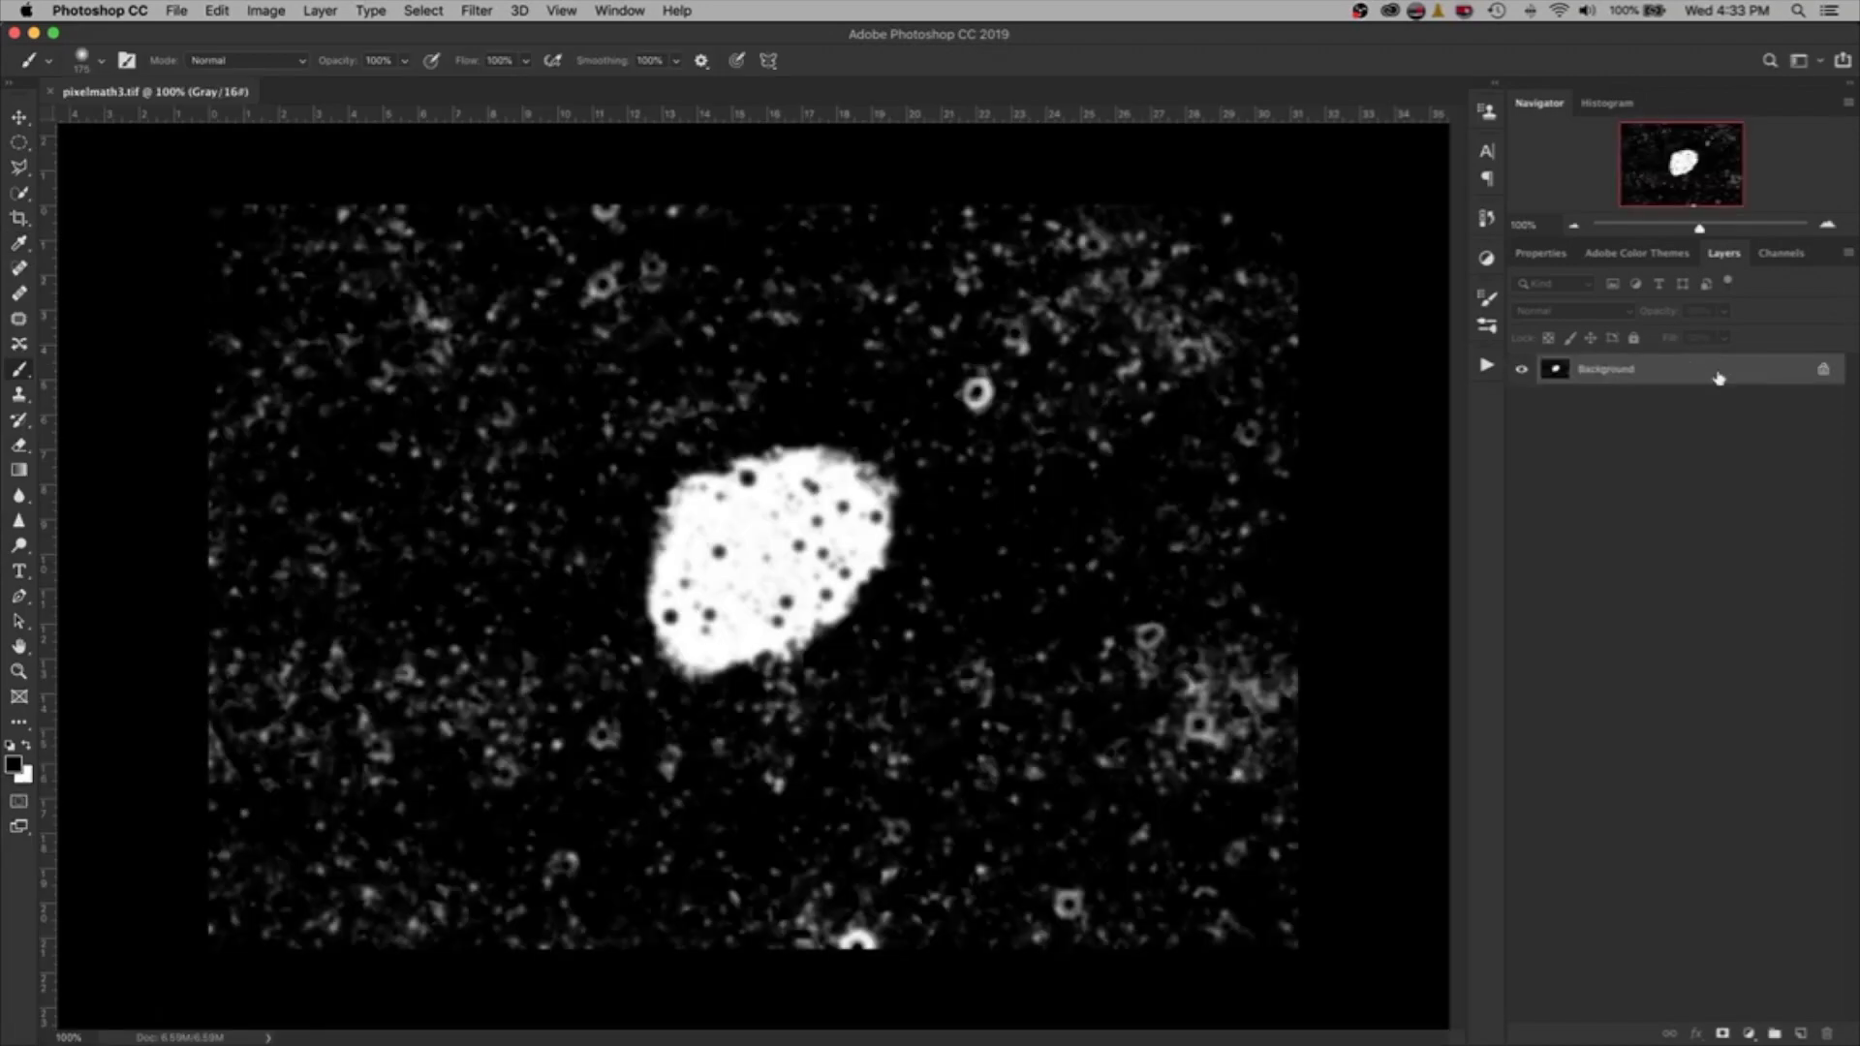
pyautogui.click(1824, 373)
pyautogui.doubleClick(1826, 377)
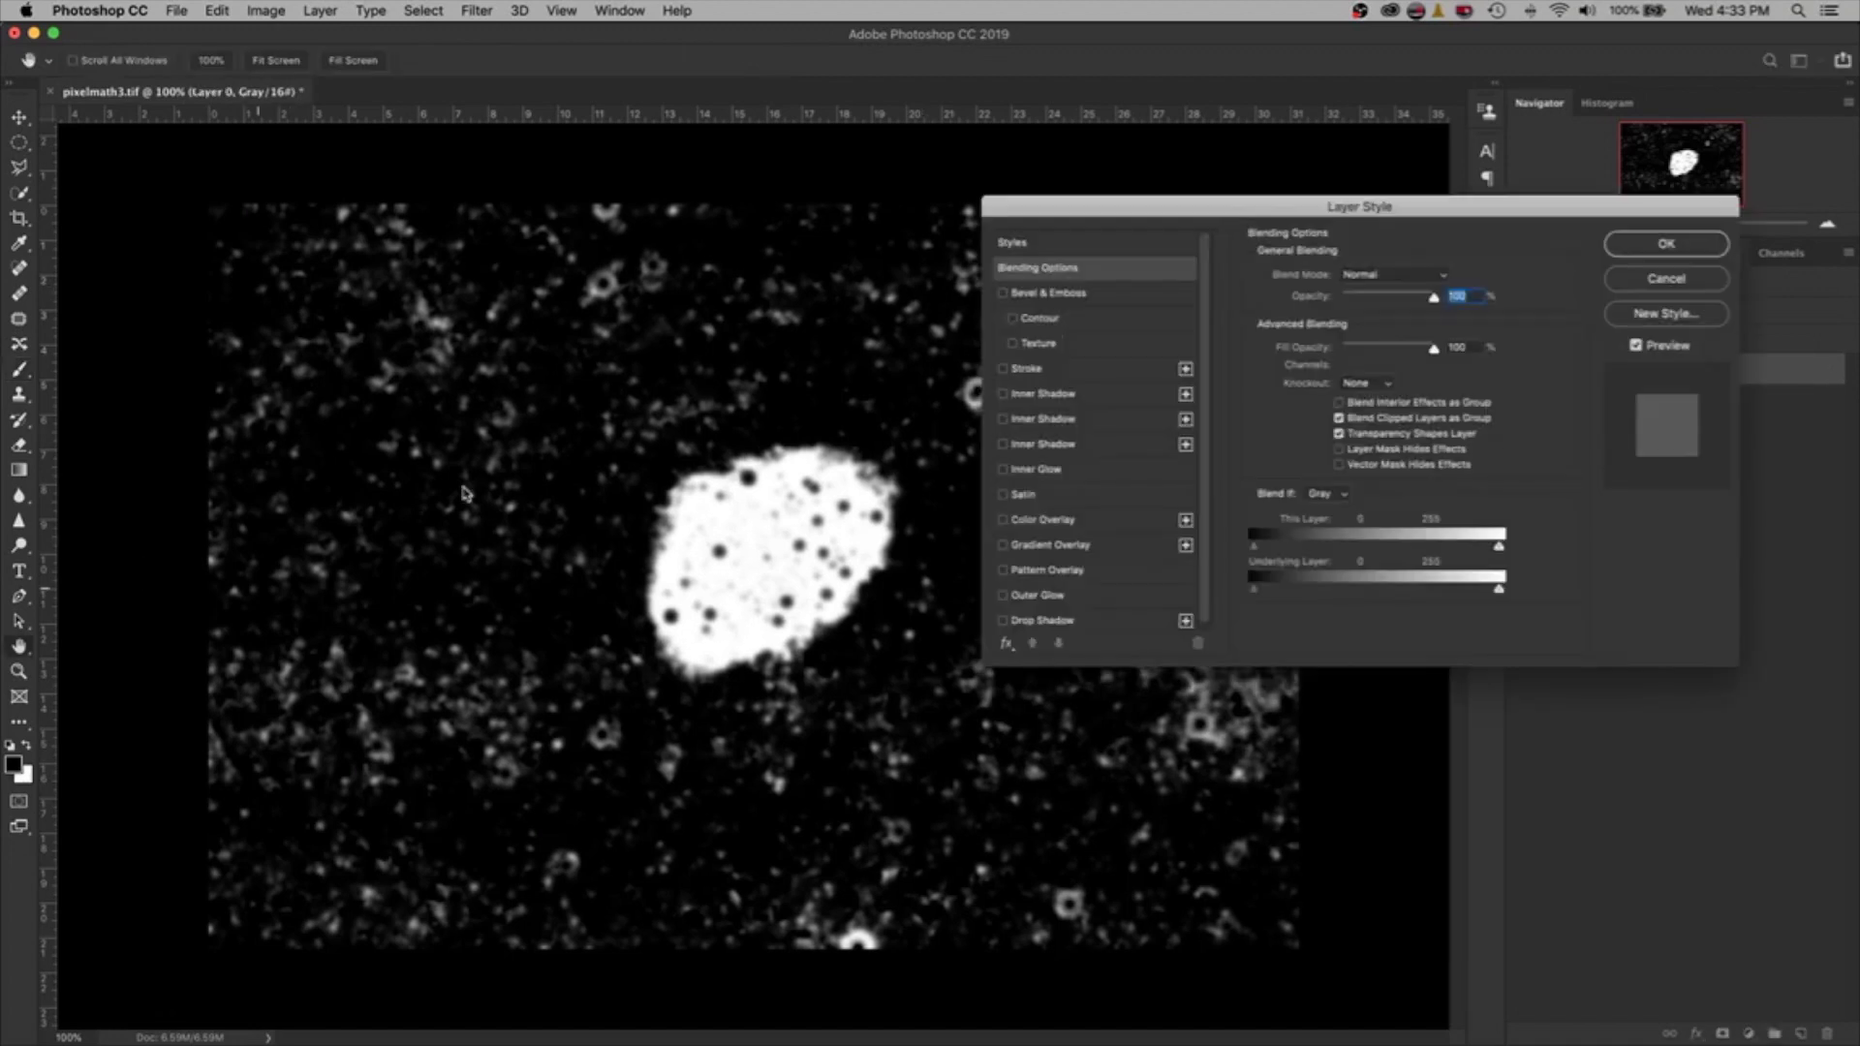
pyautogui.click(1664, 245)
# Paint black over the outer background specks on all sides of the mask with the Brush enlarged to about 700 px.
pyautogui.press('b')
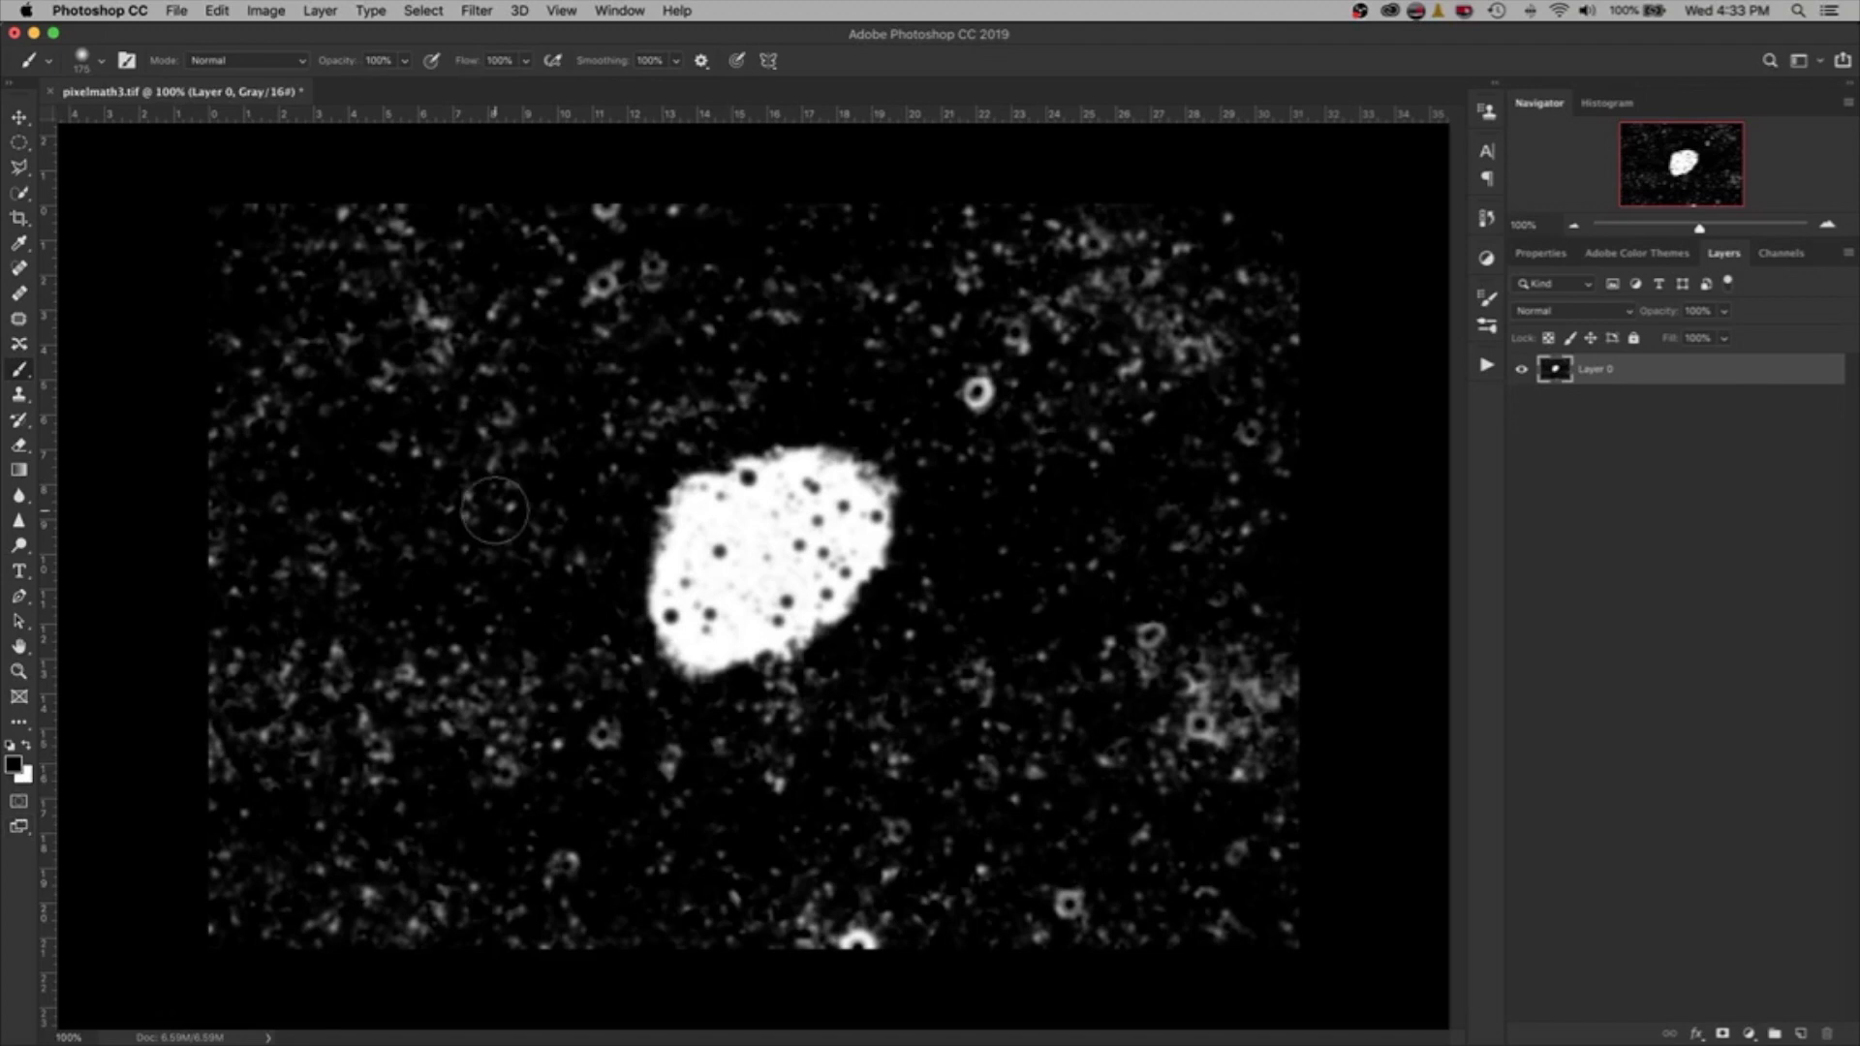
pyautogui.press('[')
pyautogui.press('[')
pyautogui.press('[')
pyautogui.press('[')
pyautogui.press(']')
pyautogui.press(']')
pyautogui.press(']')
pyautogui.press(']')
pyautogui.press(']')
pyautogui.press(']')
pyautogui.press(']')
pyautogui.press(']')
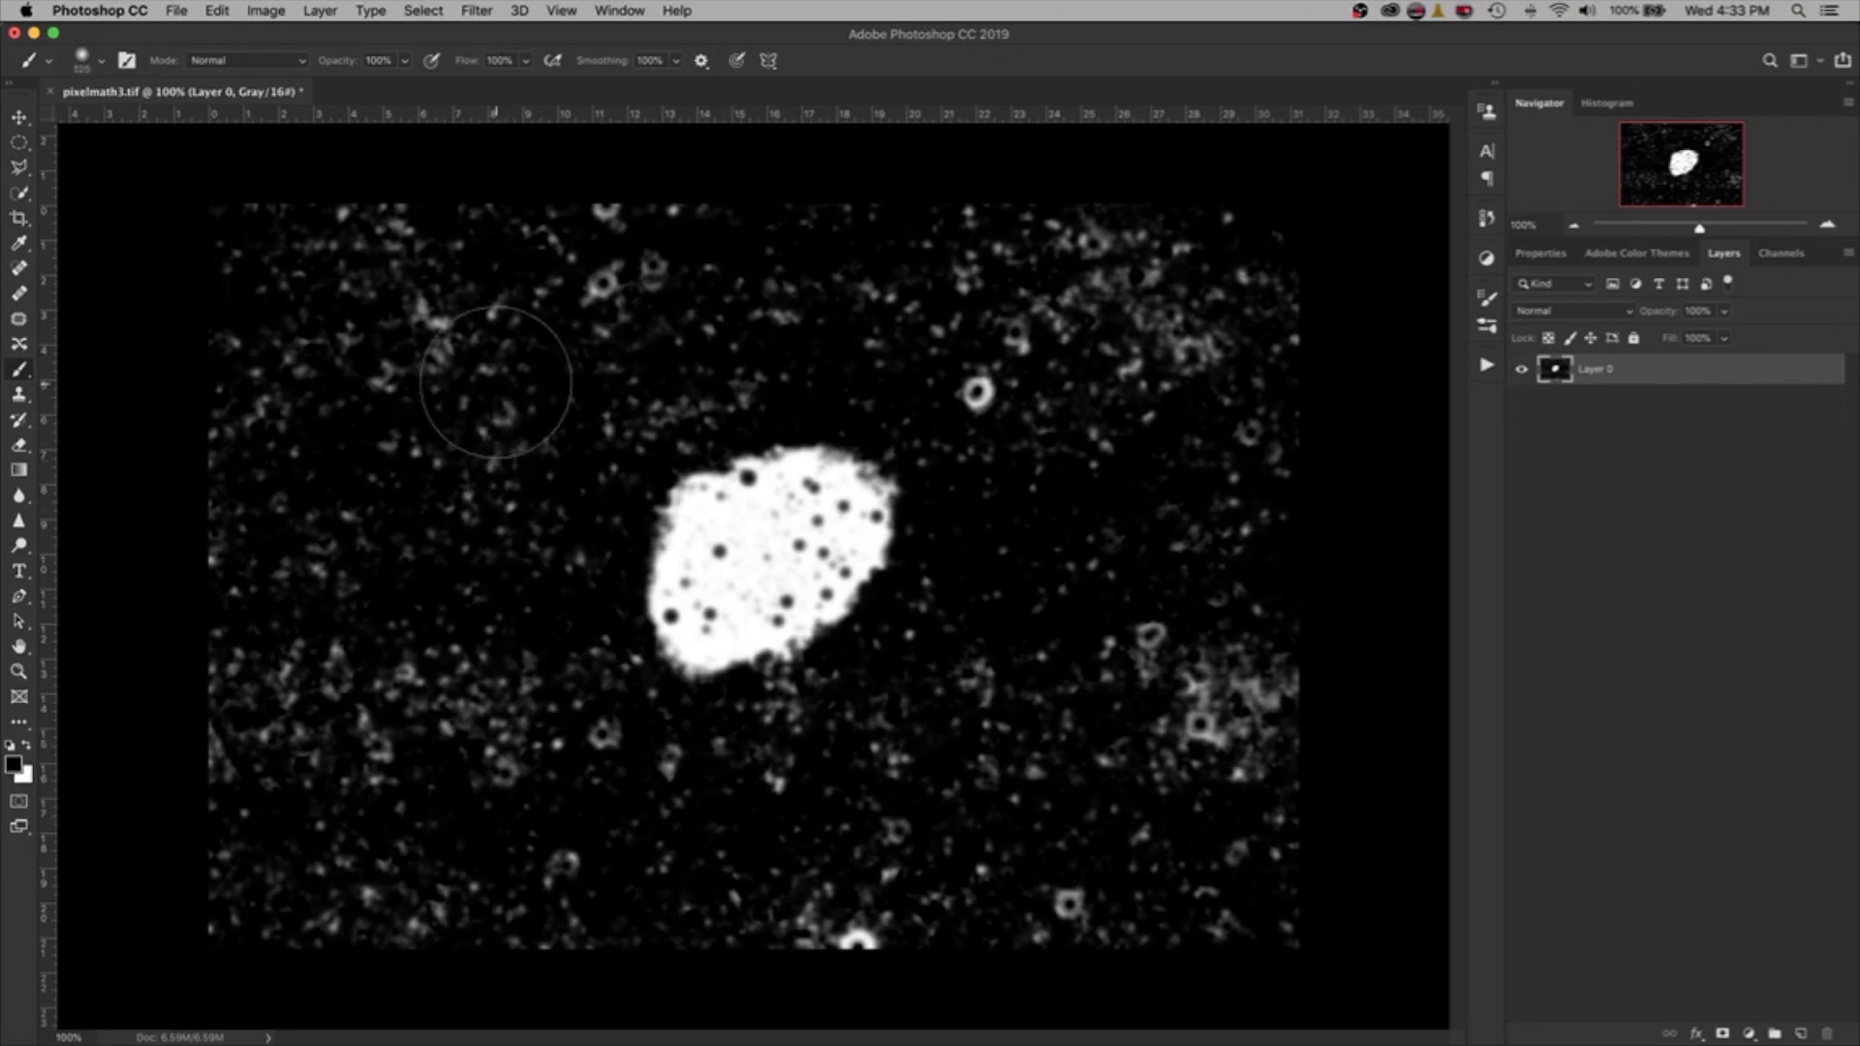
pyautogui.moveTo(496, 382)
pyautogui.mouseDown()
pyautogui.moveTo(451, 291)
pyautogui.moveTo(236, 275)
pyautogui.moveTo(225, 928)
pyautogui.moveTo(983, 977)
pyautogui.mouseUp()
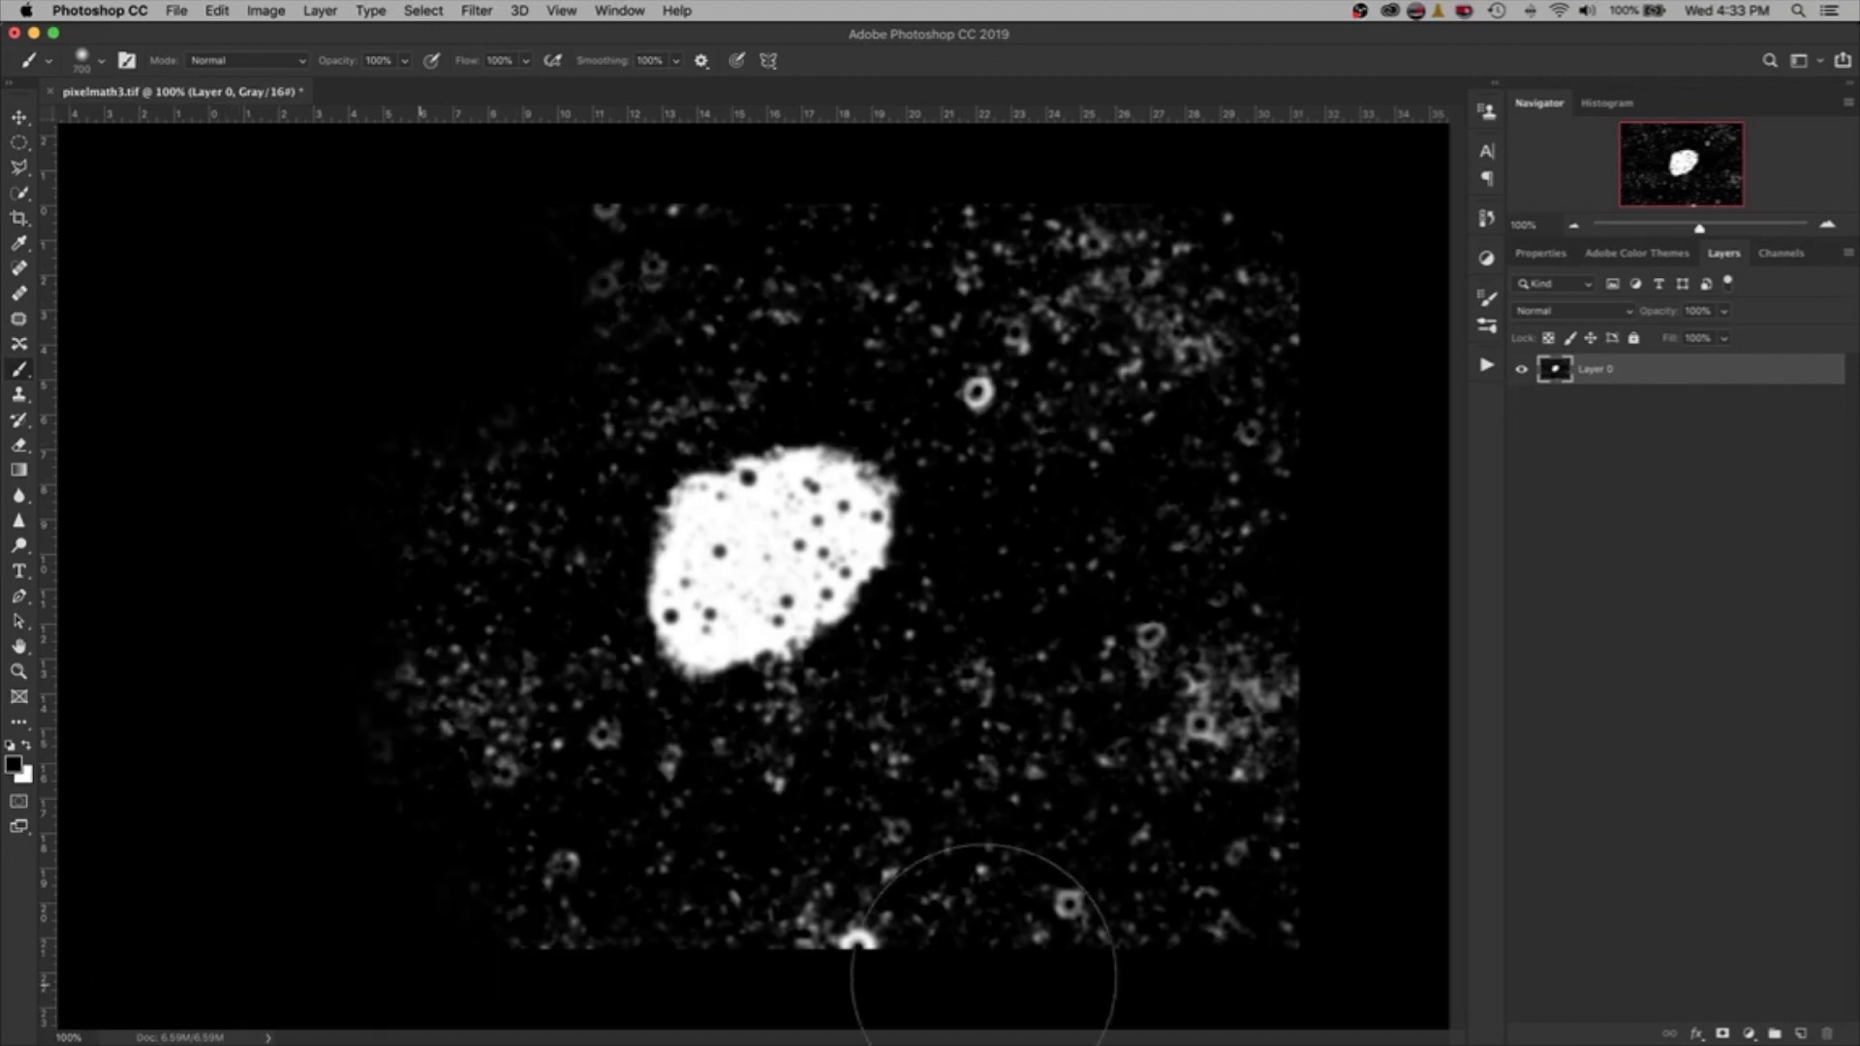
pyautogui.moveTo(983, 977); pyautogui.dragTo(1262, 285)
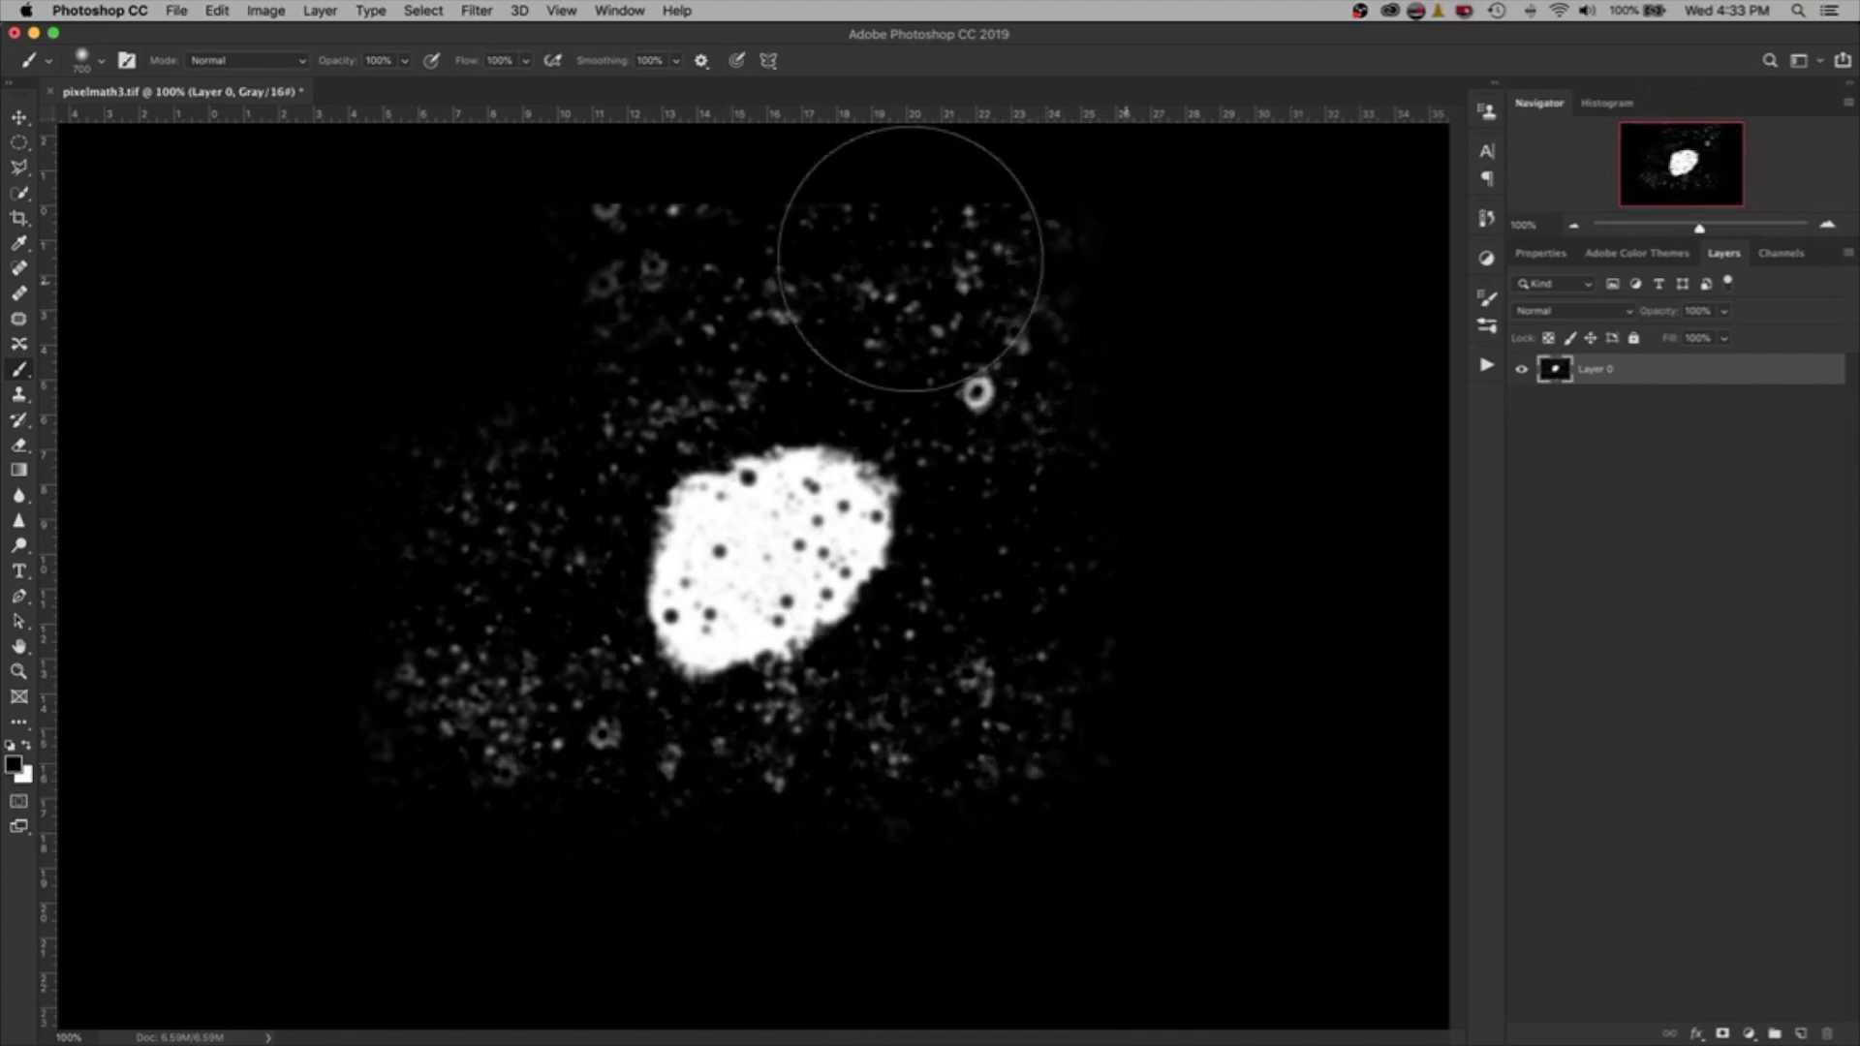
pyautogui.moveTo(909, 257); pyautogui.dragTo(400, 266)
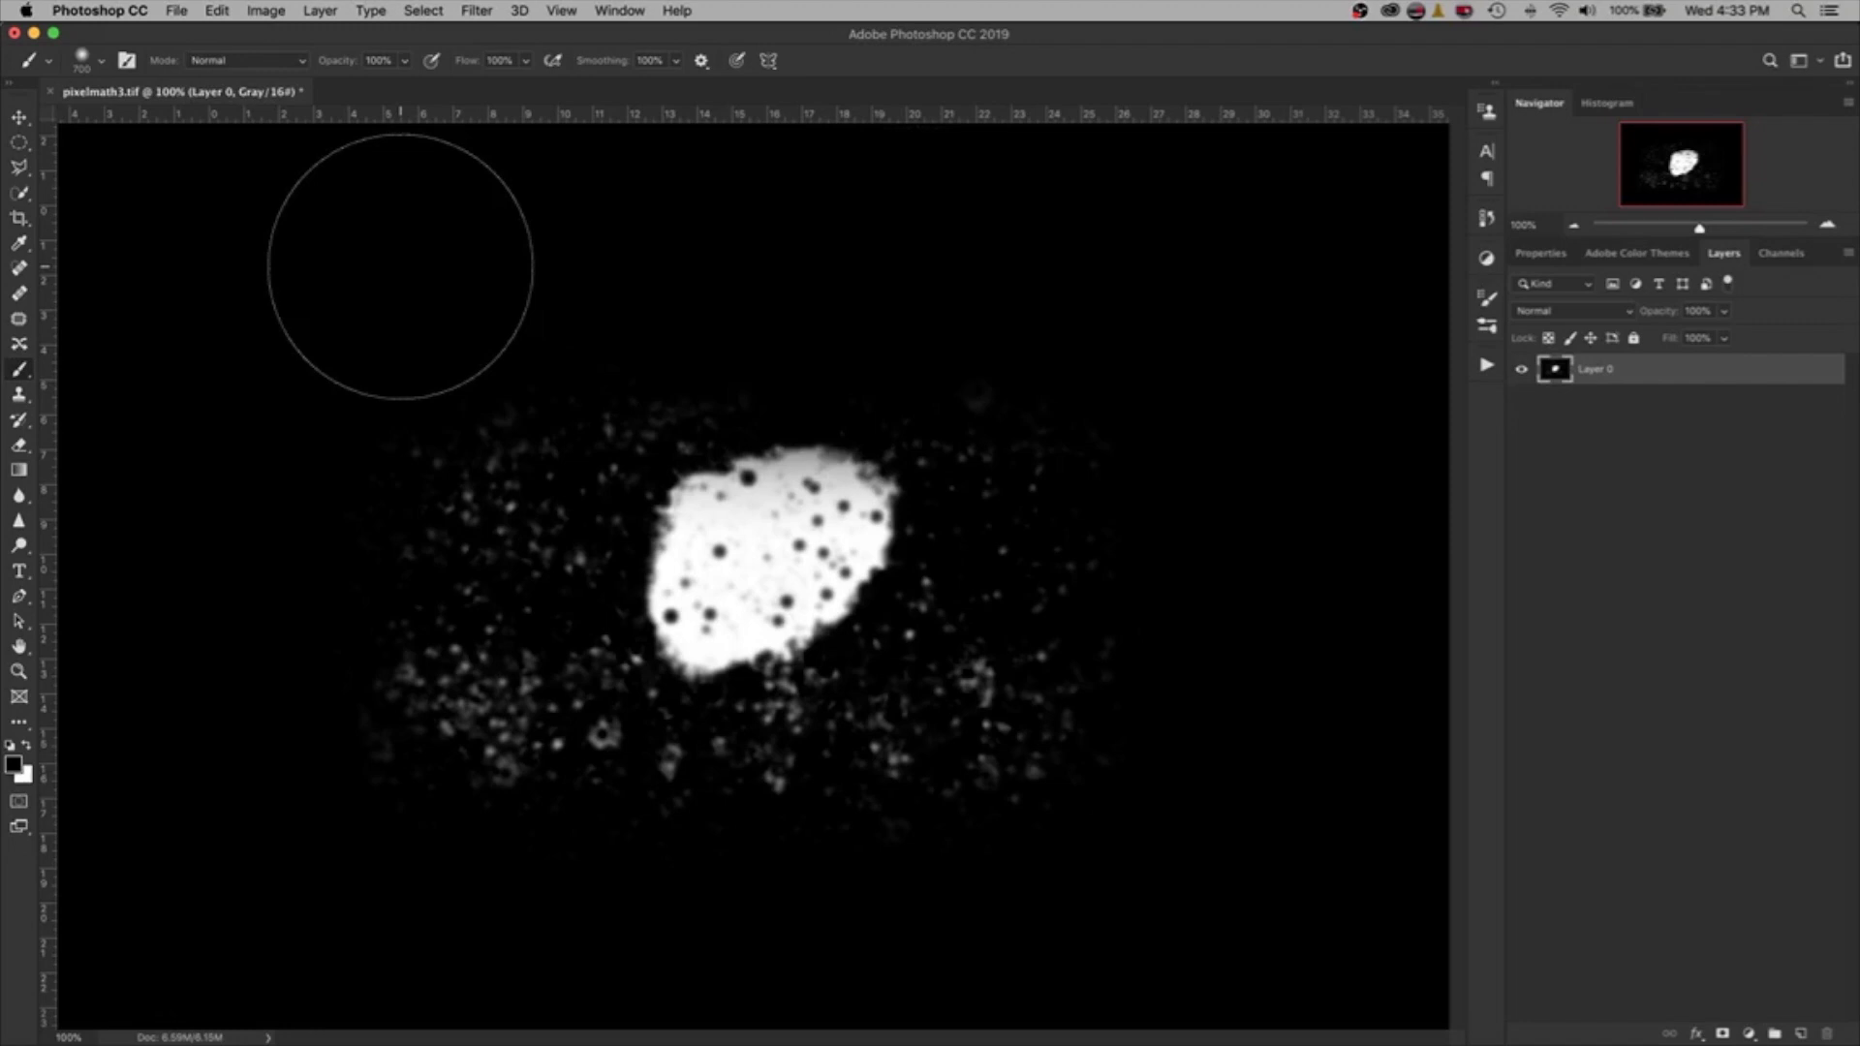
# Paint out the specks closer to the nebula in black, reducing the brush to about 300 px.
pyautogui.press('[')
pyautogui.press('[')
pyautogui.moveTo(455, 697)
pyautogui.mouseDown()
pyautogui.moveTo(1038, 685)
pyautogui.moveTo(1093, 485)
pyautogui.moveTo(1089, 380)
pyautogui.moveTo(950, 349)
pyautogui.mouseUp()
pyautogui.press('[')
pyautogui.press('[')
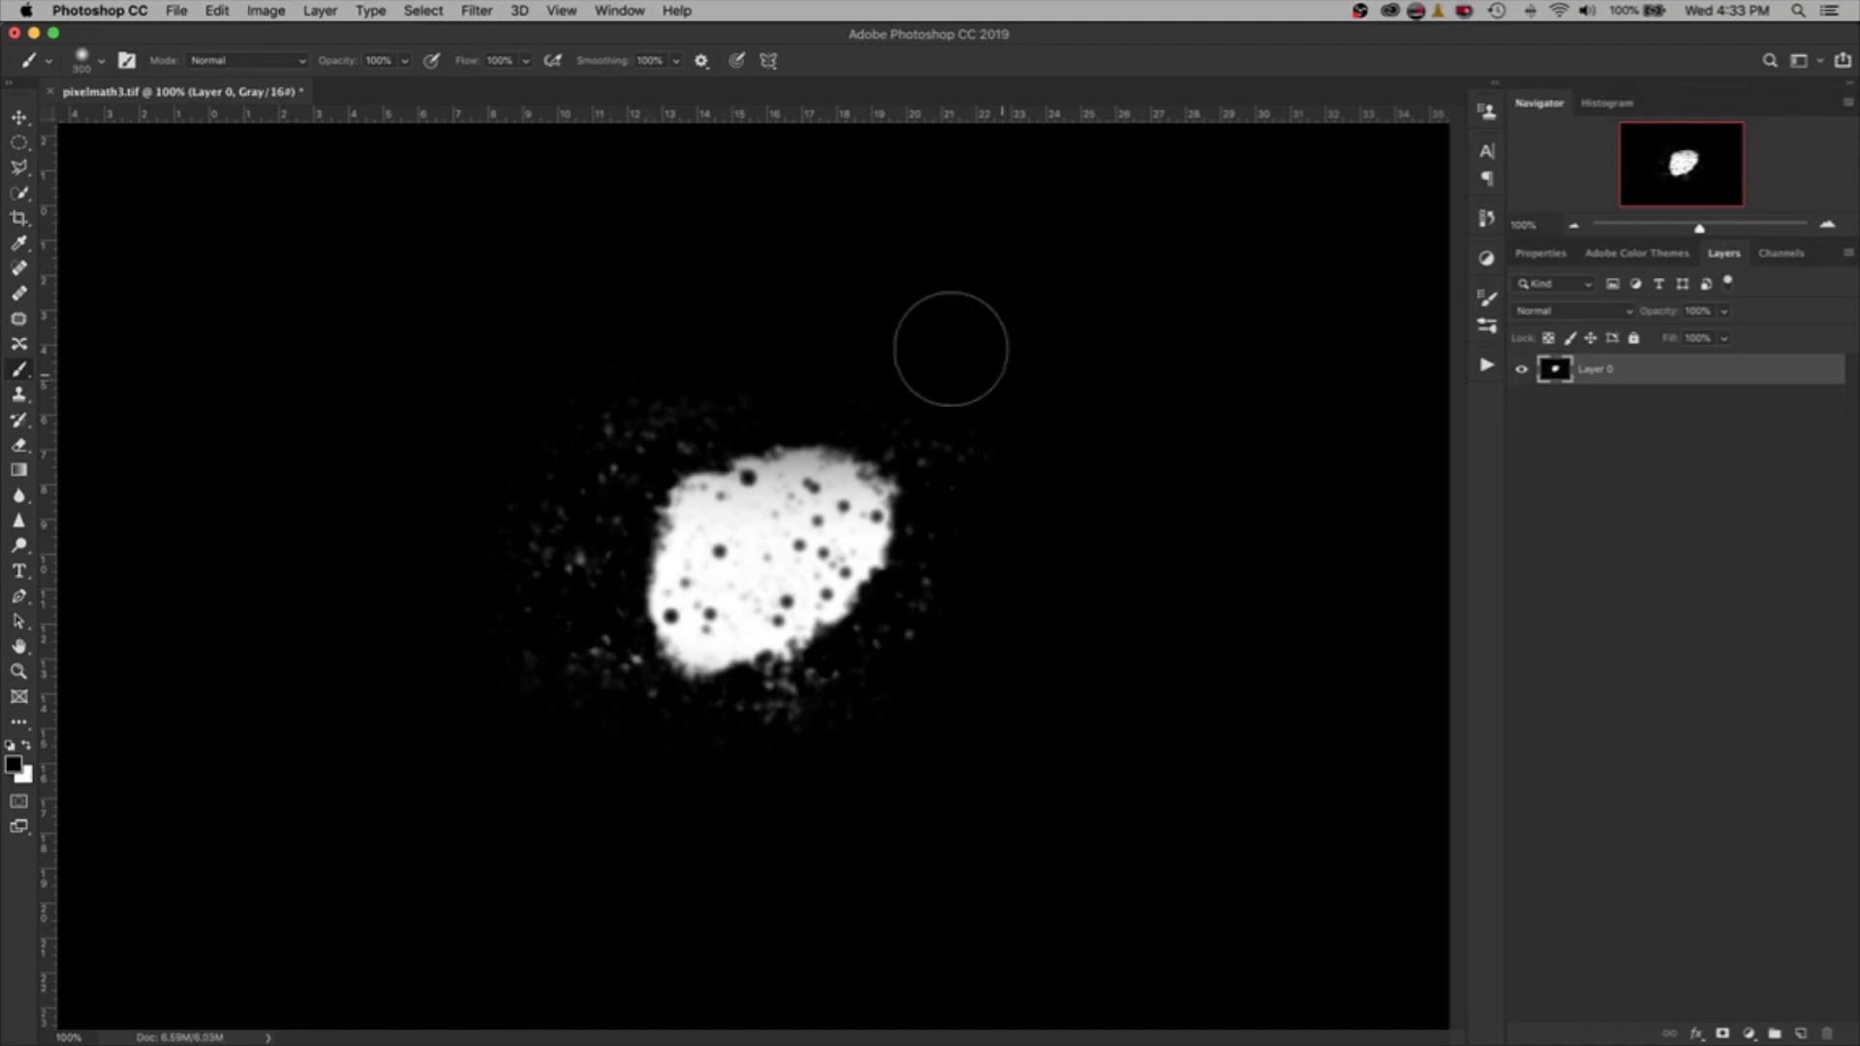
pyautogui.moveTo(950, 349); pyautogui.dragTo(673, 799)
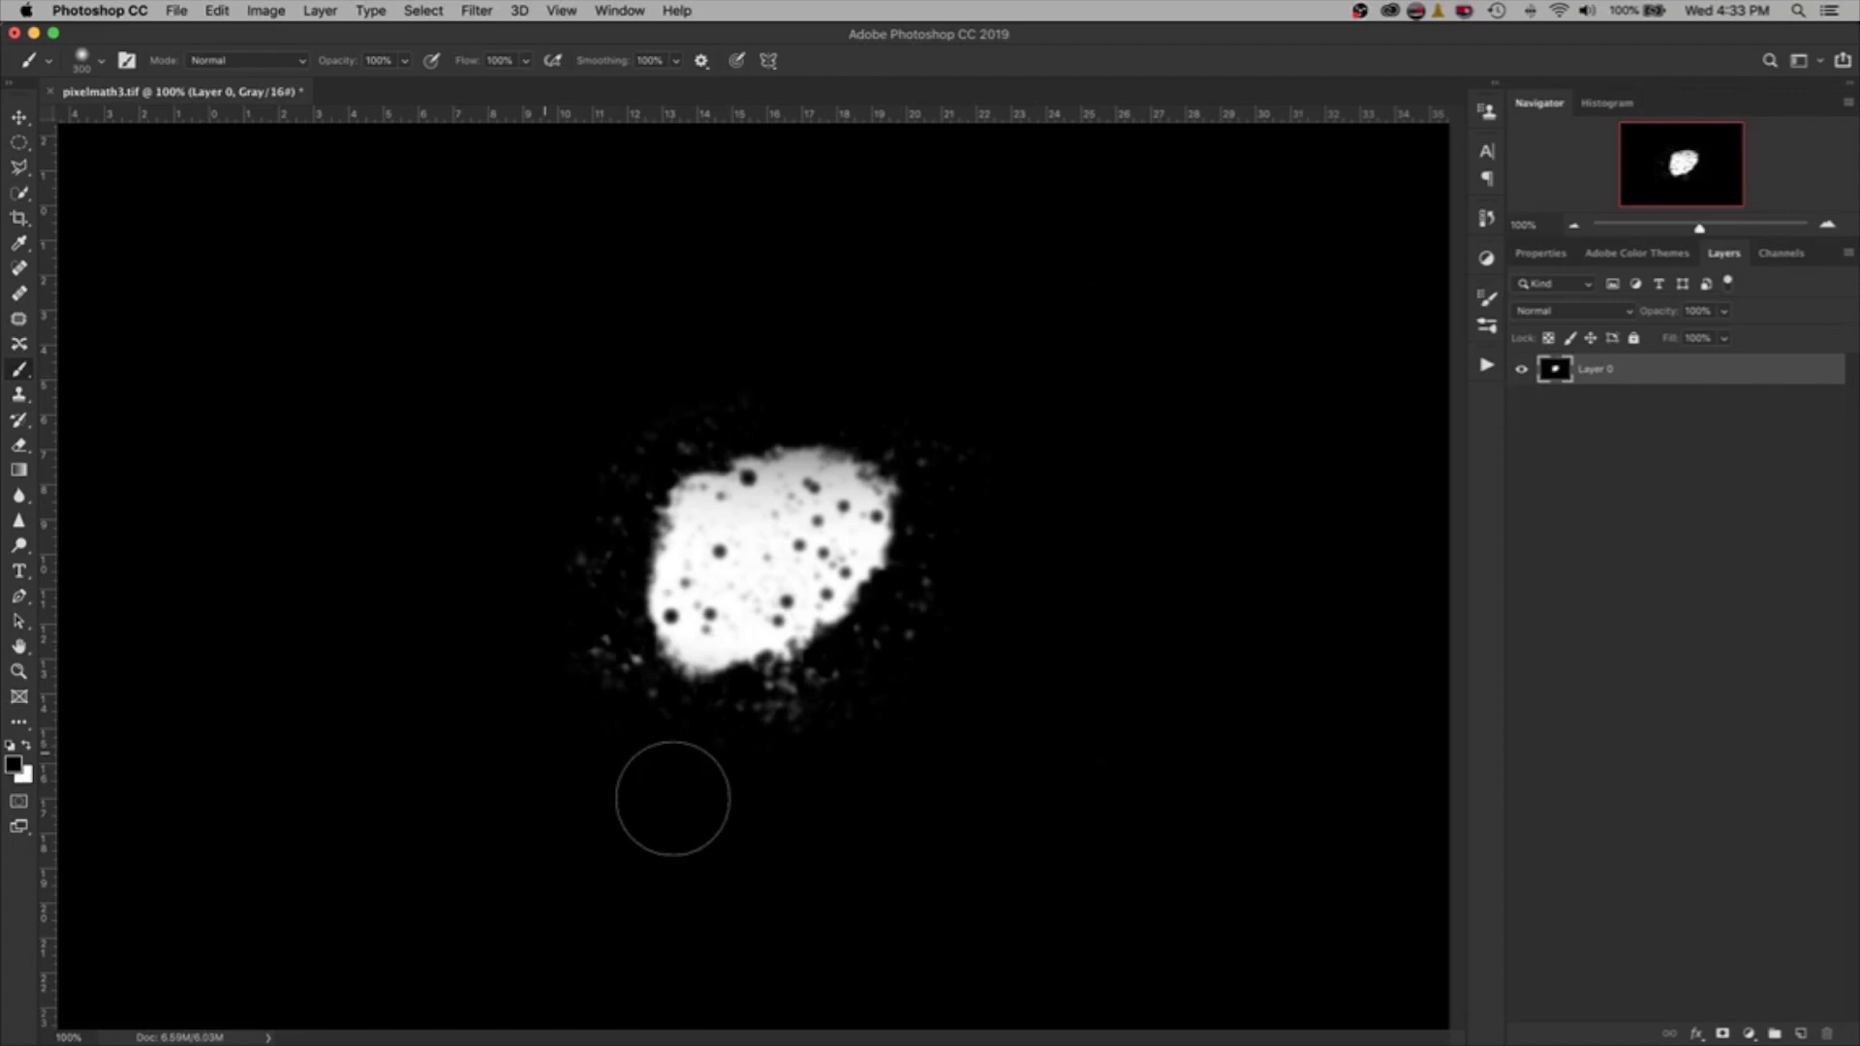
# Set the brush opacity to 53% and fade the specks bordering the nebula with a smaller black brush.
pyautogui.moveTo(333, 62); pyautogui.dragTo(327, 71)
pyautogui.write('53')
pyautogui.press('Return')
pyautogui.press('[')
pyautogui.press('[')
pyautogui.press('[')
pyautogui.press('[')
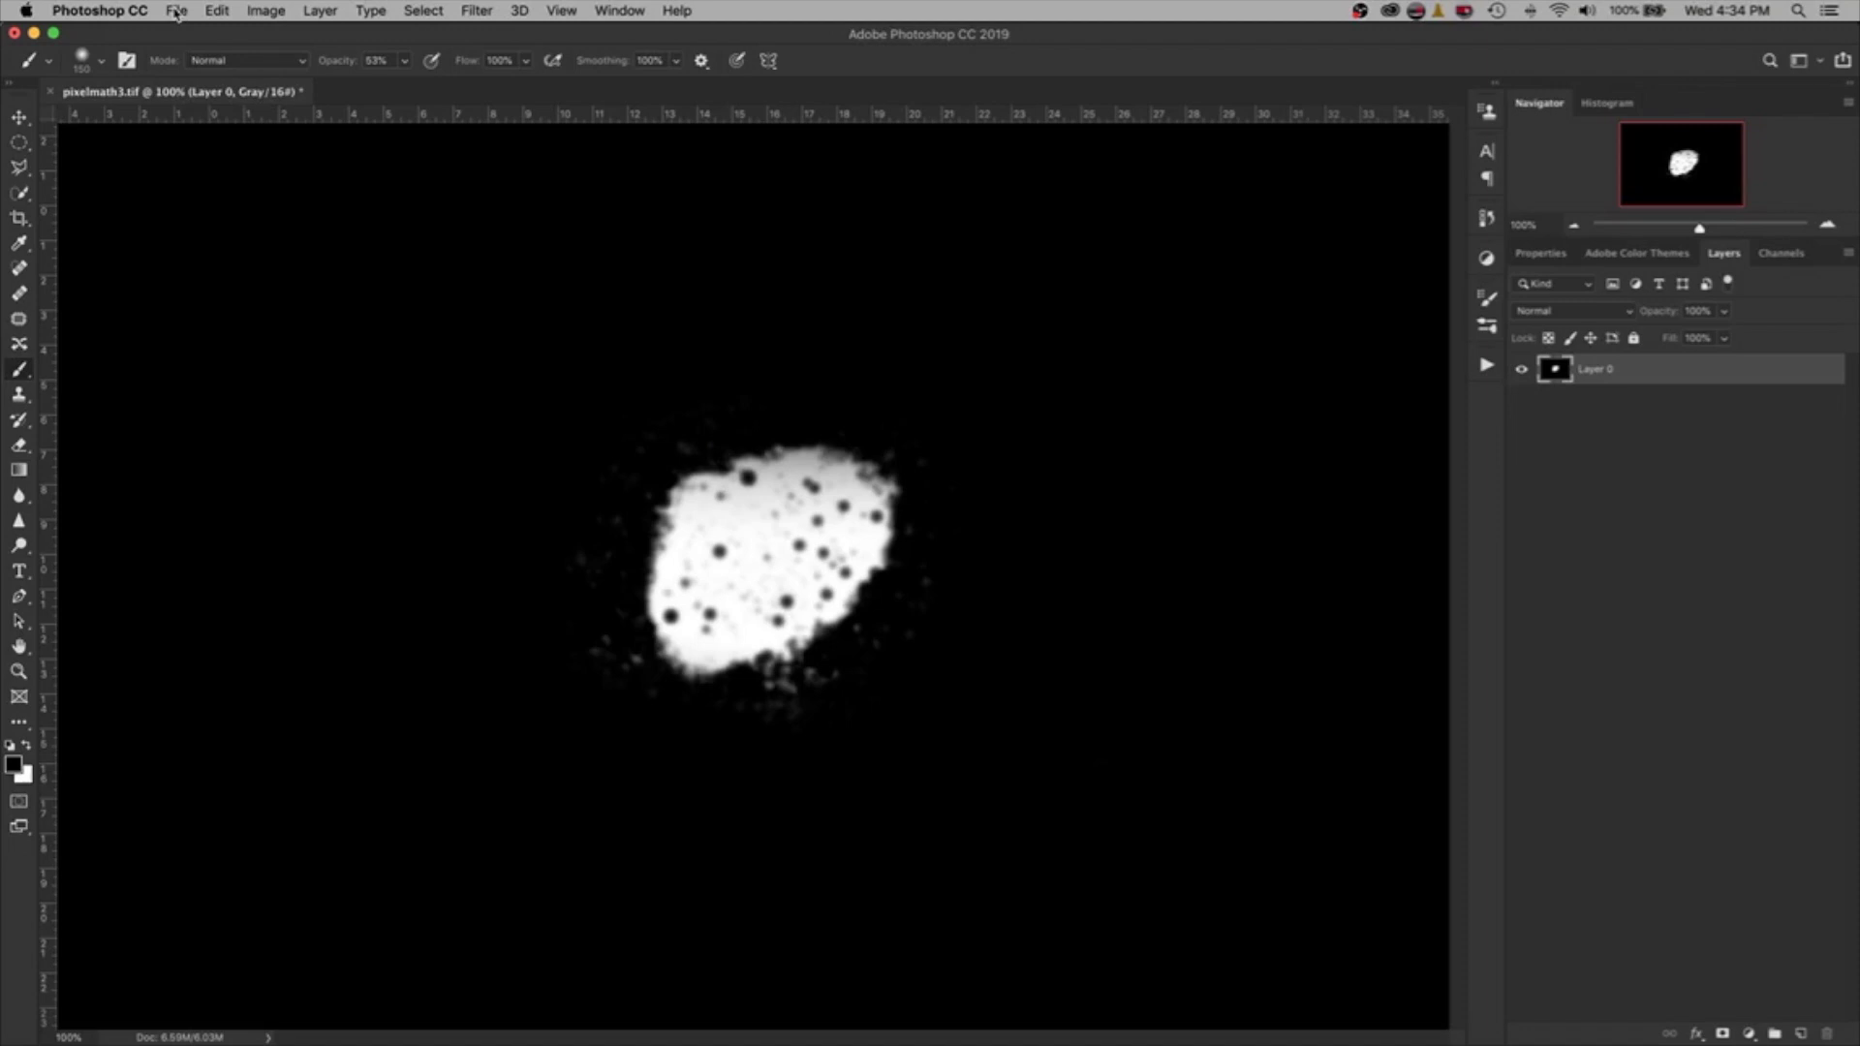
# Save and close the cleaned mask file, then minimise Photoshop to return to PixInsight.
pyautogui.press('super+s')
pyautogui.click(50, 93)
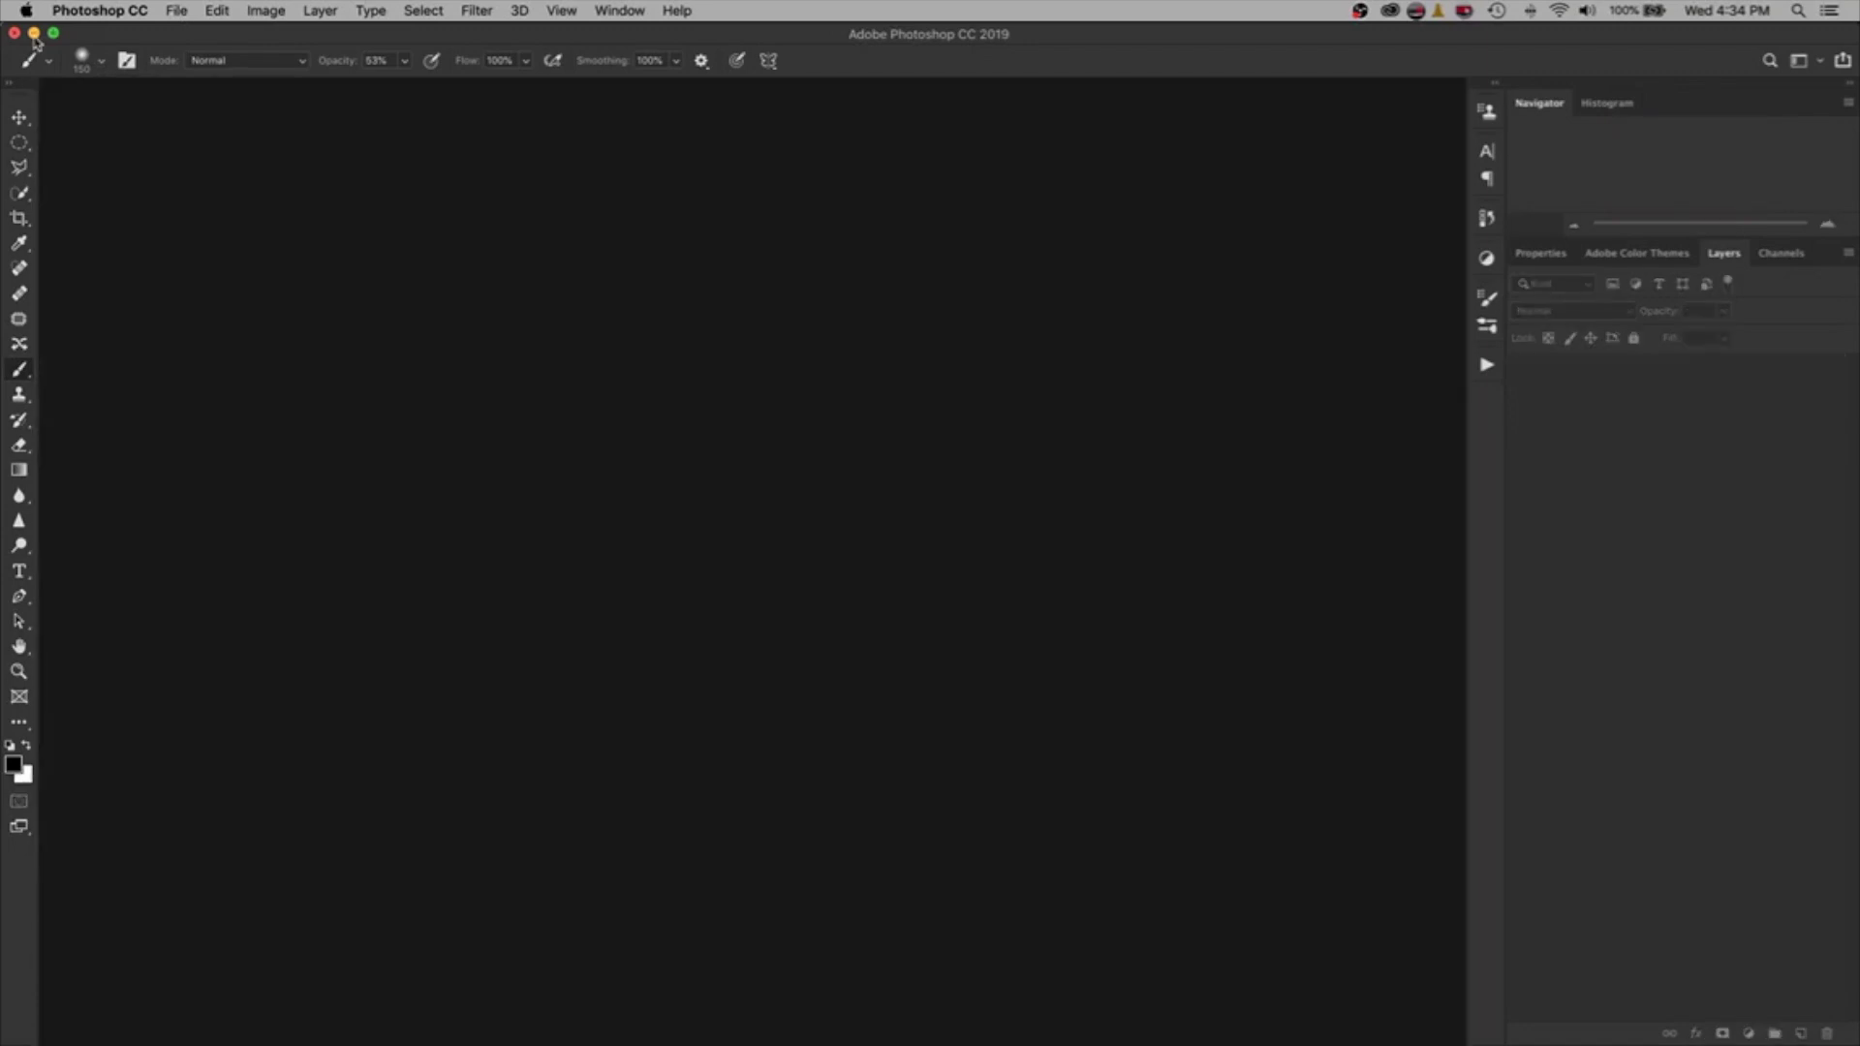
pyautogui.click(34, 34)
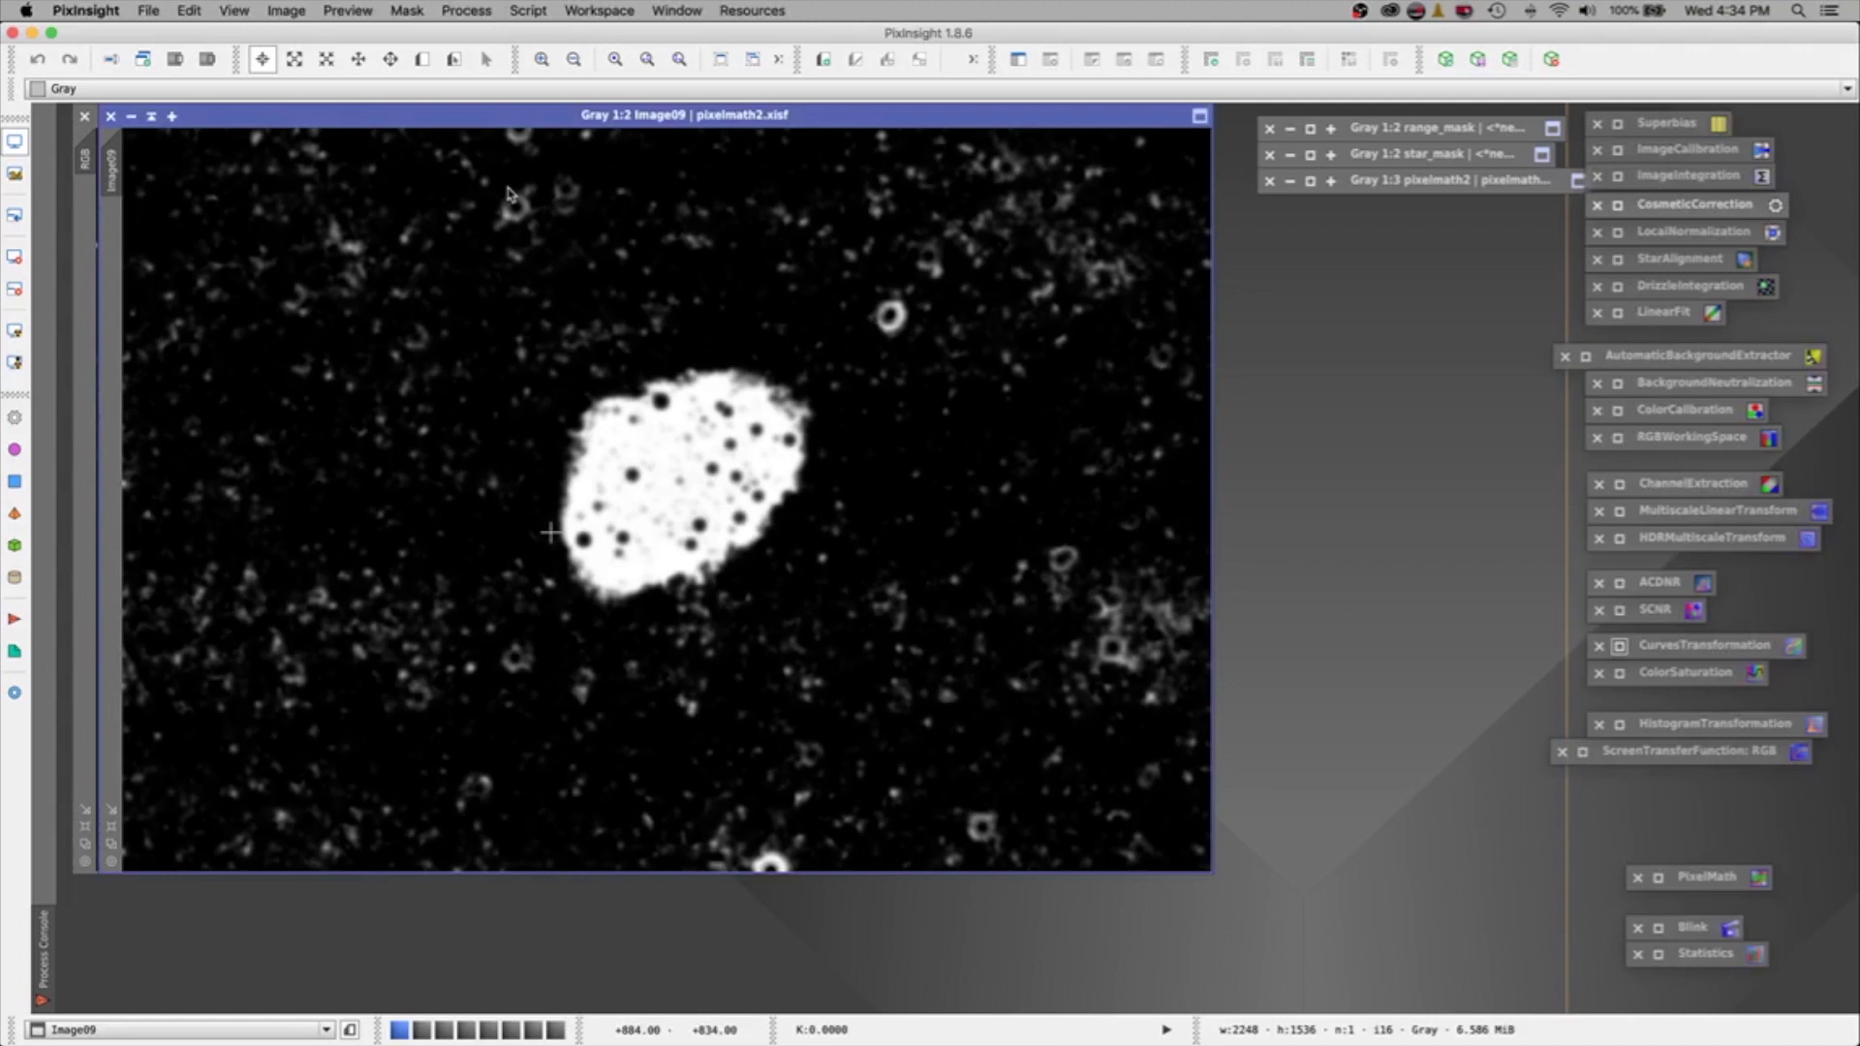
# Open the cleaned mask pixelmath2.tif and move its window off the nebula in the RGB image.
pyautogui.click(149, 12)
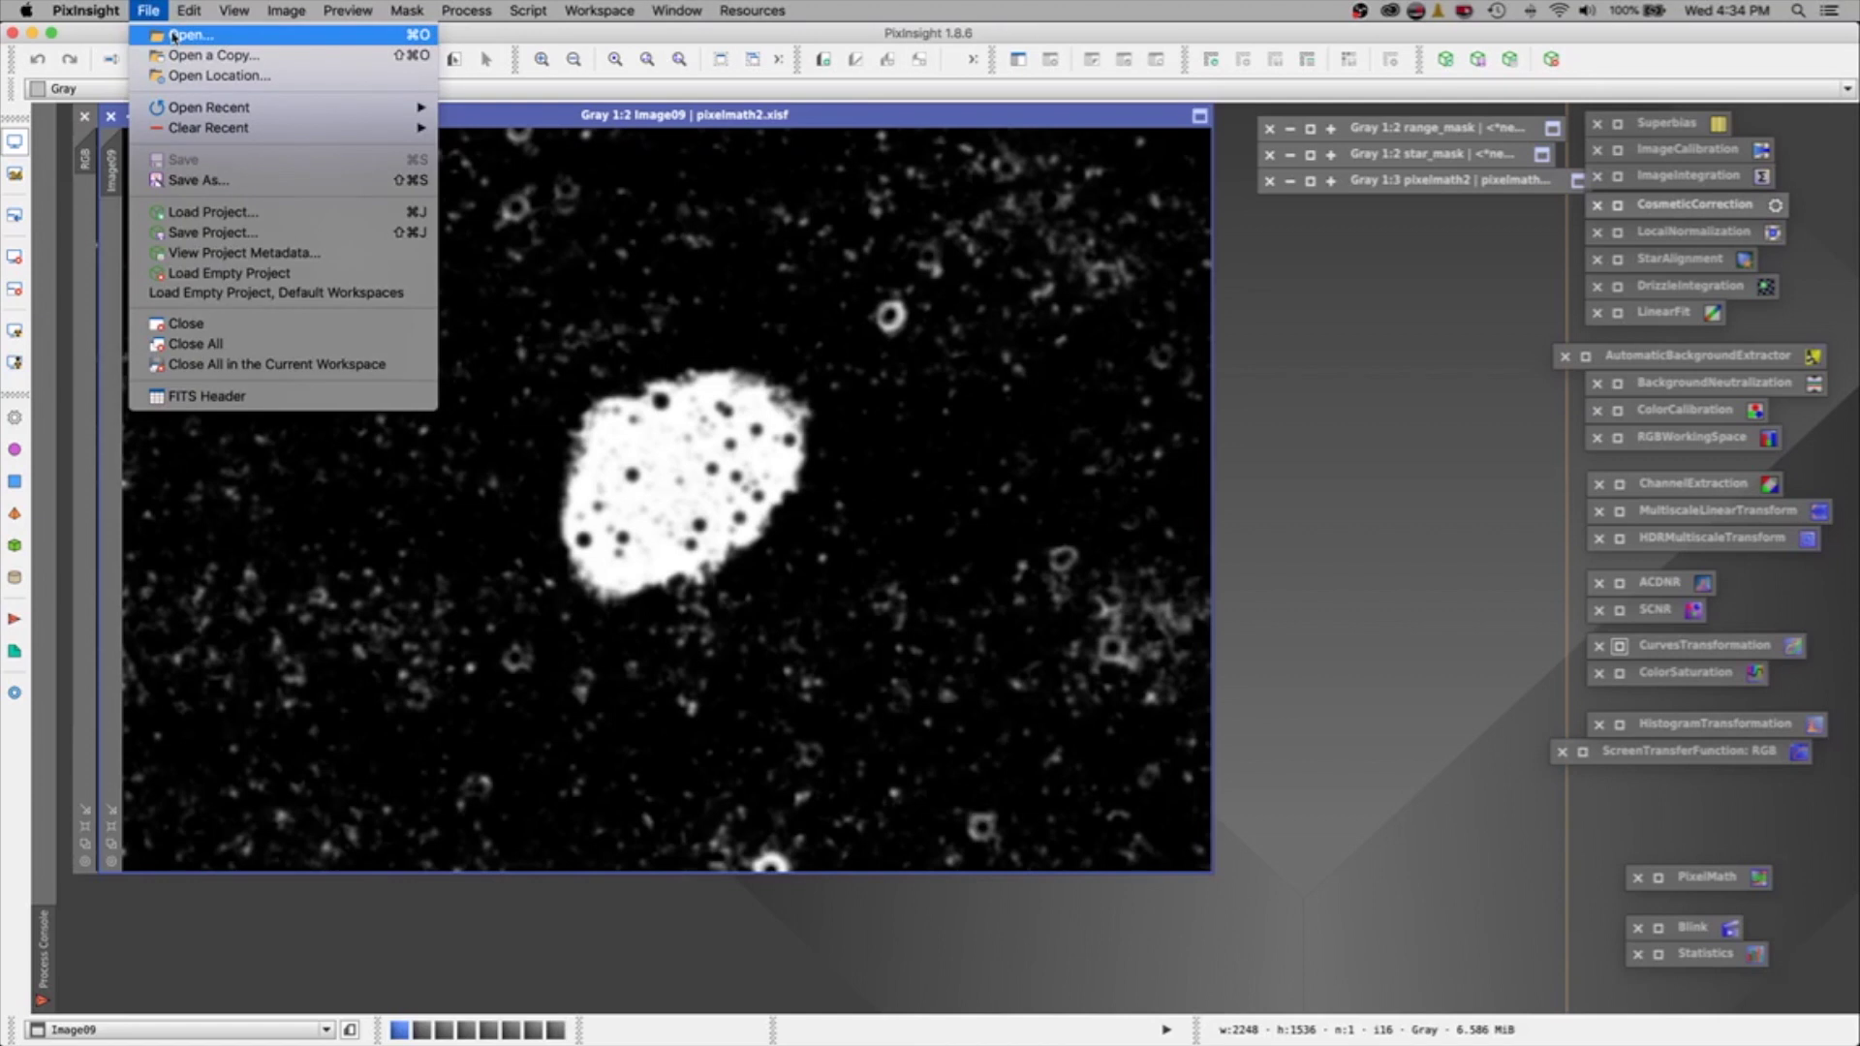
pyautogui.click(174, 37)
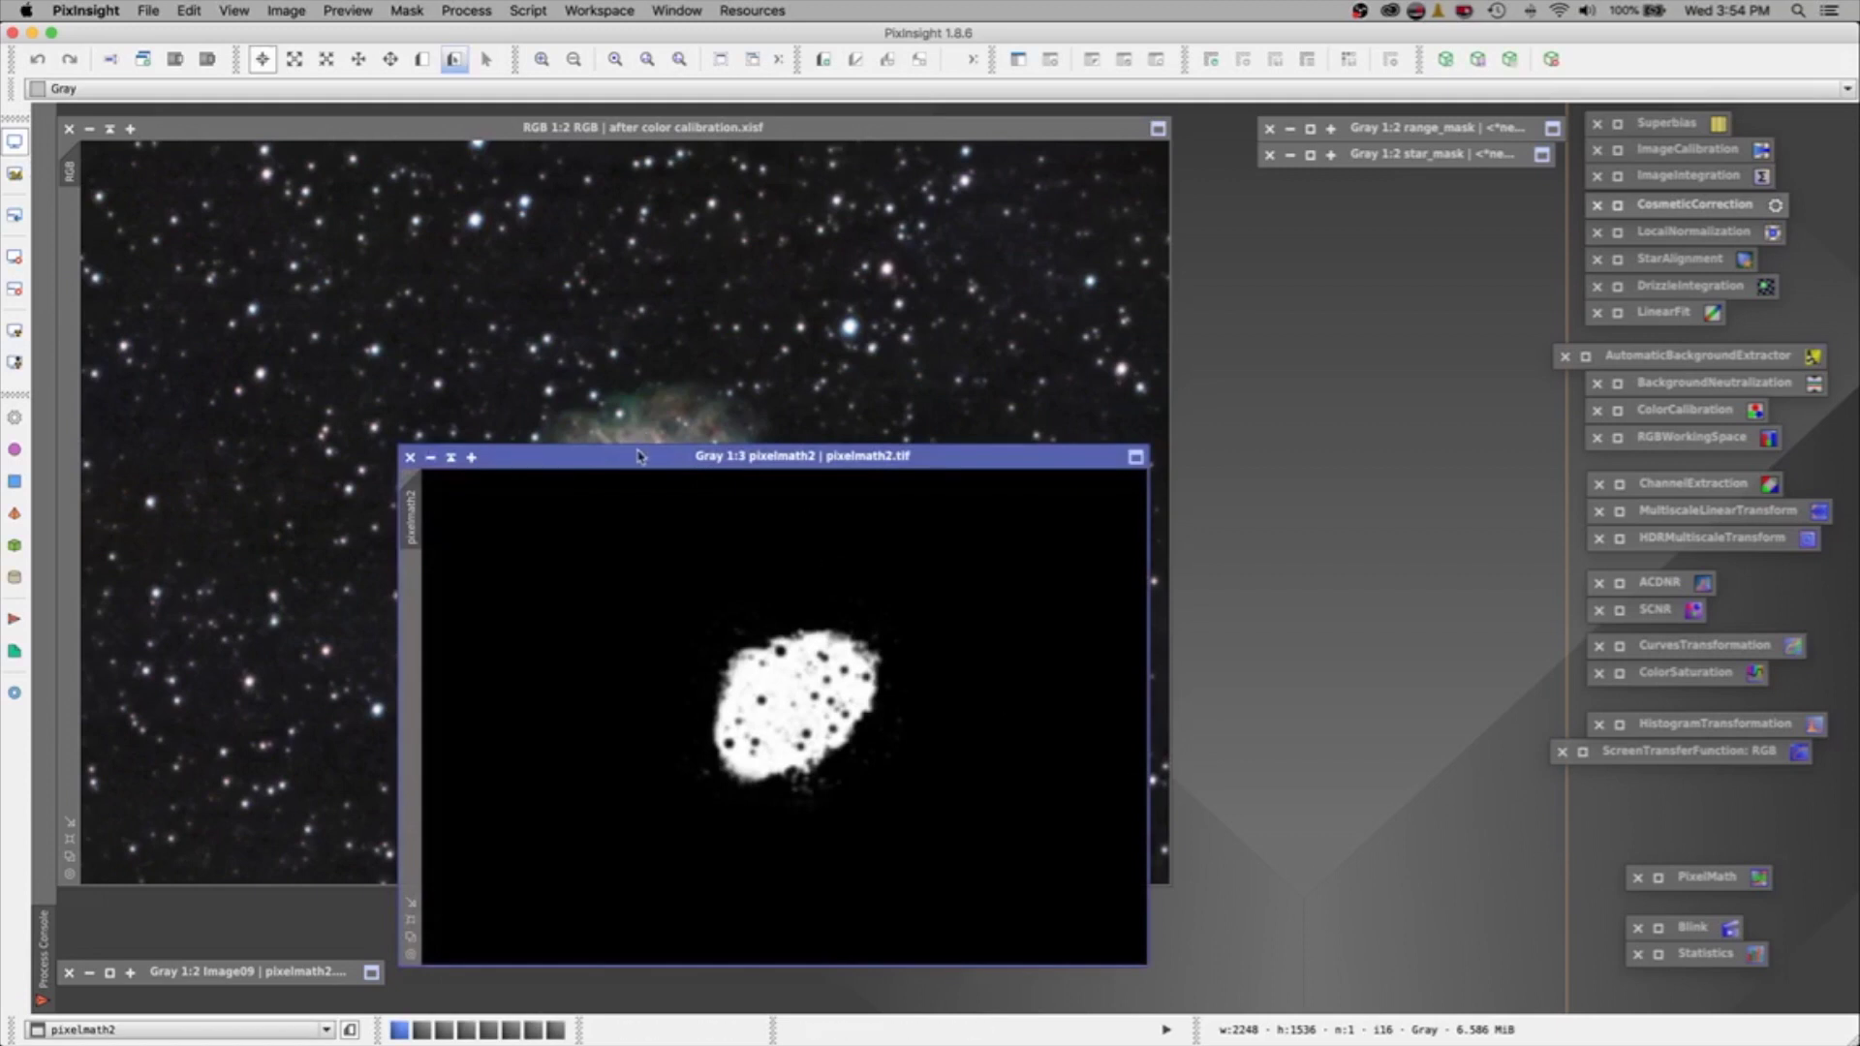
pyautogui.moveTo(638, 455); pyautogui.dragTo(986, 220)
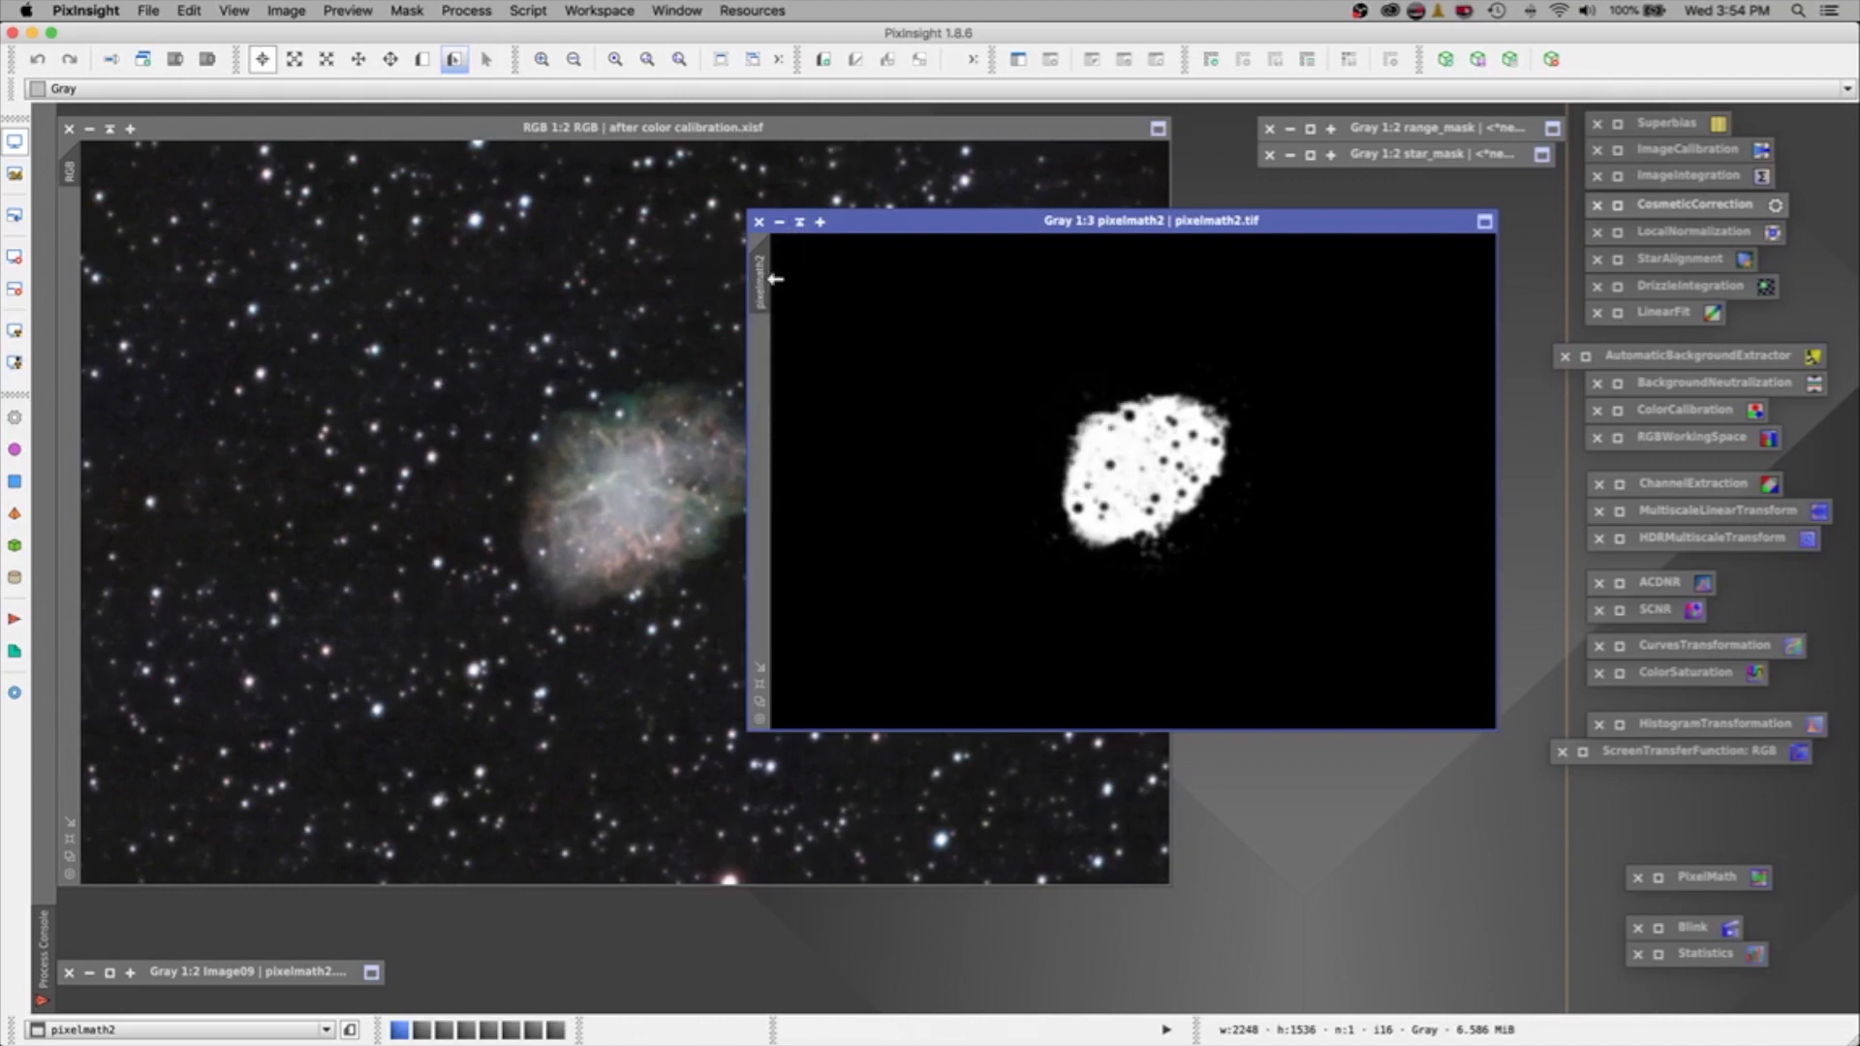
# Apply pixelmath2 as the mask of the RGB image and minimise the mask's window.
pyautogui.moveTo(764, 279)
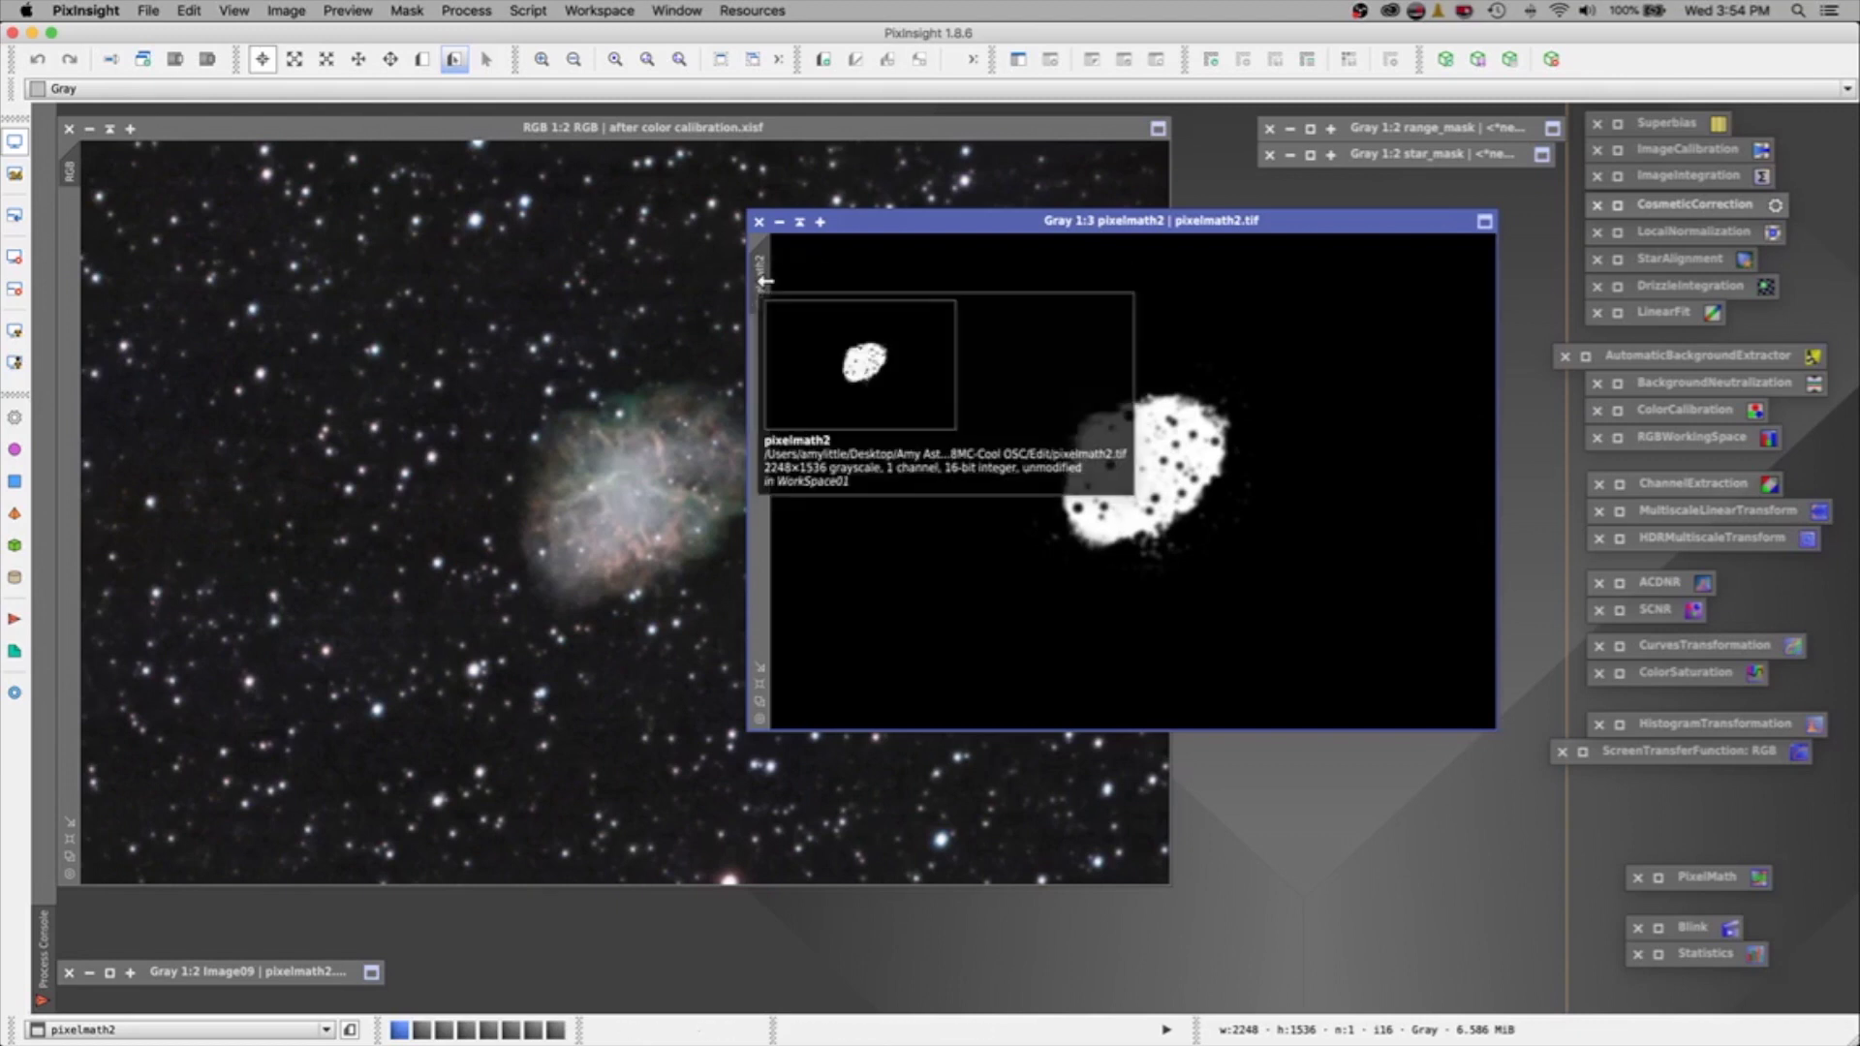
pyautogui.moveTo(765, 281); pyautogui.dragTo(68, 229)
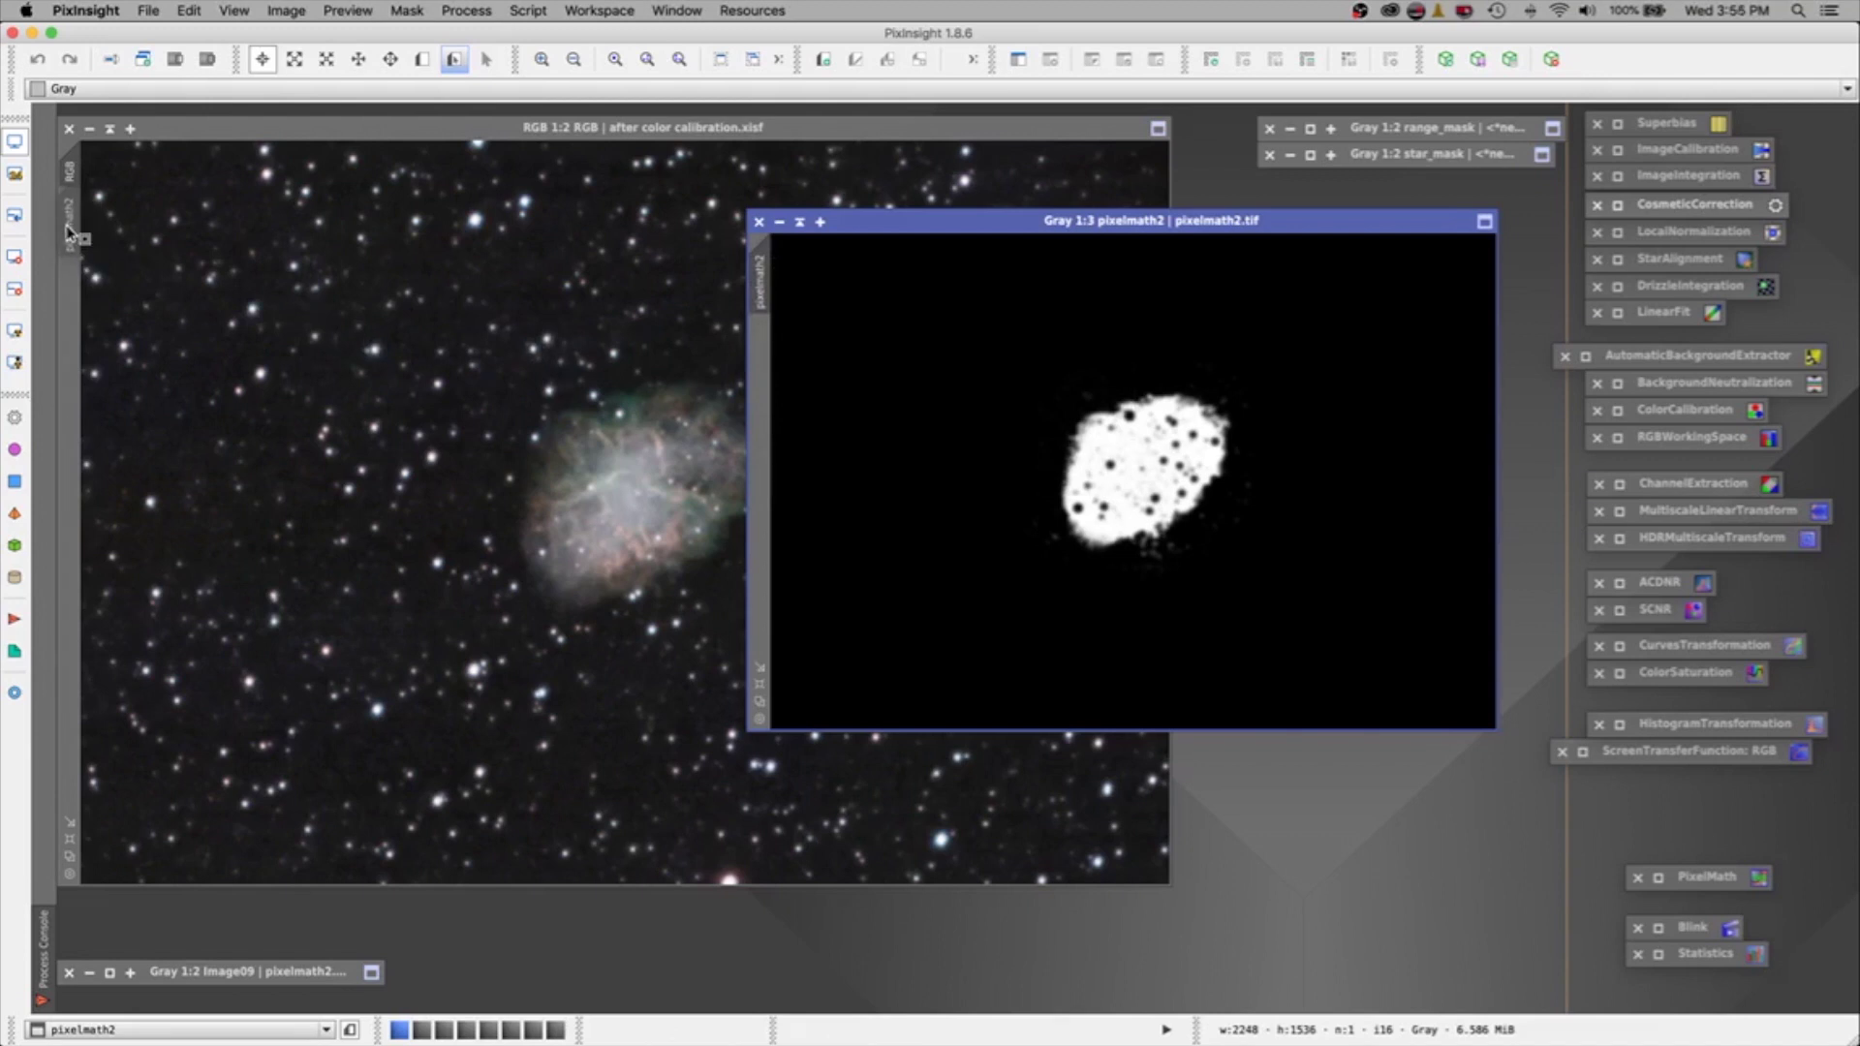
pyautogui.moveTo(68, 229); pyautogui.dragTo(68, 230)
pyautogui.click(799, 221)
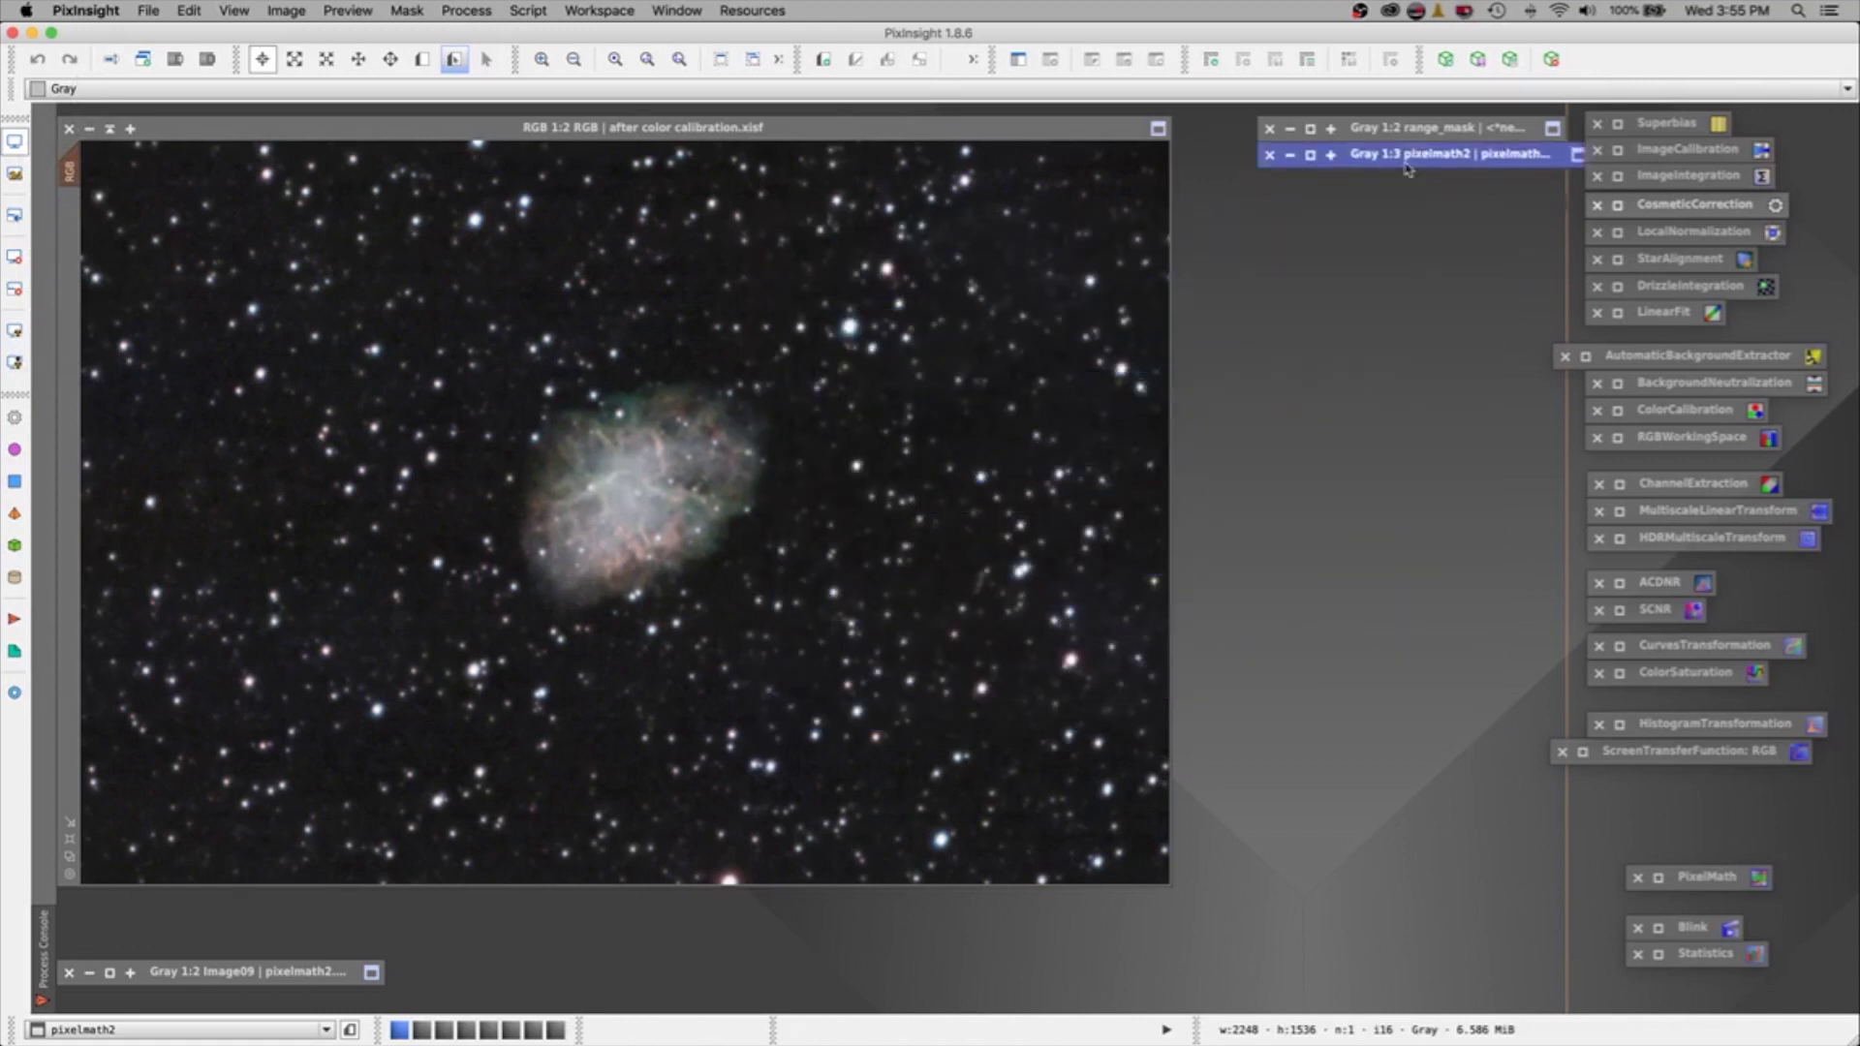
# Show the mask overlay on the RGB image to check its coverage of the nebula, and hide it again.
pyautogui.click(270, 160)
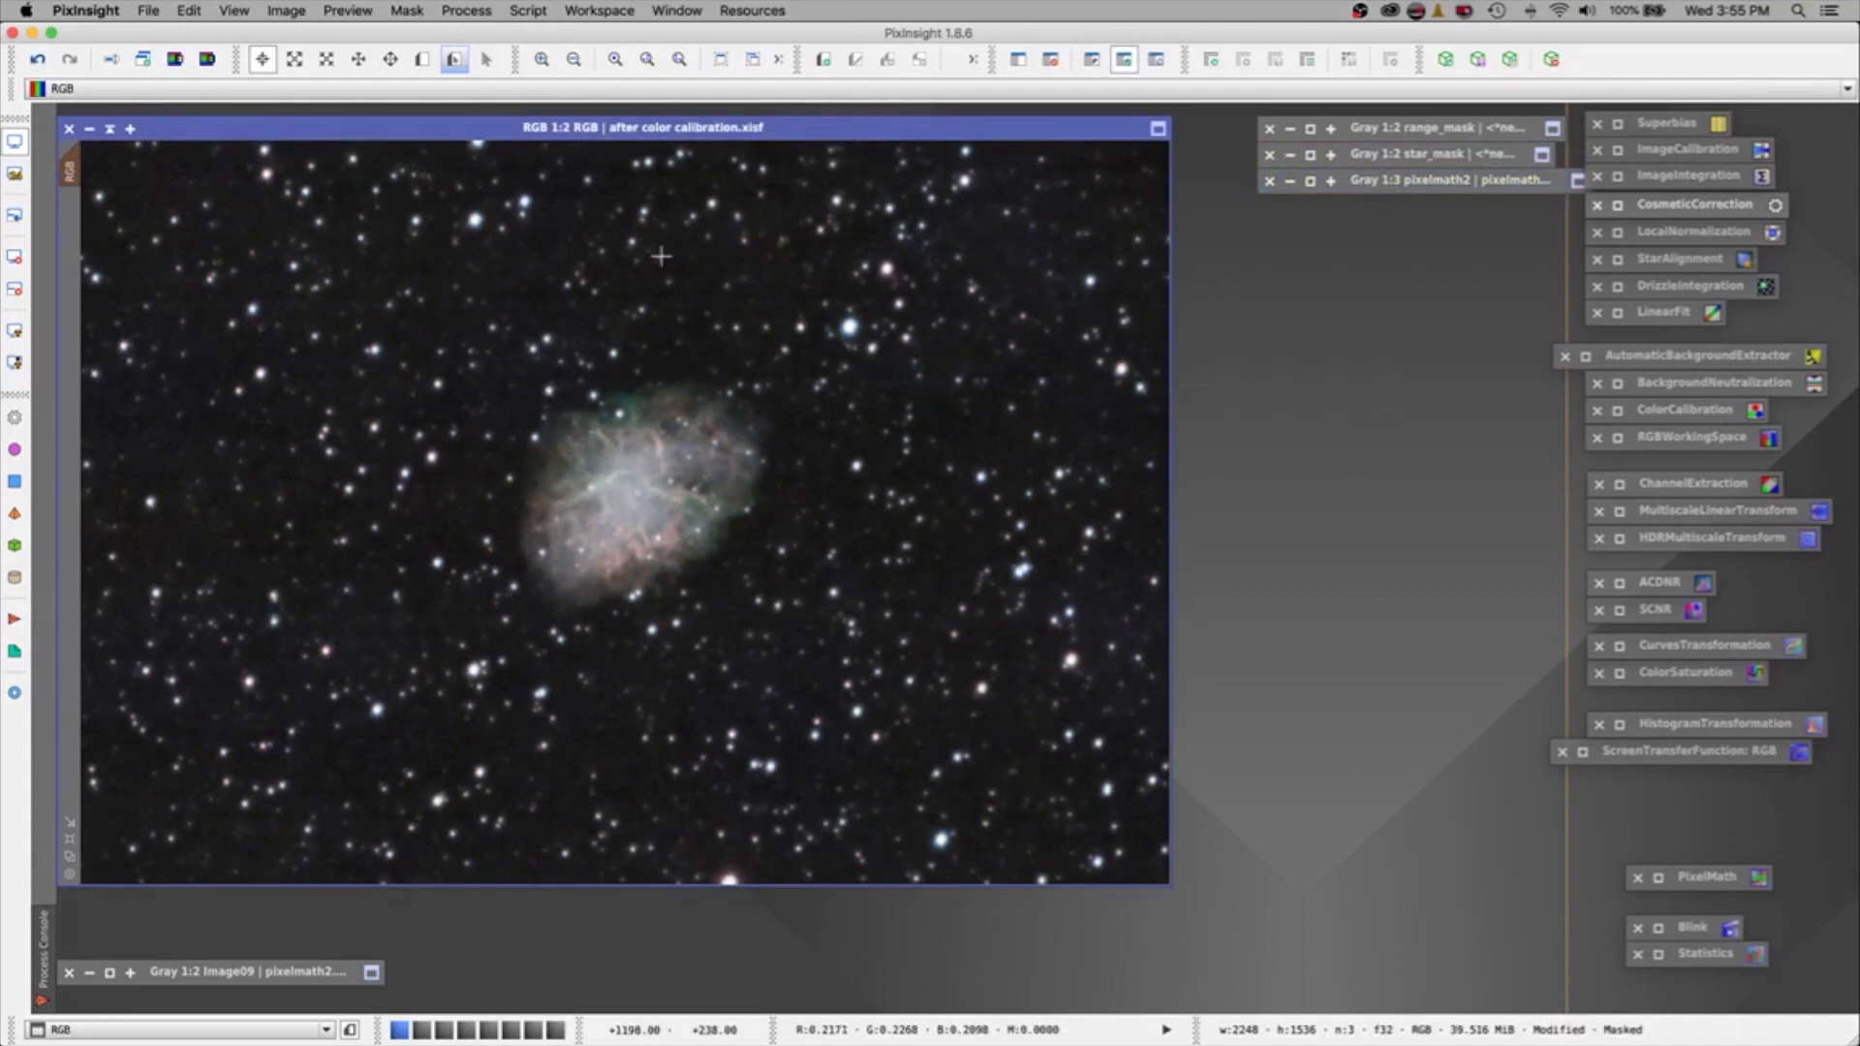
pyautogui.press('super+k')
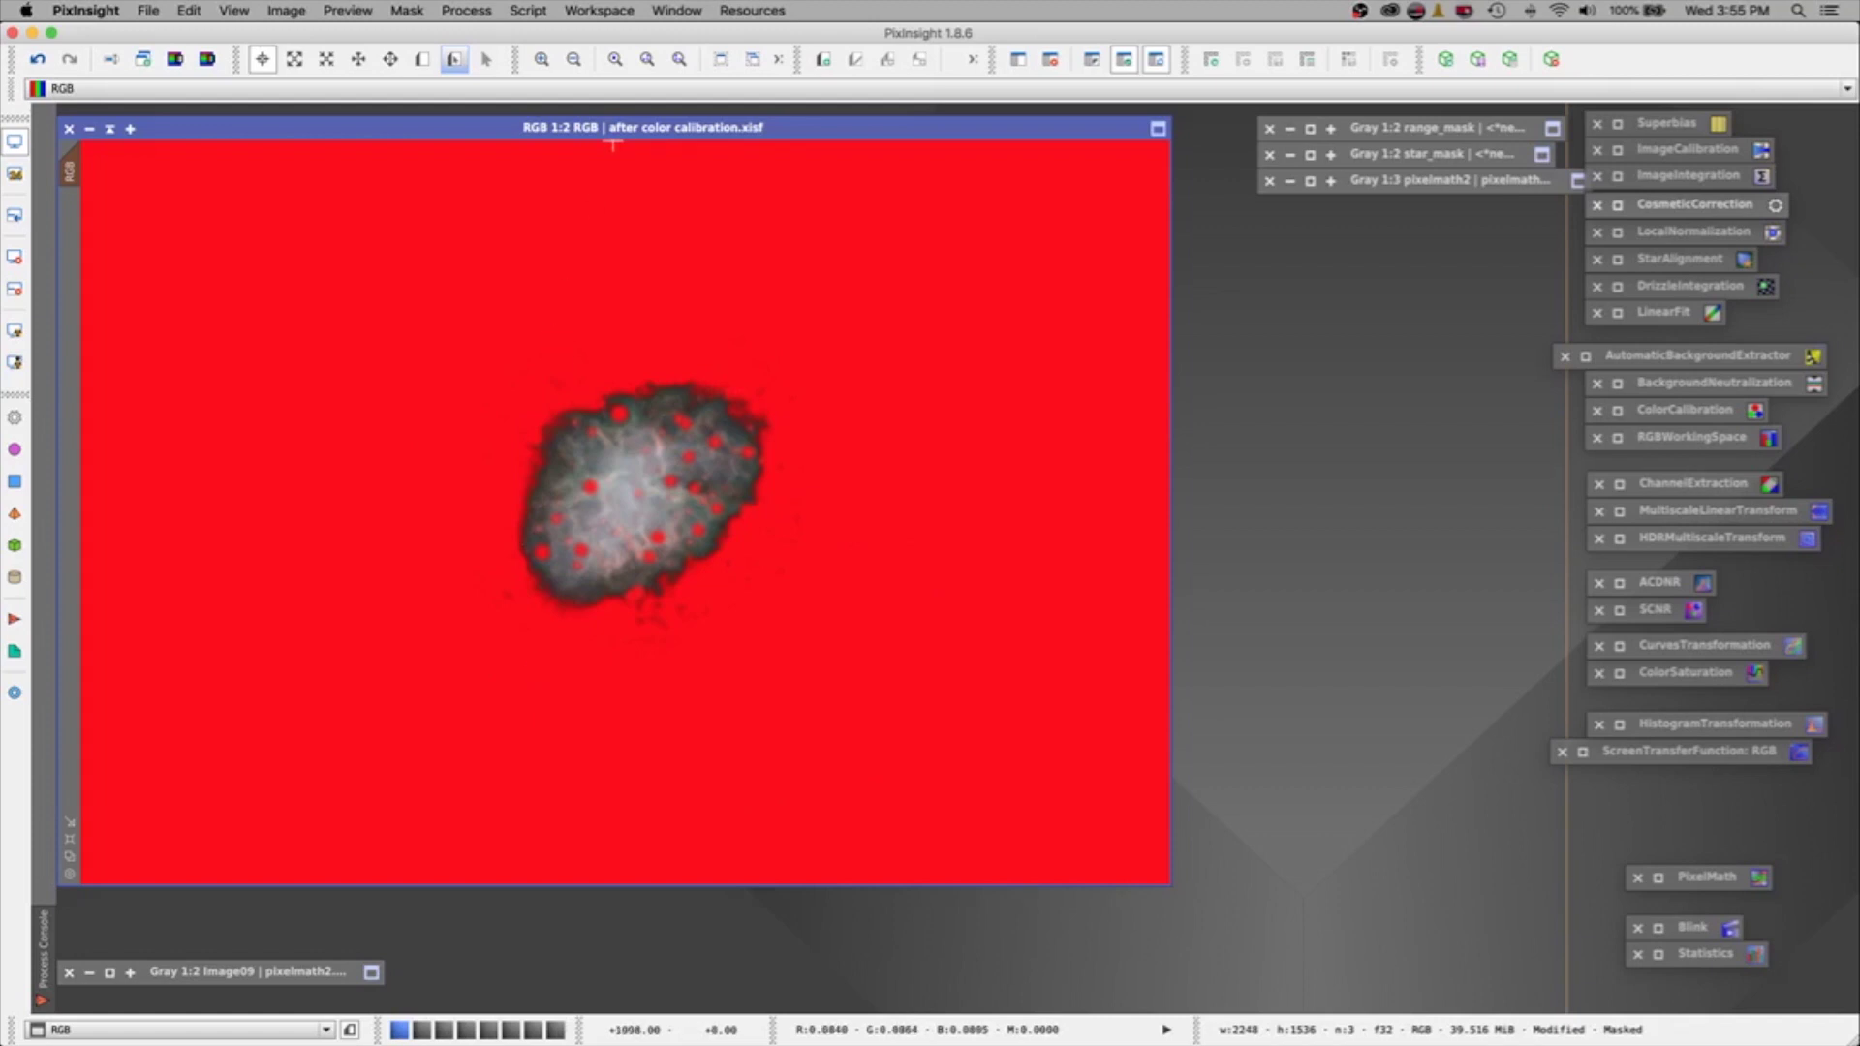
pyautogui.press('super+k')
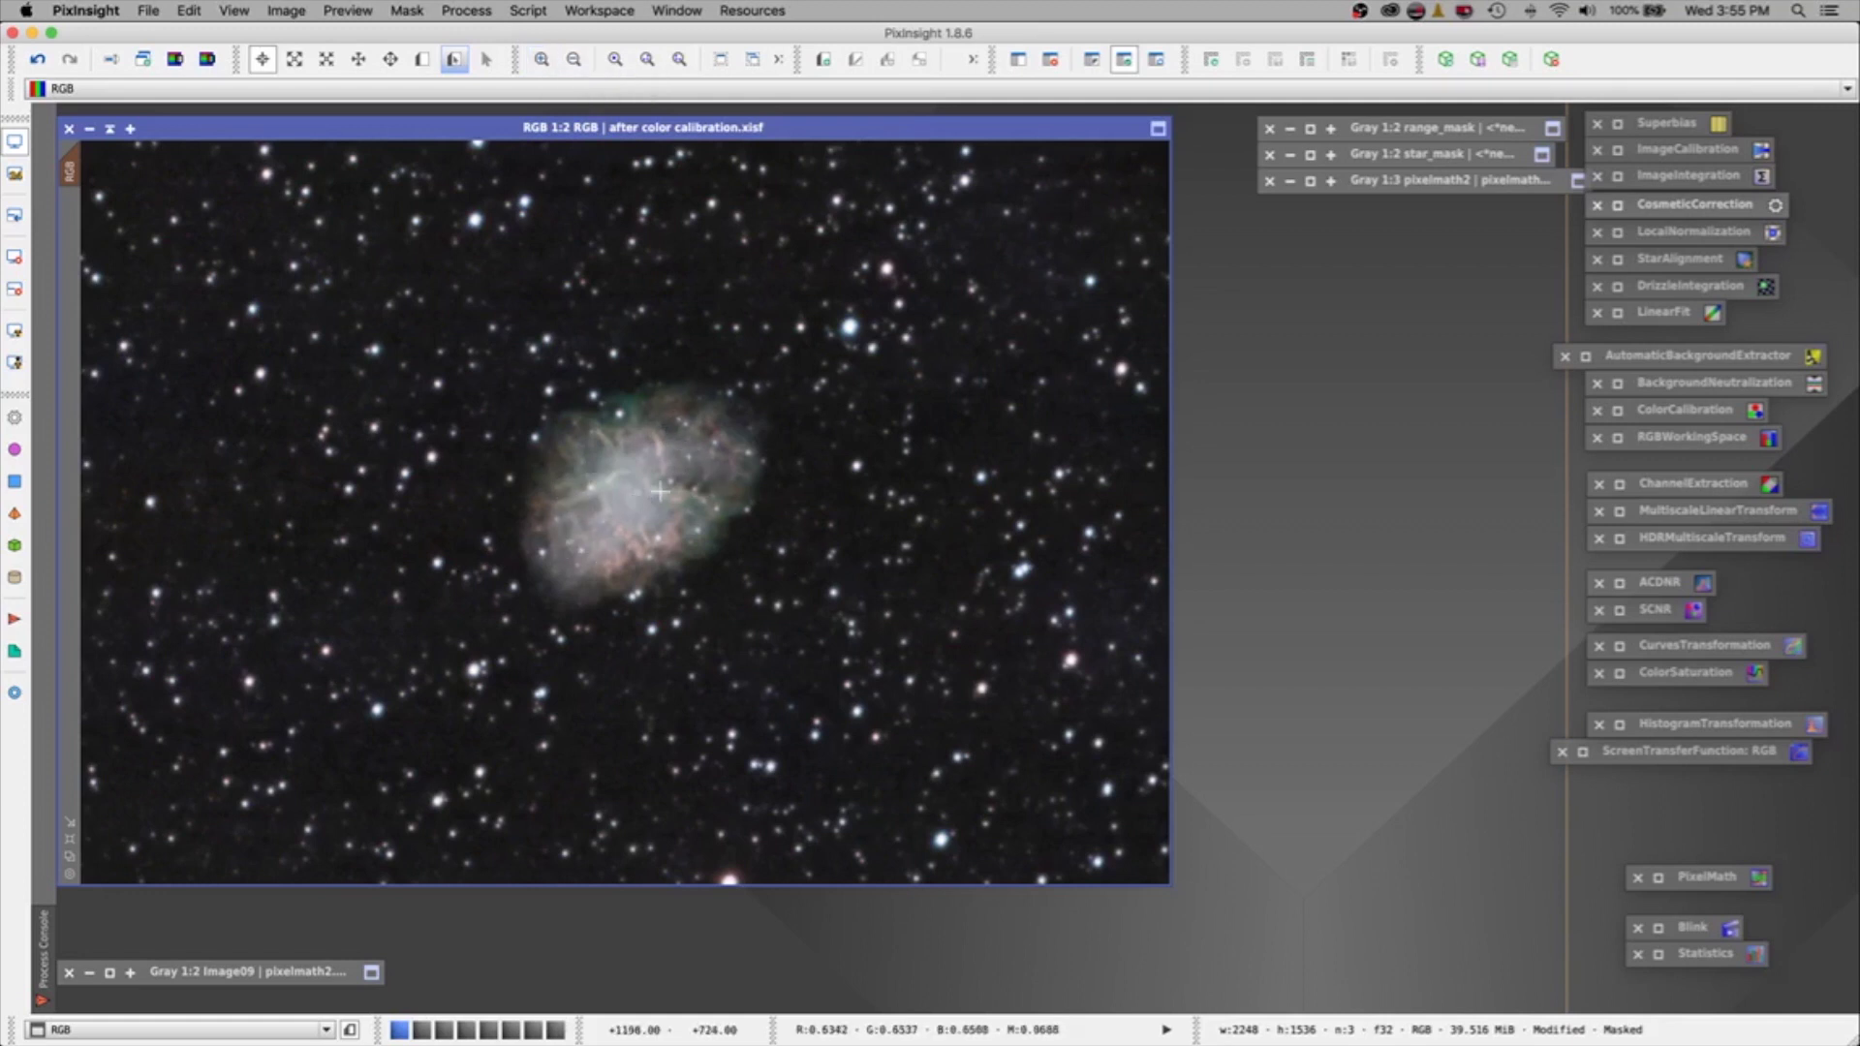
# Open MultiscaleLinearTransform, reset it to its defaults and set the number of layers to 8.
pyautogui.click(542, 60)
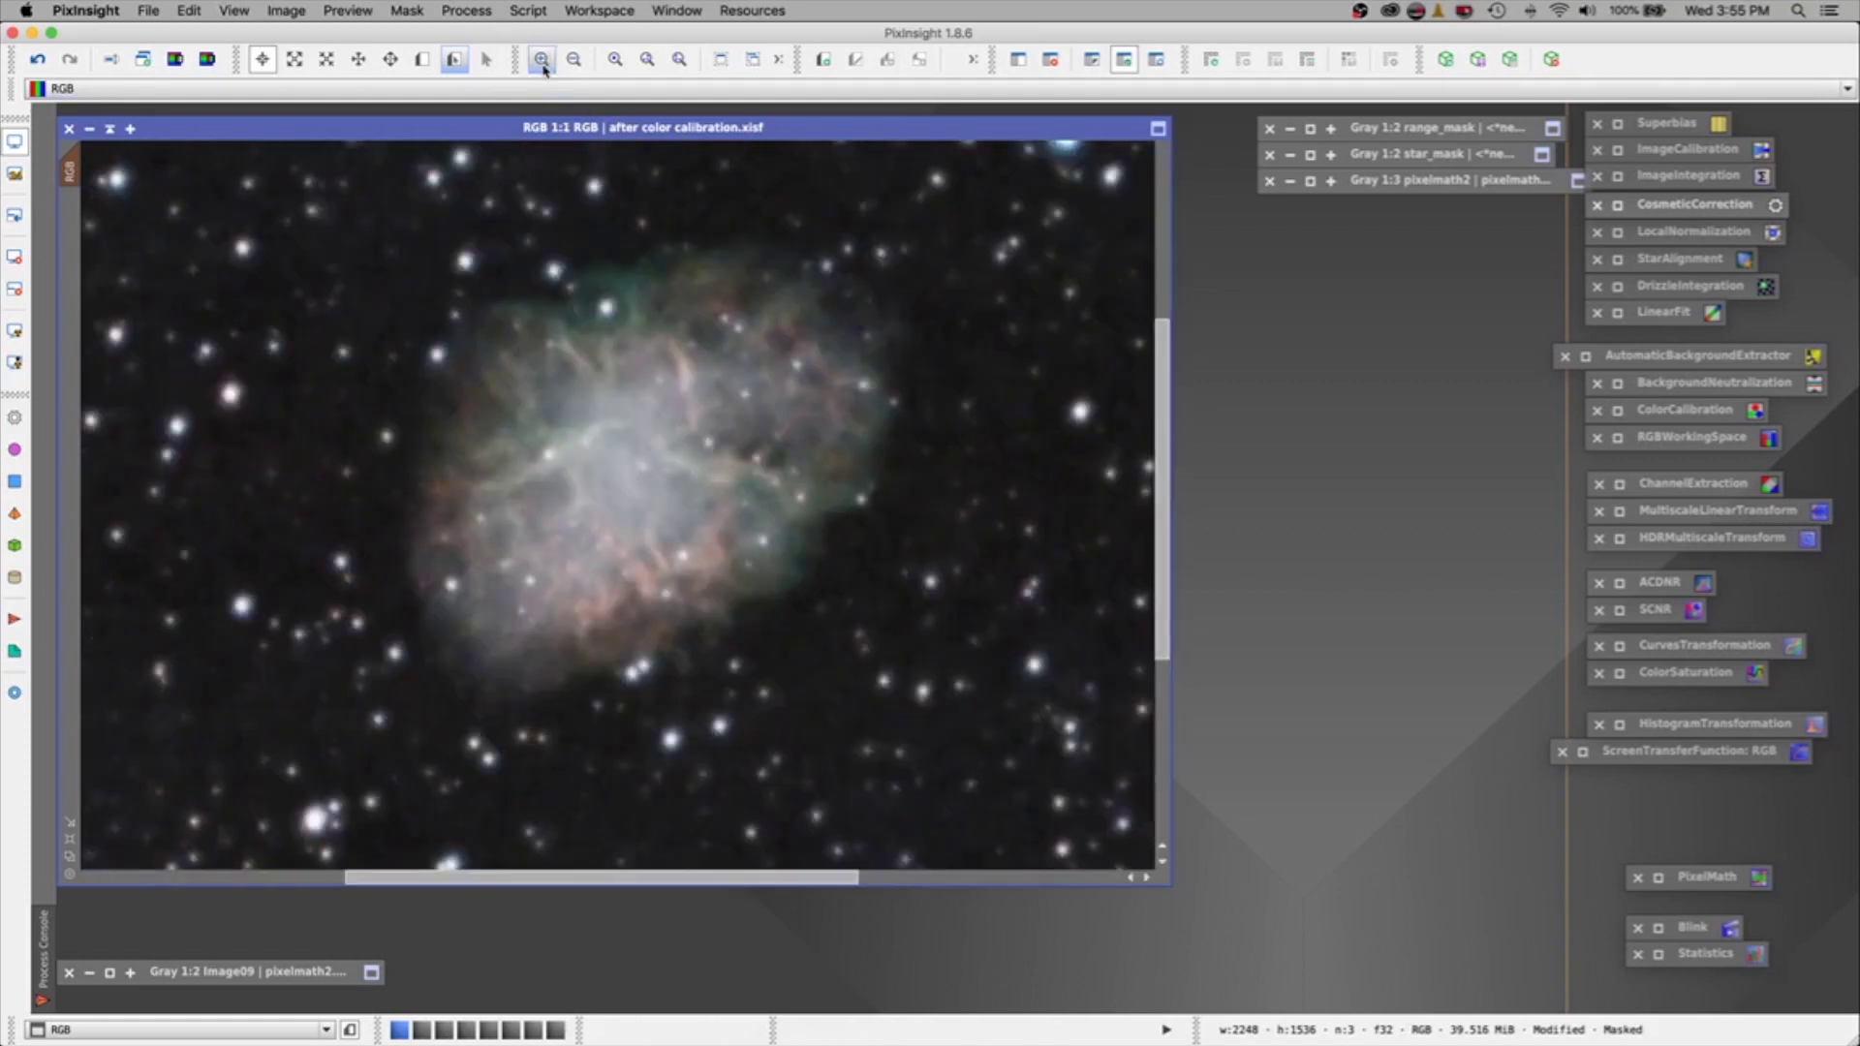
pyautogui.click(1619, 512)
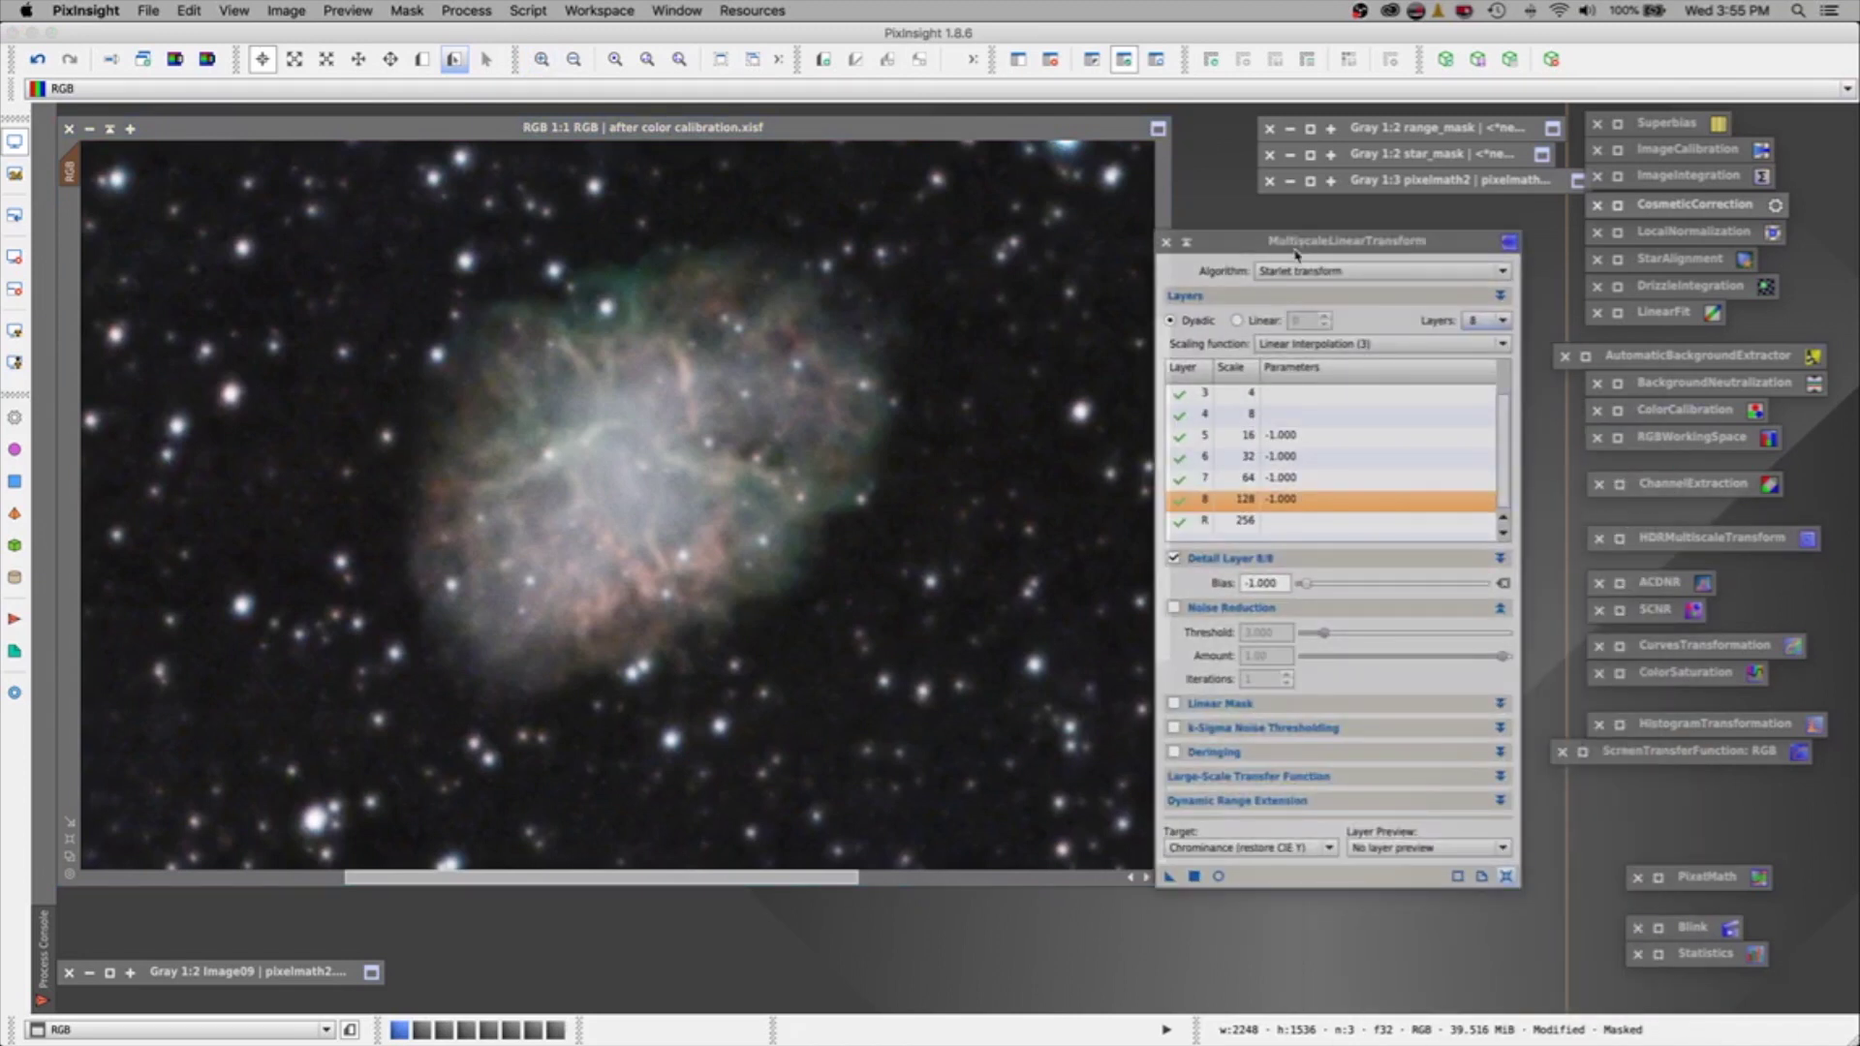
pyautogui.click(1506, 878)
pyautogui.click(1506, 877)
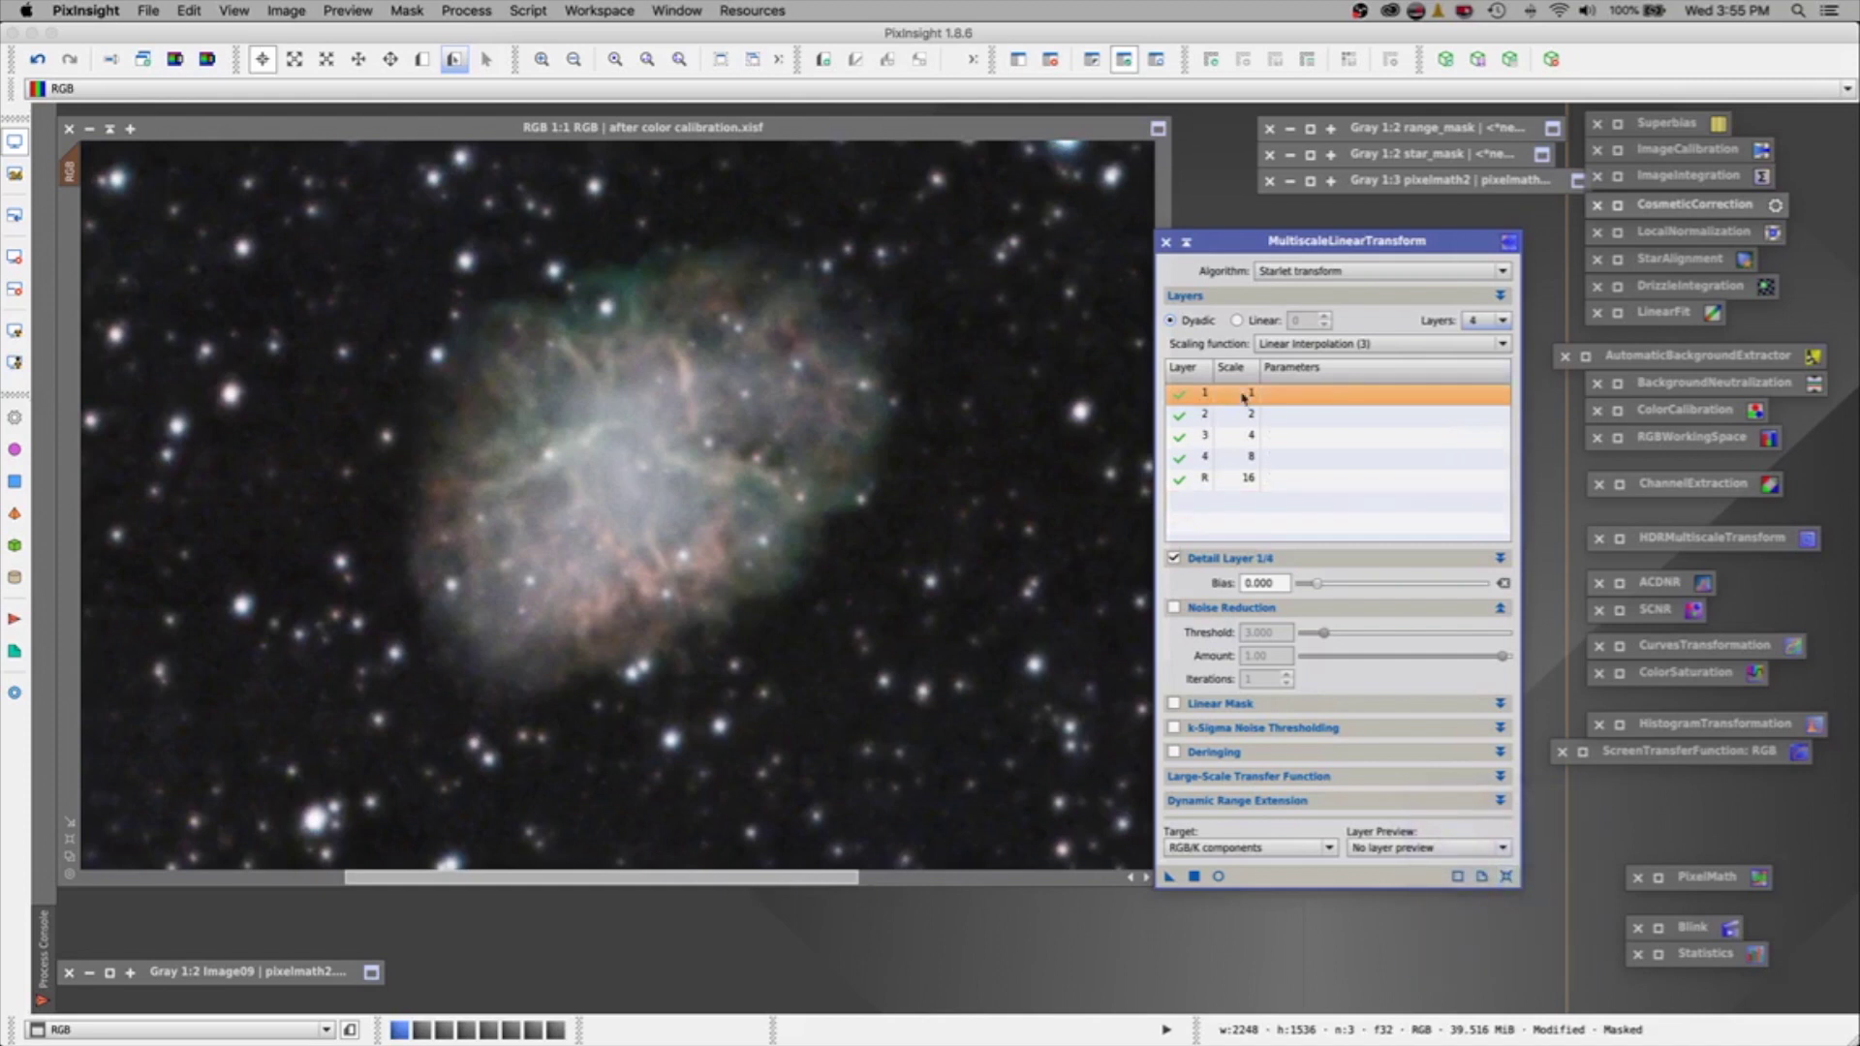
pyautogui.click(1496, 321)
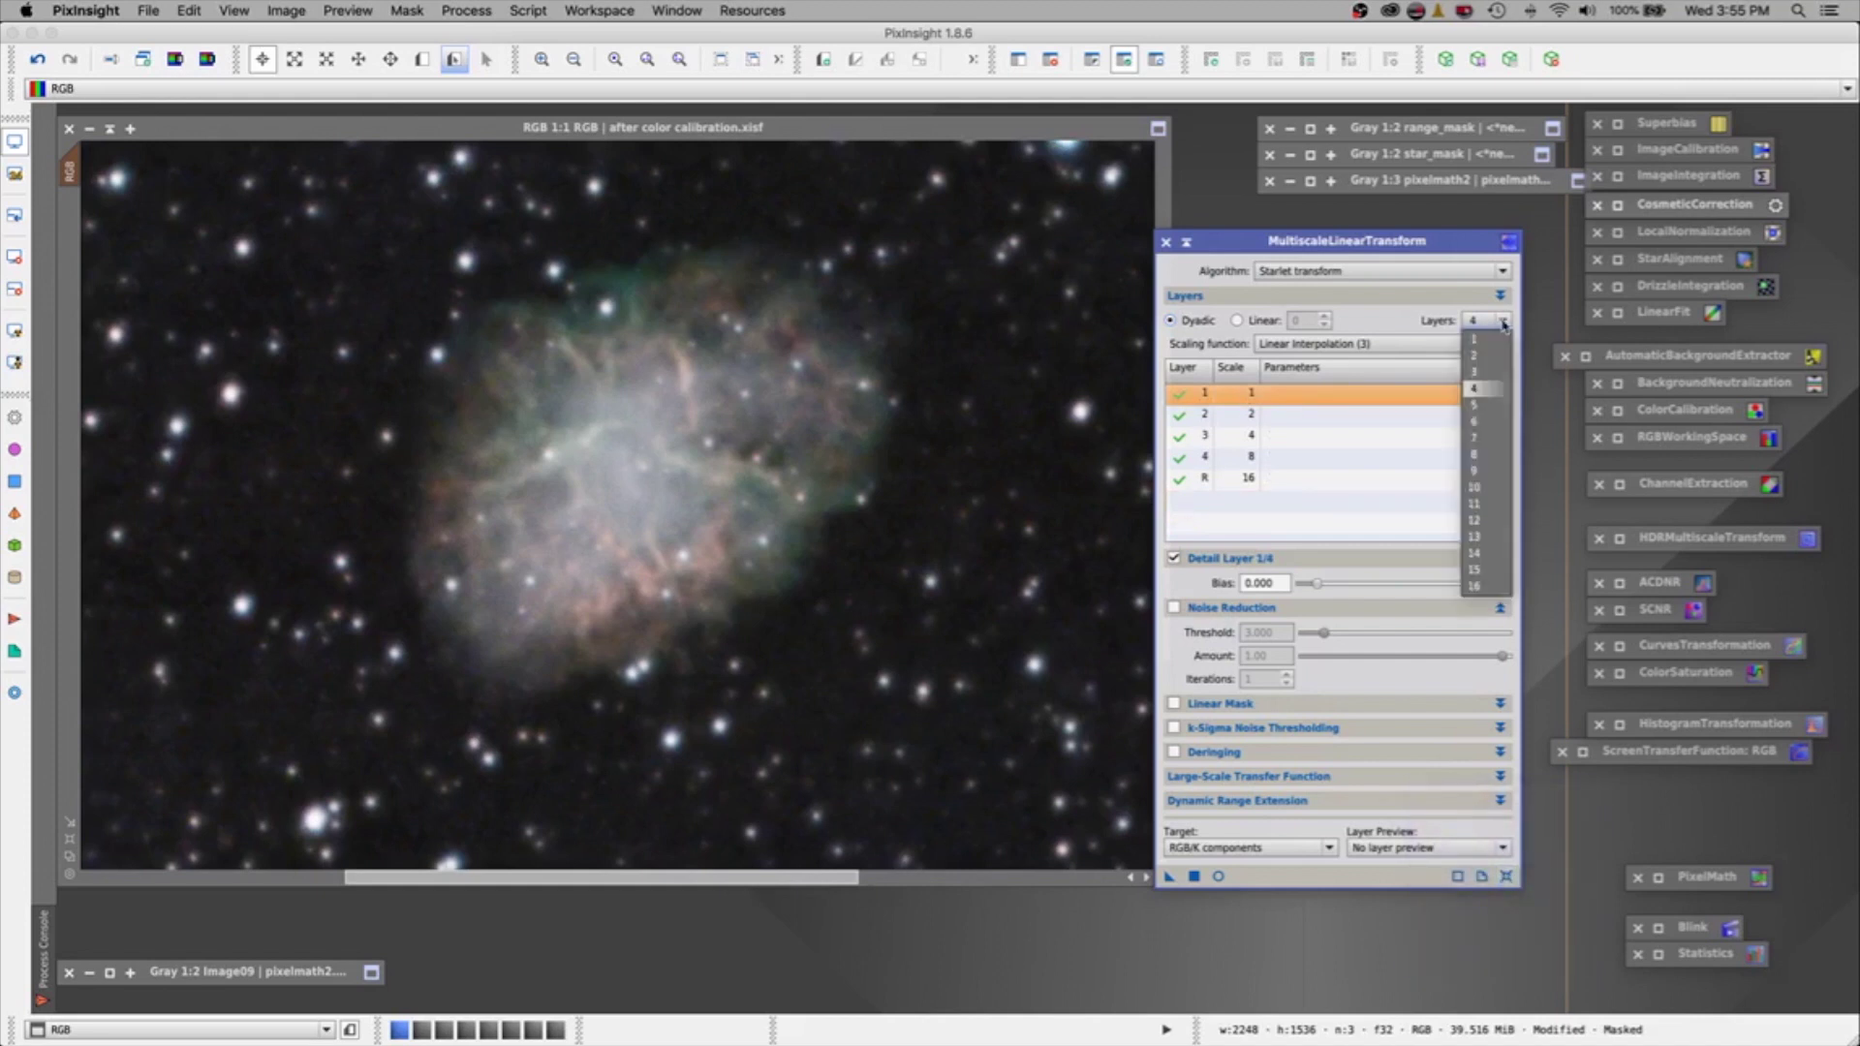
pyautogui.click(1474, 455)
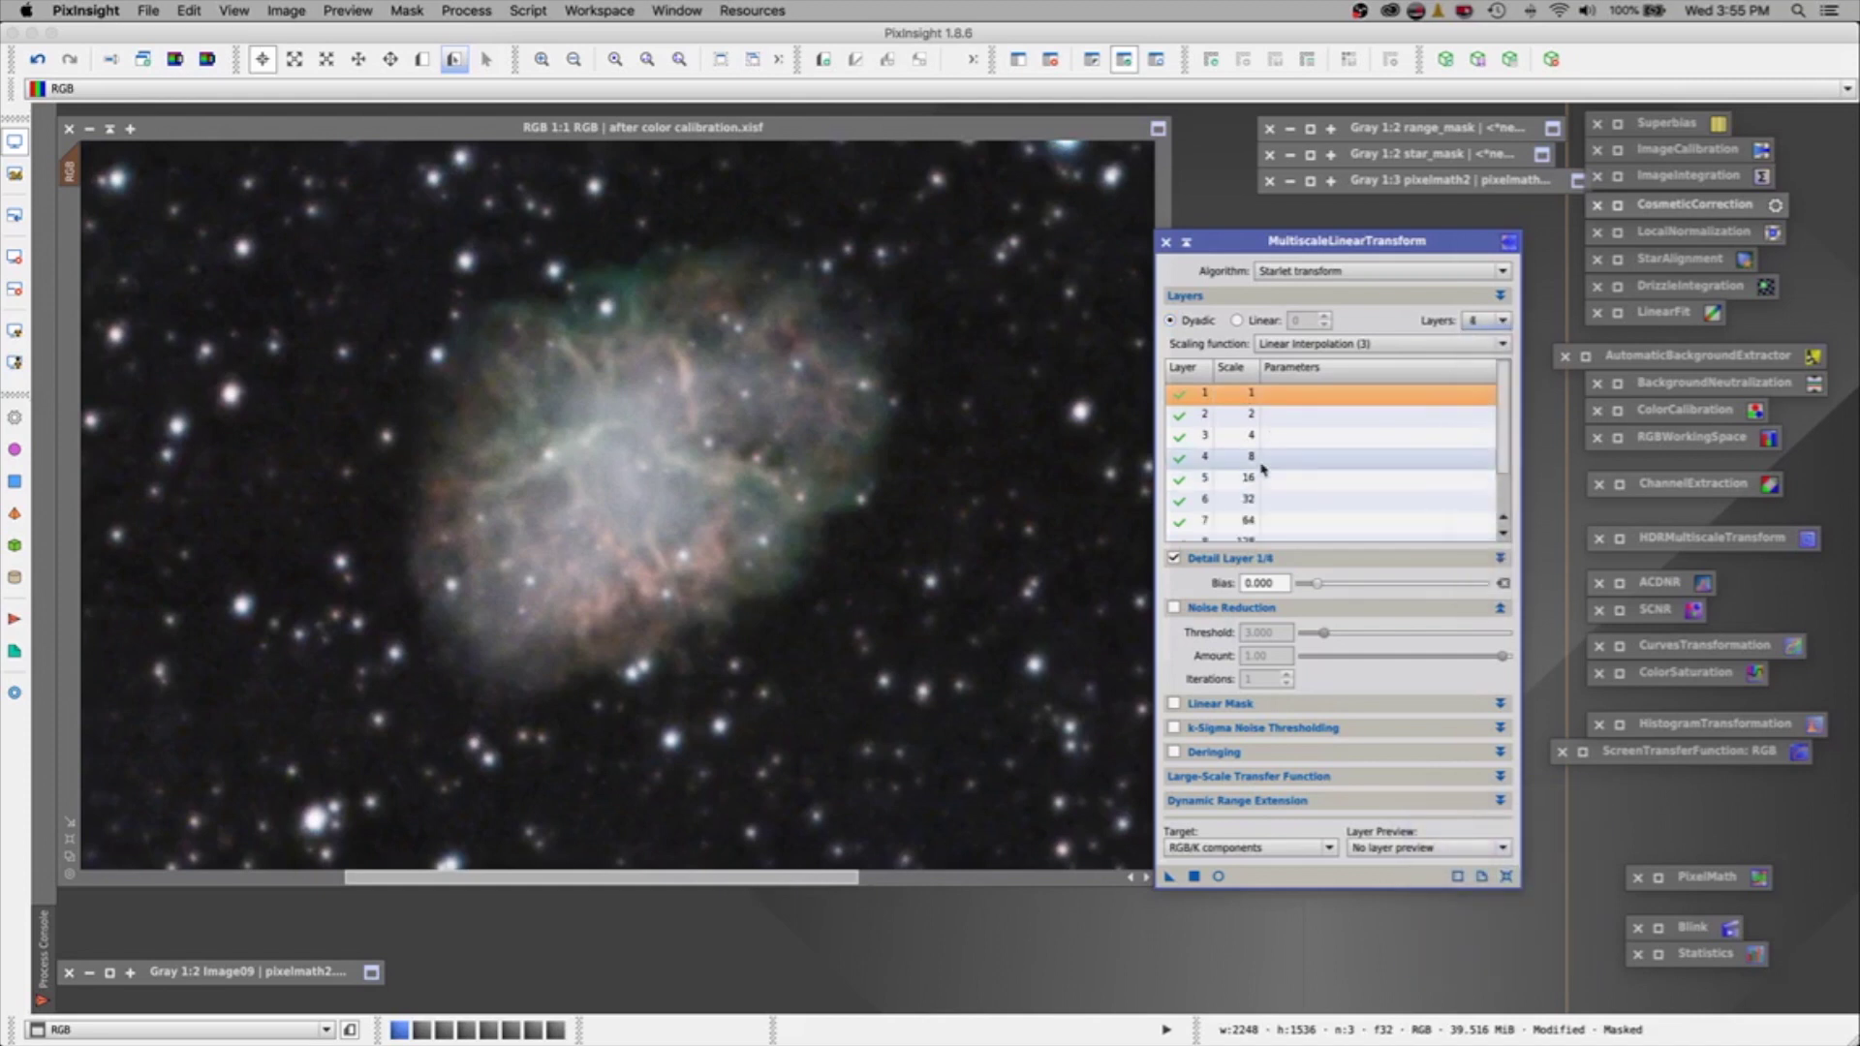
# Set the bias of detail layers 5 and 6 to 0.15.
pyautogui.click(1201, 486)
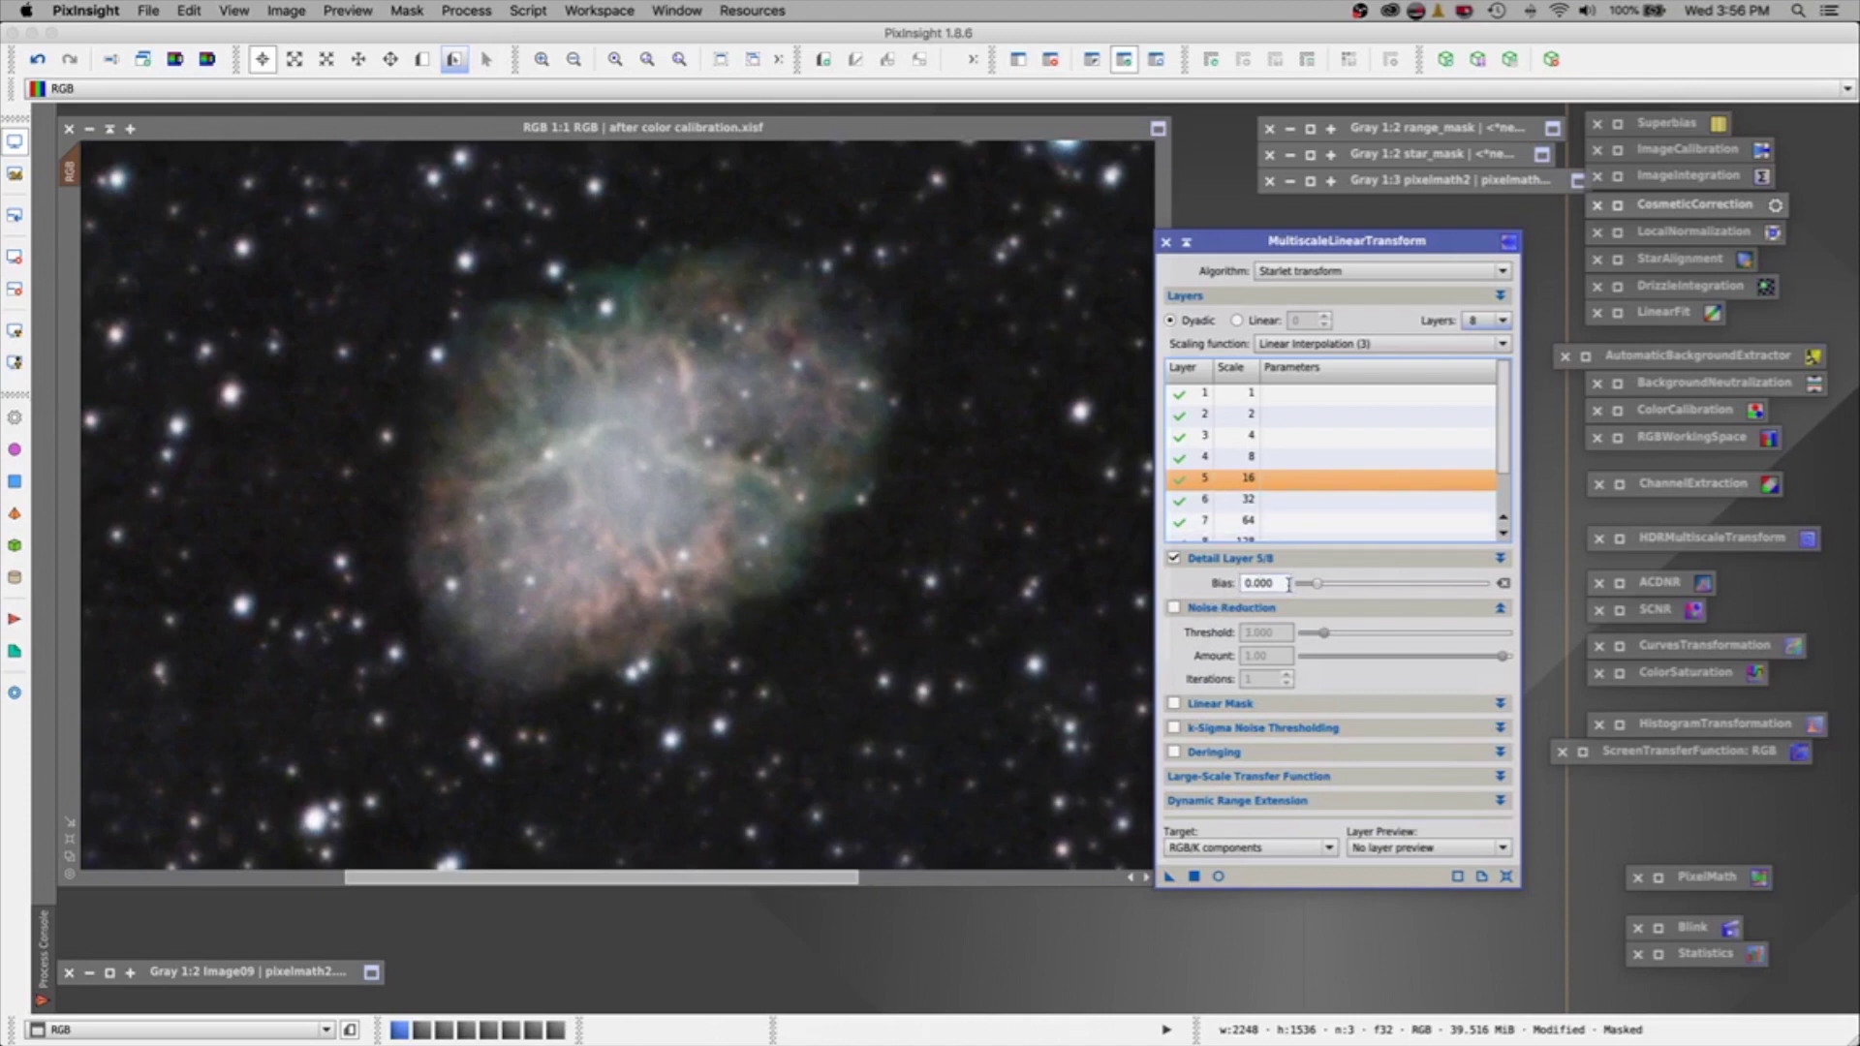
pyautogui.moveTo(1287, 584)
pyautogui.click(1279, 583)
pyautogui.moveTo(1279, 583); pyautogui.dragTo(1223, 578)
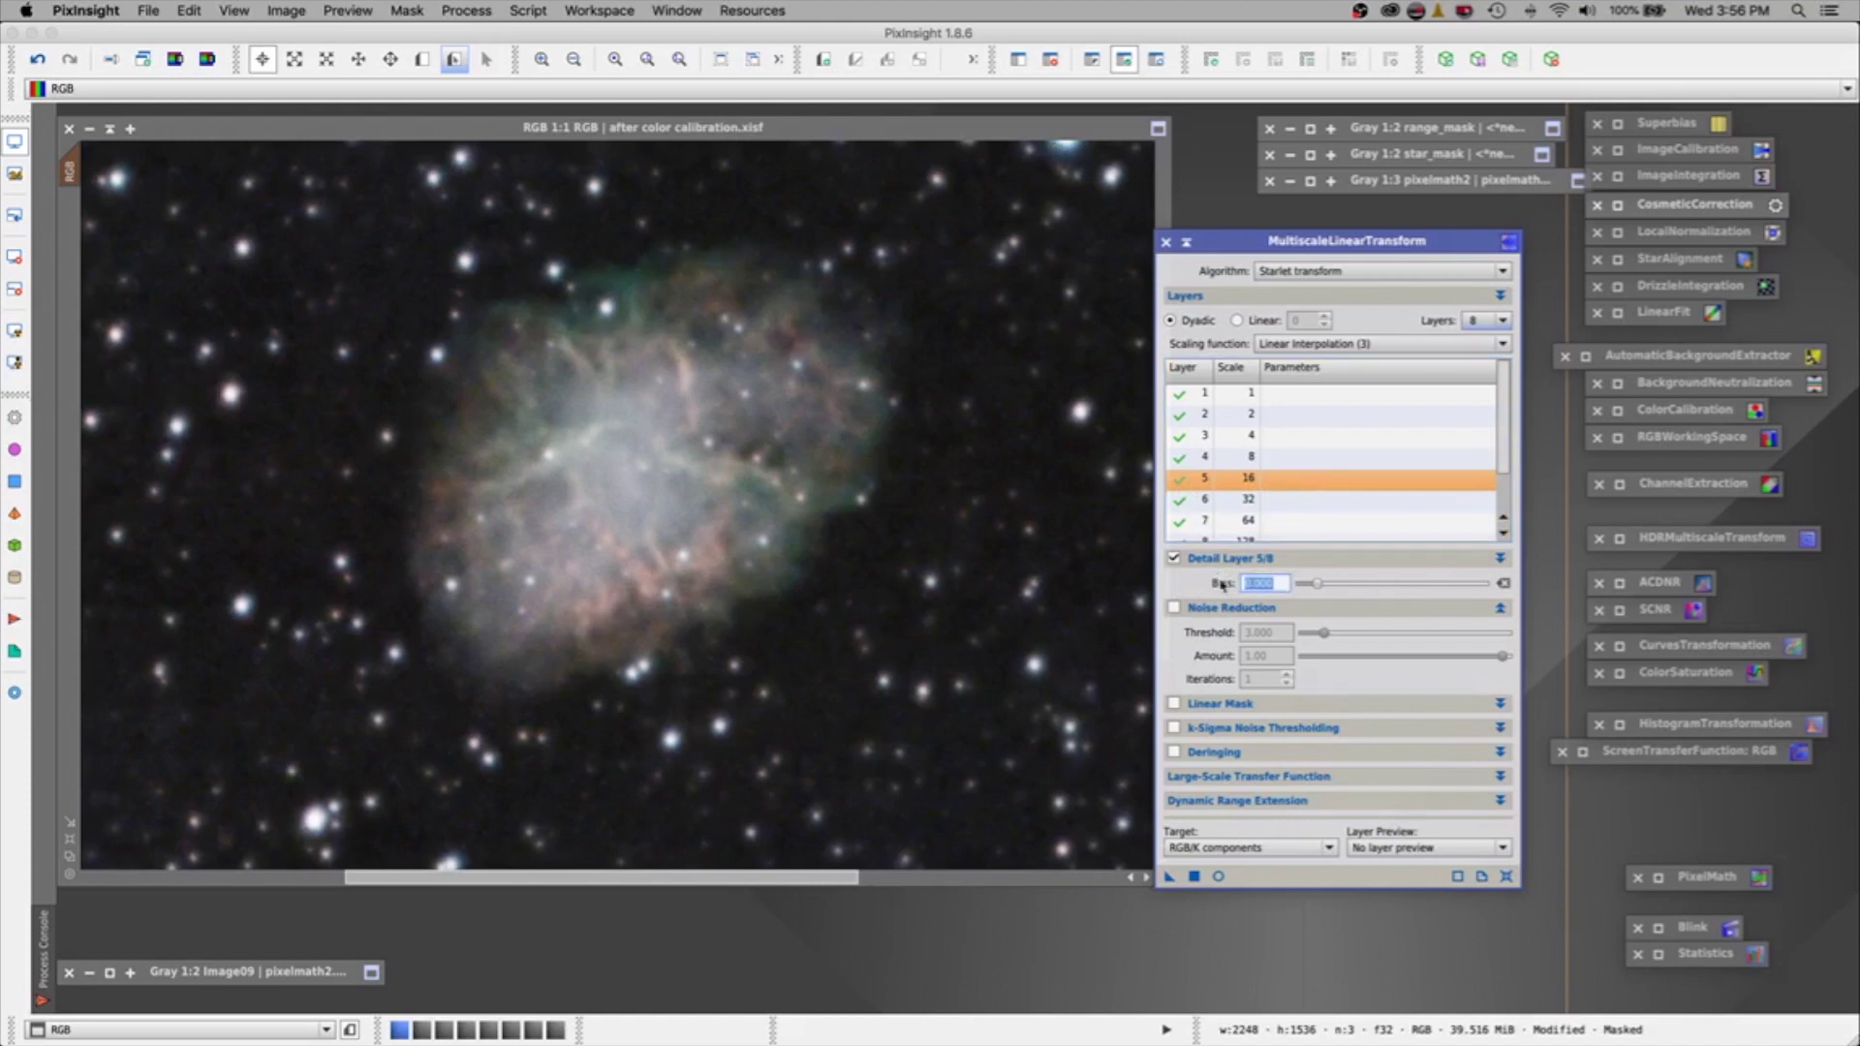
pyautogui.press('BackSpace')
pyautogui.press('Return')
pyautogui.click(1230, 501)
pyautogui.moveTo(1277, 584); pyautogui.dragTo(1187, 579)
pyautogui.write('.15')
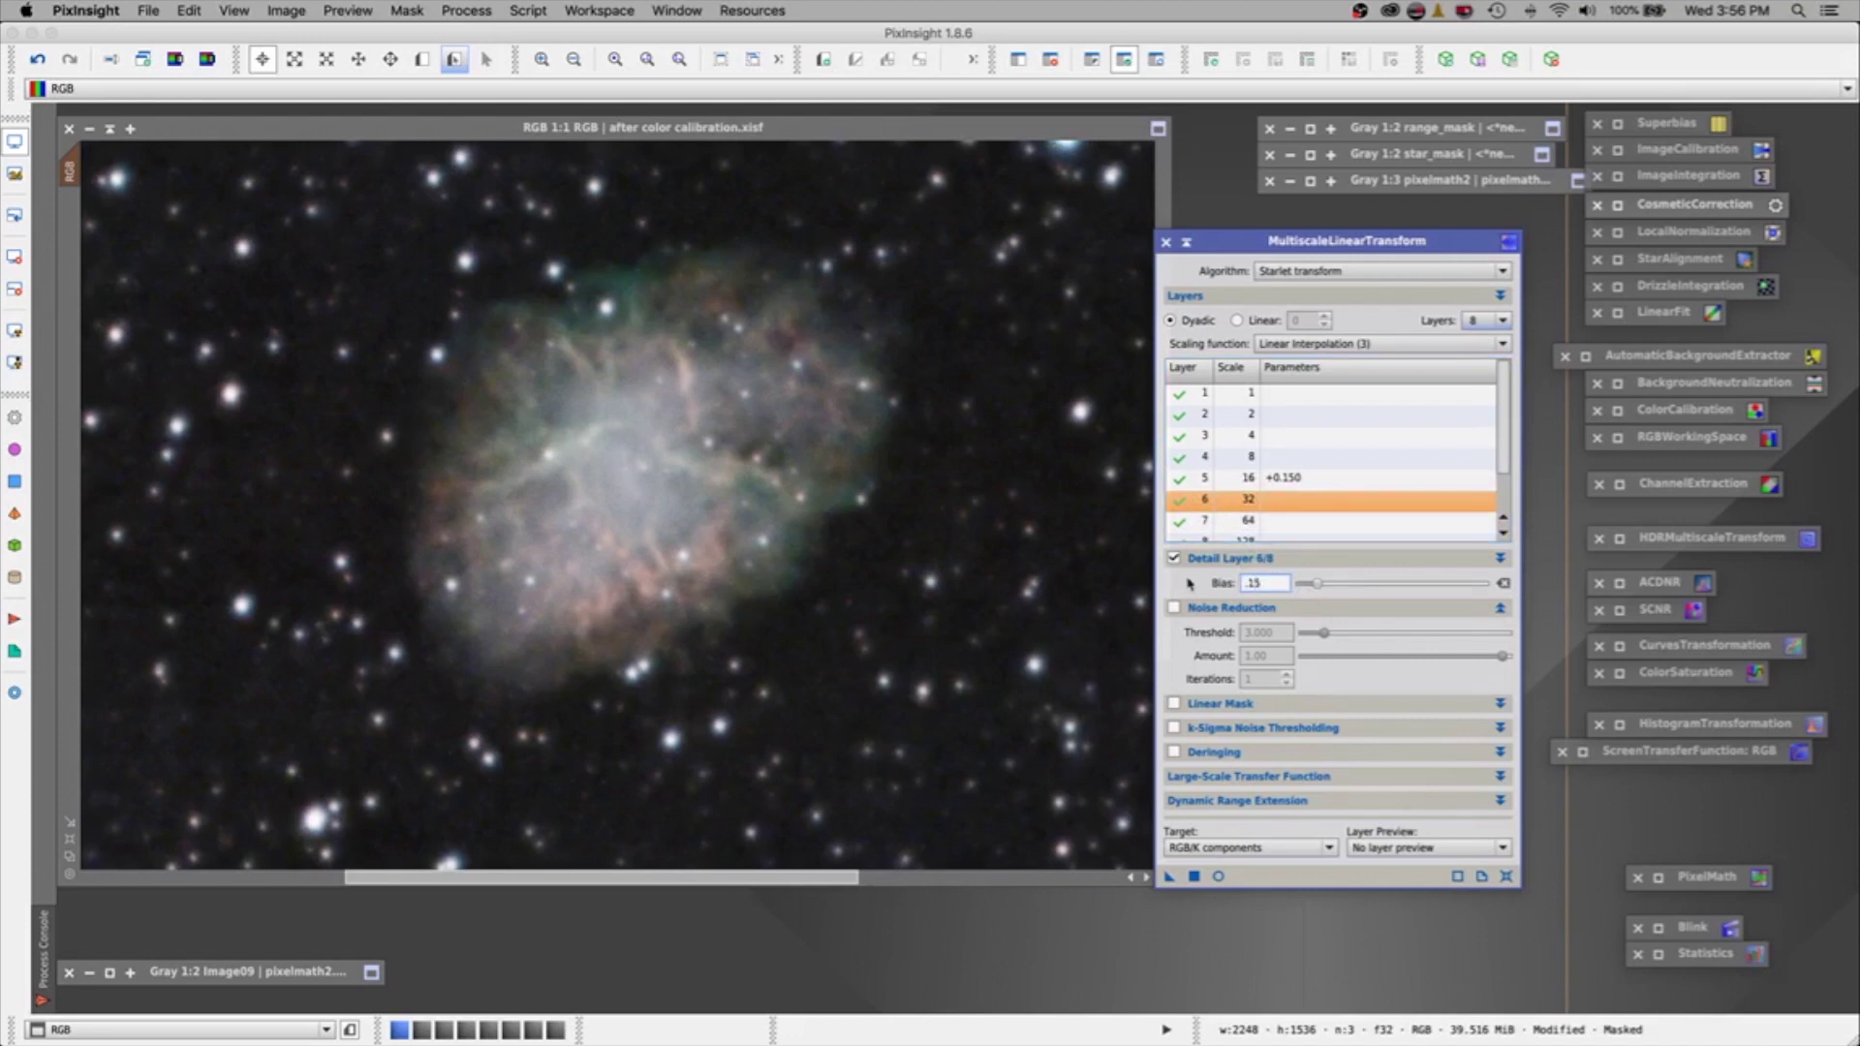
pyautogui.press('Return')
# Set the bias of detail layers 7 and 8 to 0.2.
pyautogui.click(1245, 522)
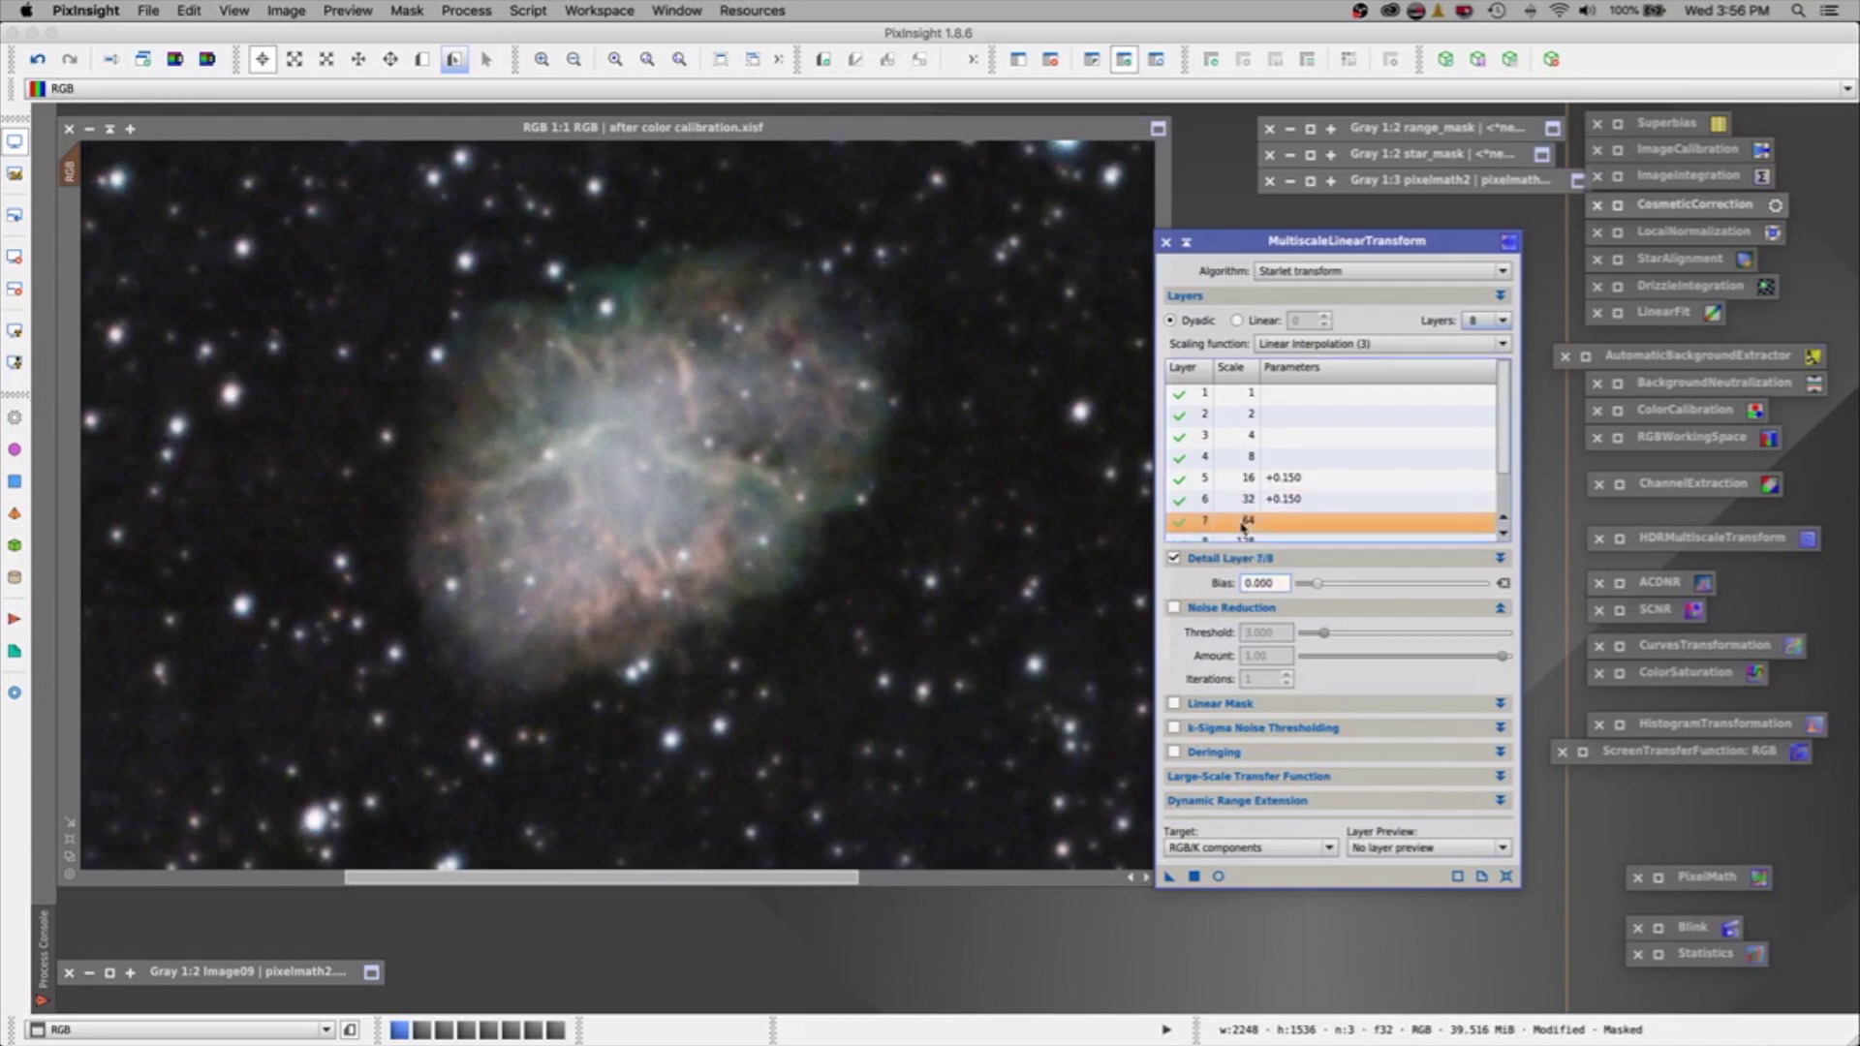
pyautogui.moveTo(1317, 586)
pyautogui.mouseDown()
pyautogui.moveTo(1502, 601)
pyautogui.moveTo(1298, 587)
pyautogui.mouseUp()
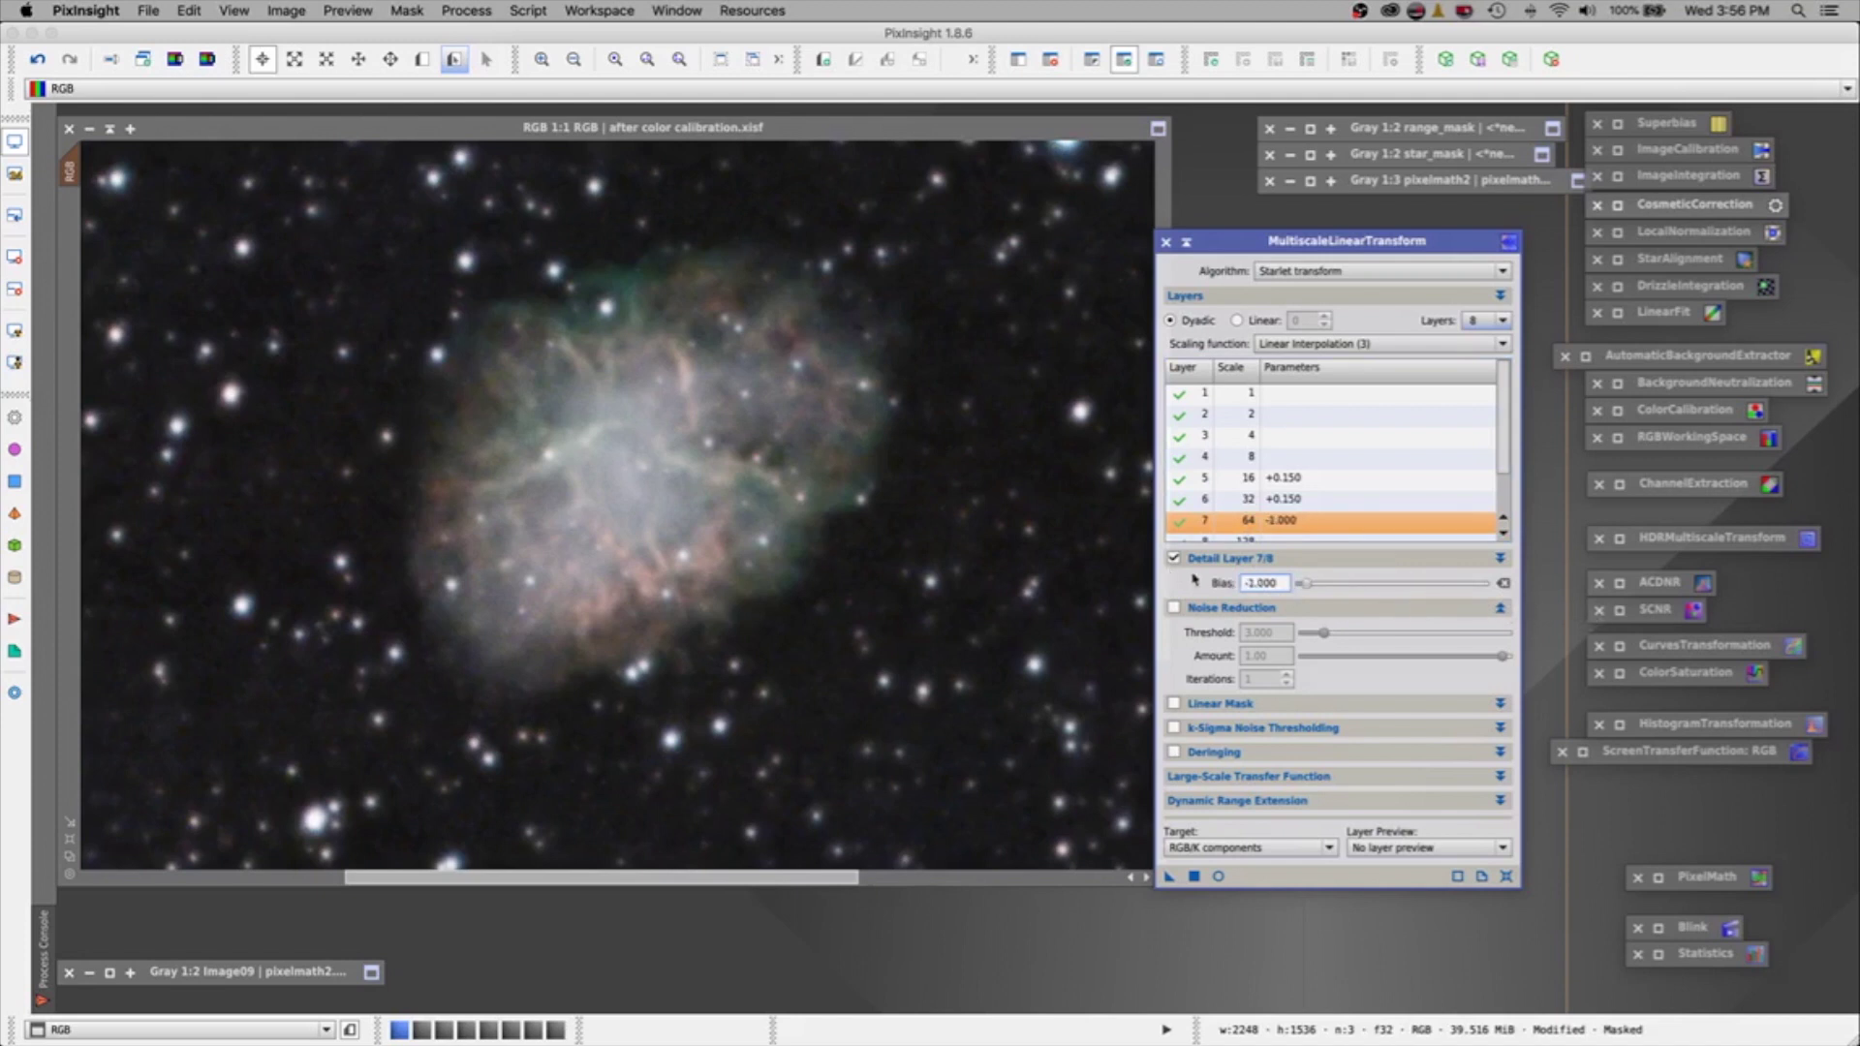
pyautogui.doubleClick(1284, 583)
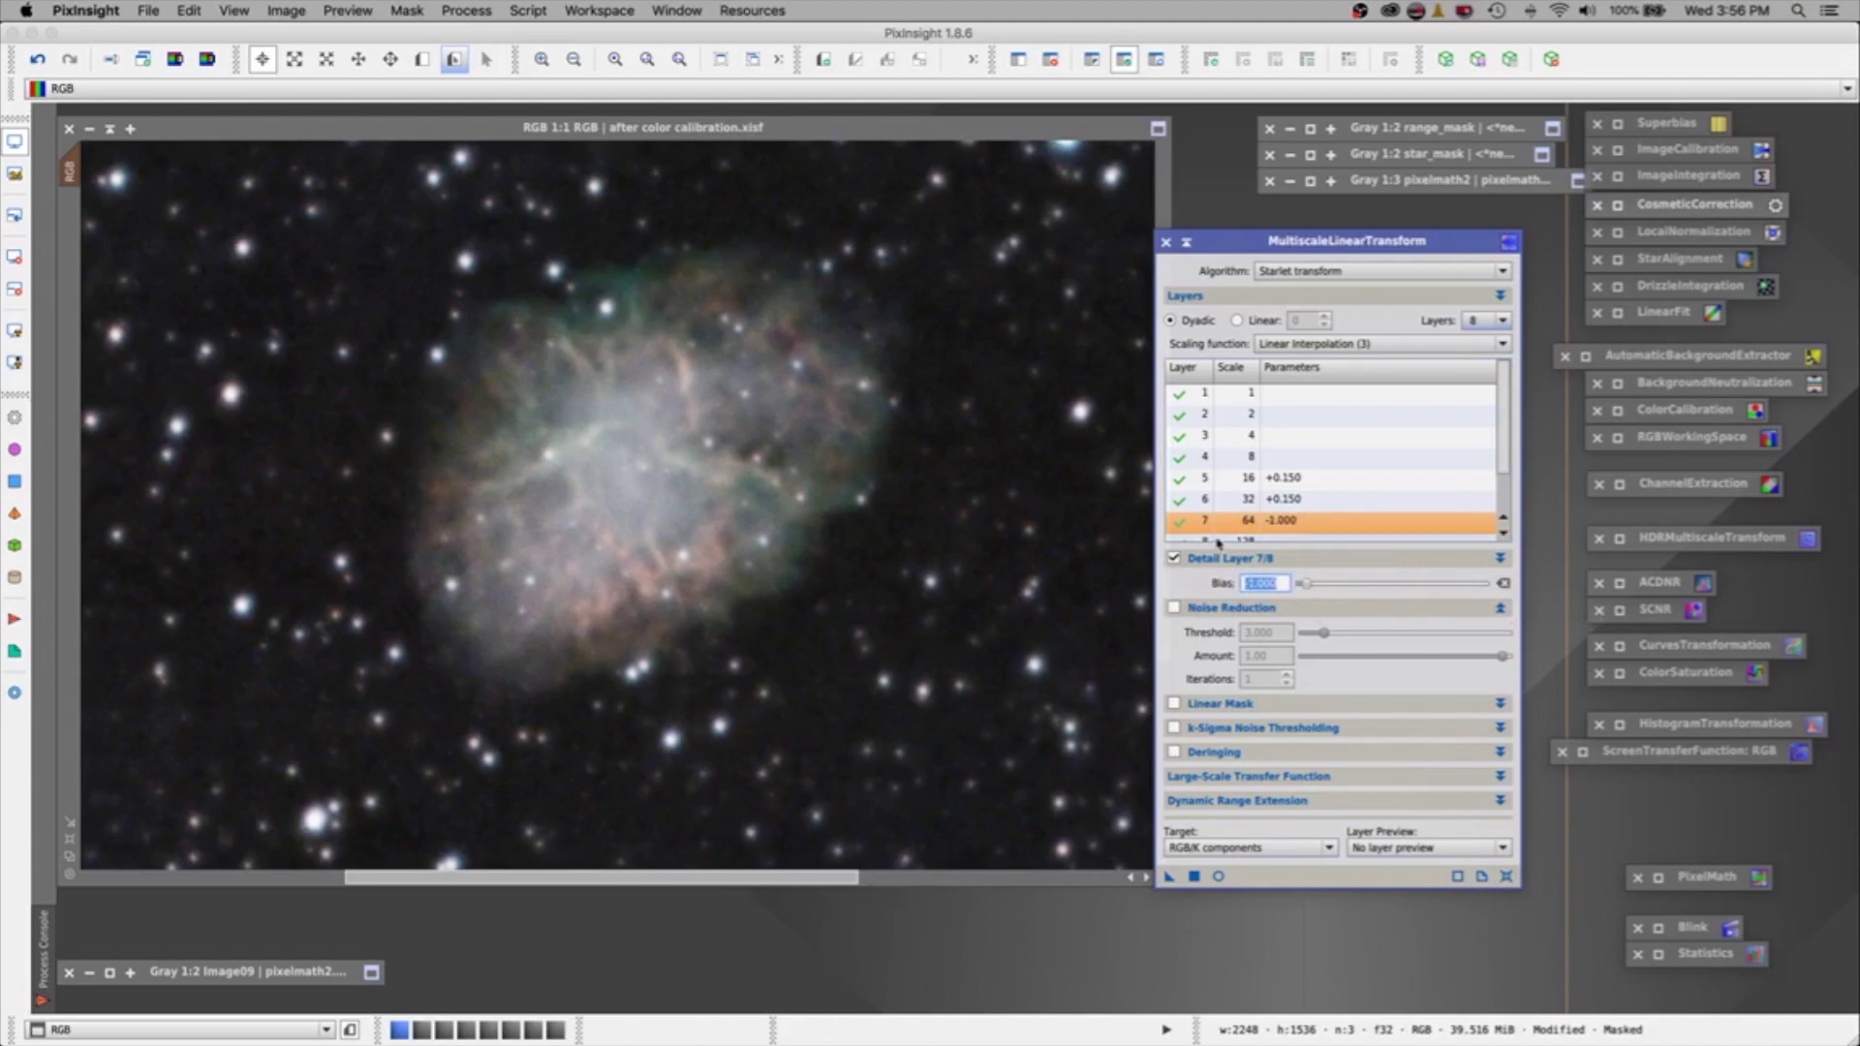
pyautogui.write('-2')
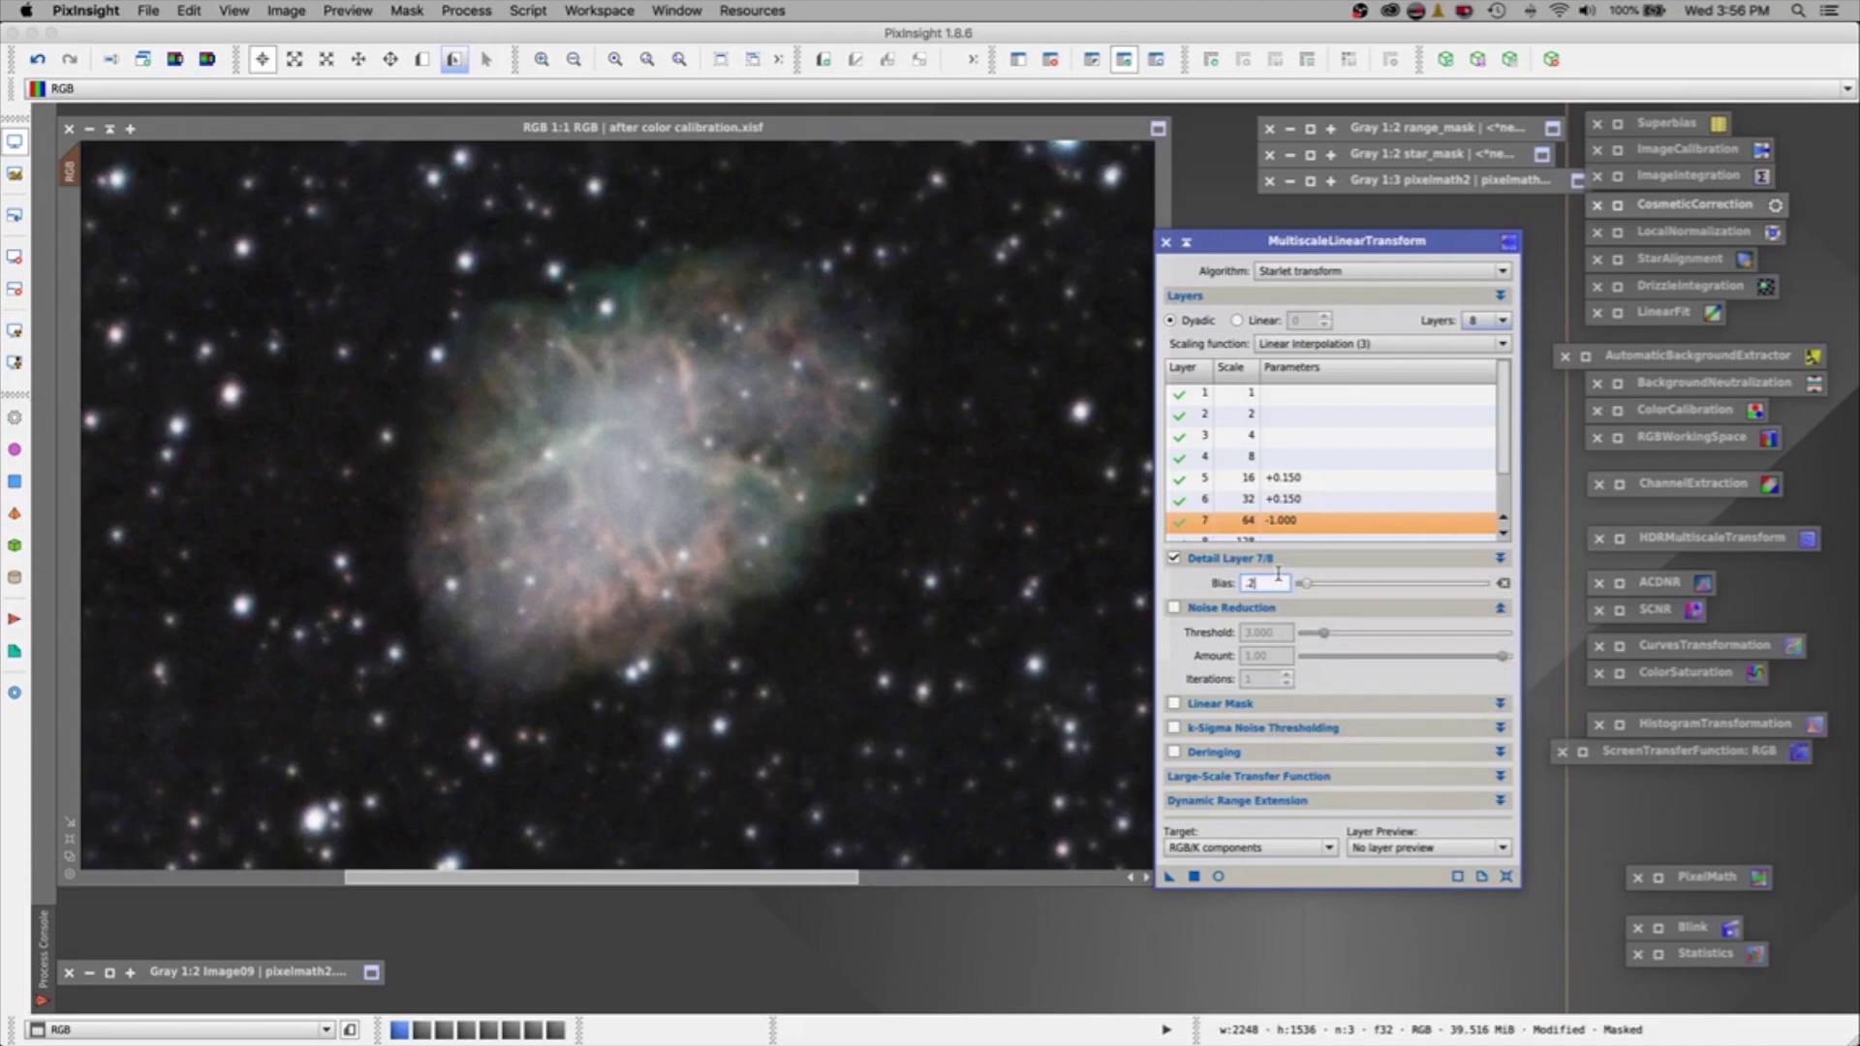
pyautogui.click(1503, 533)
pyautogui.click(1276, 520)
pyautogui.doubleClick(1284, 583)
pyautogui.write('-2')
pyautogui.press('Return')
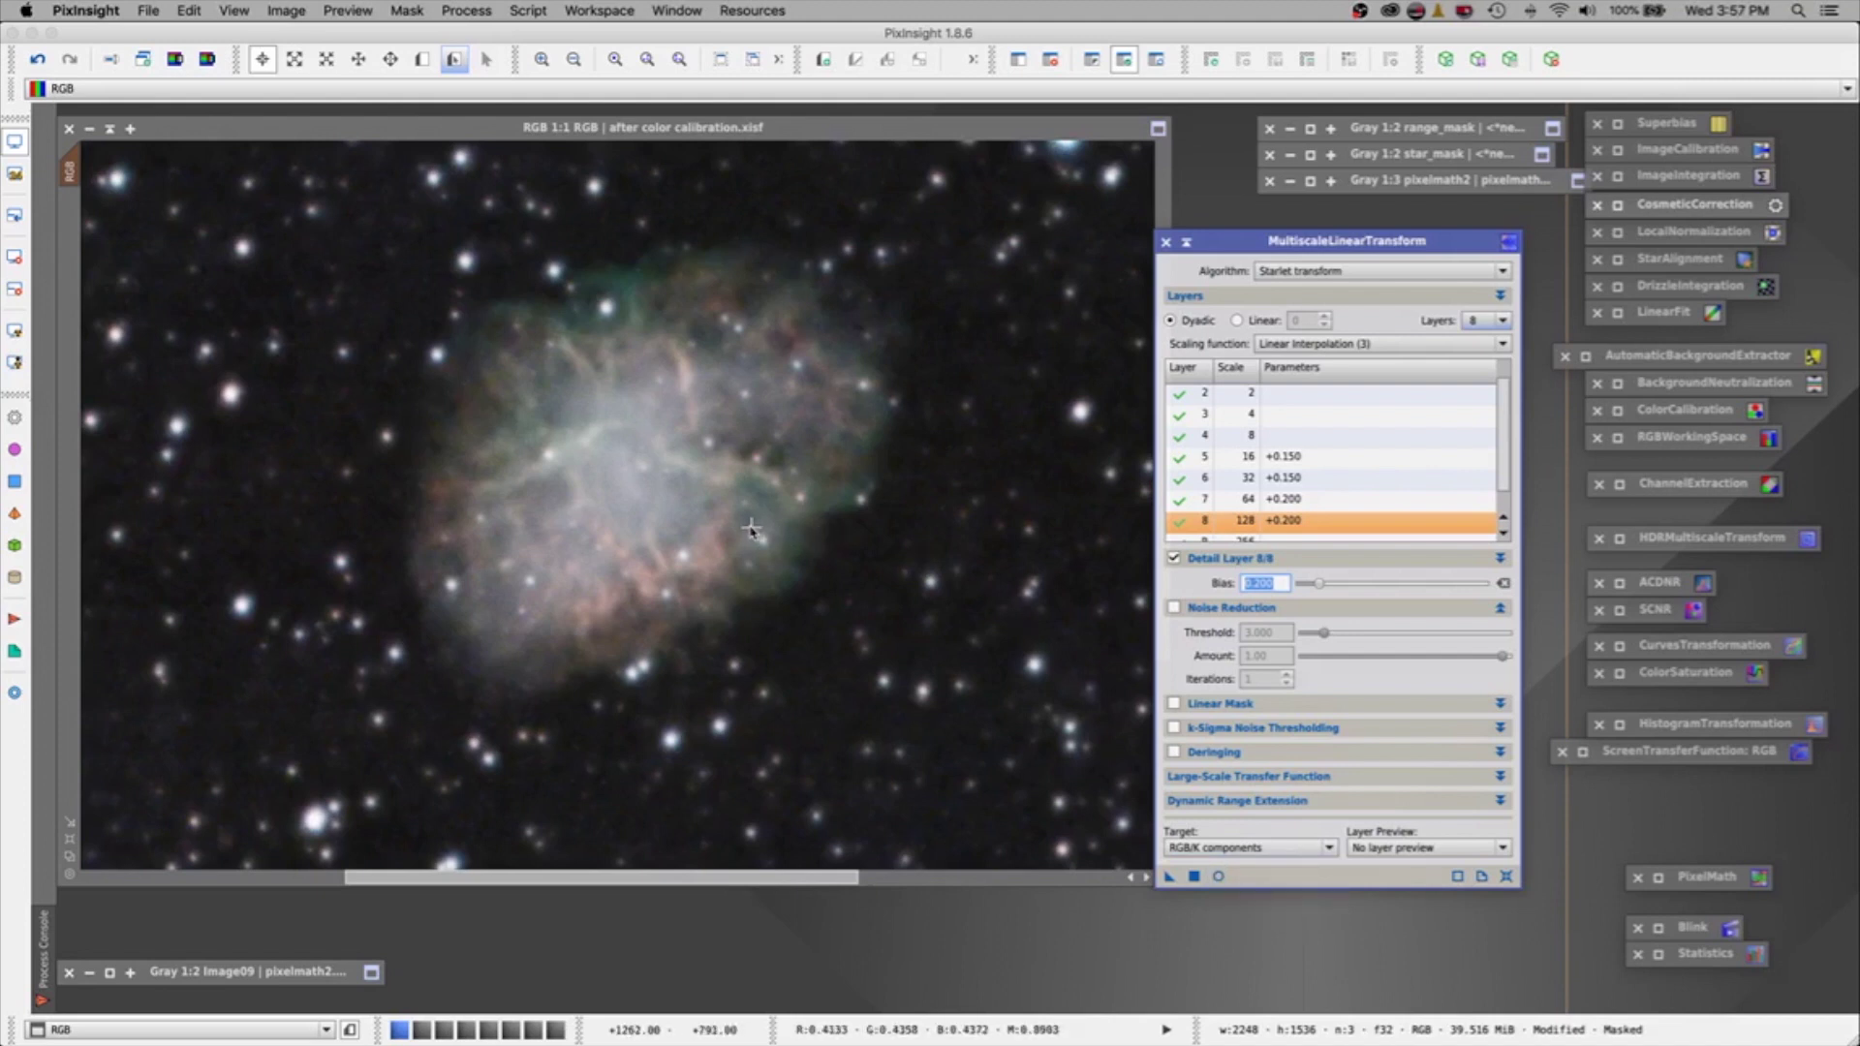
# Set the transform's target to Chrominance (restore CIE Y), apply it to the RGB image and collapse the process window.
pyautogui.click(1213, 849)
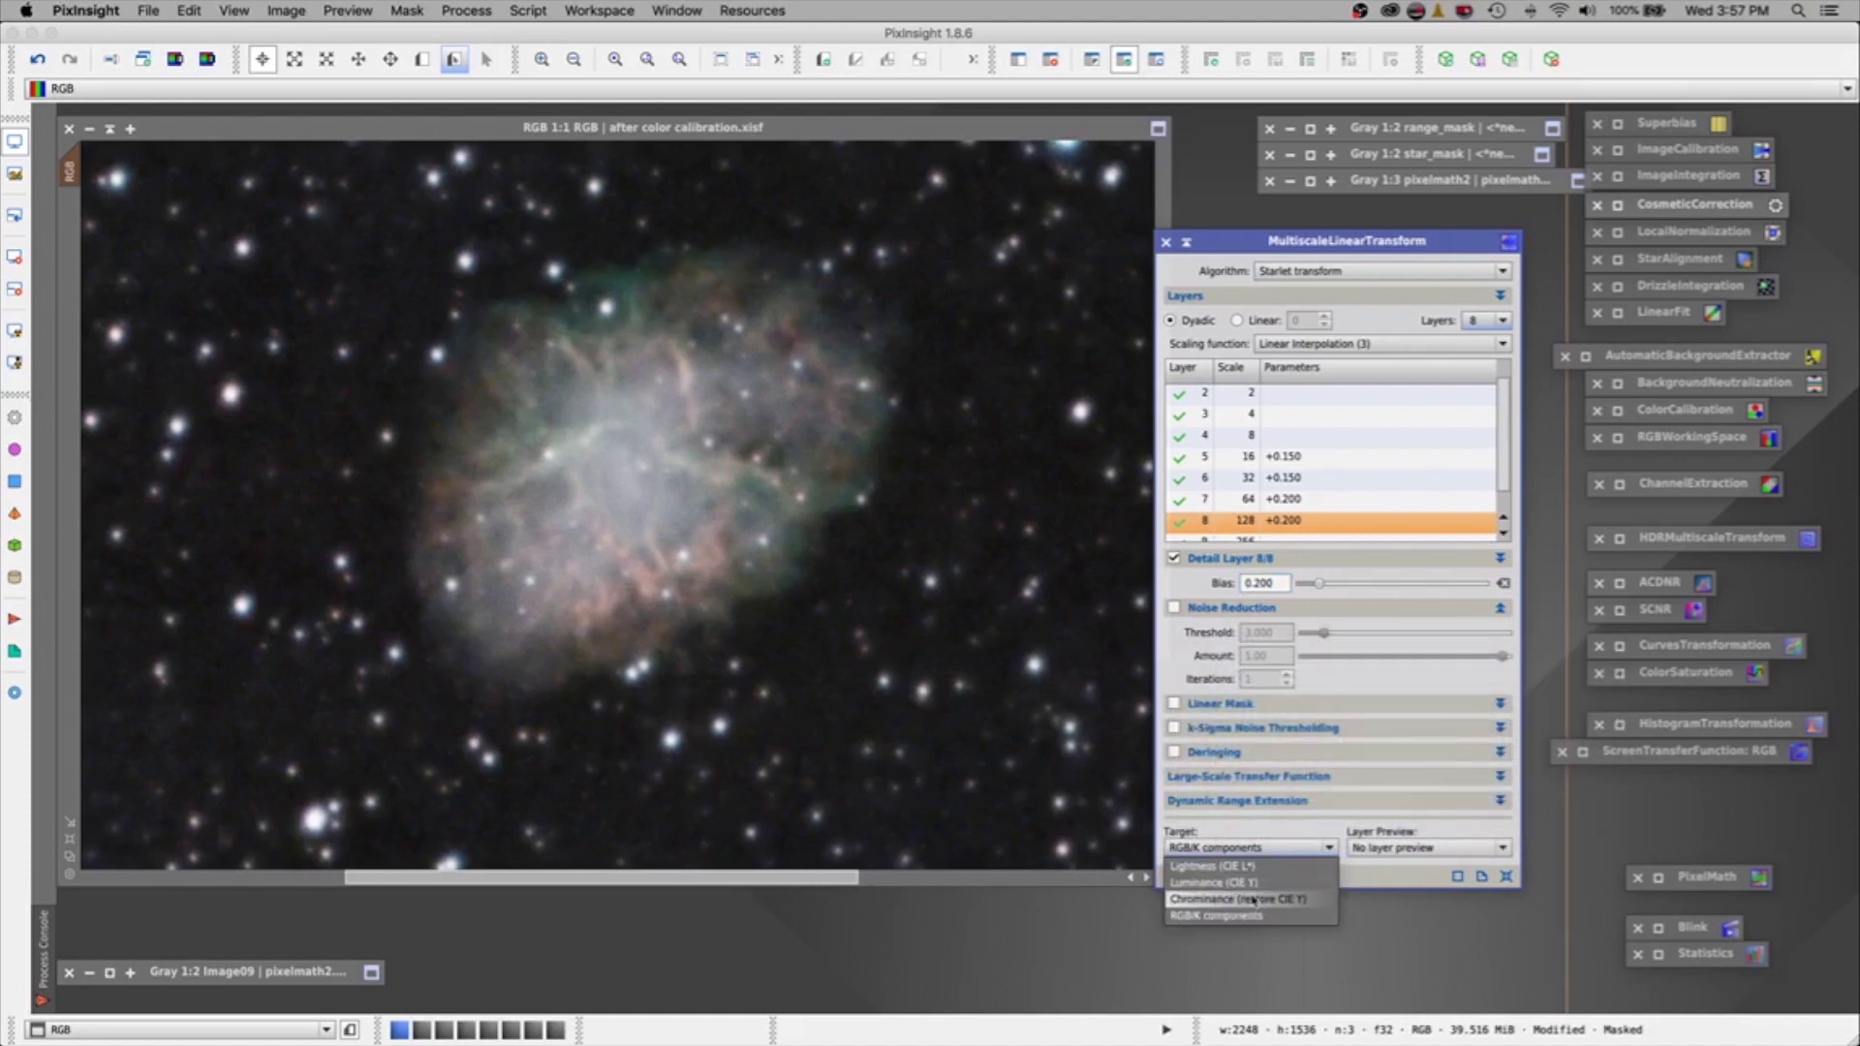
pyautogui.click(1200, 901)
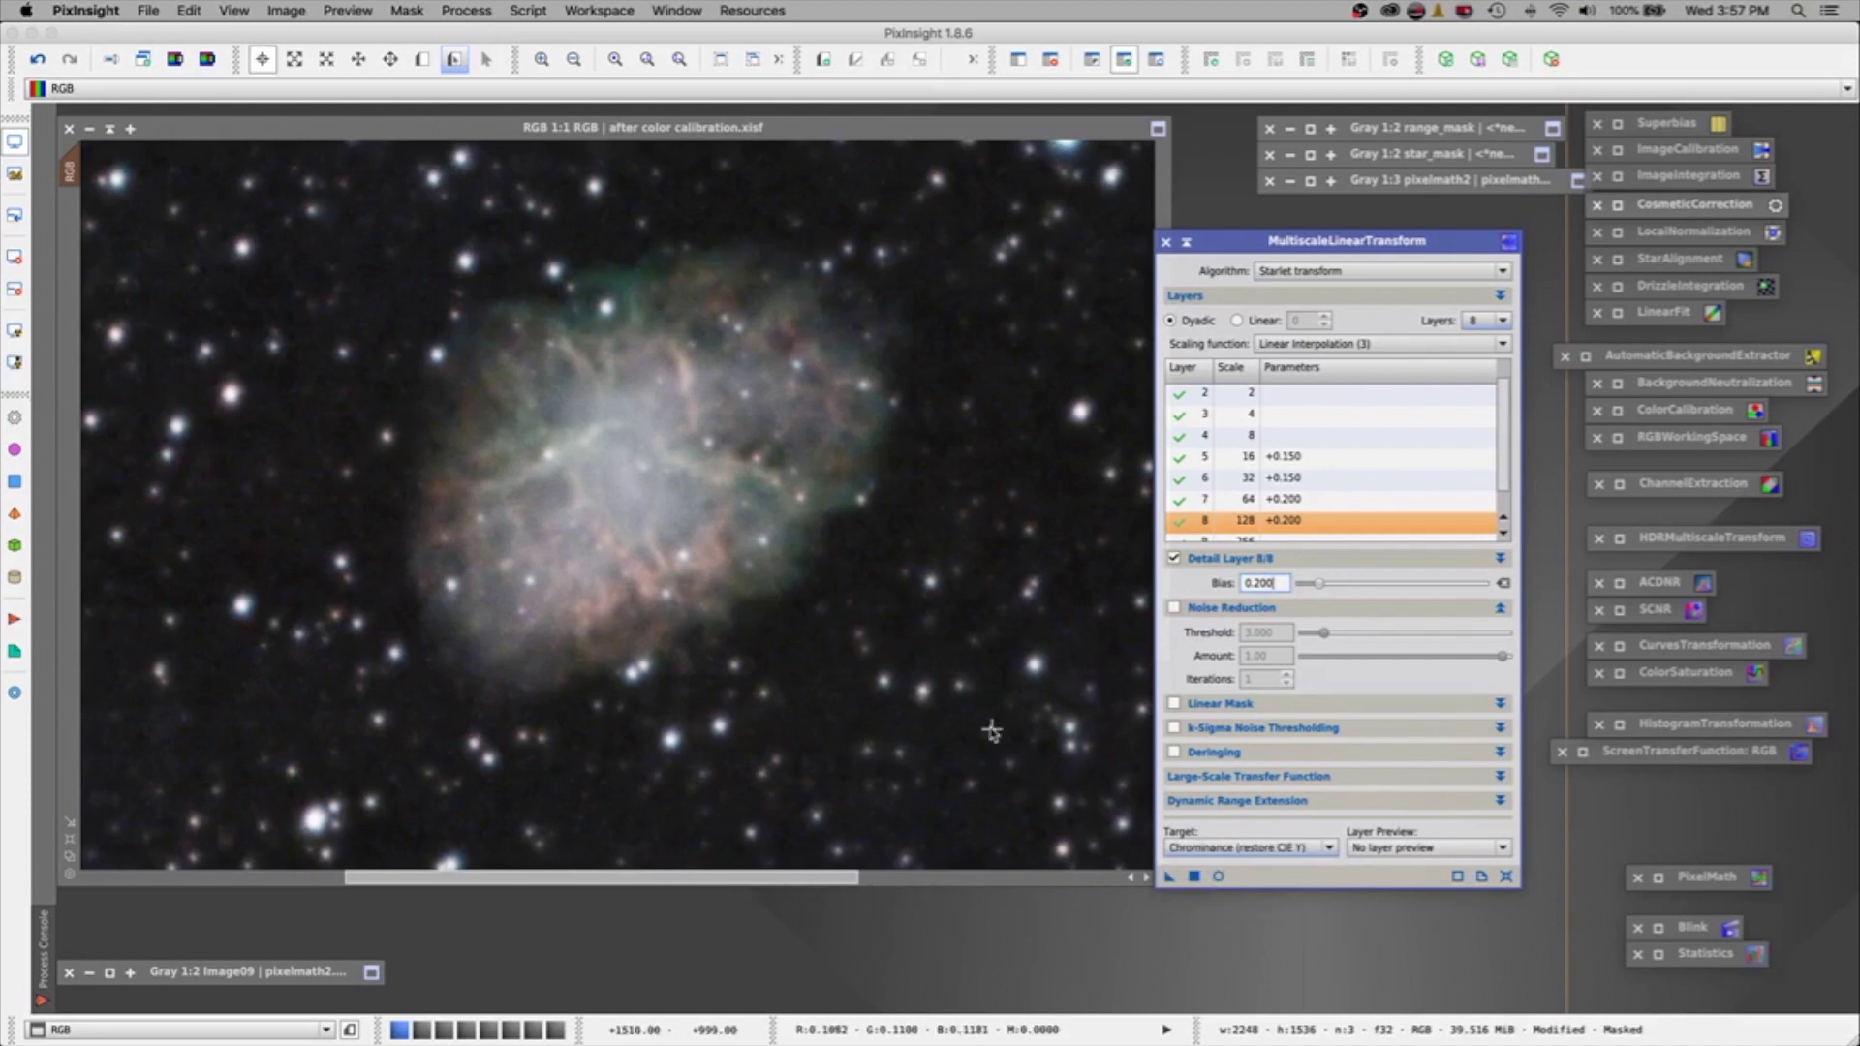
pyautogui.click(1194, 877)
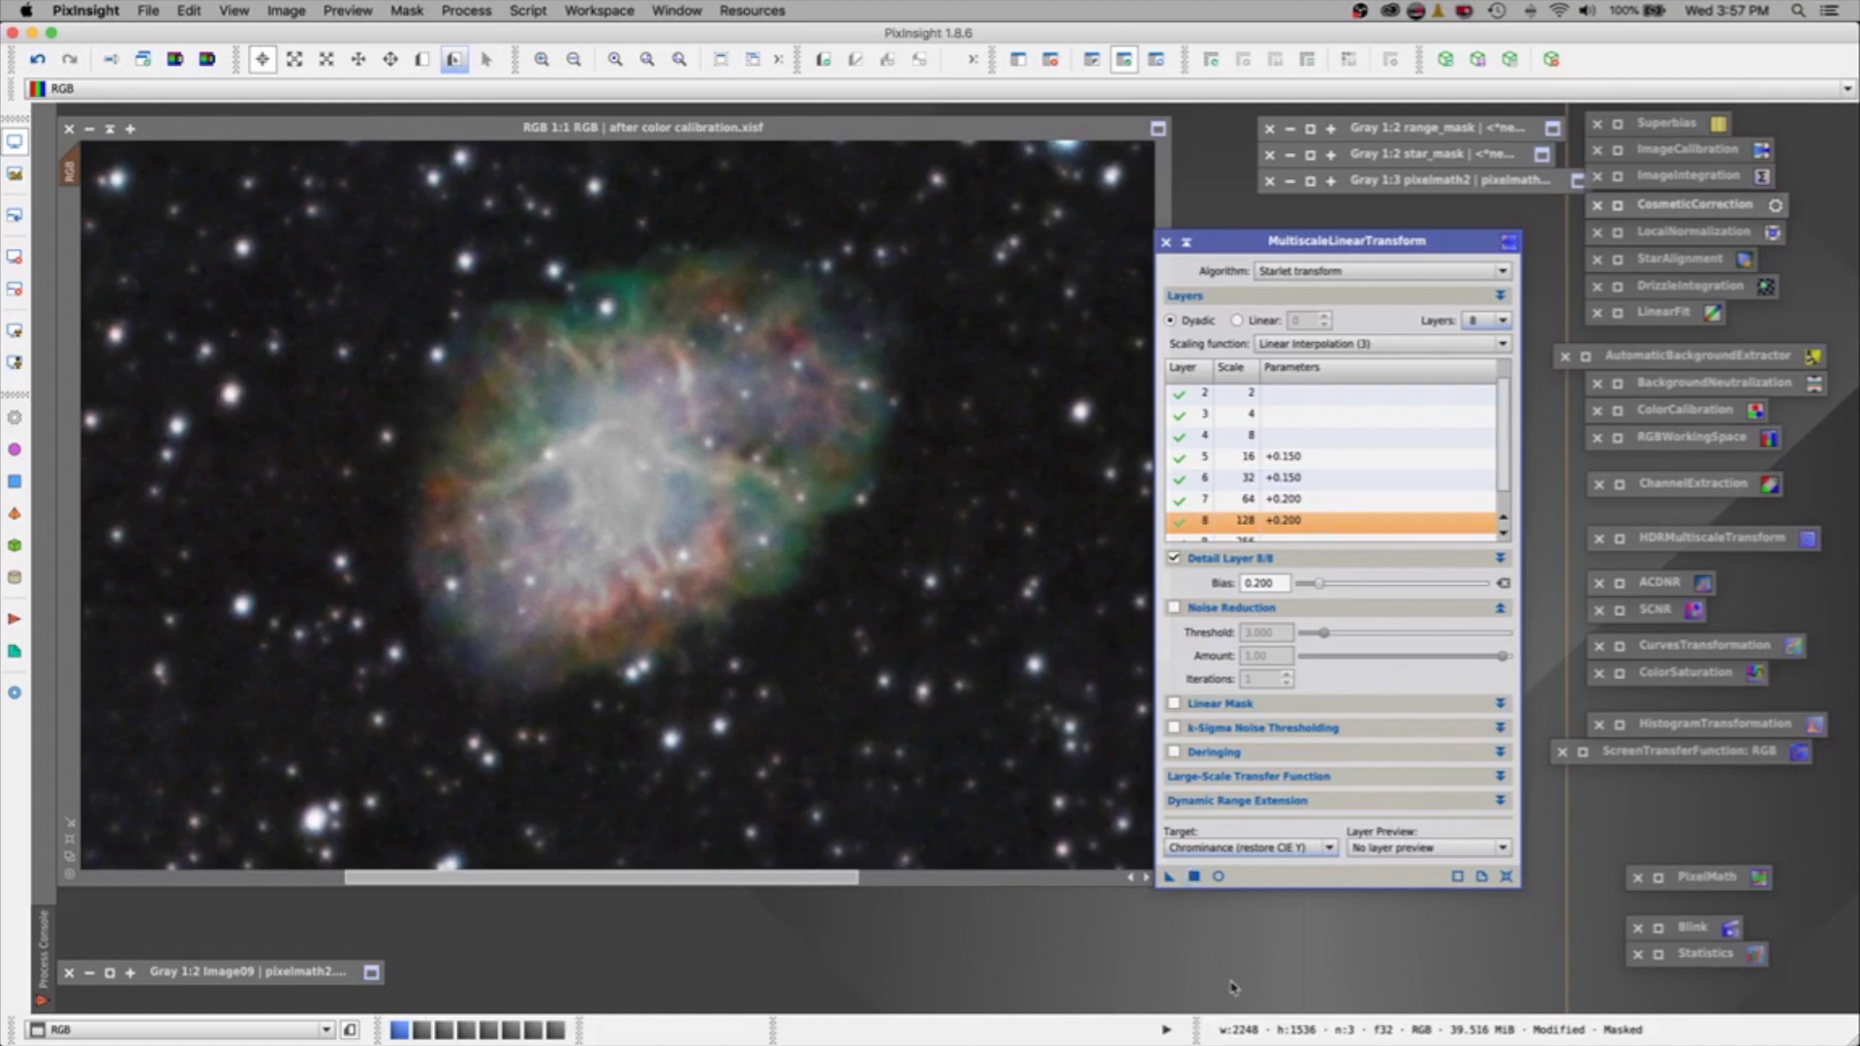
pyautogui.click(1184, 244)
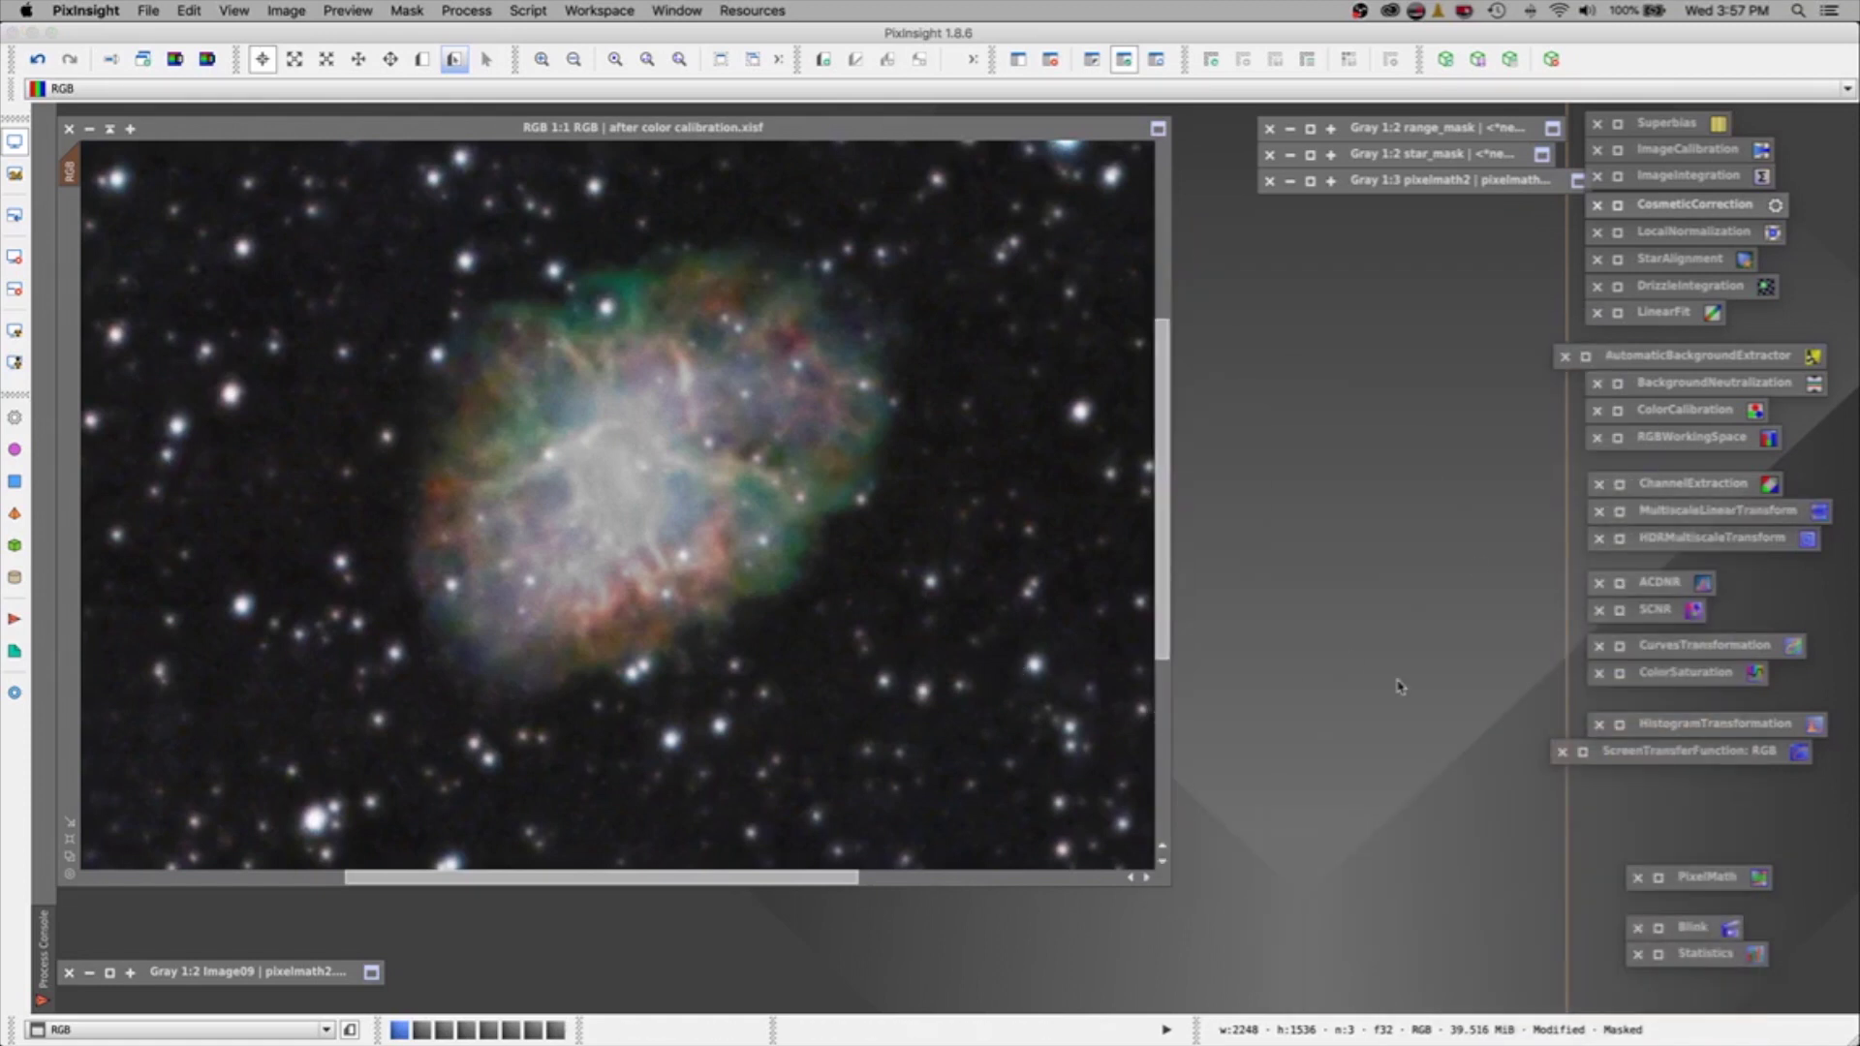
pyautogui.doubleClick(1614, 681)
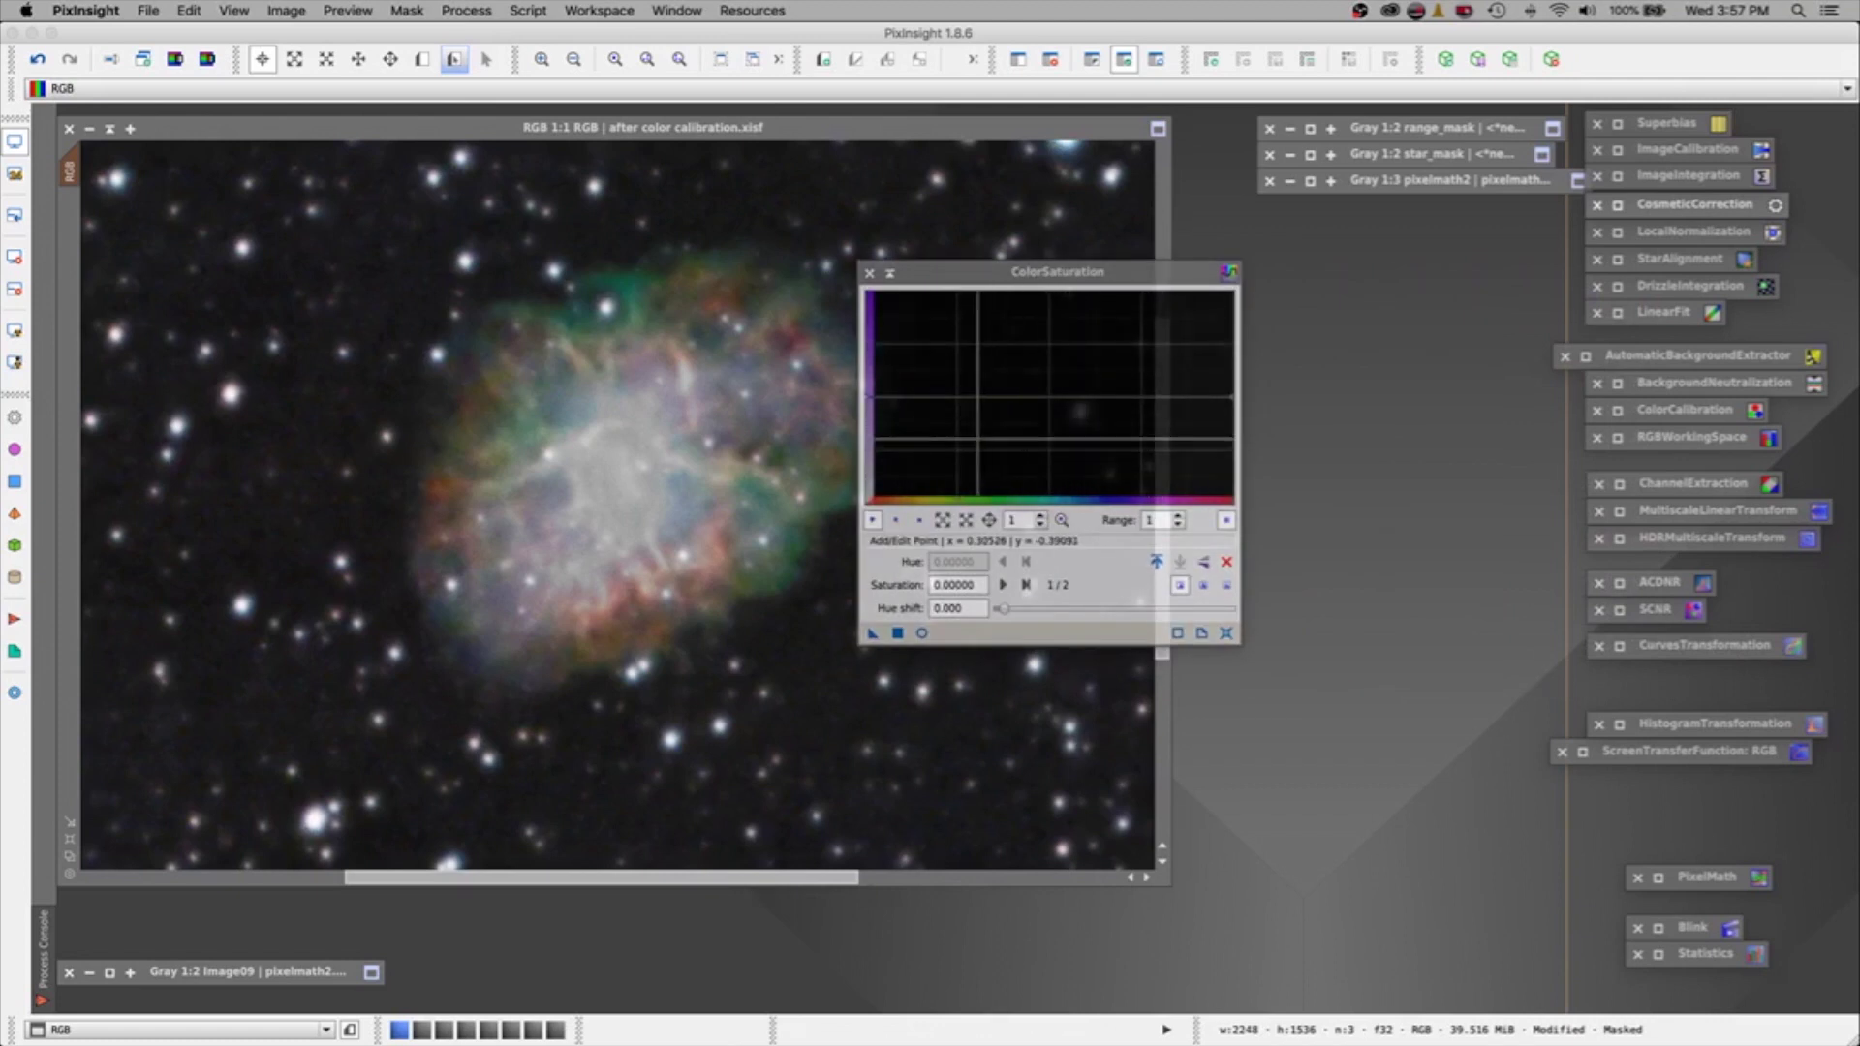
pyautogui.click(889, 274)
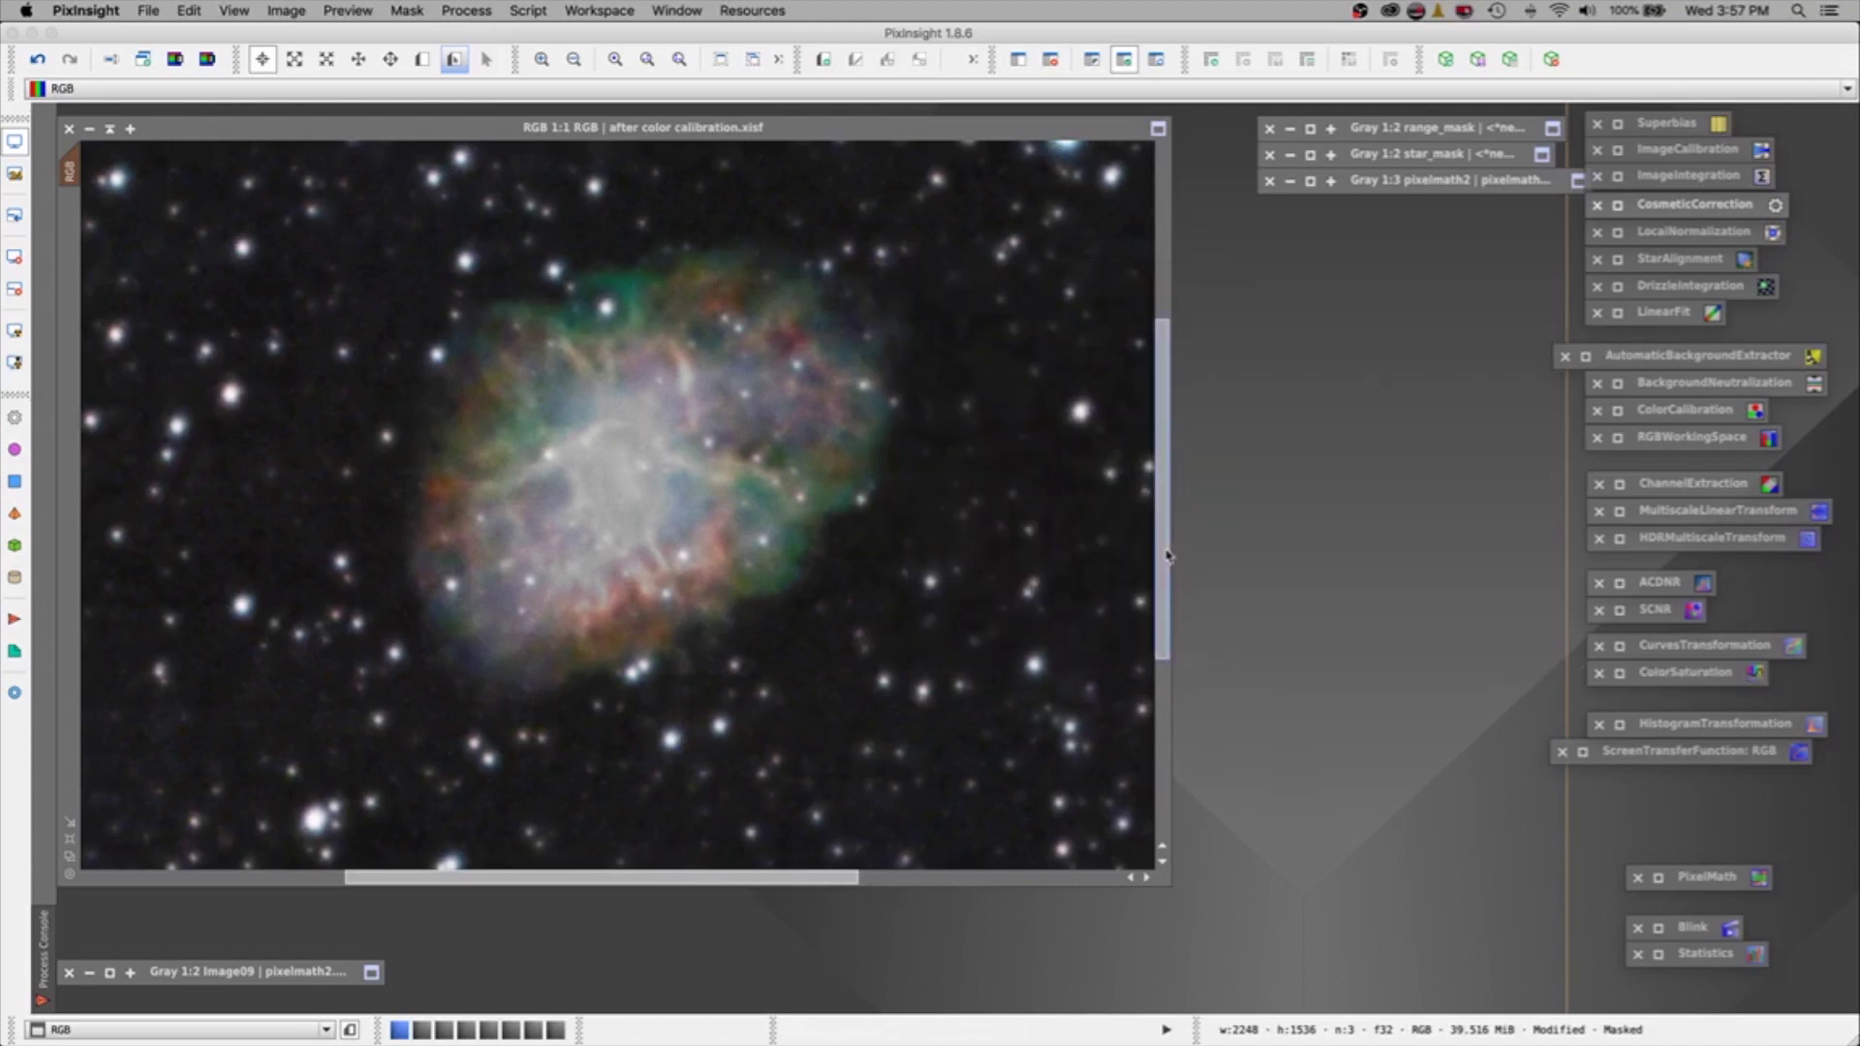
pyautogui.click(578, 555)
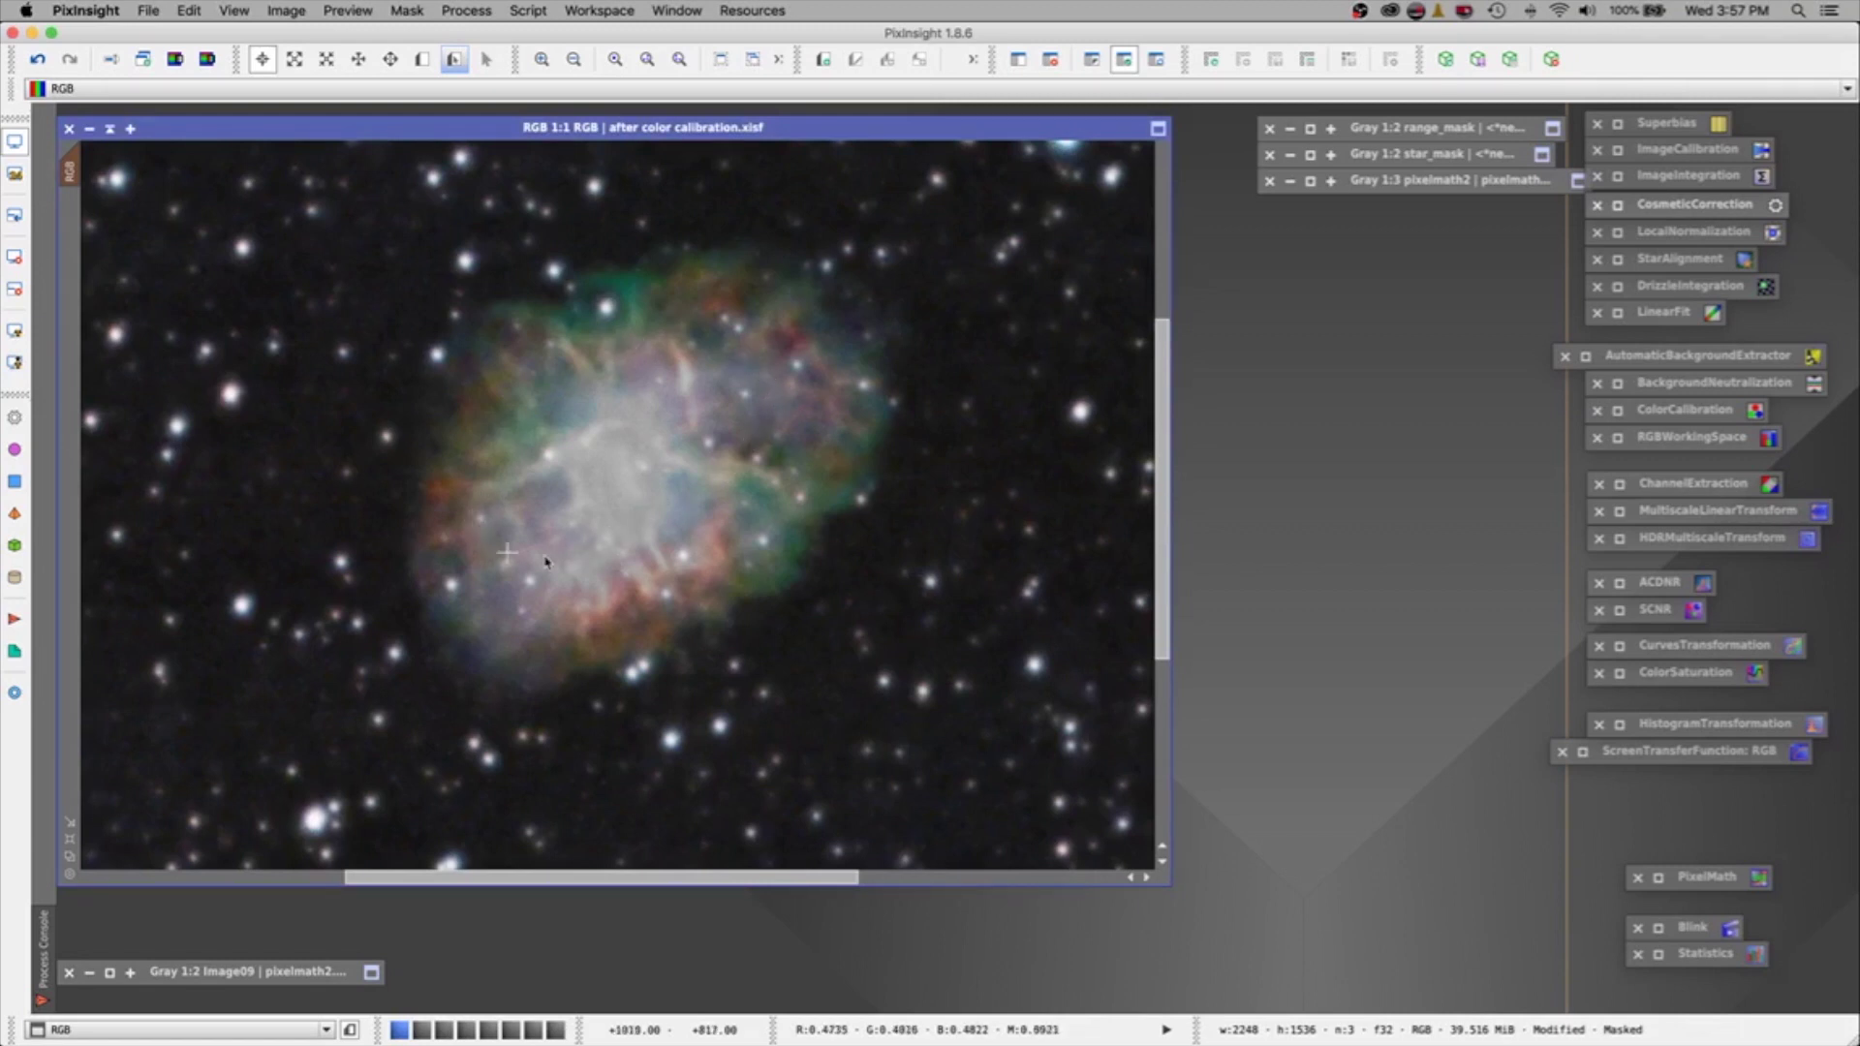
# Reset HDRMultiscaleTransform and apply it to the RGB image with 8 layers, 1 iteration, To lightness and Lightness mask enabled.
pyautogui.click(1620, 540)
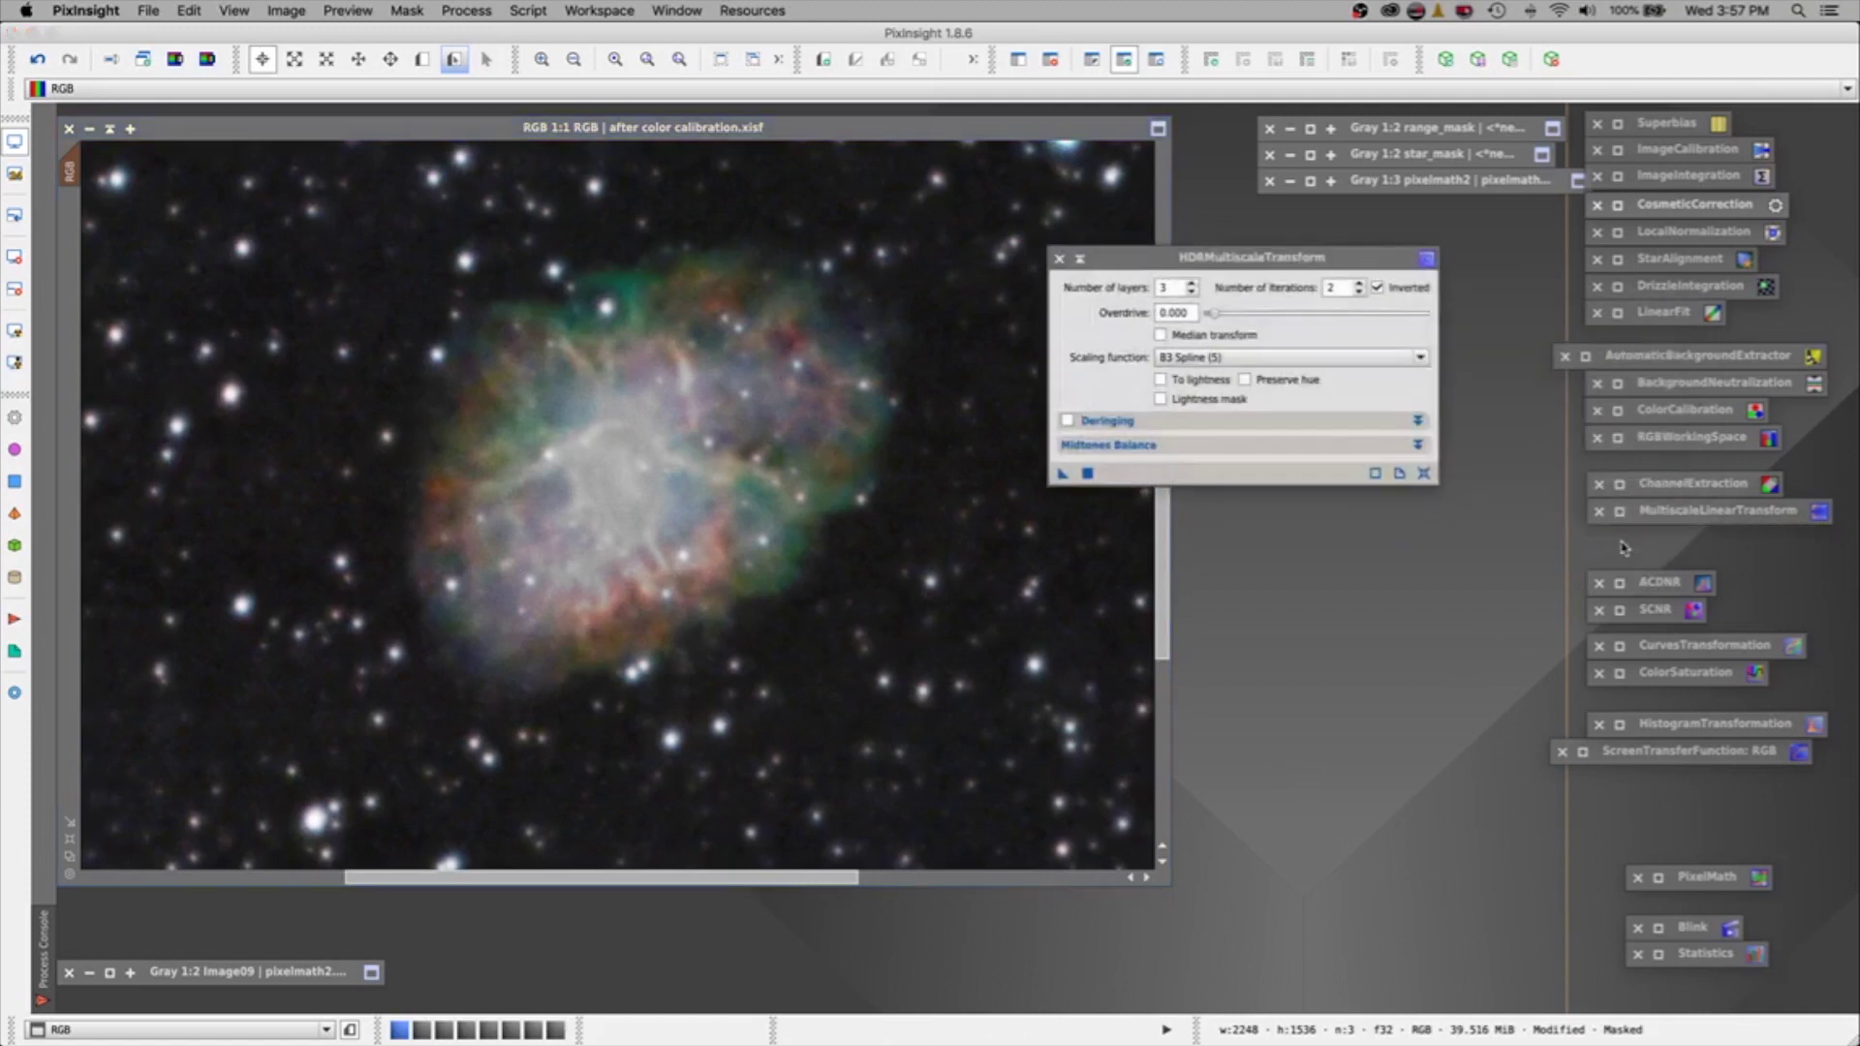
pyautogui.click(1425, 473)
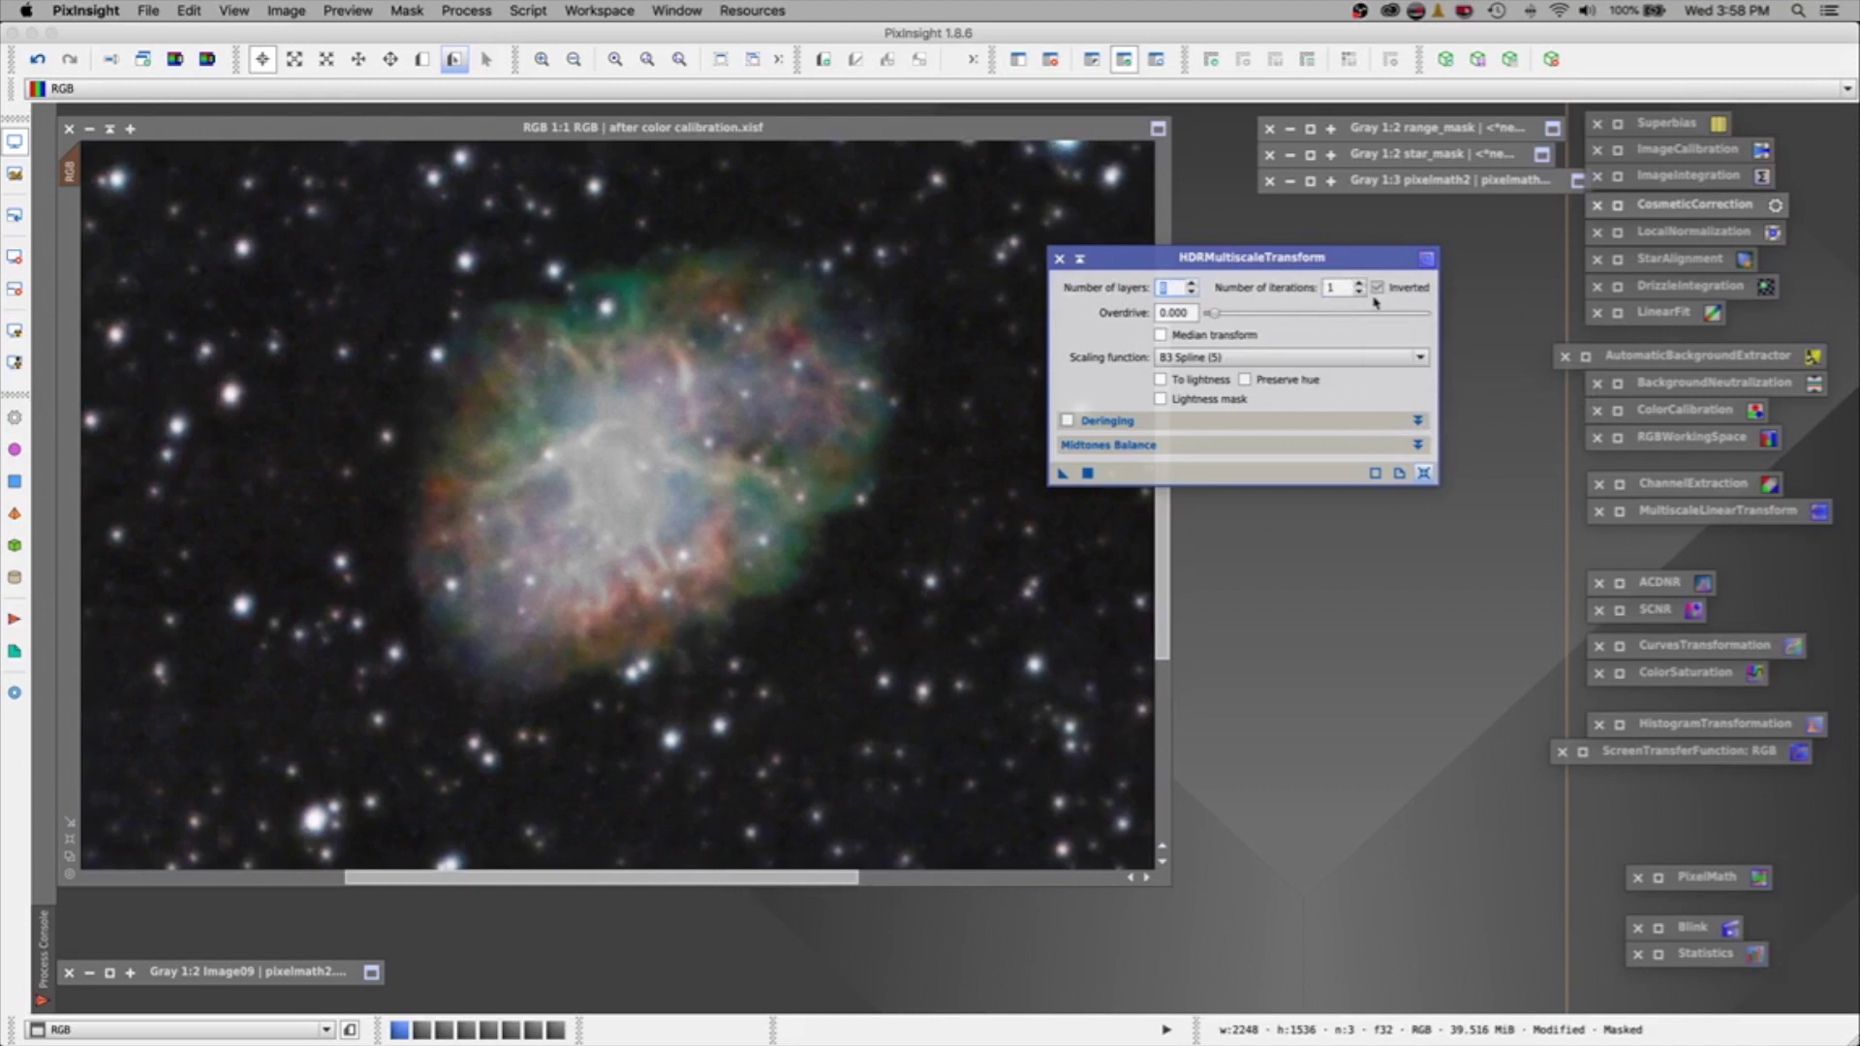
pyautogui.click(1161, 380)
pyautogui.click(1088, 474)
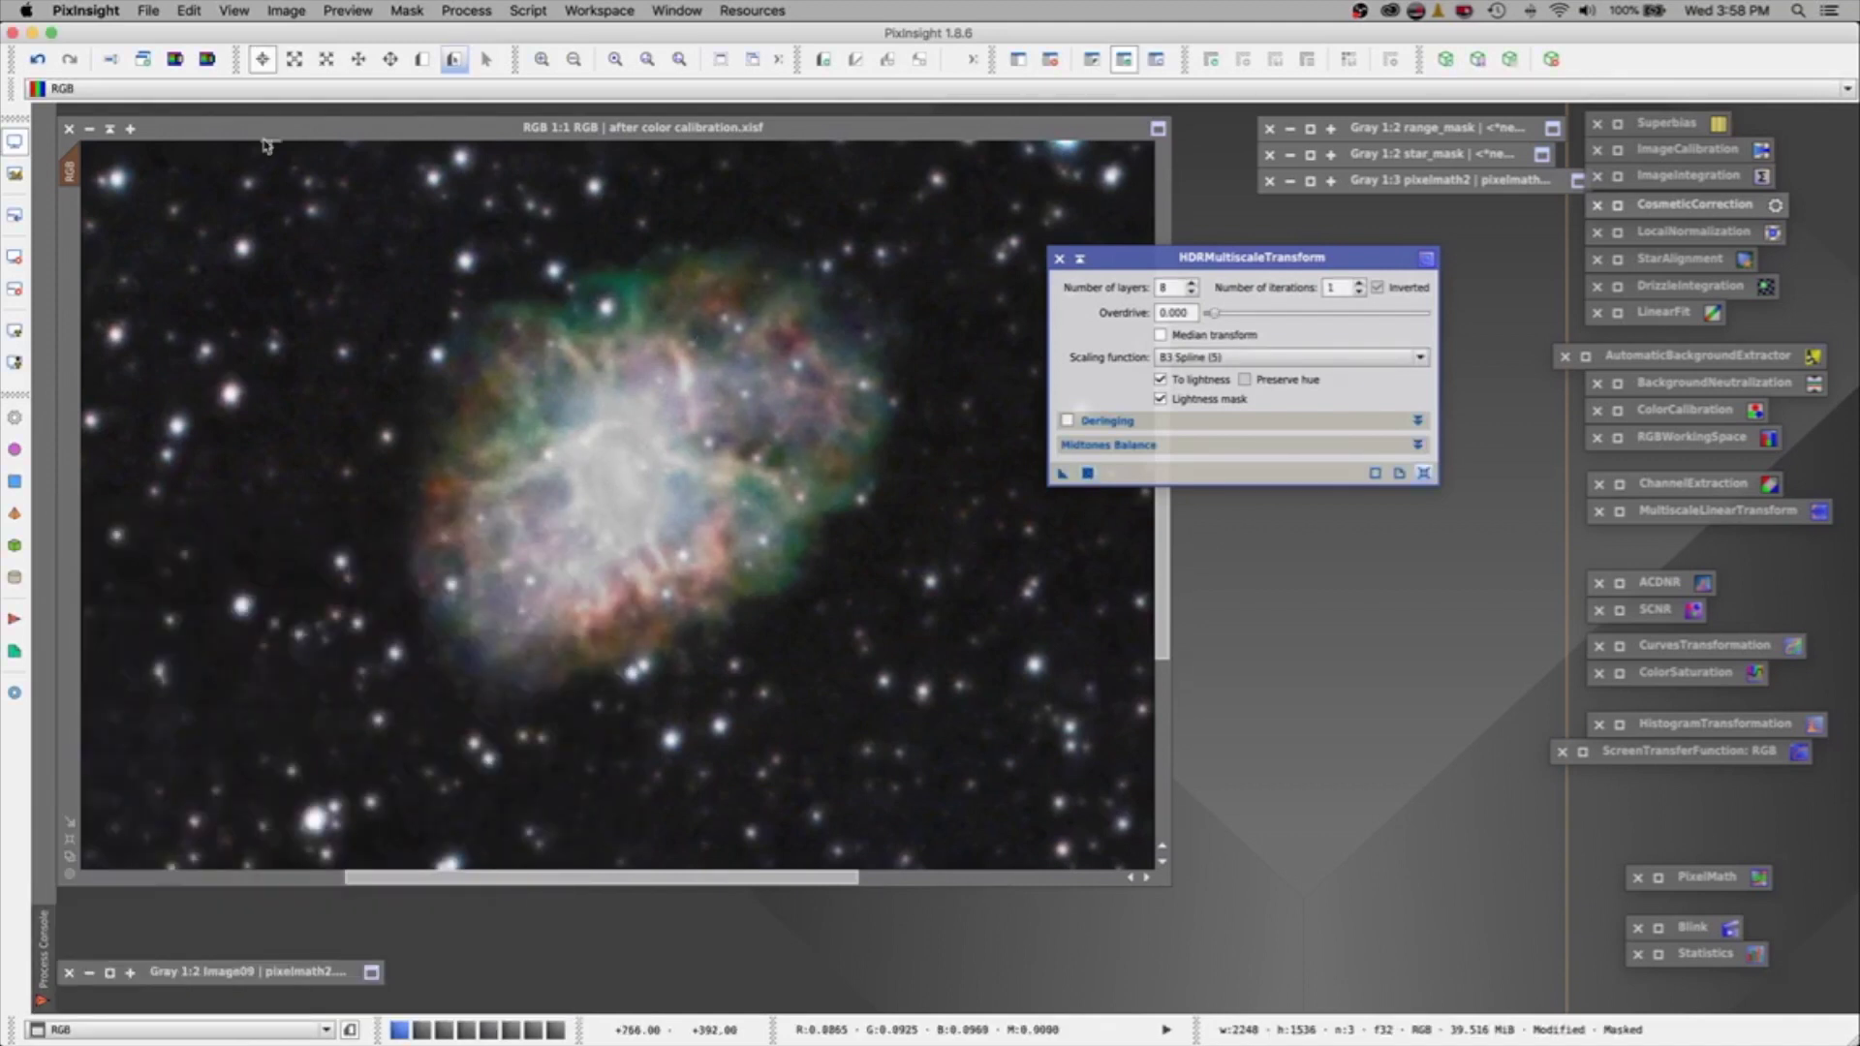
# Undo and redo the HDRMultiscaleTransform to compare the nebula before and after.
pyautogui.click(36, 60)
pyautogui.click(37, 60)
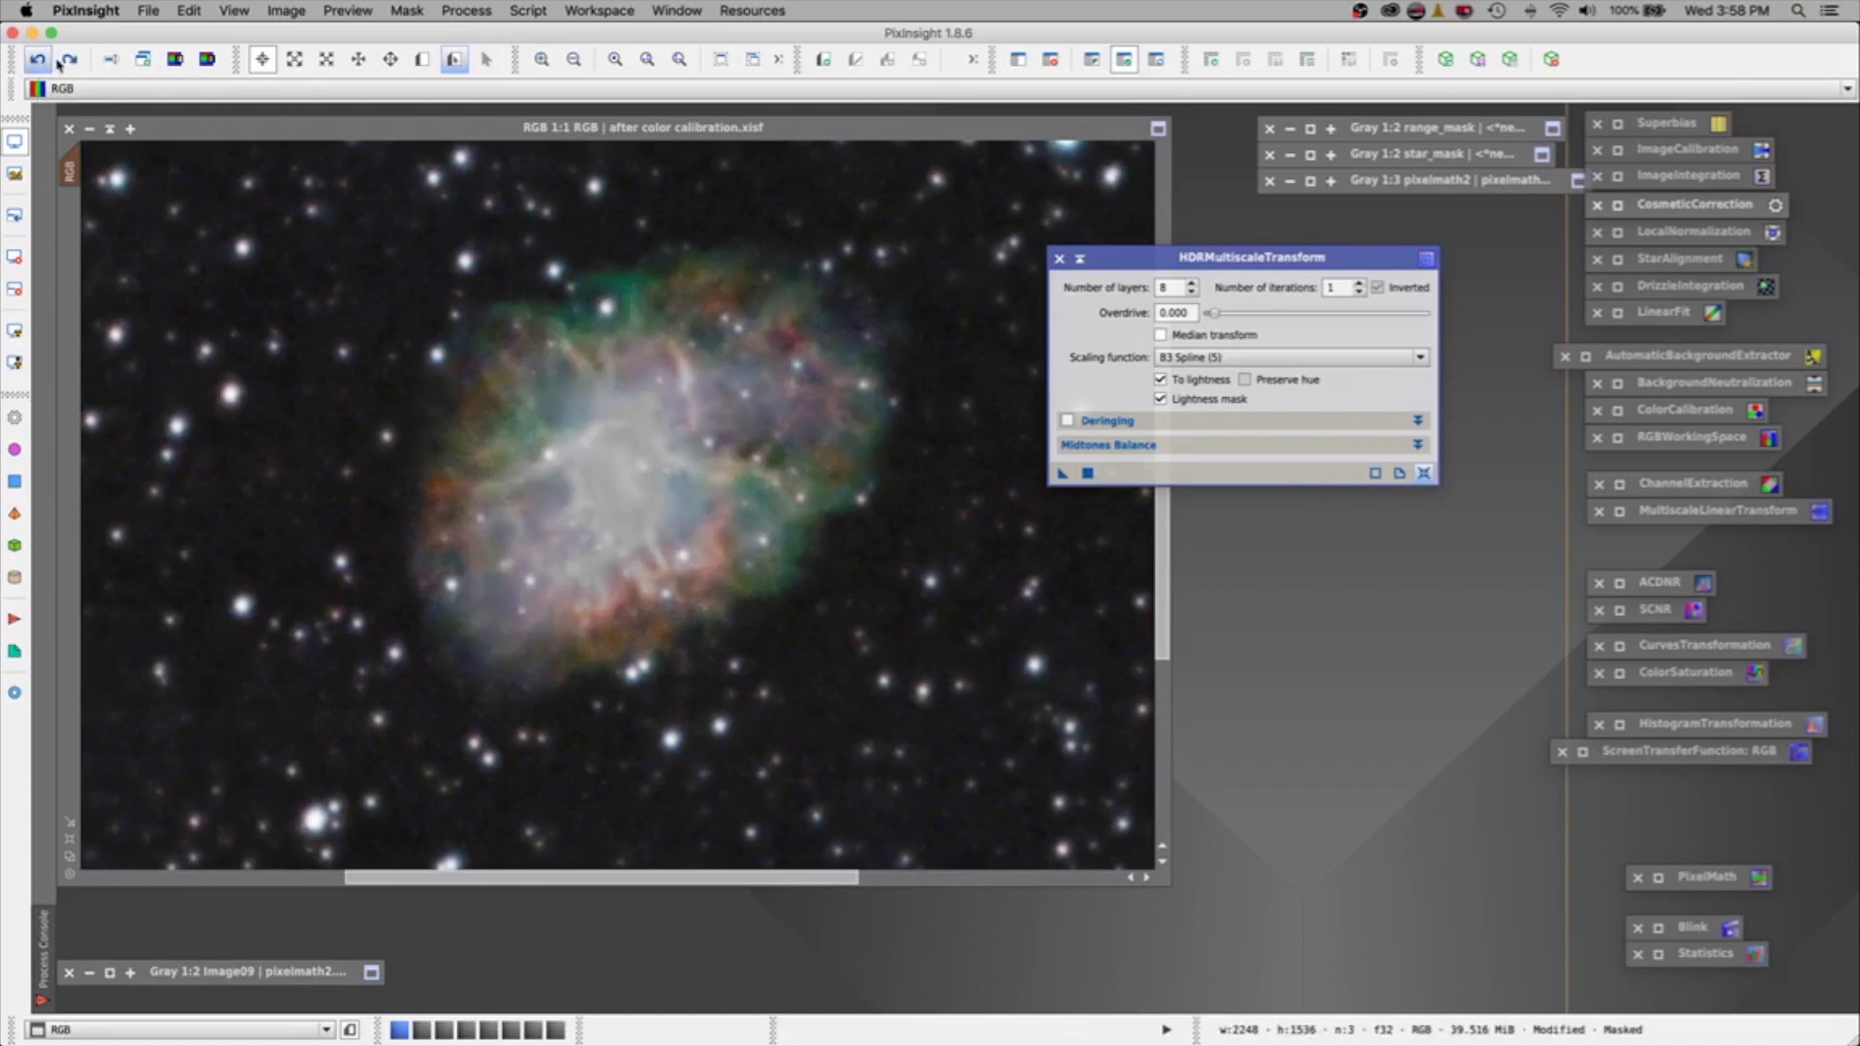
pyautogui.click(68, 61)
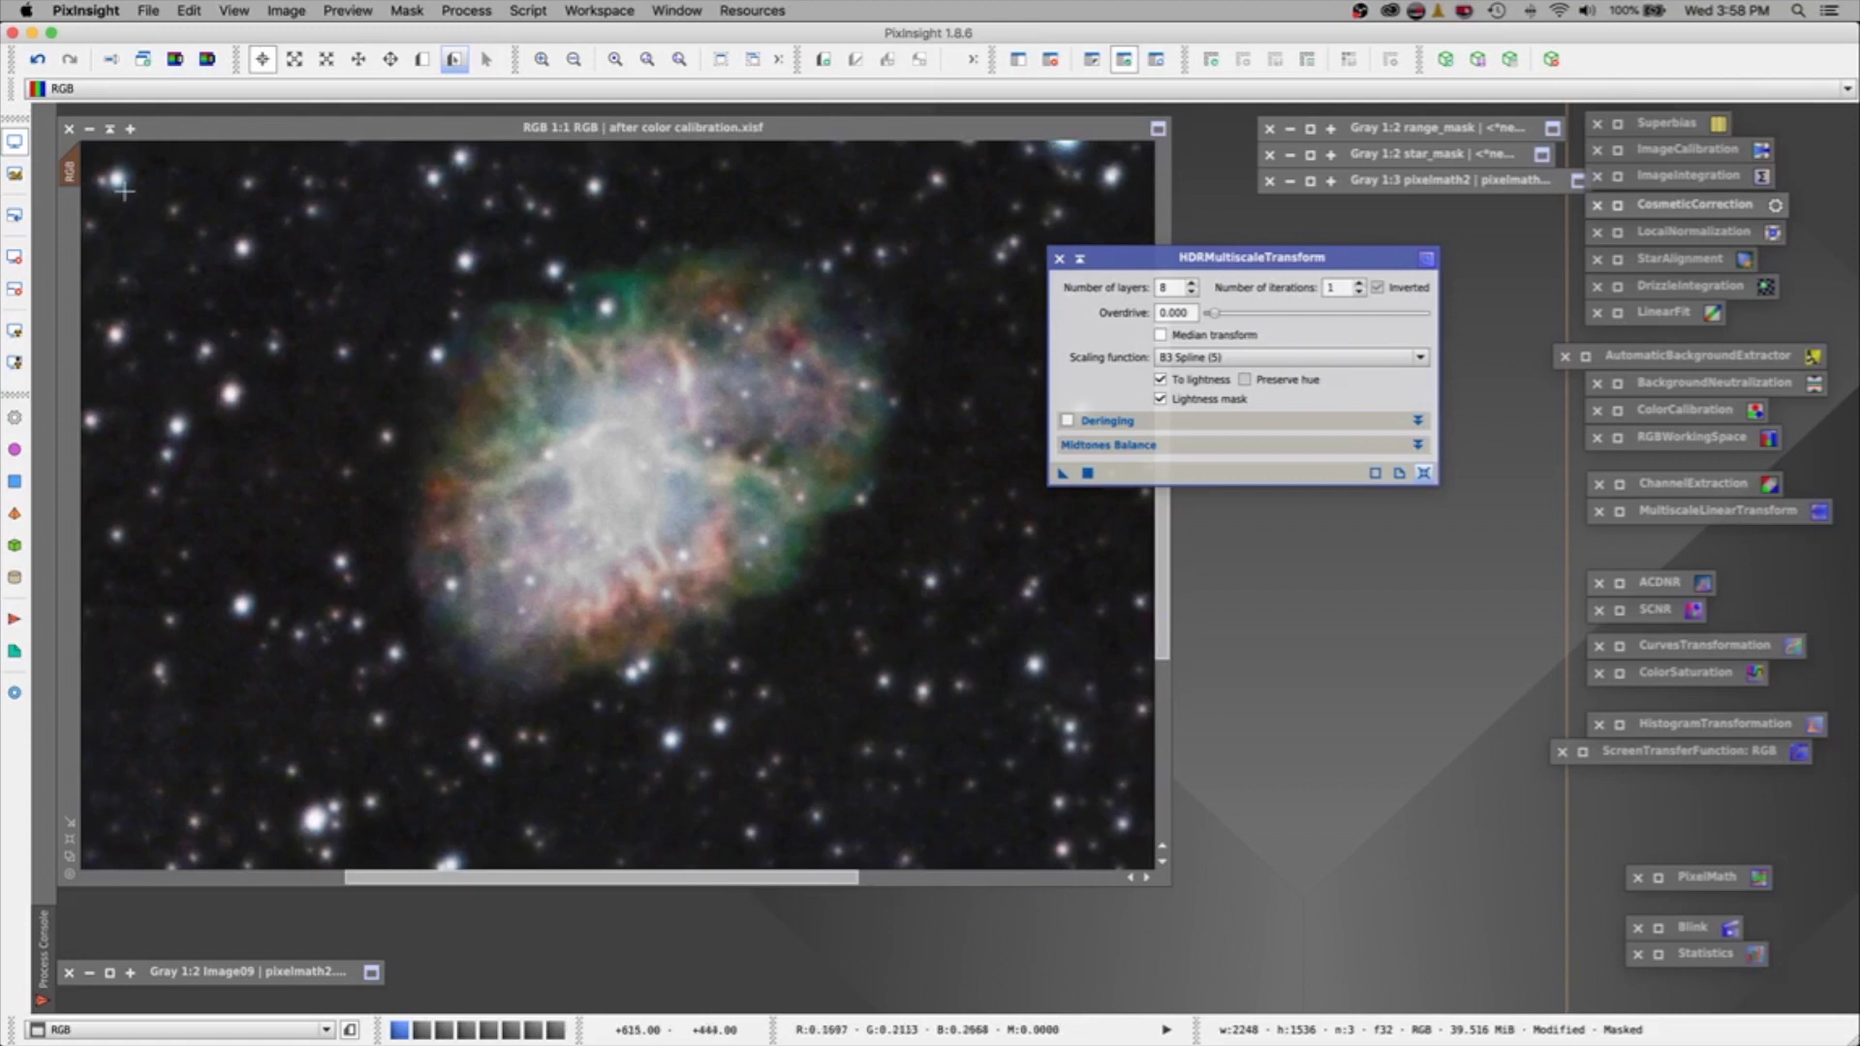
# Undo the HDRMultiscaleTransform, clone the RGB image in that state and move the clone away from the original.
pyautogui.click(37, 59)
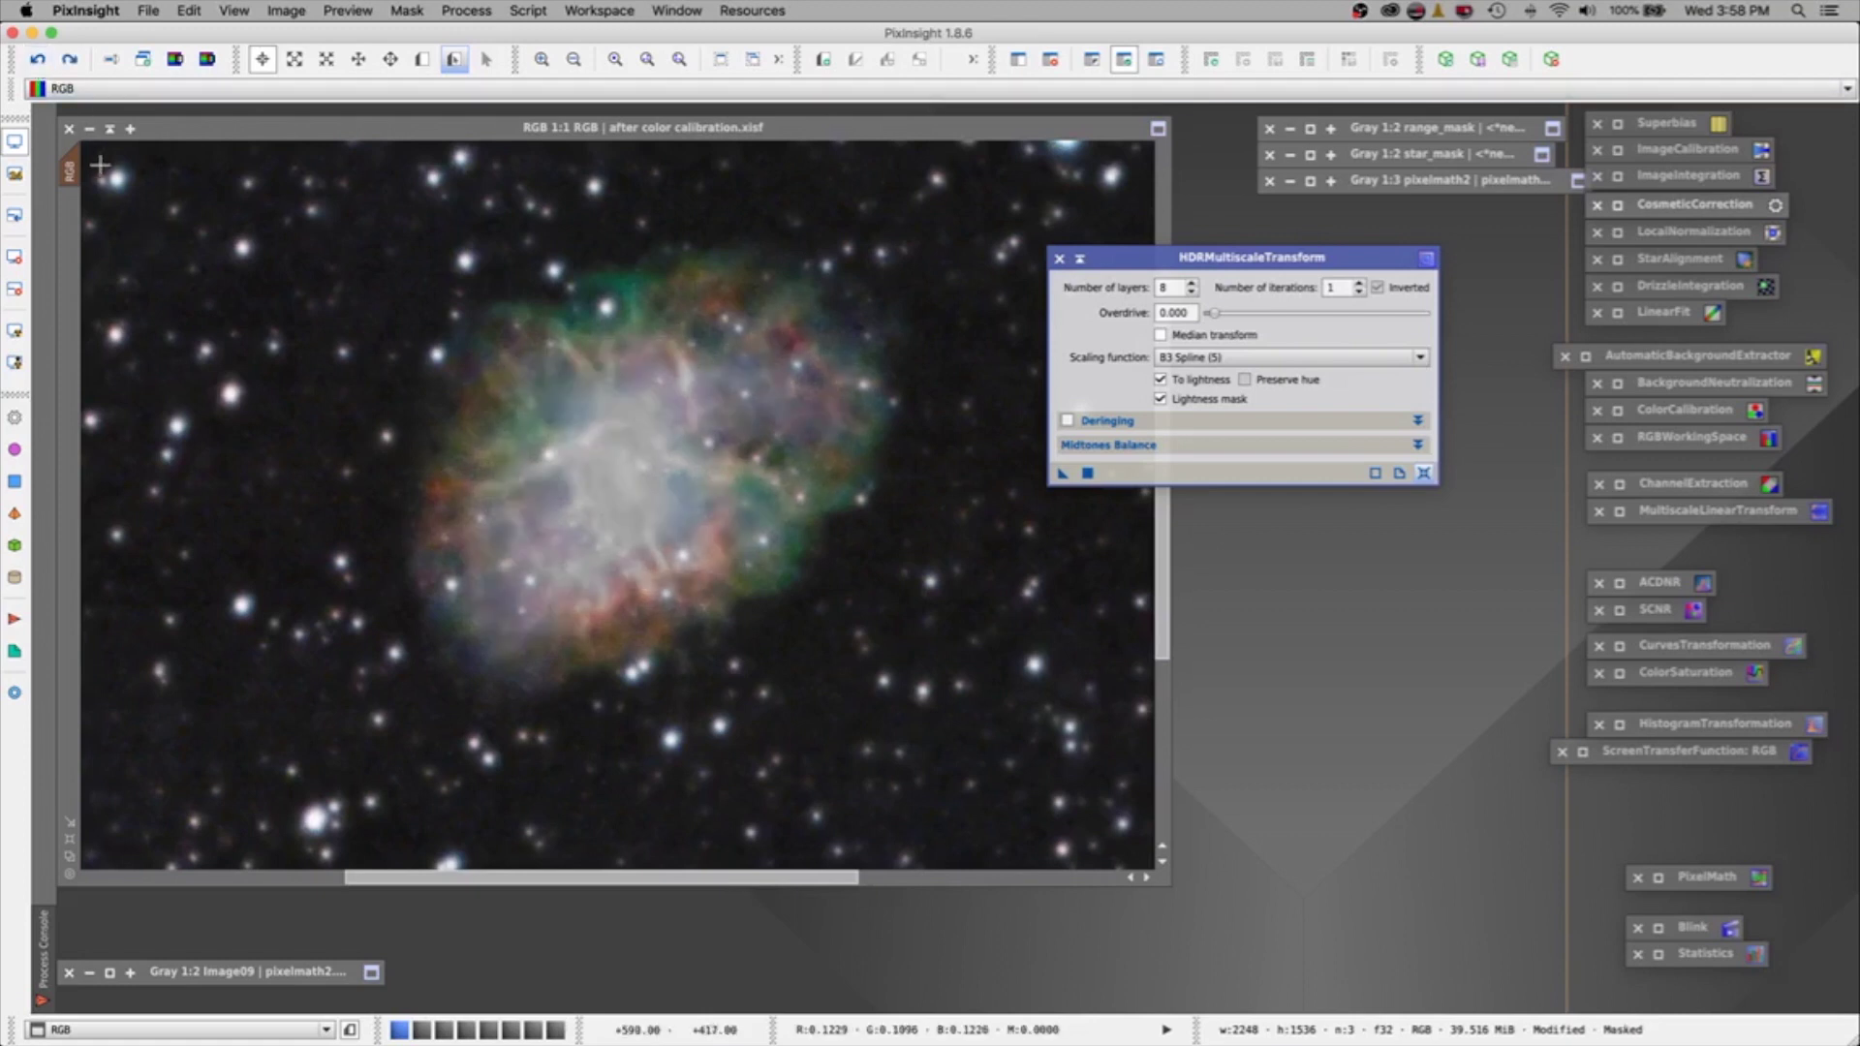
pyautogui.moveTo(75, 173)
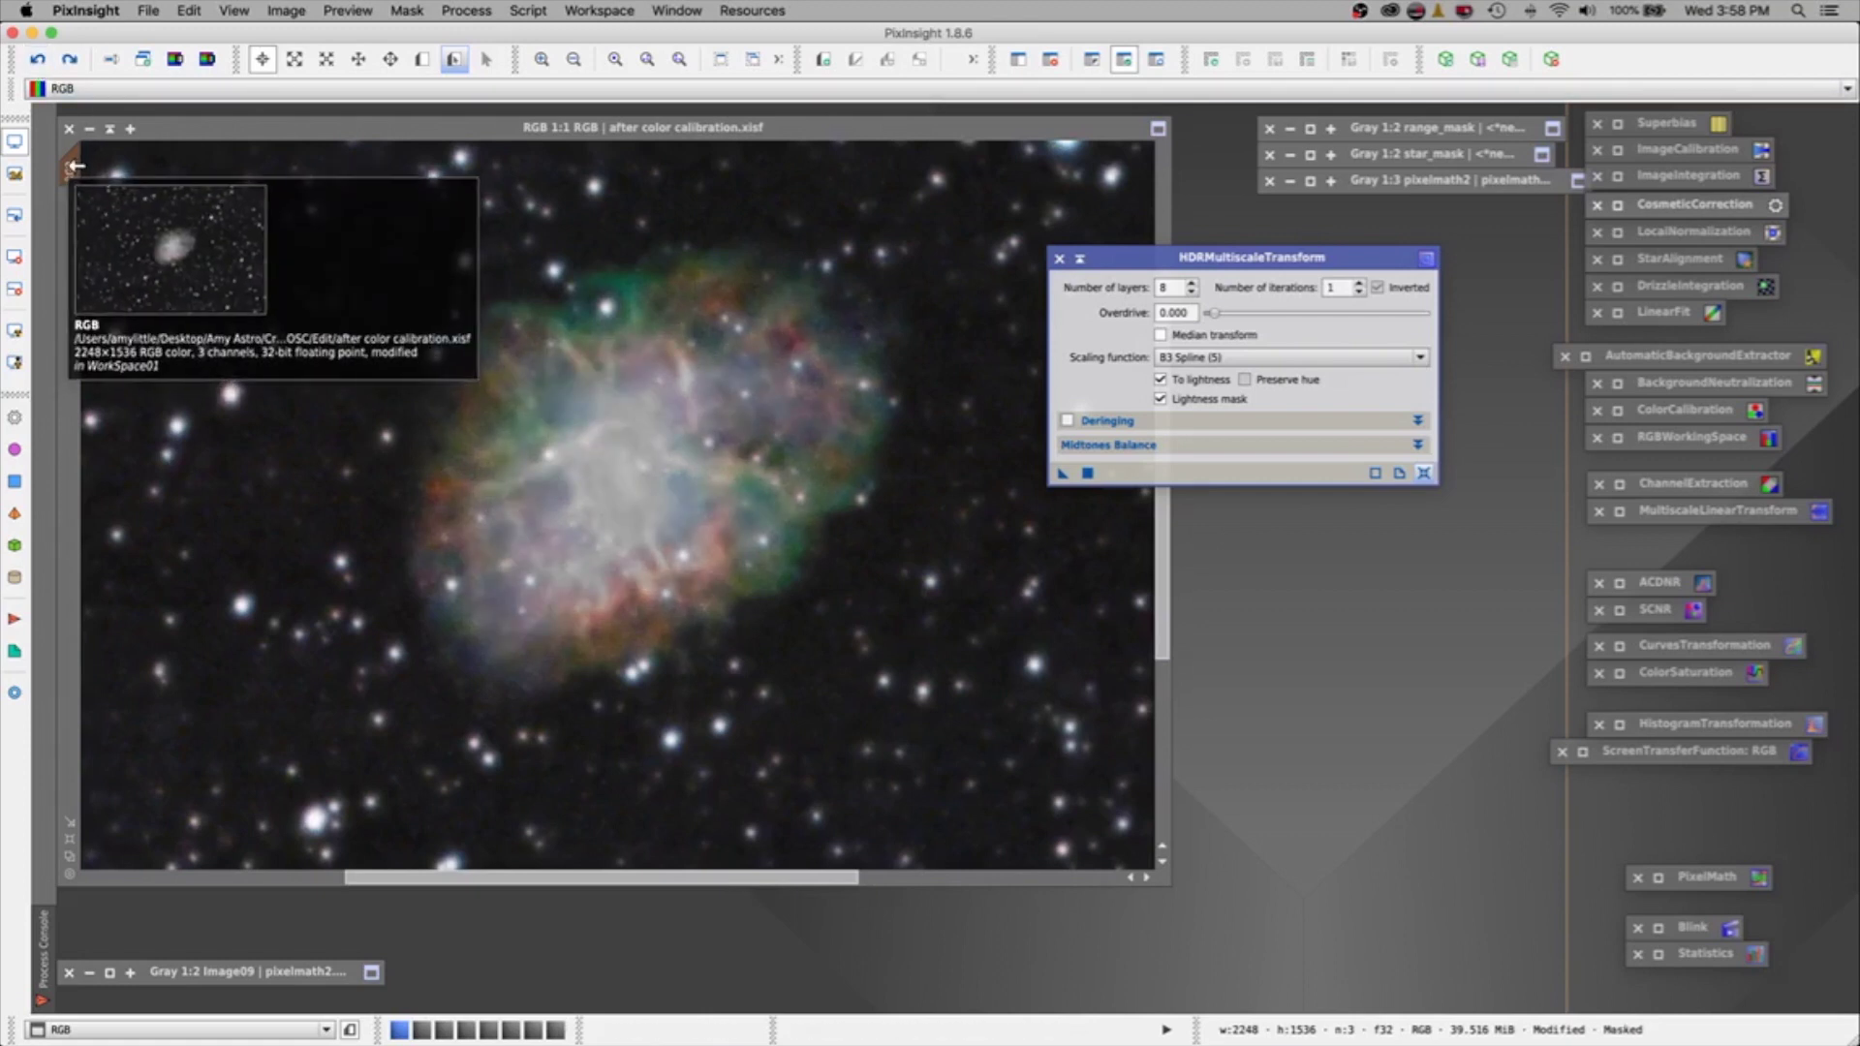
pyautogui.moveTo(75, 173); pyautogui.dragTo(610, 463)
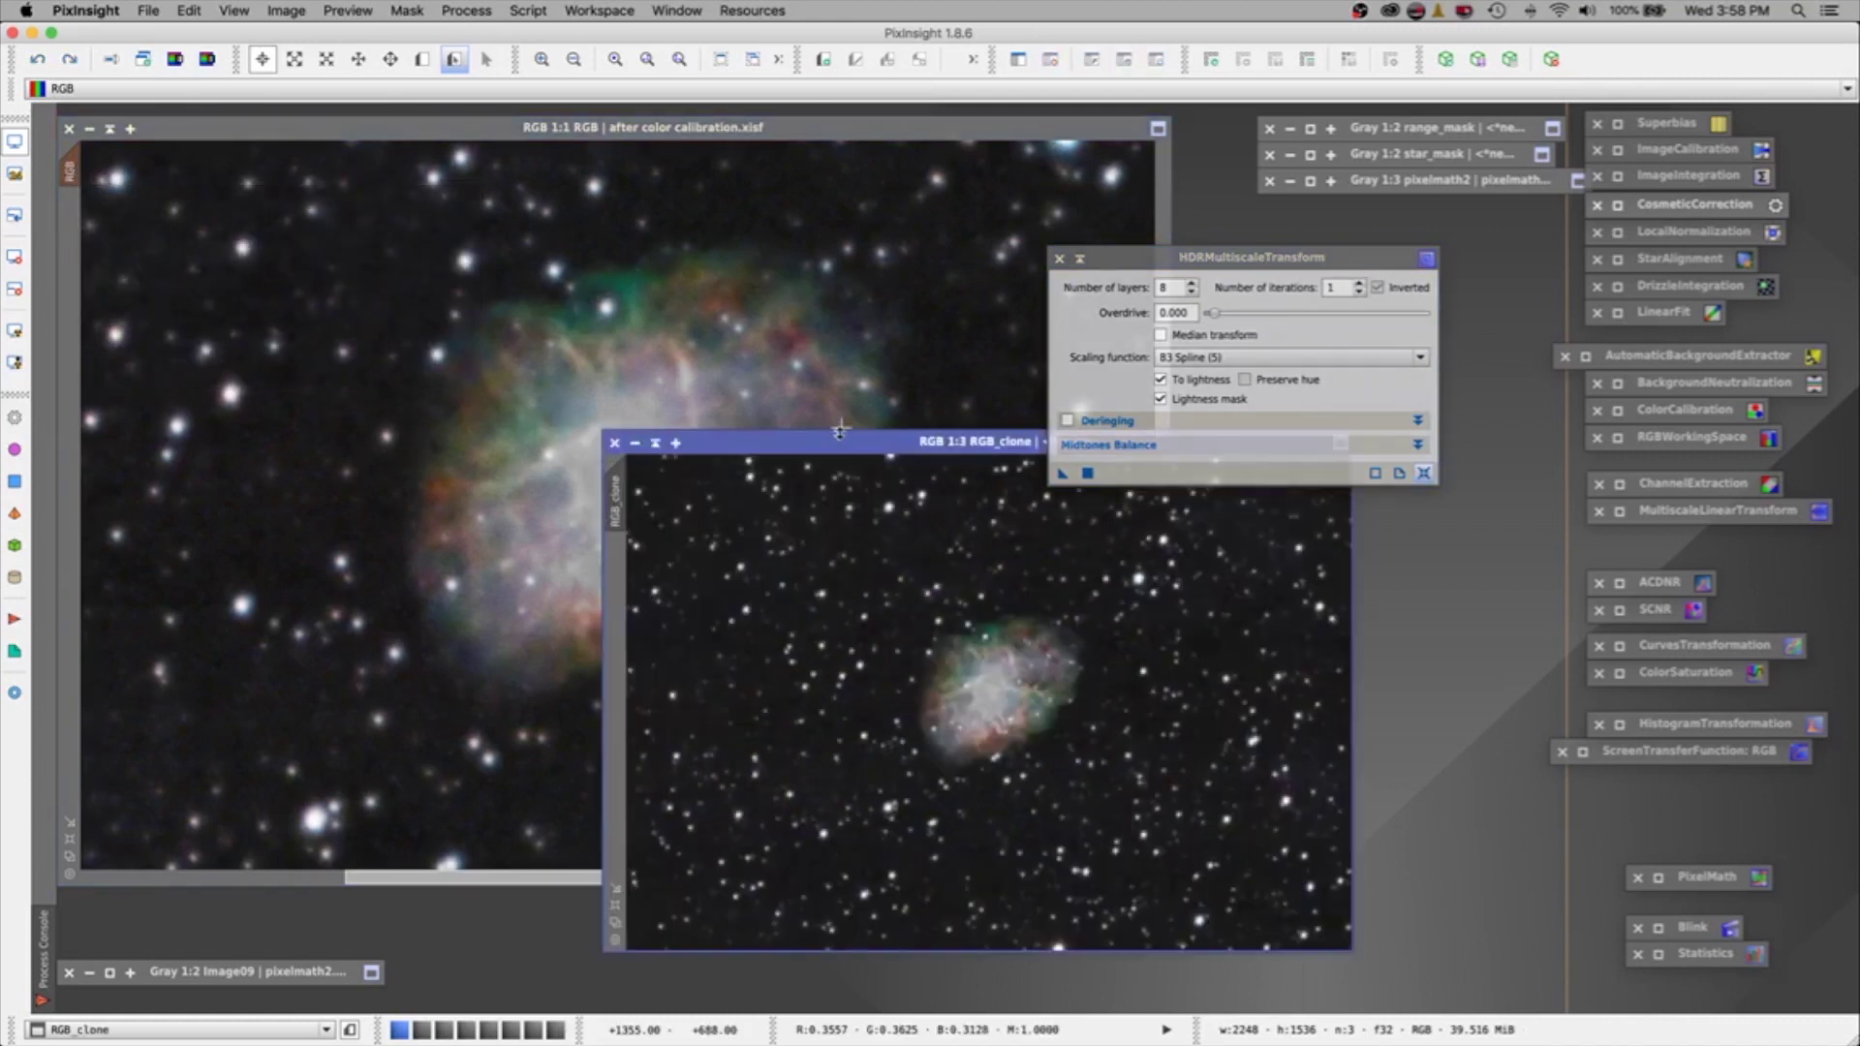
pyautogui.moveTo(841, 444); pyautogui.dragTo(1212, 637)
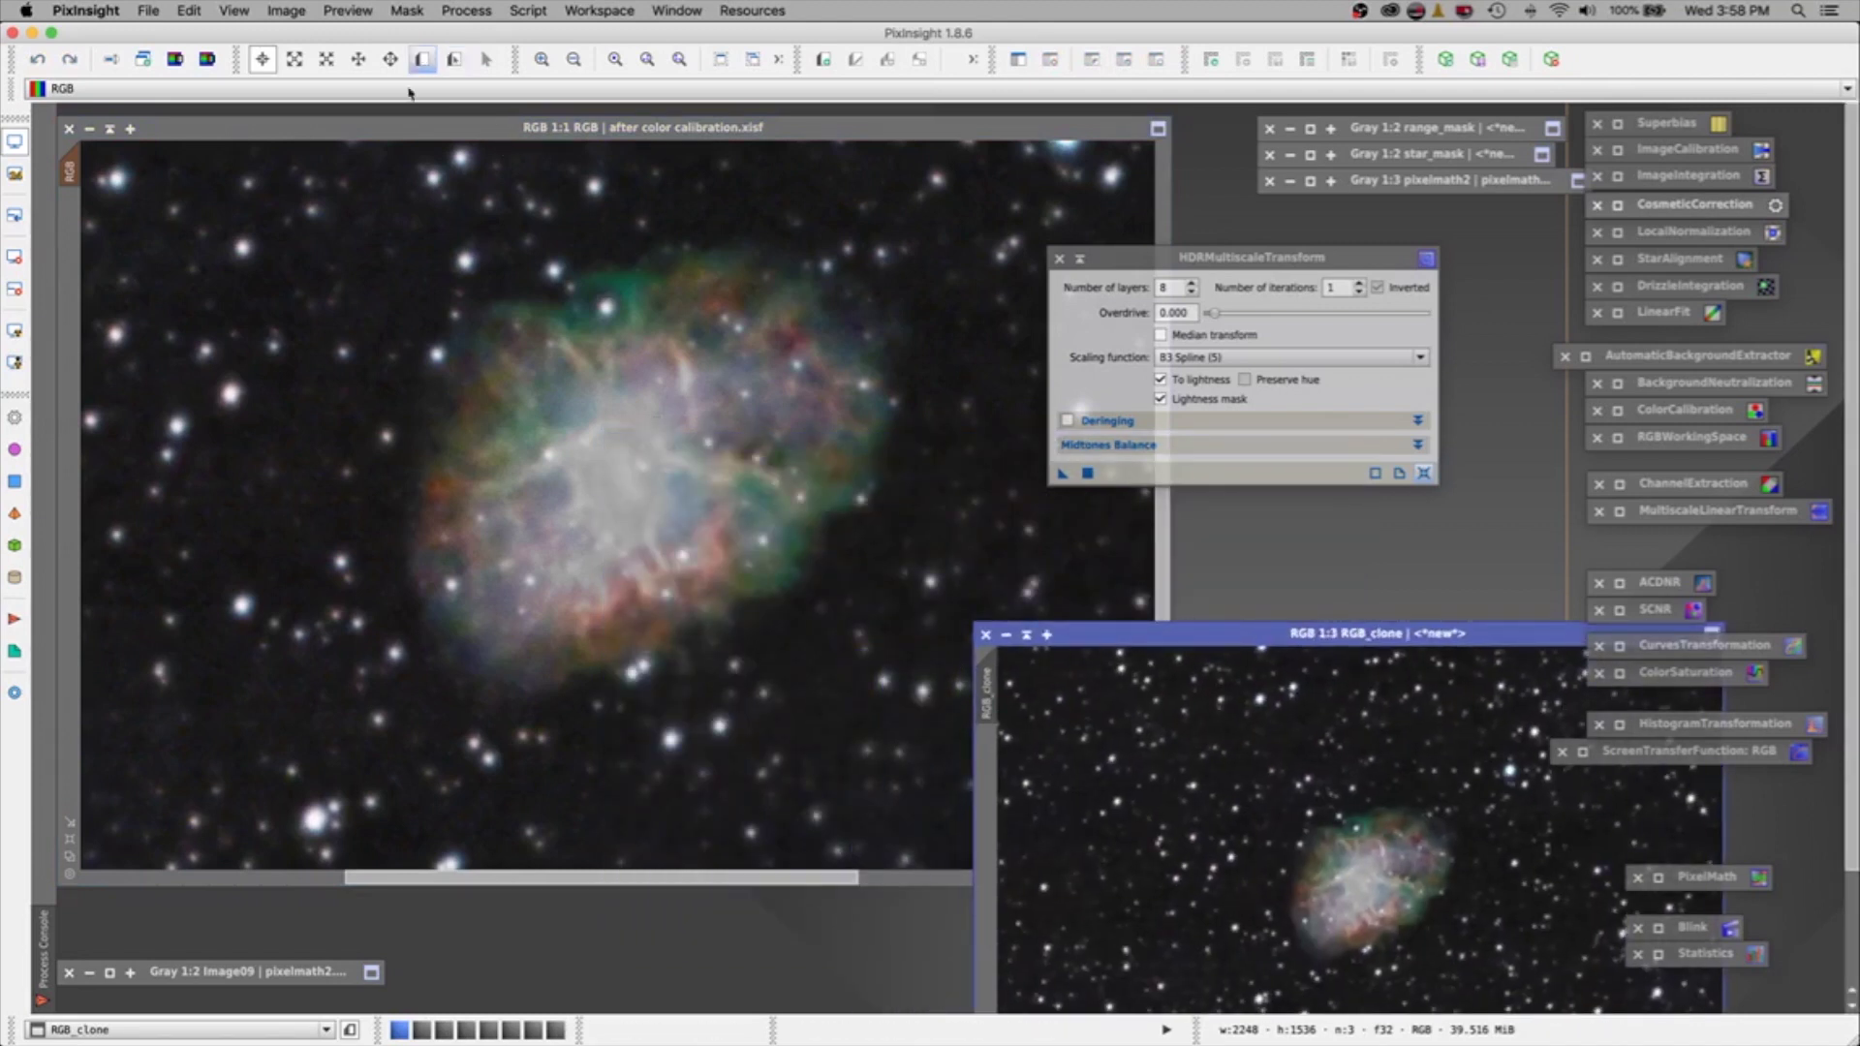
# Redo the HDRMultiscaleTransform on the original RGB image and place the clone's window over it for comparison.
pyautogui.click(354, 139)
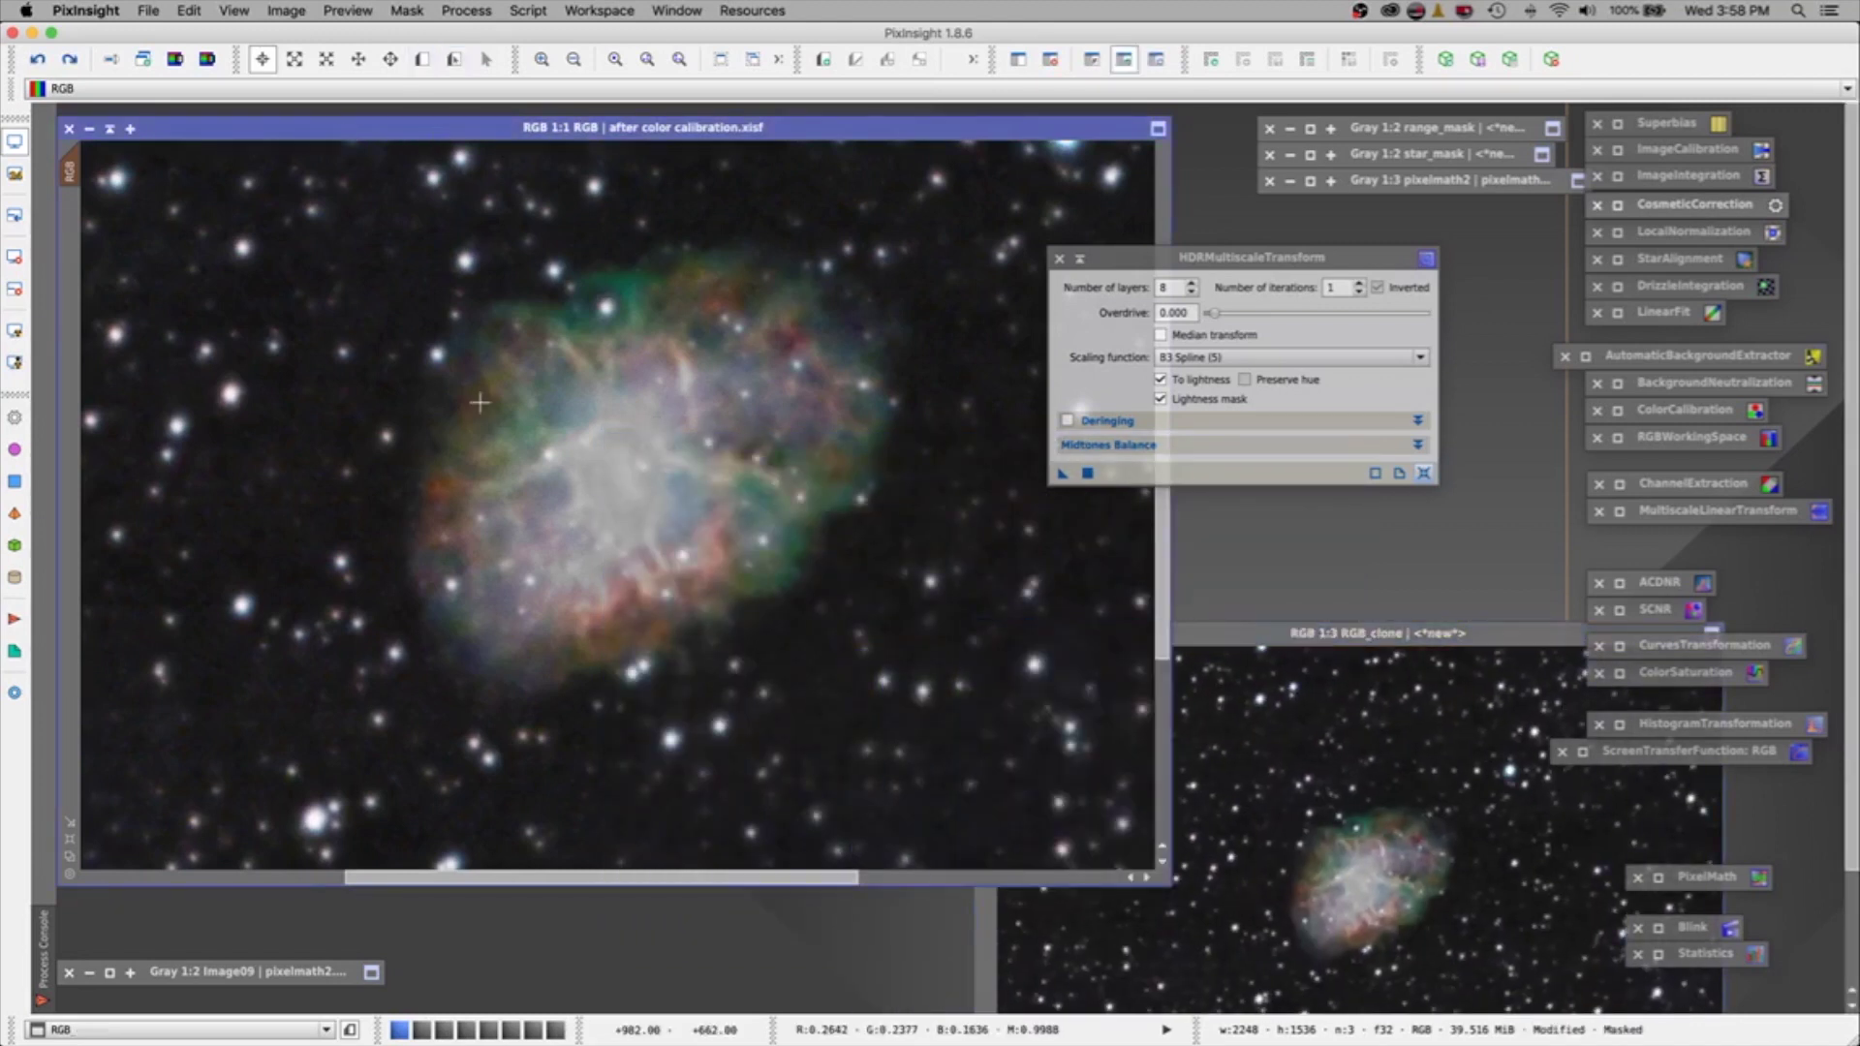
pyautogui.click(68, 61)
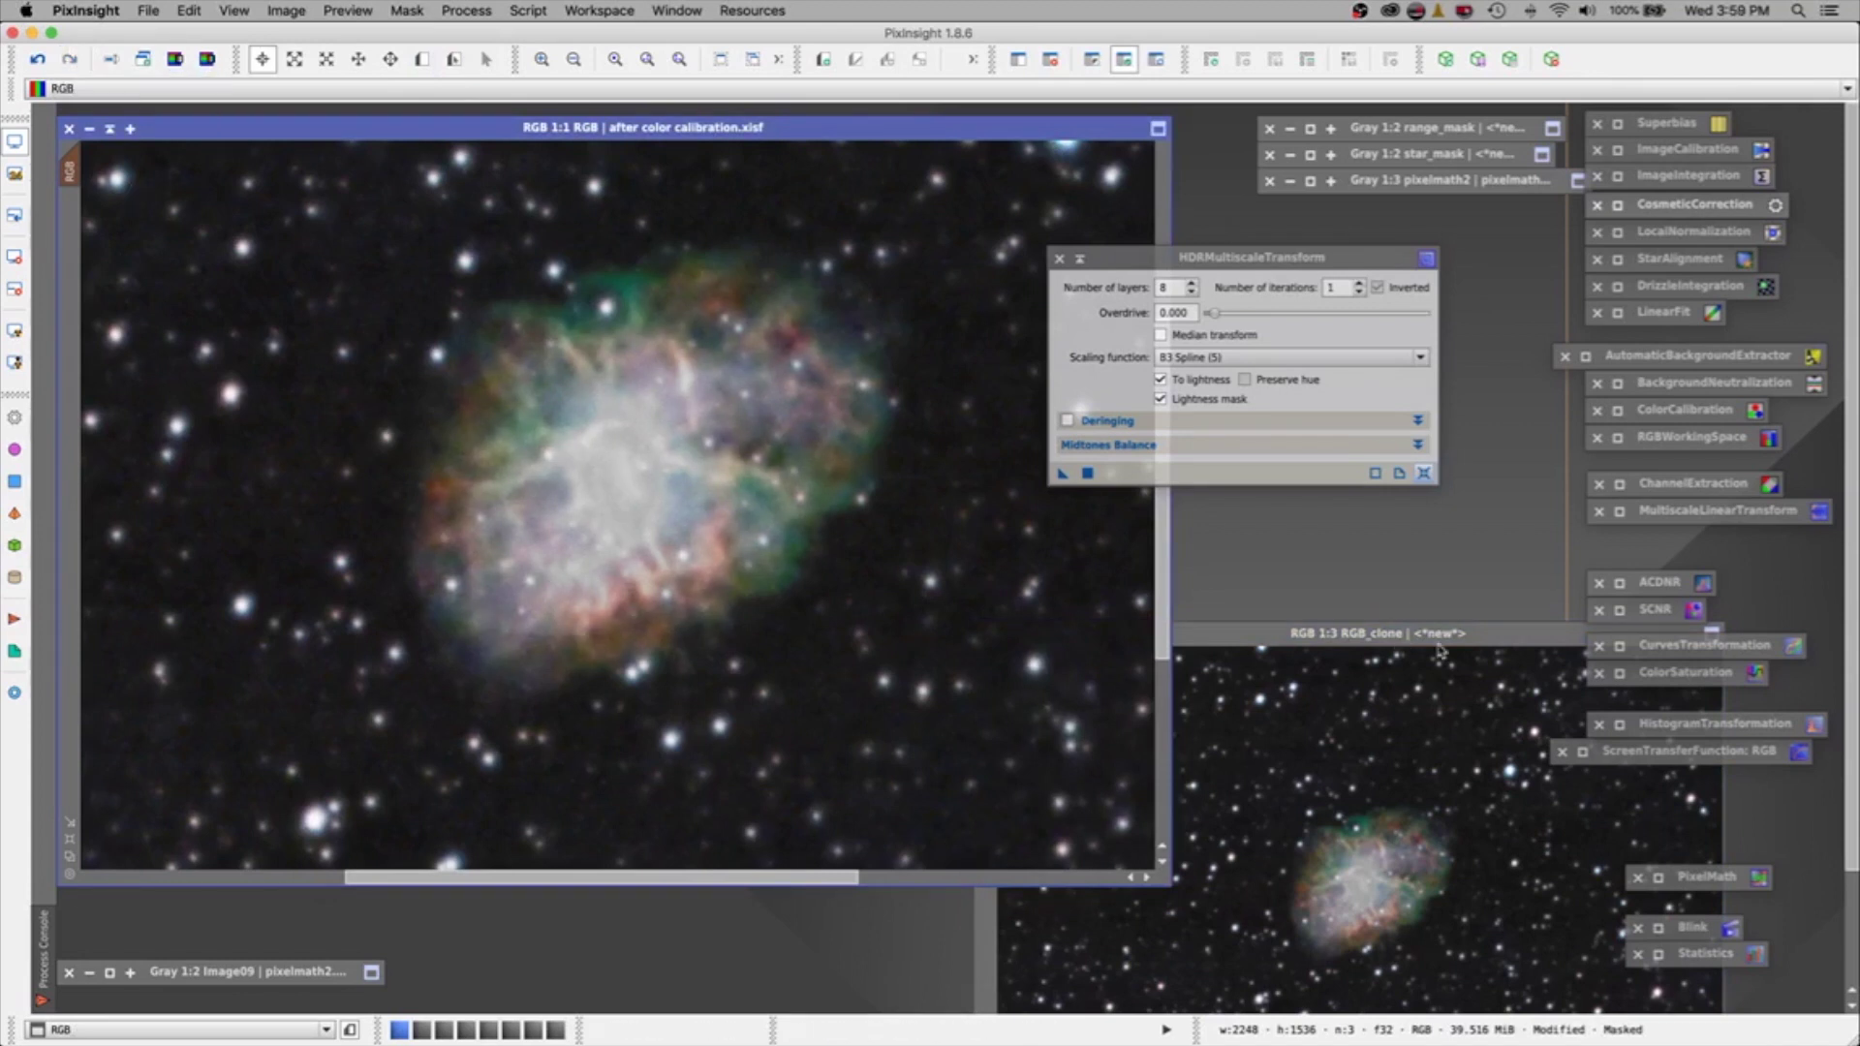
pyautogui.moveTo(1441, 638); pyautogui.dragTo(662, 223)
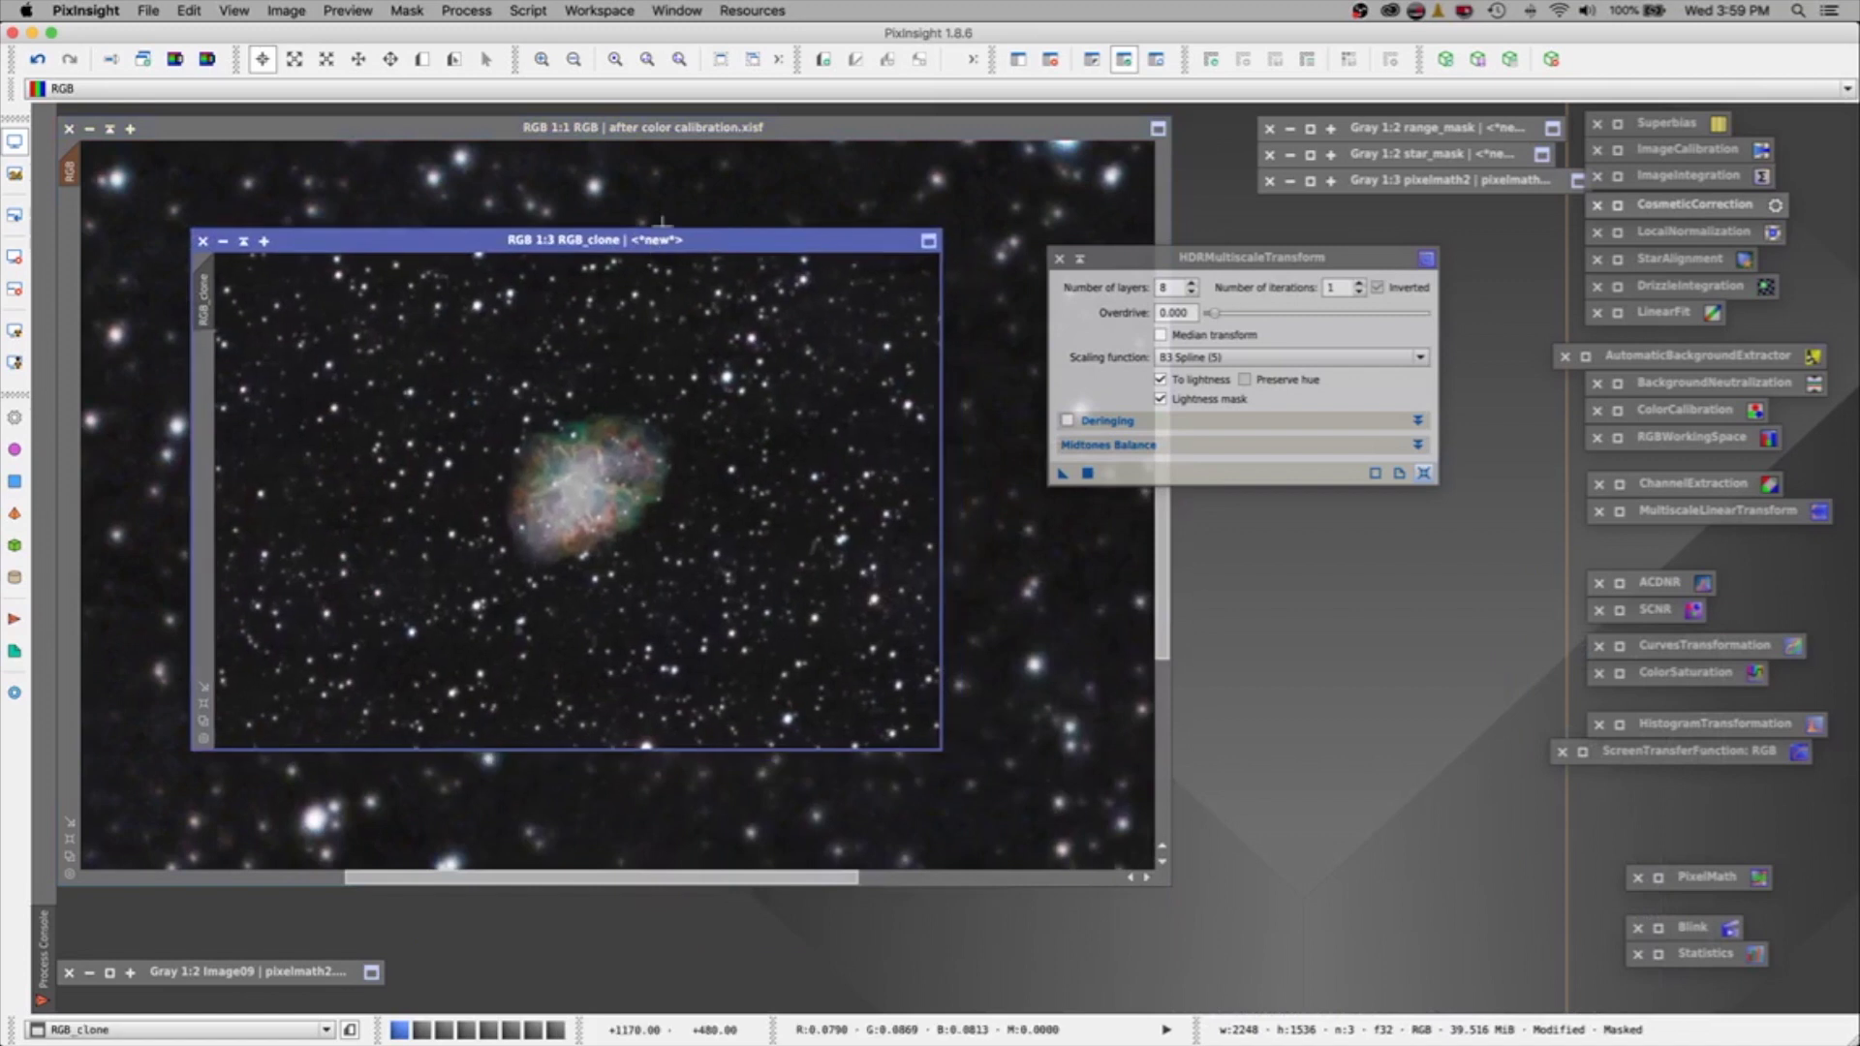
# Show the RGB clone at 1:1 in an enlarged window with the whole nebula in view.
pyautogui.click(541, 59)
pyautogui.click(541, 59)
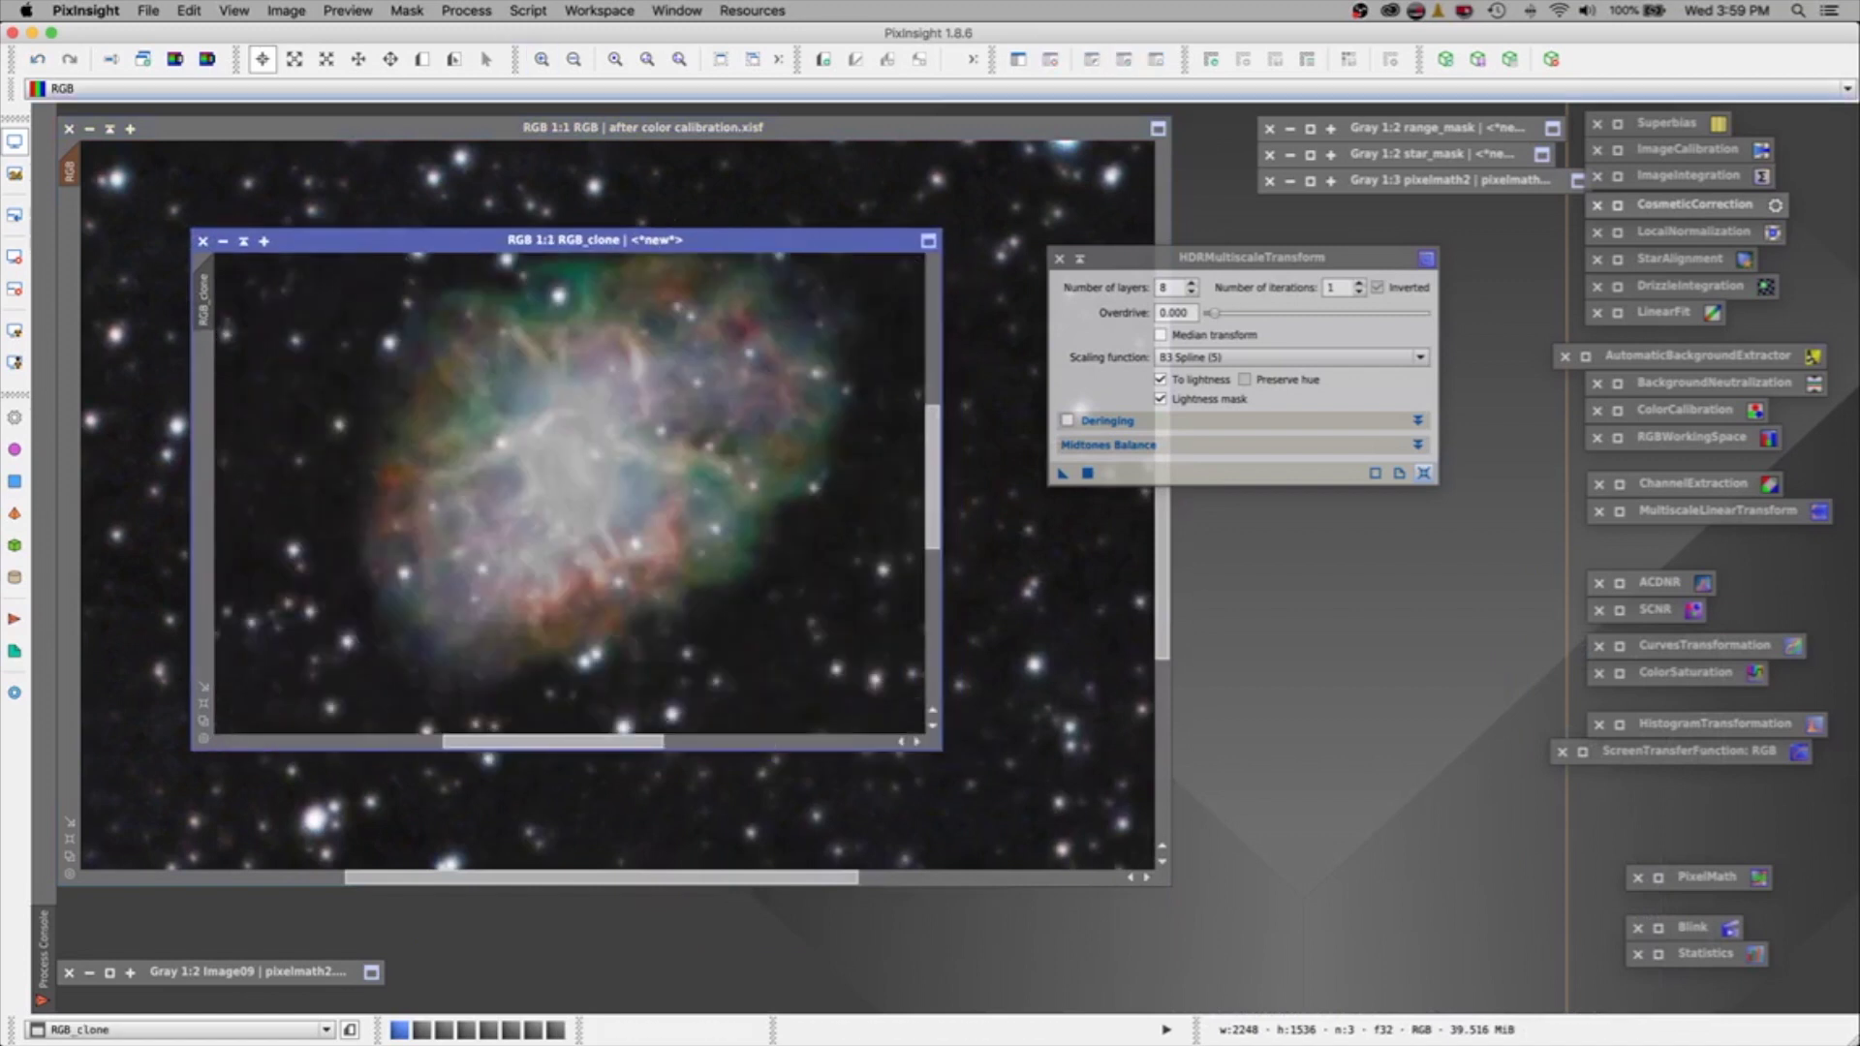
pyautogui.moveTo(948, 757); pyautogui.dragTo(1054, 869)
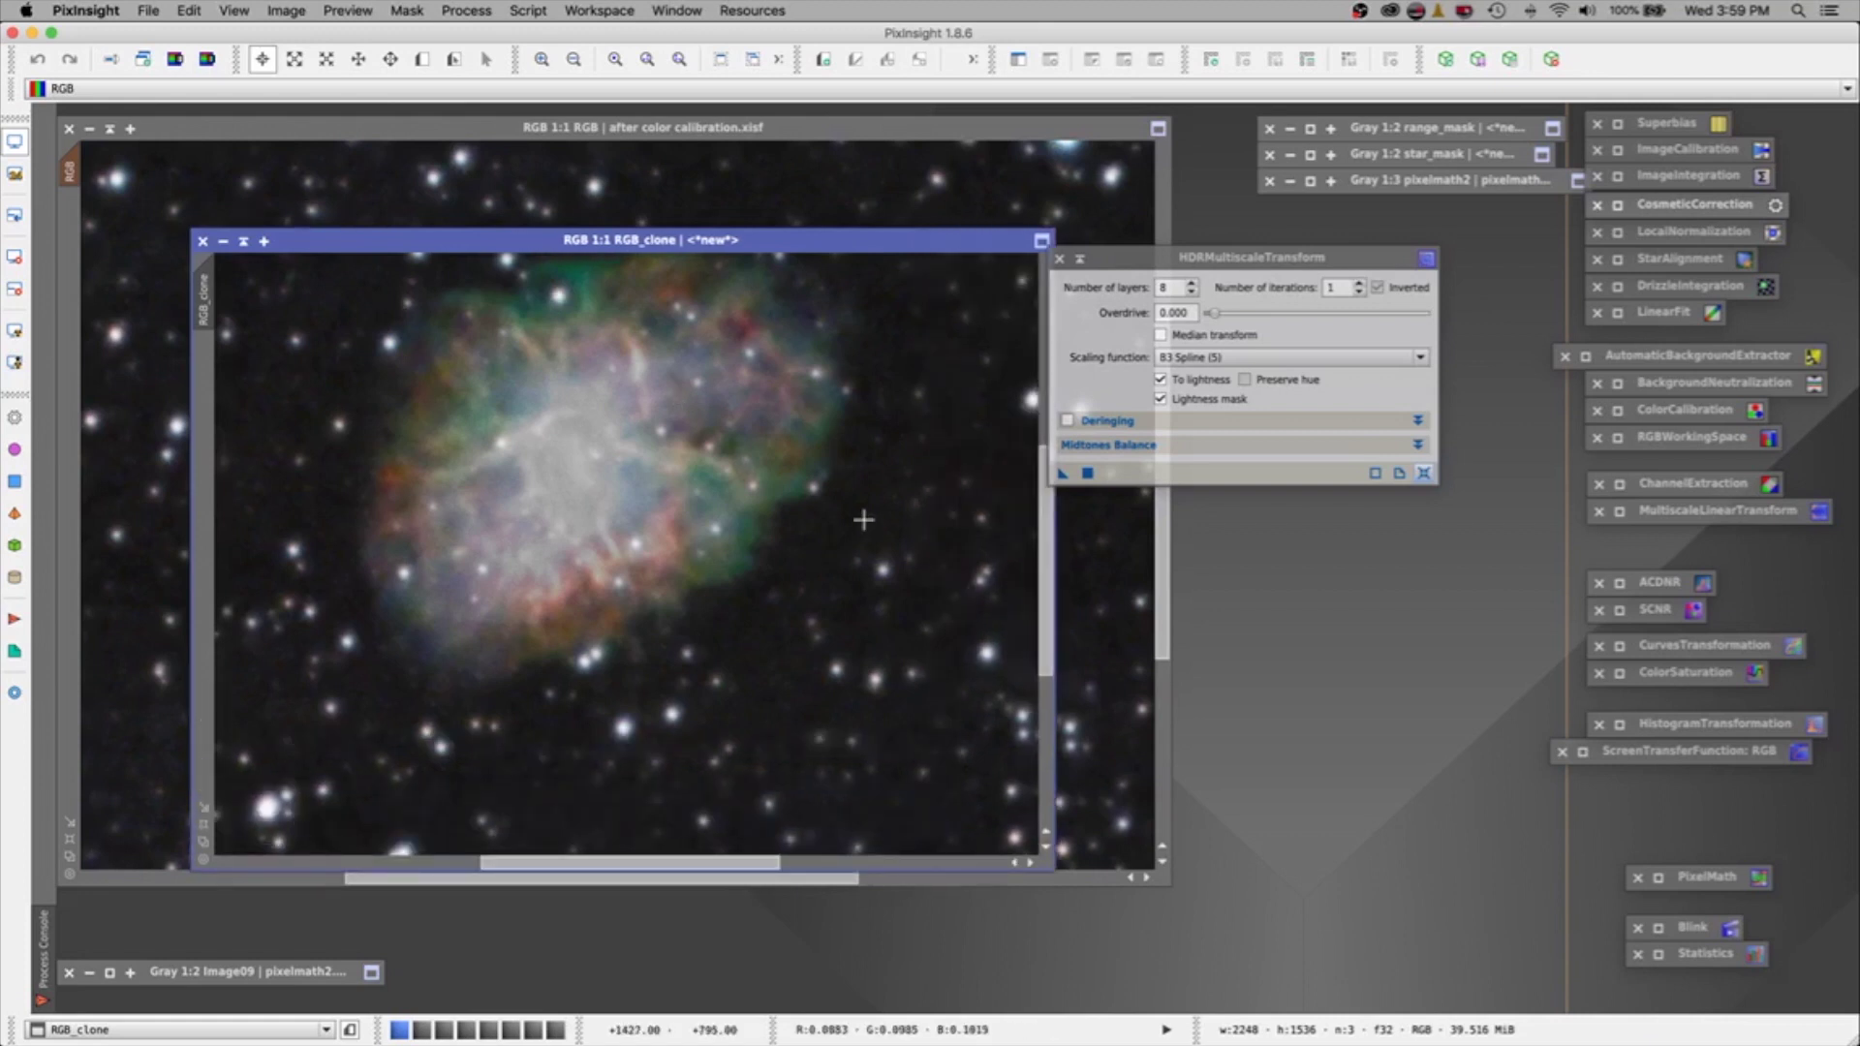
pyautogui.moveTo(1046, 665); pyautogui.dragTo(1046, 626)
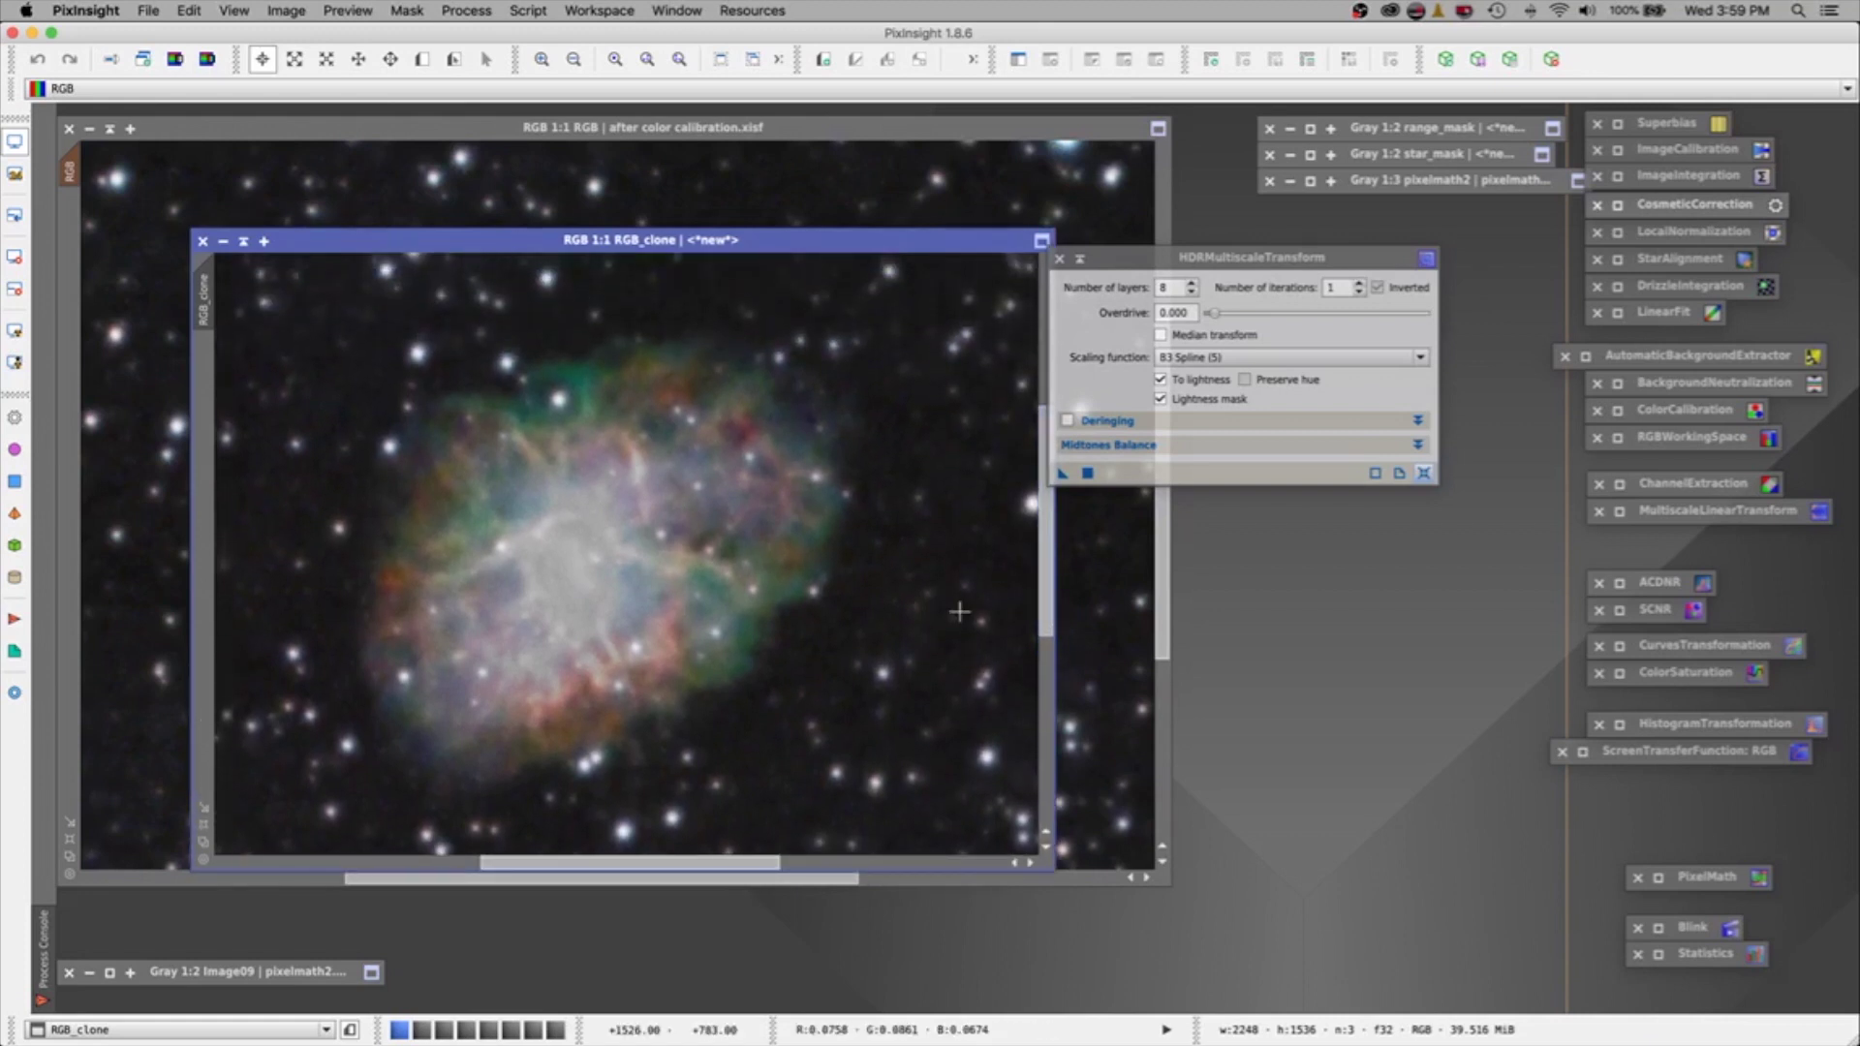
# Set HDRMultiscaleTransform to 10 layers and apply it to the RGB clone.
pyautogui.click(1195, 287)
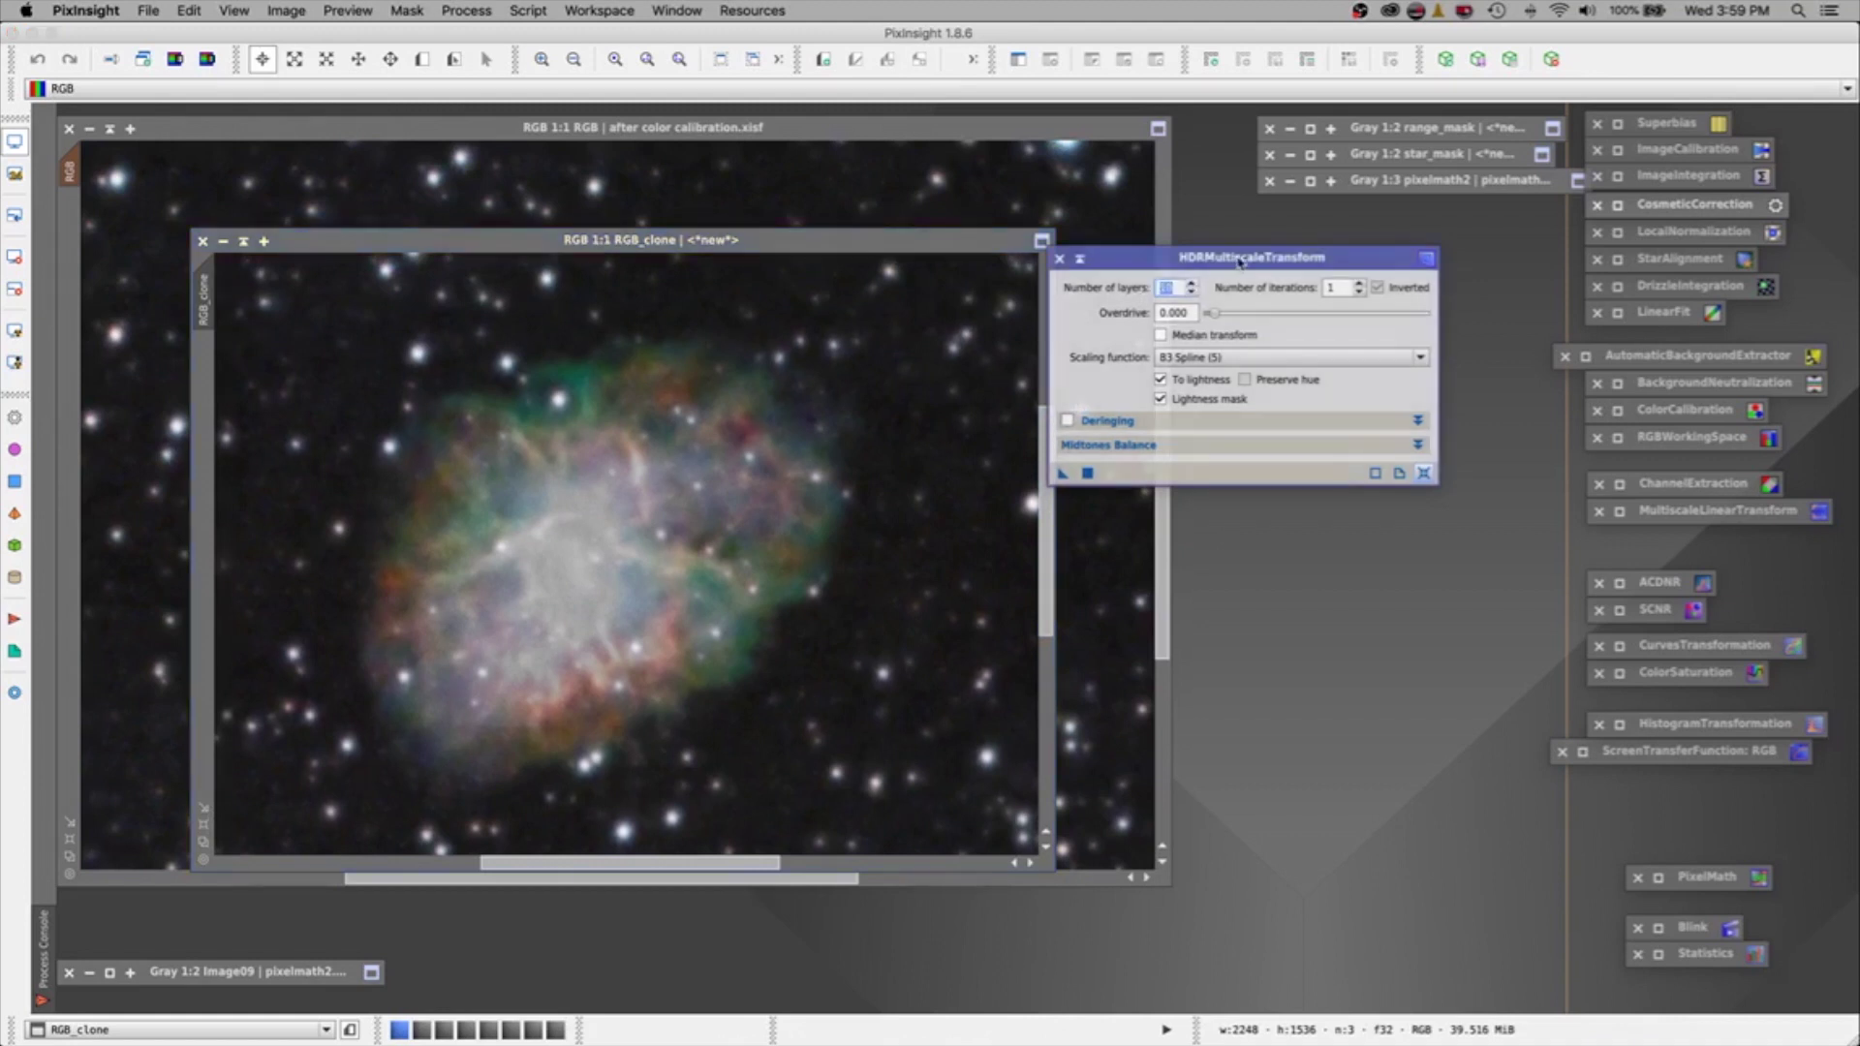
pyautogui.click(669, 246)
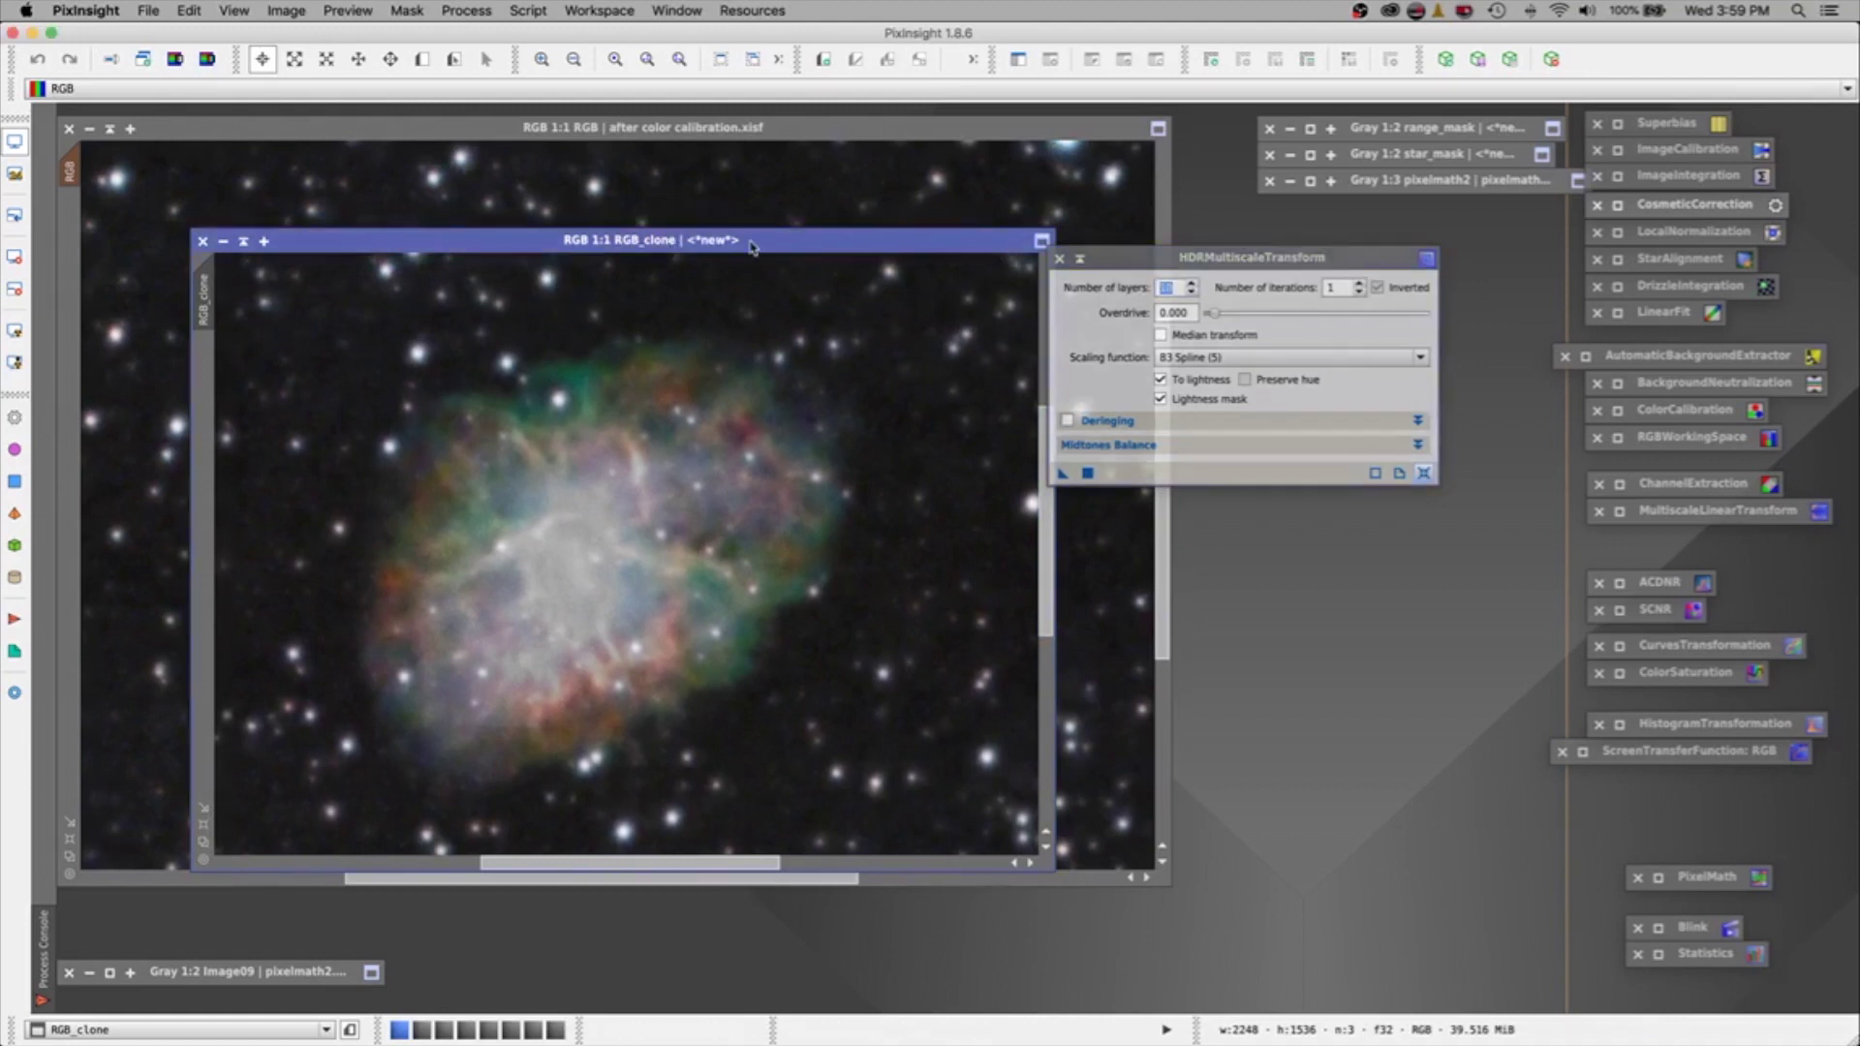
pyautogui.click(1088, 474)
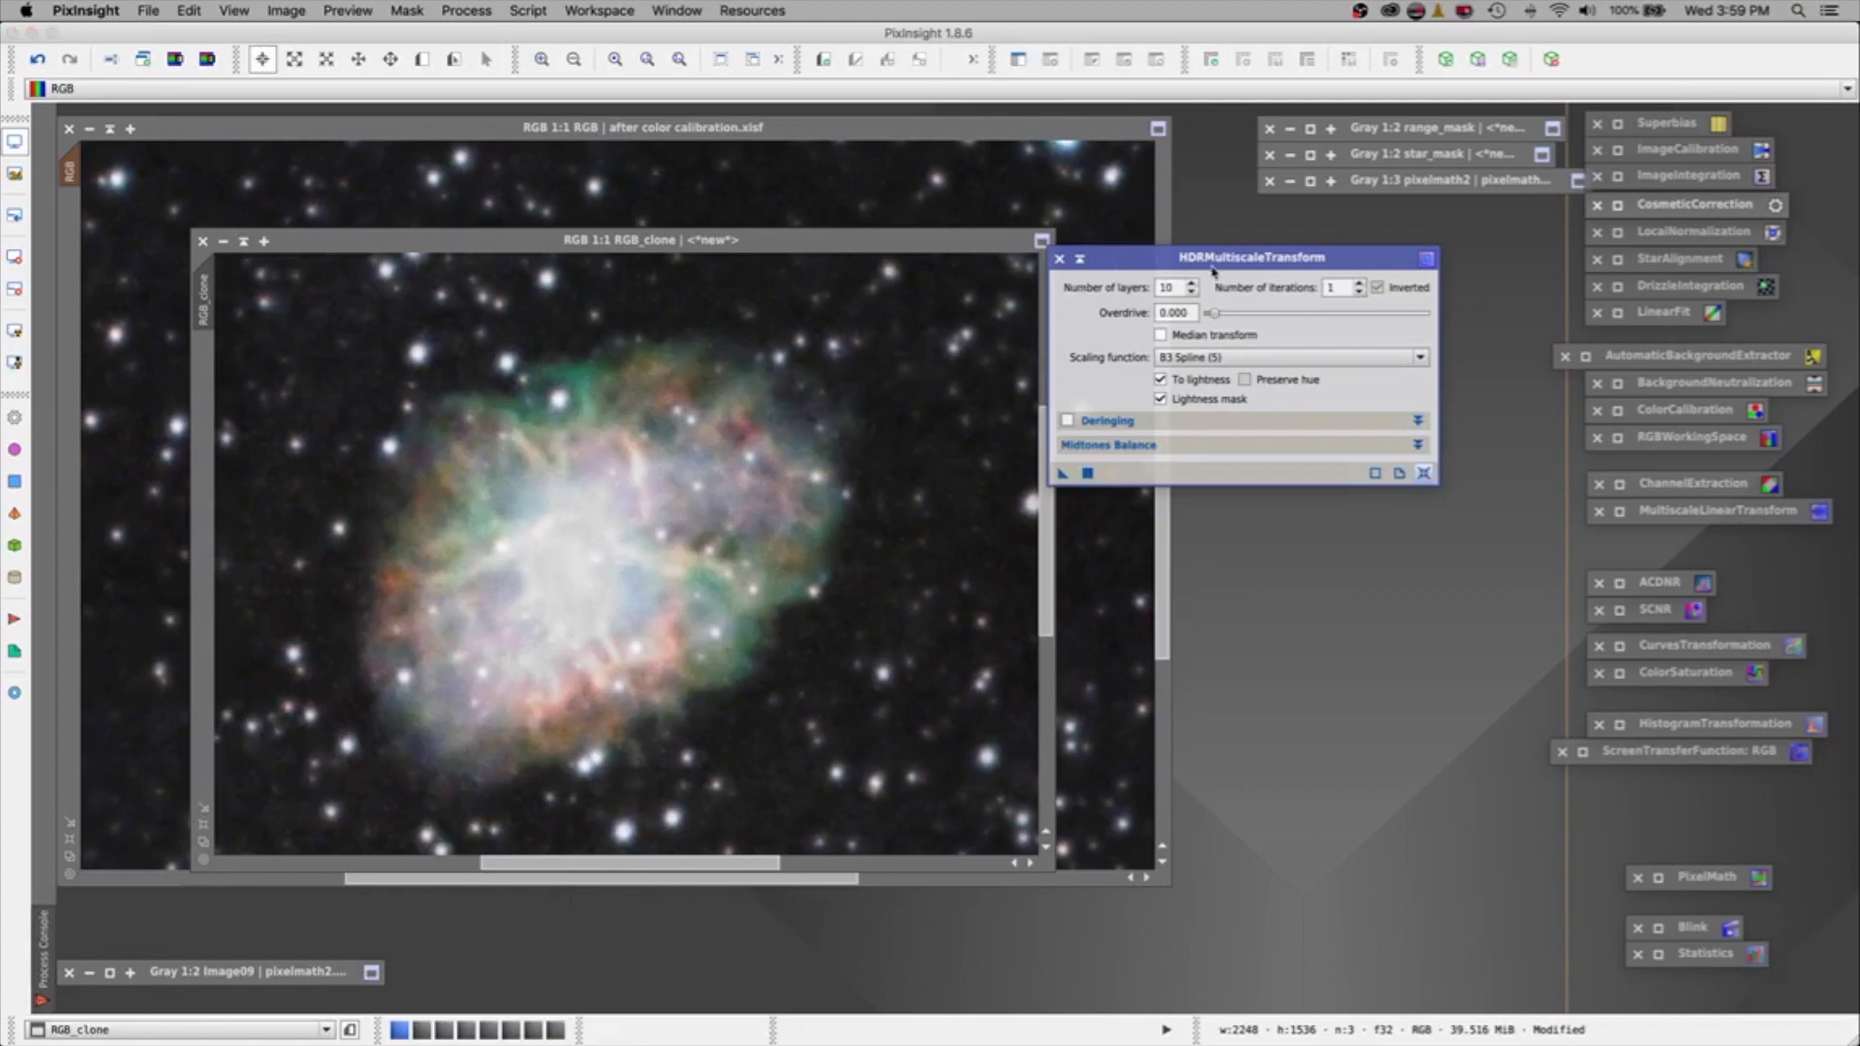
# Place the clone beside the original RGB image to compare the two HDR results, and close the clone without saving it.
pyautogui.moveTo(1250, 257); pyautogui.dragTo(1465, 267)
pyautogui.click(524, 258)
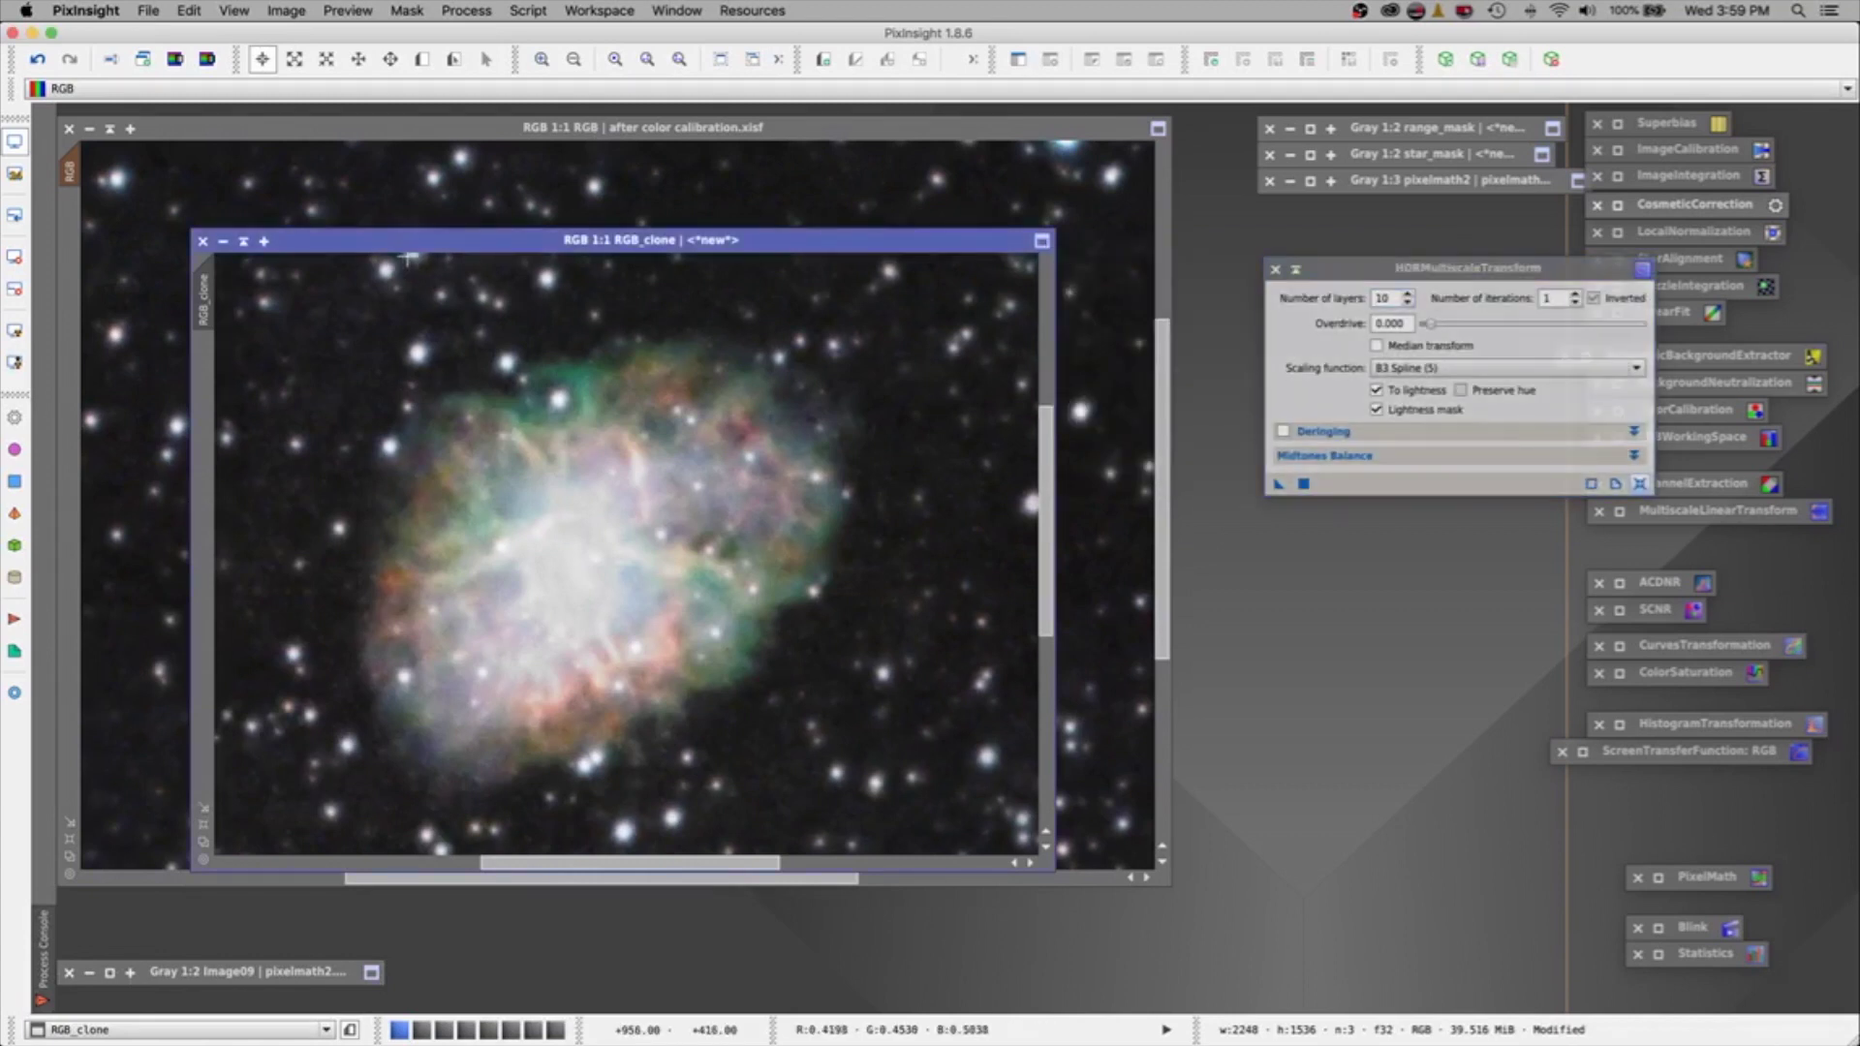
pyautogui.moveTo(422, 245); pyautogui.dragTo(920, 198)
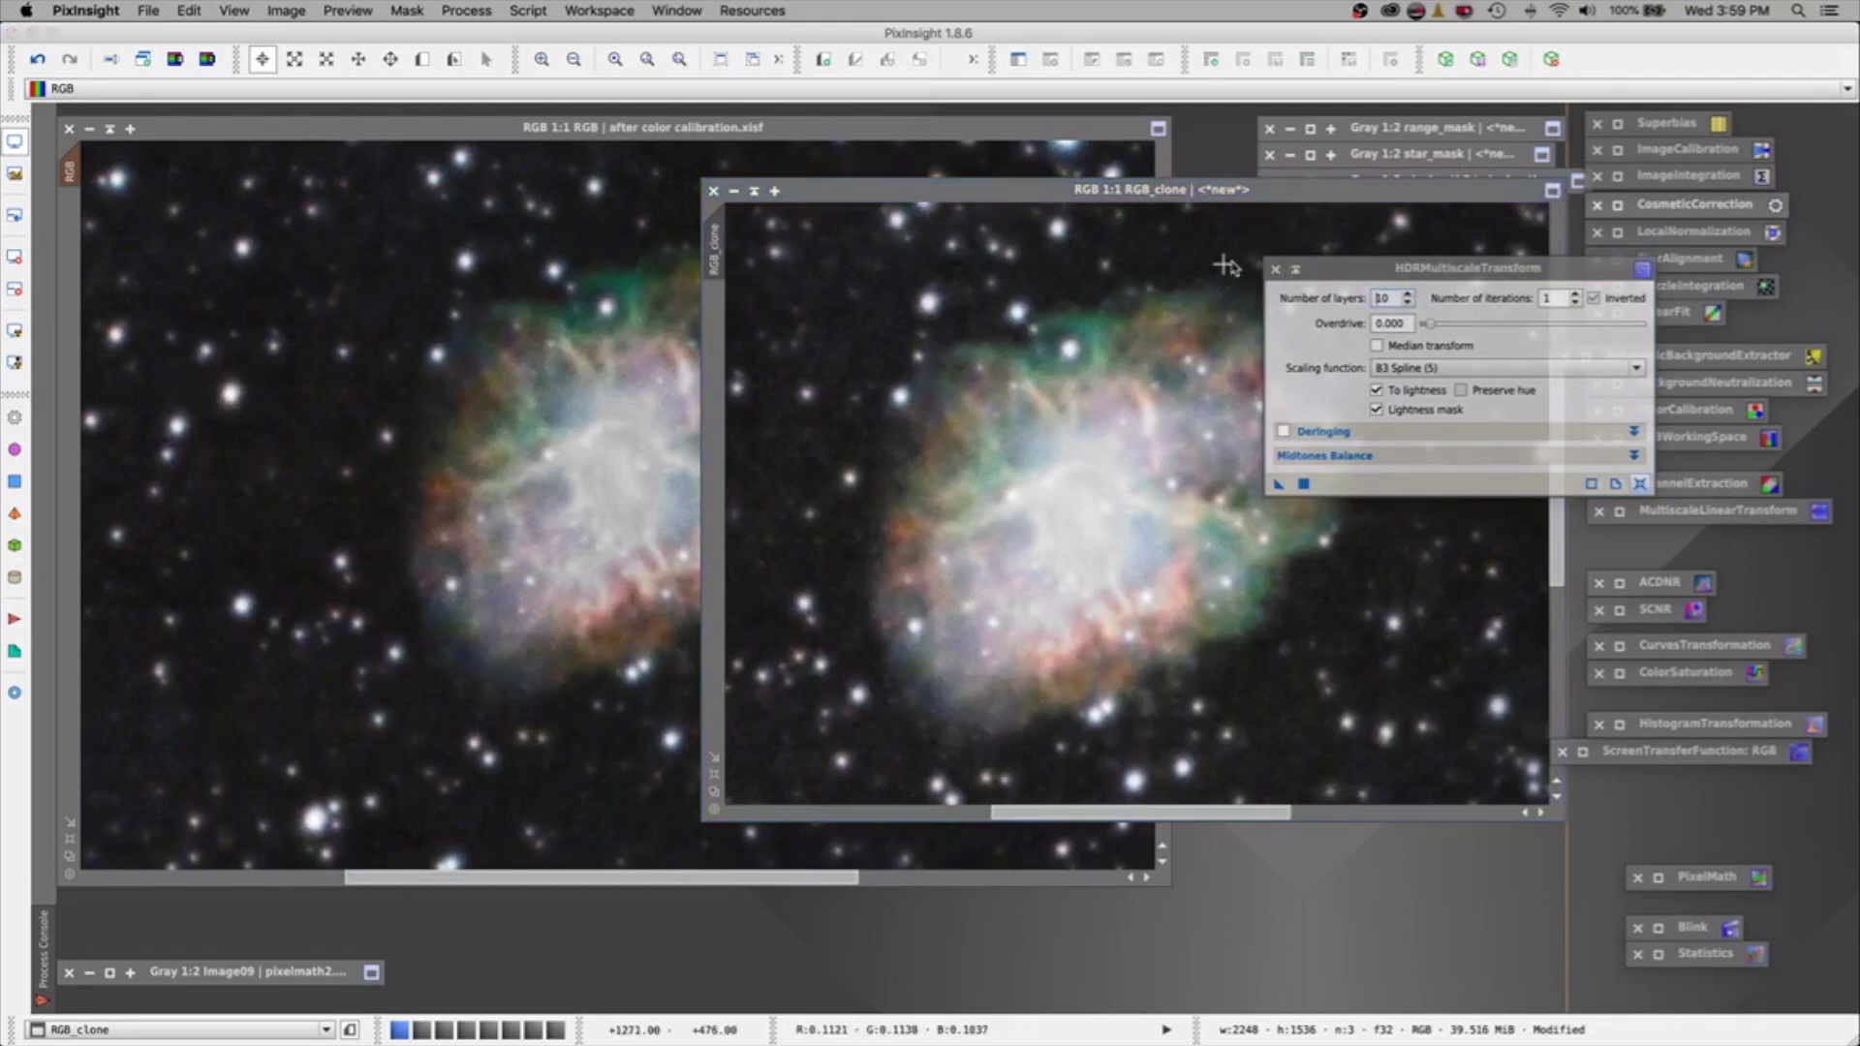
pyautogui.click(1276, 269)
pyautogui.moveTo(993, 188); pyautogui.dragTo(1155, 151)
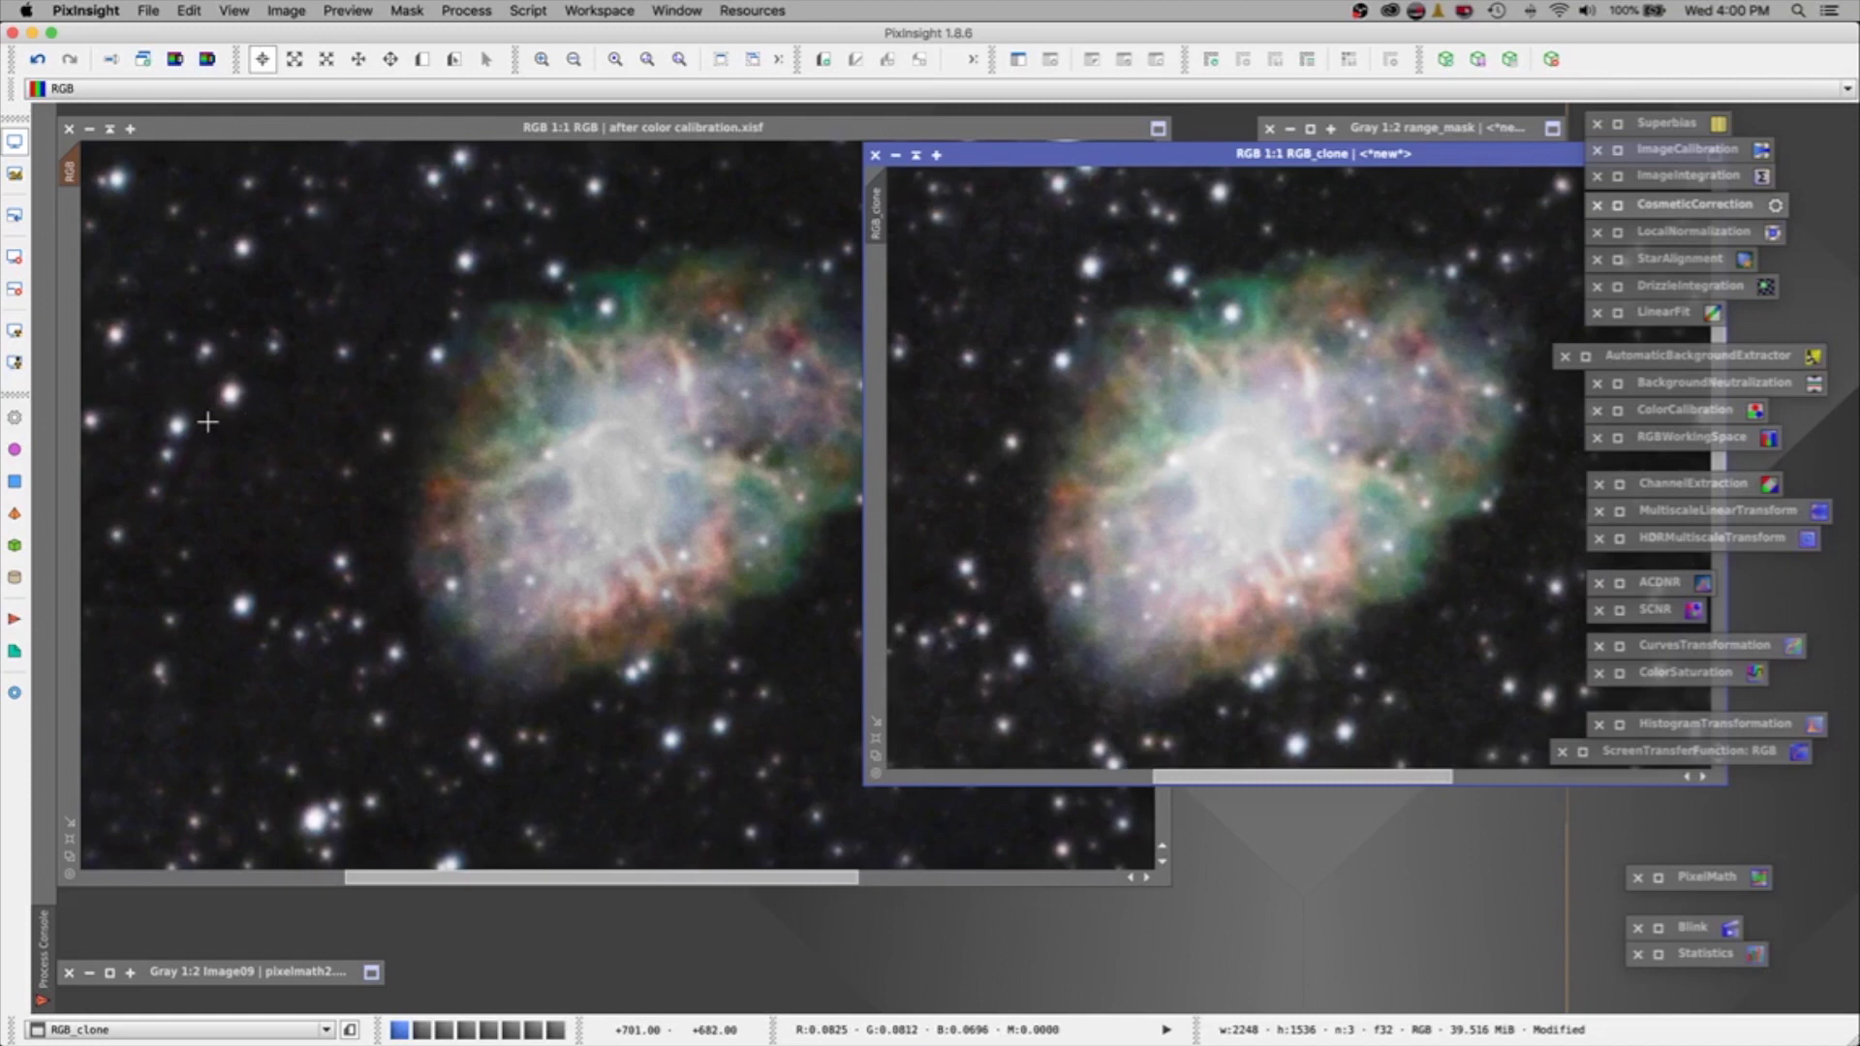
pyautogui.click(875, 156)
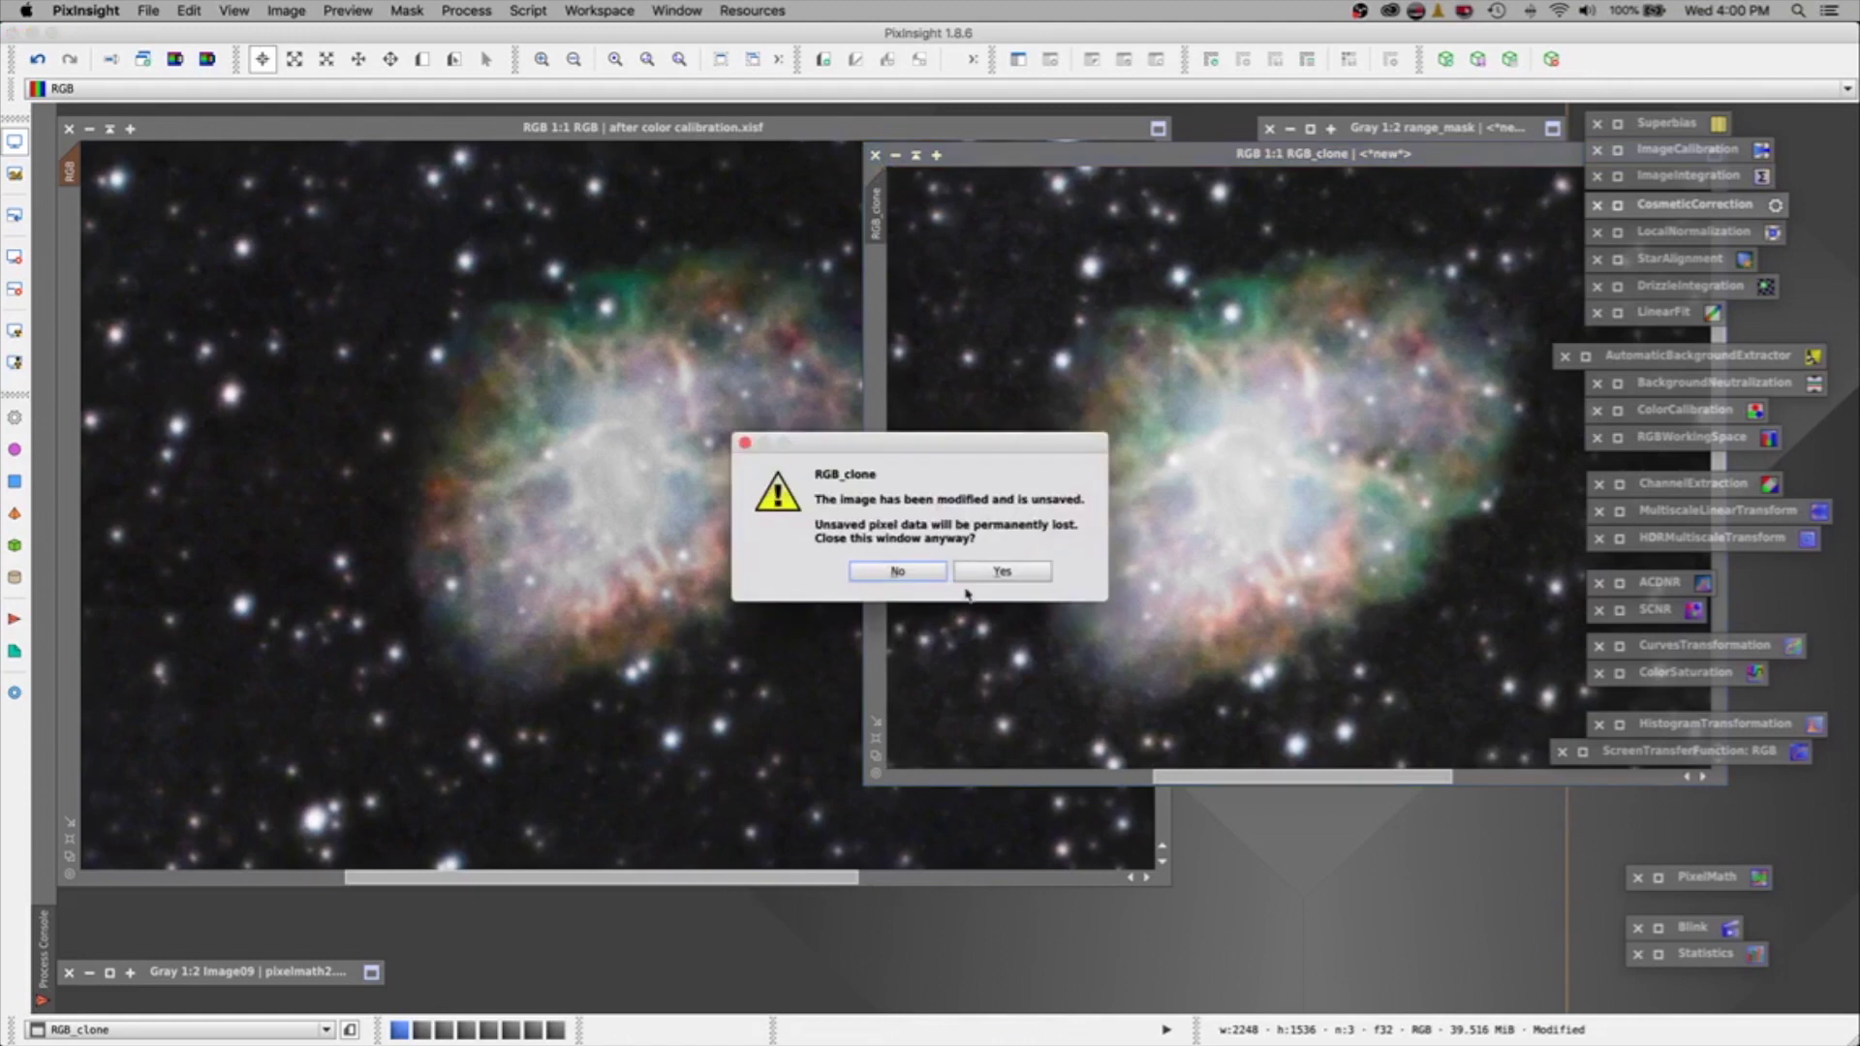
pyautogui.click(992, 573)
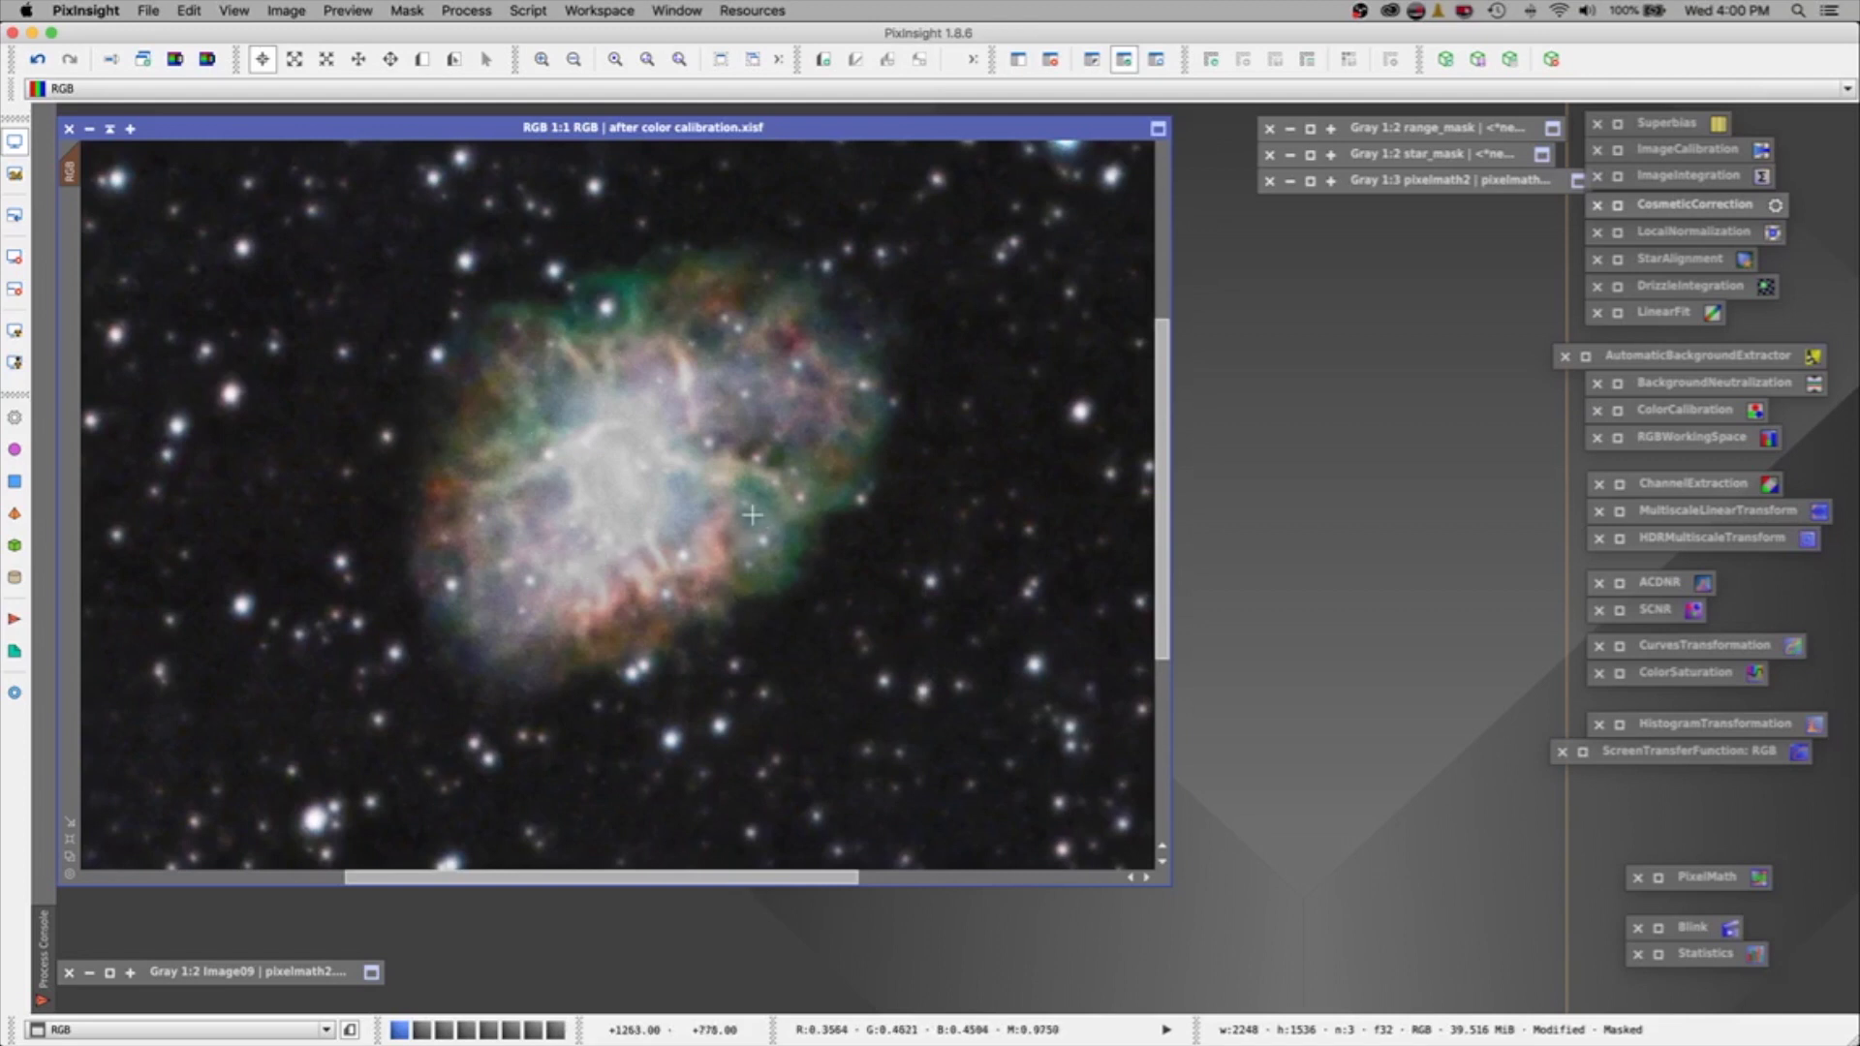
# Inspect the nebula's core in the RGB image up close and remove the mask from the image.
pyautogui.click(542, 60)
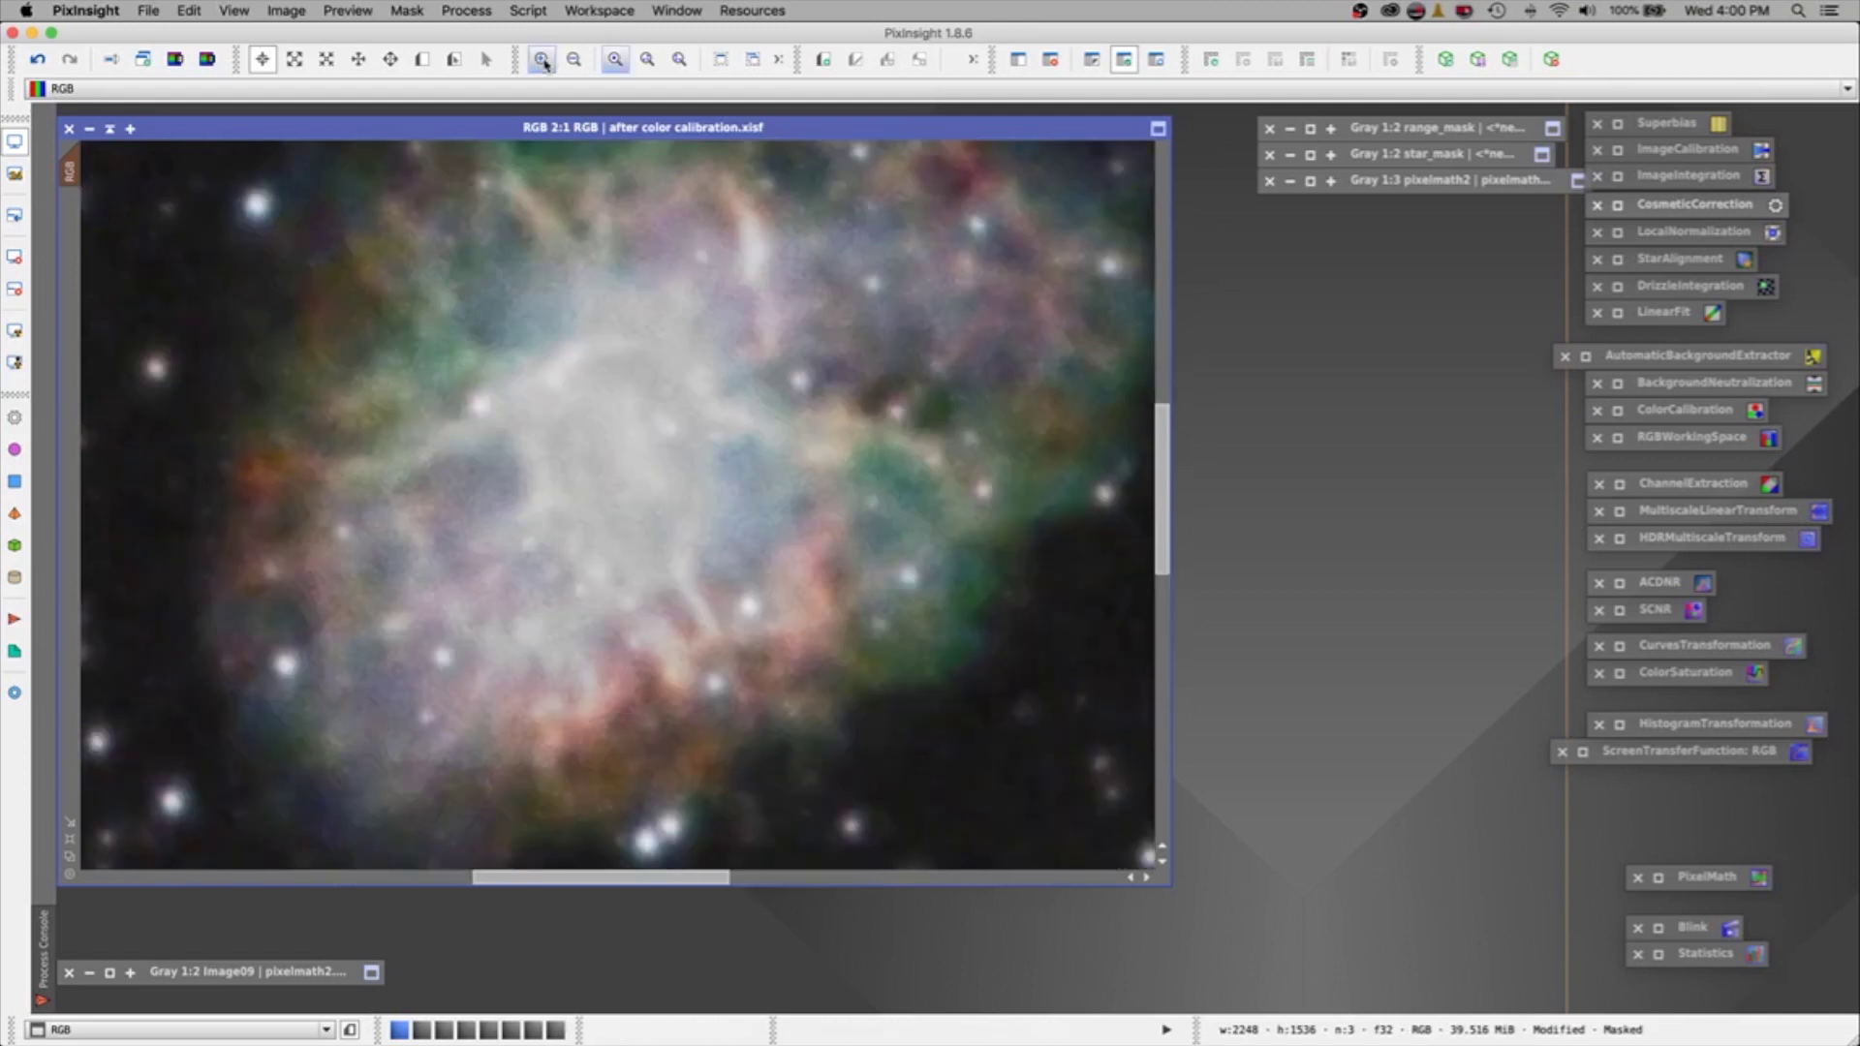
pyautogui.click(543, 61)
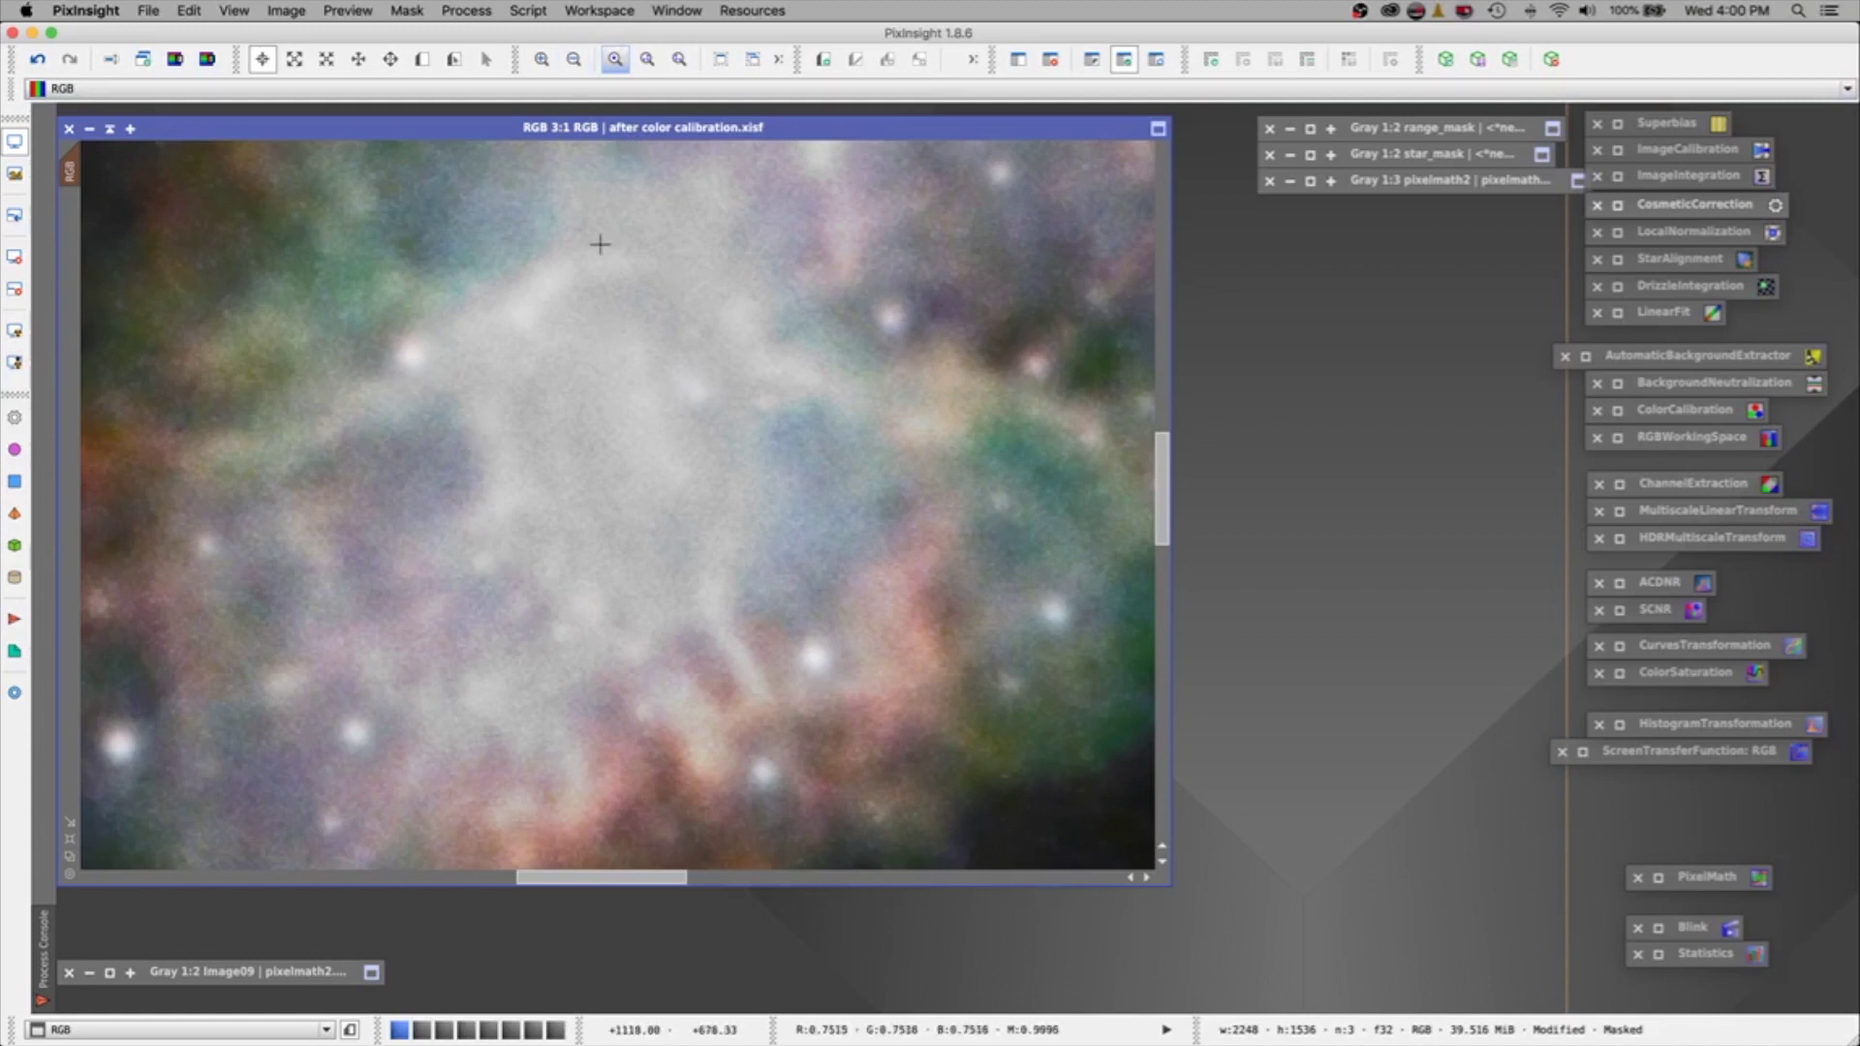
pyautogui.click(573, 61)
pyautogui.click(573, 61)
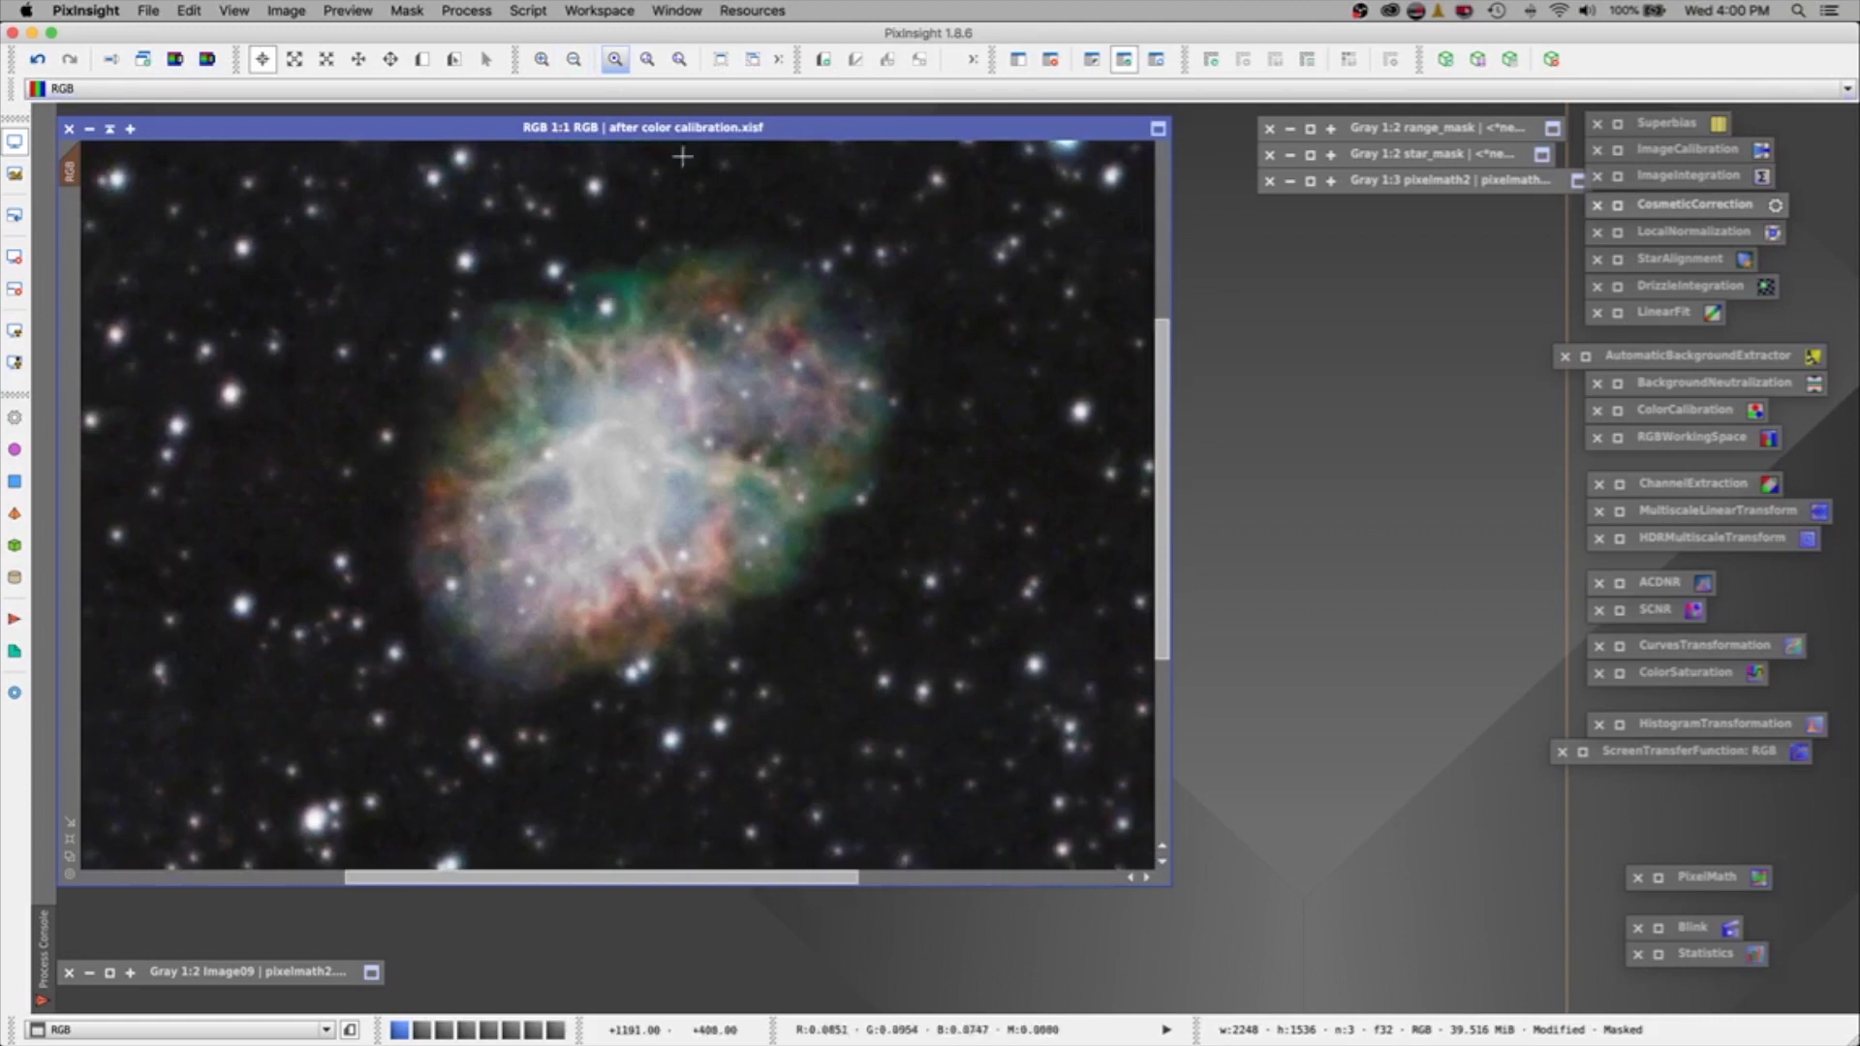
pyautogui.click(399, 11)
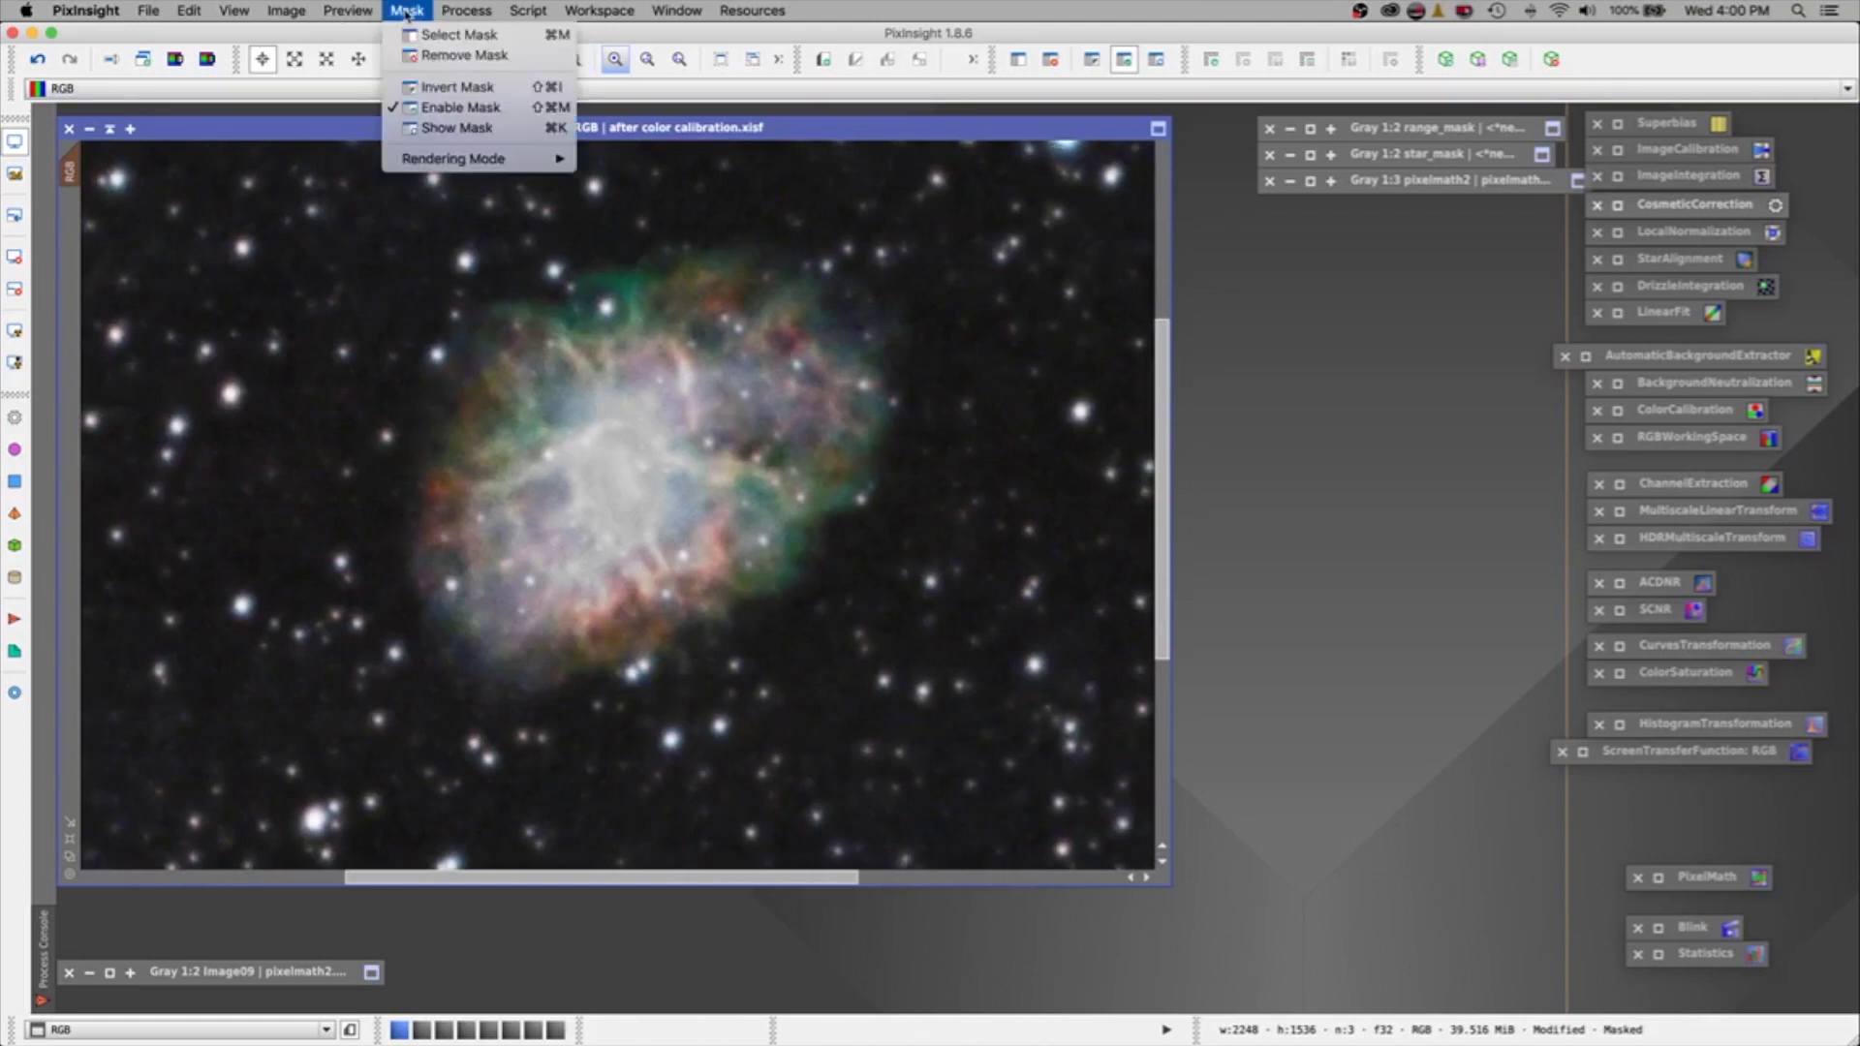
pyautogui.click(450, 56)
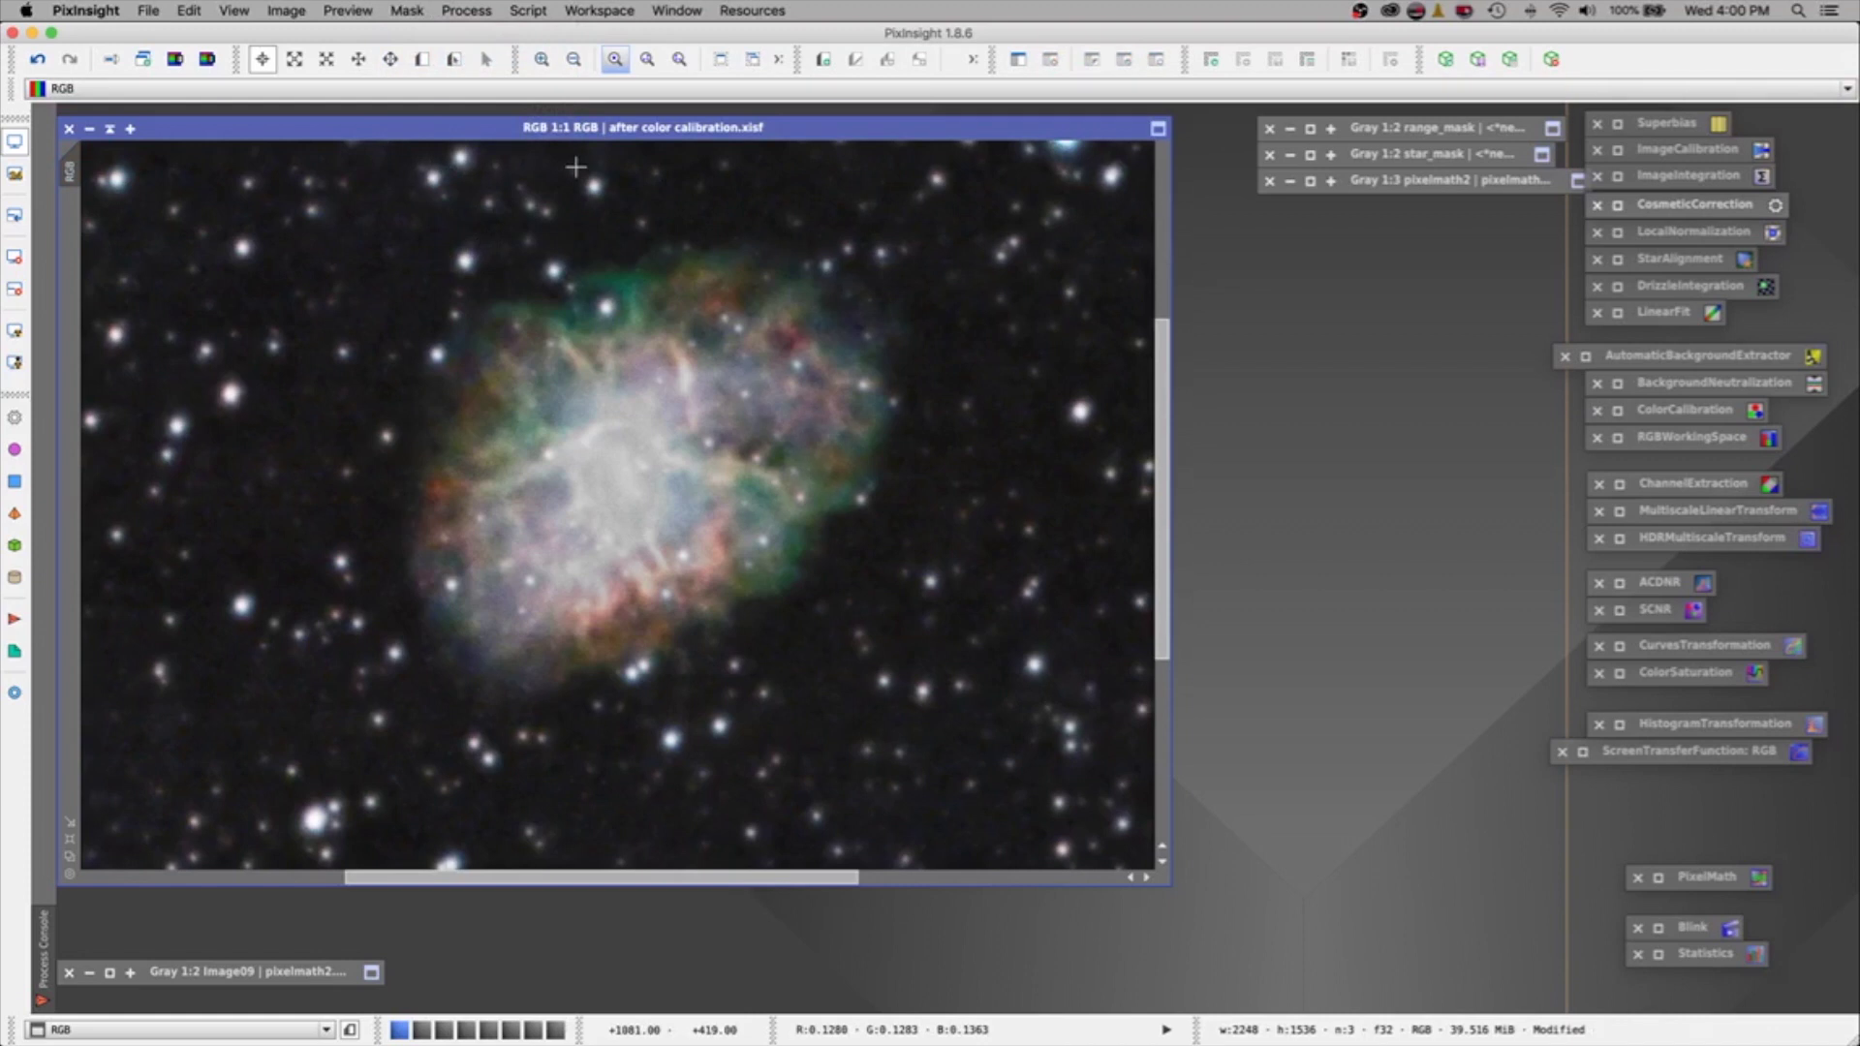
pyautogui.moveTo(673, 128); pyautogui.dragTo(682, 124)
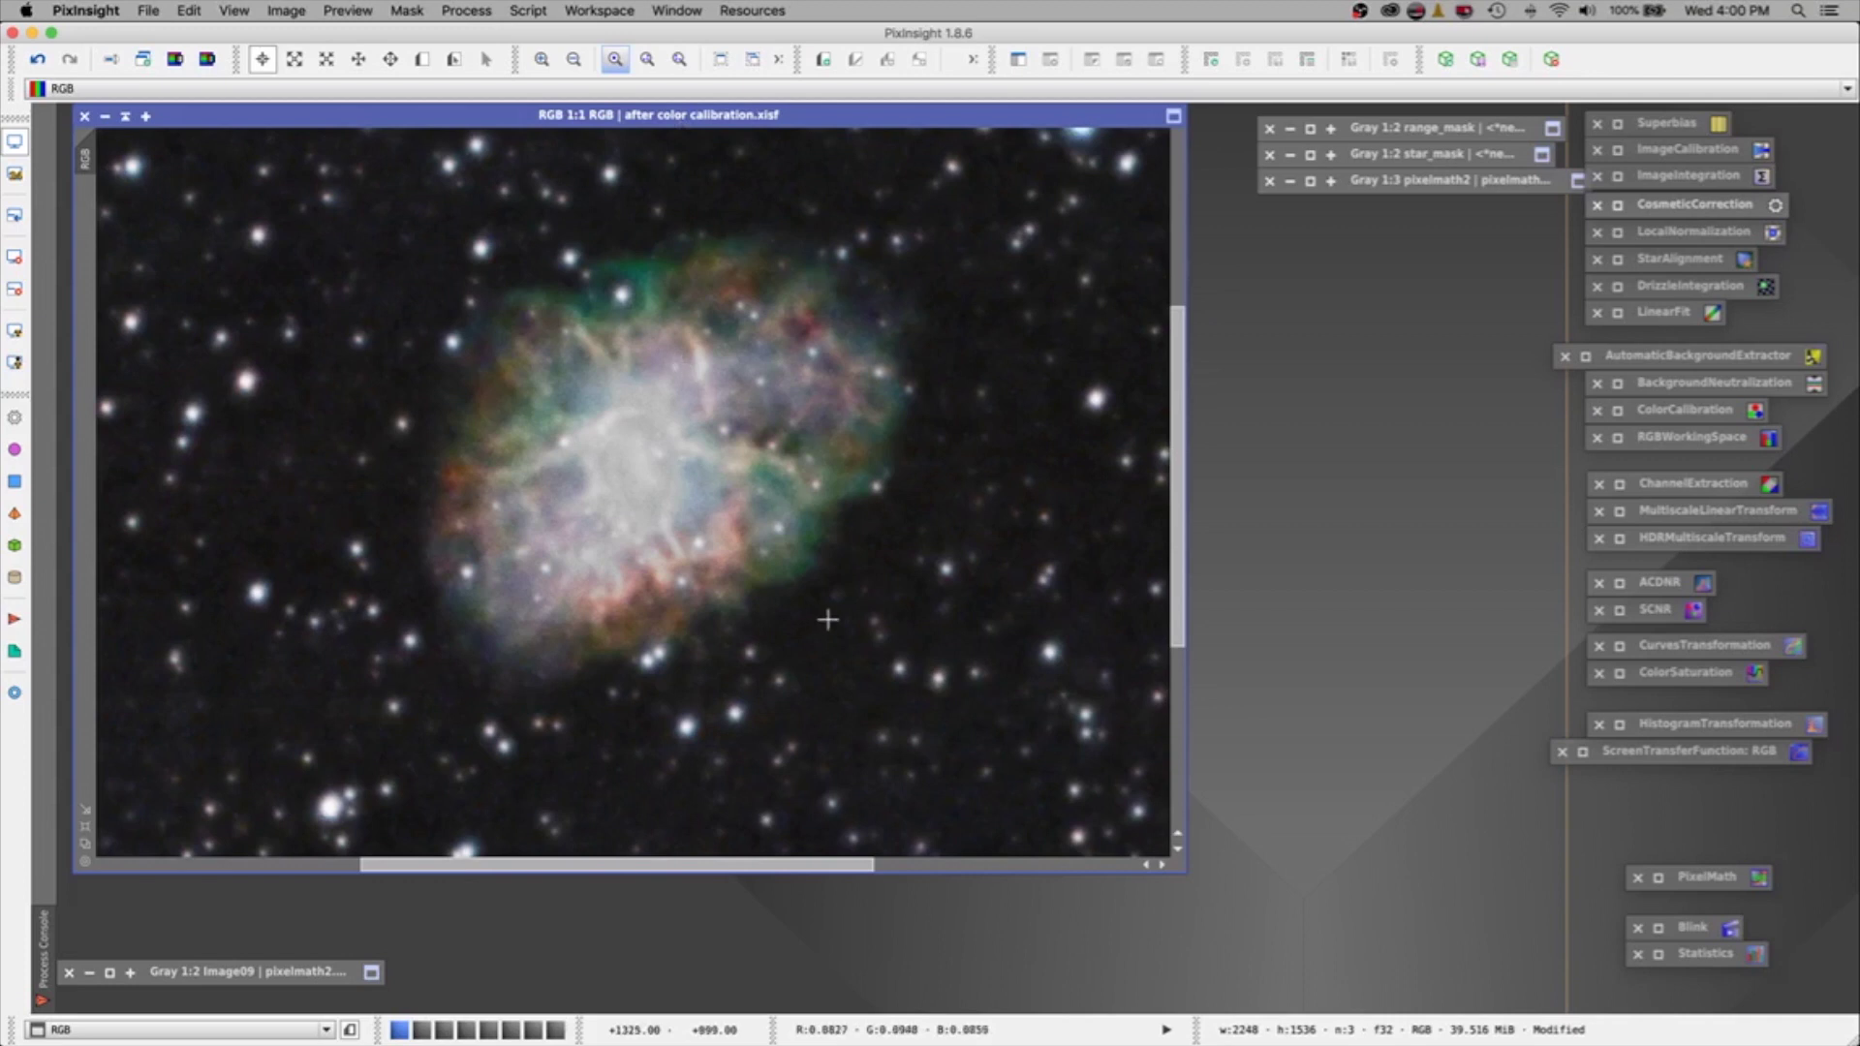
# Open CurvesTransformation and start a real-time preview of the whole RGB image.
pyautogui.click(718, 61)
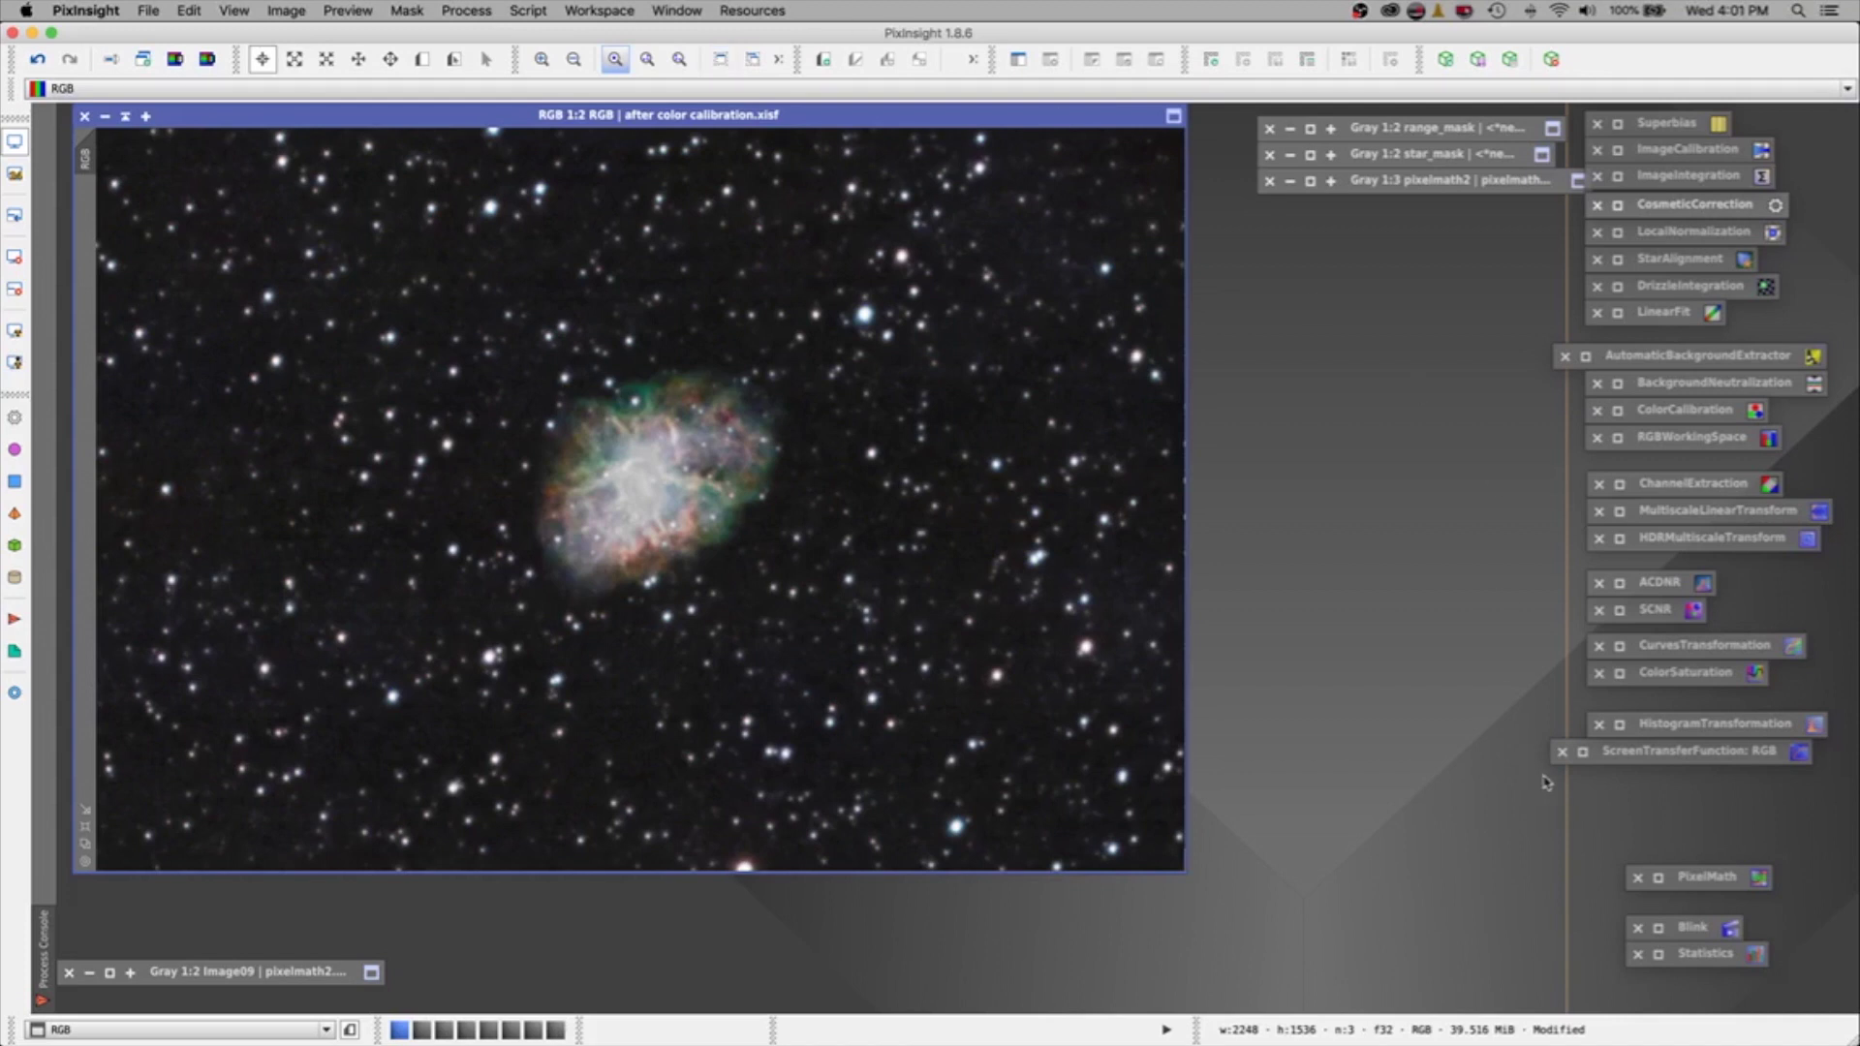
pyautogui.doubleClick(1635, 646)
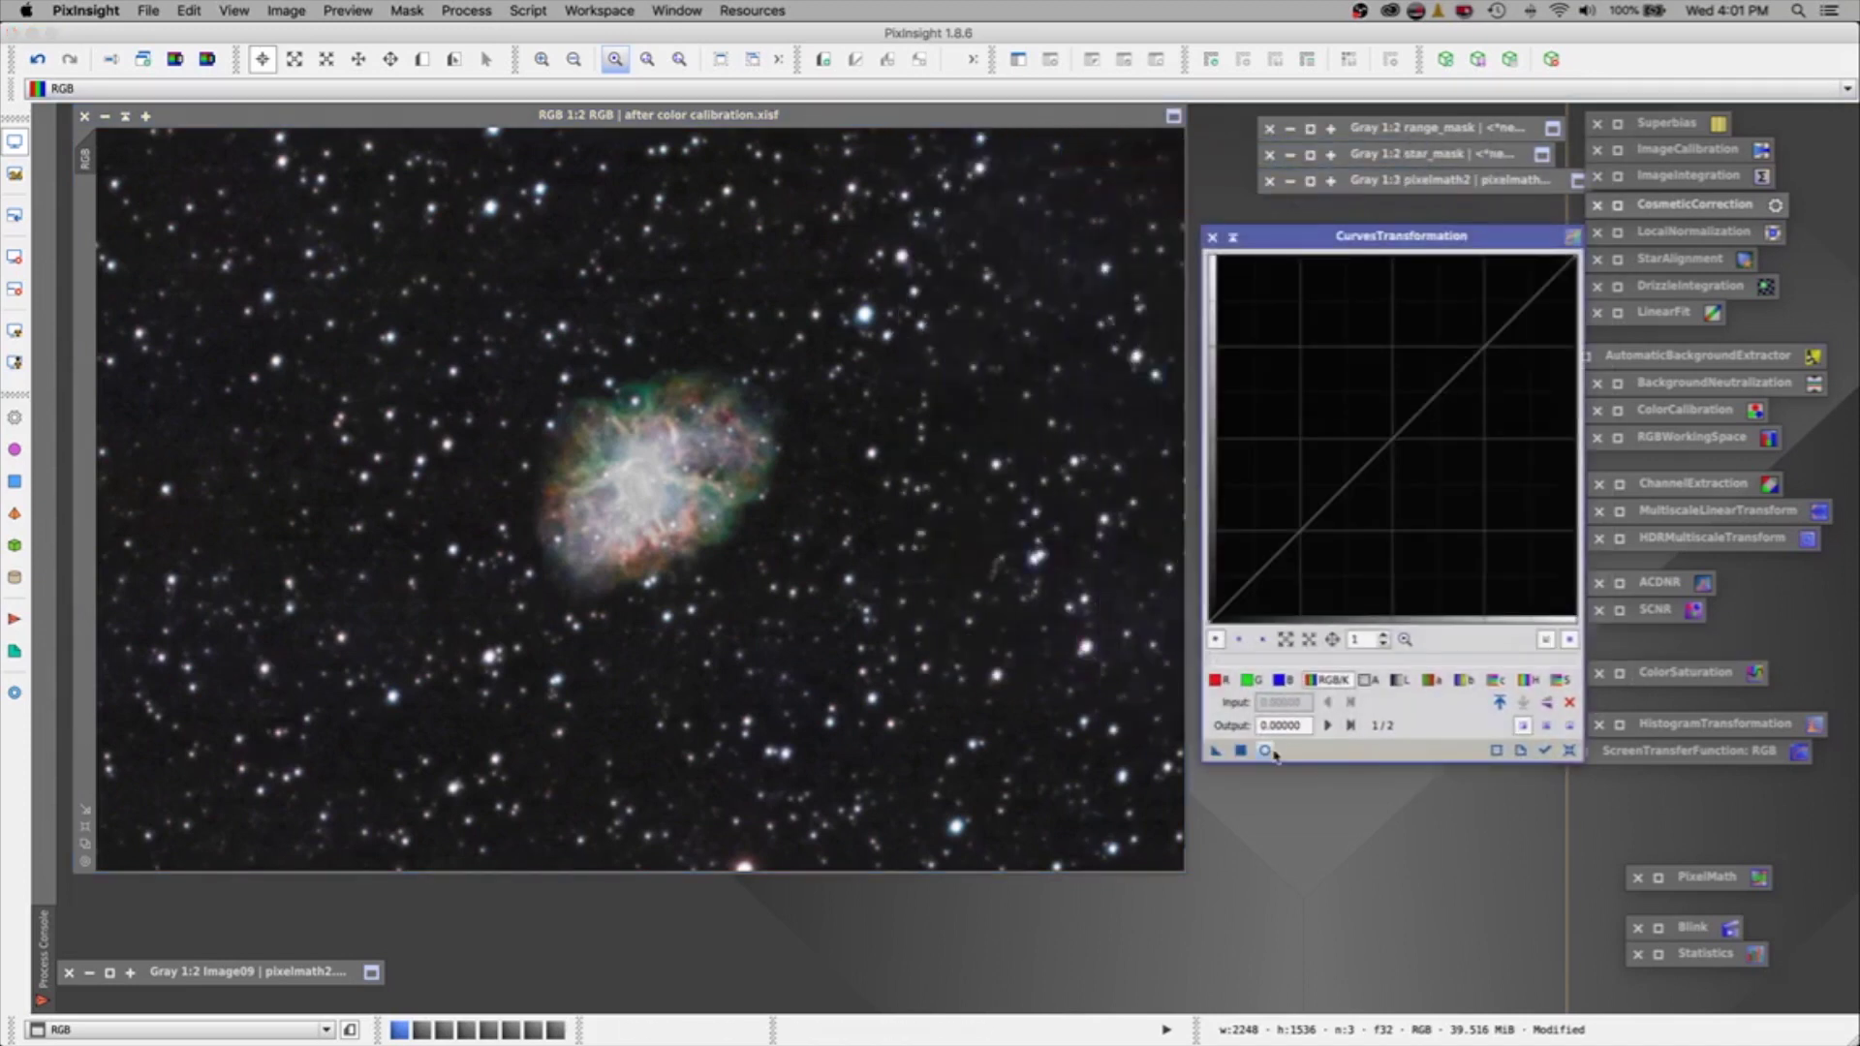
pyautogui.click(1264, 752)
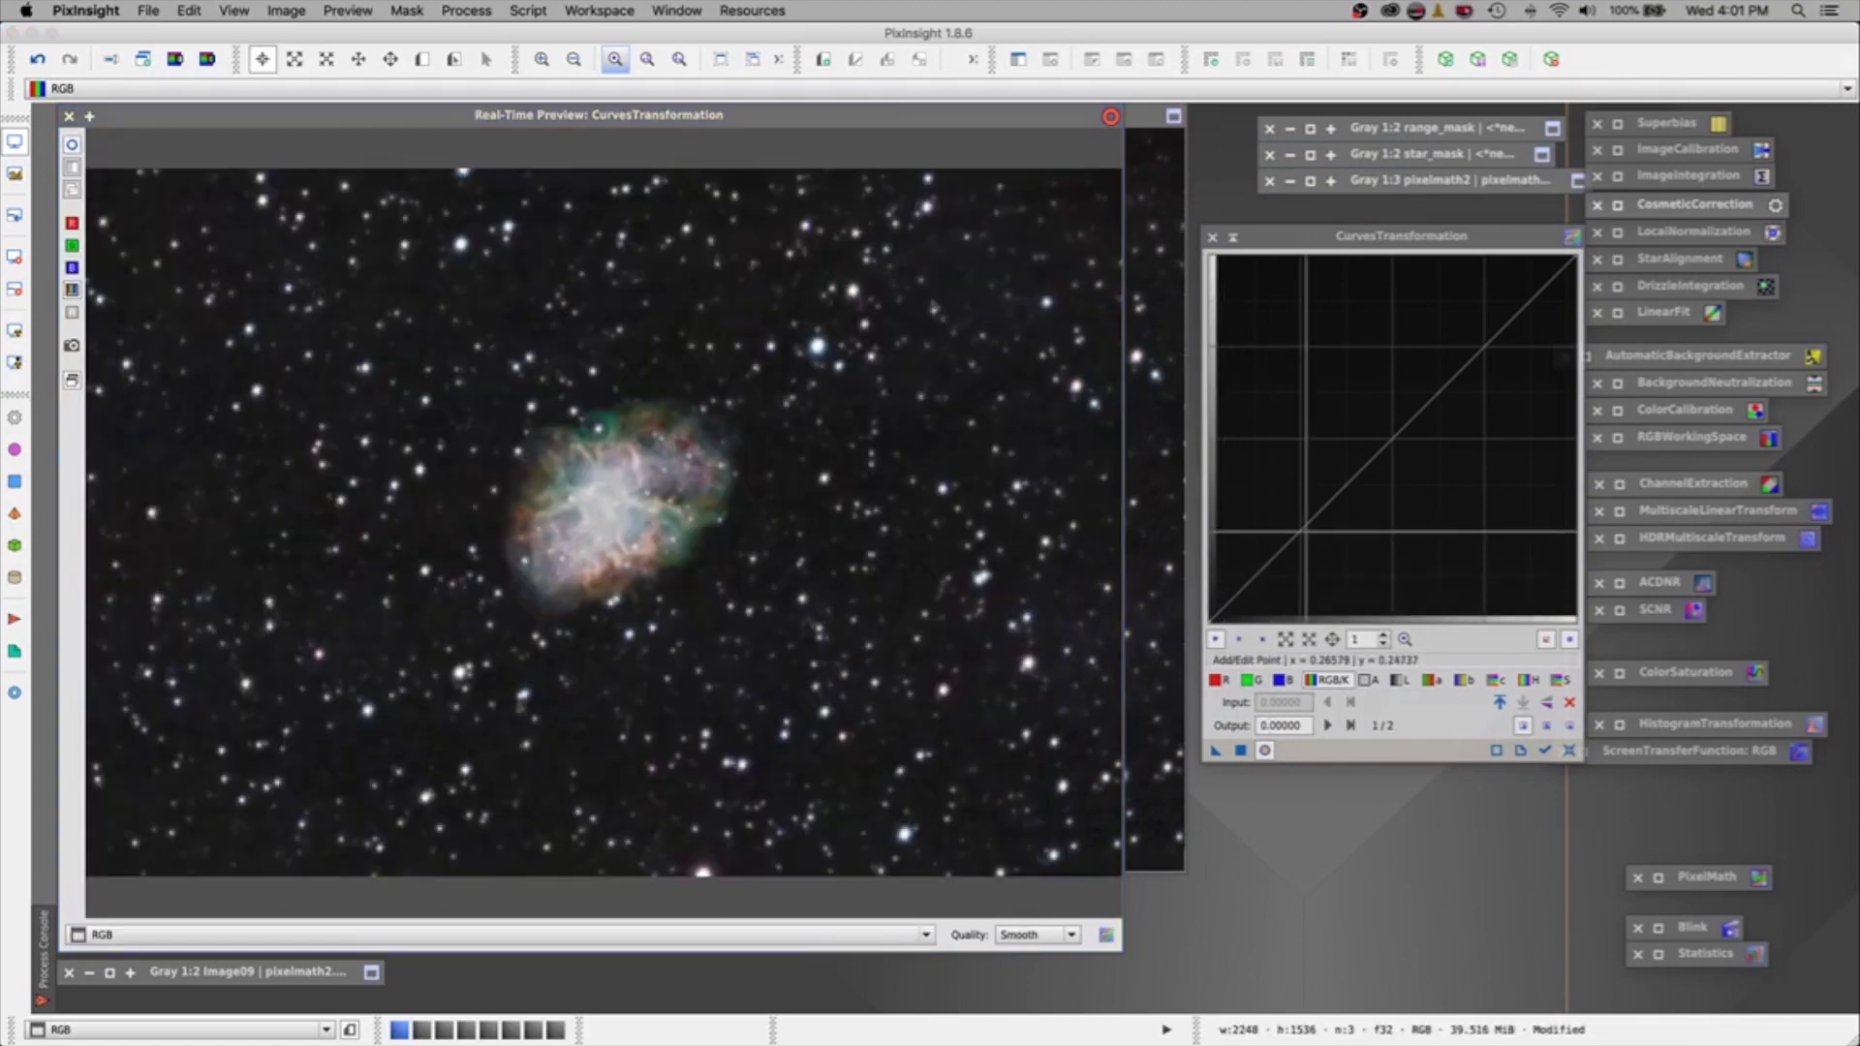
# Shape a gentle S-curve on RGB/K with a lower point at about 0.263/0.234 and an upper point at about 0.729/0.782.
pyautogui.click(1299, 532)
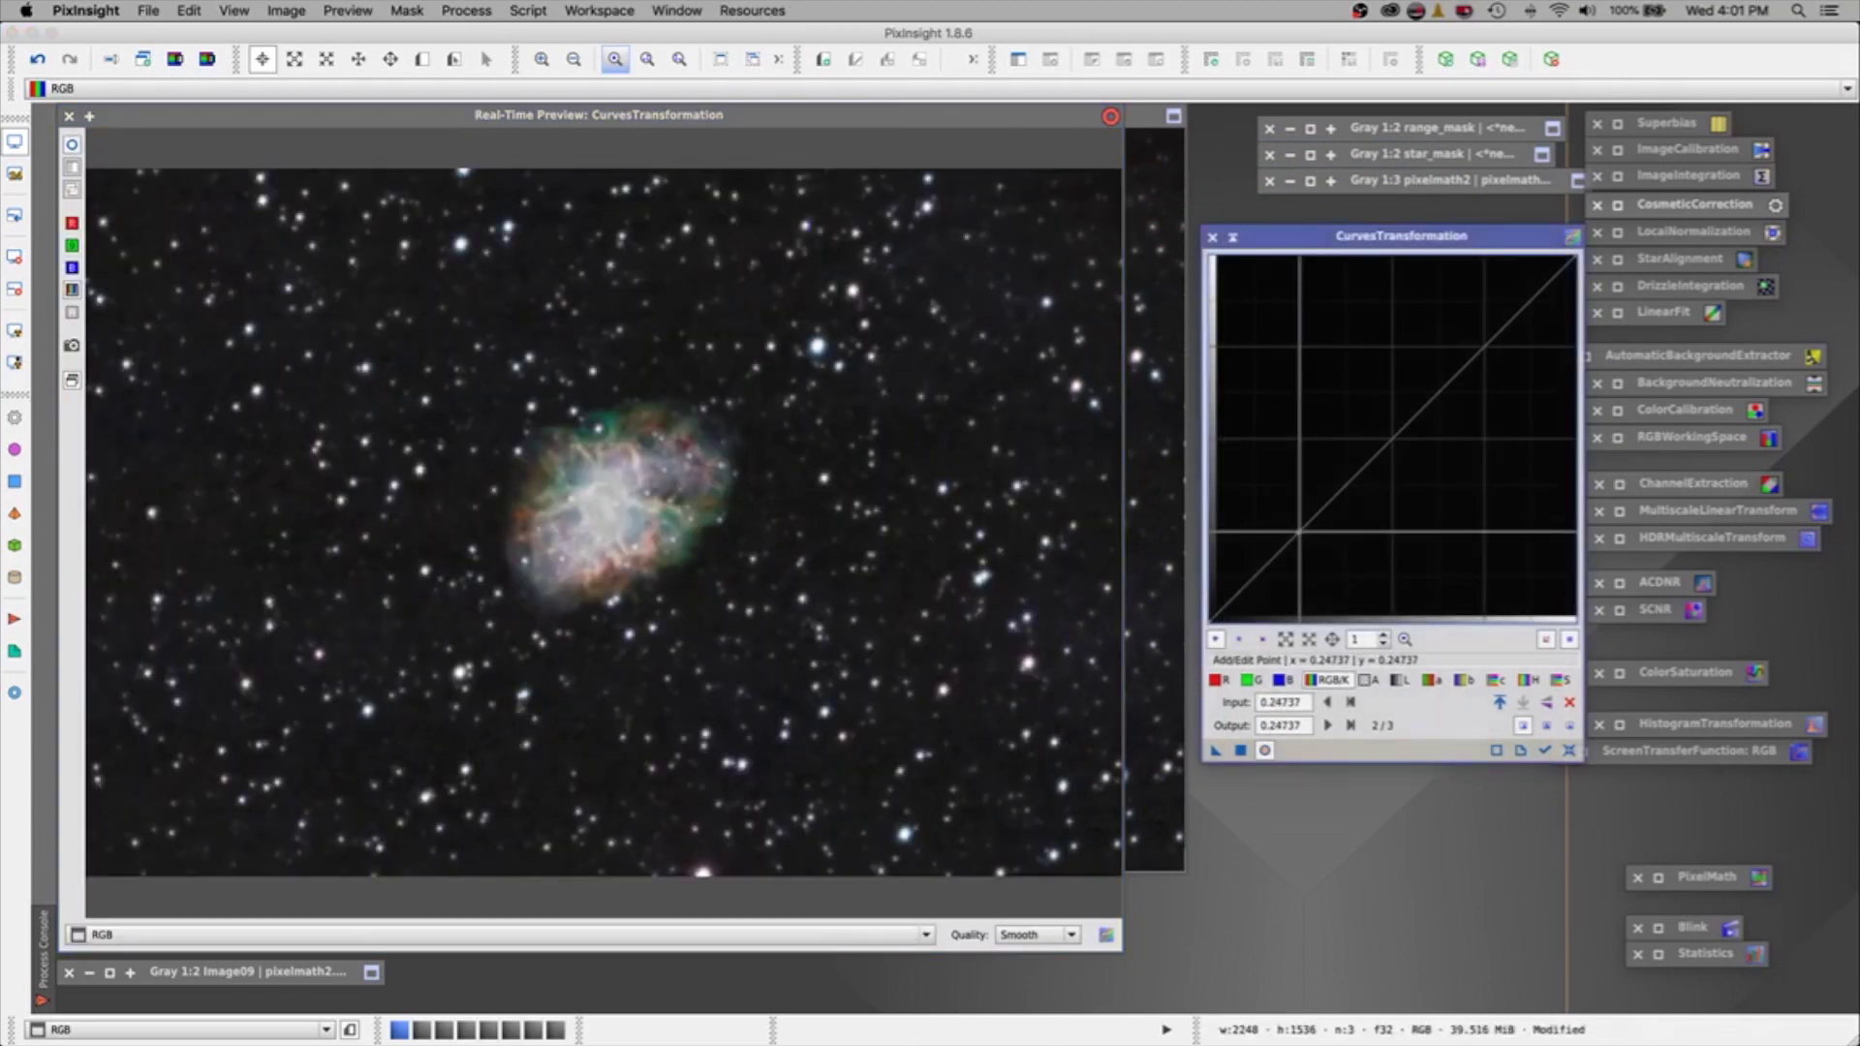
pyautogui.click(1485, 346)
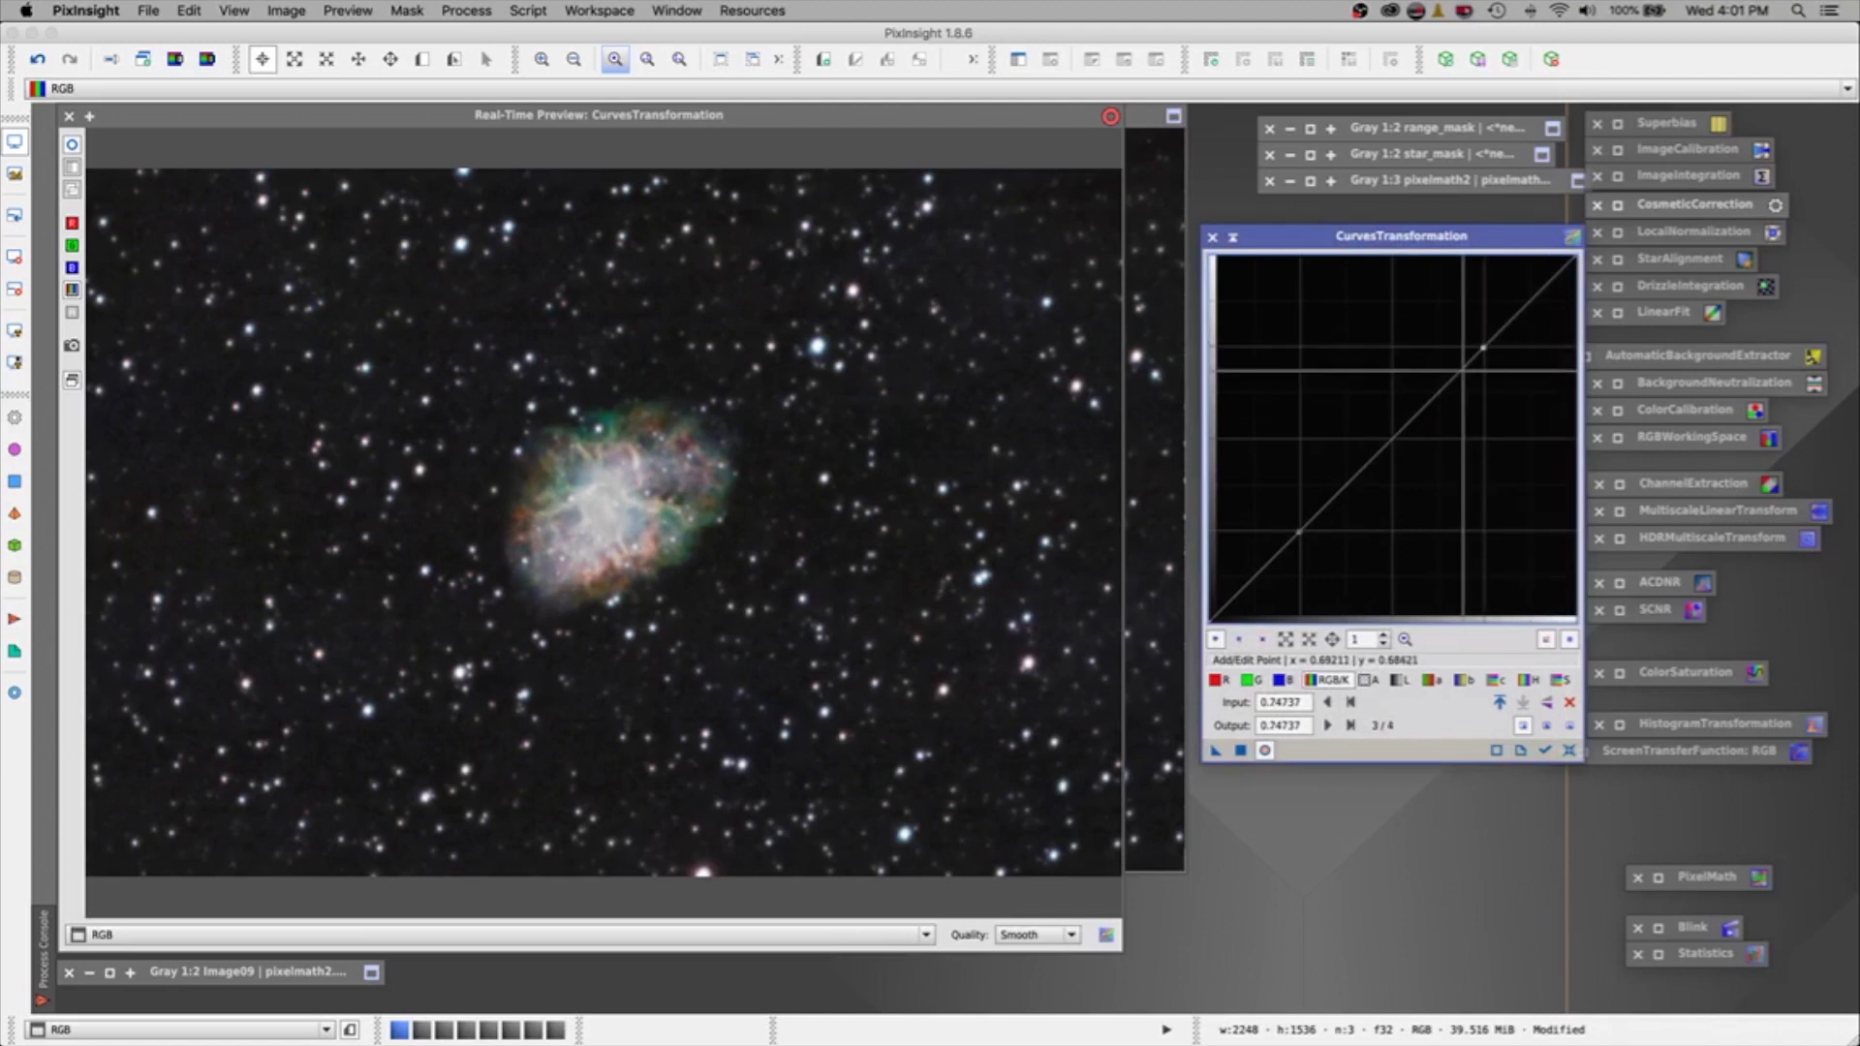
pyautogui.moveTo(1481, 348)
pyautogui.mouseDown()
pyautogui.moveTo(1437, 332)
pyautogui.moveTo(1496, 332)
pyautogui.moveTo(1441, 332)
pyautogui.moveTo(1472, 335)
pyautogui.mouseUp()
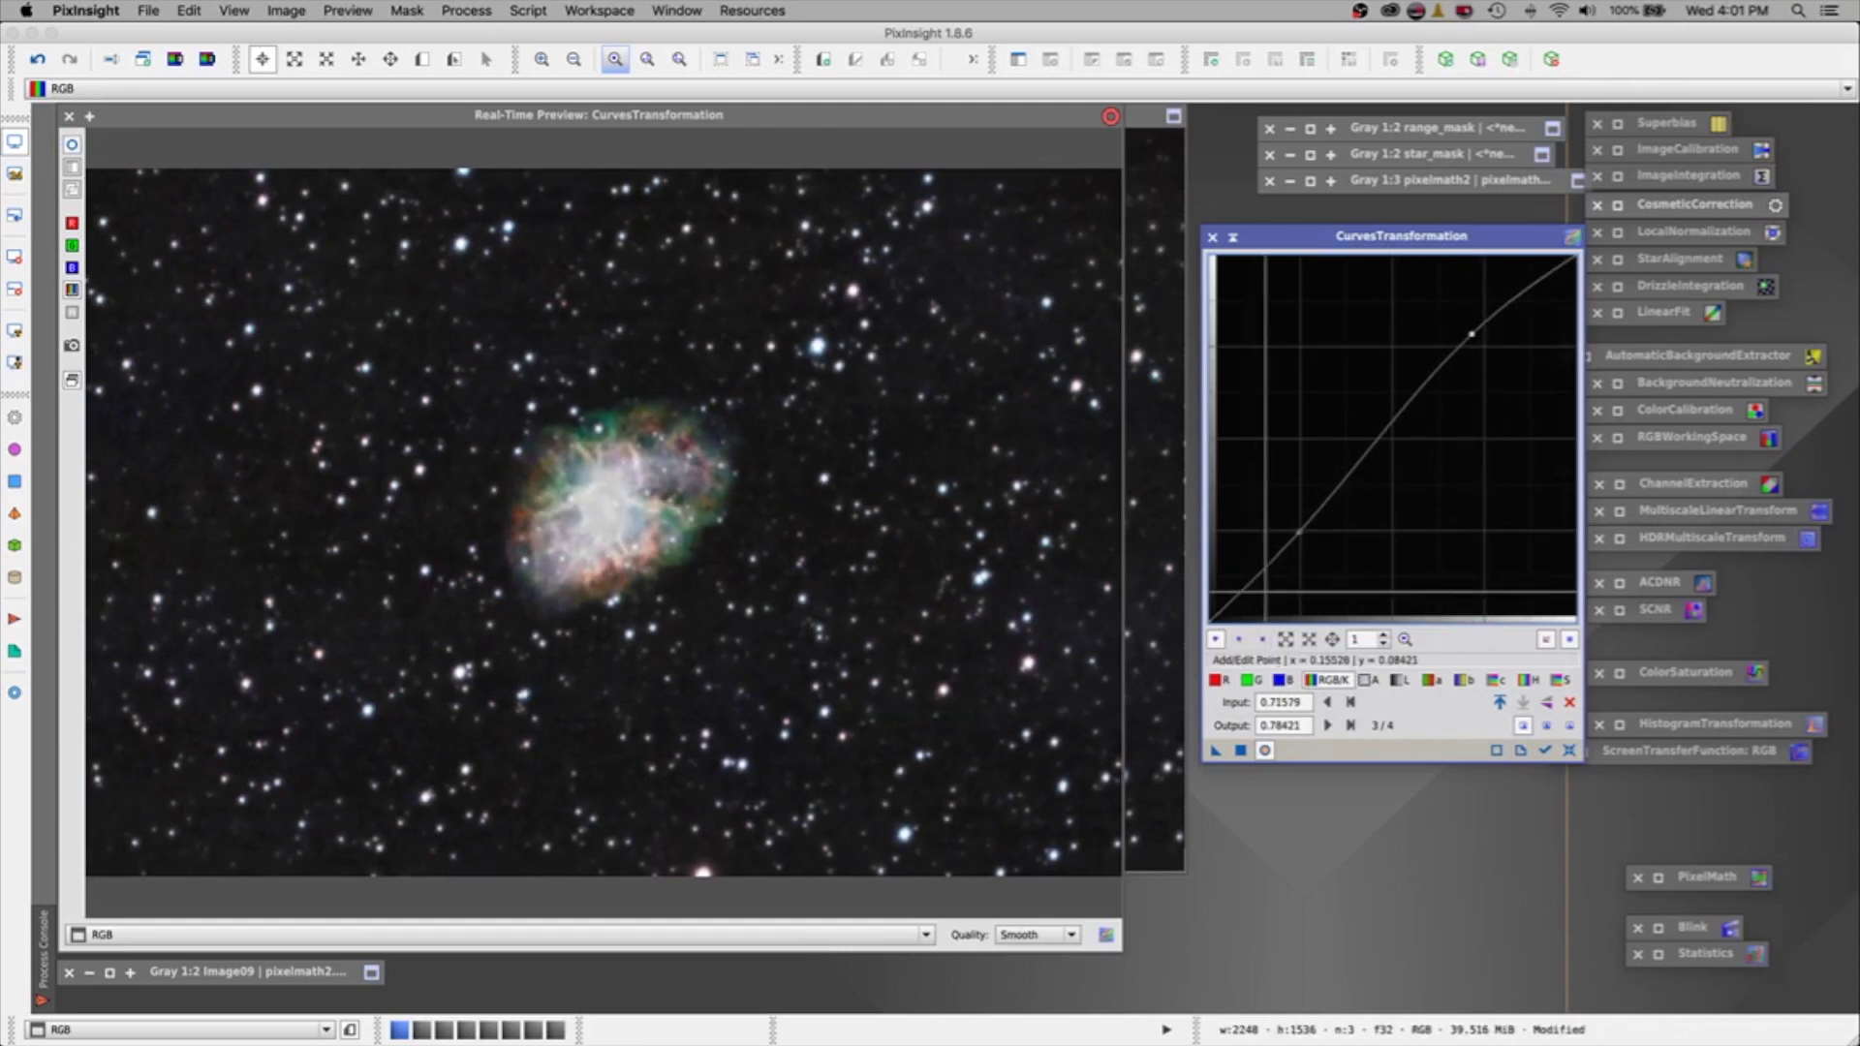
pyautogui.moveTo(1298, 536); pyautogui.dragTo(1306, 535)
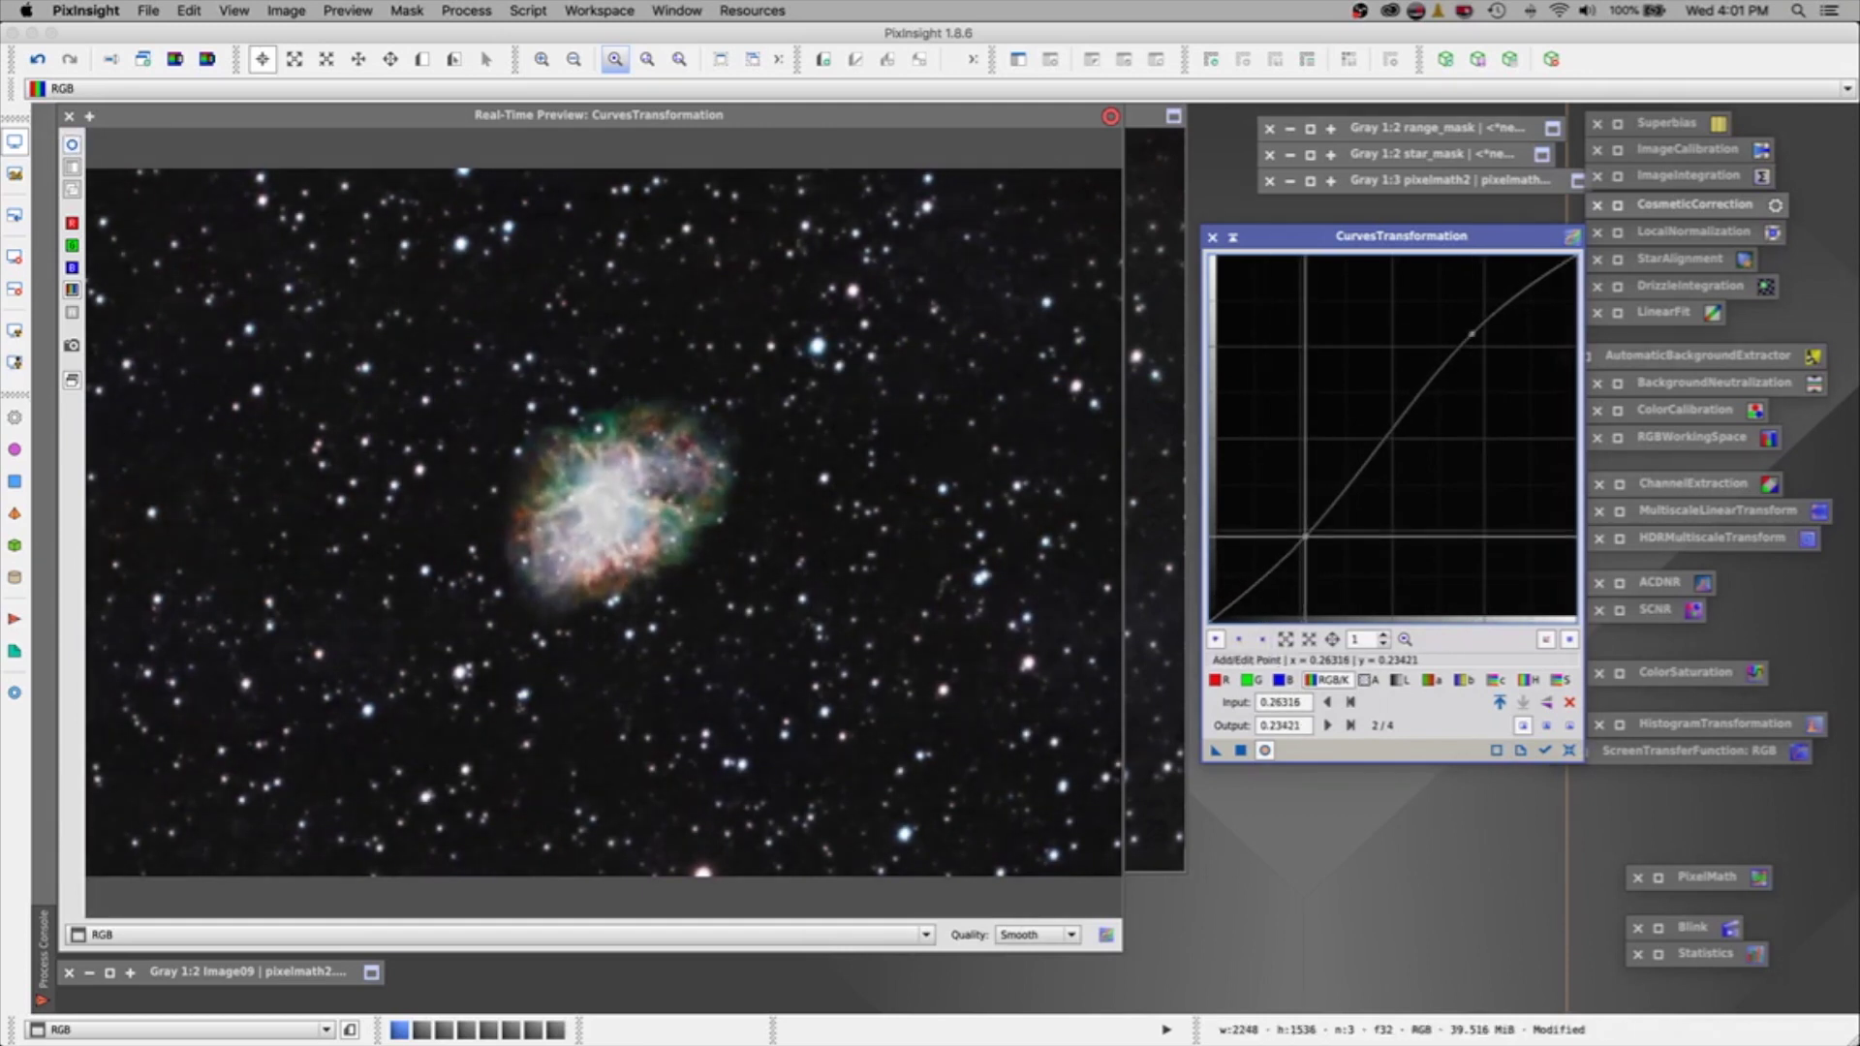
pyautogui.moveTo(1472, 335); pyautogui.dragTo(1478, 336)
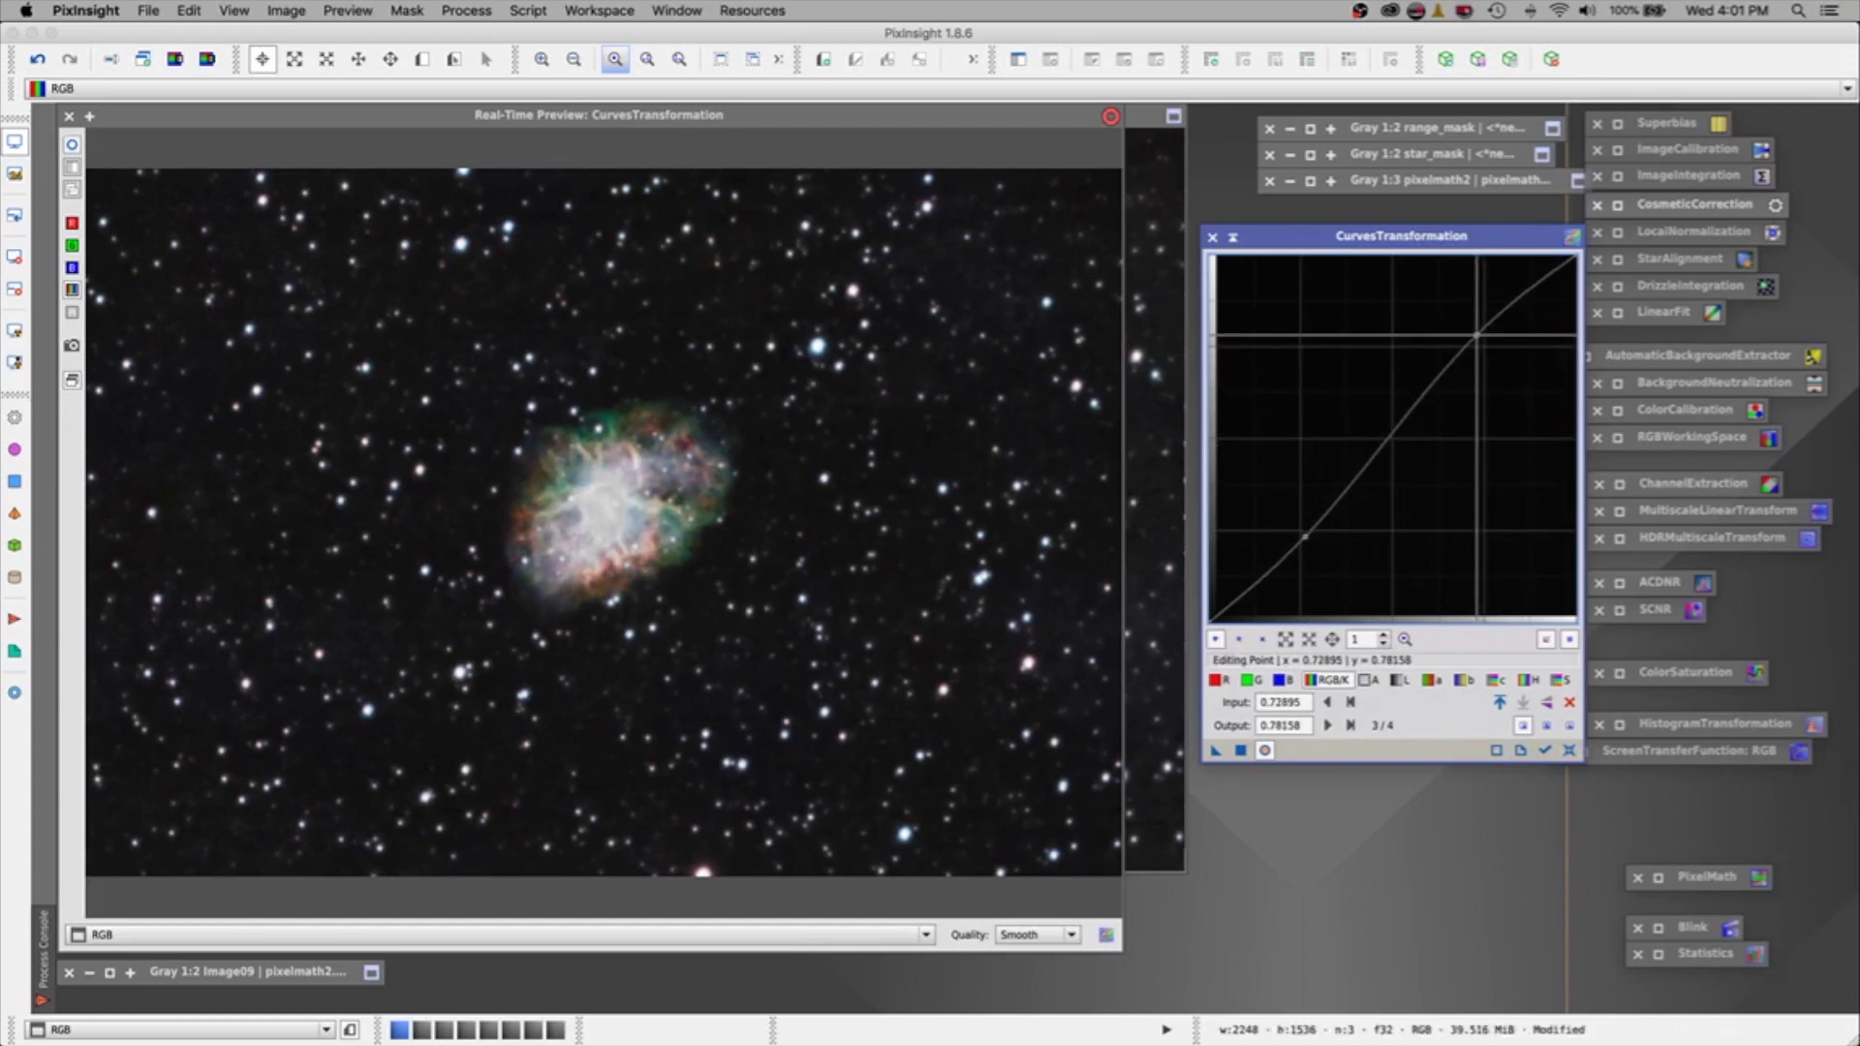
# Switch the real-time preview off and on twice to compare the image with and without the curve.
pyautogui.click(1264, 752)
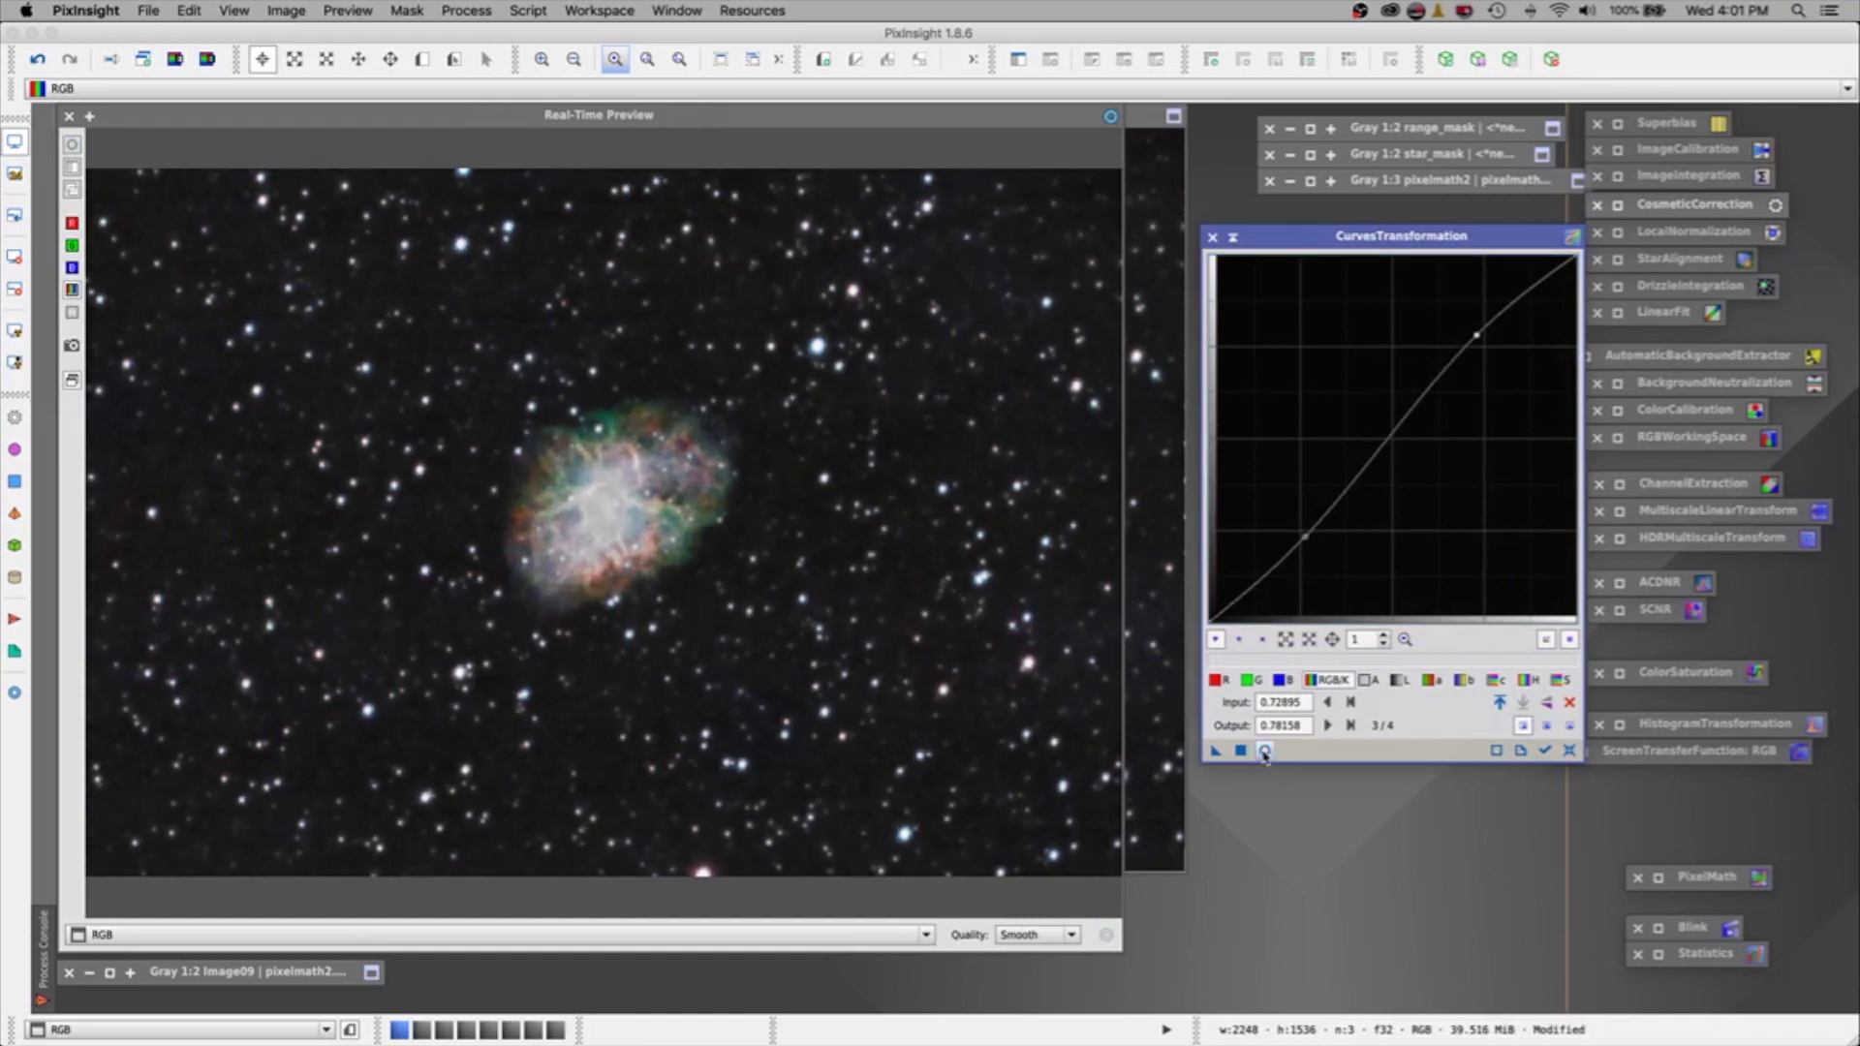
pyautogui.click(1264, 752)
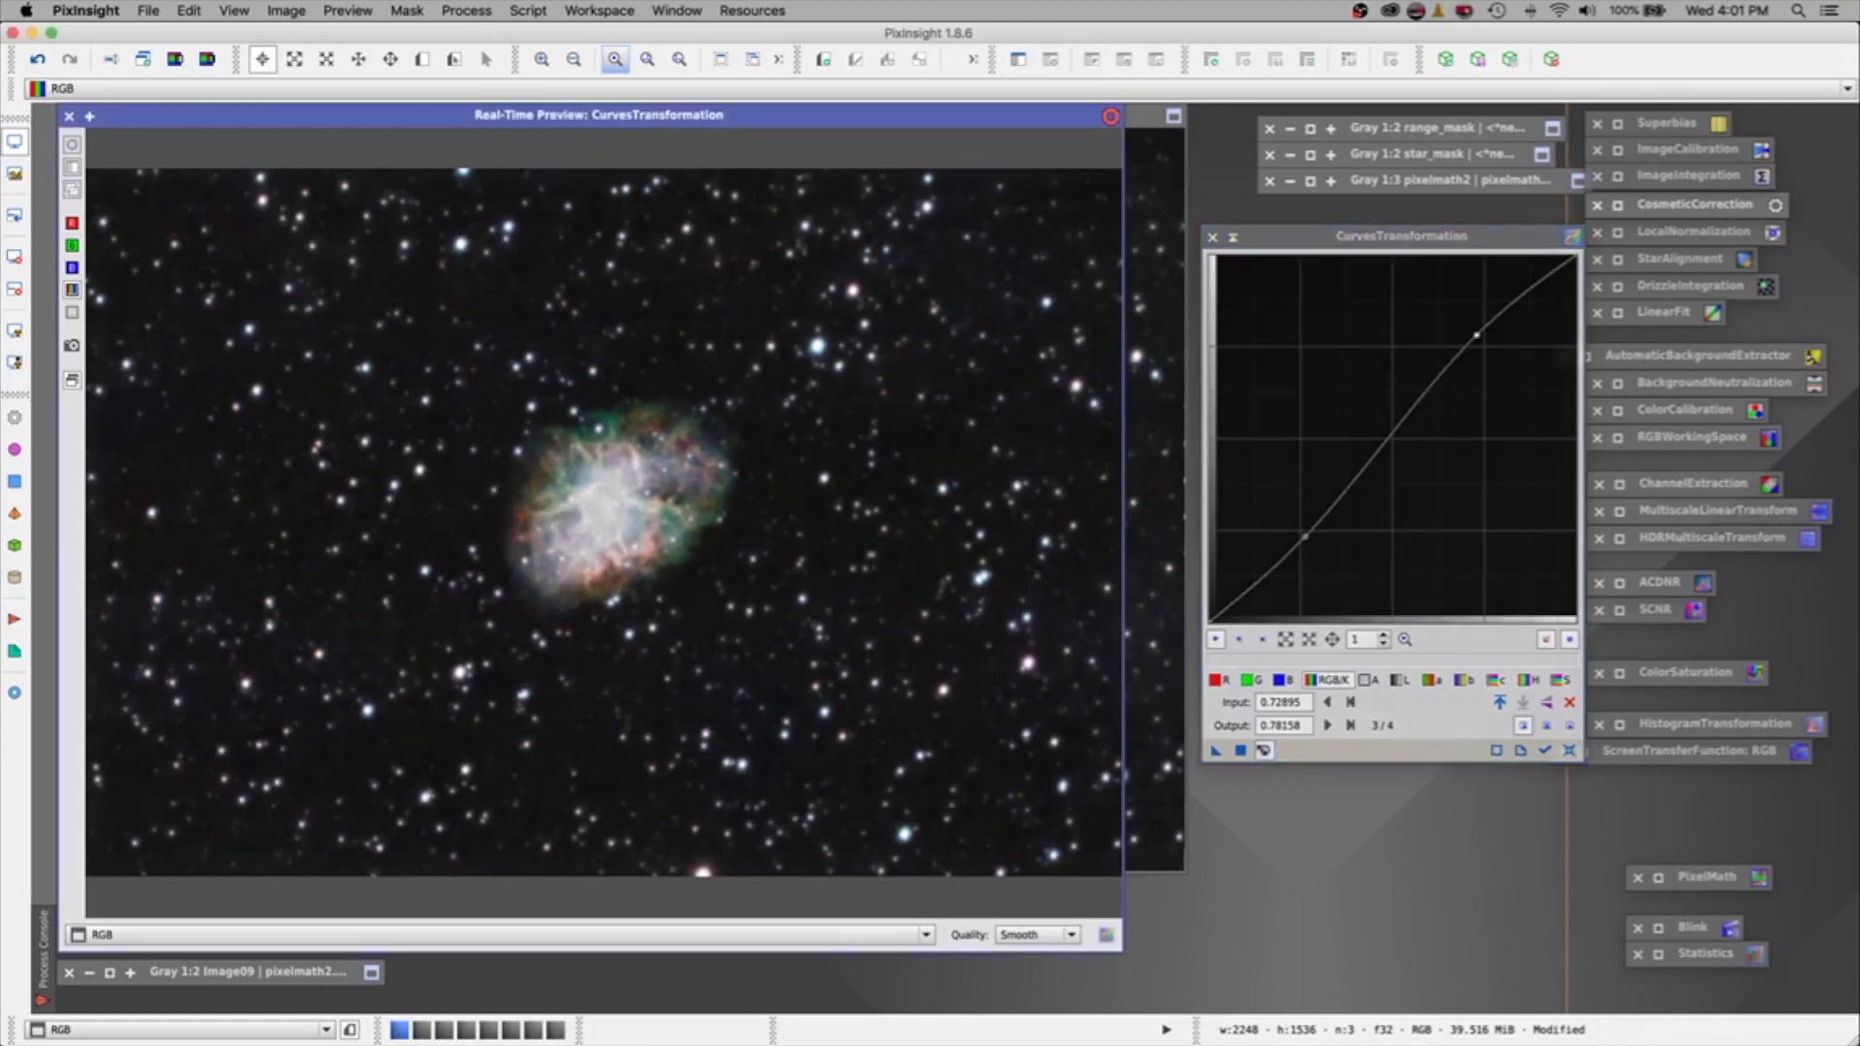
pyautogui.click(1264, 752)
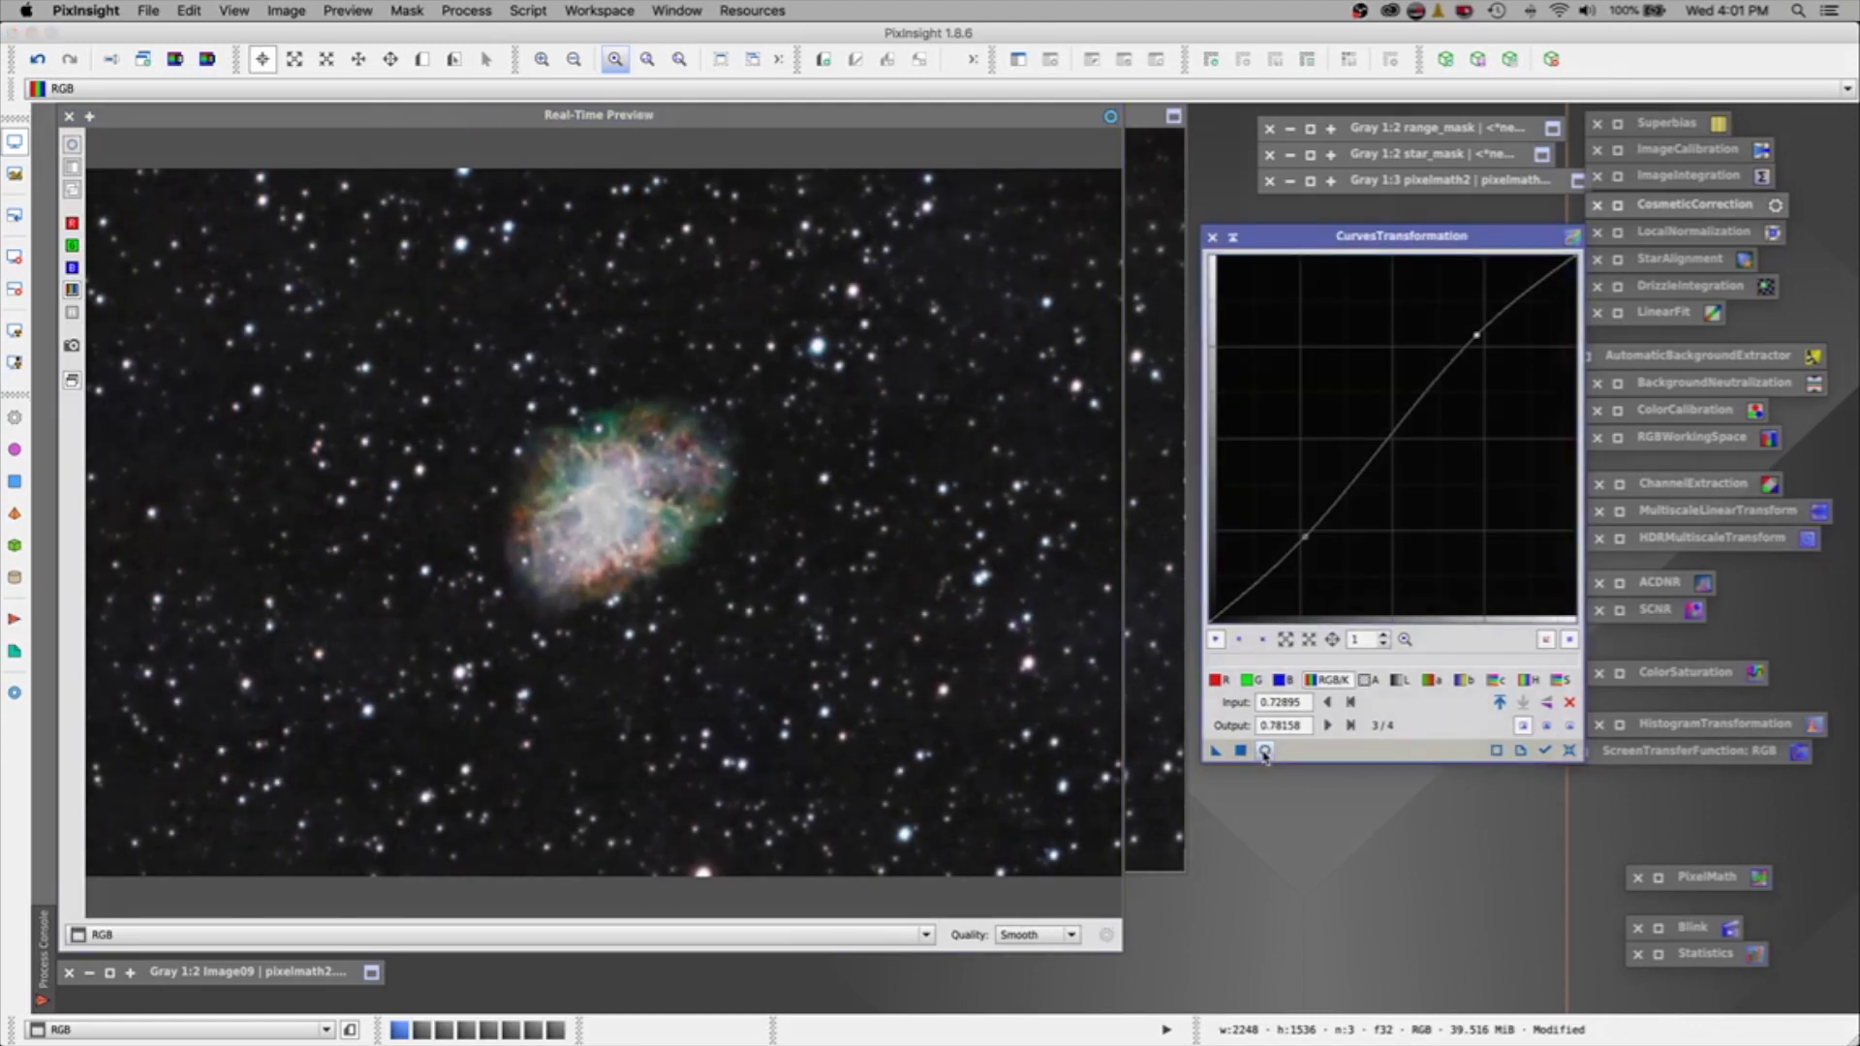
pyautogui.click(1264, 752)
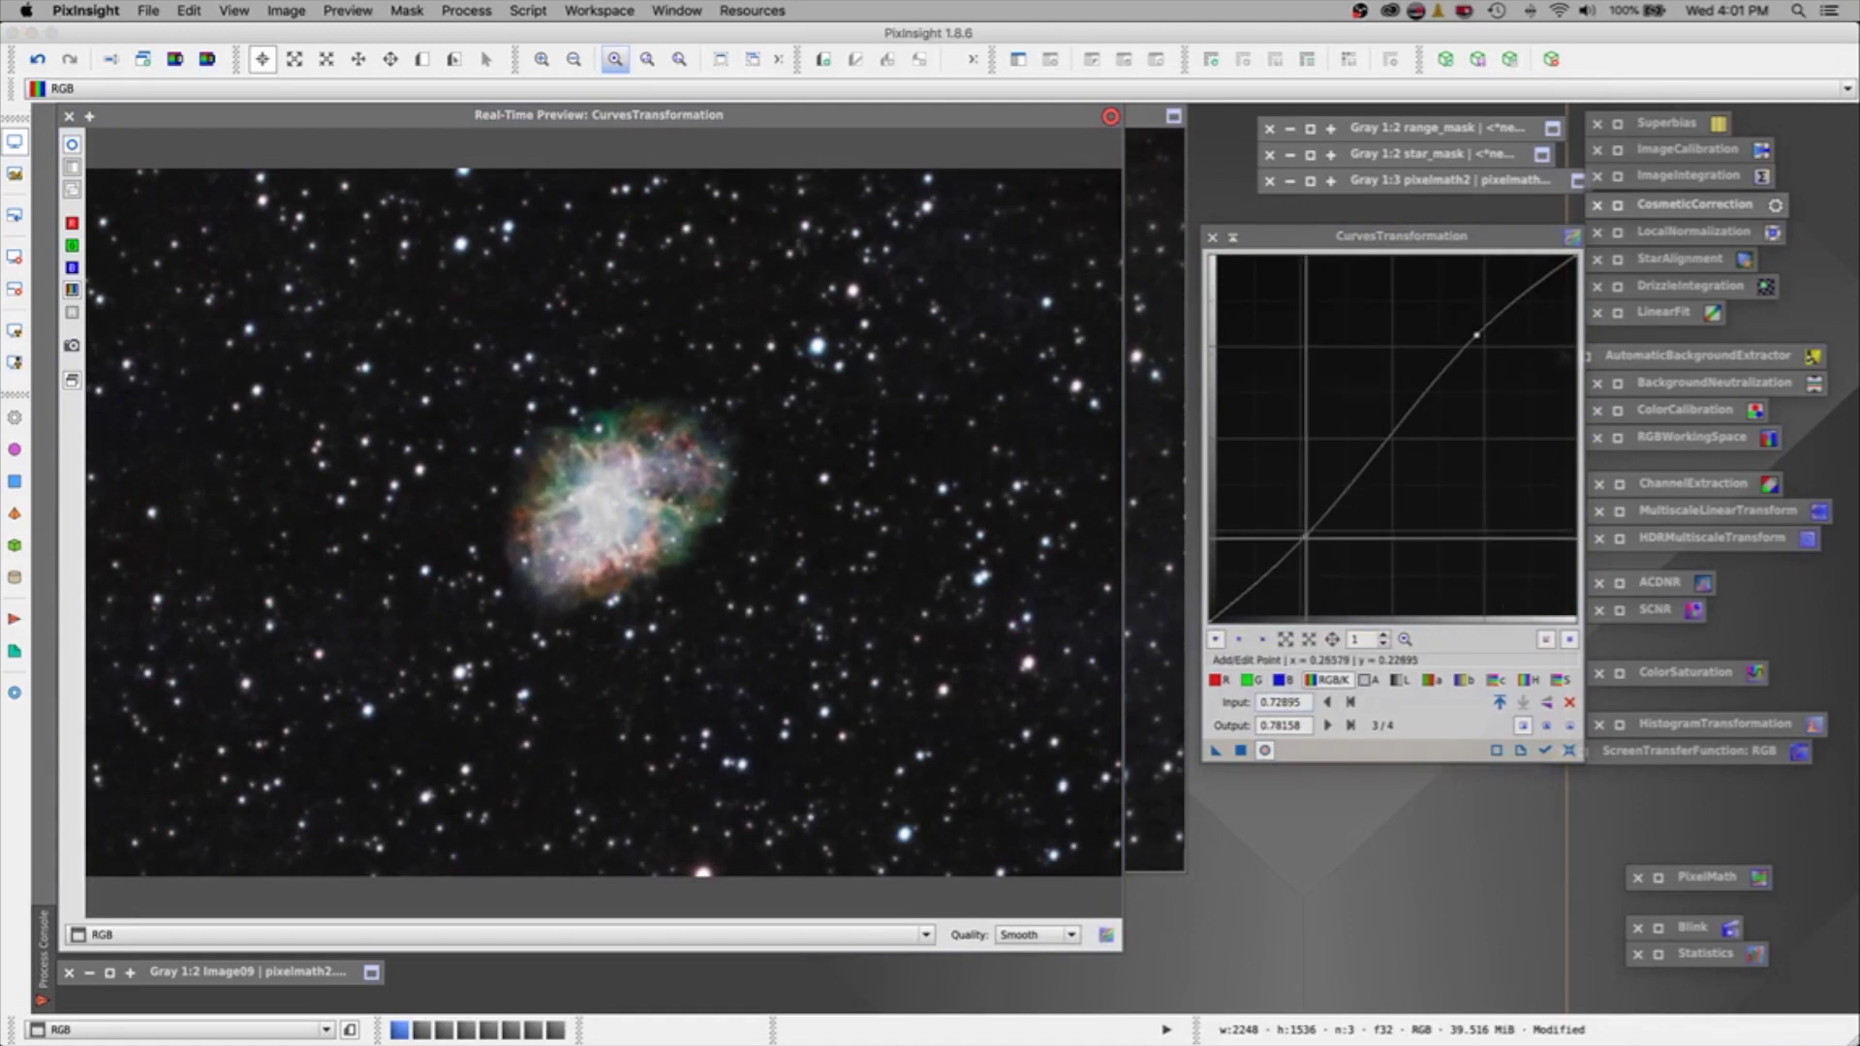
# Fine-tune the curve's lower point to about 0.258/0.234 and upper point to about 0.729/0.779, and check the effect by toggling the preview.
pyautogui.click(1305, 537)
pyautogui.moveTo(1305, 536); pyautogui.dragTo(1303, 536)
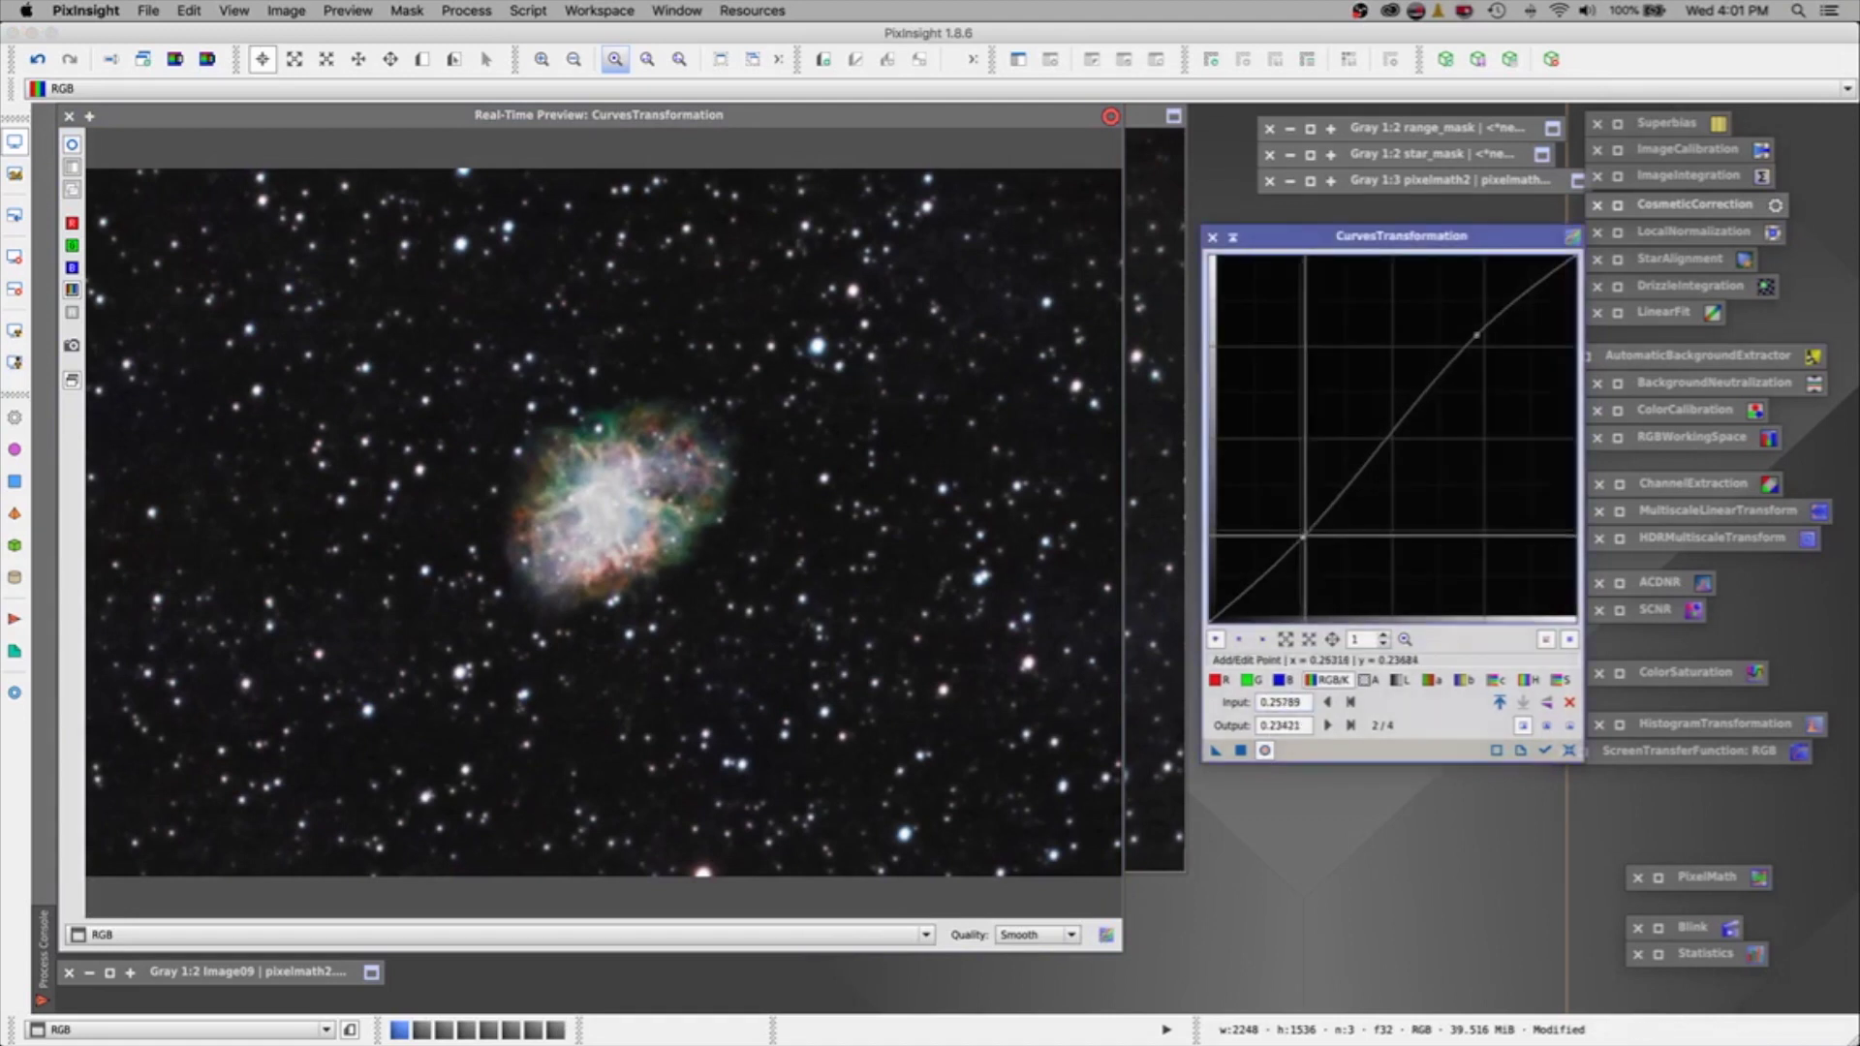
pyautogui.moveTo(1477, 362)
pyautogui.mouseDown()
pyautogui.moveTo(1447, 321)
pyautogui.moveTo(1476, 336)
pyautogui.mouseUp()
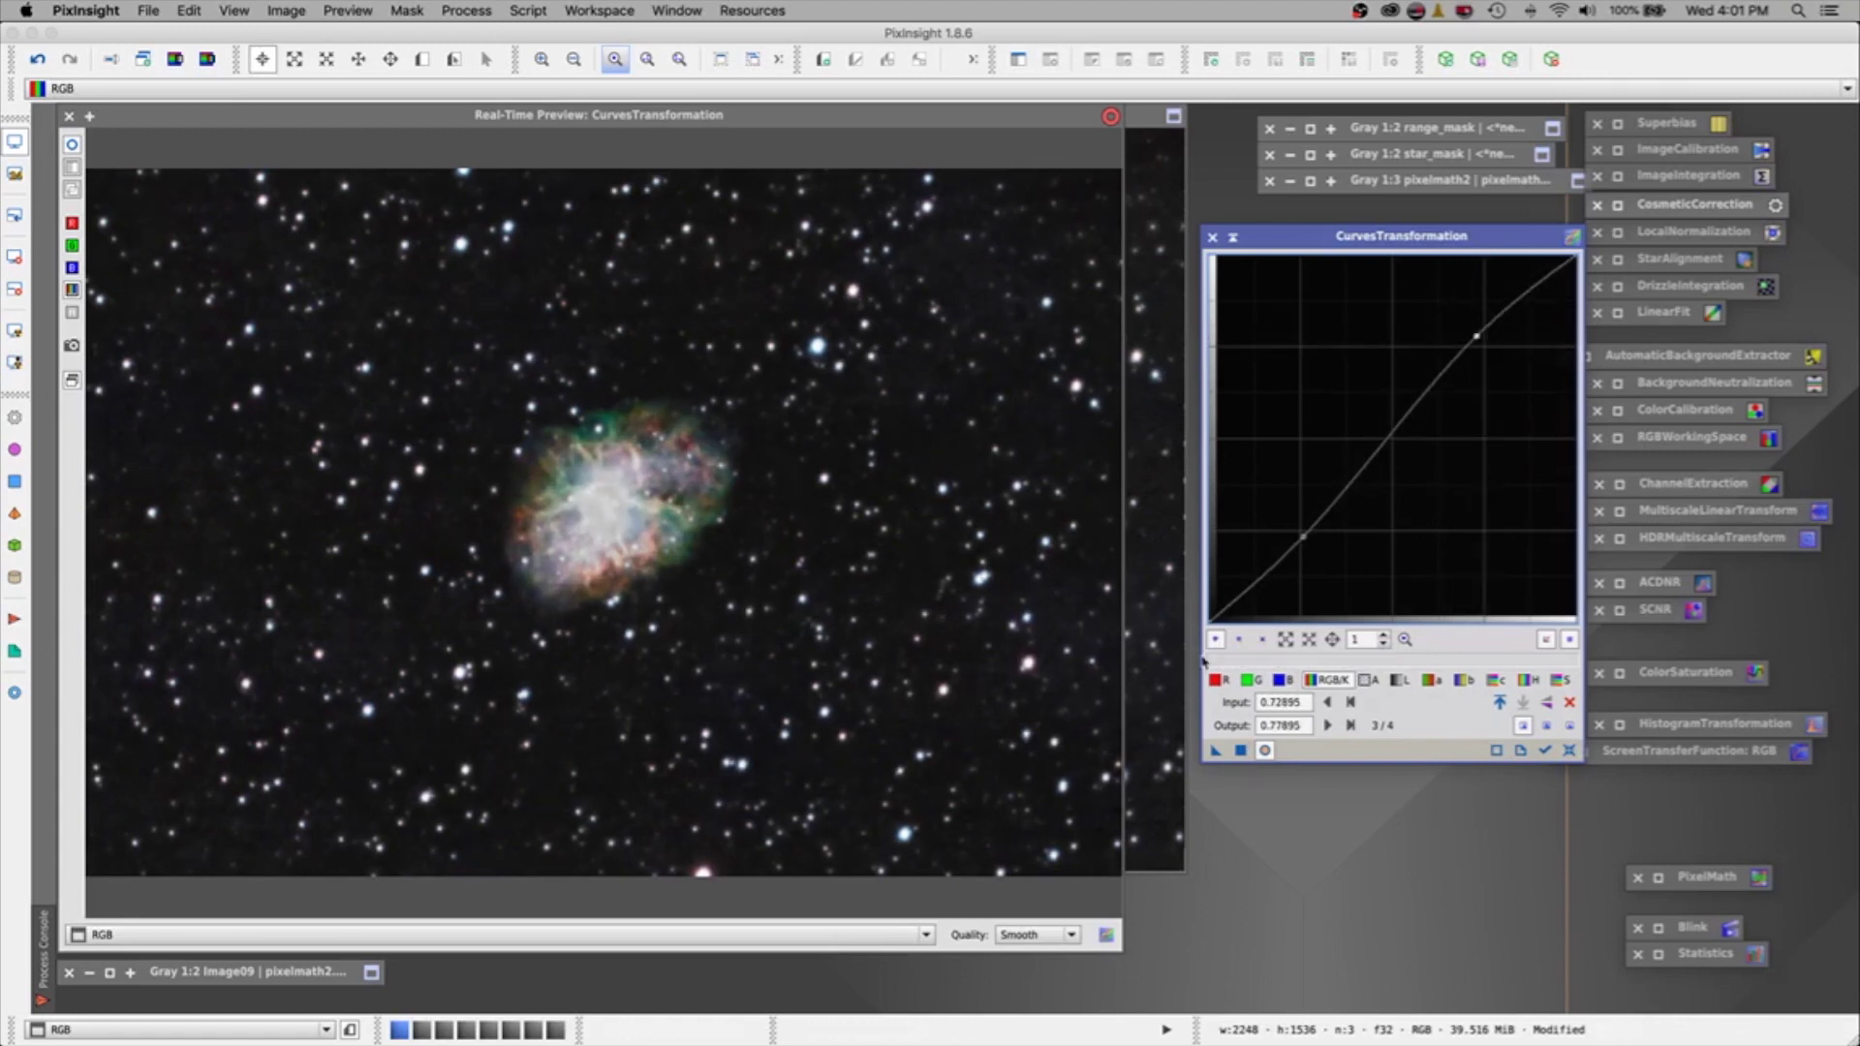
pyautogui.click(1264, 752)
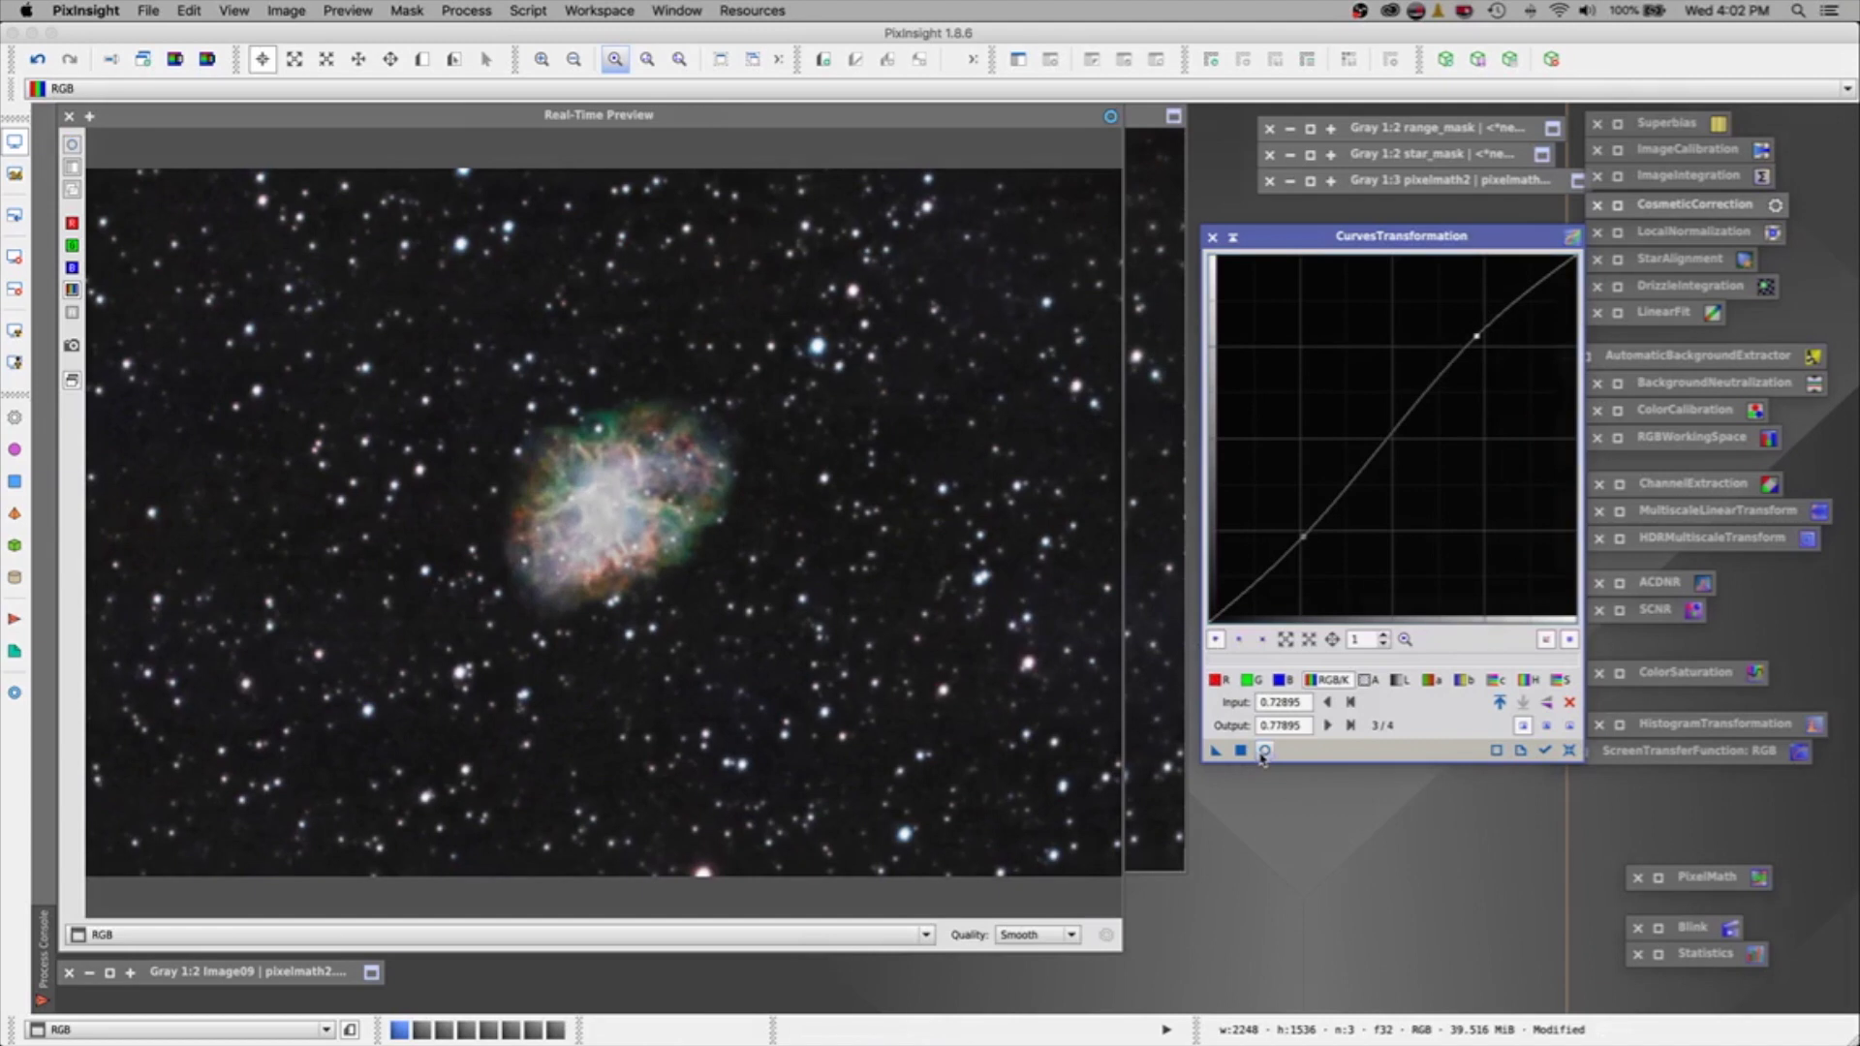
pyautogui.click(1264, 752)
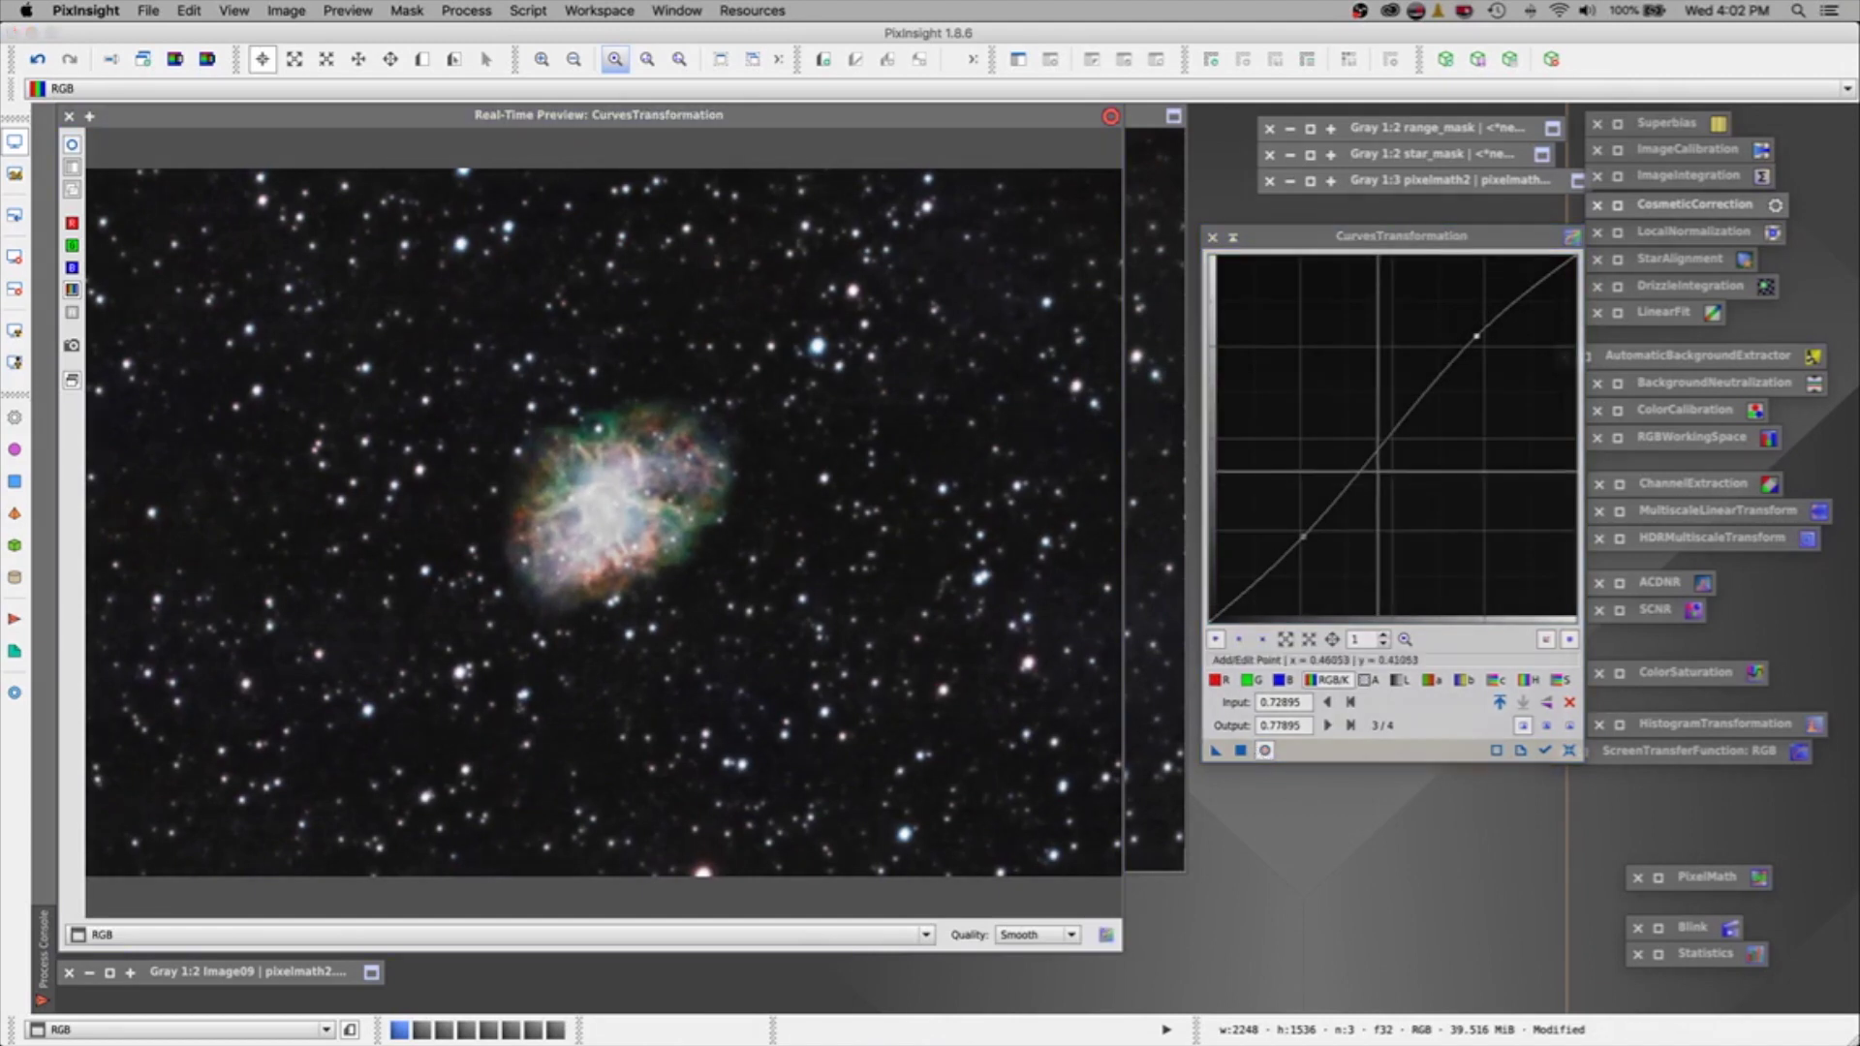
# Move the lower point of the RGB/K curve to about 0.253/0.239 to soften the darkening.
pyautogui.click(1303, 537)
pyautogui.moveTo(1303, 537); pyautogui.dragTo(1301, 533)
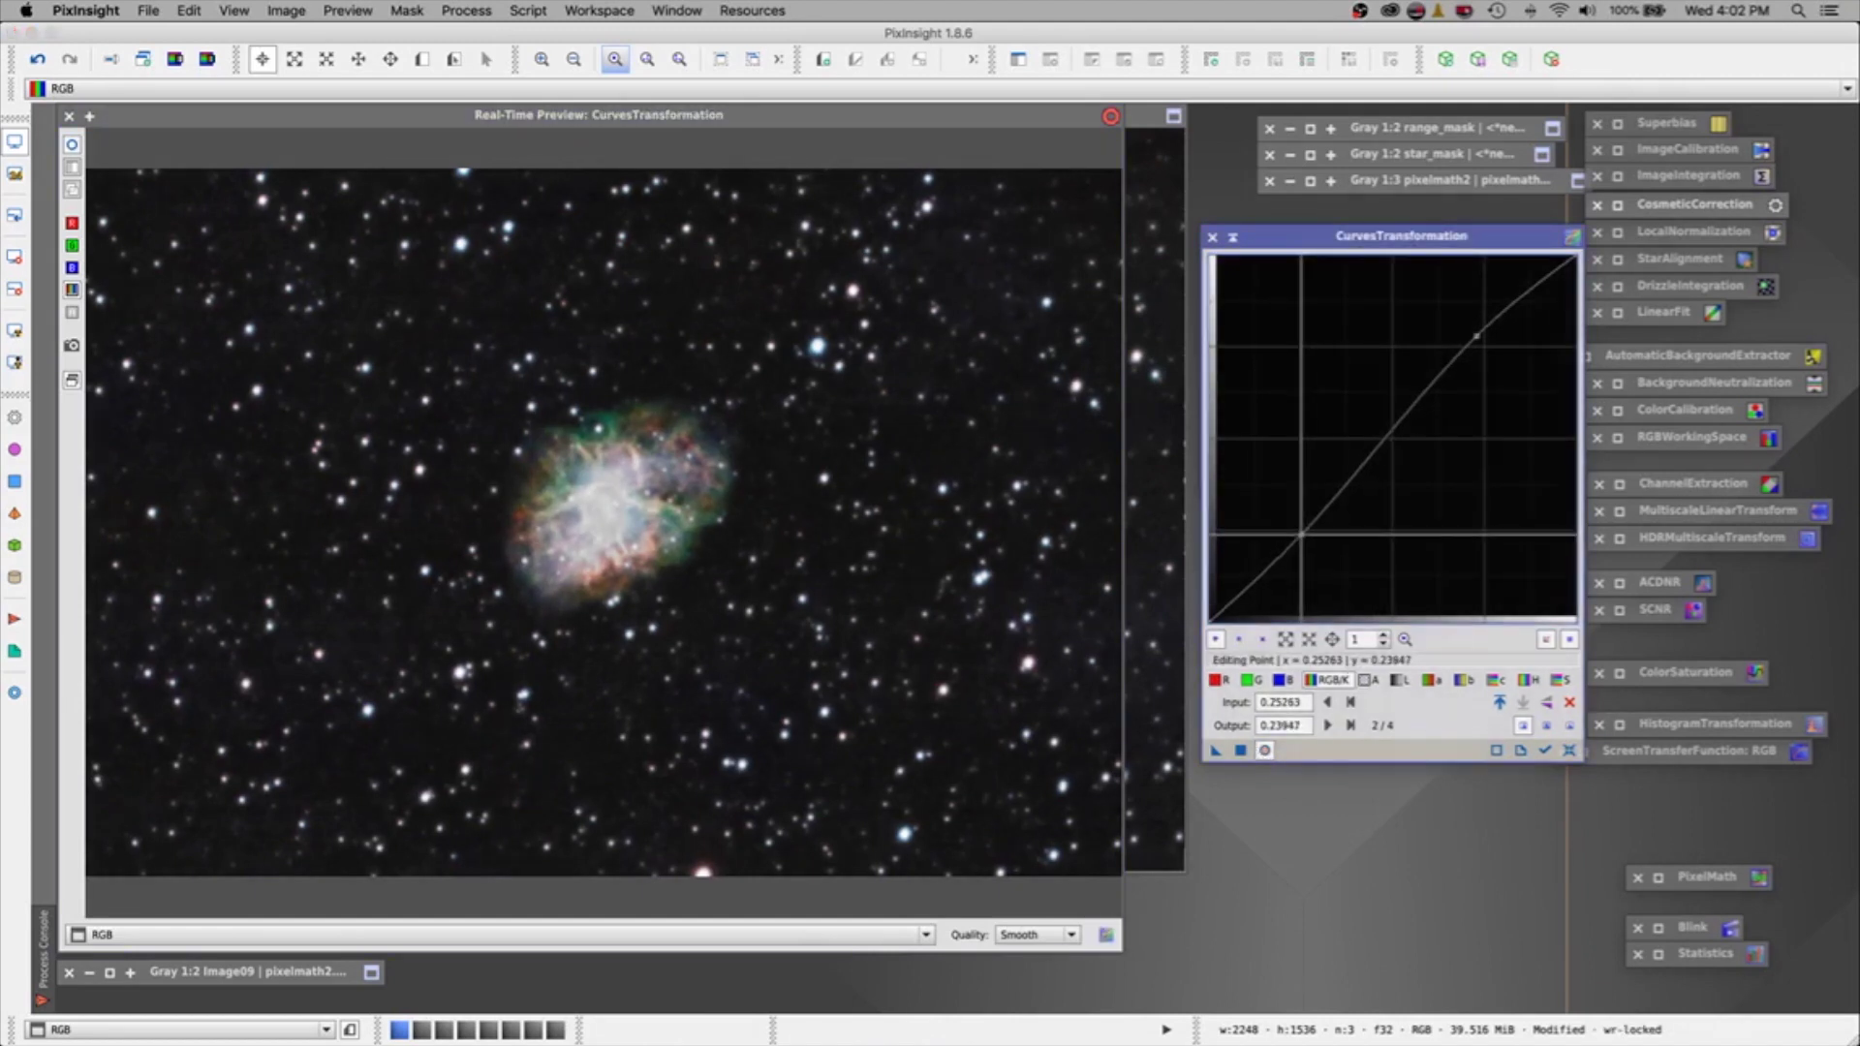
pyautogui.scroll(2, 1464, 360)
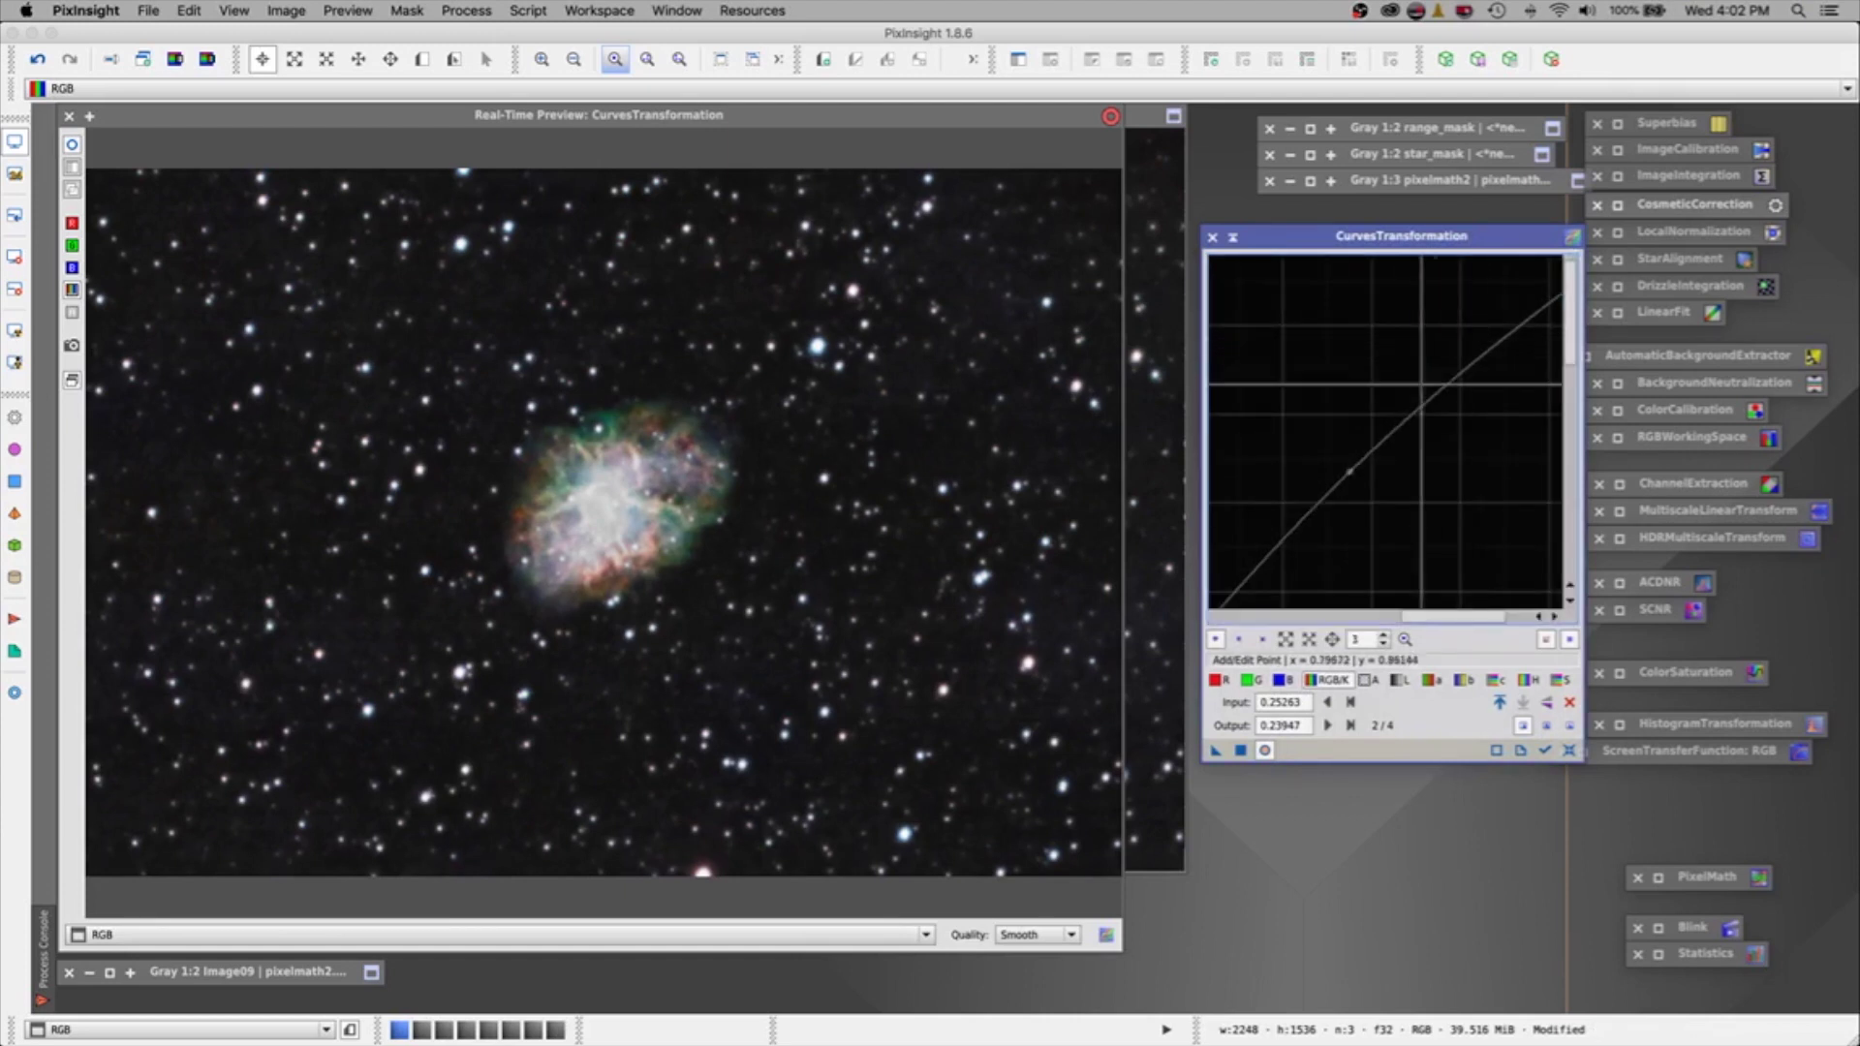
# Move the upper point of the RGB/K curve to about 0.713/0.787 and compare the image with the real-time preview off and on.
pyautogui.click(1384, 646)
pyautogui.click(1384, 646)
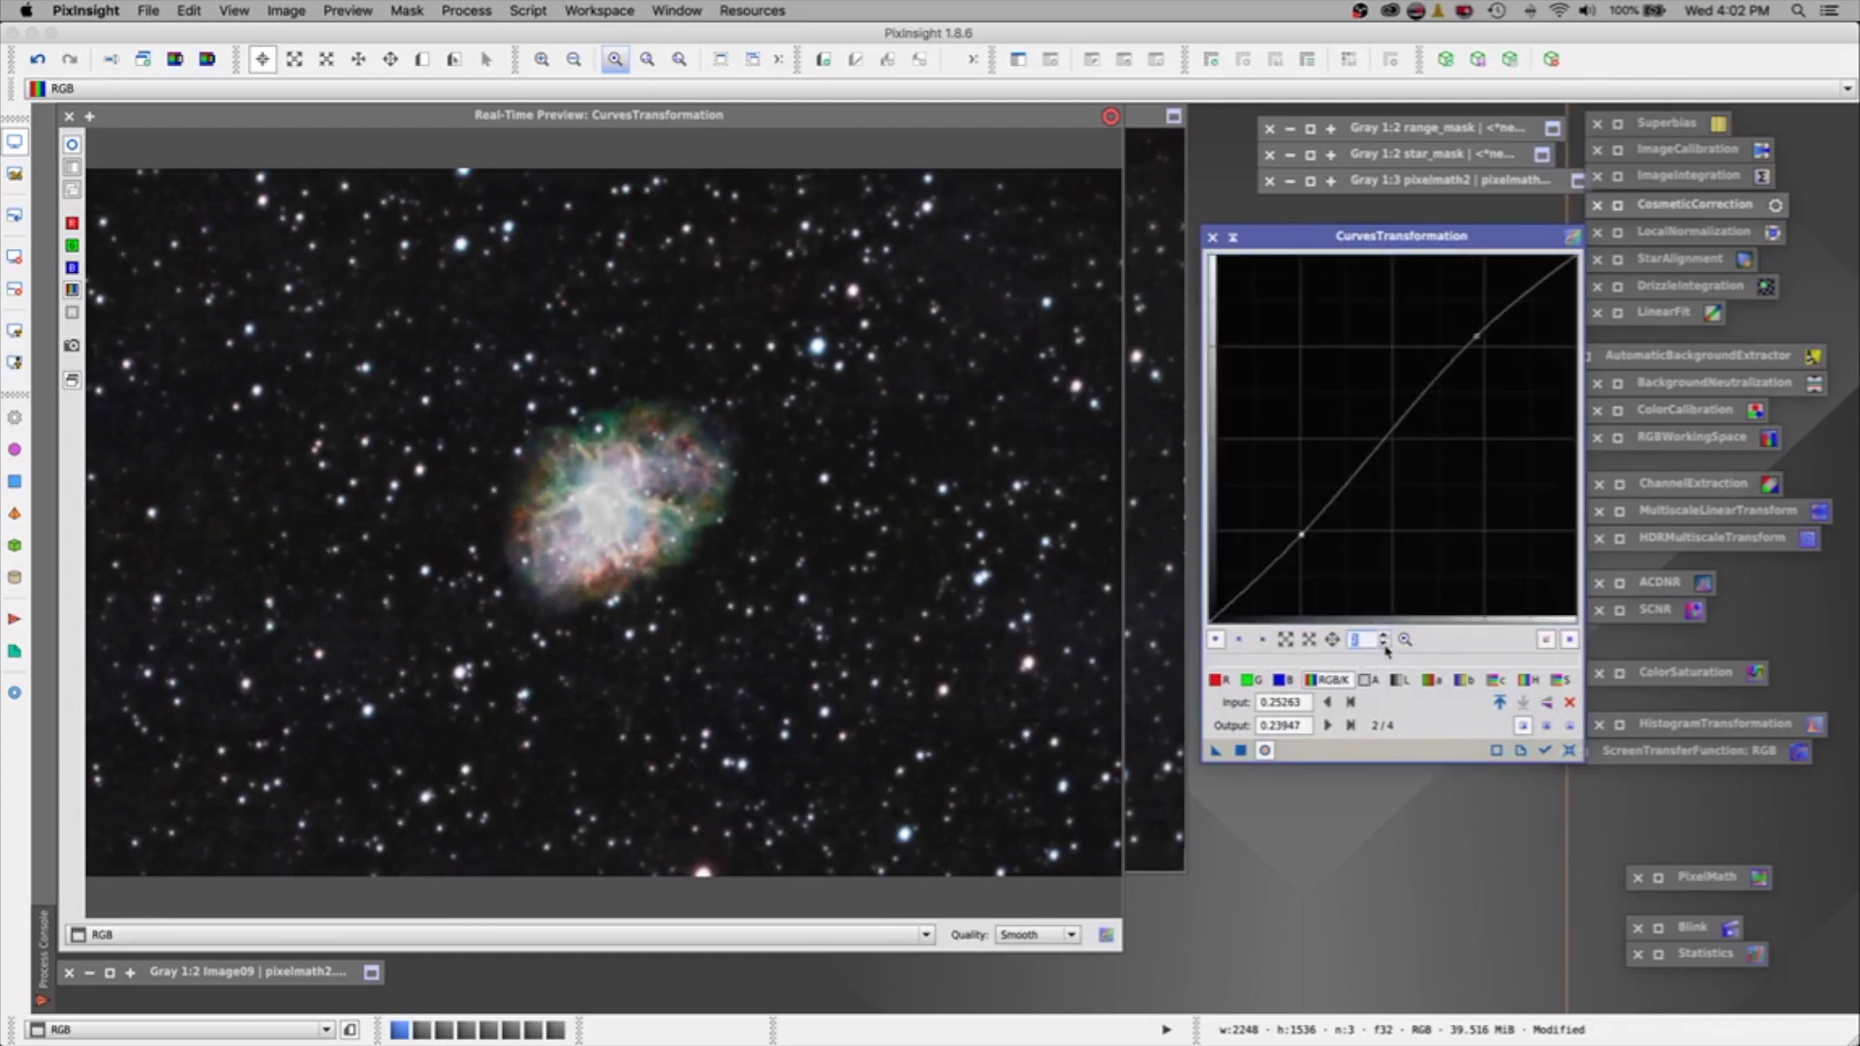
pyautogui.moveTo(1475, 336)
pyautogui.mouseDown()
pyautogui.moveTo(1444, 281)
pyautogui.moveTo(1471, 335)
pyautogui.mouseUp()
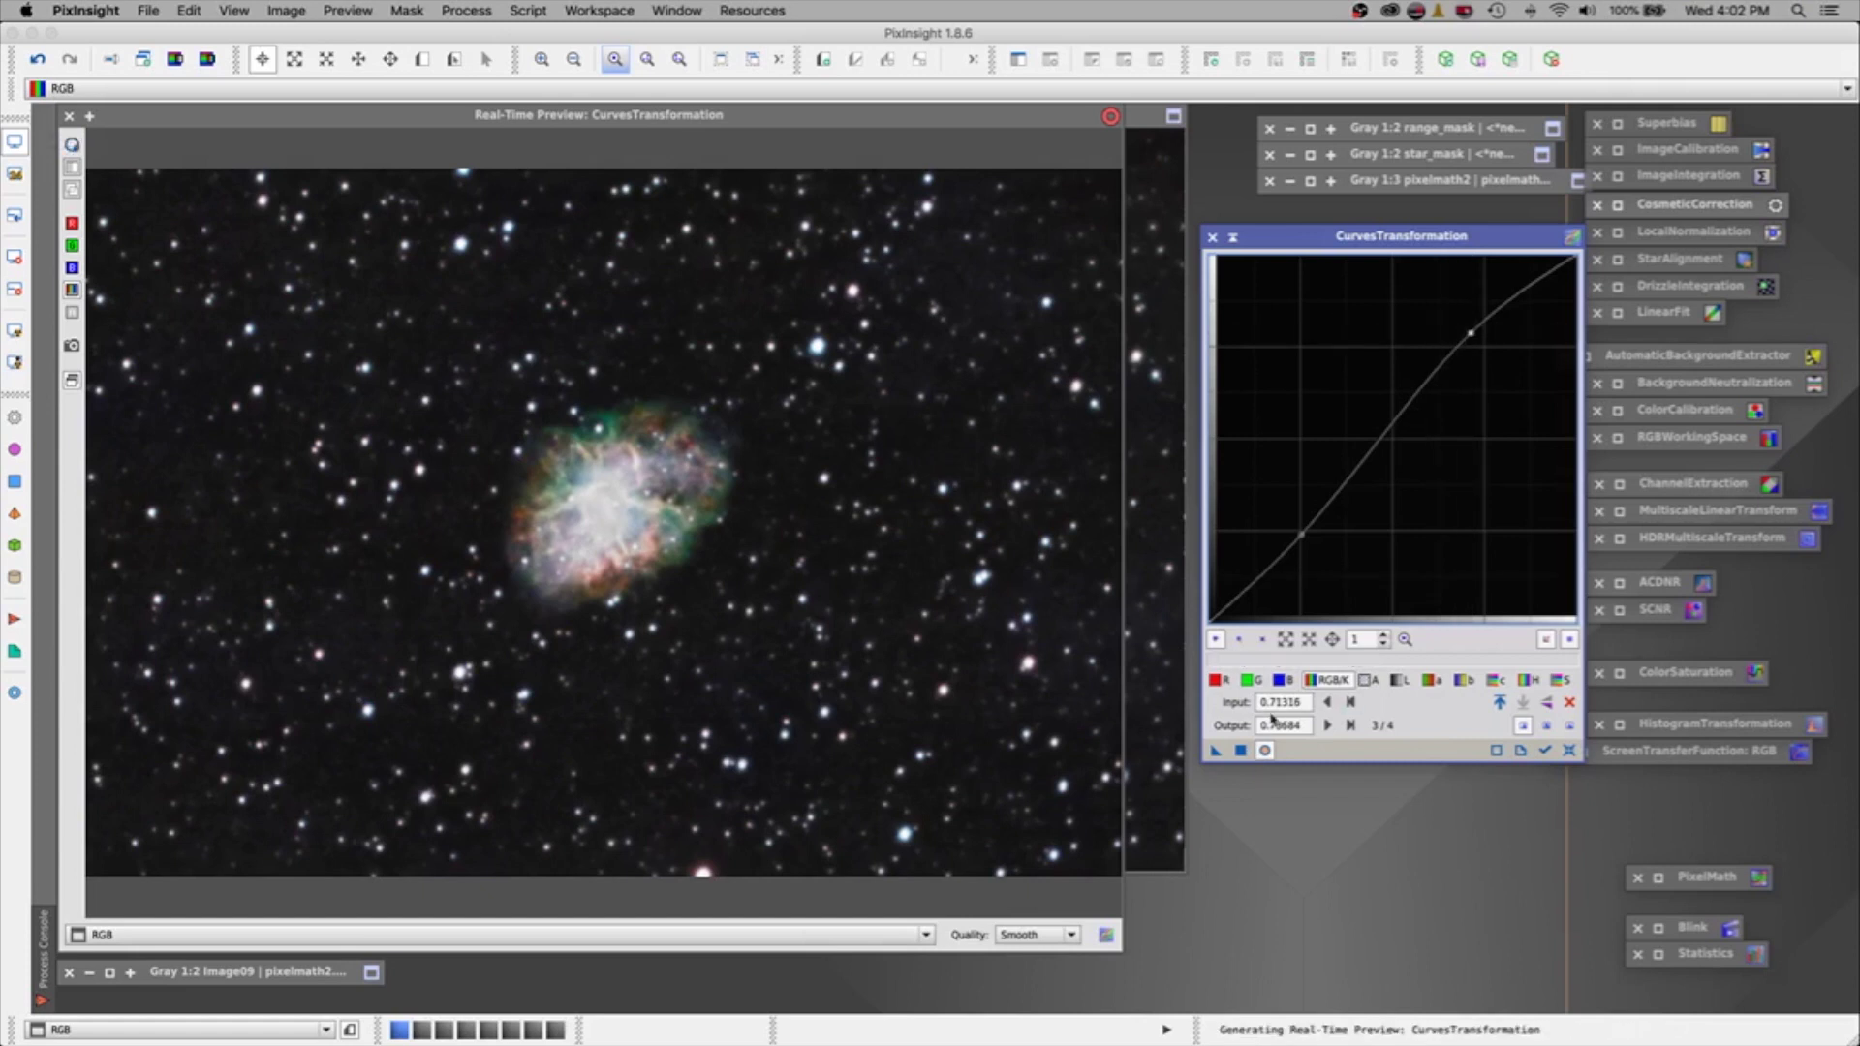
pyautogui.click(1265, 751)
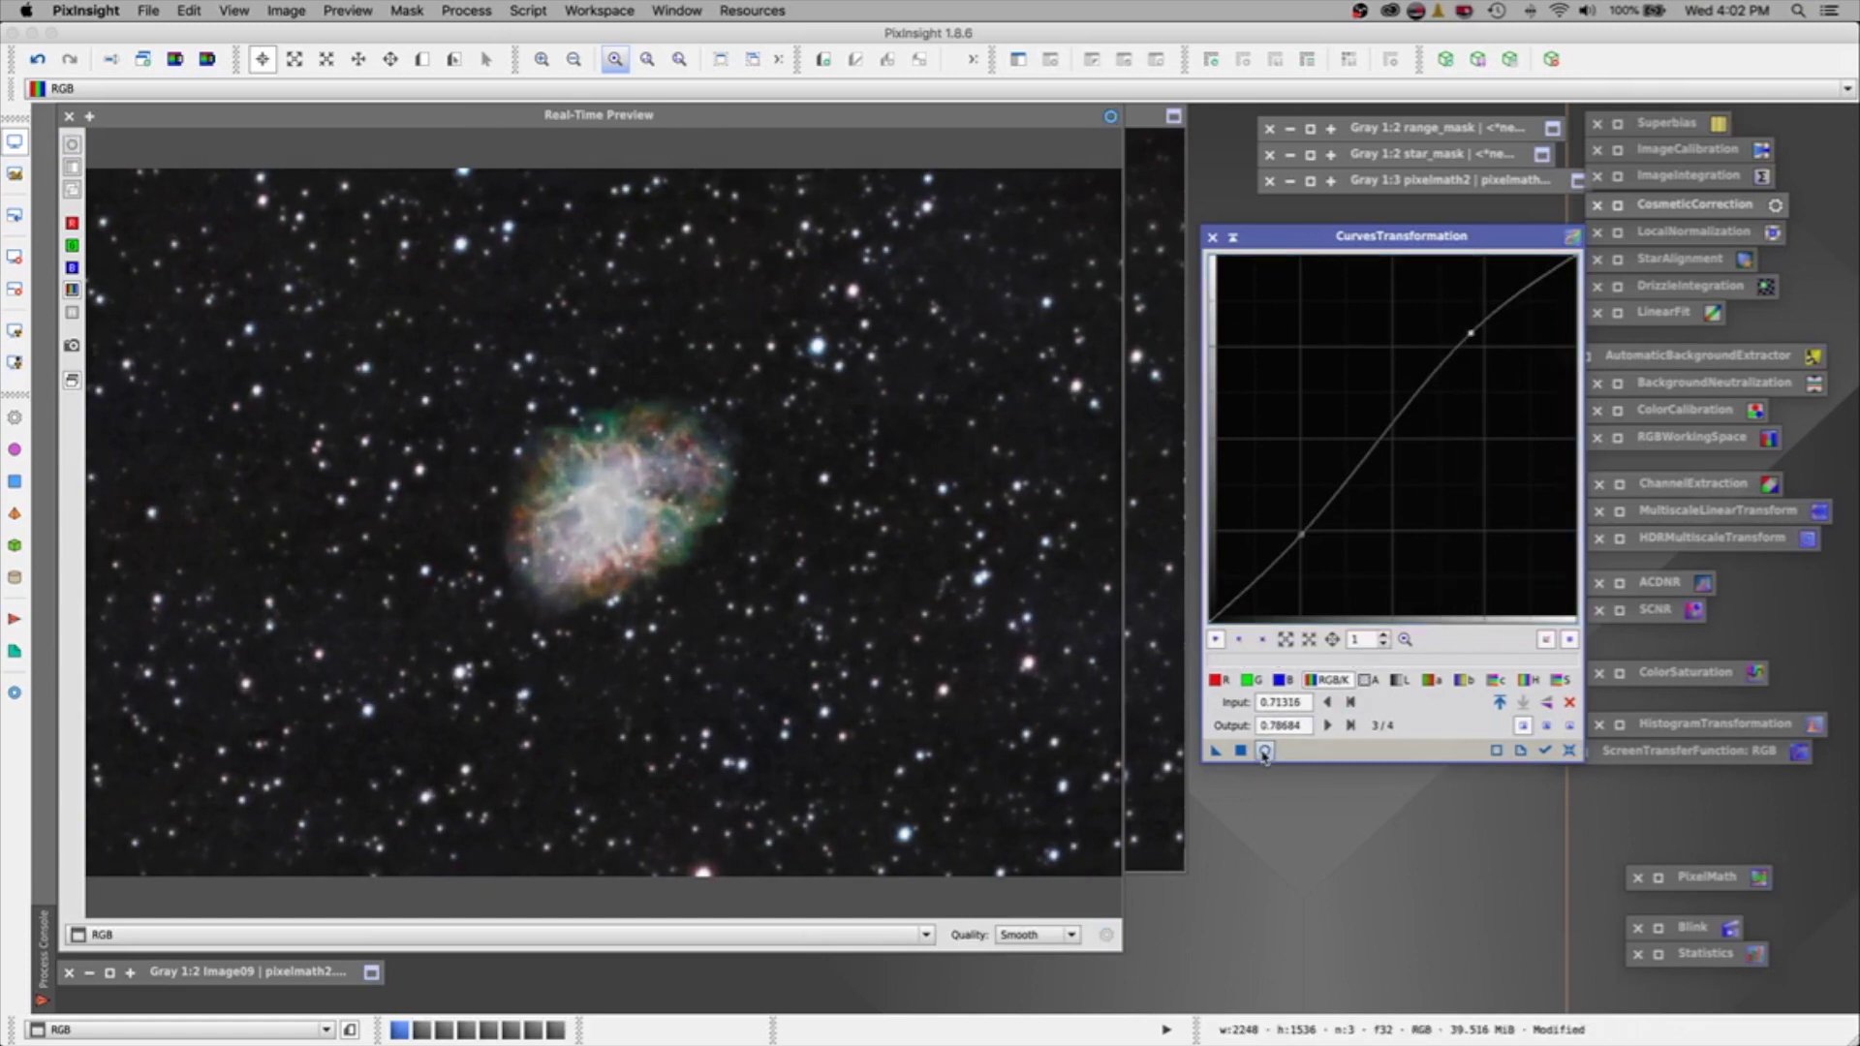
pyautogui.click(1264, 751)
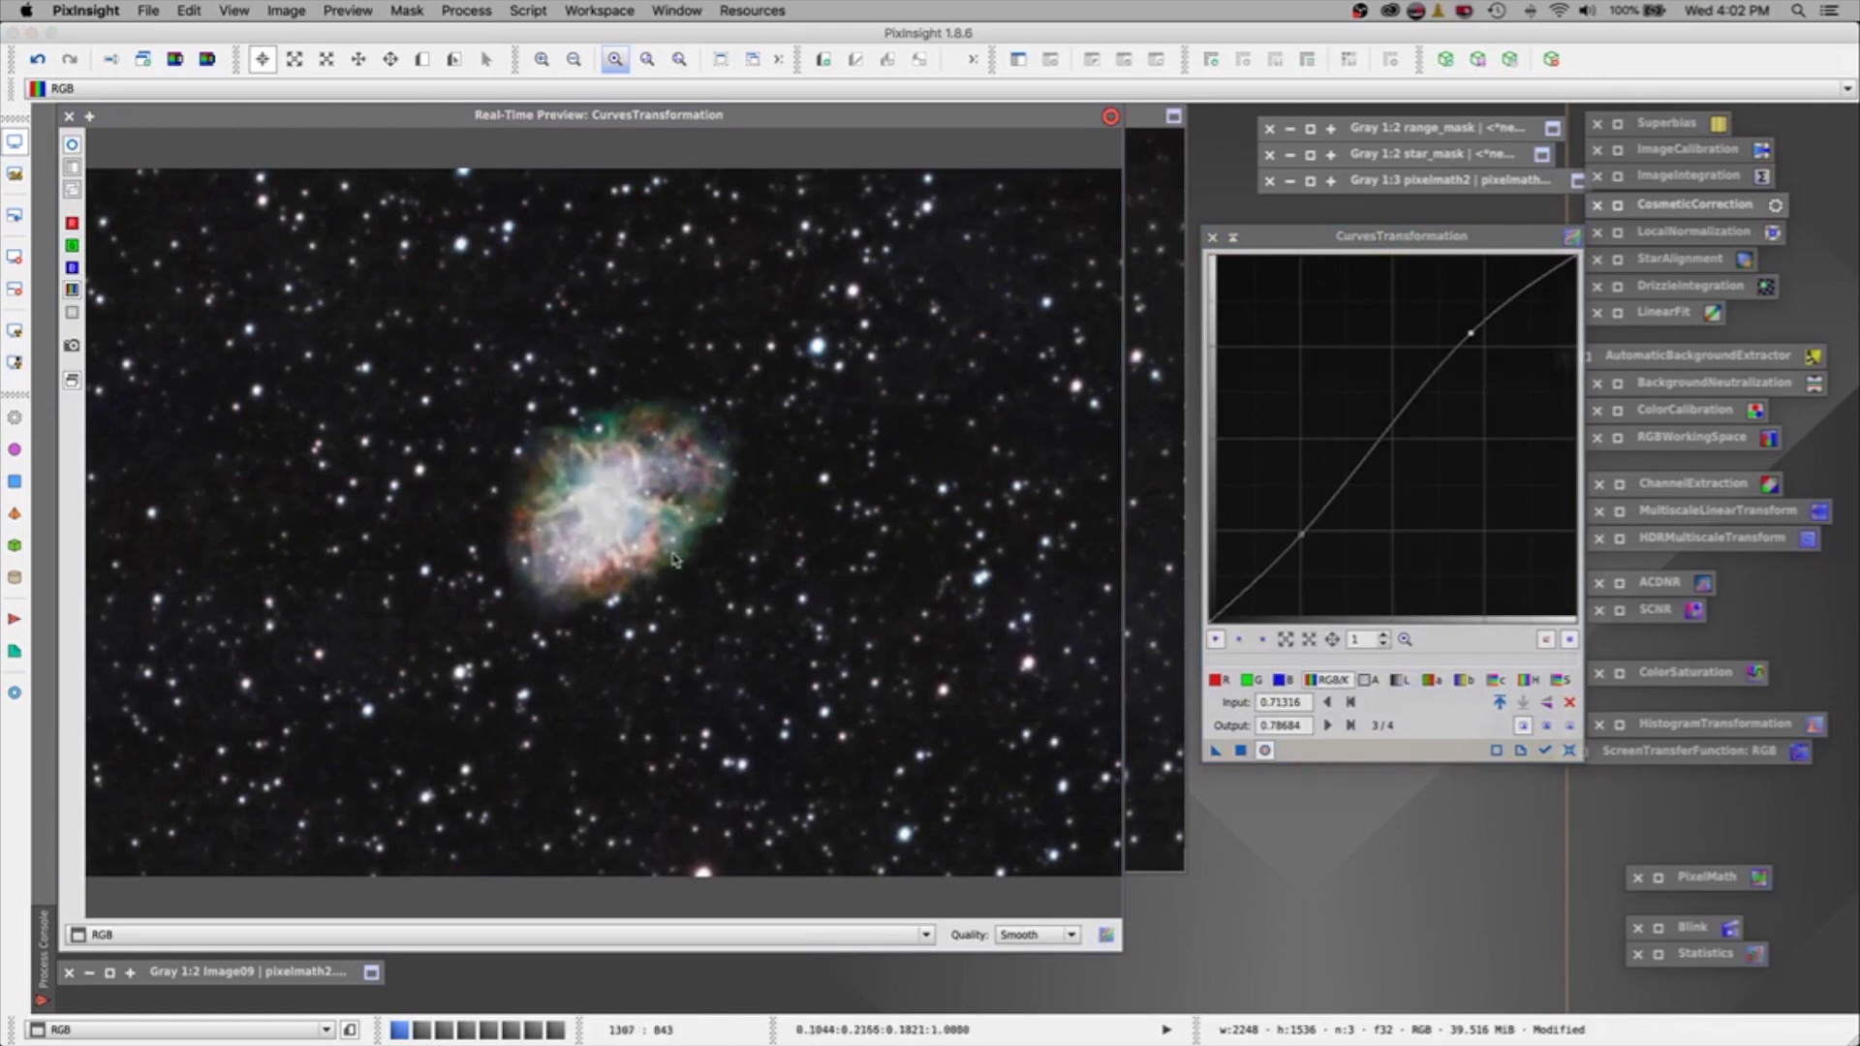
# Raise the saturation curve with a point at about 0.718/0.800 and check the effect by toggling the real-time preview.
pyautogui.click(1561, 682)
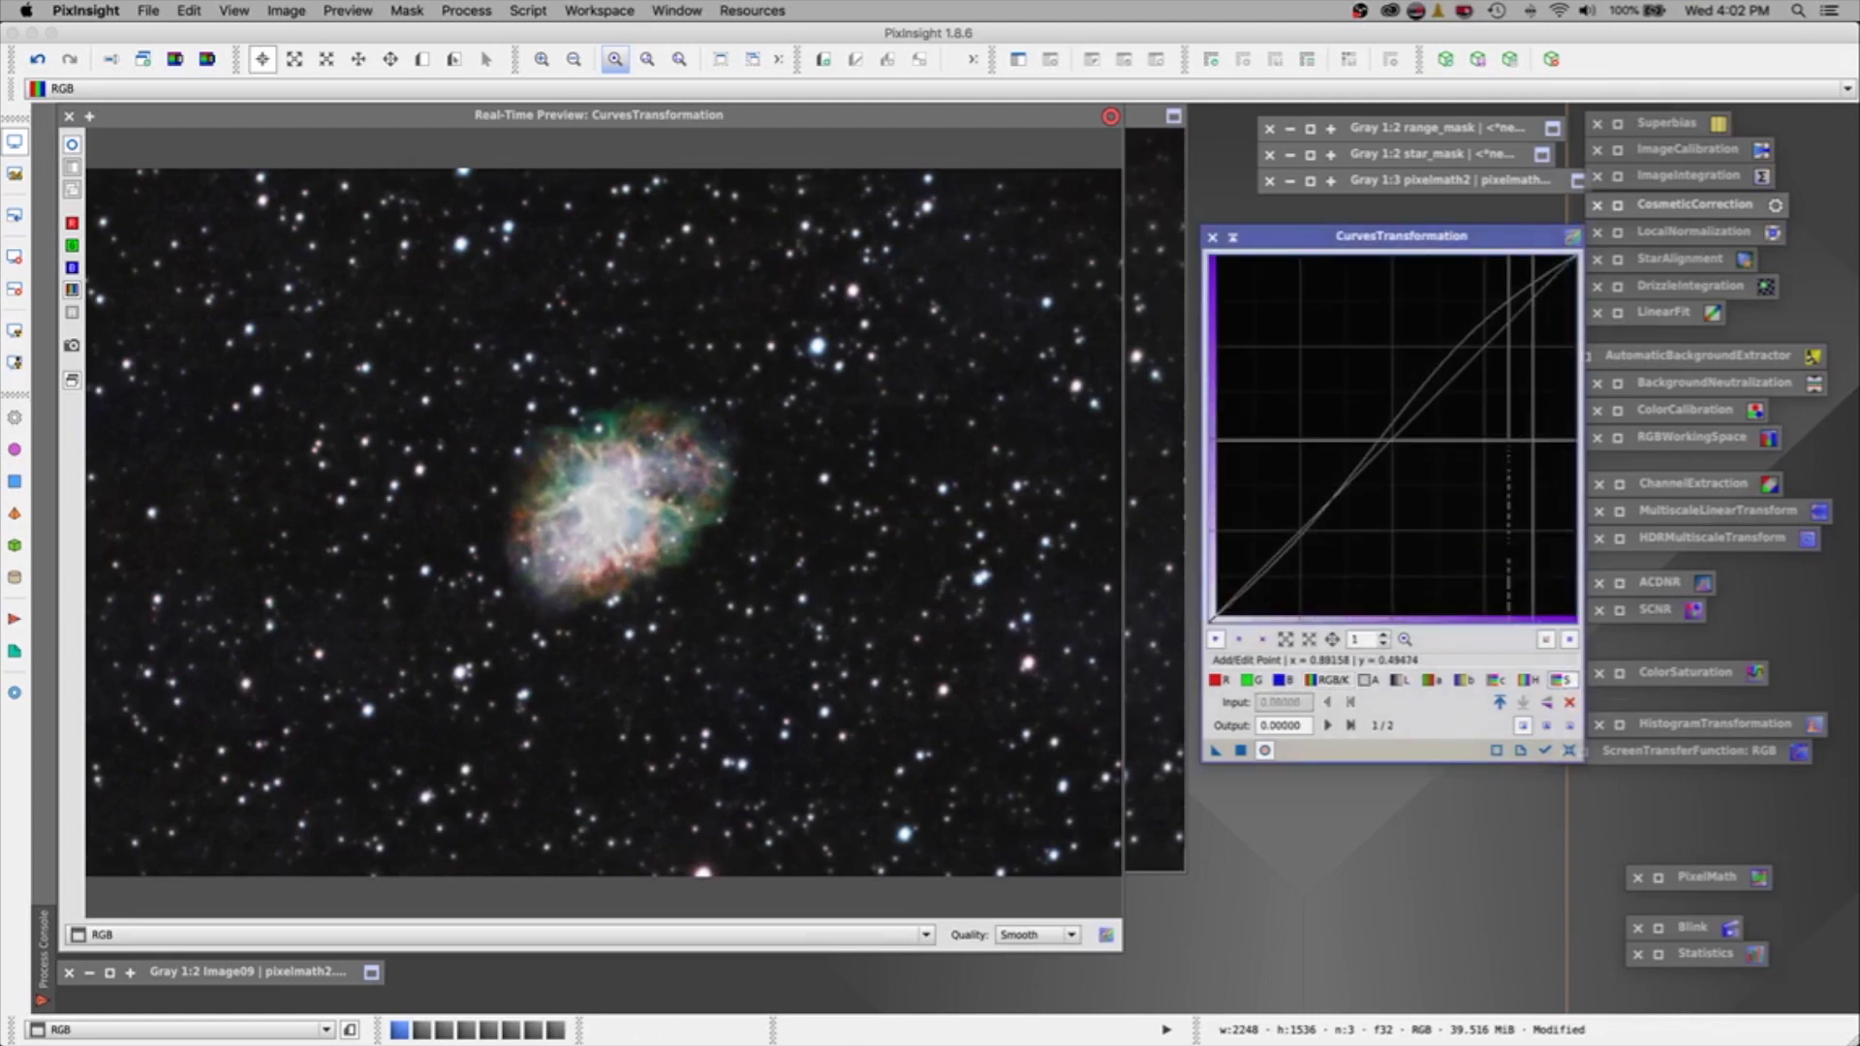
pyautogui.click(1469, 365)
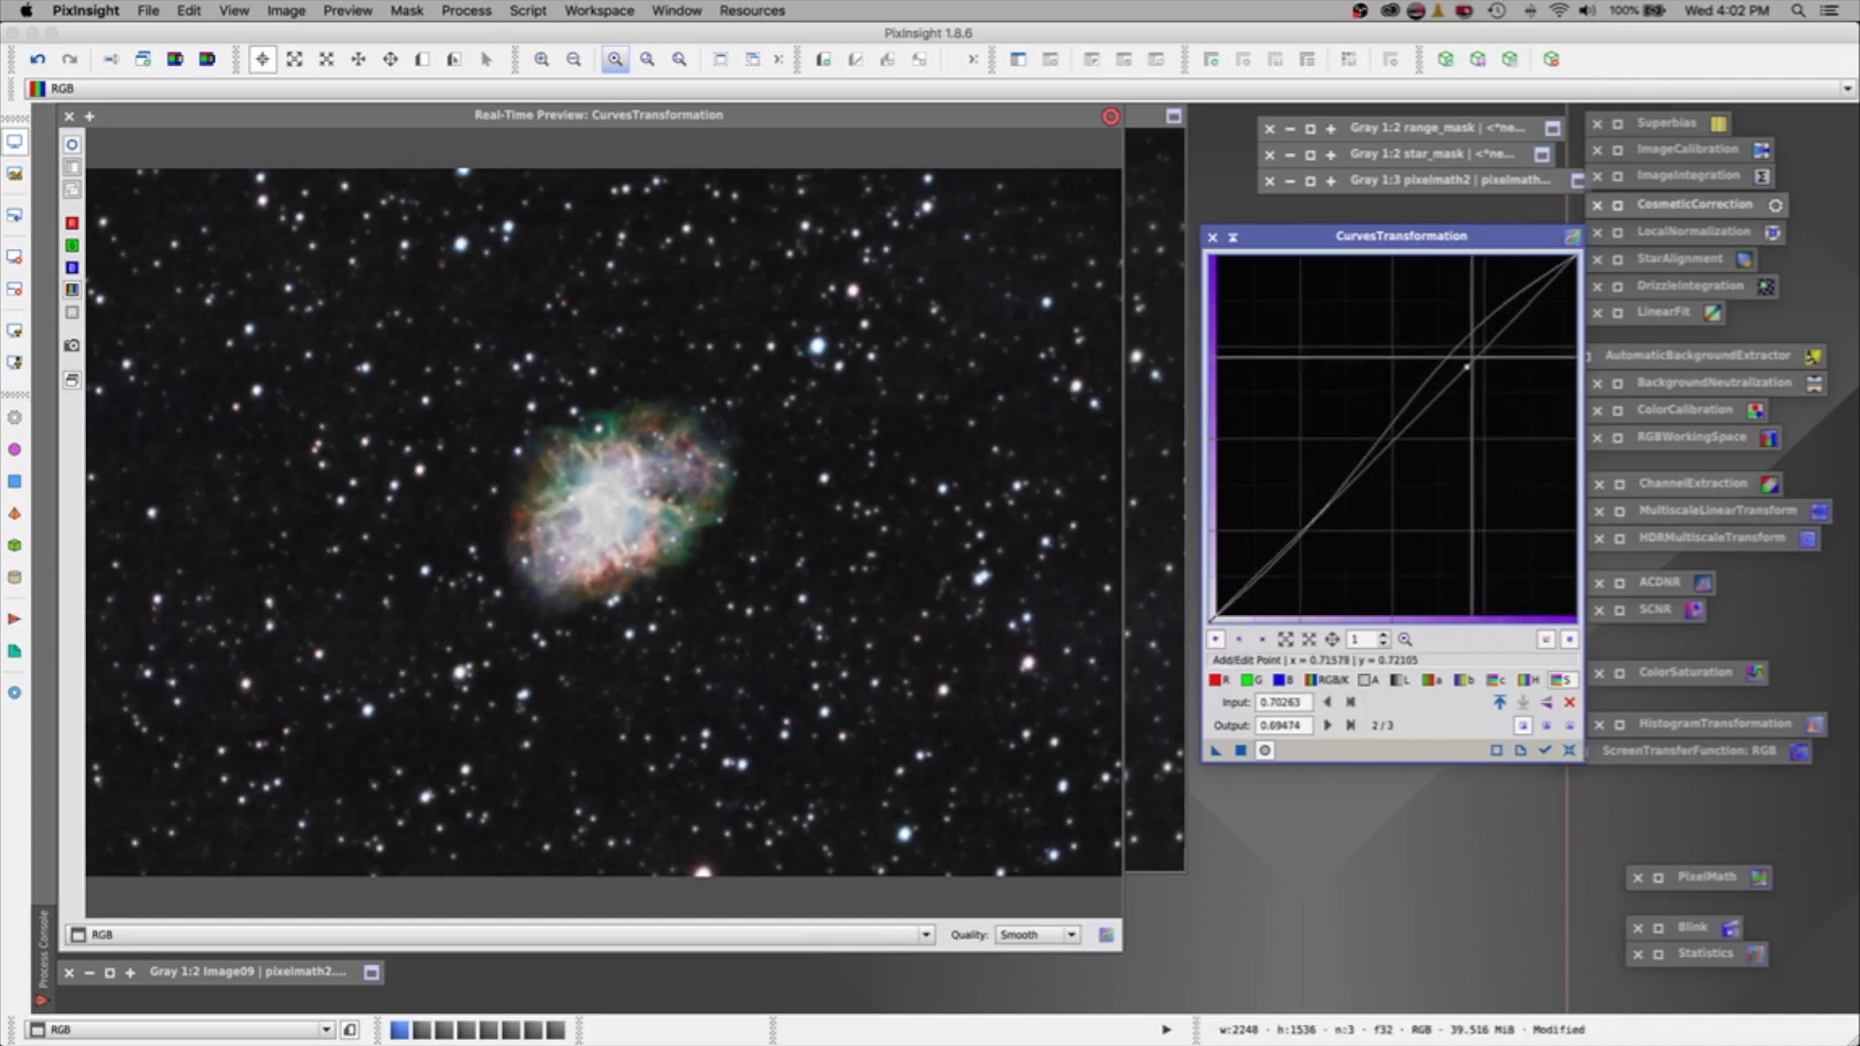
pyautogui.moveTo(1469, 365)
pyautogui.mouseDown()
pyautogui.moveTo(1304, 317)
pyautogui.moveTo(1487, 317)
pyautogui.moveTo(1473, 338)
pyautogui.mouseUp()
pyautogui.moveTo(1473, 338)
pyautogui.mouseDown()
pyautogui.moveTo(1454, 330)
pyautogui.moveTo(1474, 327)
pyautogui.mouseUp()
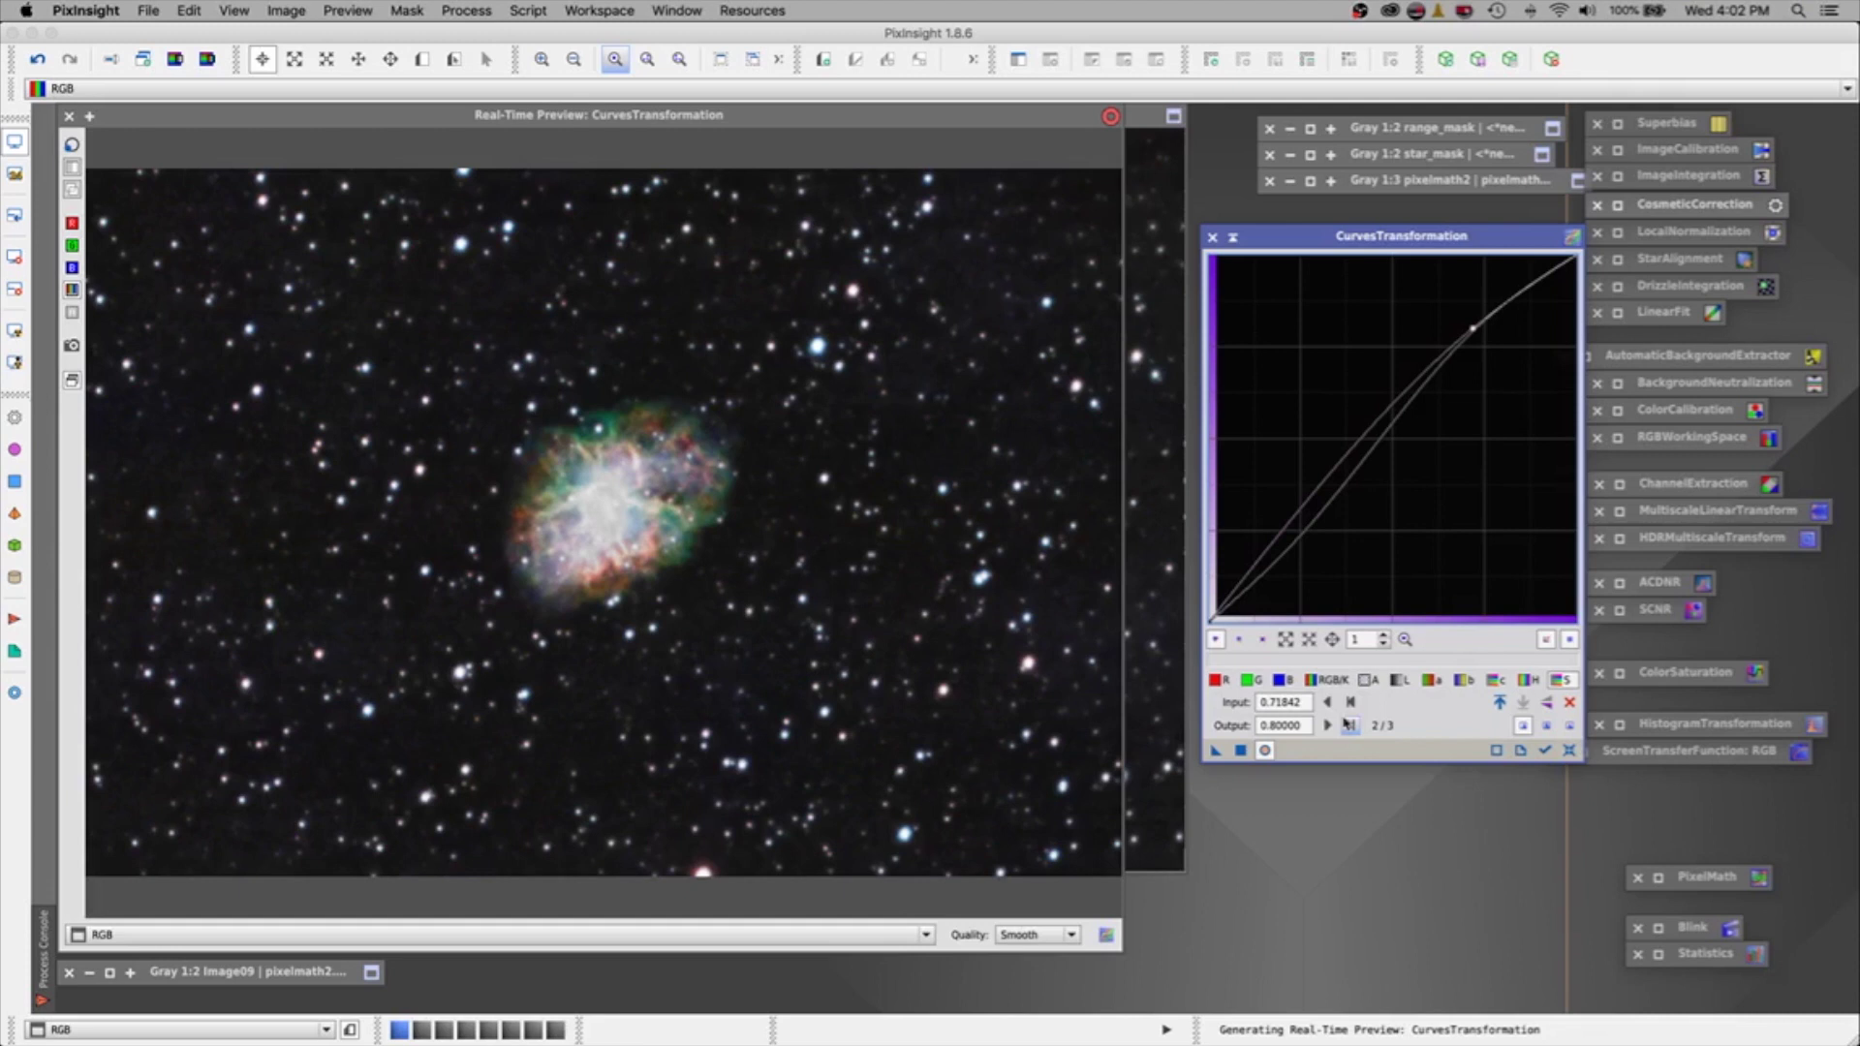
pyautogui.click(1264, 751)
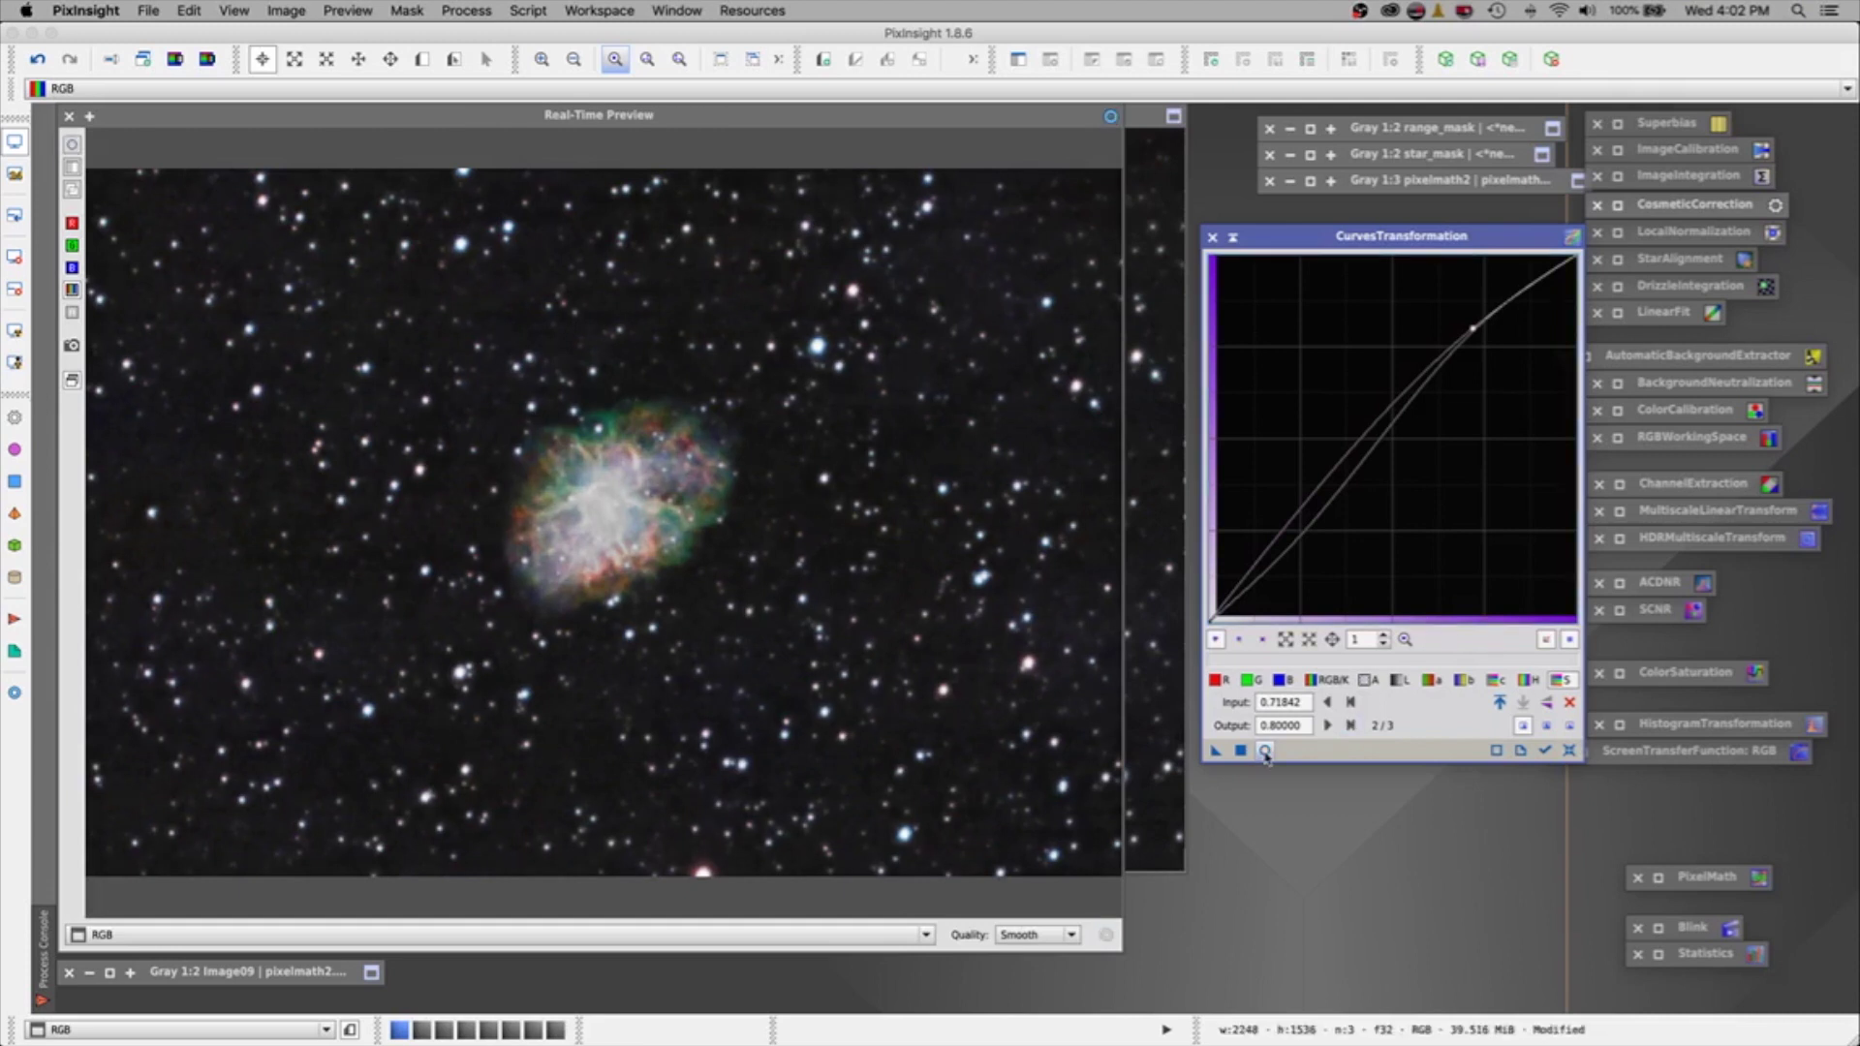
pyautogui.click(1264, 750)
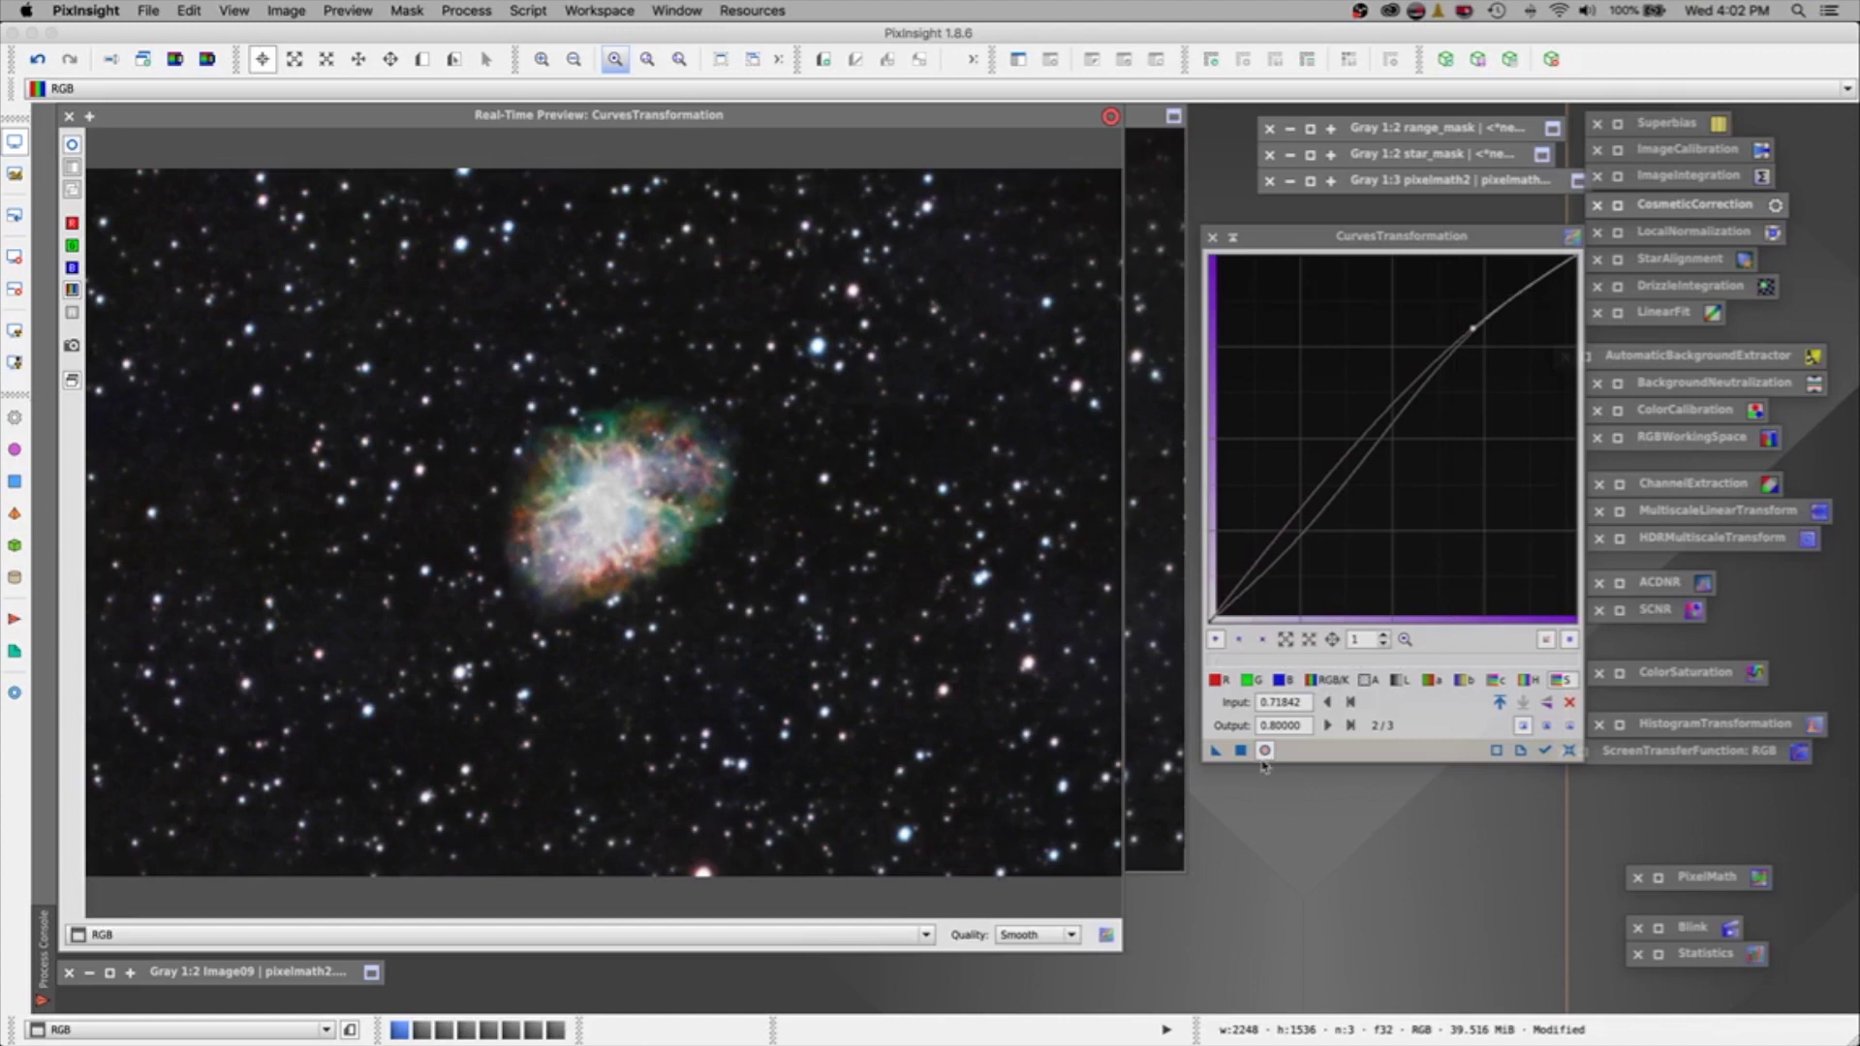
# Apply the contrast and saturation curves to the RGB image, collapse CurvesTransformation and close the real-time preview.
pyautogui.moveTo(1240, 751); pyautogui.dragTo(1242, 757)
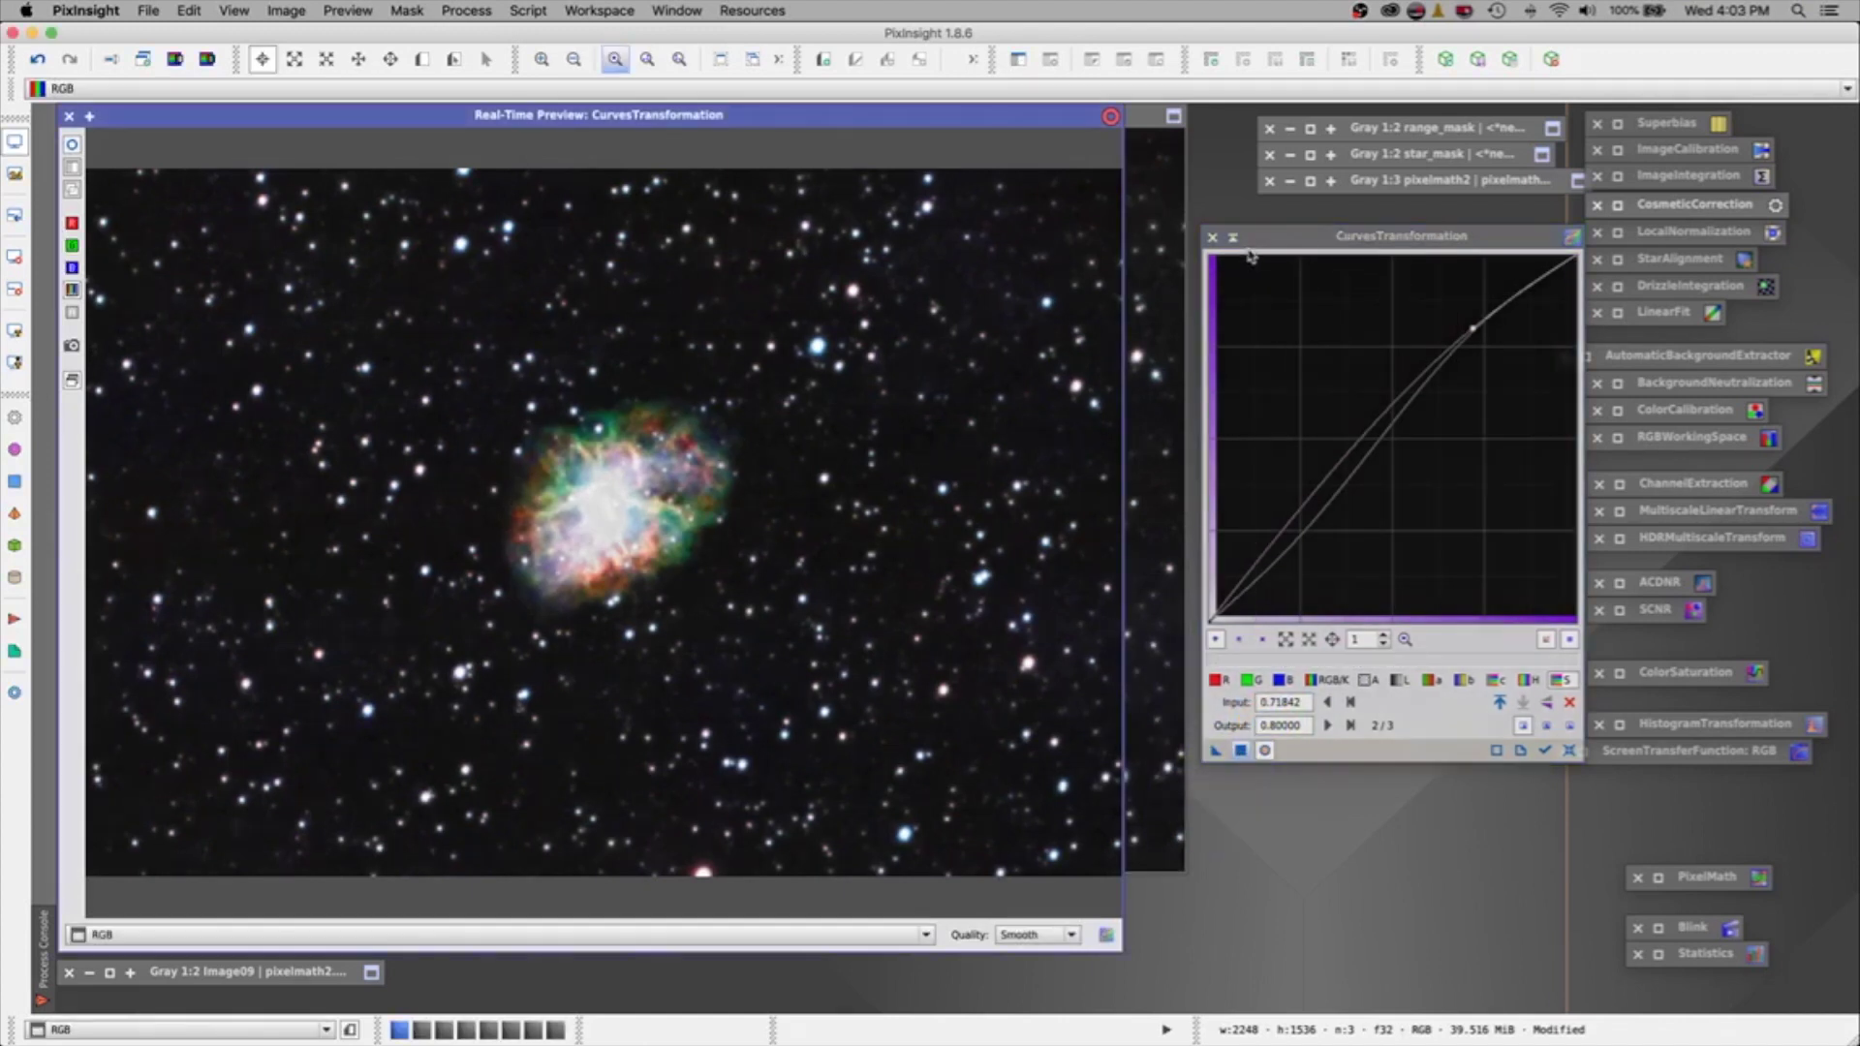
pyautogui.click(1232, 236)
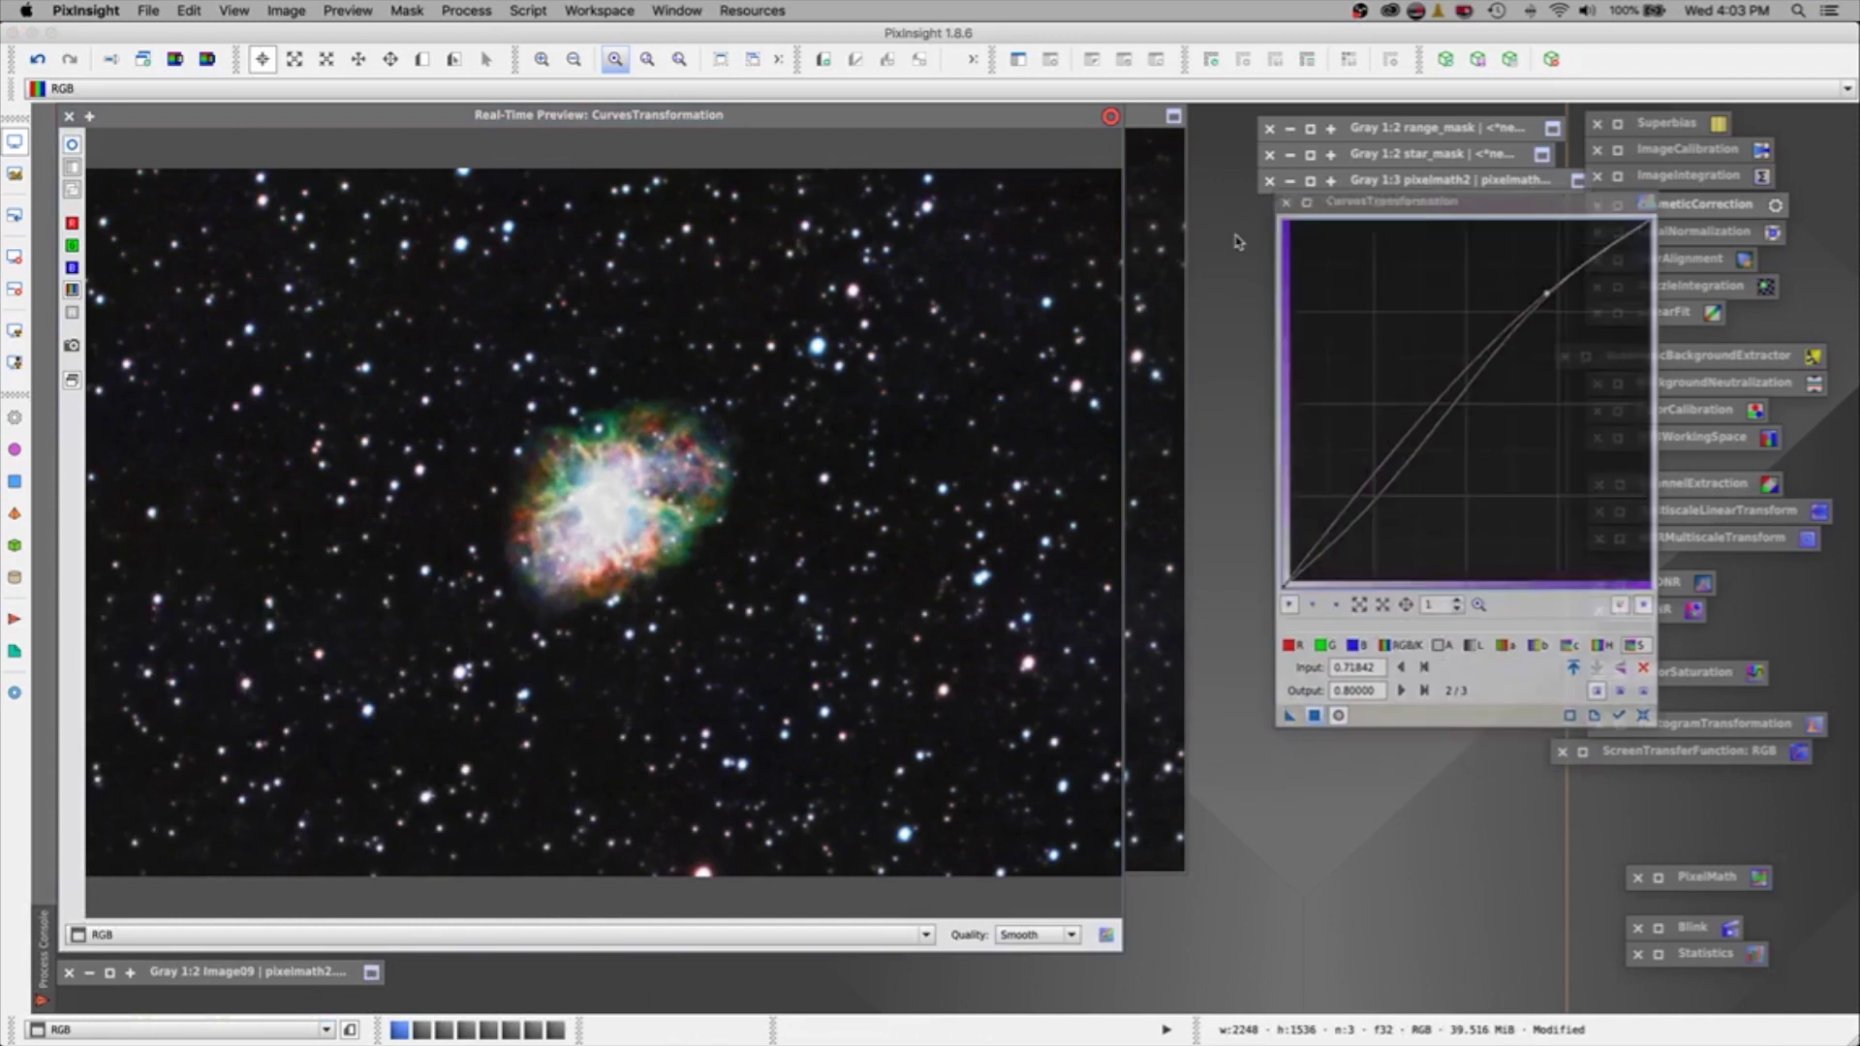
pyautogui.click(69, 117)
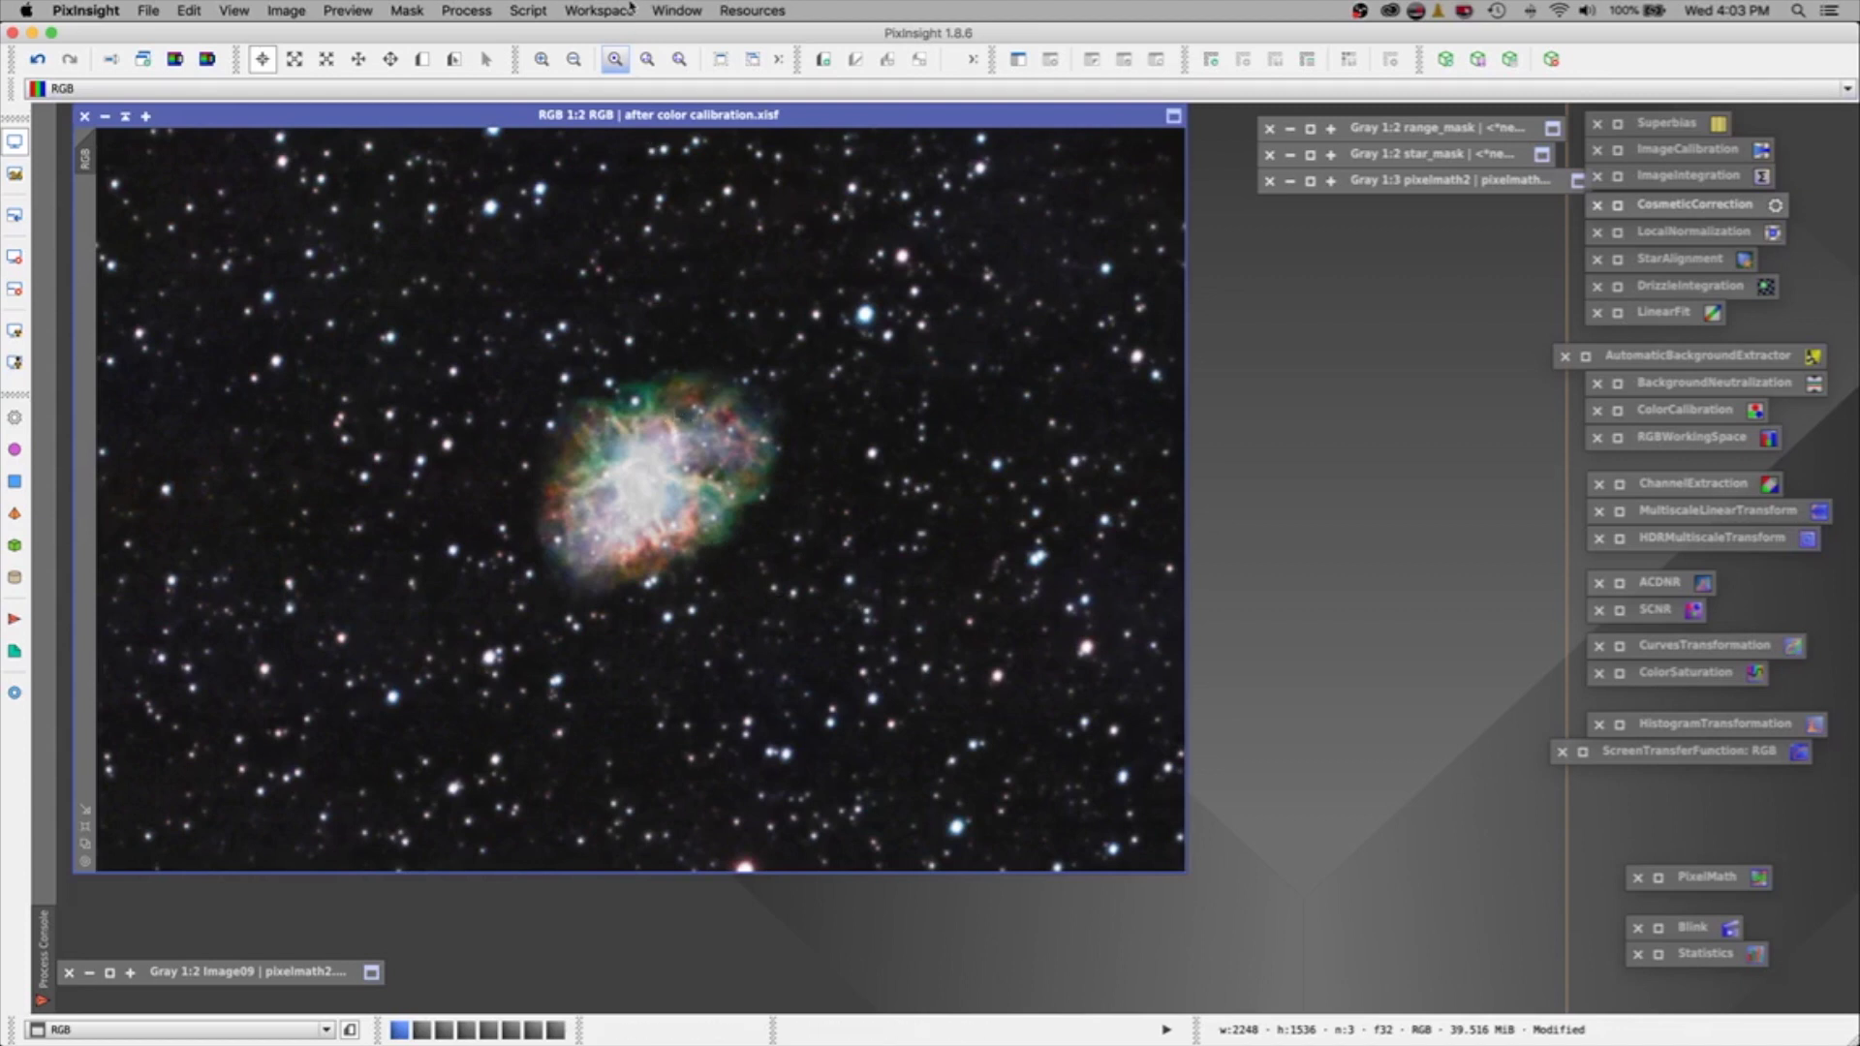
pyautogui.click(598, 10)
pyautogui.click(598, 11)
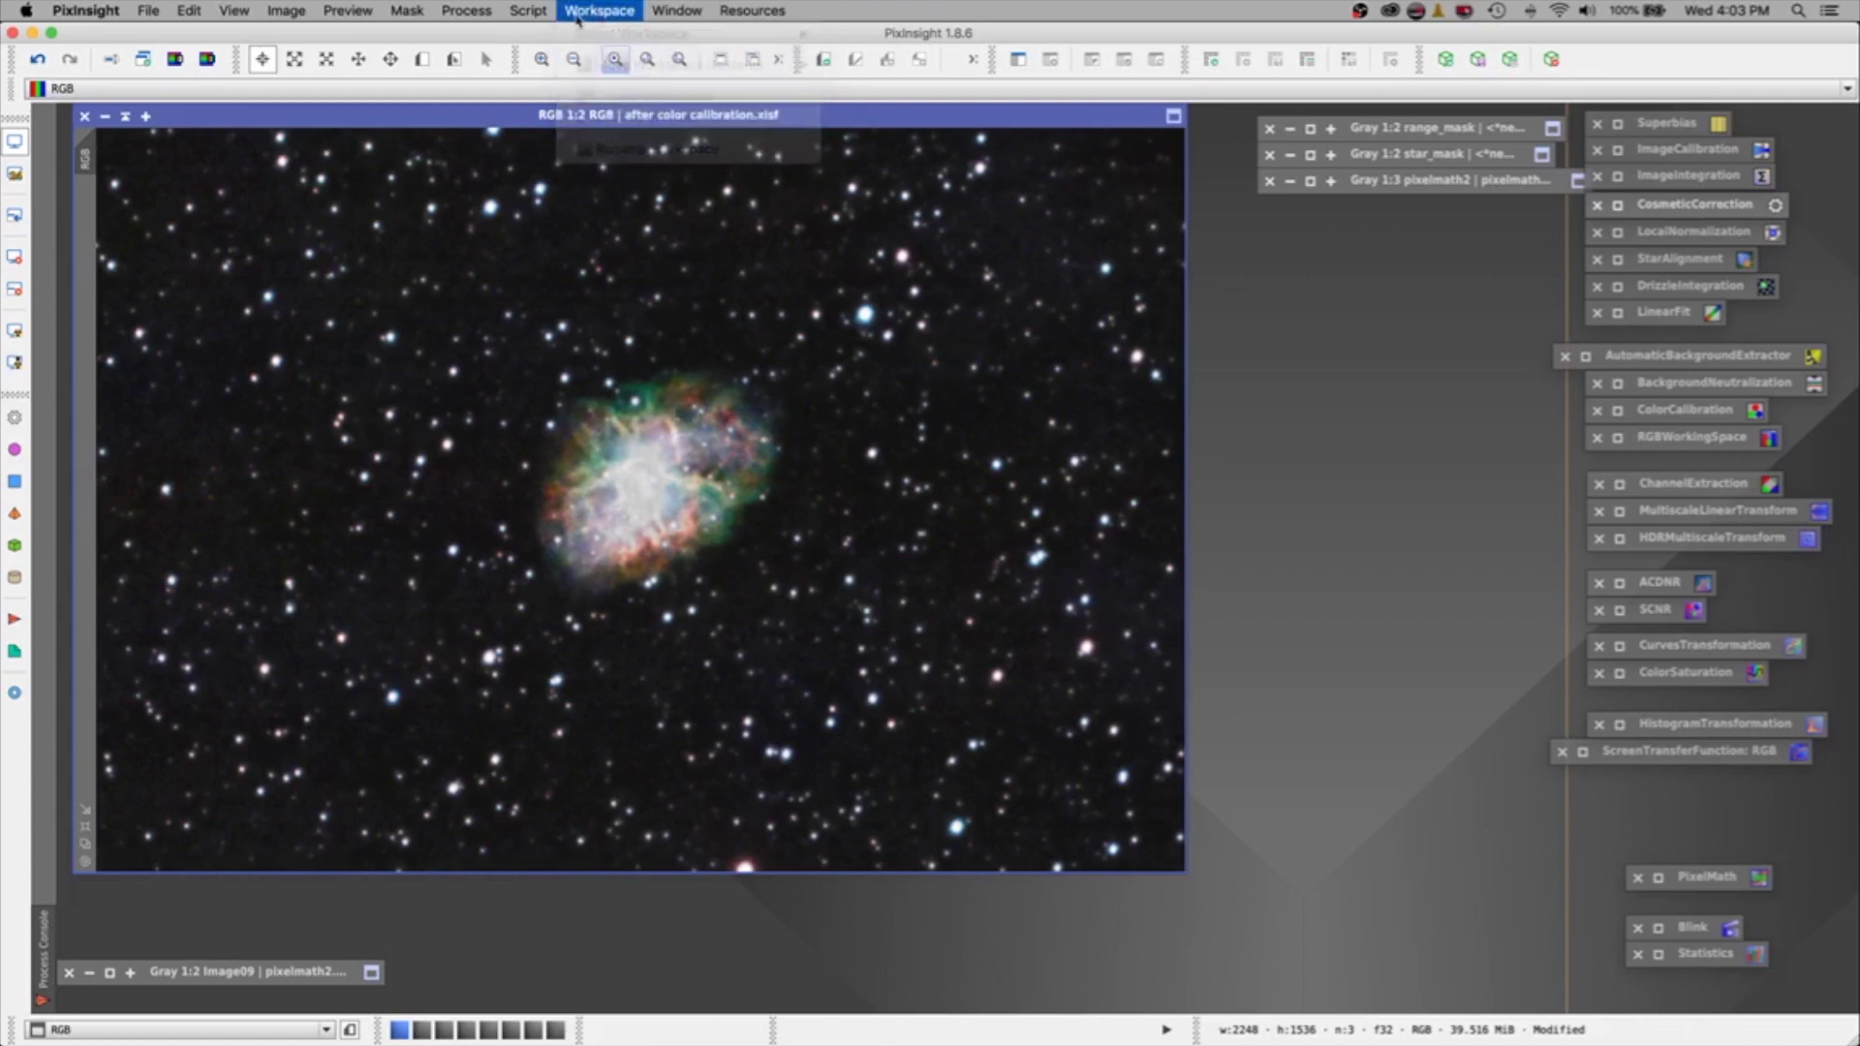
pyautogui.click(529, 11)
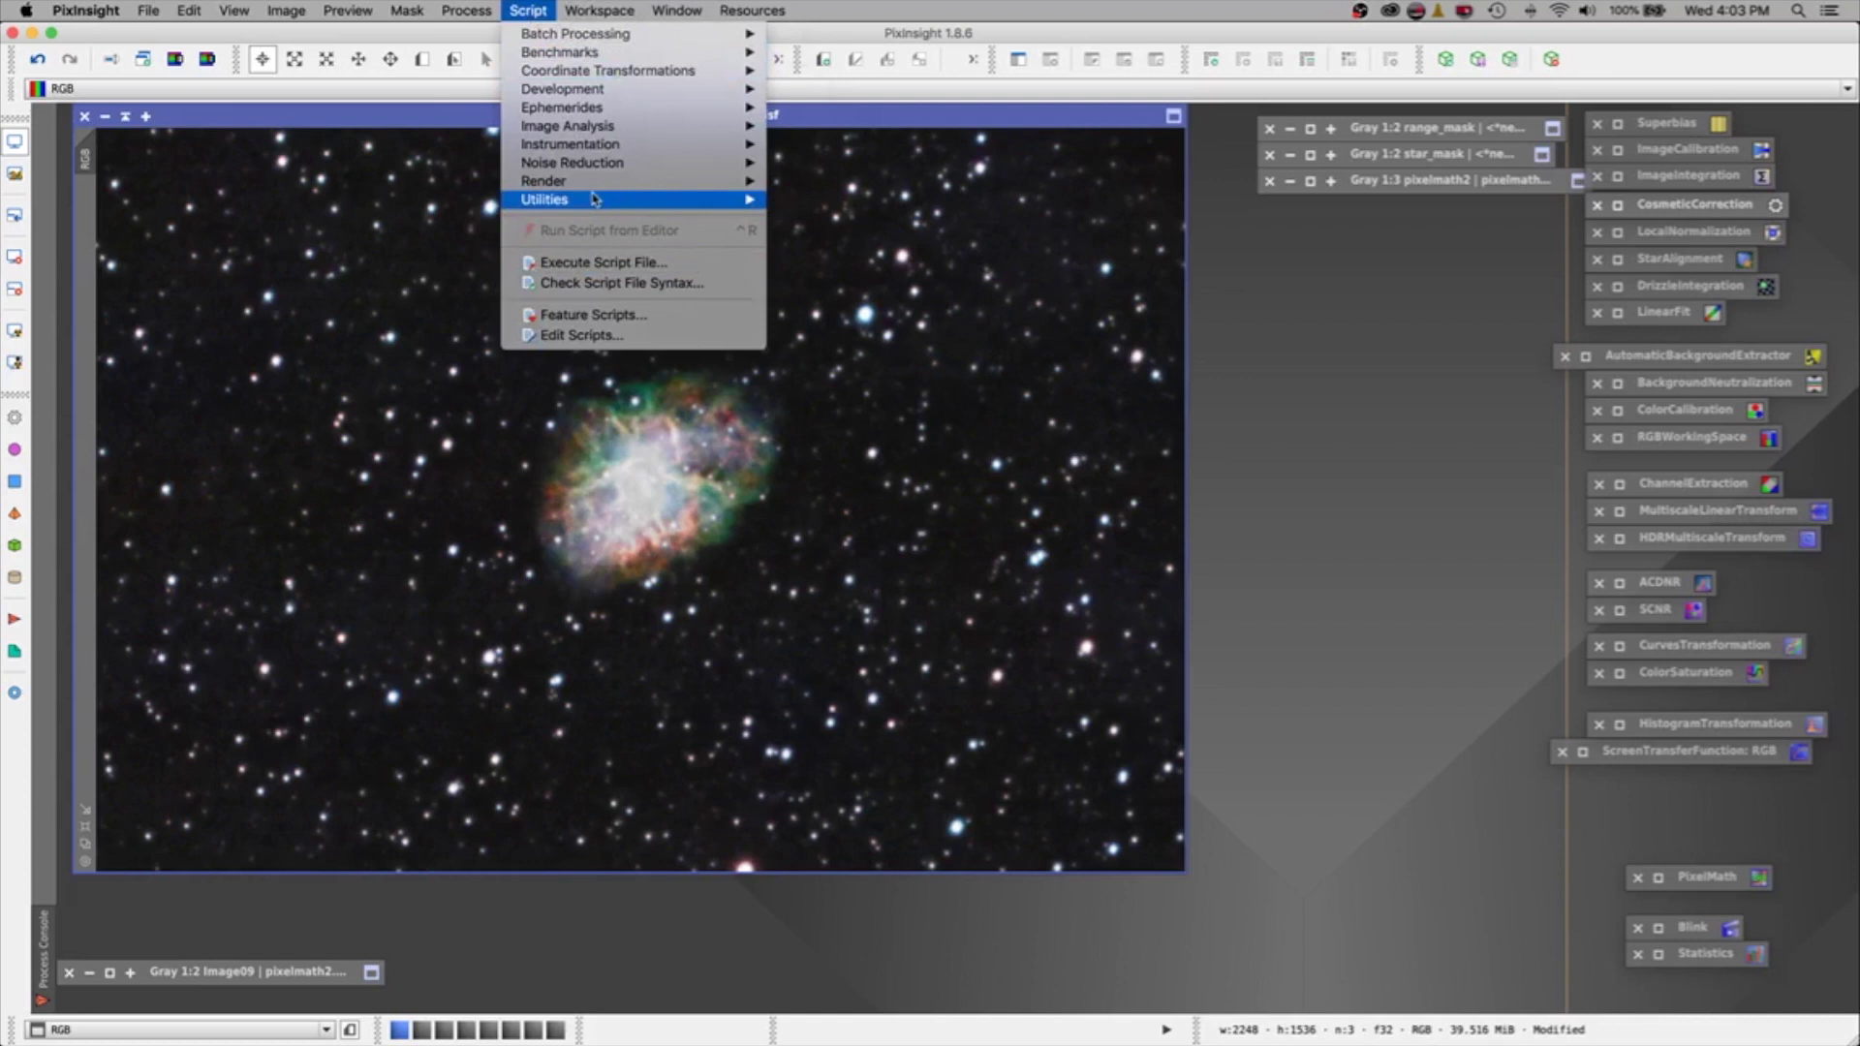
pyautogui.moveTo(593, 199)
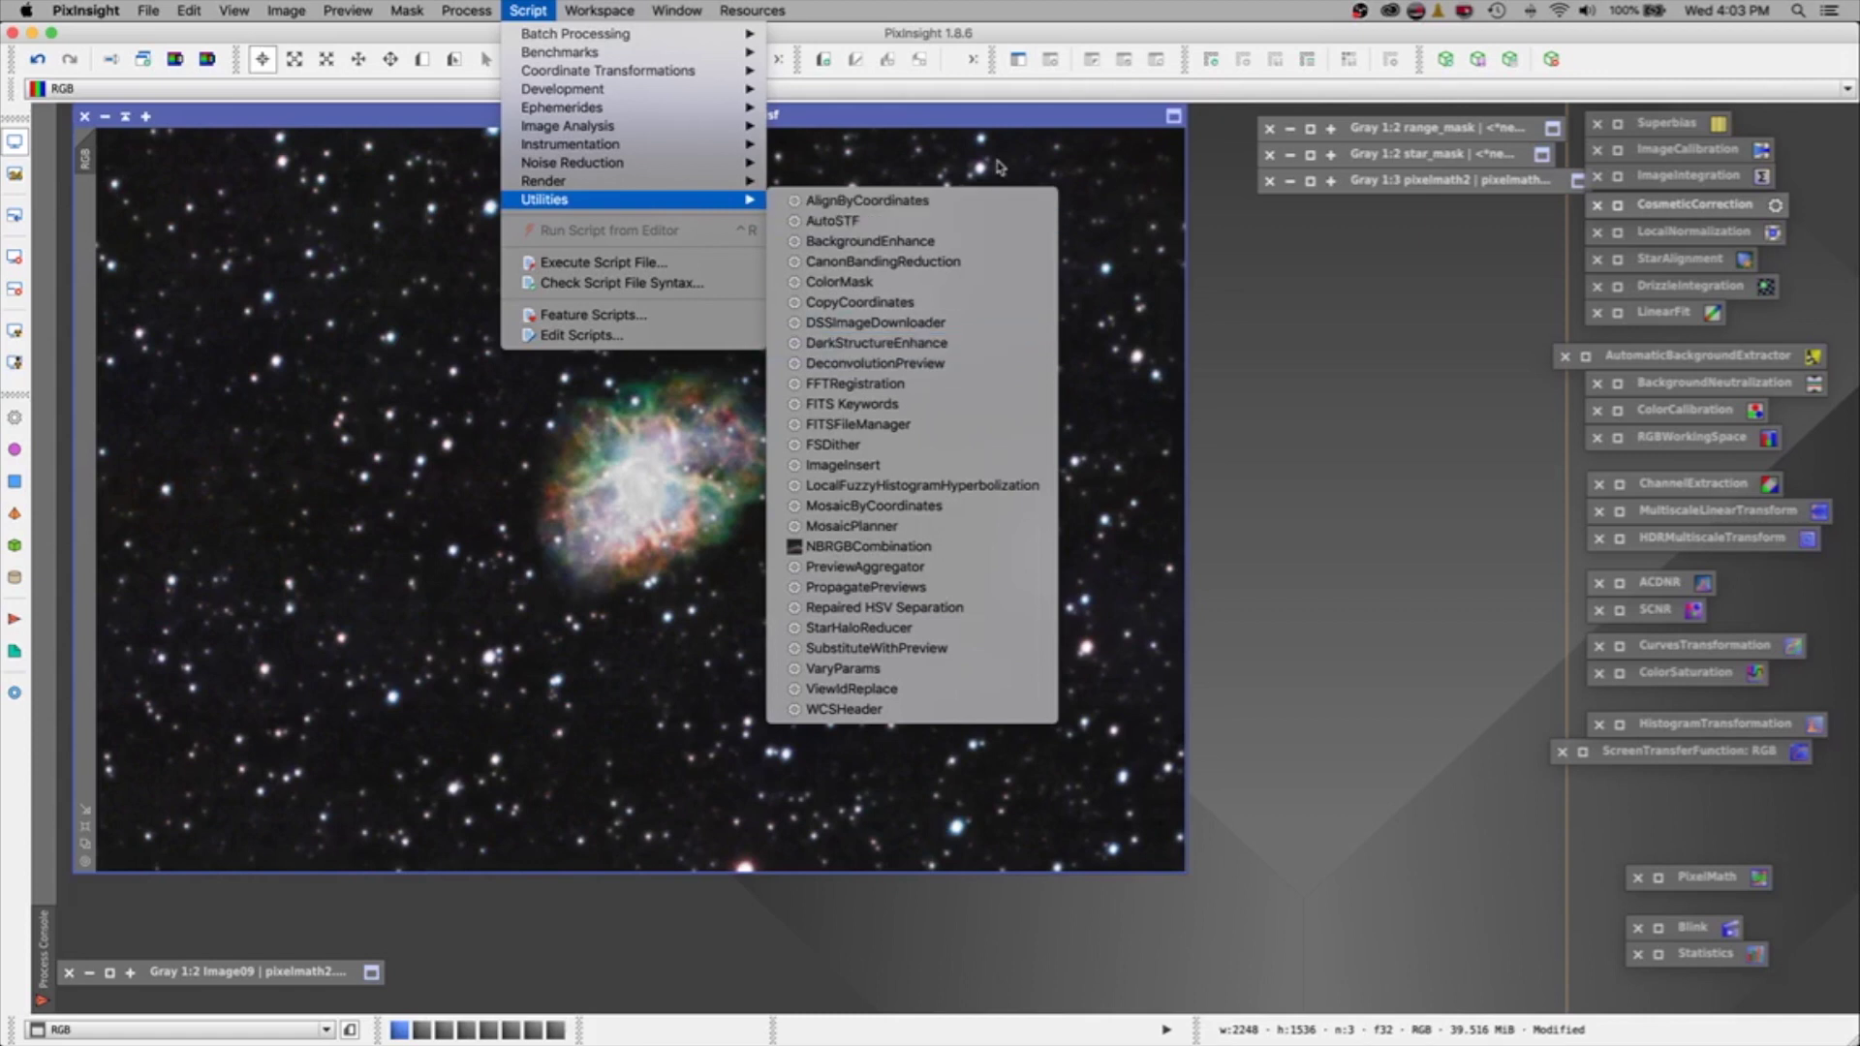
pyautogui.click(1039, 33)
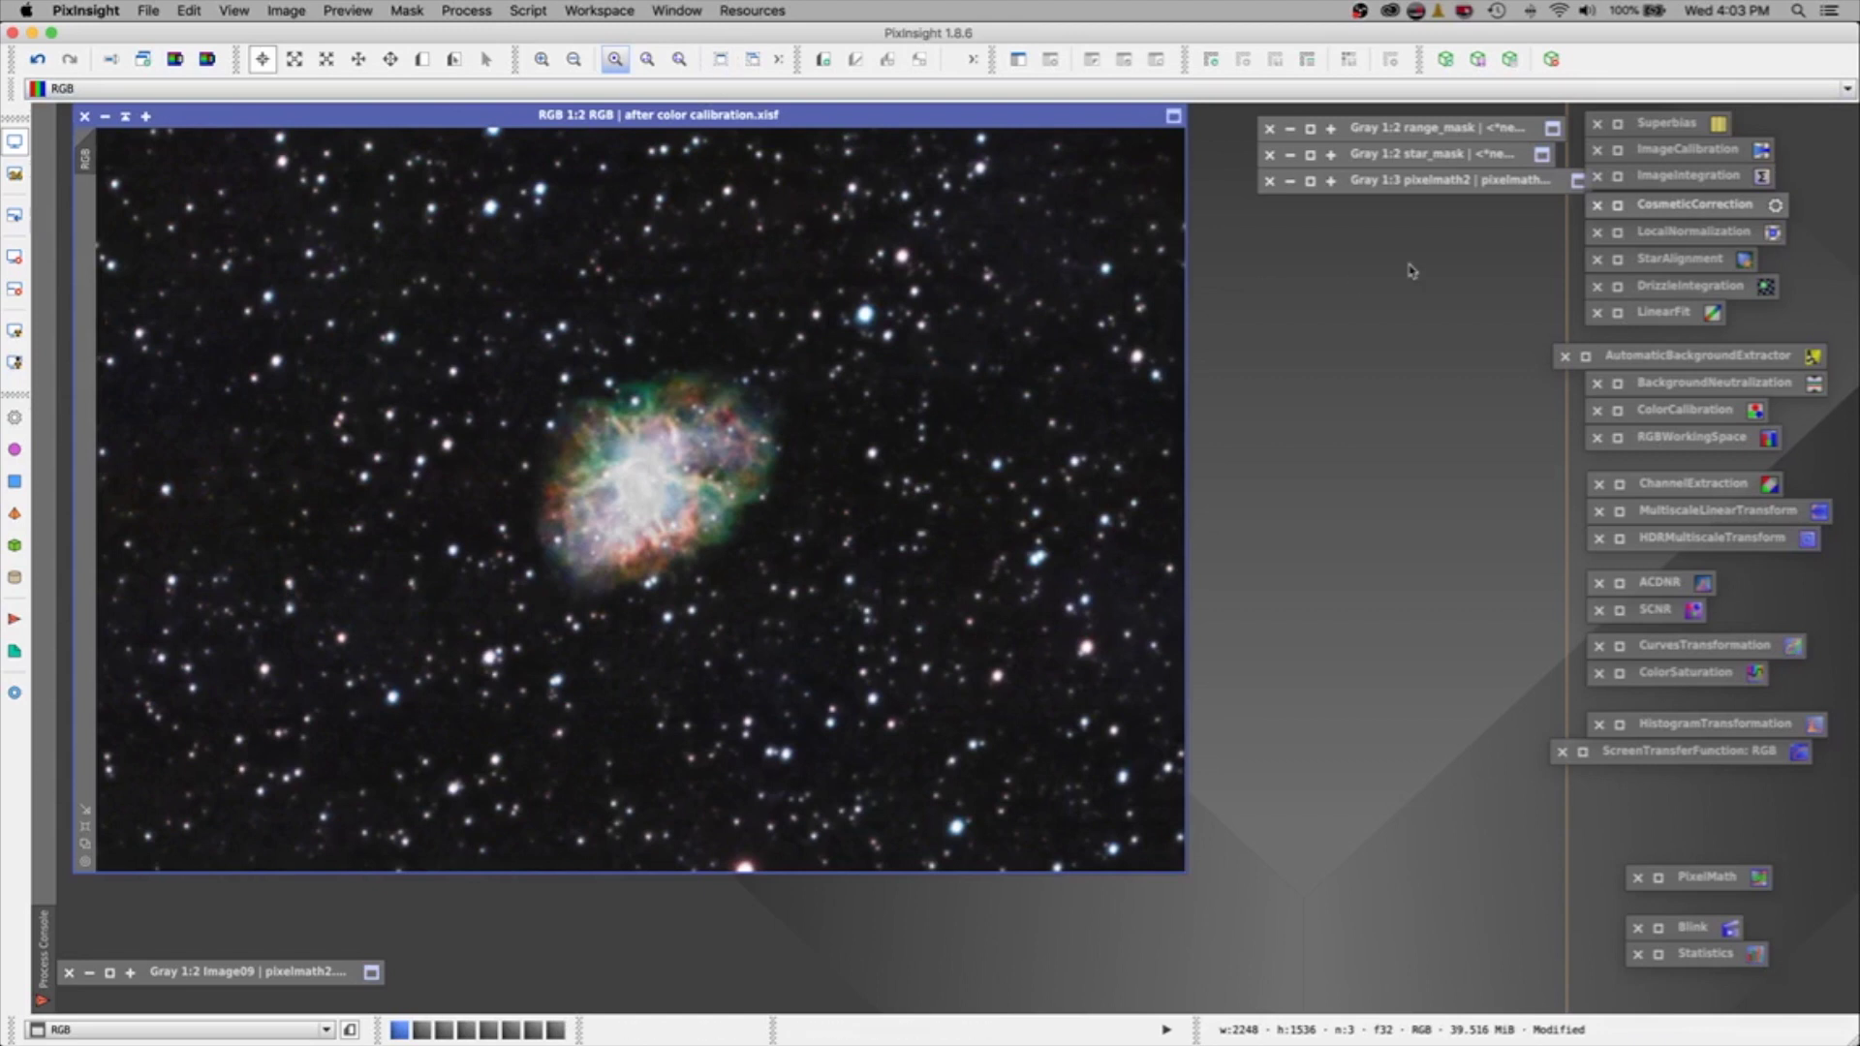
# Apply star_mask as a mask to the RGB image, minimize the mask image and hide the red mask overlay.
pyautogui.click(1310, 155)
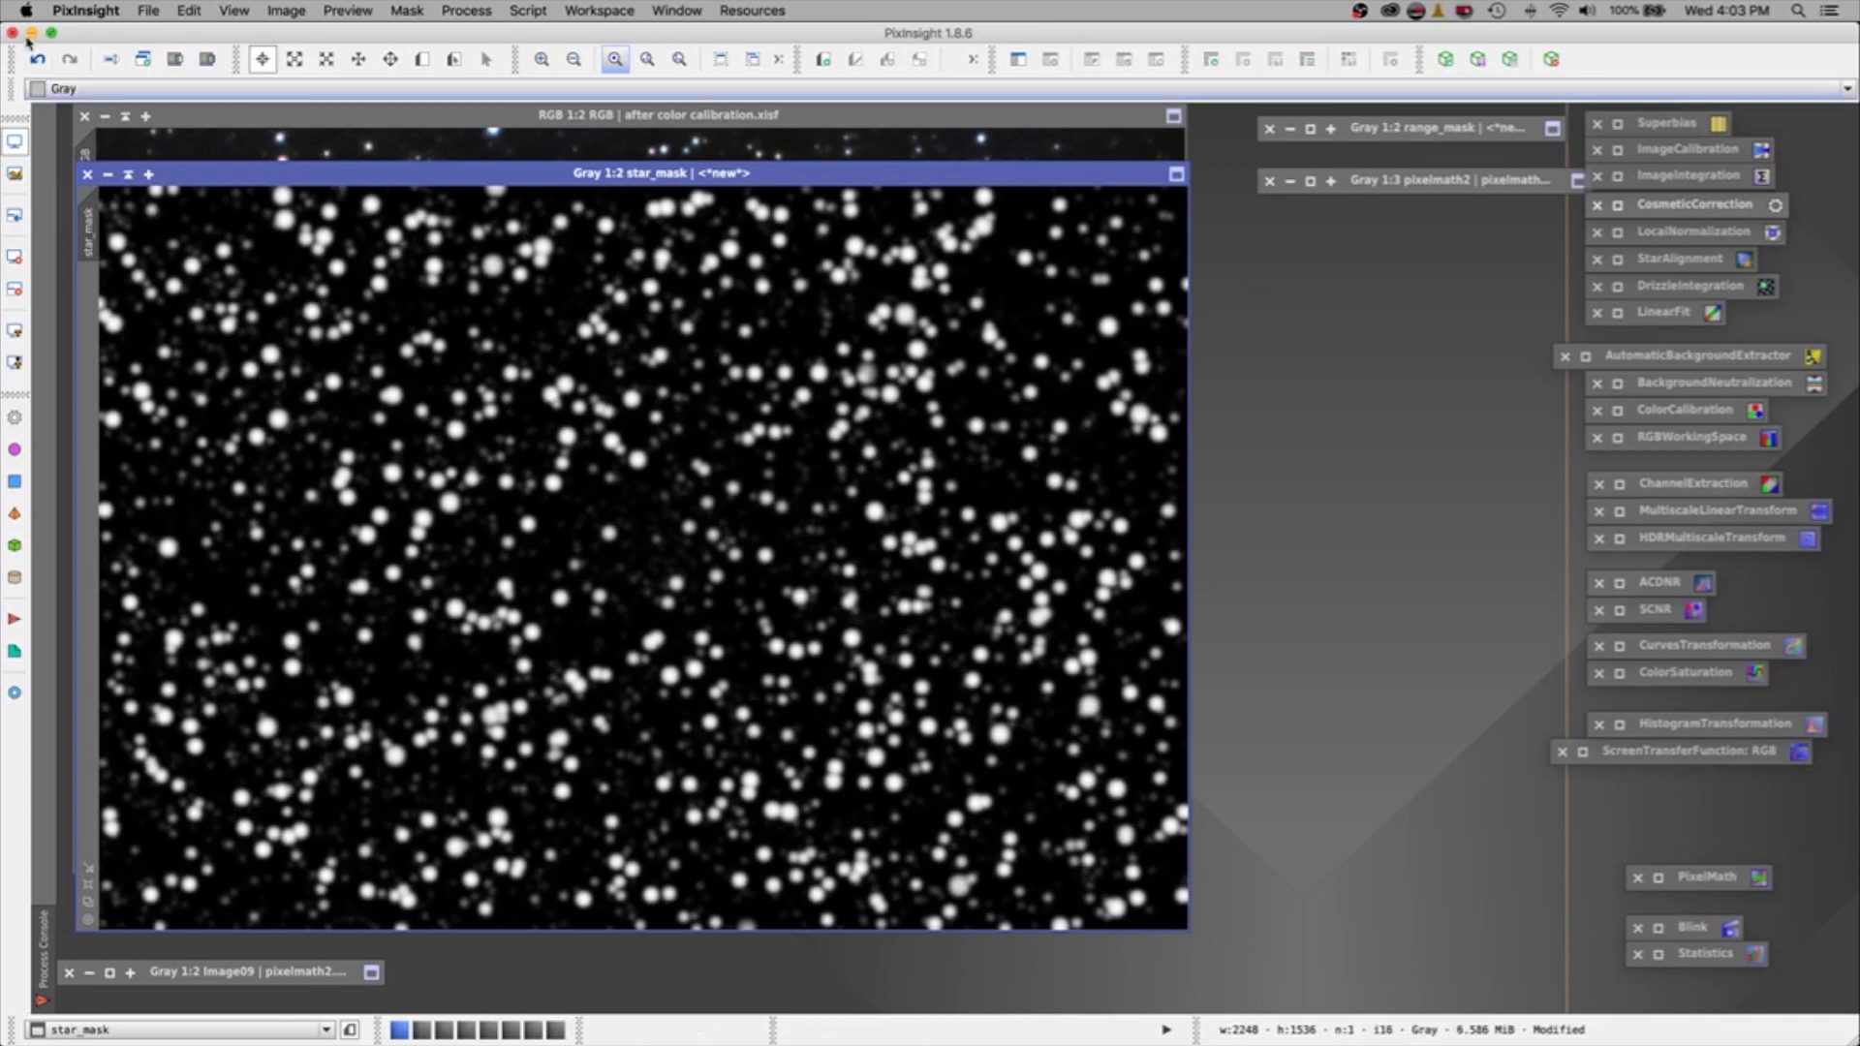
pyautogui.moveTo(203, 177); pyautogui.dragTo(962, 226)
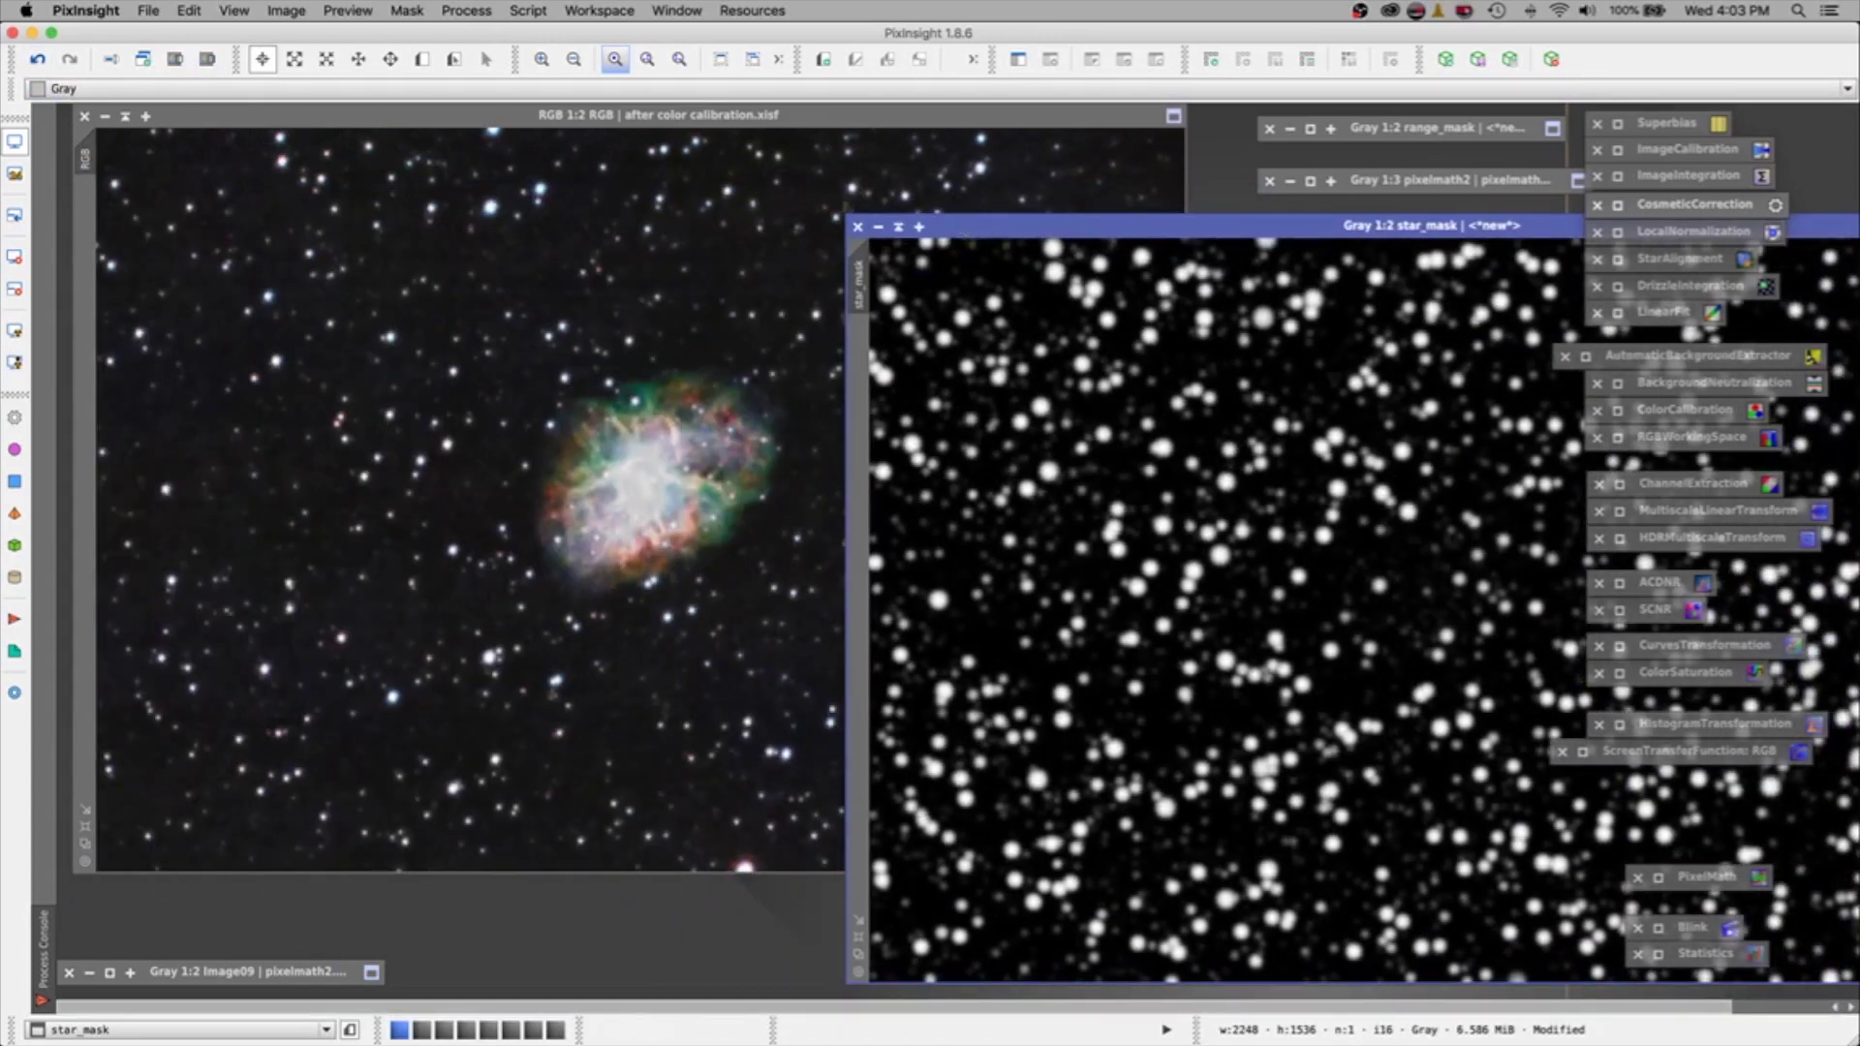
pyautogui.moveTo(860, 291); pyautogui.dragTo(85, 236)
pyautogui.click(879, 227)
pyautogui.click(567, 116)
pyautogui.press('super+k')
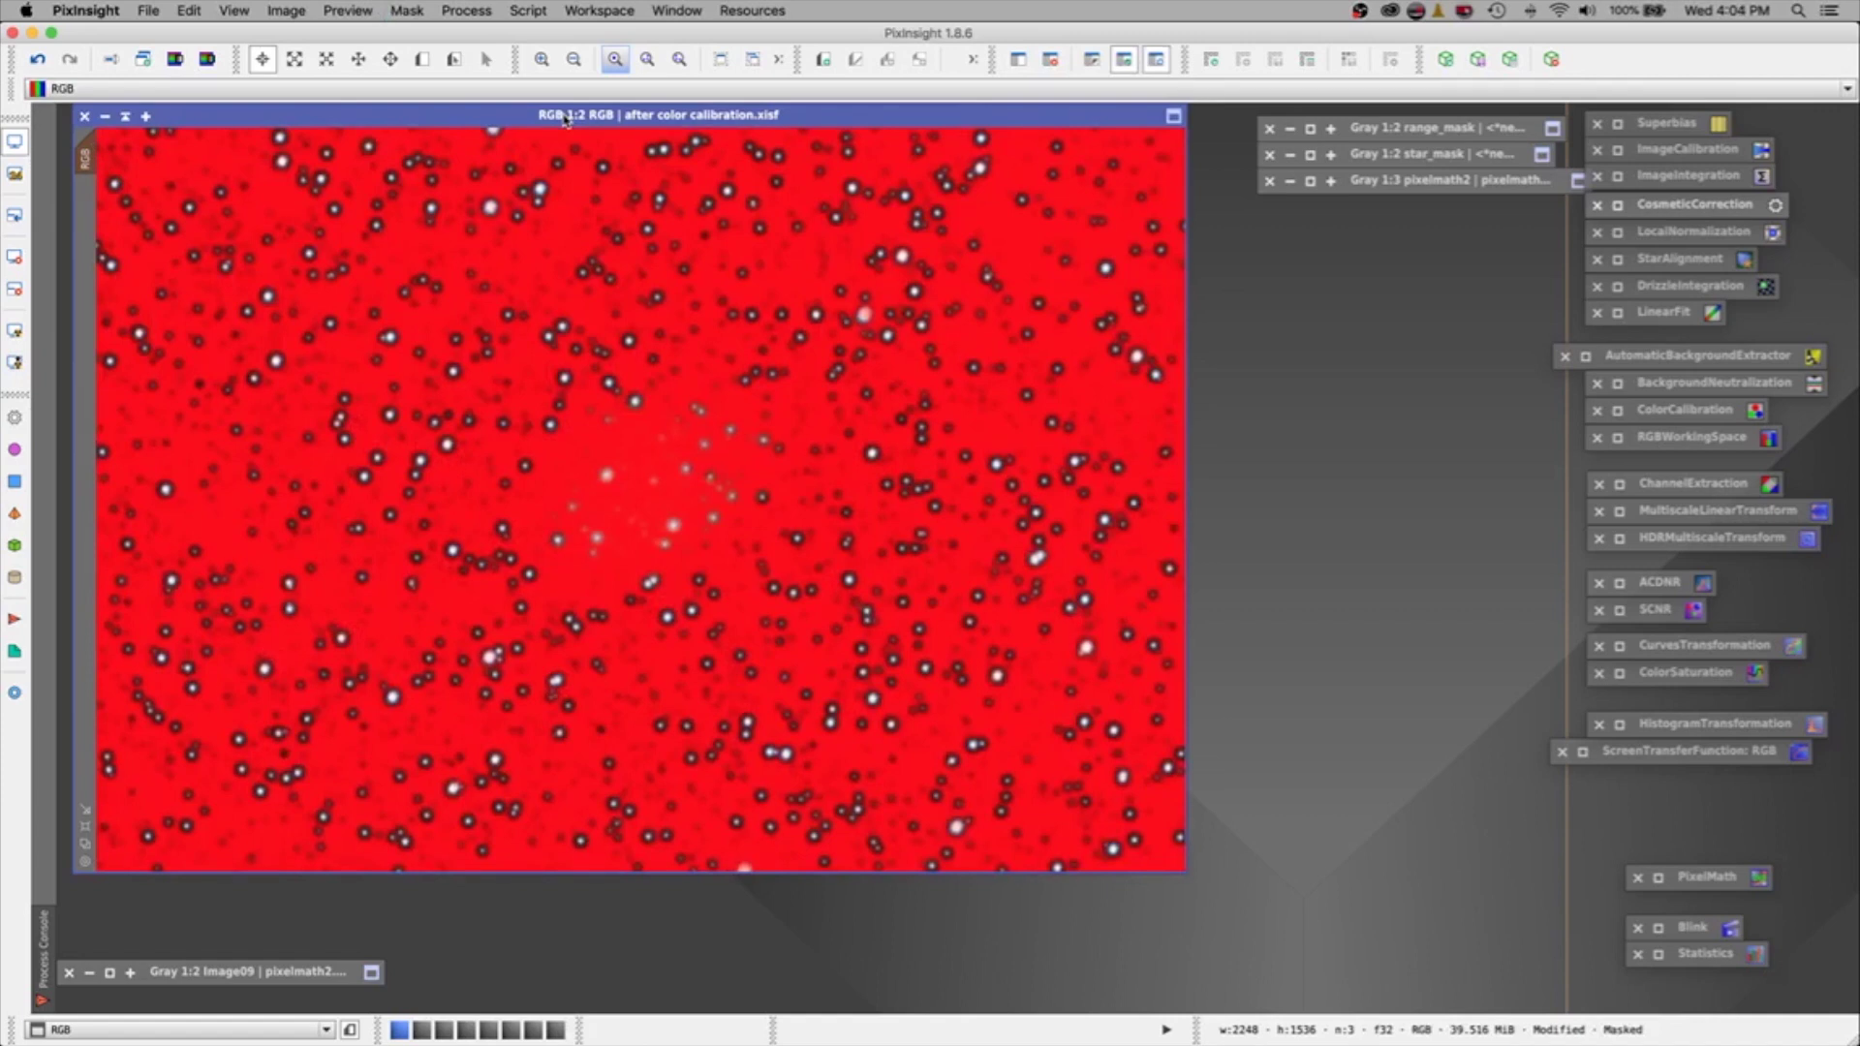
pyautogui.press('super+k')
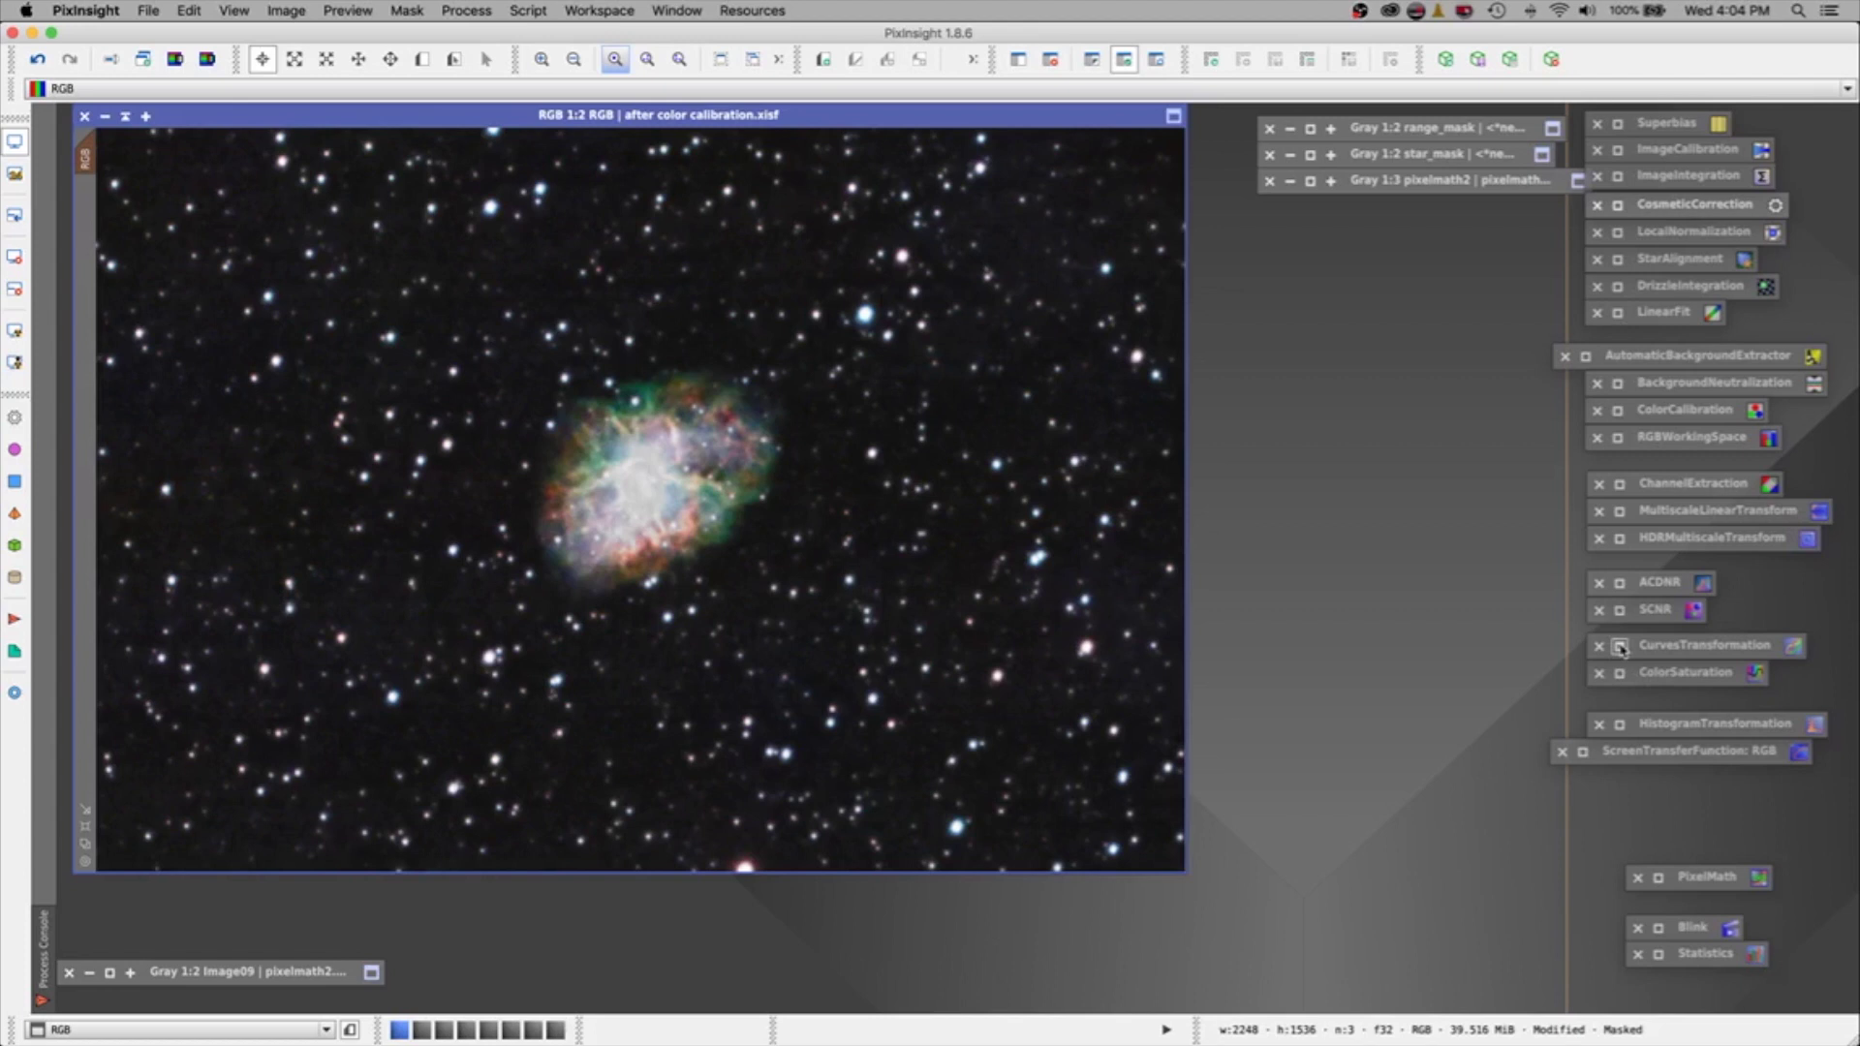
# Inspect the star colors around the nebula at 1:1 and 2:1 magnification, including the bright blue star.
pyautogui.click(542, 60)
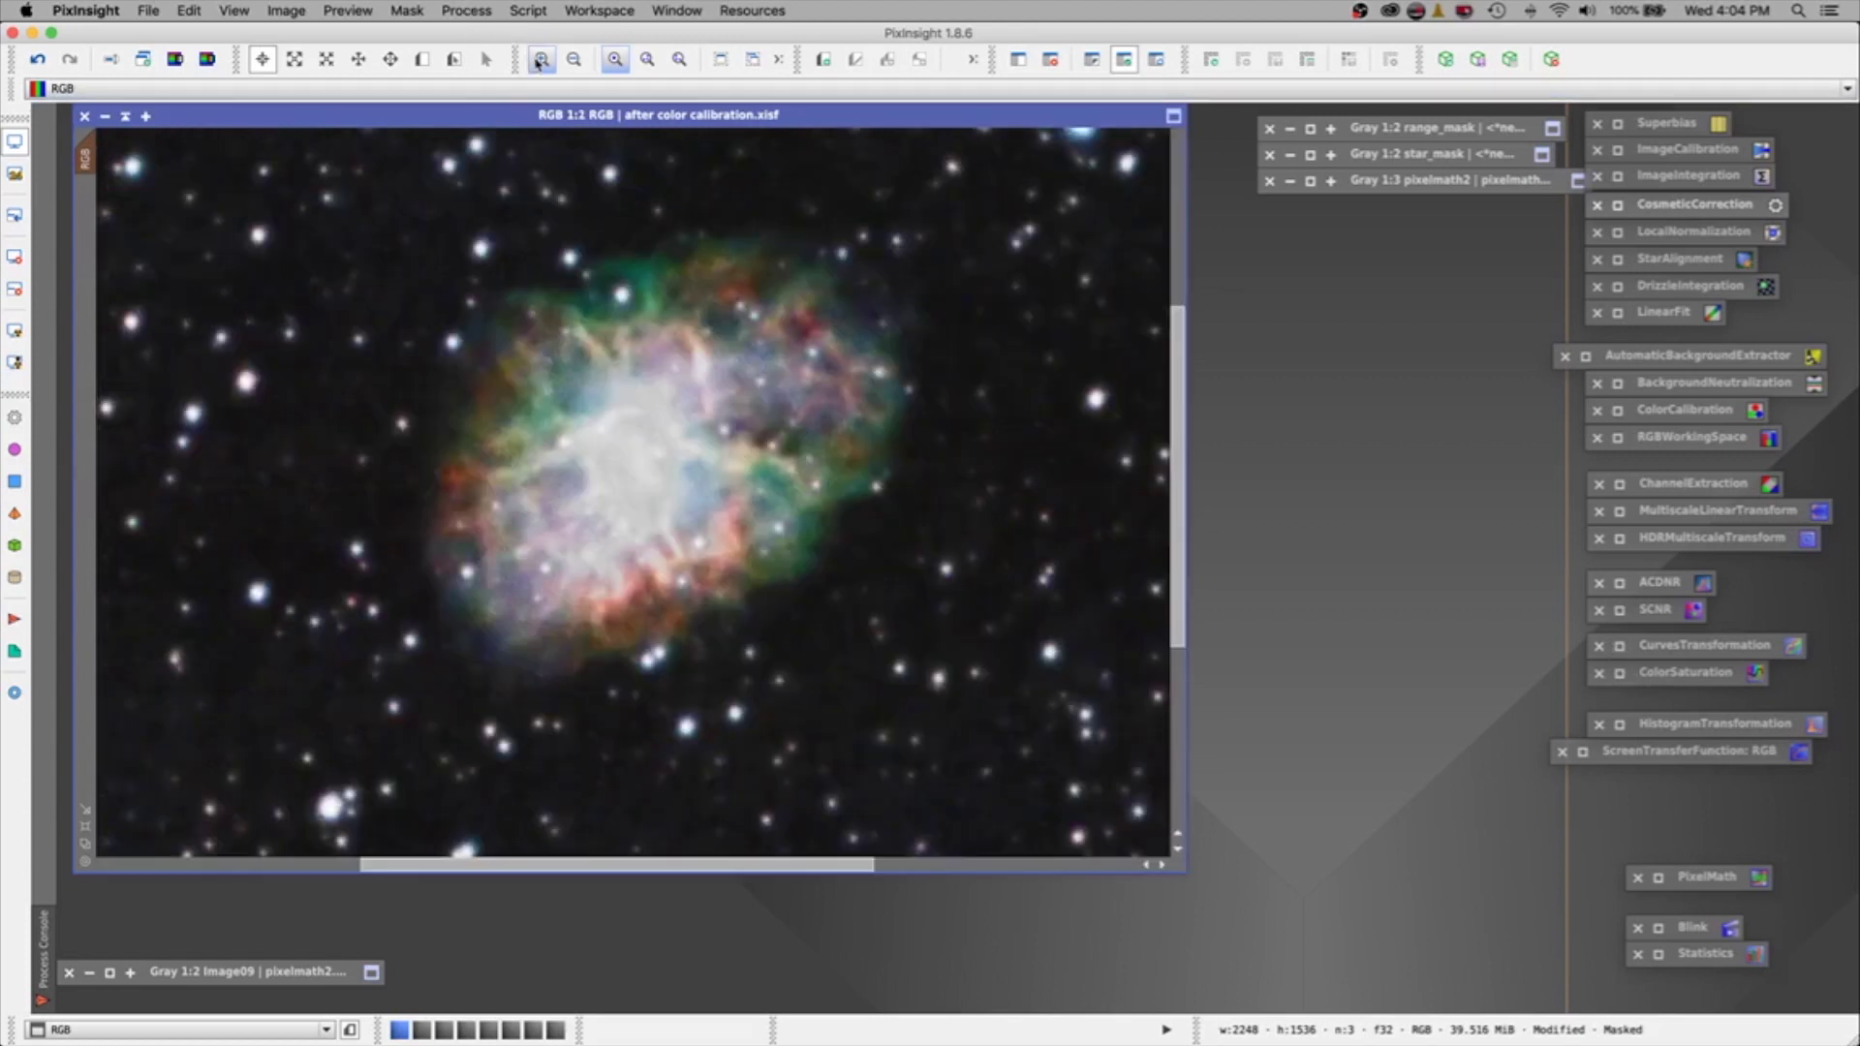
pyautogui.moveTo(1175, 428); pyautogui.dragTo(1175, 250)
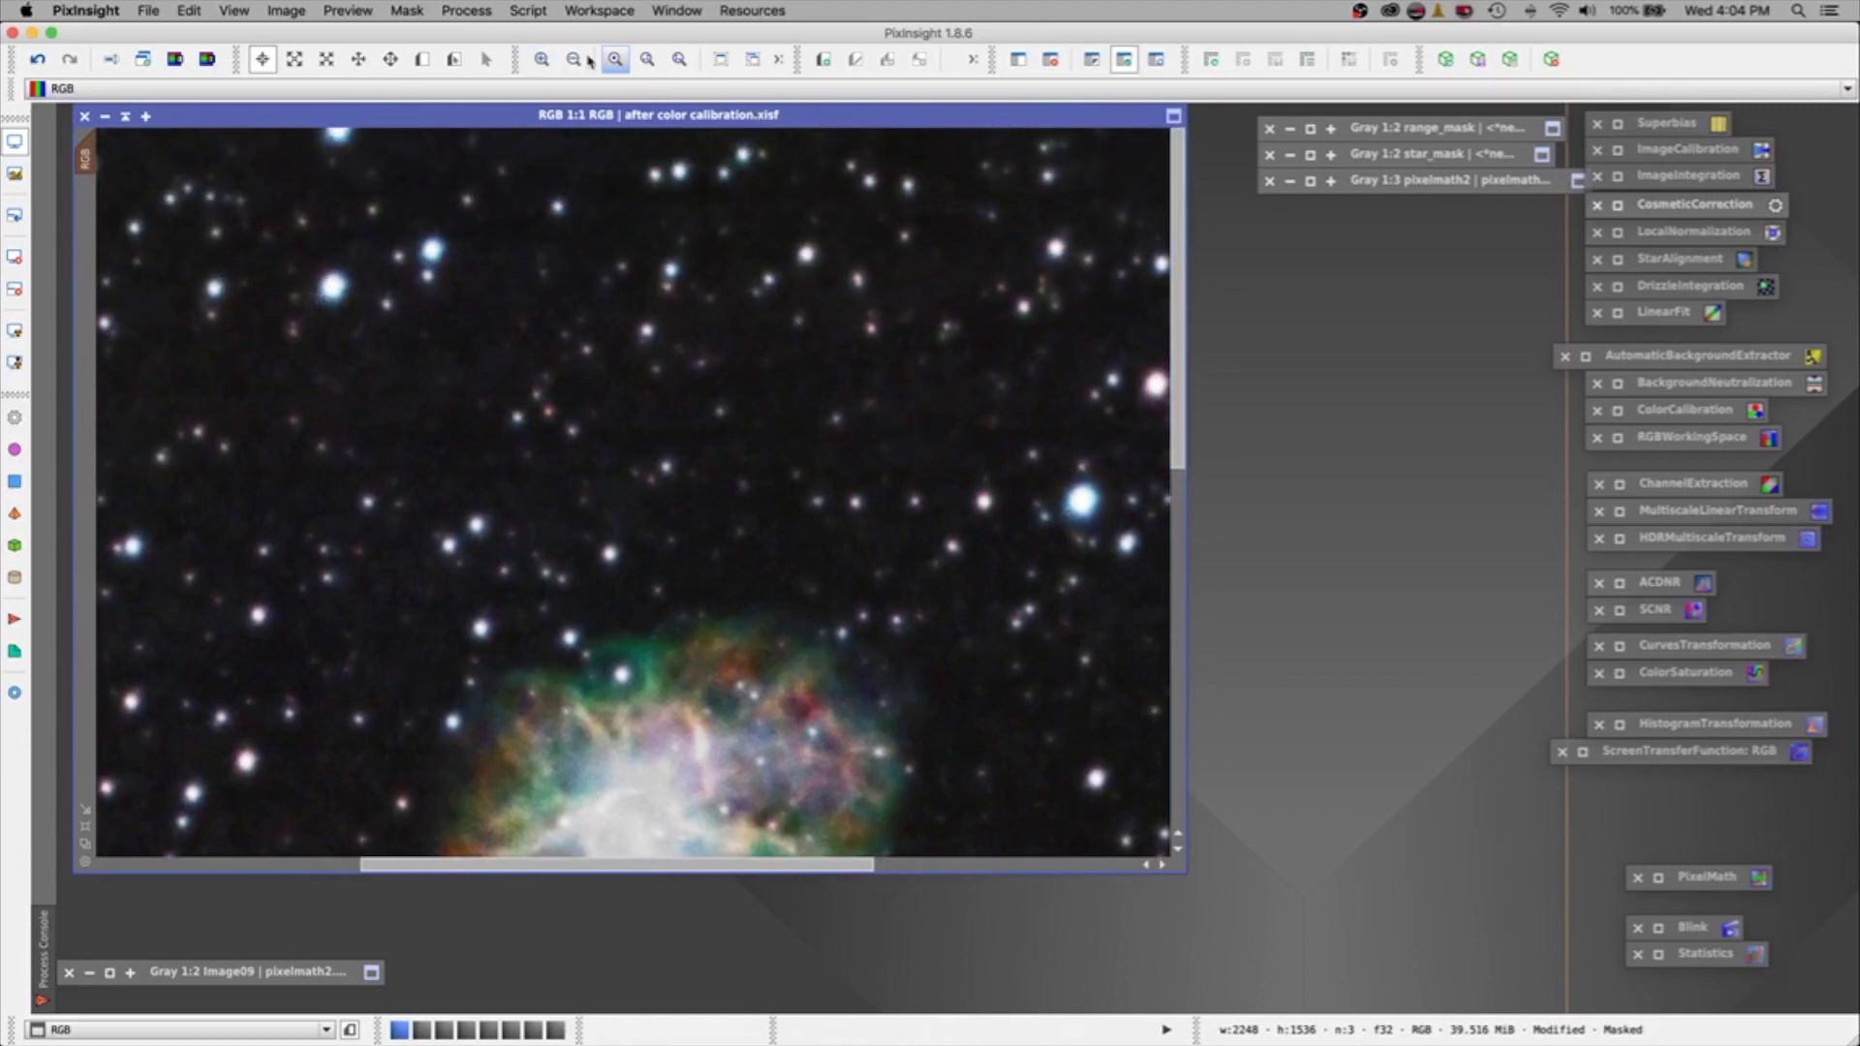
pyautogui.click(542, 61)
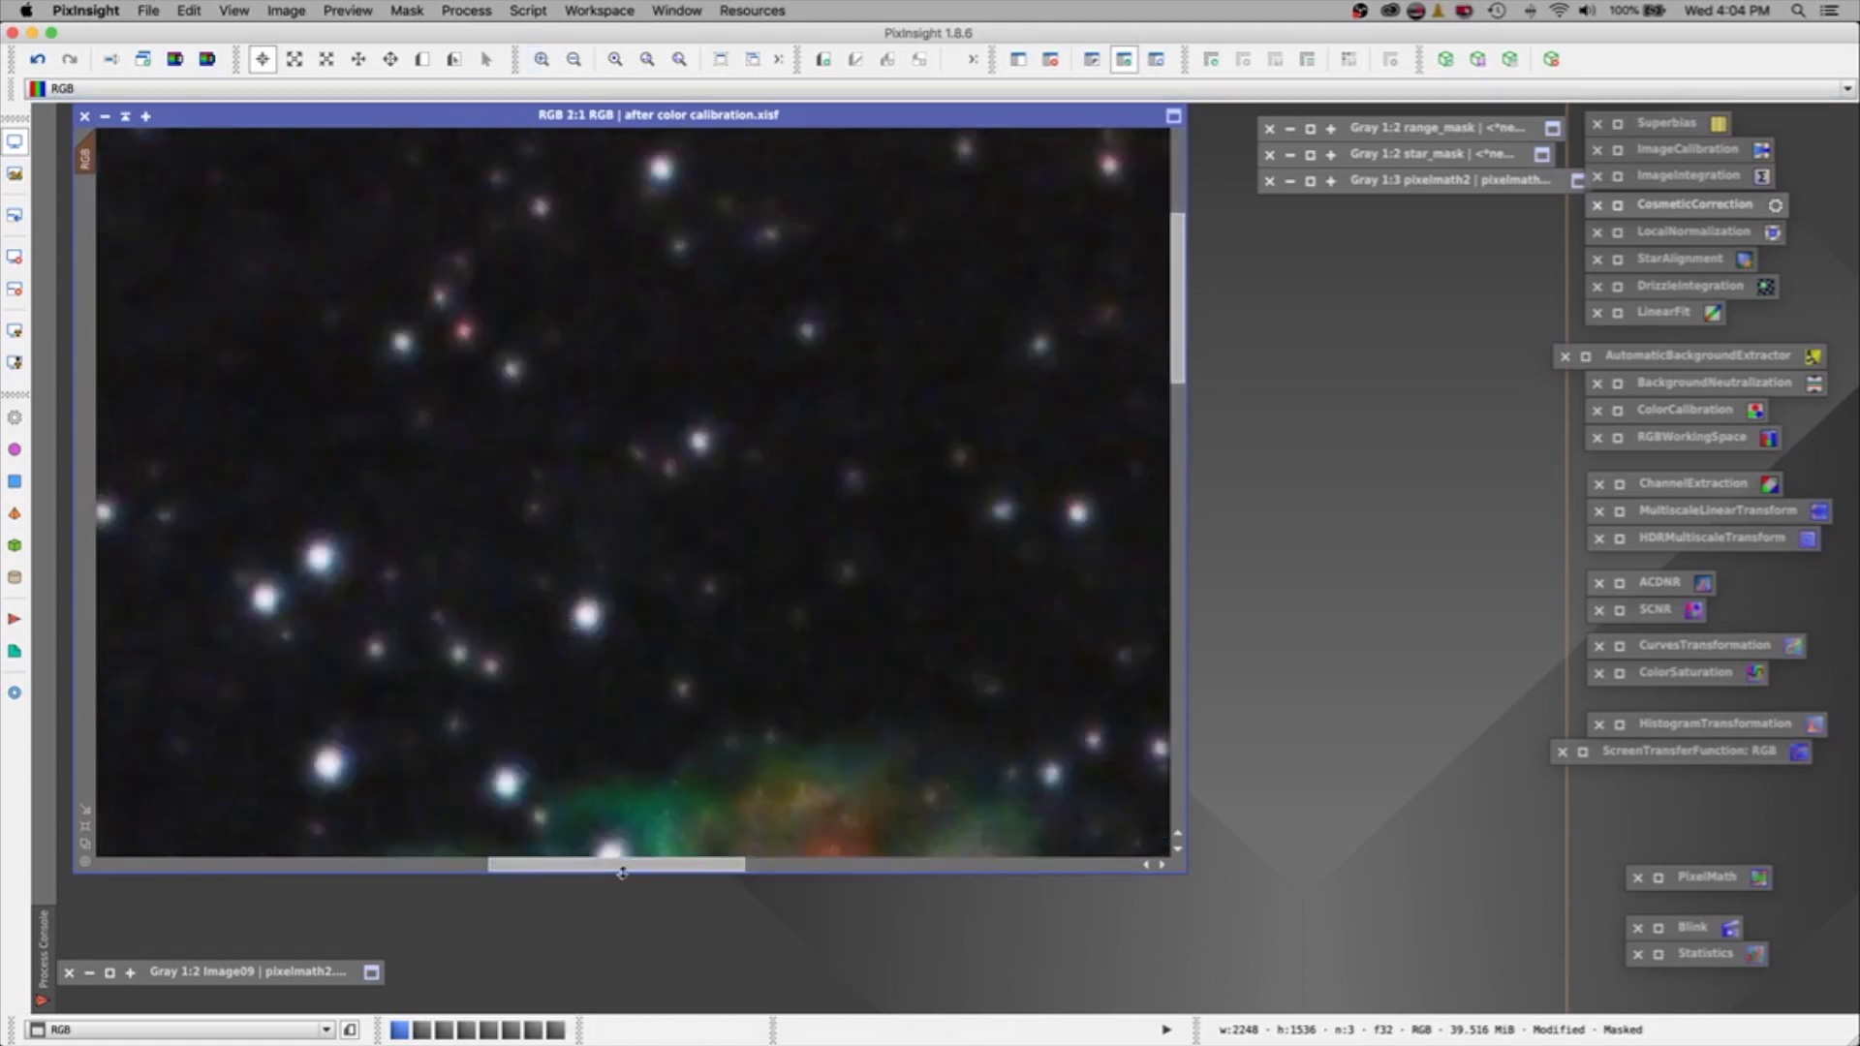
pyautogui.moveTo(630, 869); pyautogui.dragTo(774, 870)
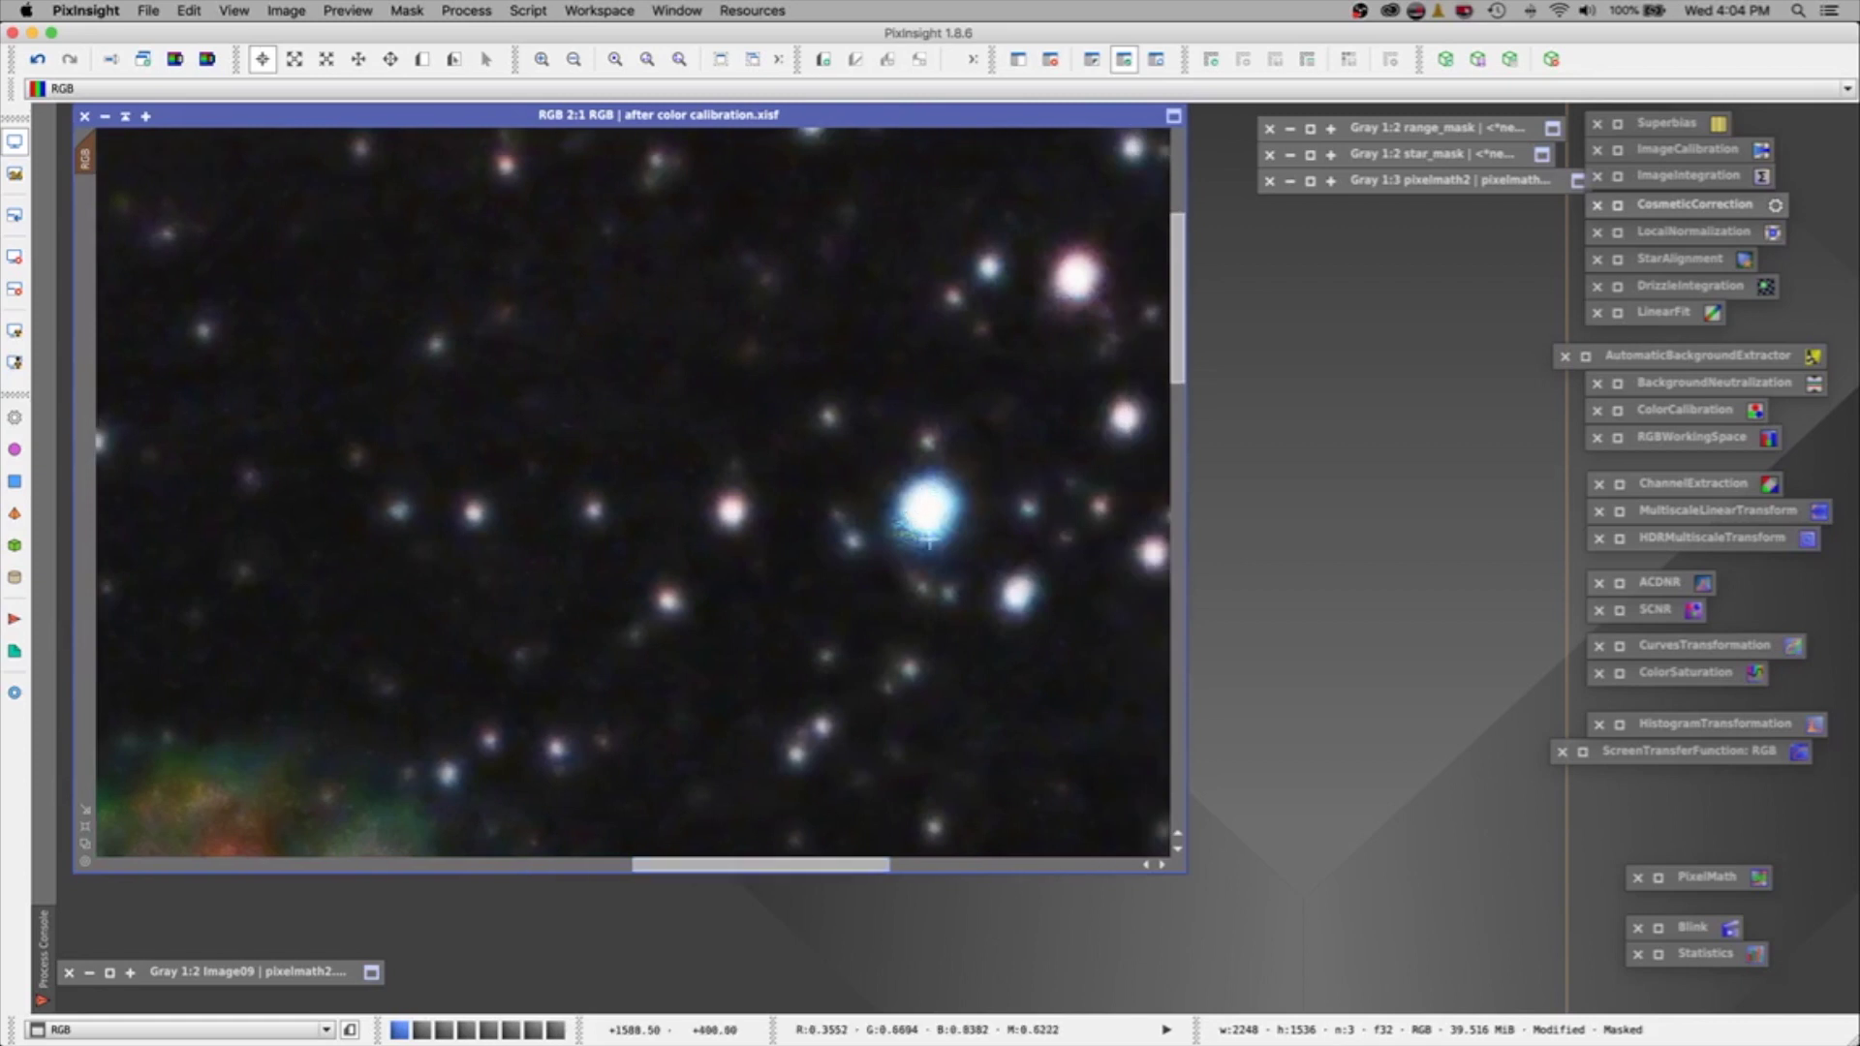
pyautogui.click(574, 59)
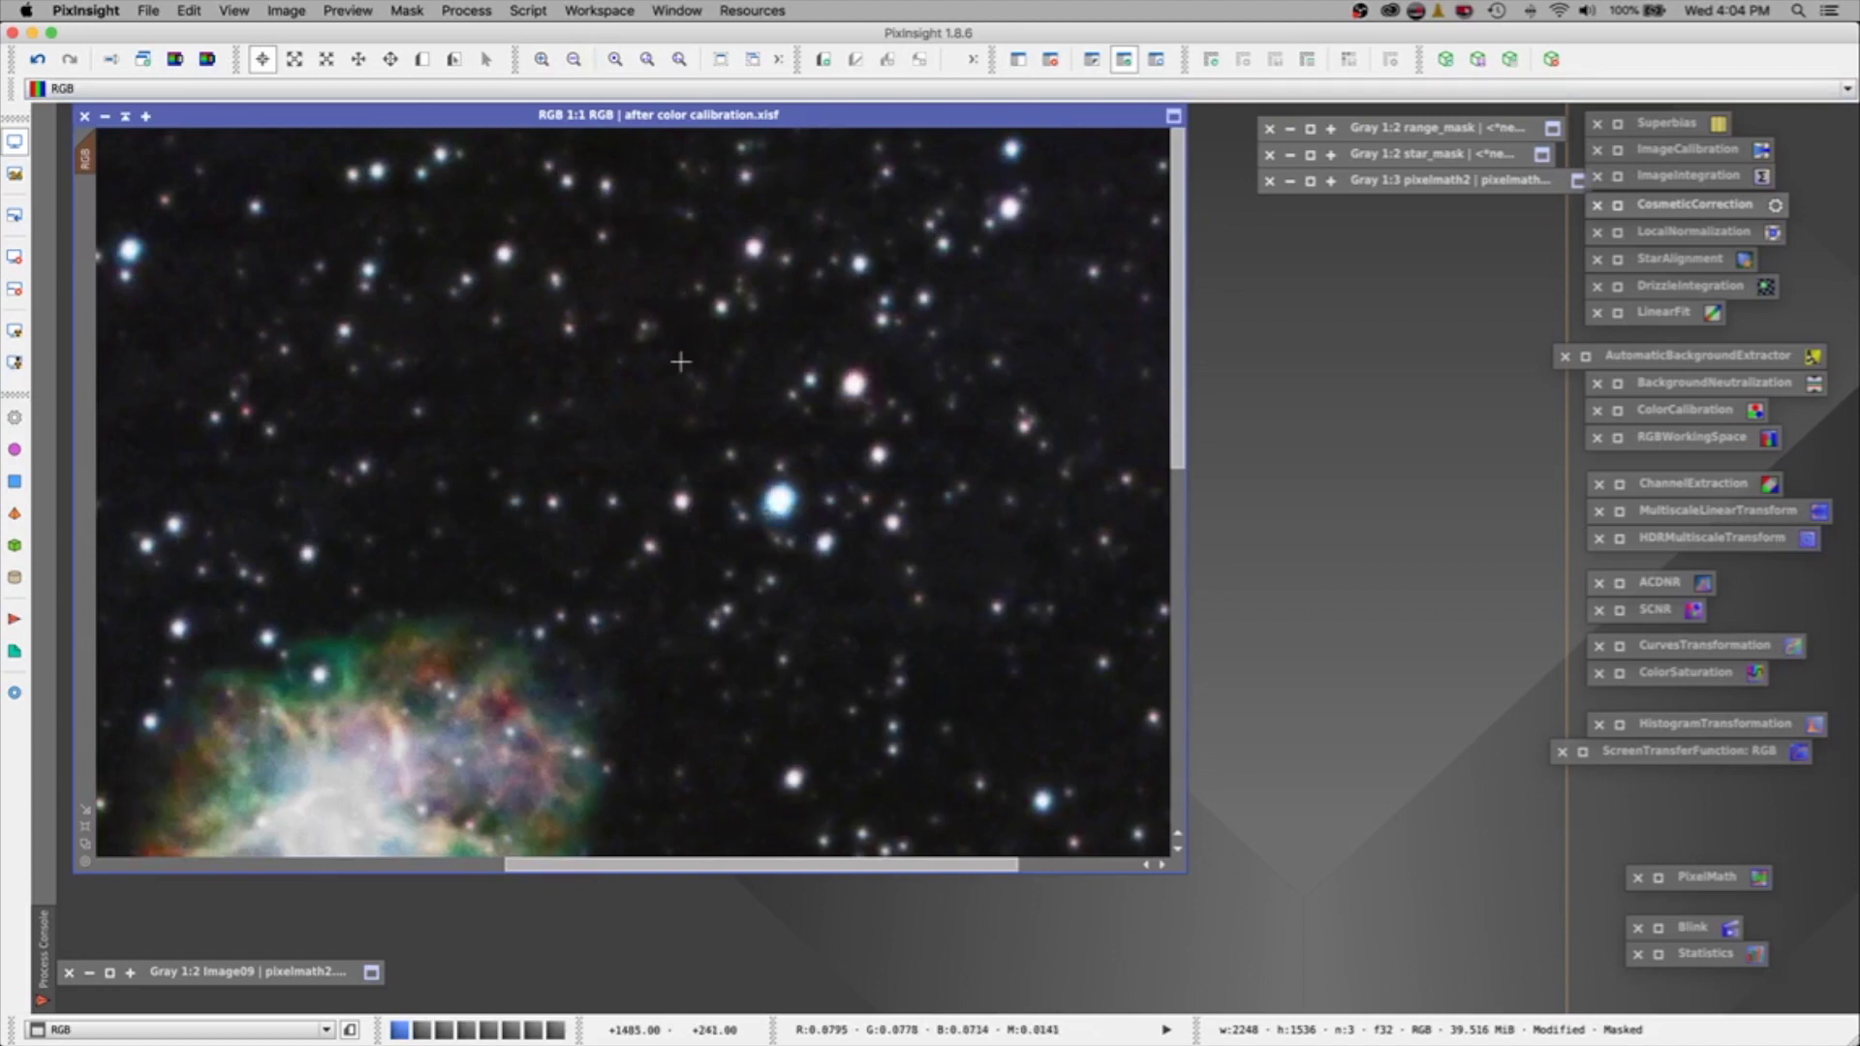
pyautogui.click(575, 59)
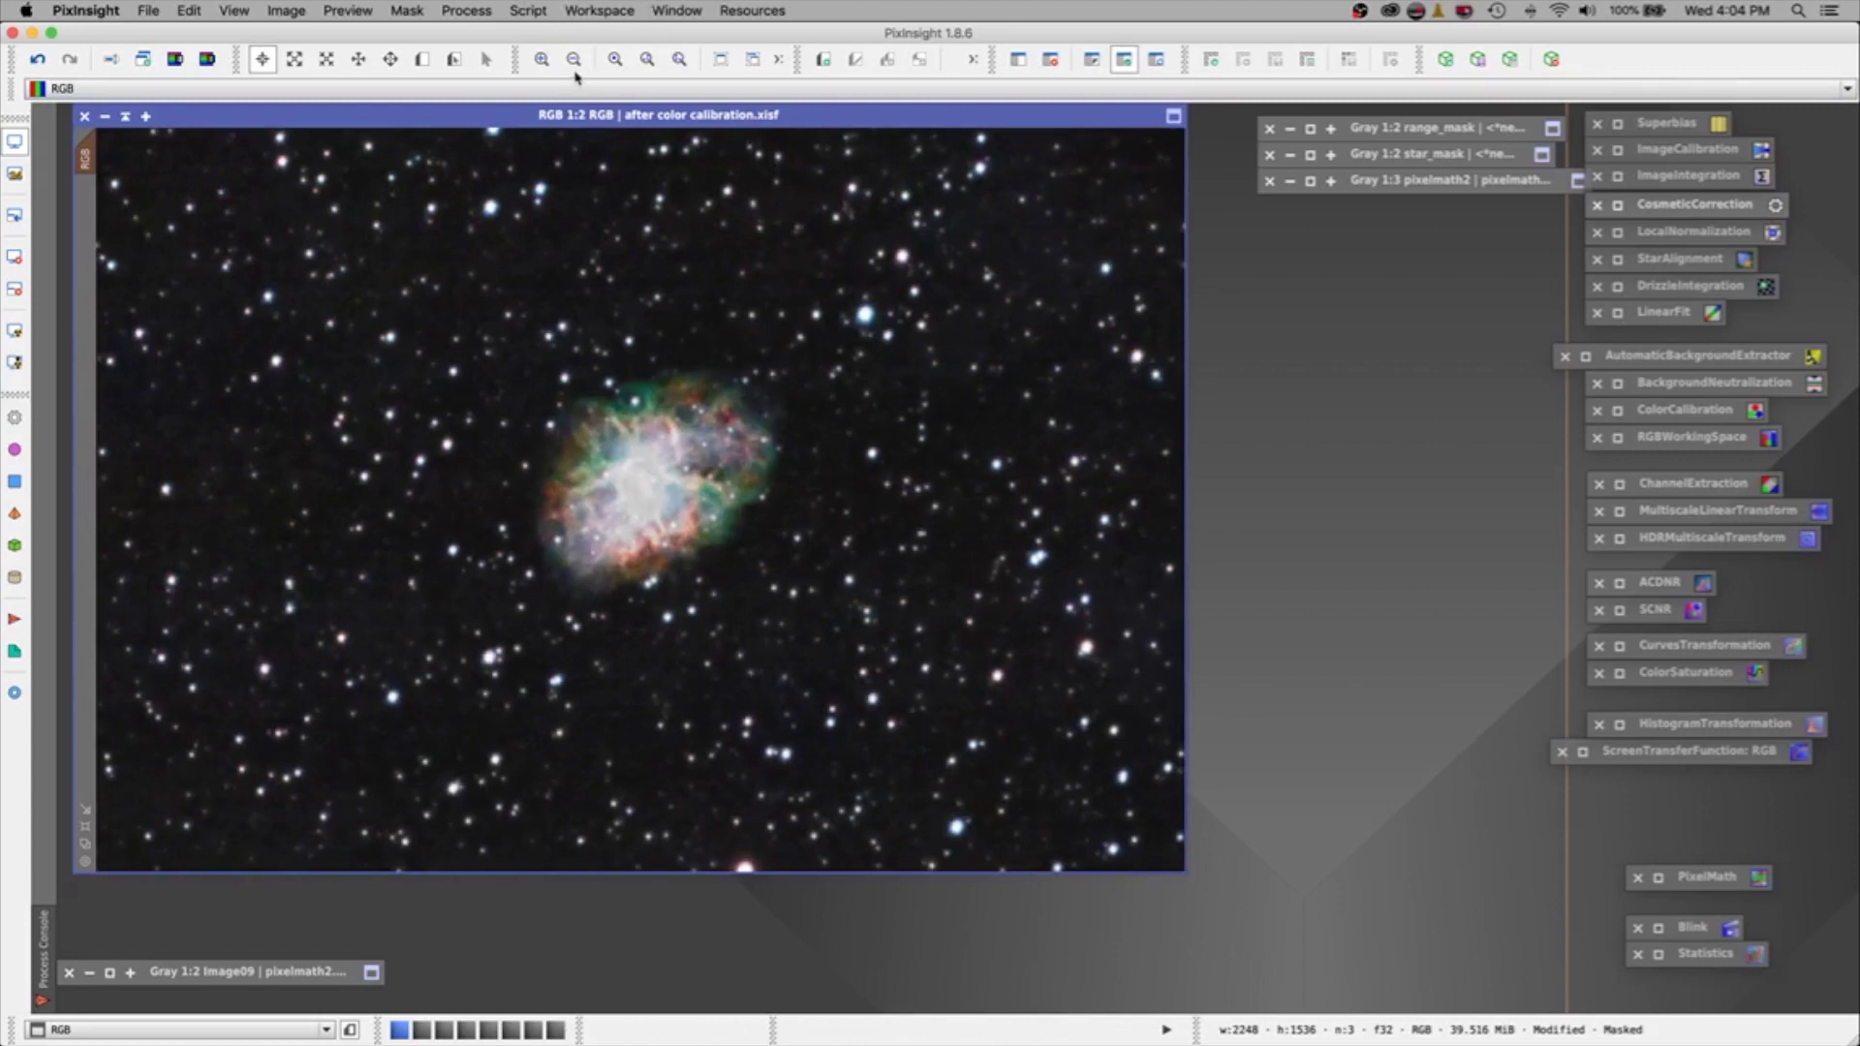
pyautogui.click(542, 59)
pyautogui.moveTo(1176, 358); pyautogui.dragTo(1184, 181)
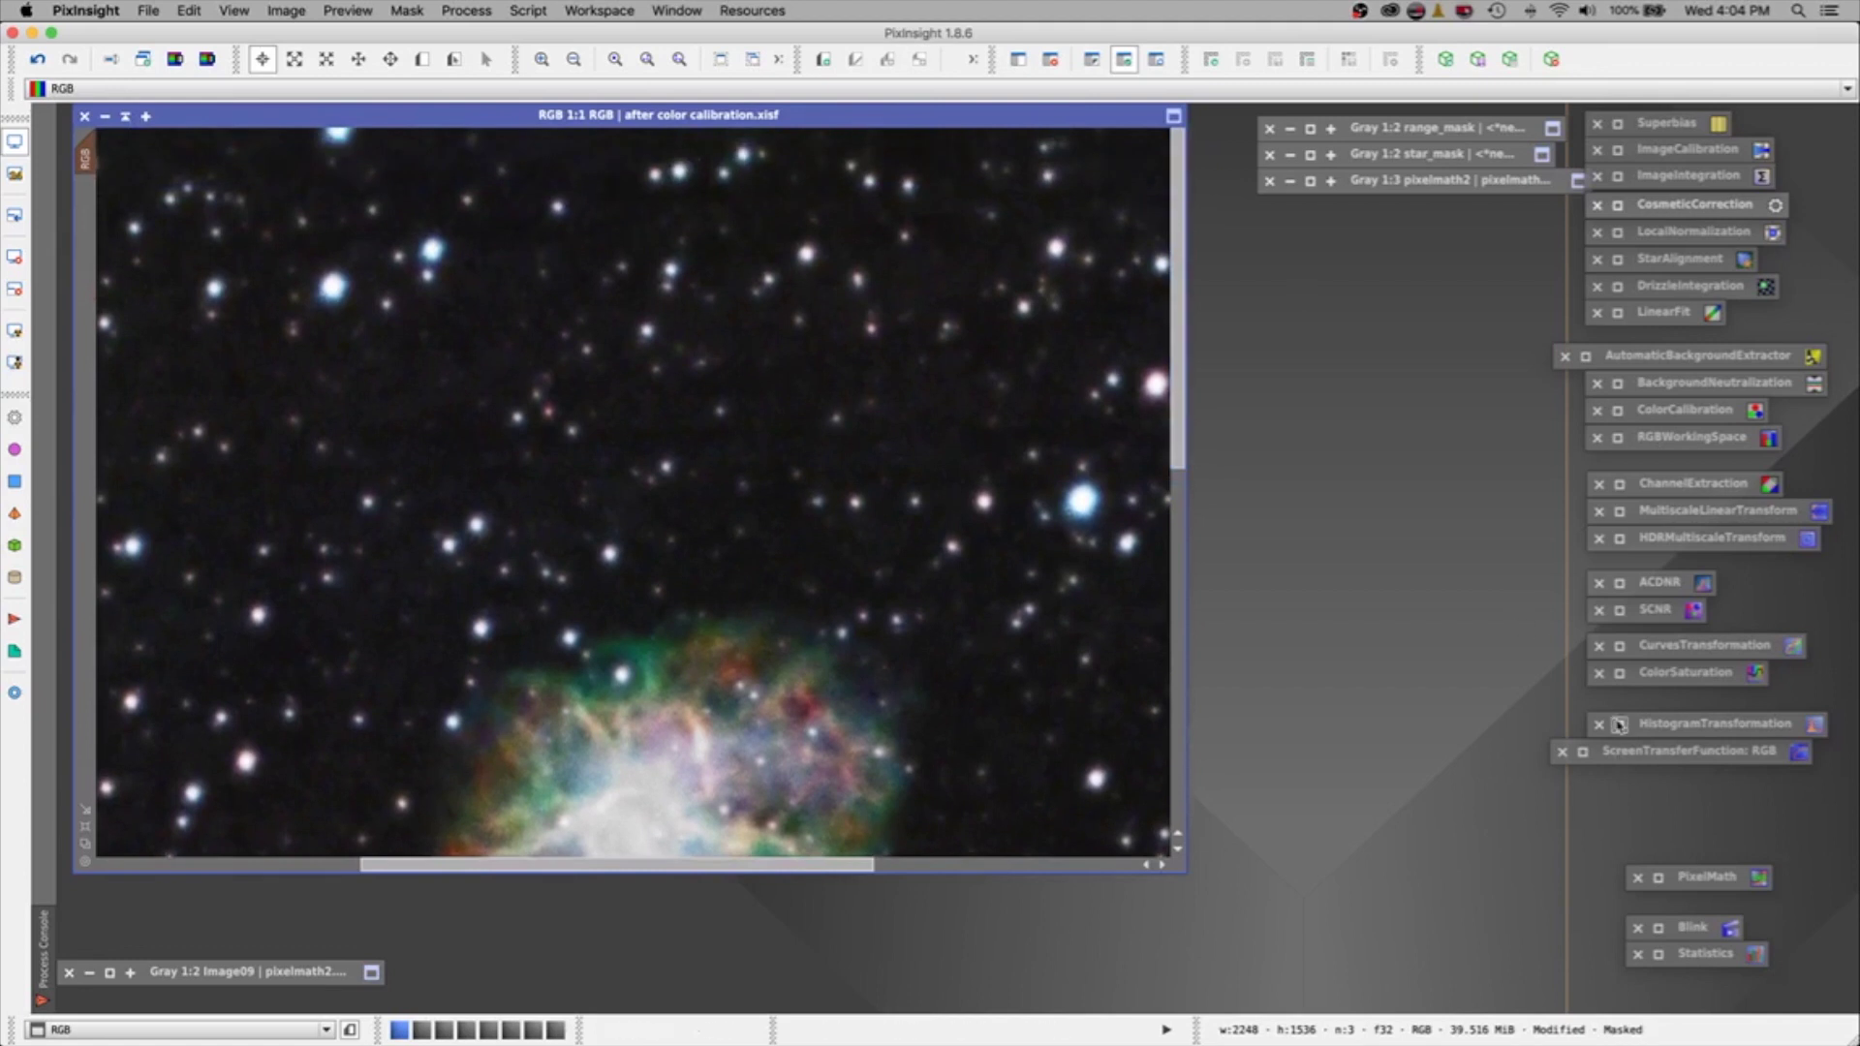
# Reopen CurvesTransformation with a reset curve, start the real-time preview and try an extreme saturation point at about 0.184/0.963.
pyautogui.click(1619, 646)
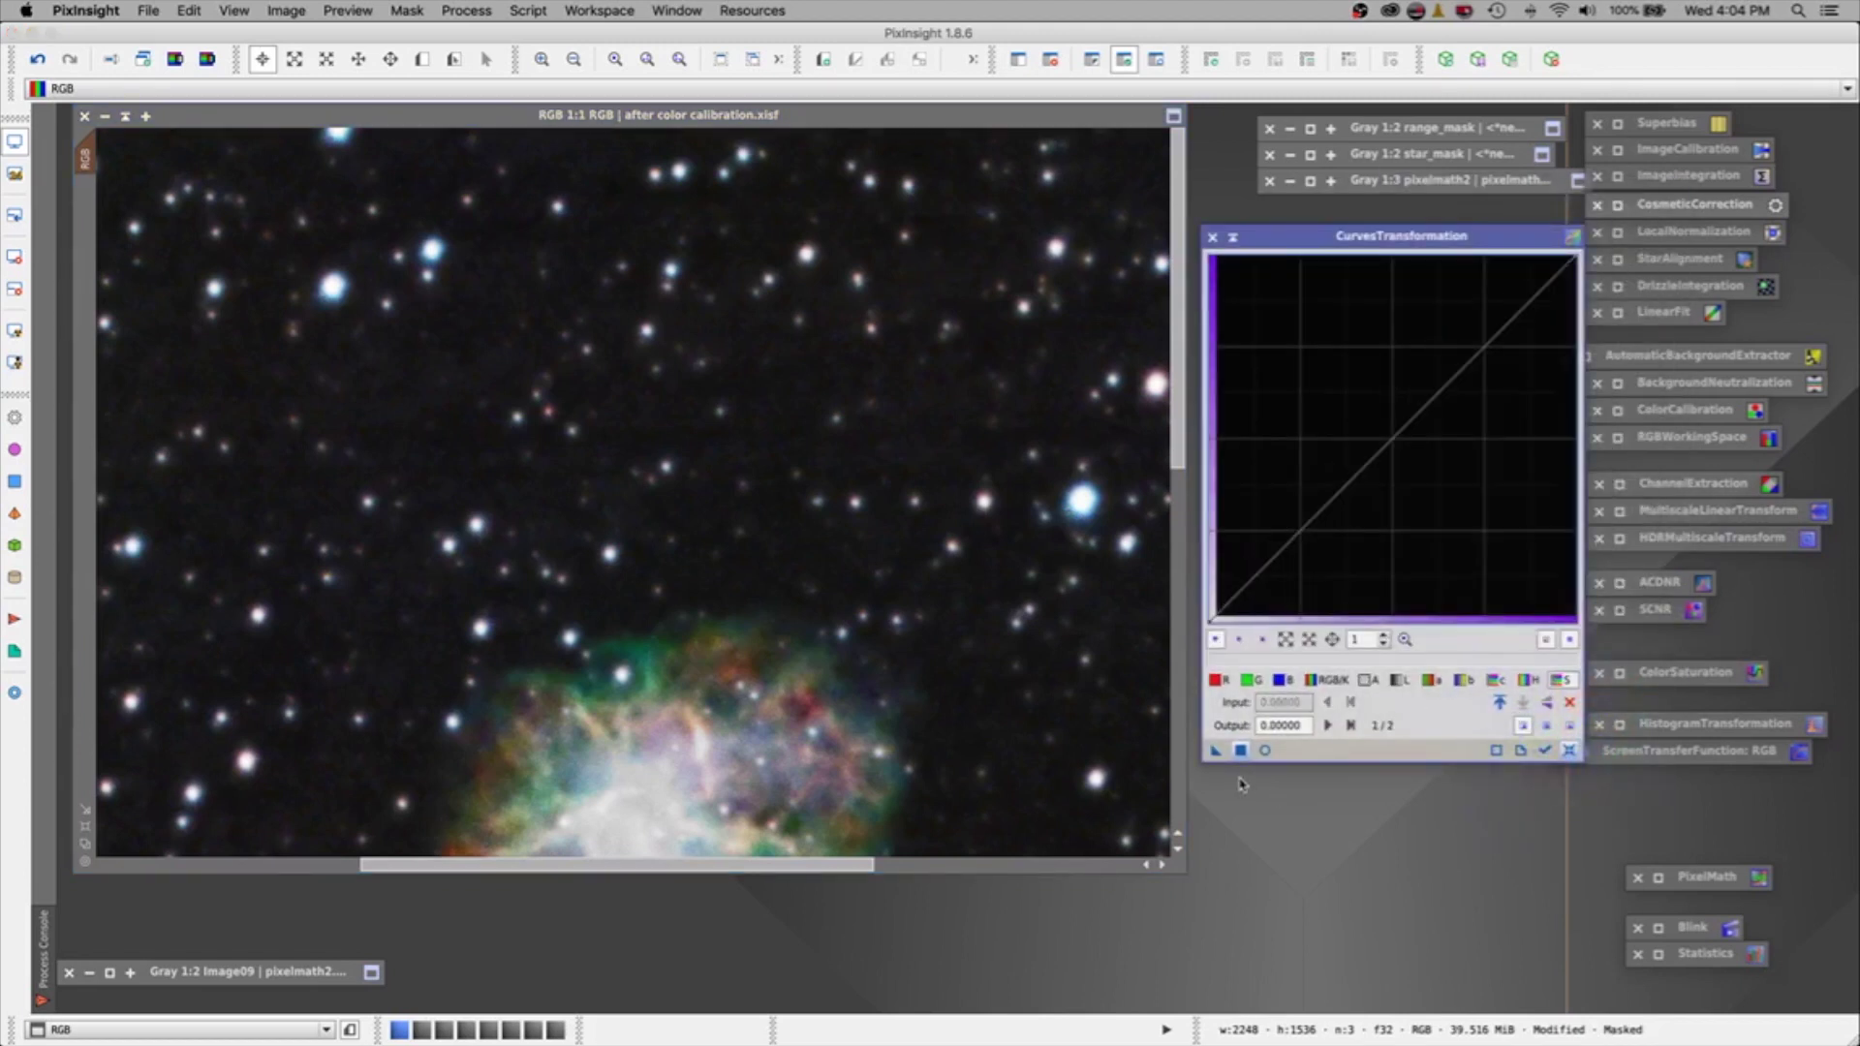
pyautogui.click(1264, 751)
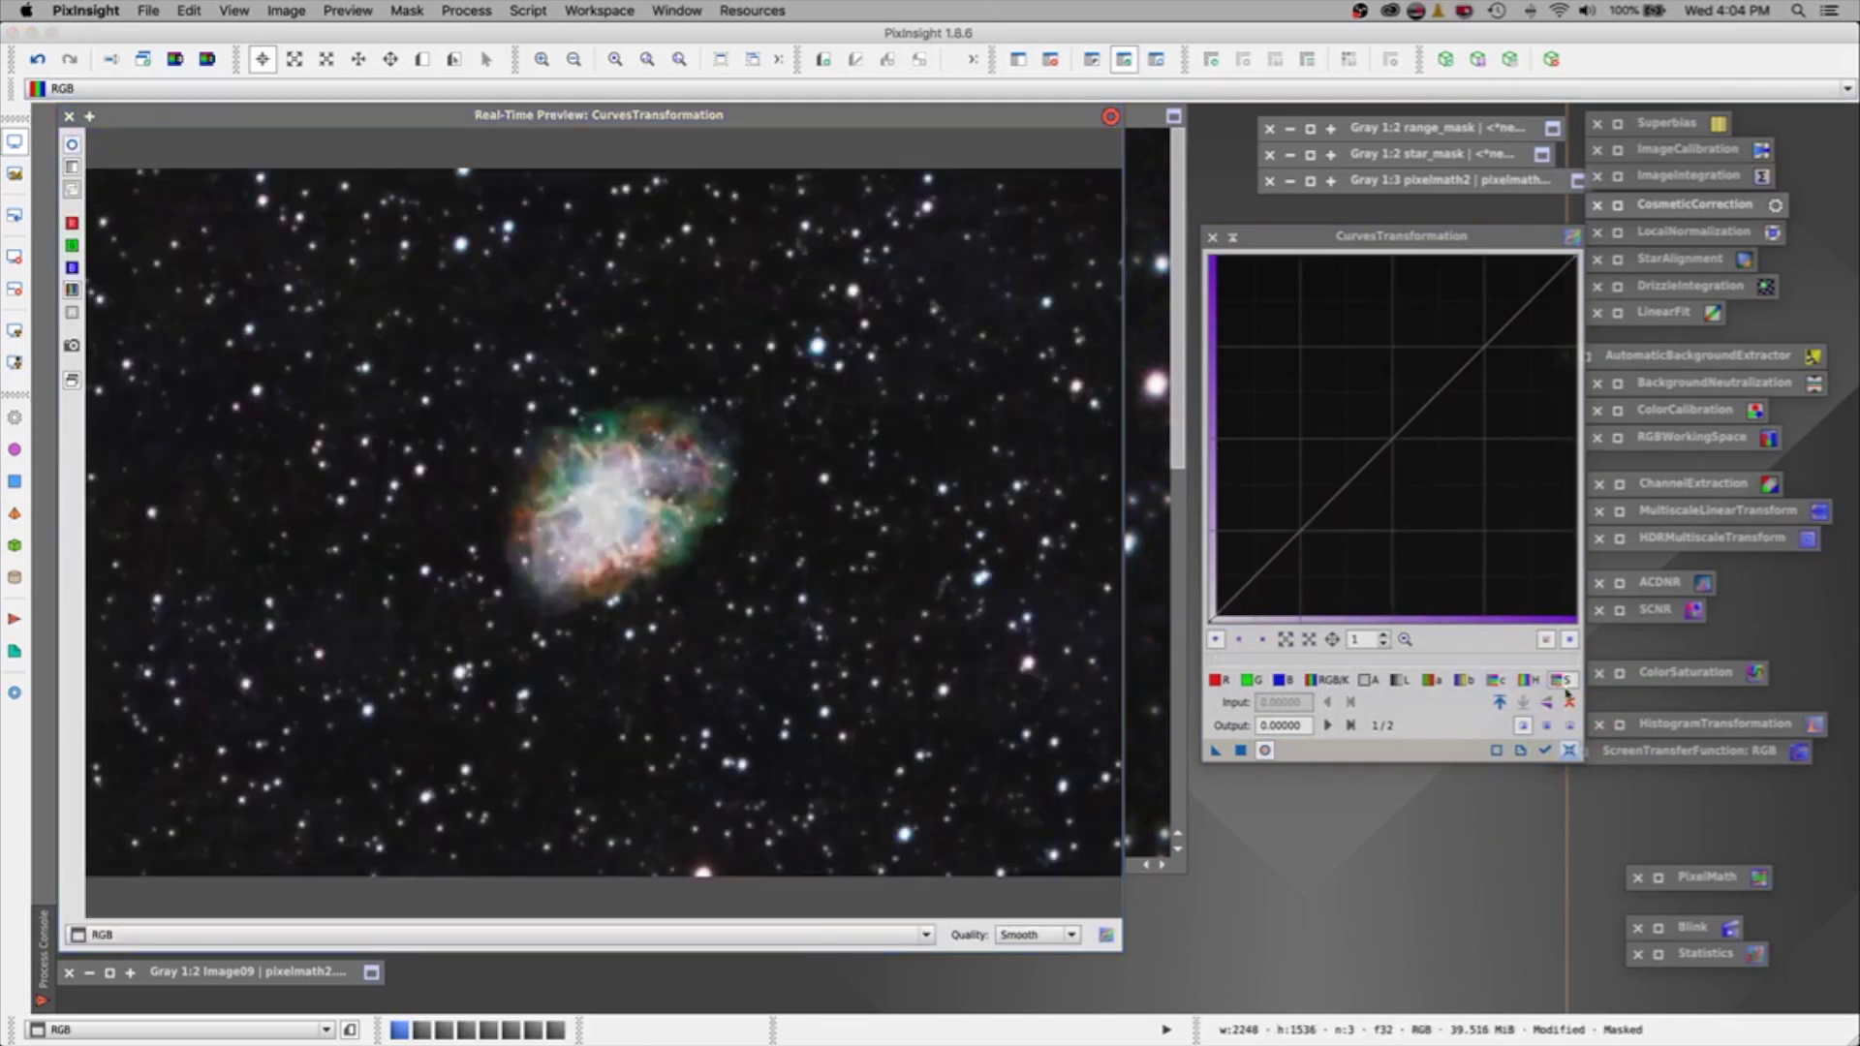
pyautogui.click(1561, 680)
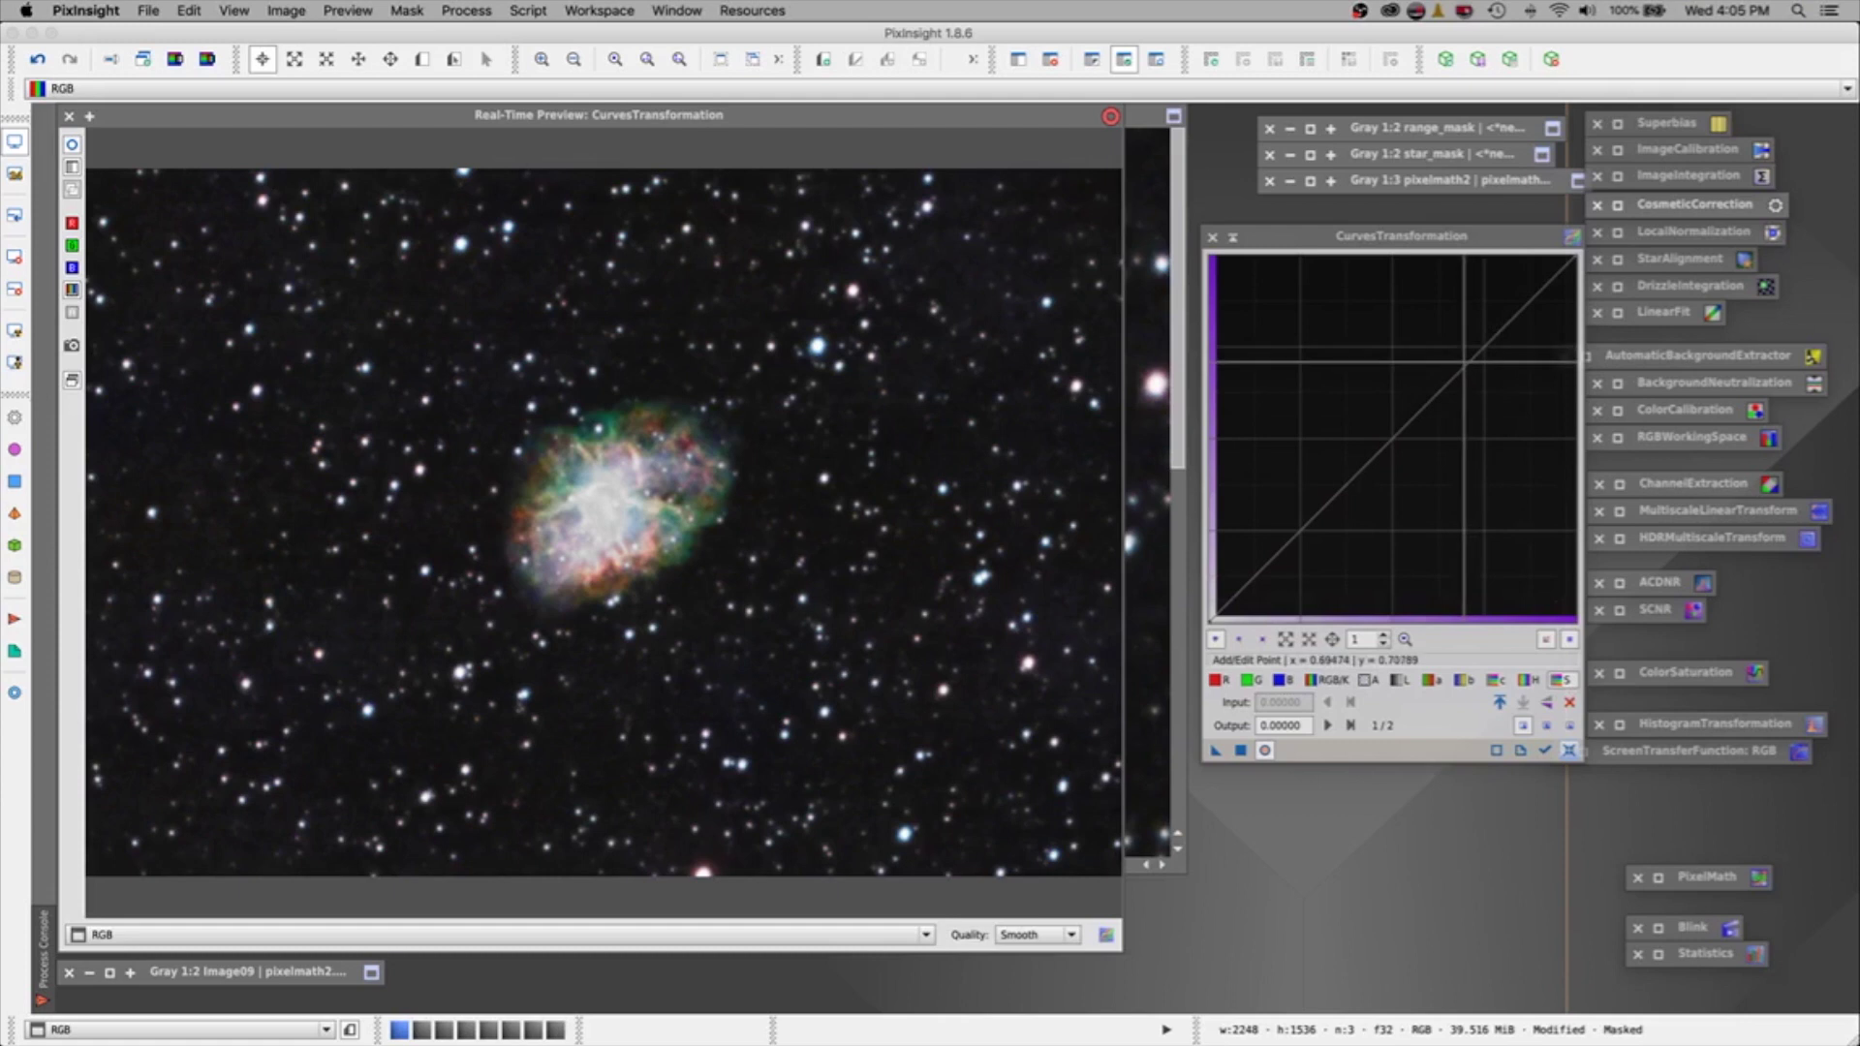
pyautogui.click(1465, 364)
pyautogui.moveTo(1465, 363); pyautogui.dragTo(1279, 267)
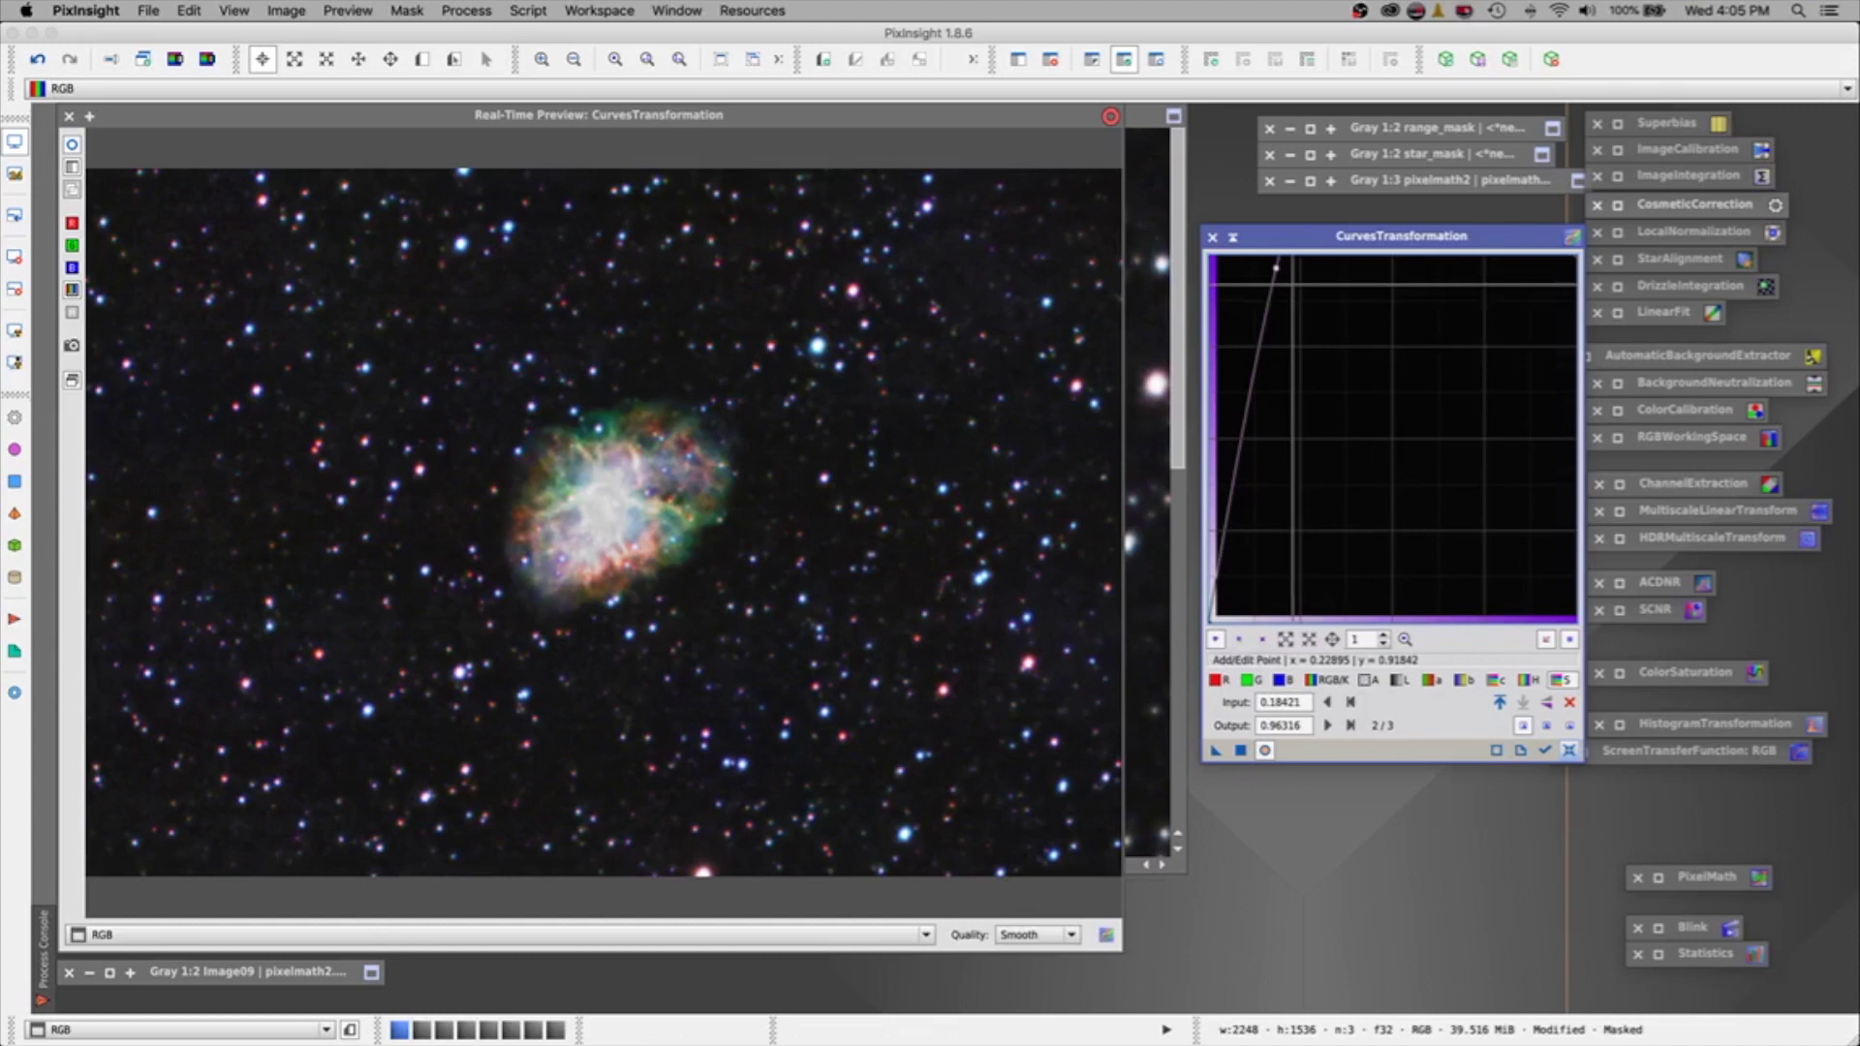
# Ease the star saturation boost by moving the saturation curve's point to about 0.732/0.866.
pyautogui.moveTo(1275, 262); pyautogui.dragTo(1377, 312)
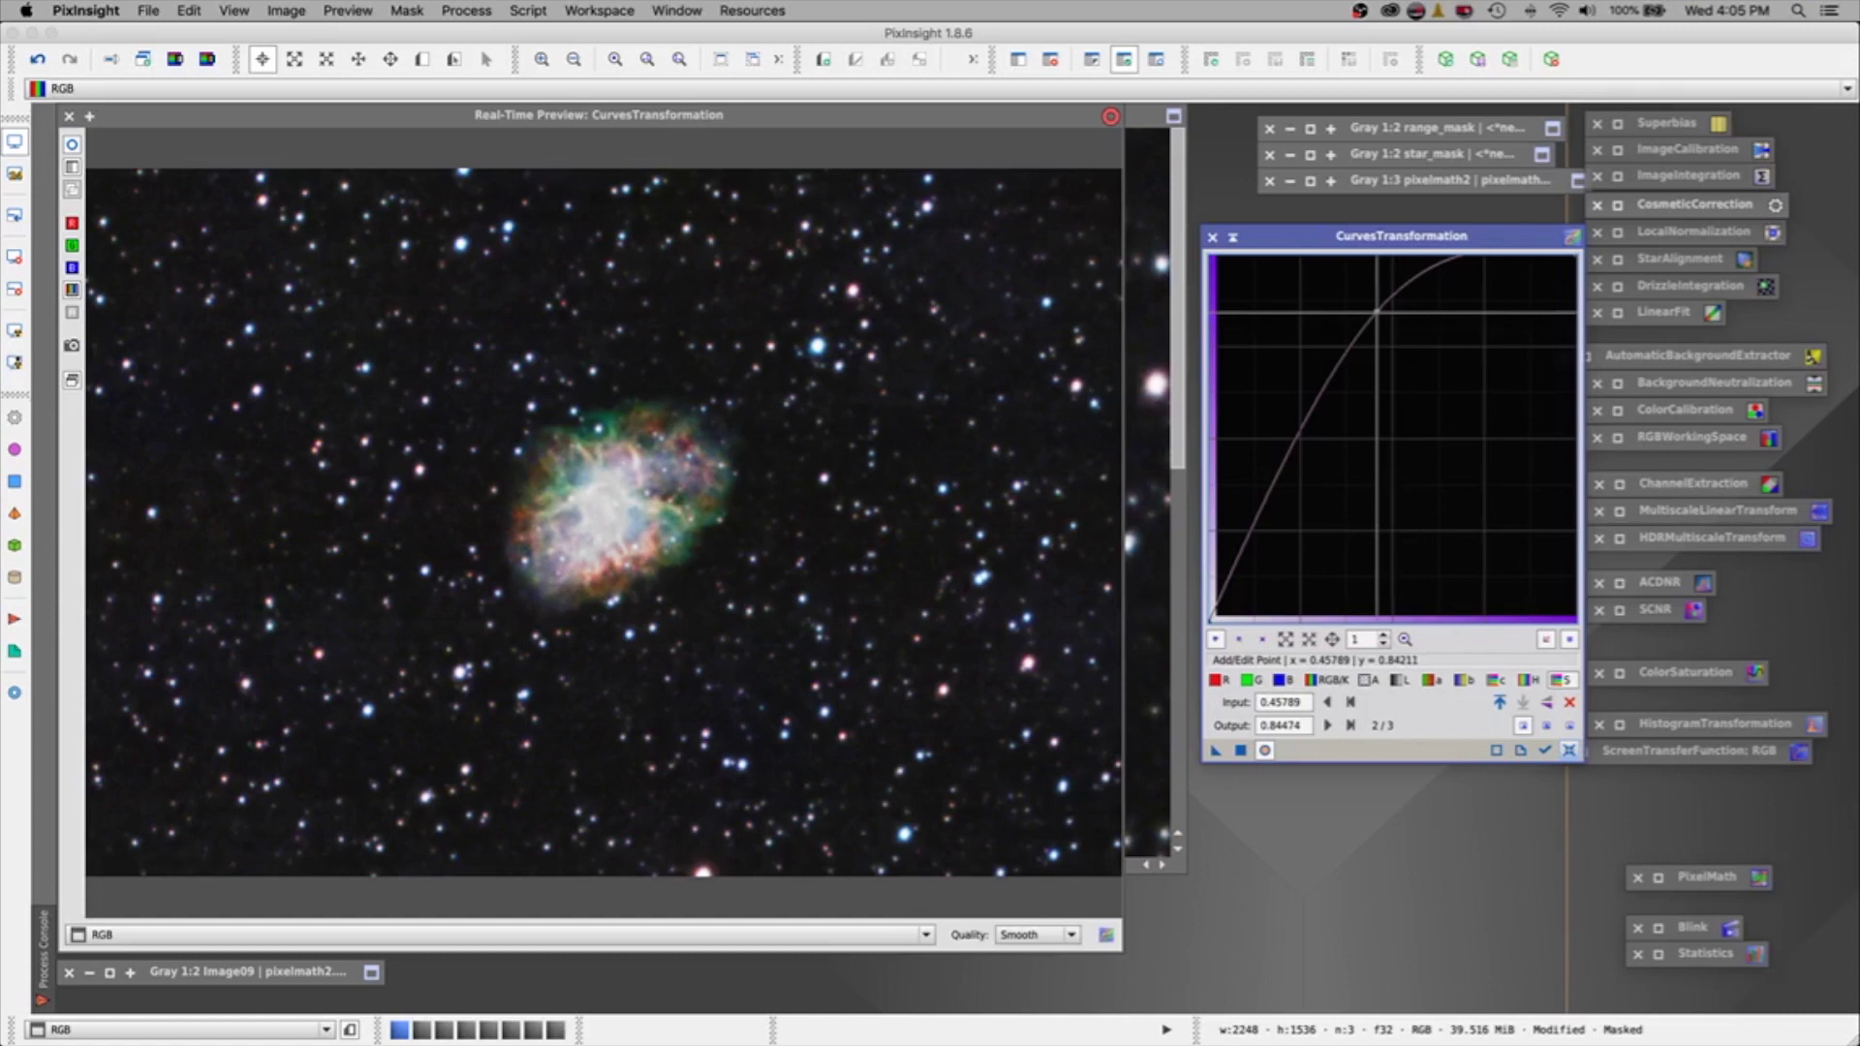
pyautogui.moveTo(1376, 312); pyautogui.dragTo(1467, 289)
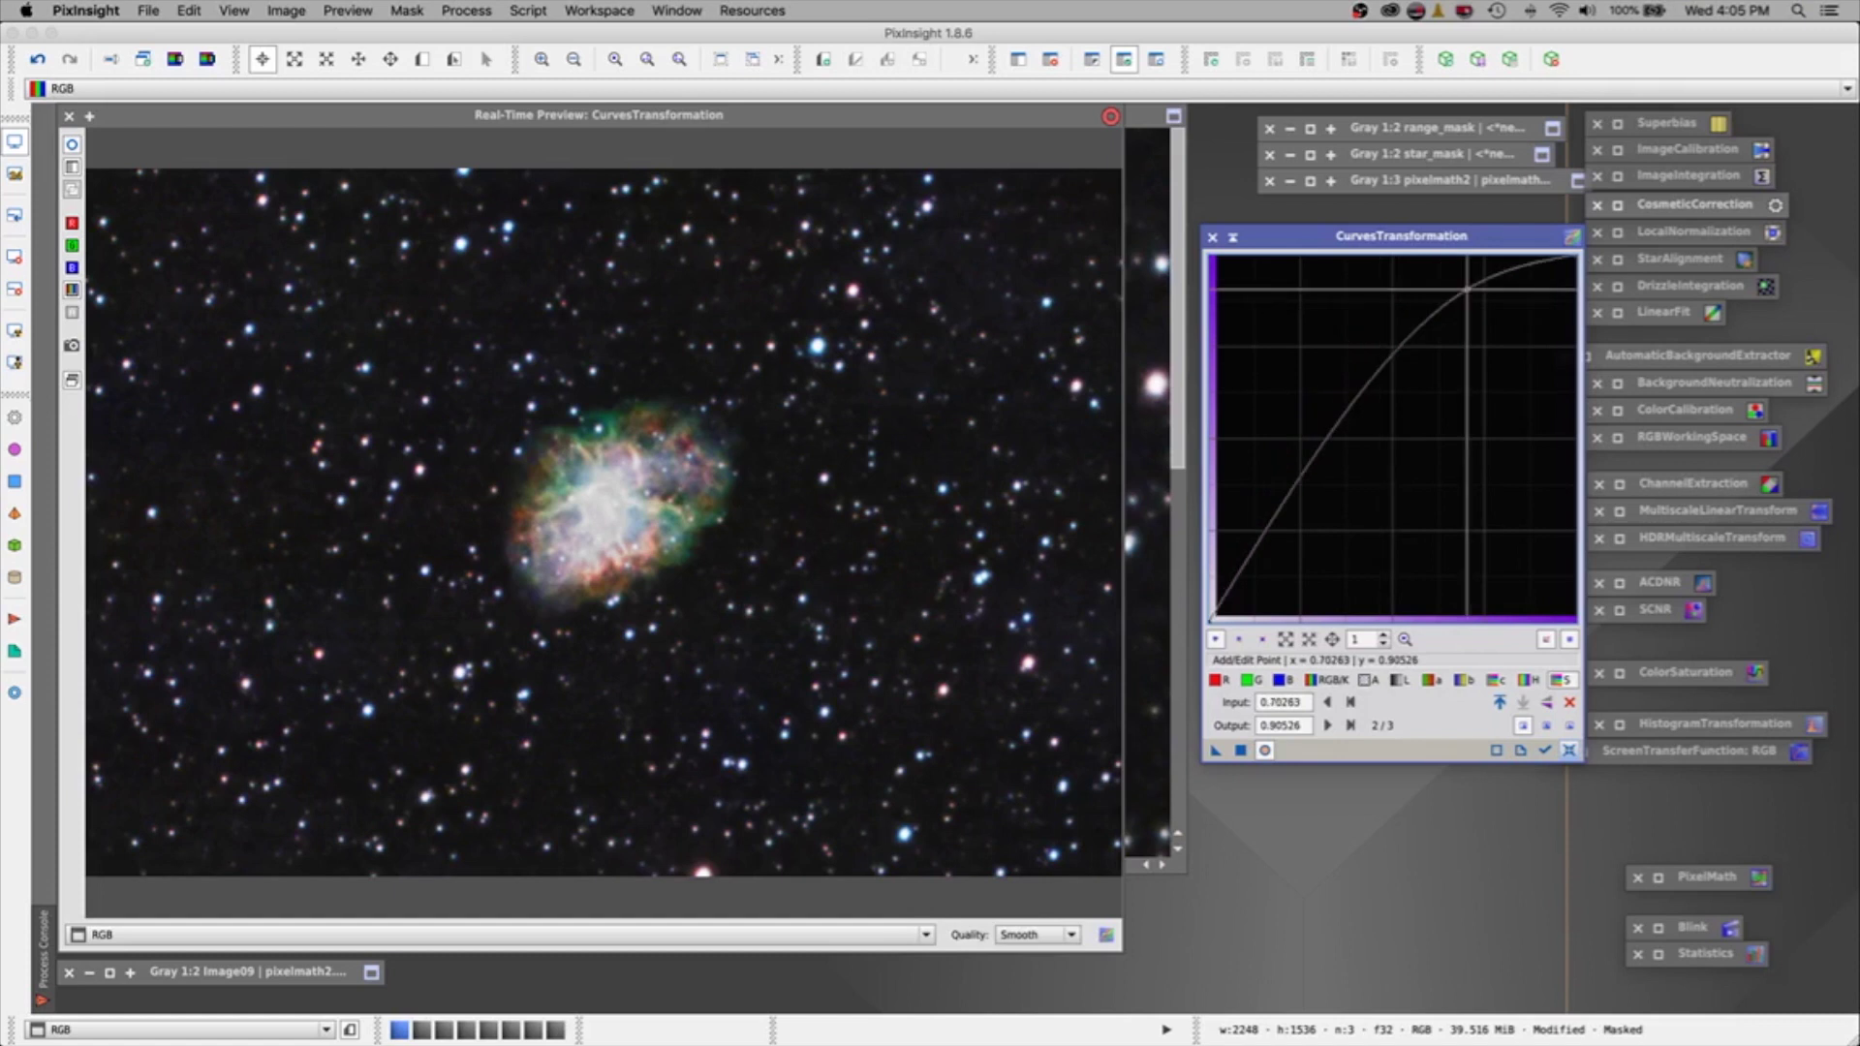
pyautogui.click(1265, 751)
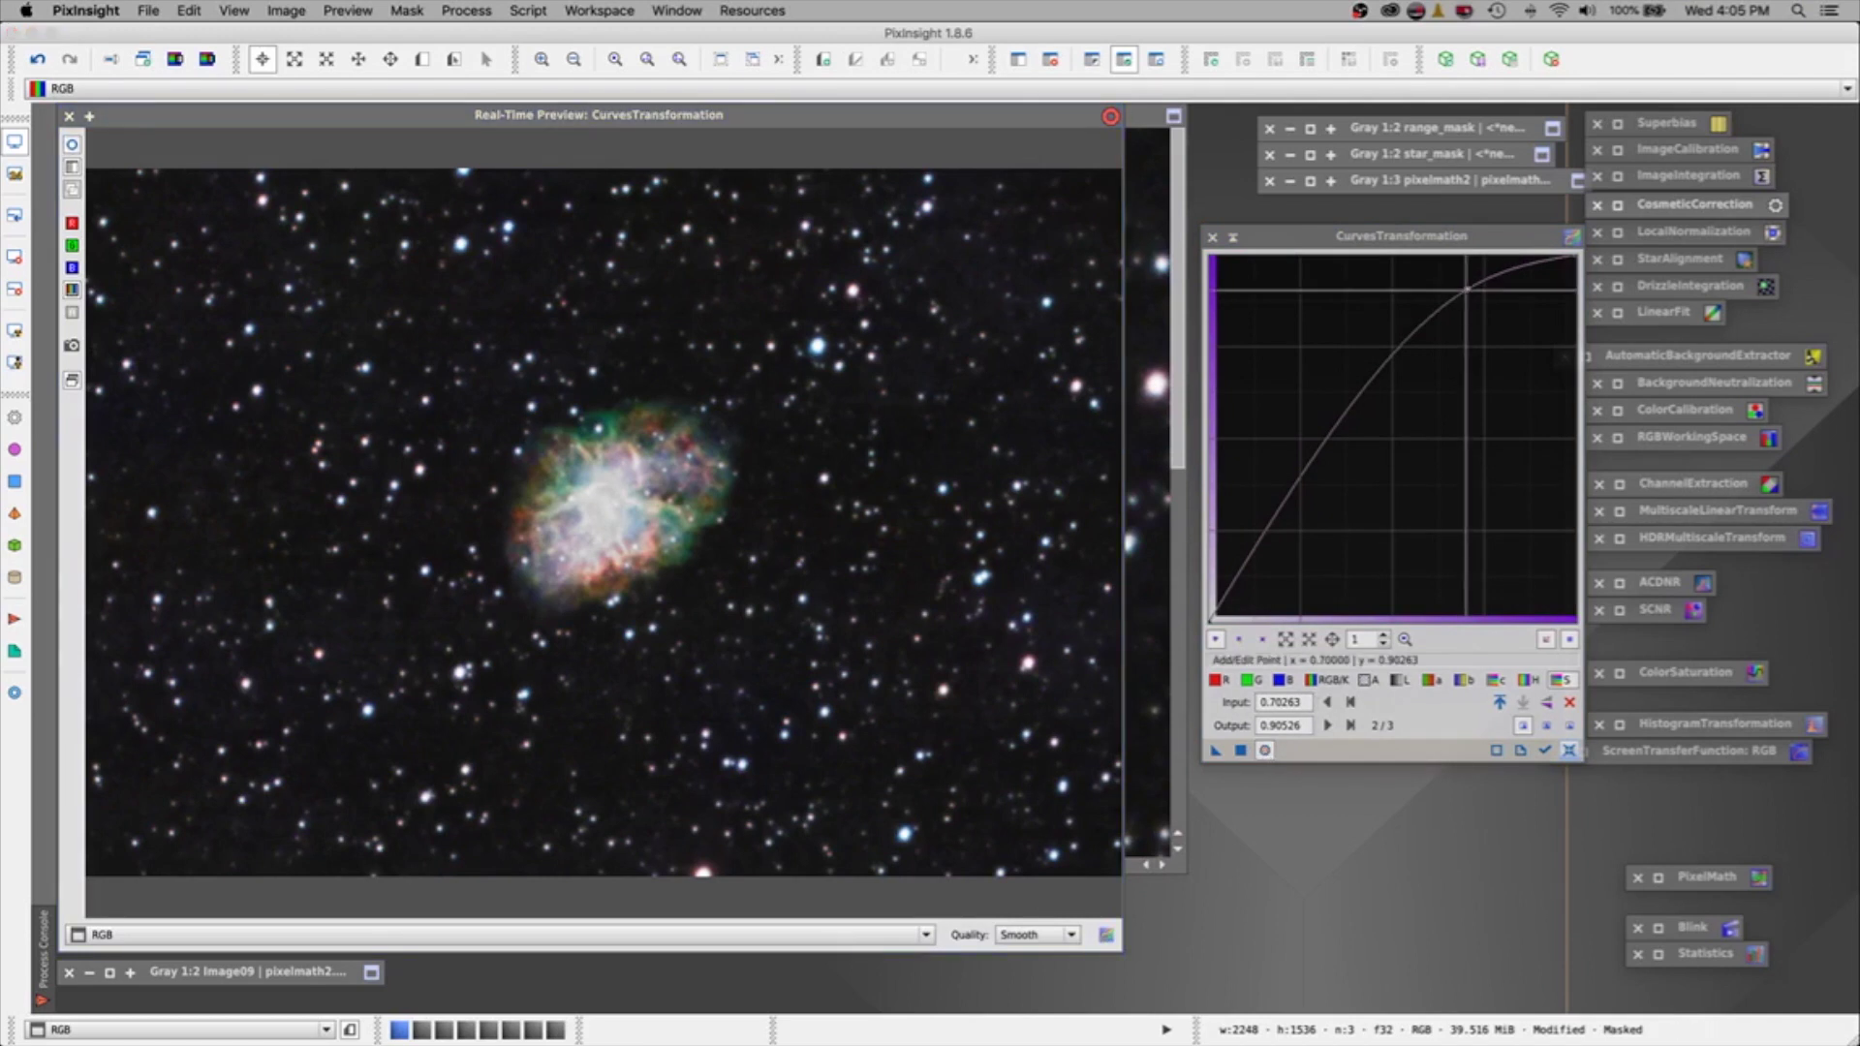
pyautogui.moveTo(1467, 289); pyautogui.dragTo(1478, 304)
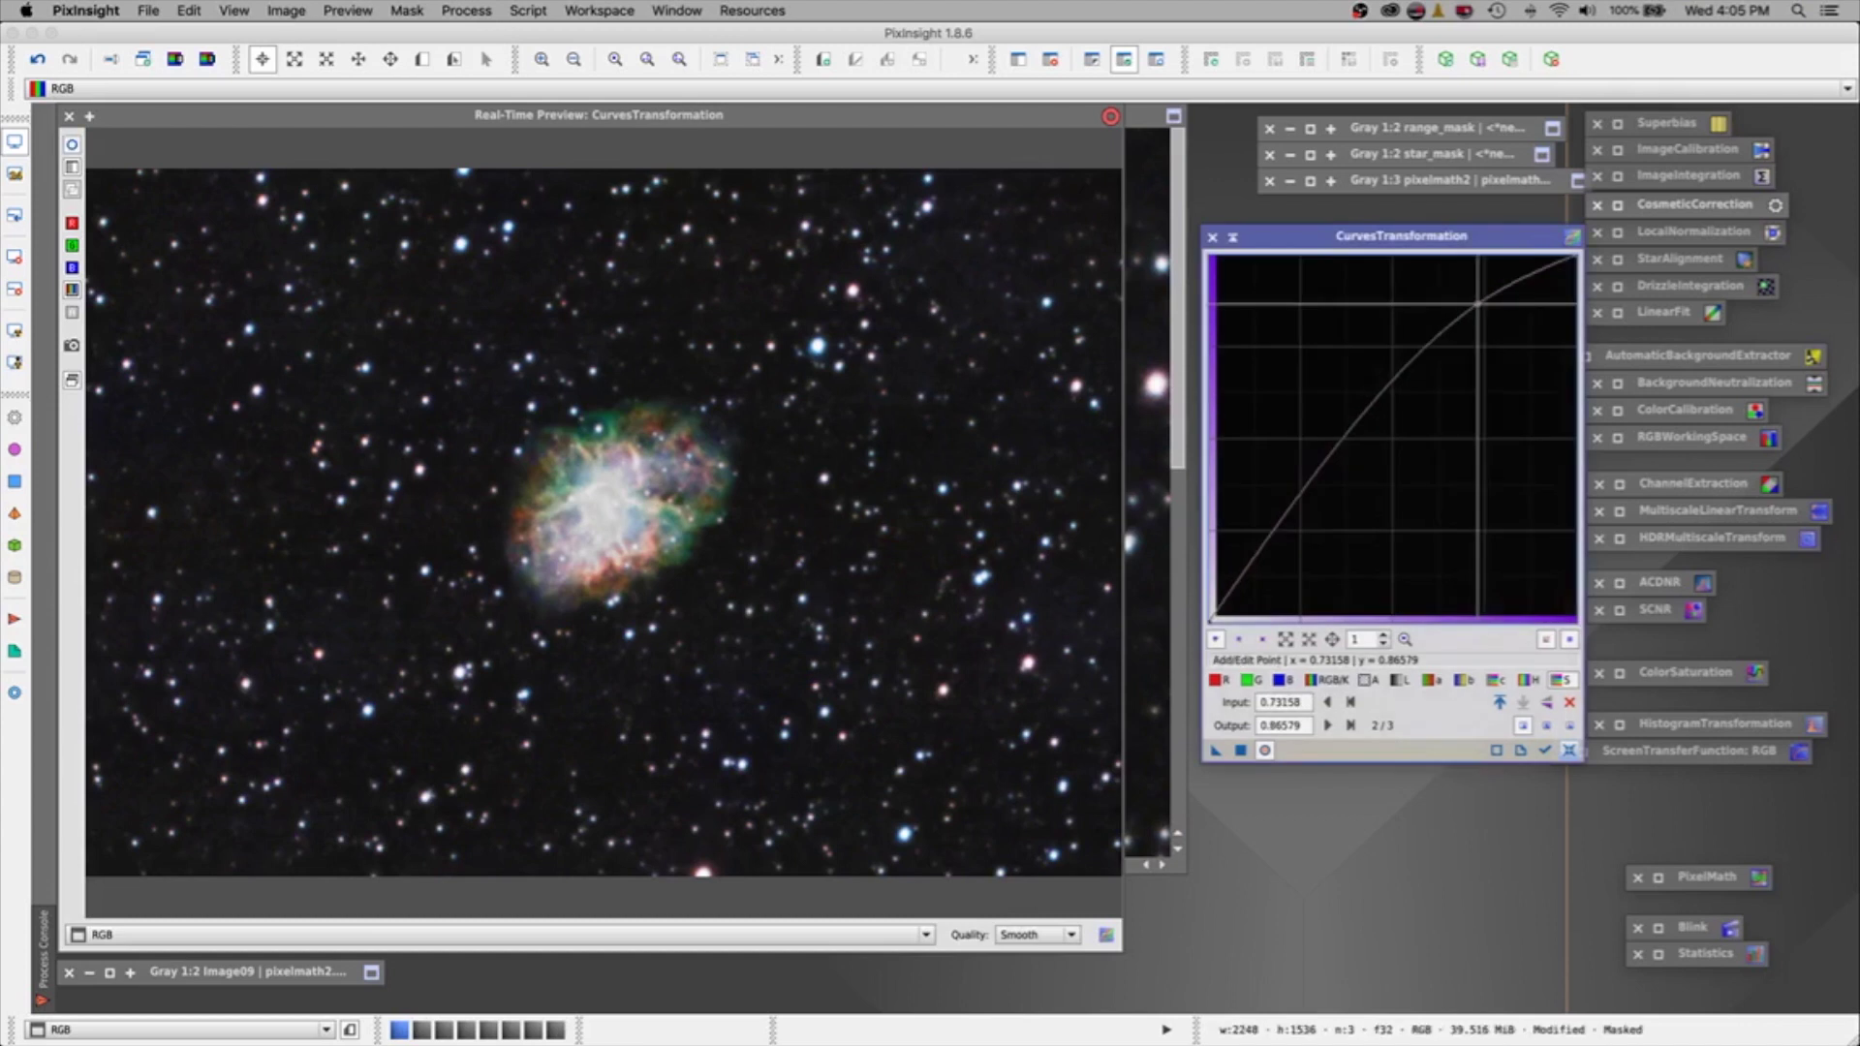
# Compare the star colors with and without the preview, move the saturation curve's point to about 0.658/0.874 and apply the curve to RGB.
pyautogui.click(1264, 751)
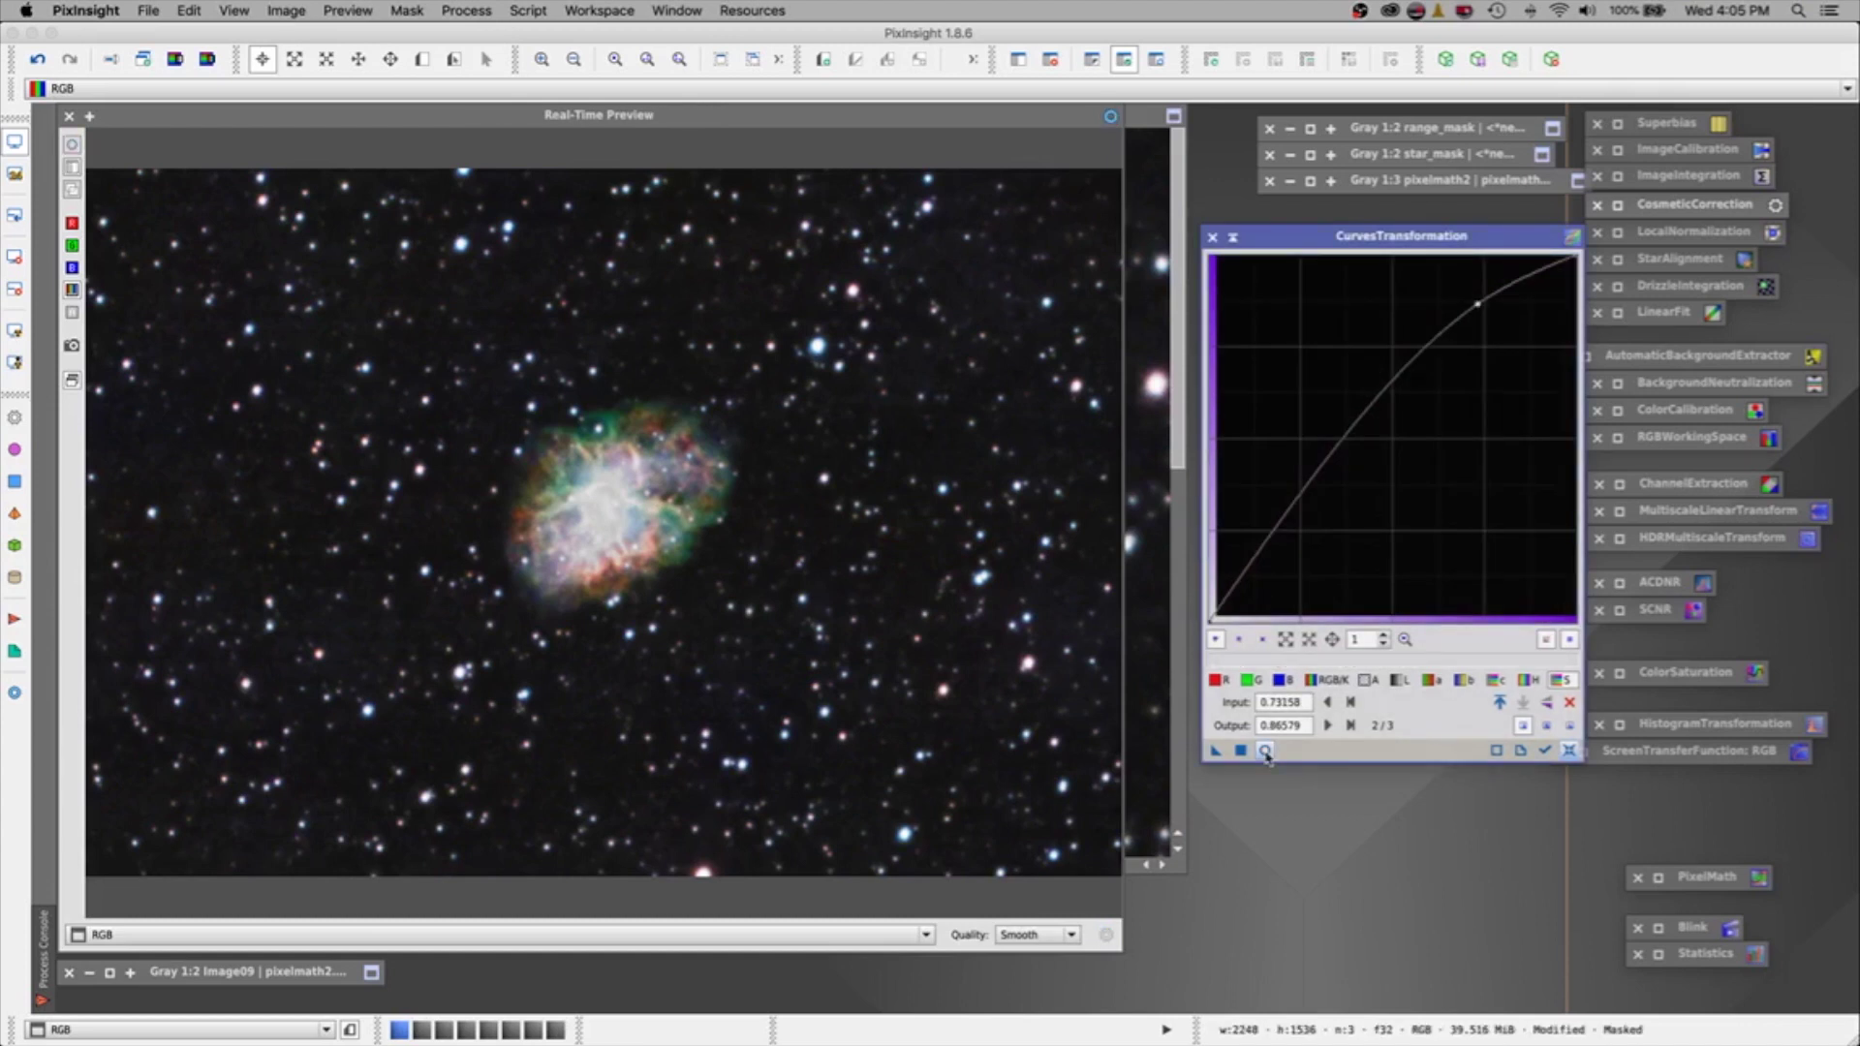
pyautogui.click(1264, 751)
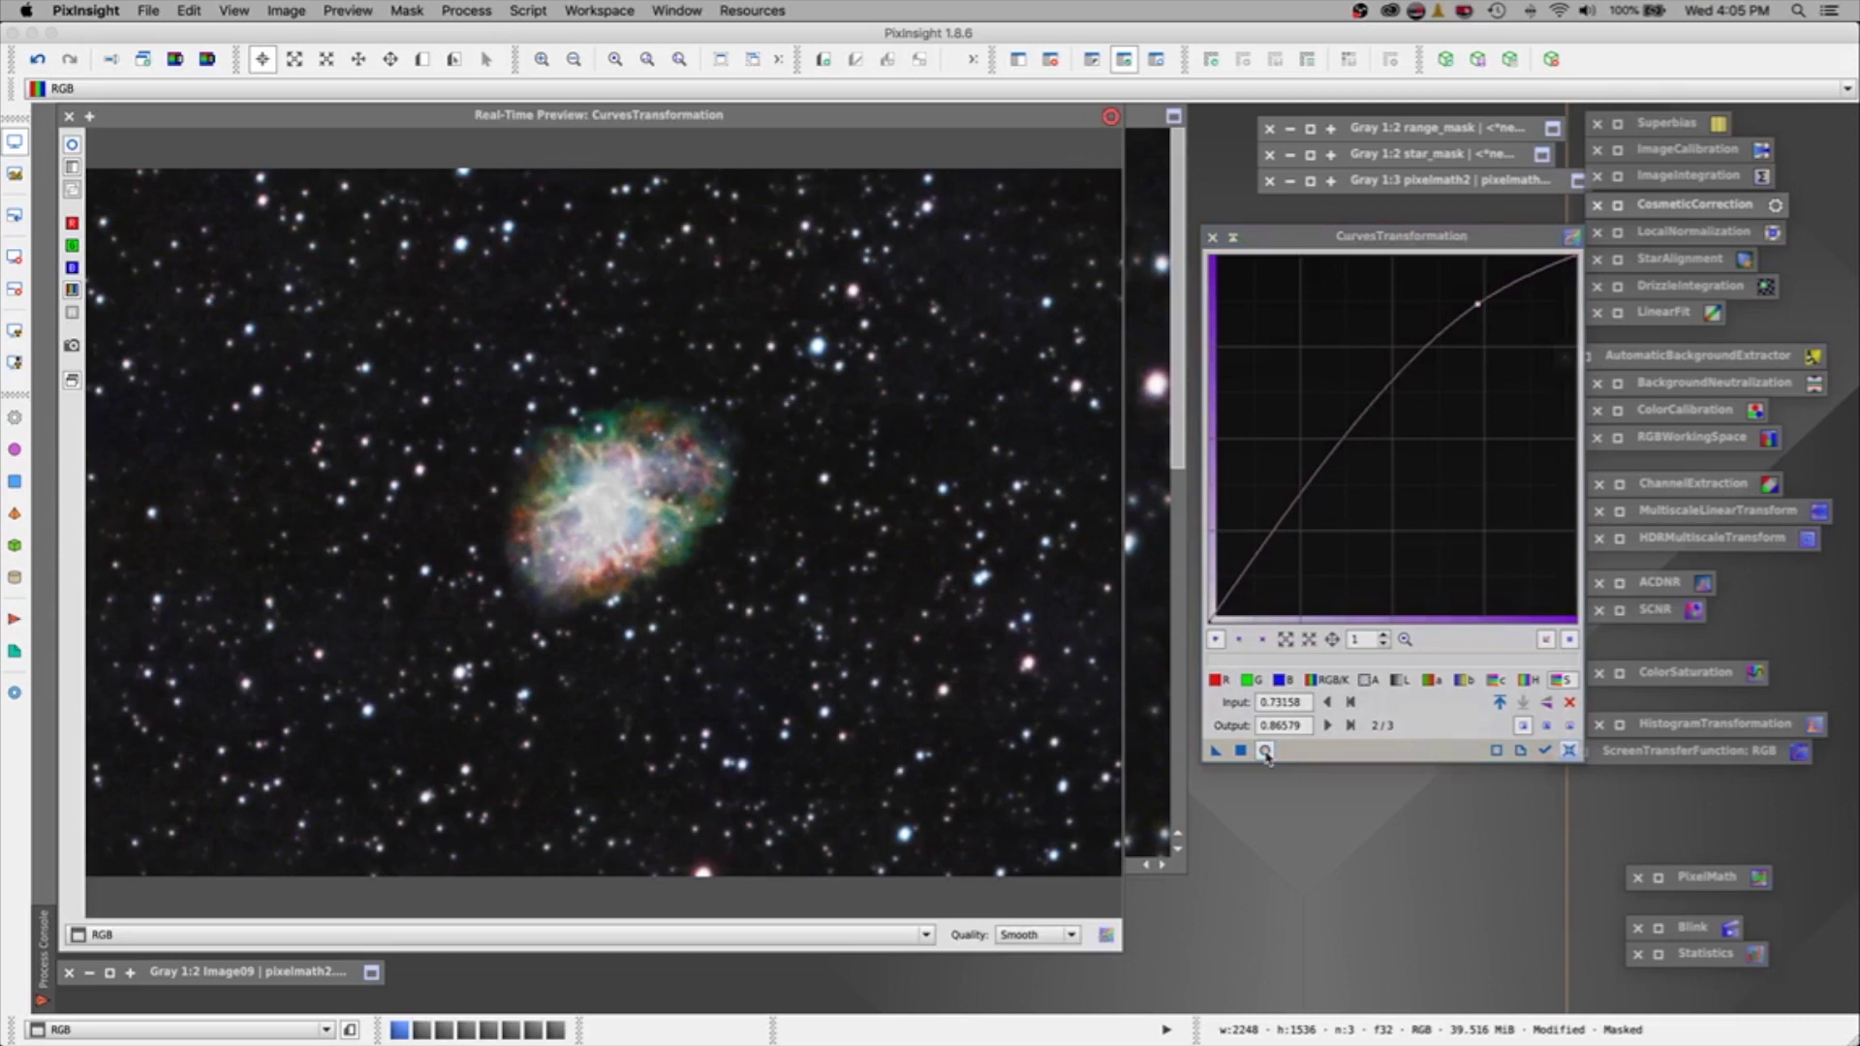
pyautogui.click(1264, 751)
pyautogui.click(1265, 751)
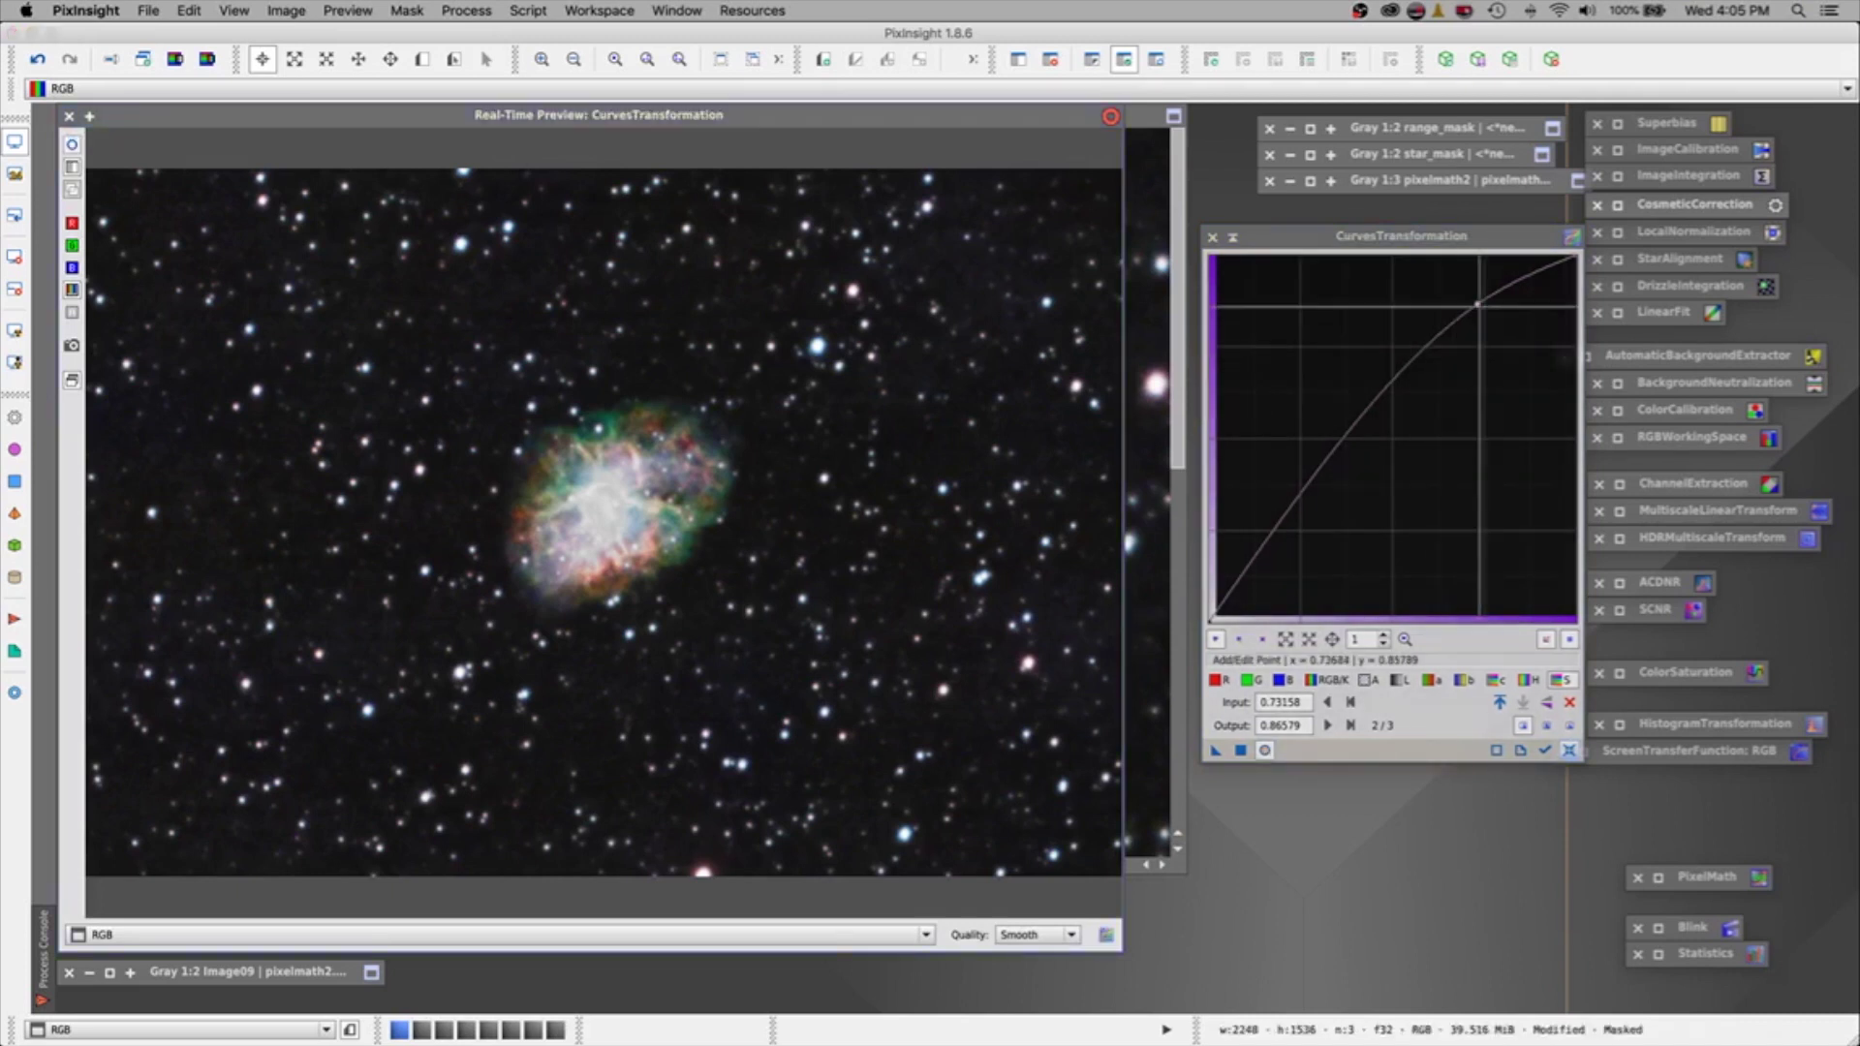
pyautogui.moveTo(1478, 305); pyautogui.dragTo(1450, 300)
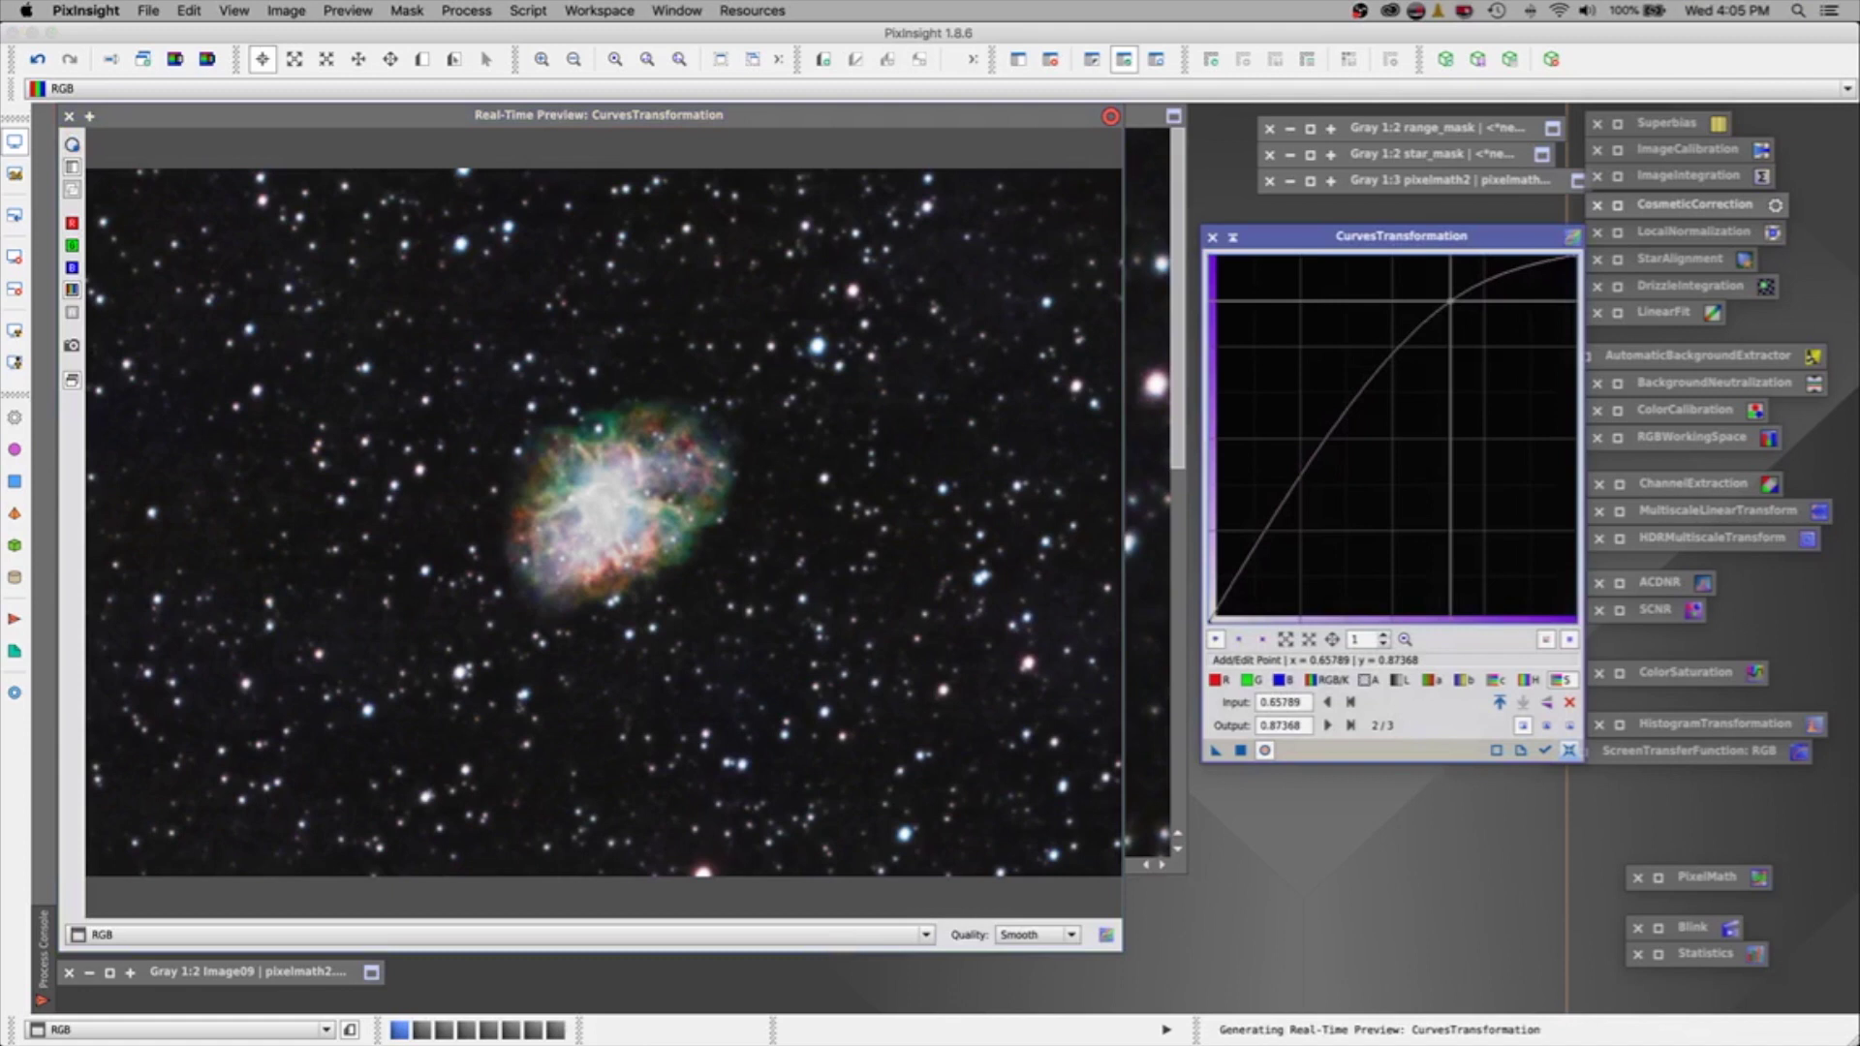
pyautogui.click(1241, 752)
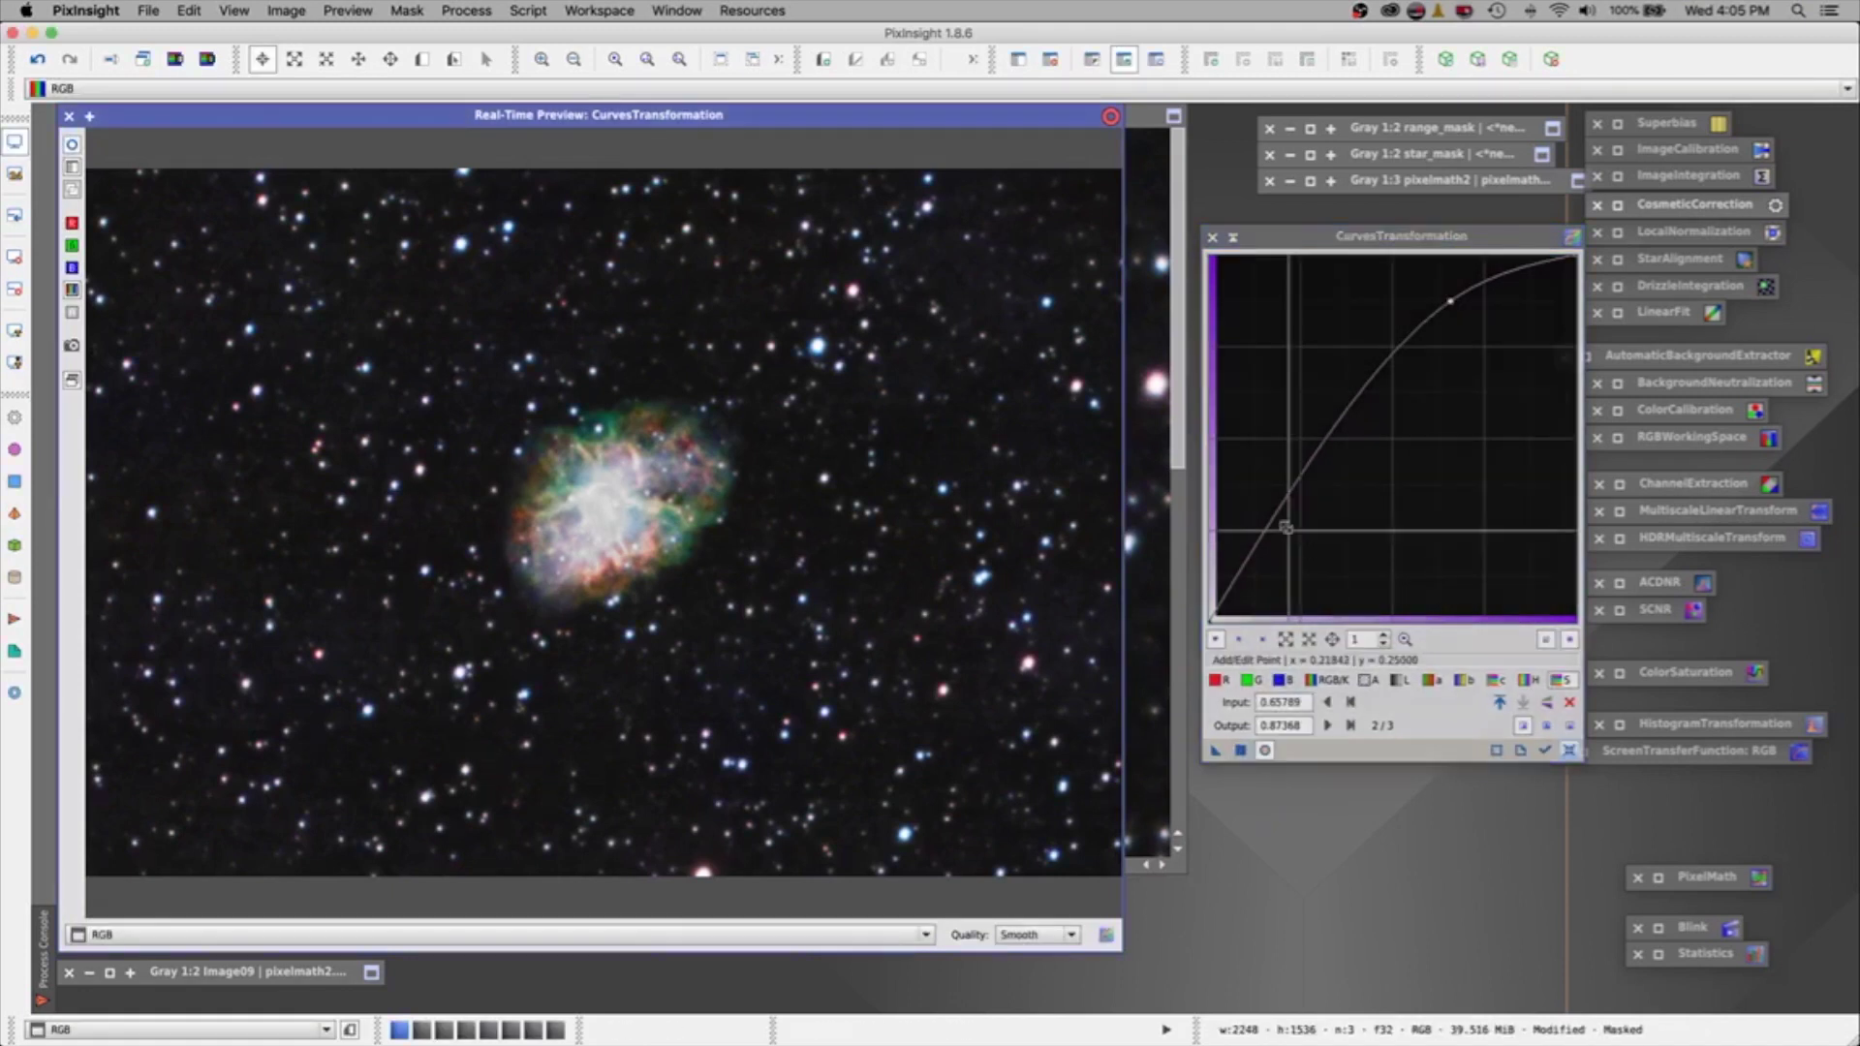
# Close CurvesTransformation and the real-time preview, and remove the star mask from the RGB image.
pyautogui.click(1212, 236)
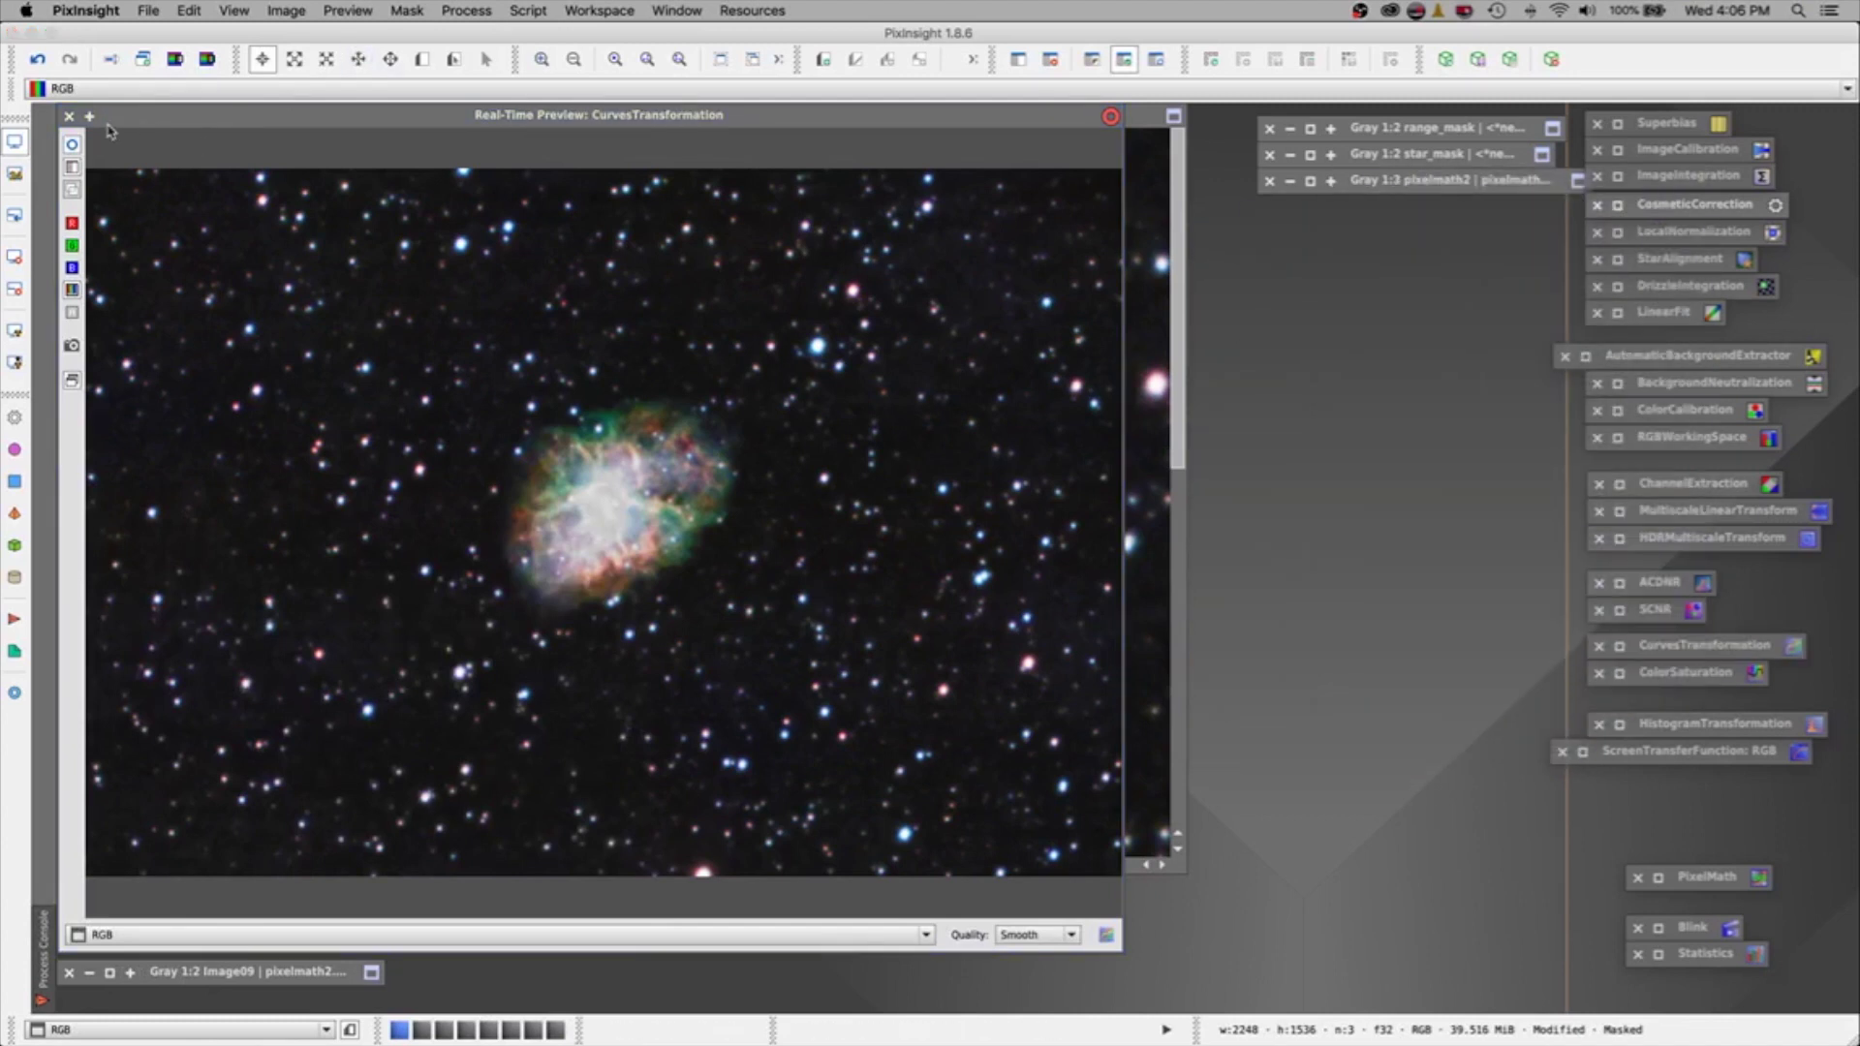
pyautogui.click(70, 124)
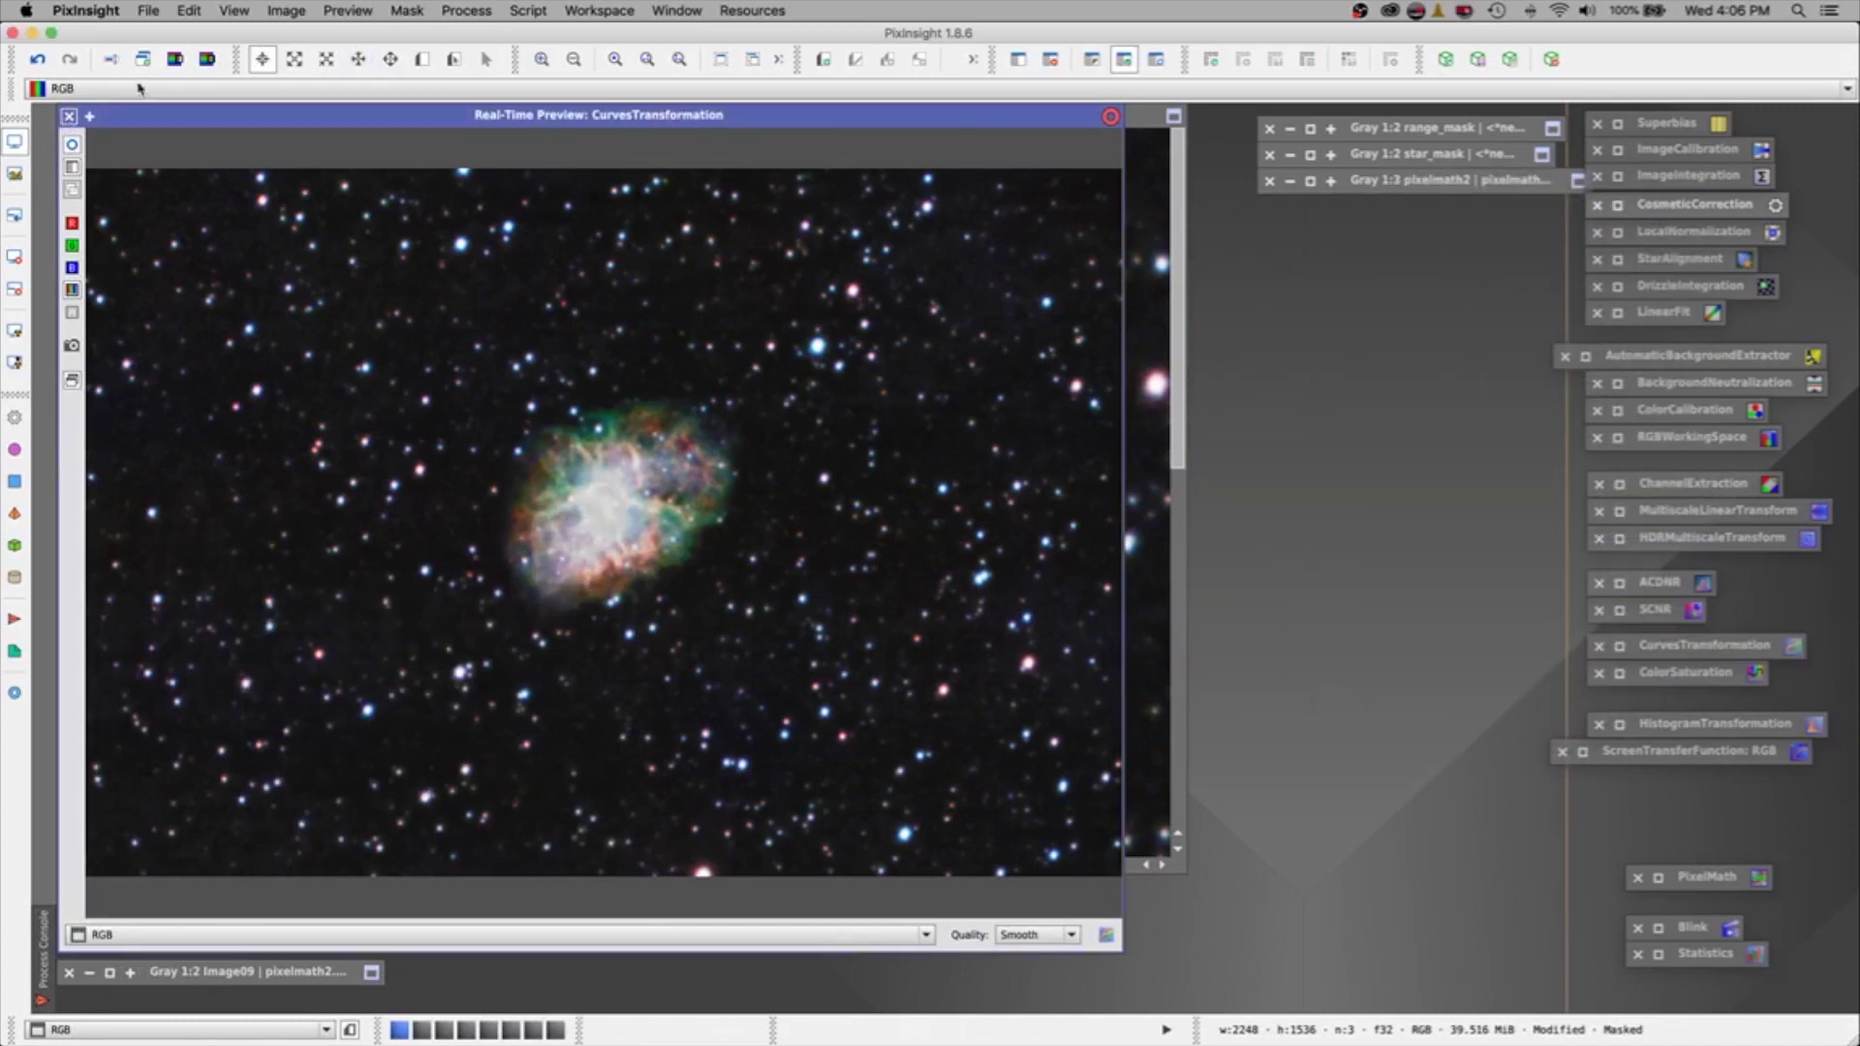
pyautogui.click(69, 115)
pyautogui.click(407, 12)
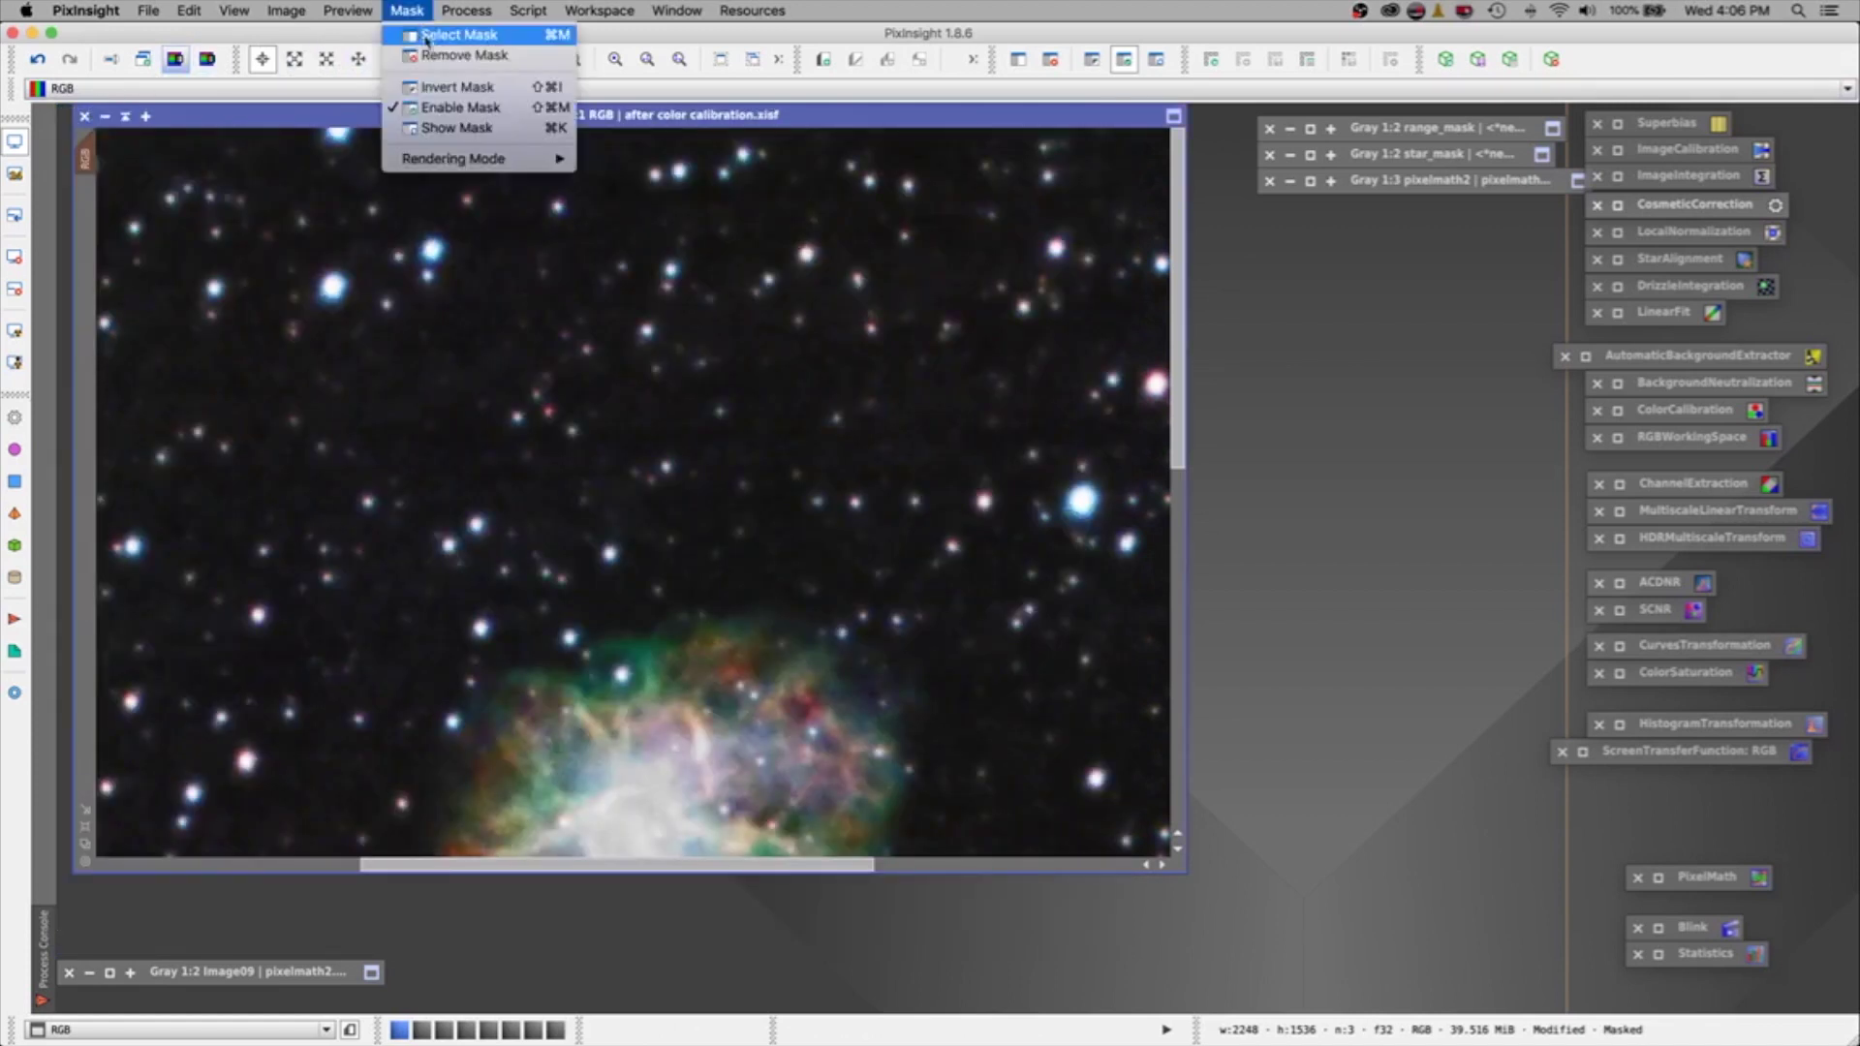
pyautogui.click(441, 54)
pyautogui.click(753, 61)
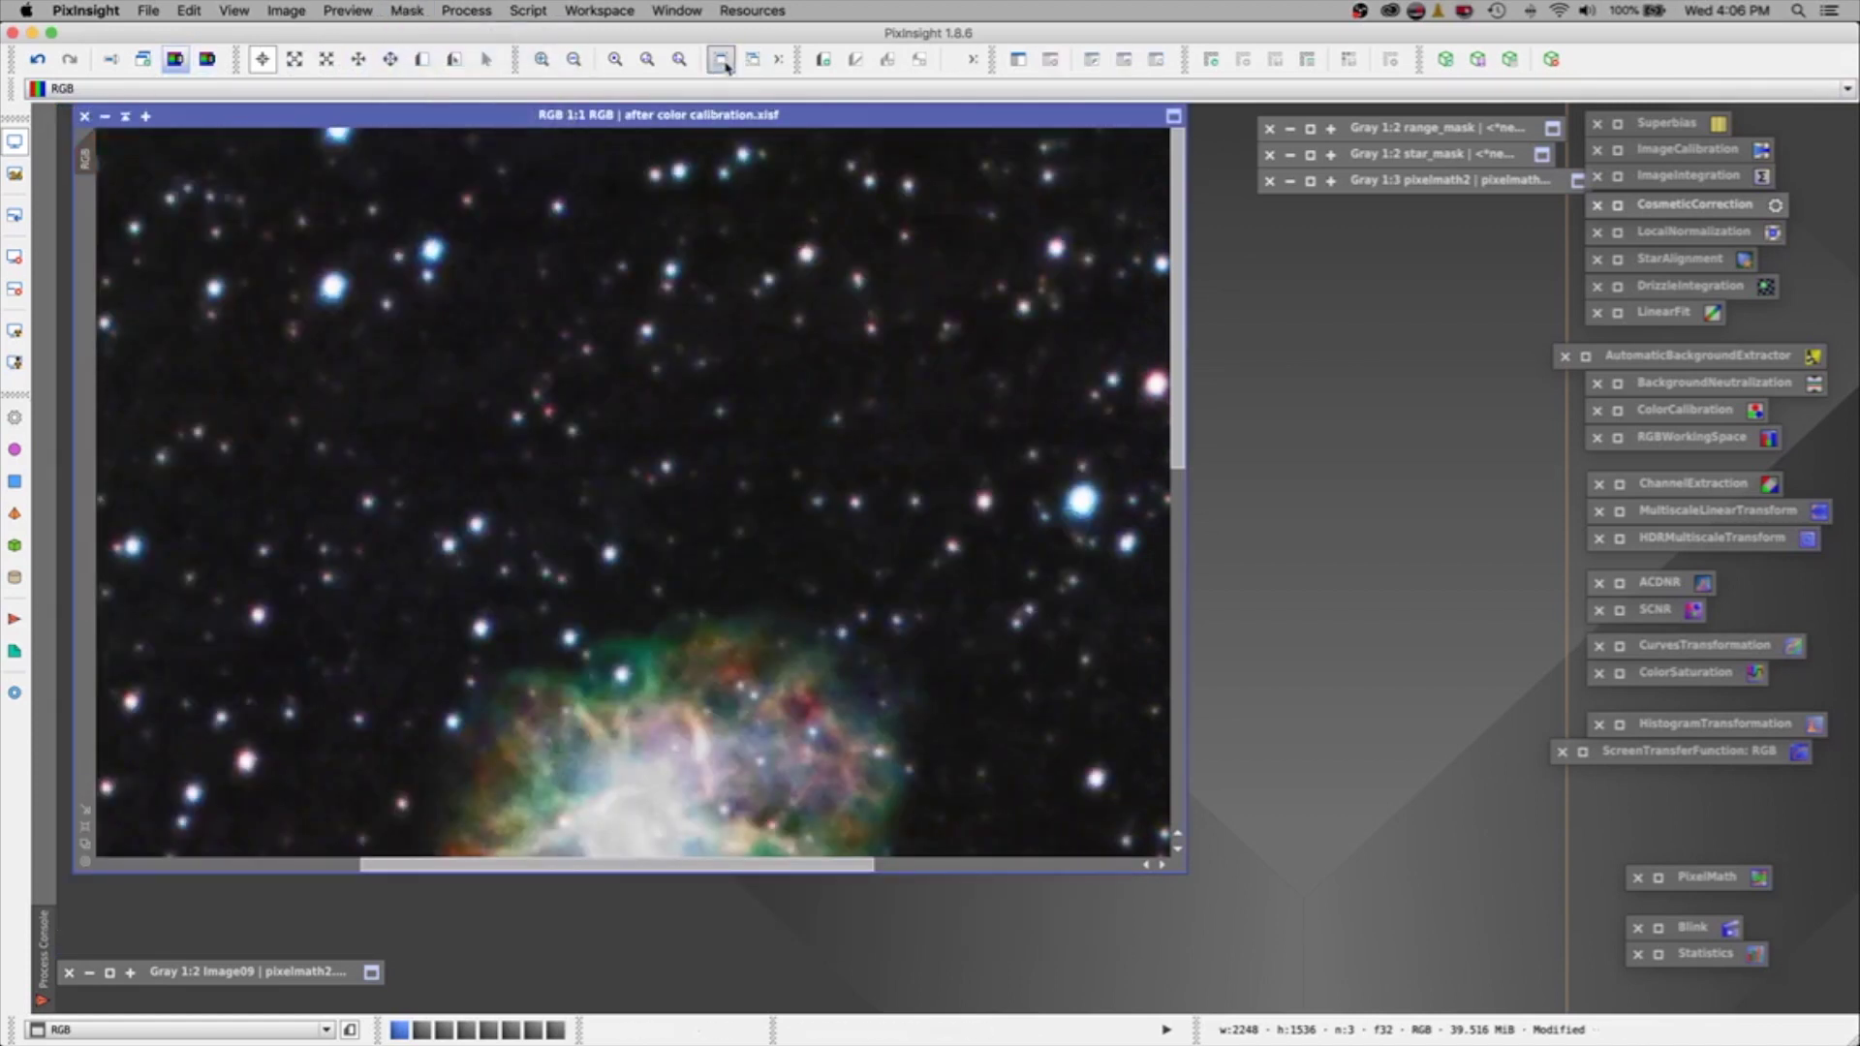